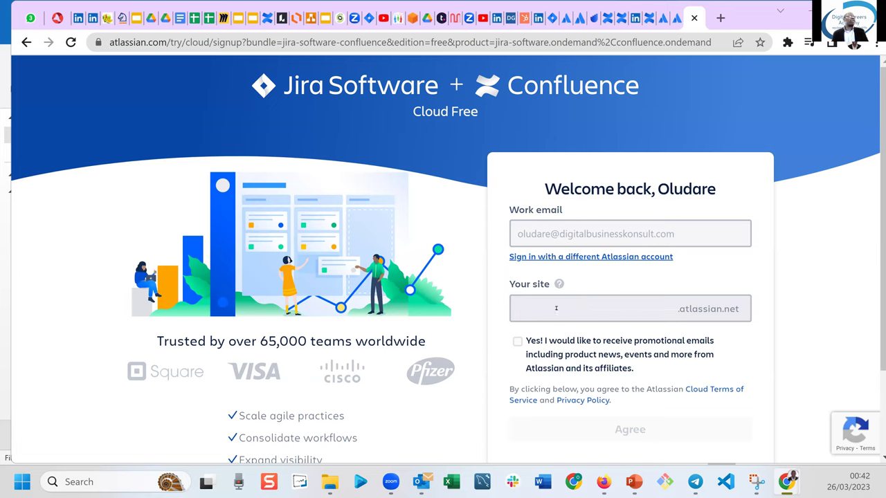
Enter 'practicaltraining1' as the new site name, correcting a typo along the way.
click(555, 308)
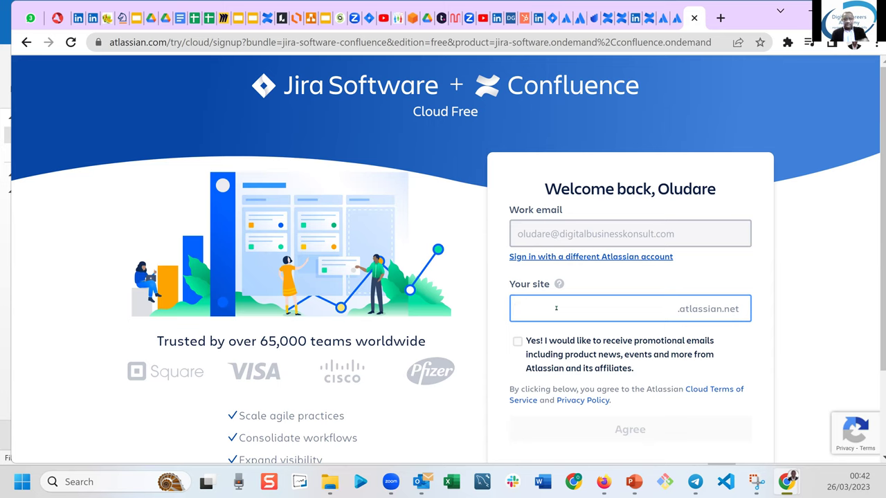
text(pract3ic)
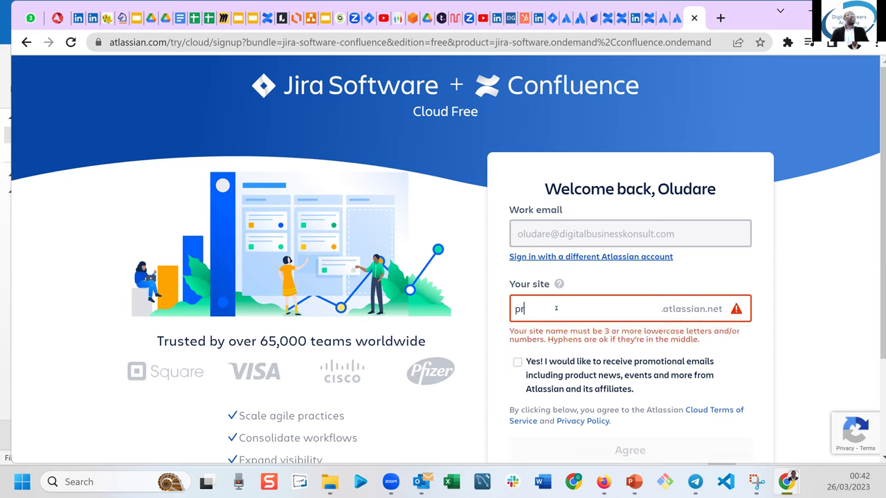
key(BackSpace)
key(BackSpace)
key(BackSpace)
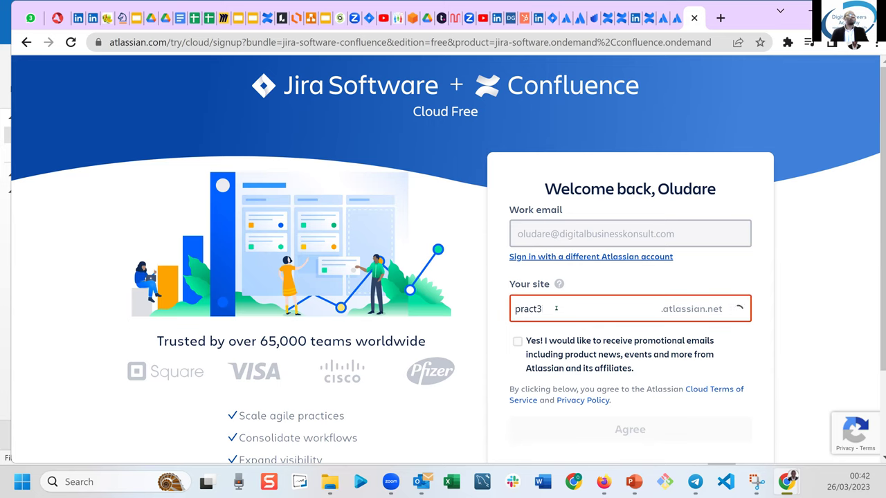
text(ical)
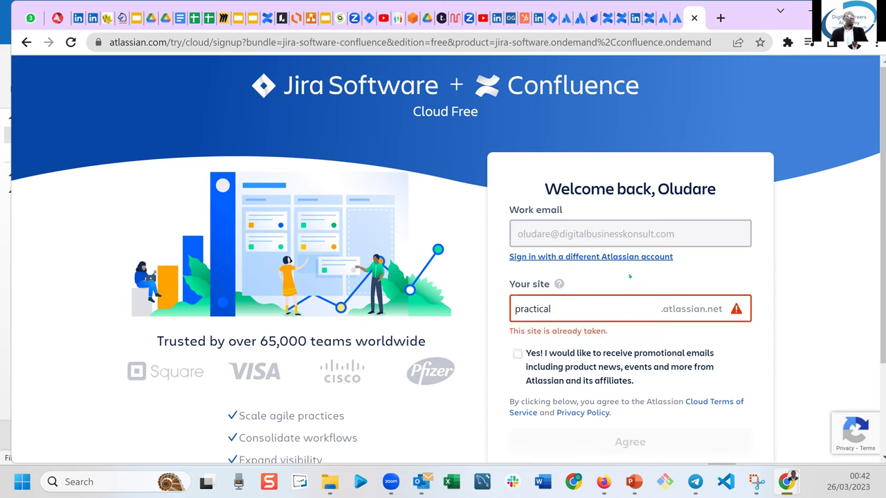
text(training)
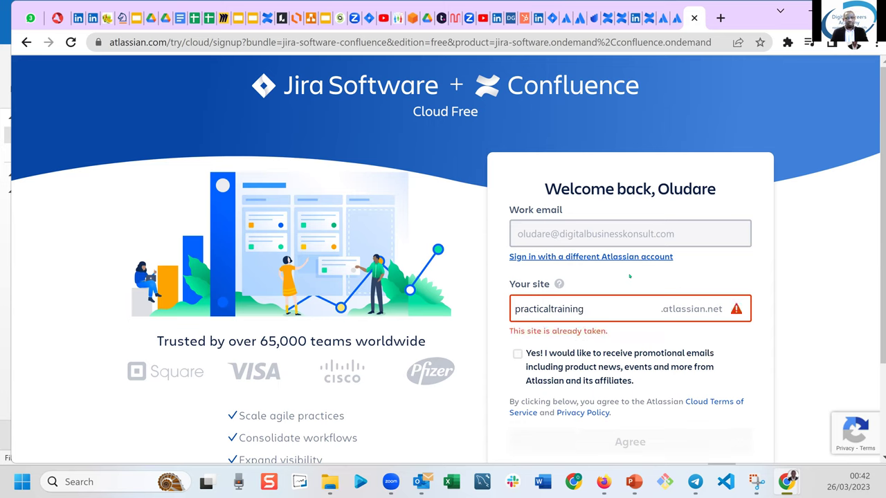
text(1)
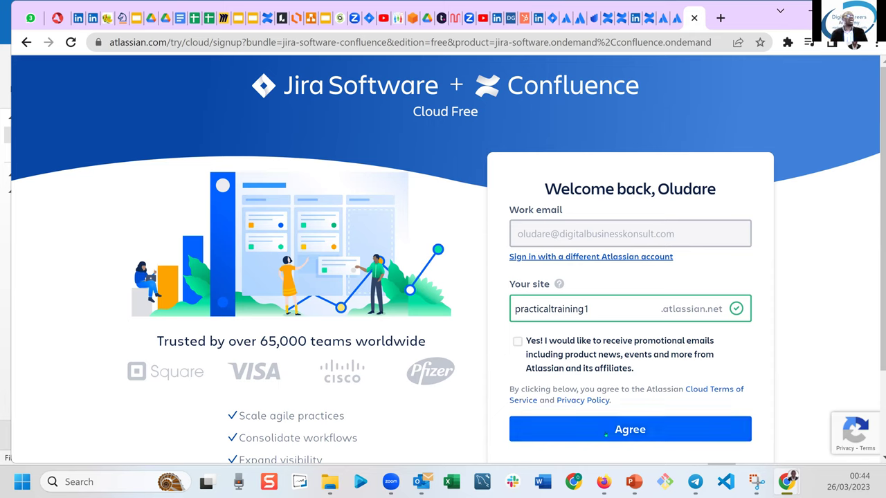
Agree to the terms so the practicaltraining1 site gets created.
click(606, 430)
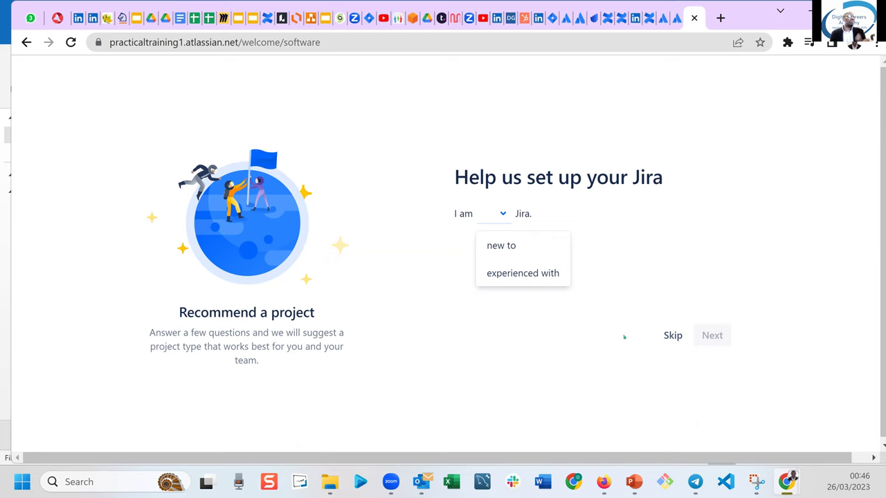
Skip the 'Help us set up your Jira' questions to reach the new project form.
click(662, 335)
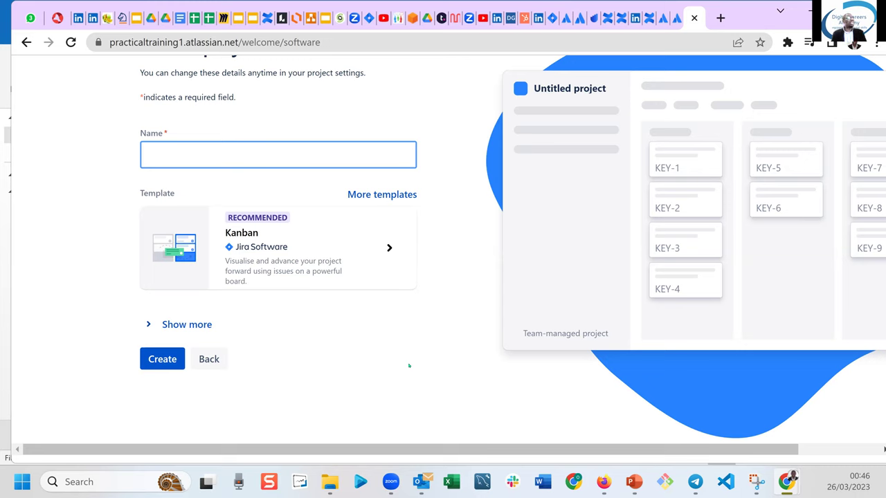
Maximize the browser window and zoom the page out to 90%.
click(409, 366)
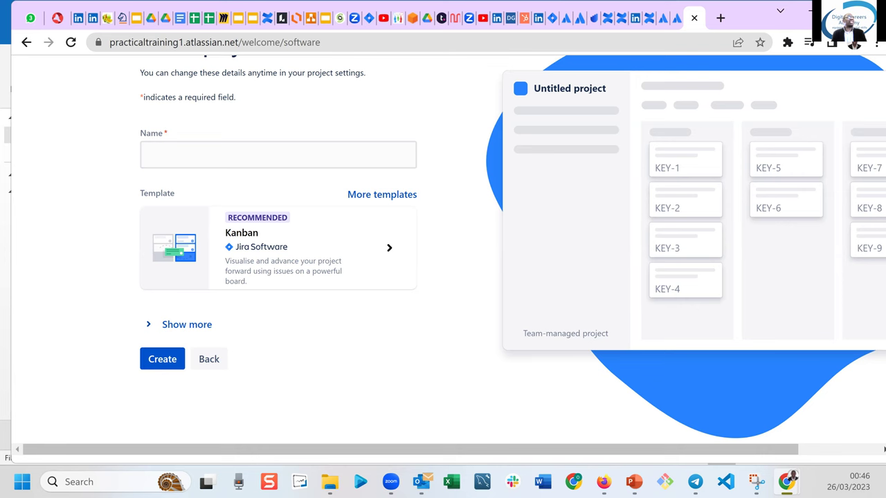
key(super+Up)
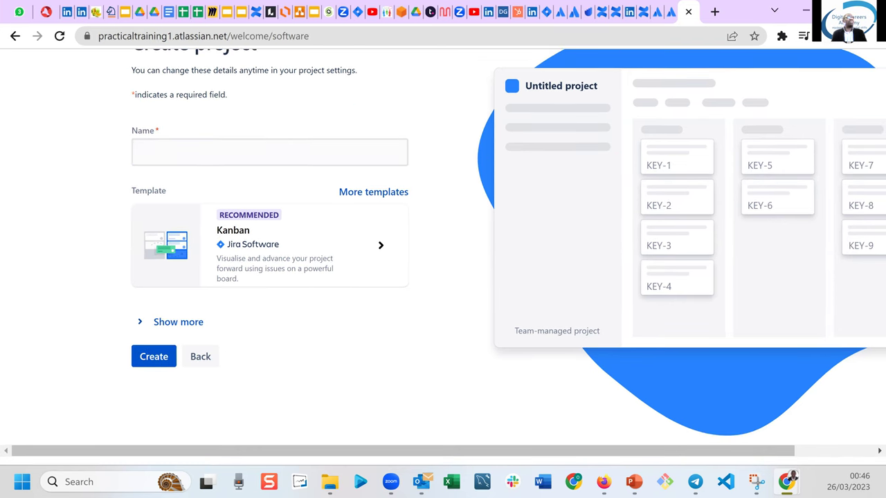
click(873, 36)
click(778, 169)
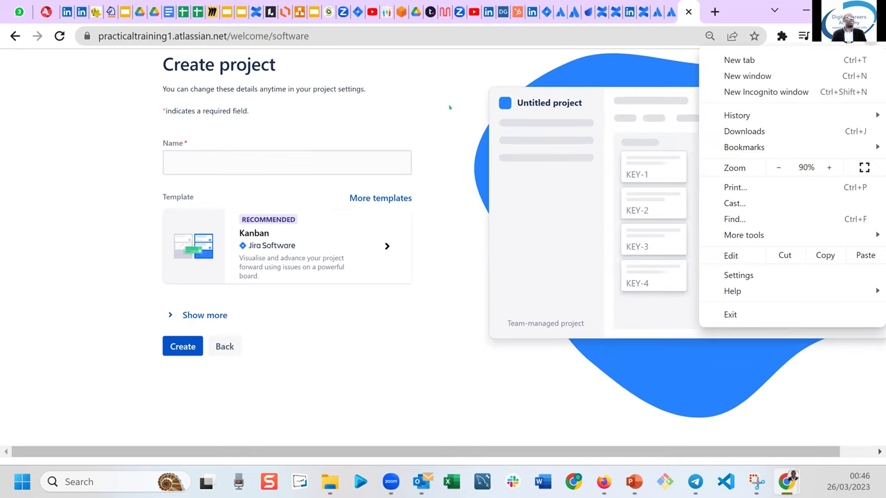
click(448, 107)
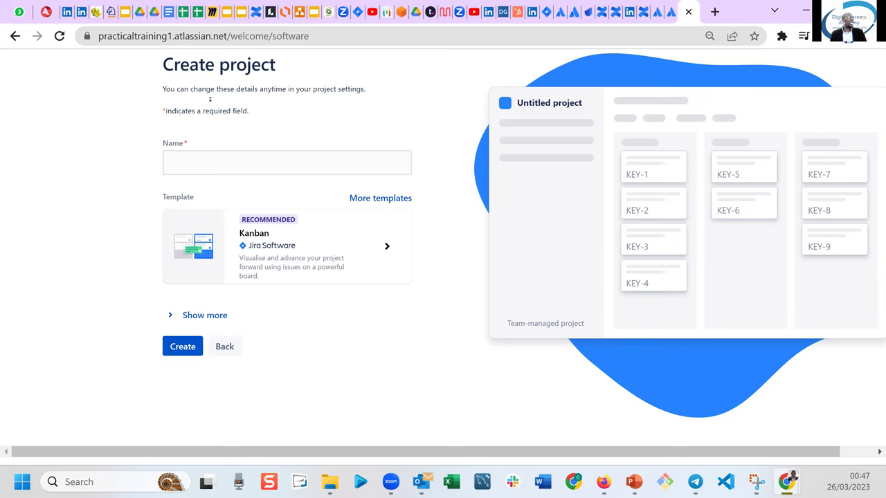
Name the Kanban project 'Manchester United FC', adding the spaces between words.
click(201, 155)
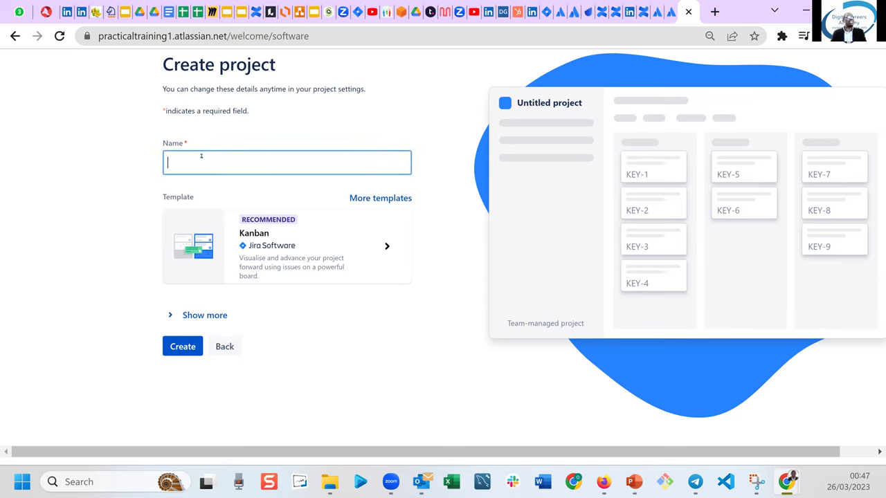
text(Manche)
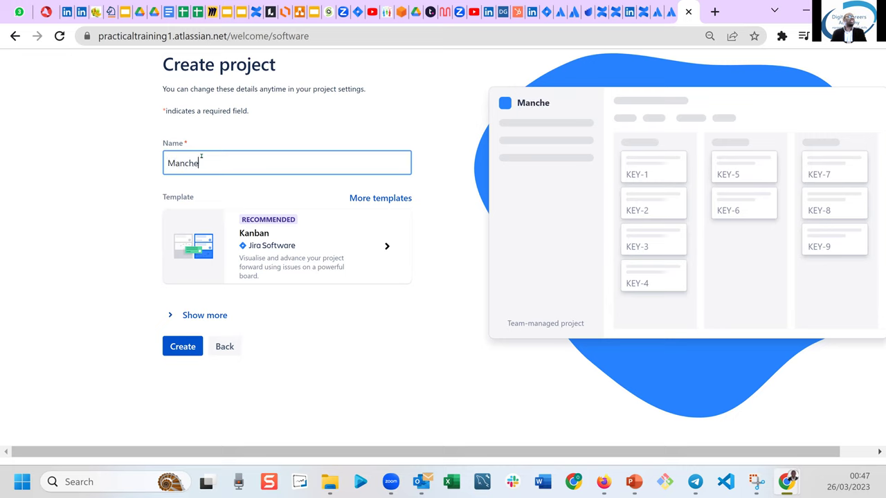
text(sterUnitedFC)
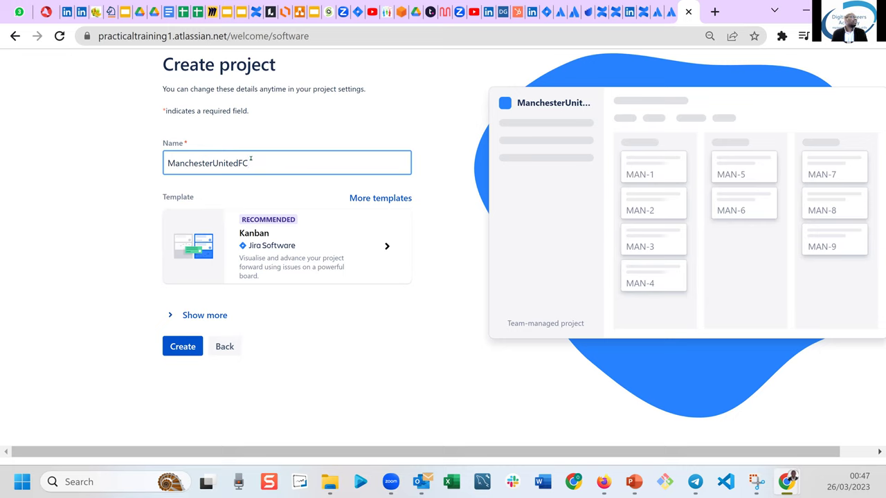
click(214, 163)
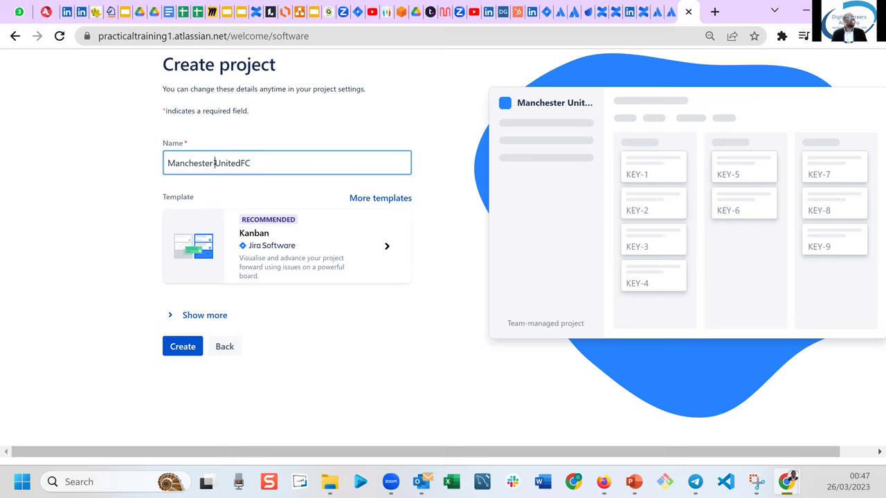
click(240, 163)
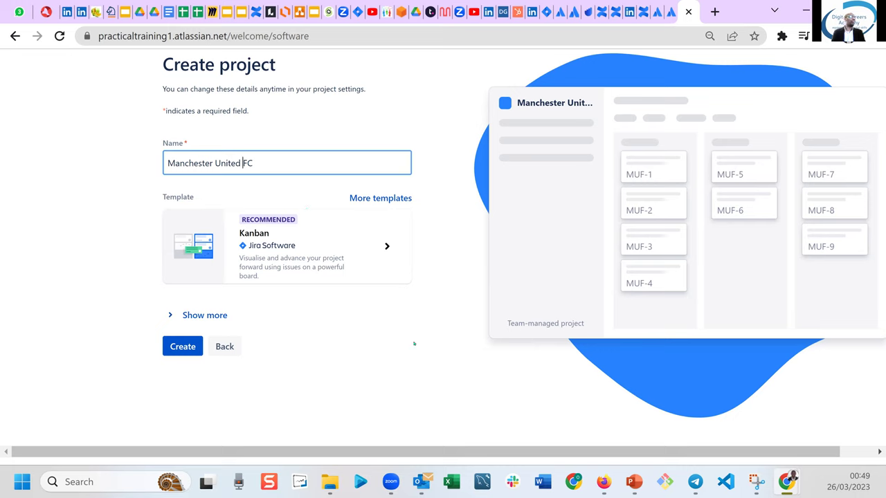
Create the Manchester United FC project and skip connecting other tools.
click(186, 348)
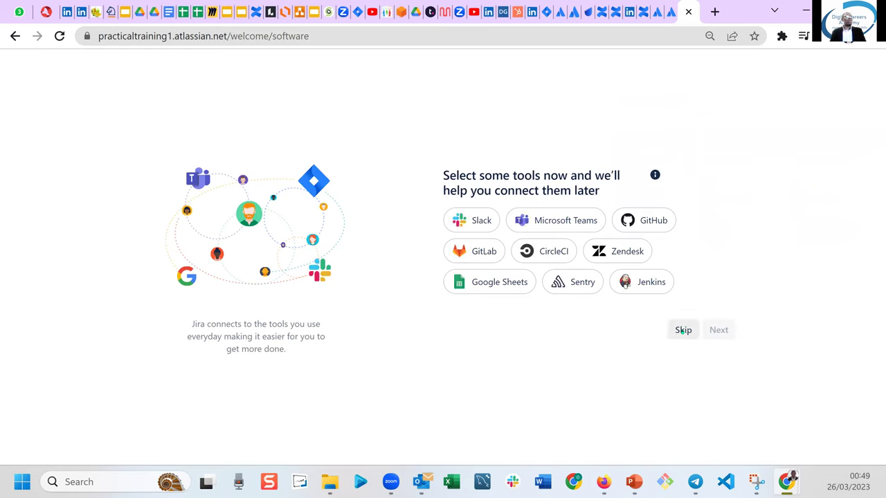
click(683, 330)
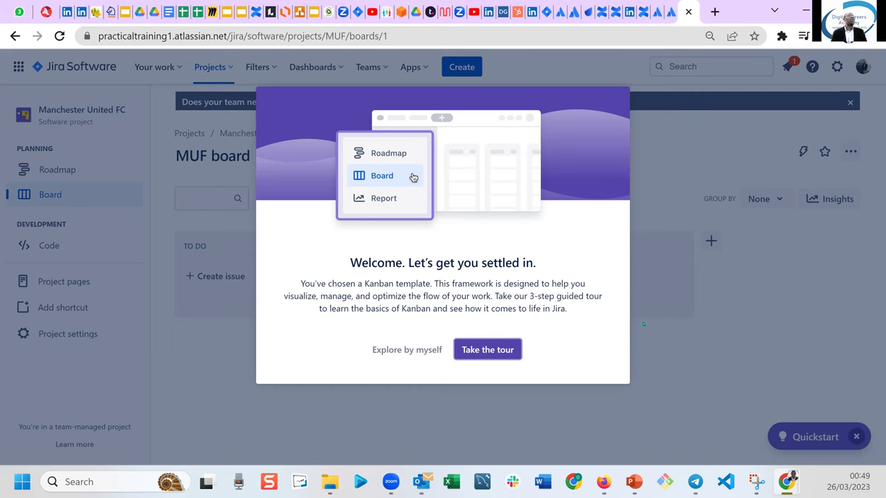
Decline the guided tour by choosing 'Explore by myself'.
click(400, 351)
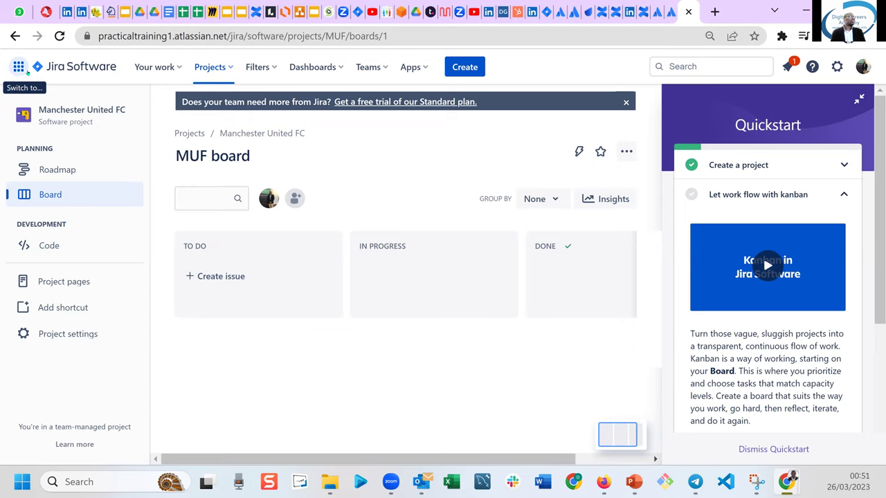
Switch from Jira to Confluence using the Atlassian app switcher.
click(18, 67)
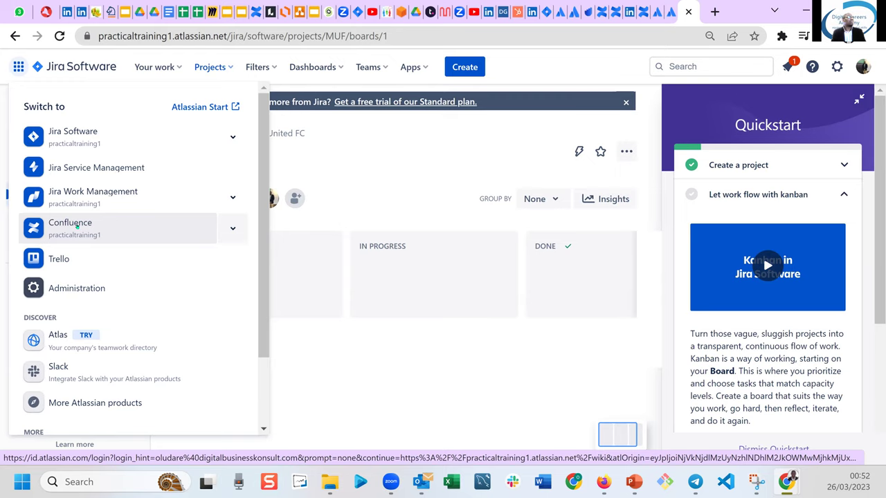
click(77, 226)
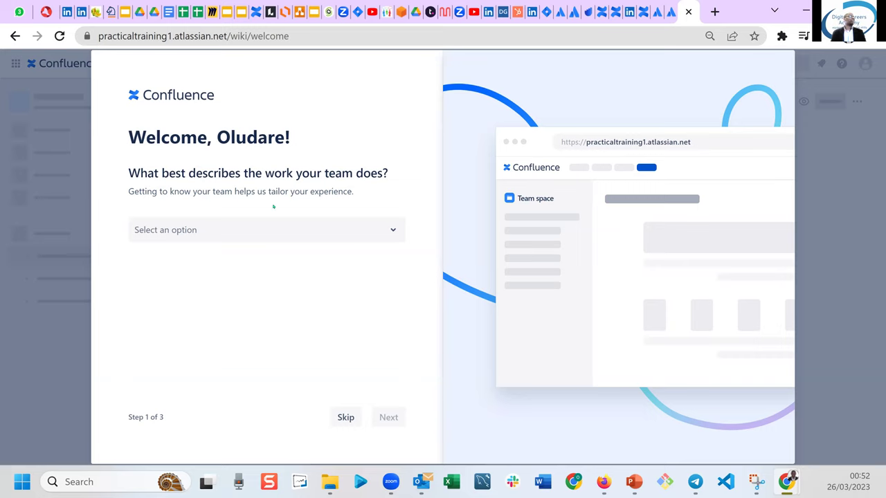
Pick Software Development as the team's type of work and continue.
click(364, 228)
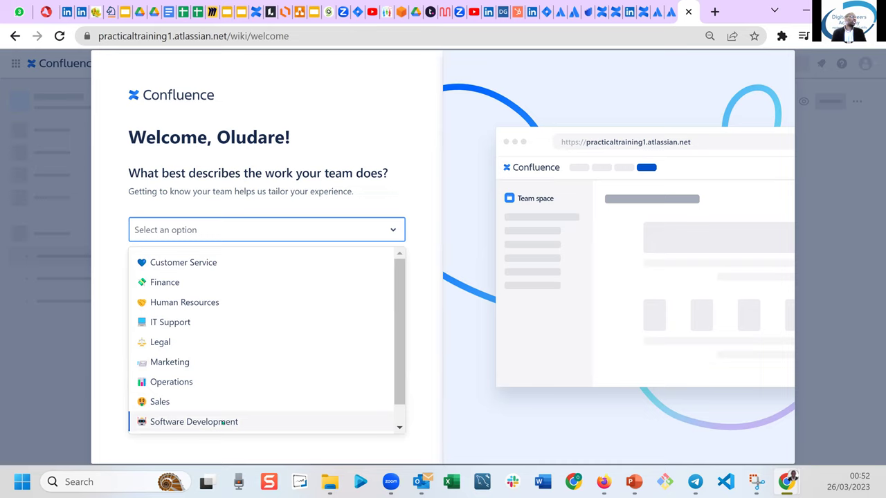
click(222, 422)
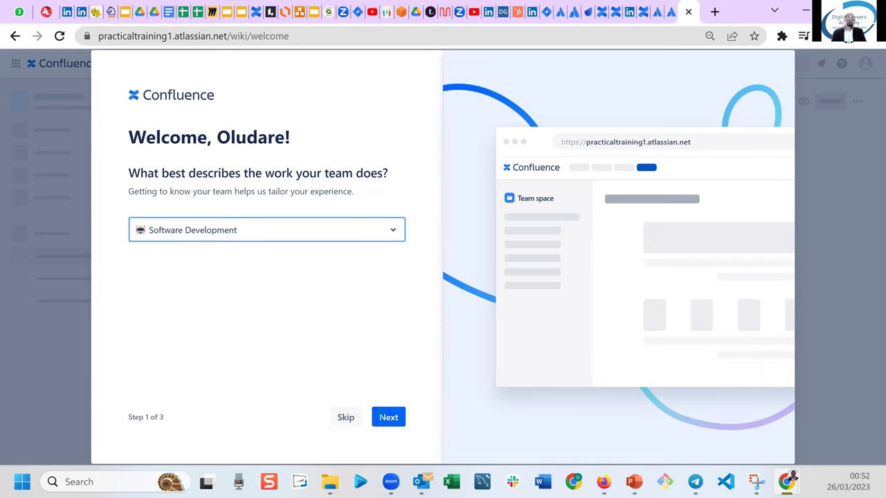
click(381, 417)
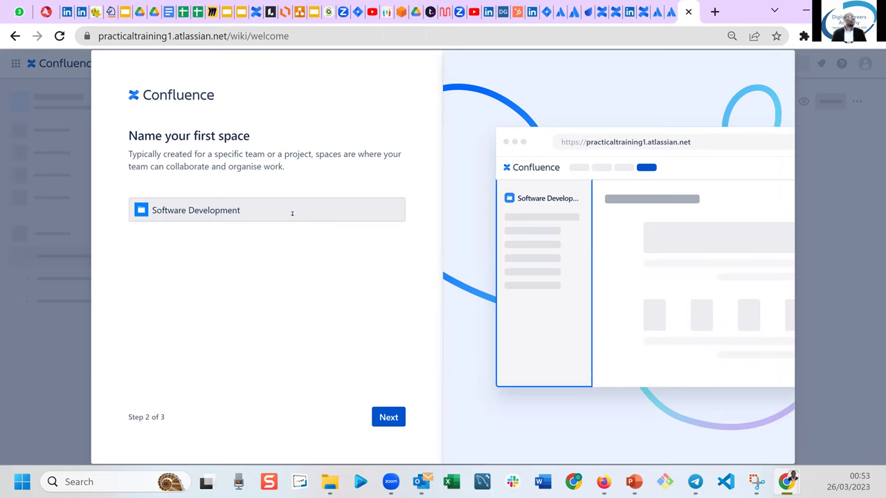
Replace the suggested space name with 'PRACTICAL TRAINING 1 DEMO' and continue to inviting teammates.
click(292, 214)
key(BackSpace)
key(BackSpace)
key(BackSpace)
key(BackSpace)
key(BackSpace)
key(BackSpace)
key(BackSpace)
key(BackSpace)
key(BackSpace)
key(BackSpace)
key(BackSpace)
key(BackSpace)
key(BackSpace)
key(BackSpace)
key(BackSpace)
key(BackSpace)
key(BackSpace)
key(BackSpace)
key(BackSpace)
key(BackSpace)
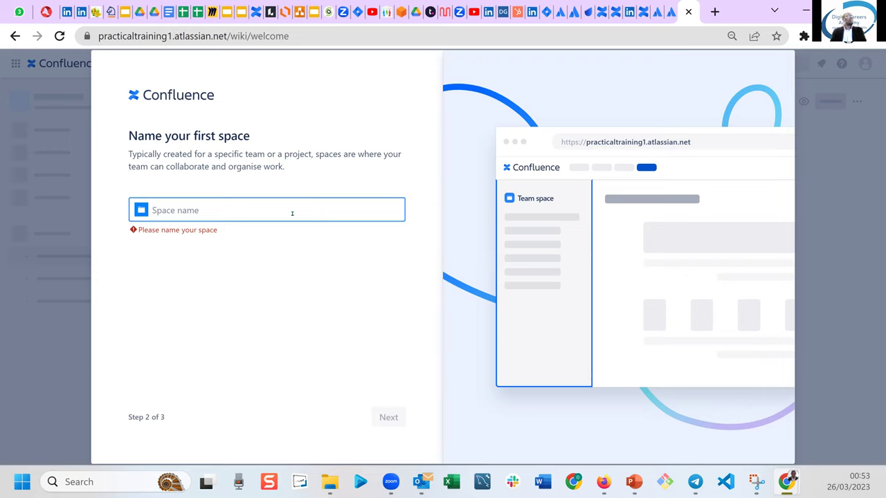
text(P)
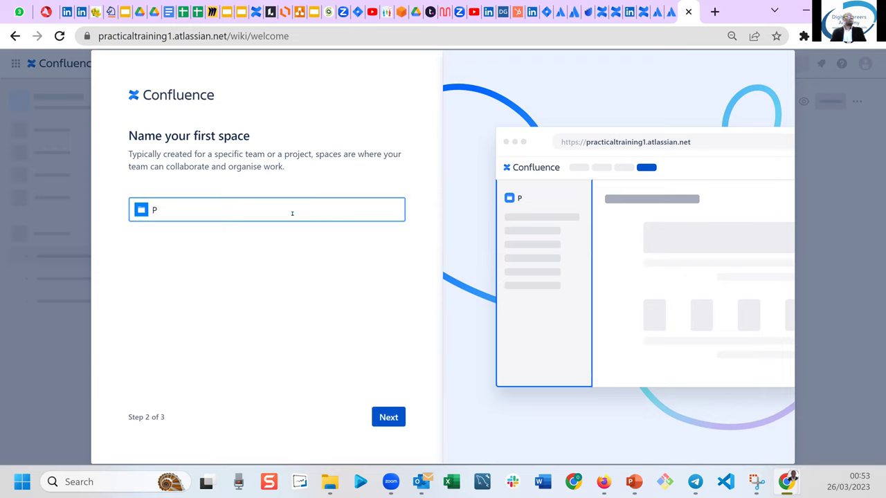
text(racti)
key(BackSpace)
key(BackSpace)
key(BackSpace)
key(BackSpace)
text(ra)
key(BackSpace)
key(BackSpace)
text(RA)
key(BackSpace)
key(BackSpace)
text(RACTICAL)
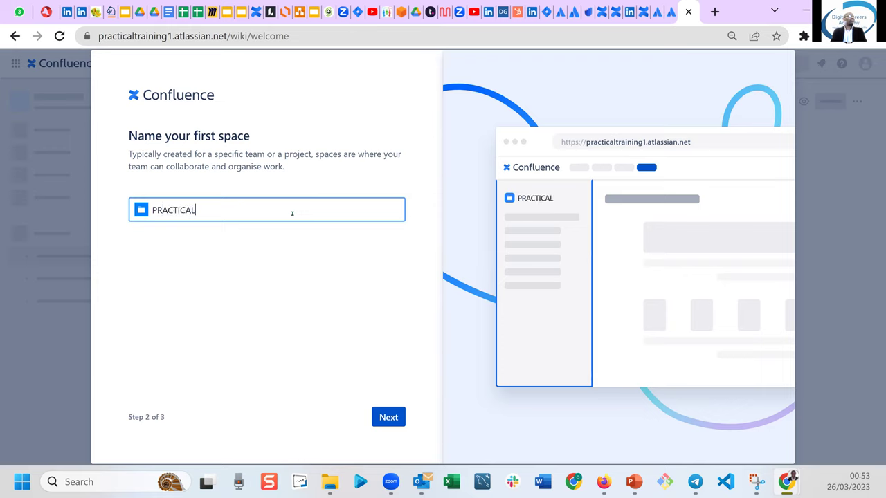
text( TRAINING )
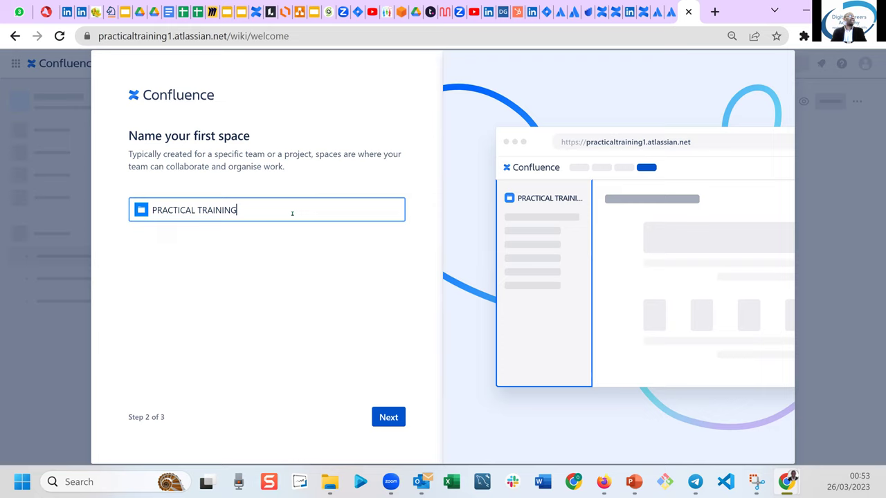
text(1)
text(EMO)
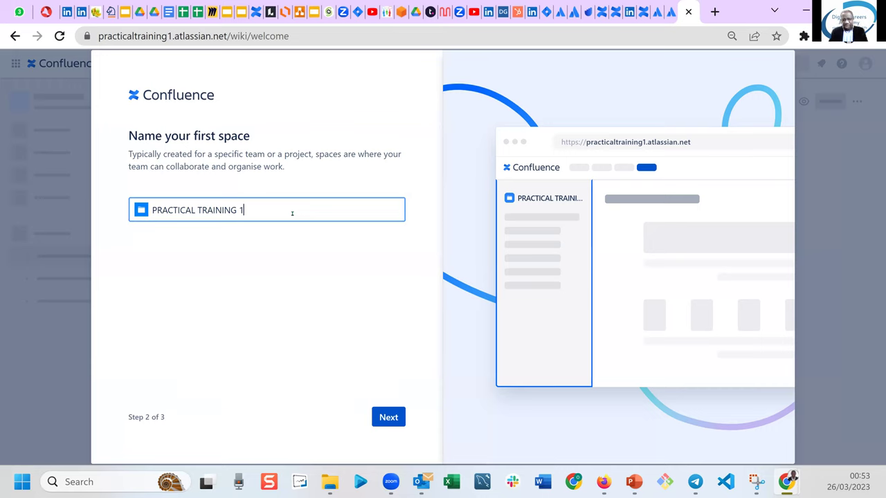
key(BackSpace)
key(BackSpace)
key(BackSpace)
text(DEMO)
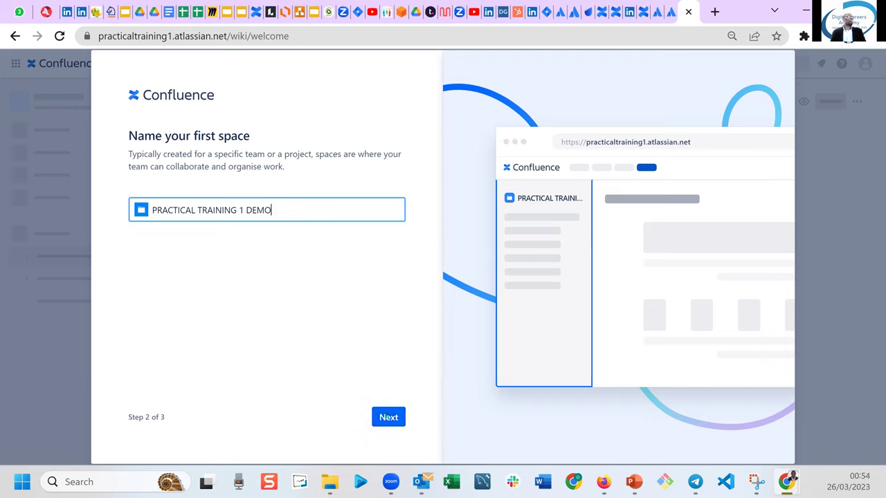
click(388, 417)
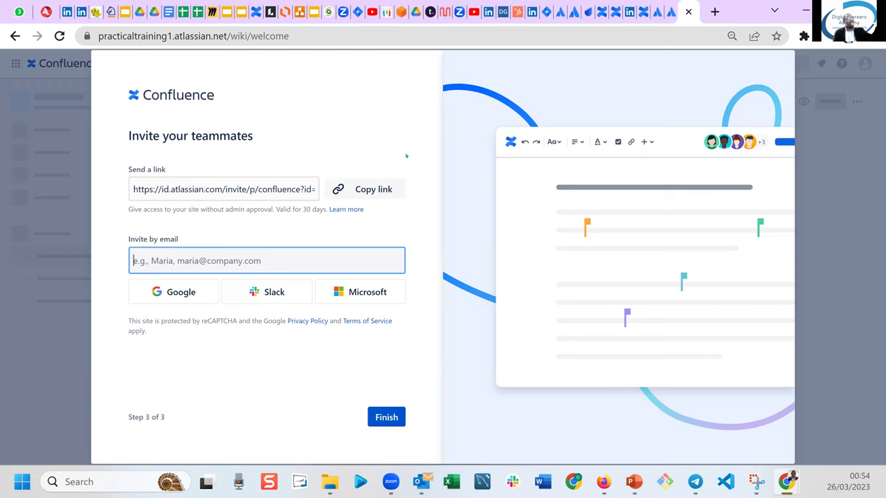
Copy the teammate invite link, finish the welcome setup and reach the Confluence home page.
click(370, 189)
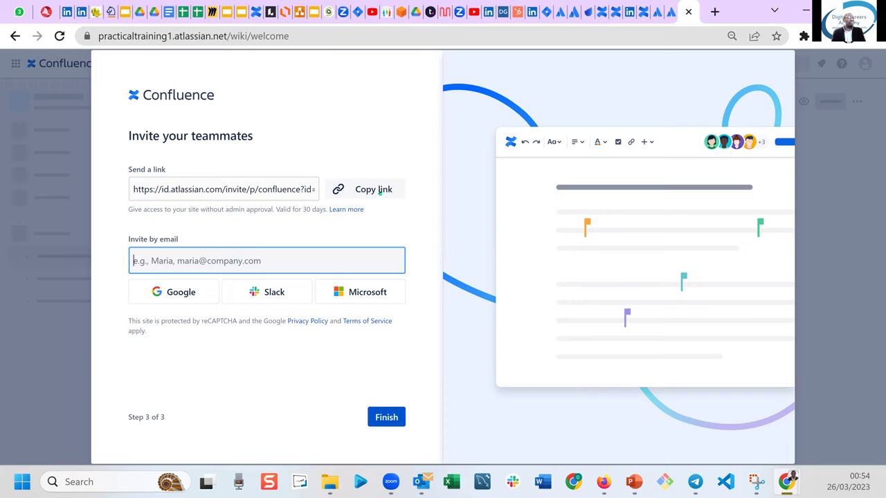
click(380, 195)
click(386, 418)
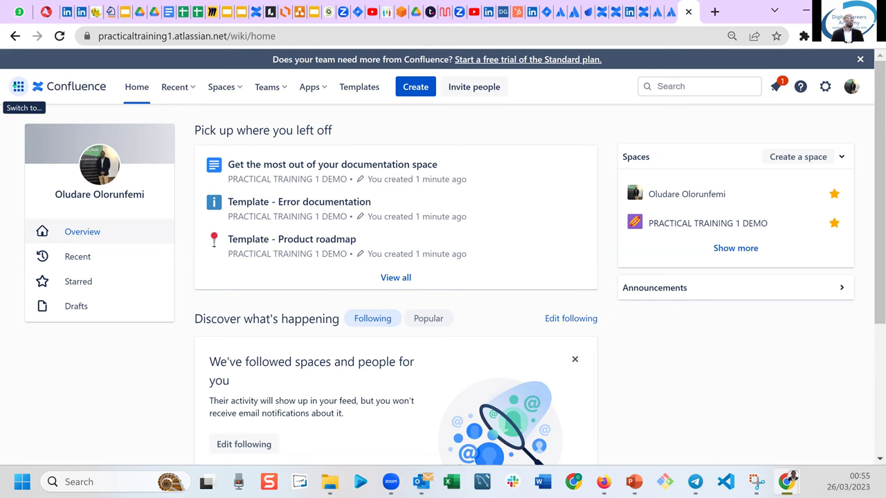
click(19, 86)
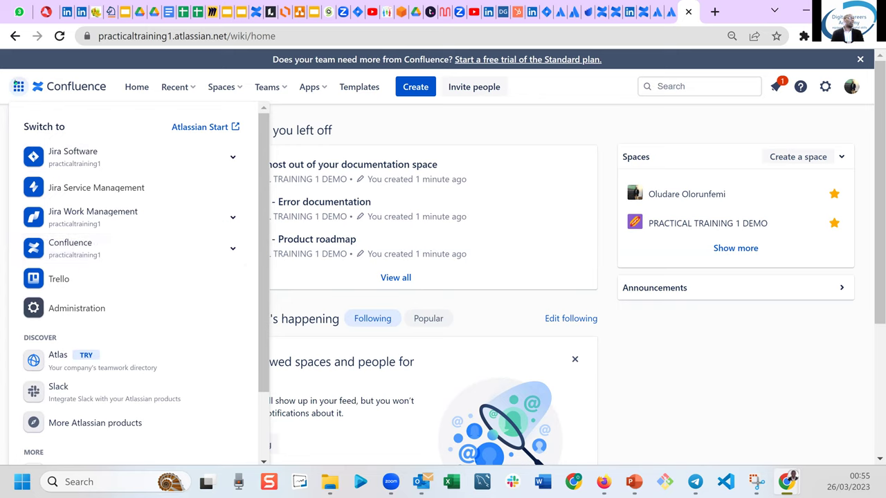
click(20, 87)
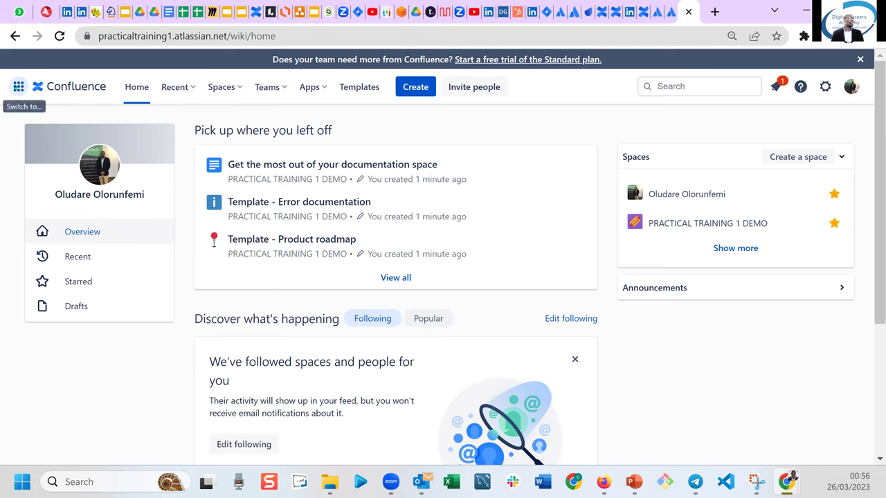
click(19, 86)
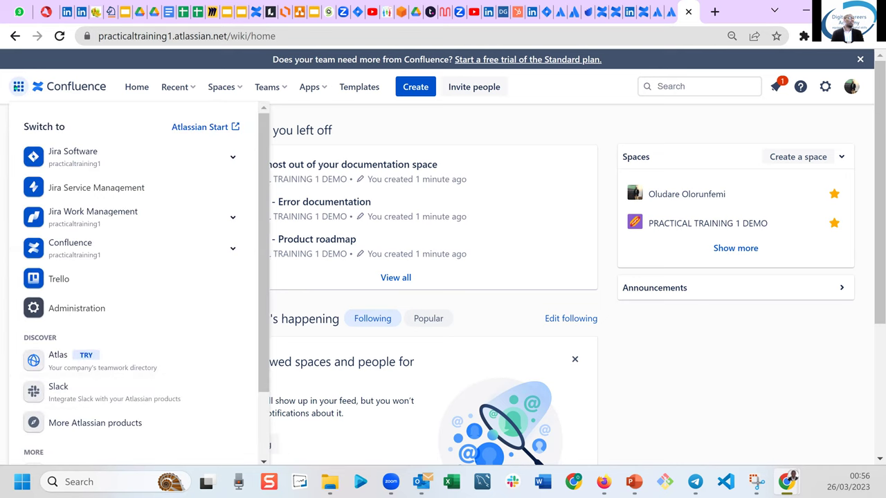
key(Escape)
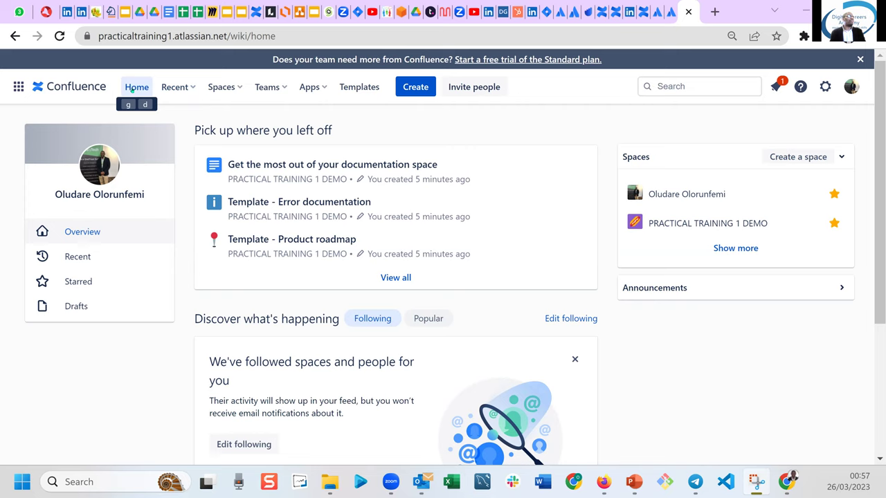
Filter Home's recent pages to 'Worked on', then to the 'Created by me' tab.
click(133, 88)
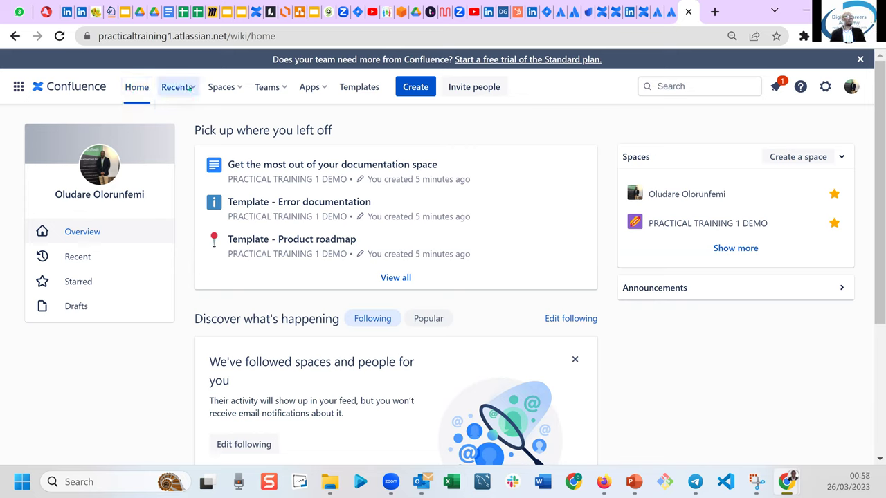
click(189, 88)
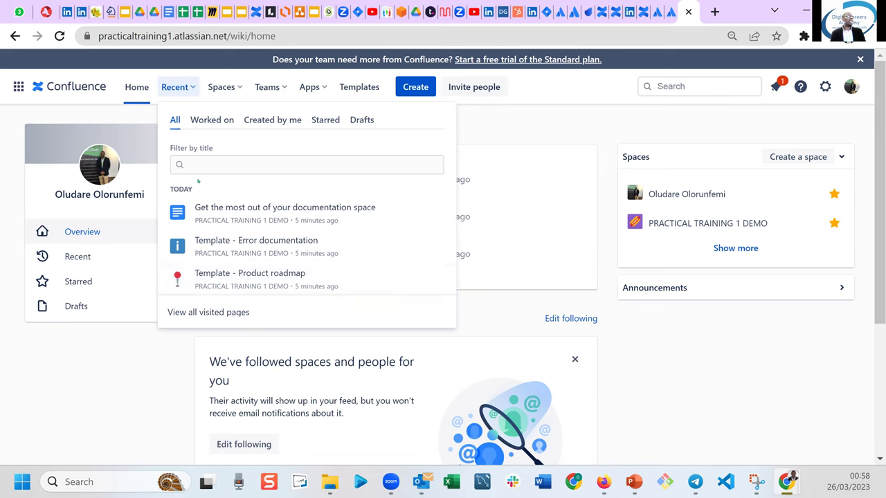
click(209, 123)
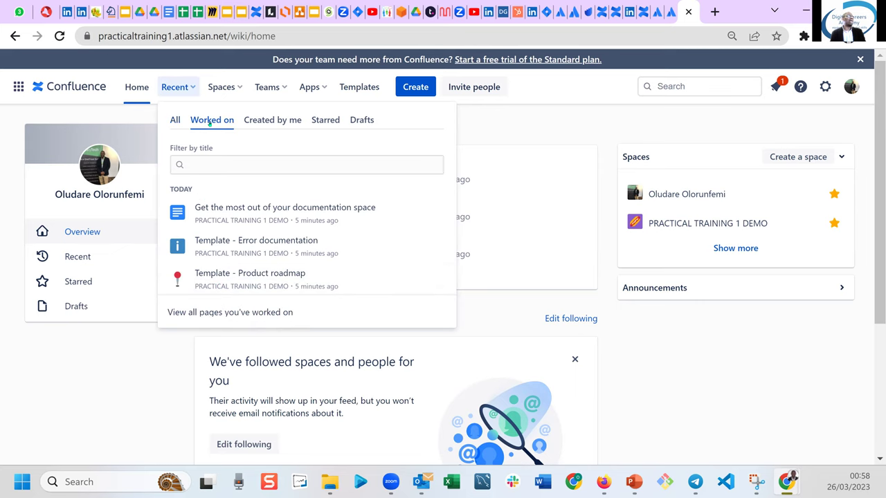
click(274, 122)
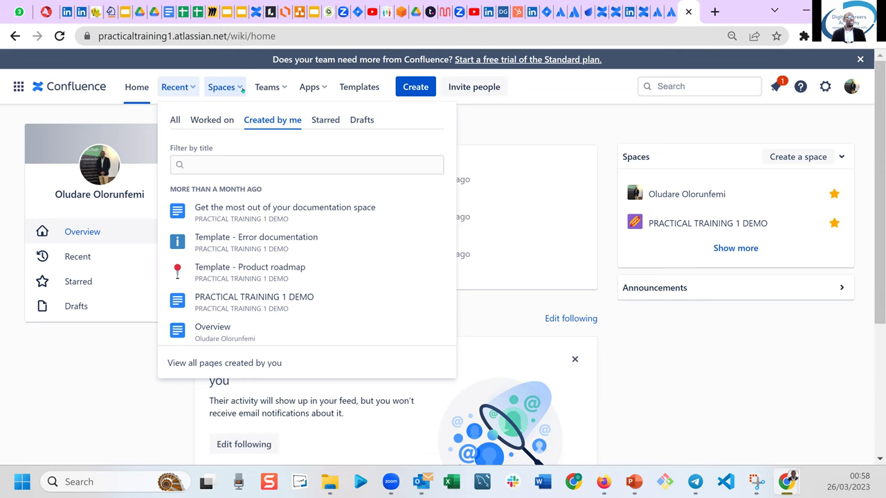
Go from the Spaces menu to the 'View all spaces' directory.
click(241, 89)
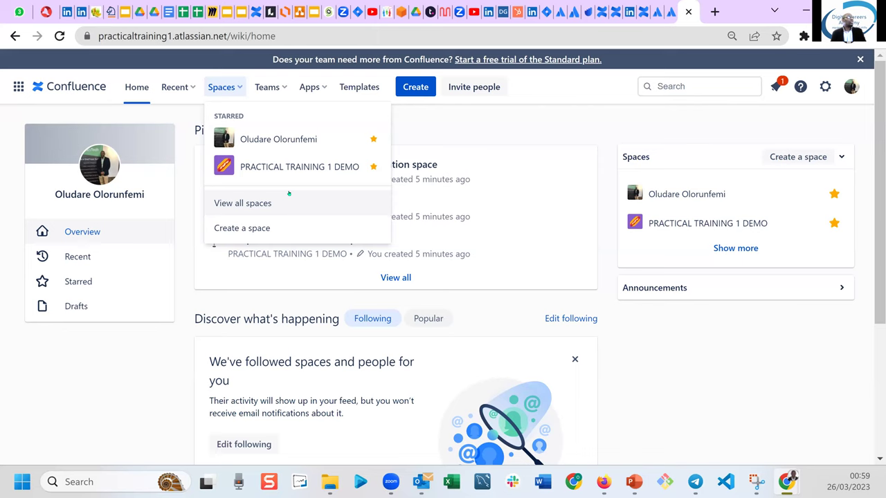
click(237, 202)
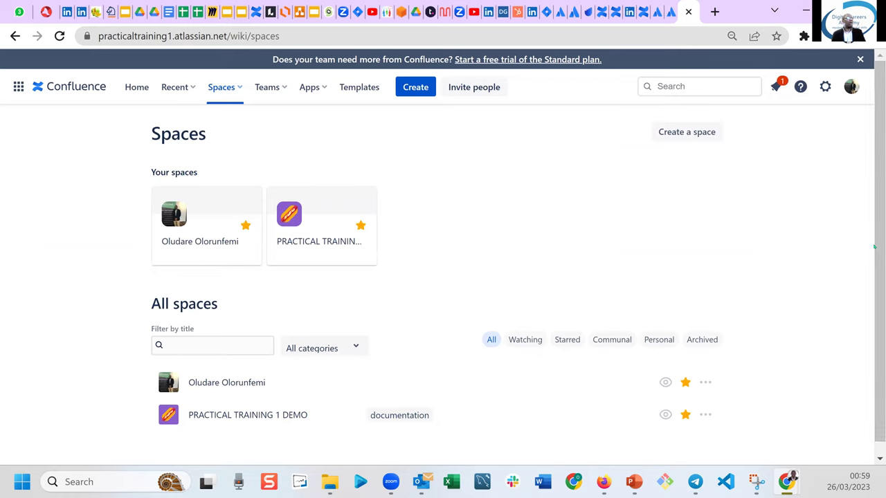
drag(877, 250, 879, 294)
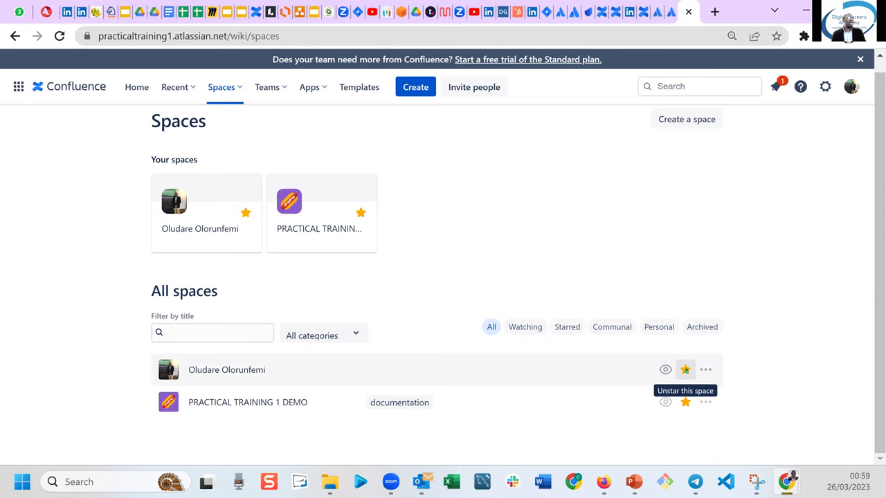
click(685, 370)
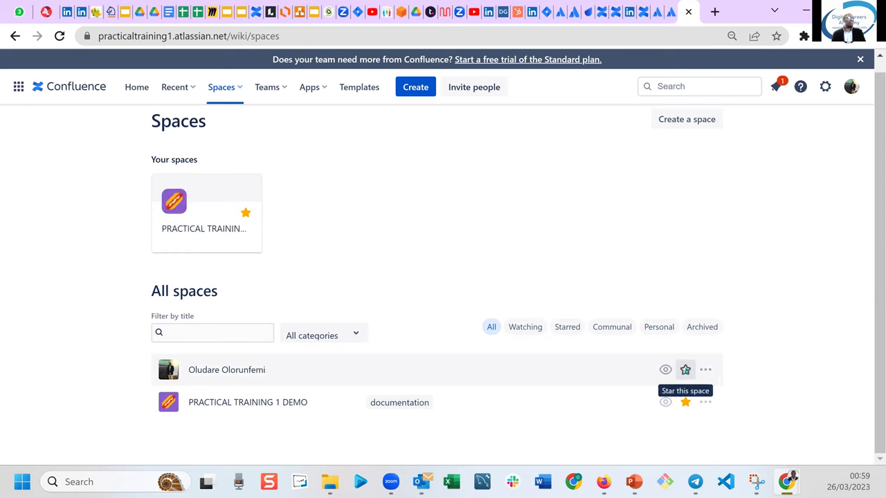
click(685, 369)
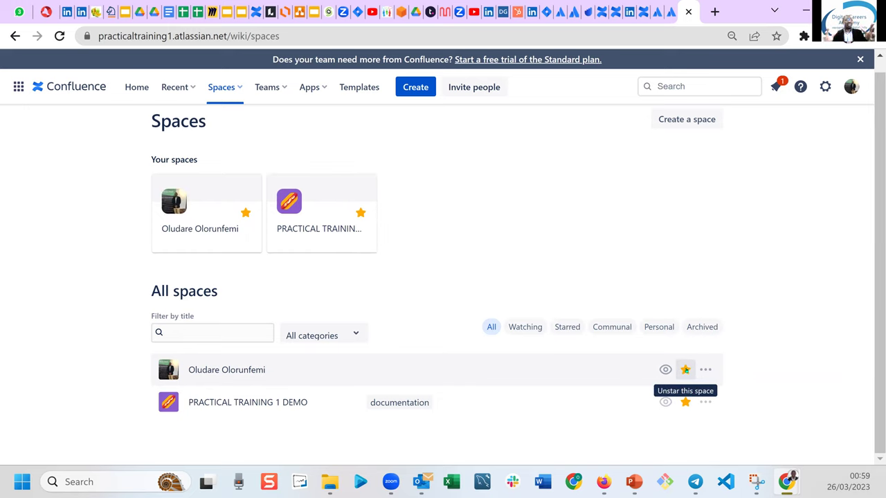
click(685, 370)
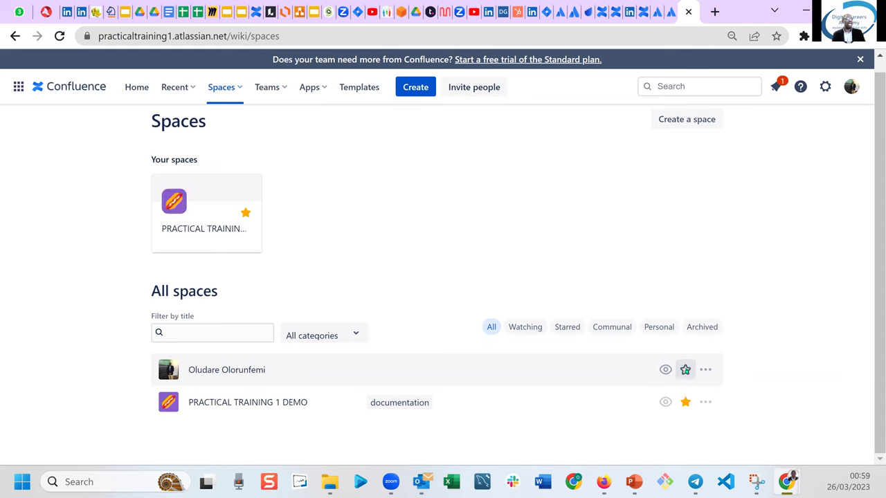
click(686, 402)
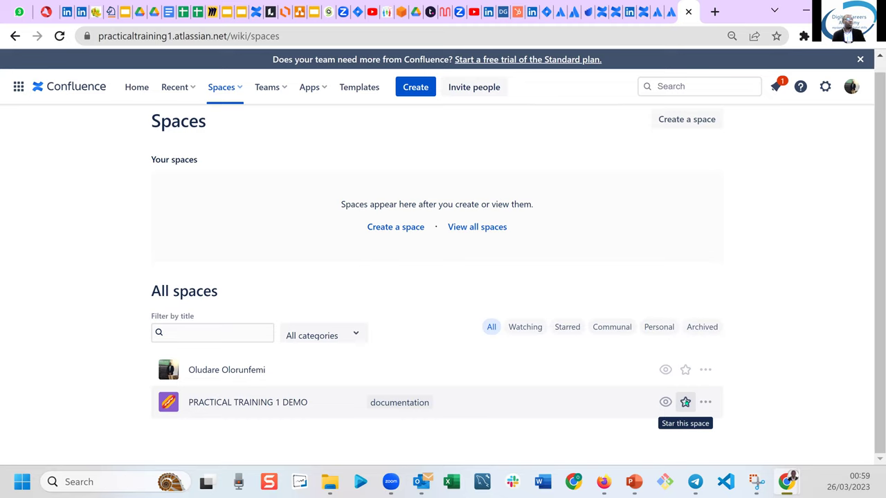
click(685, 369)
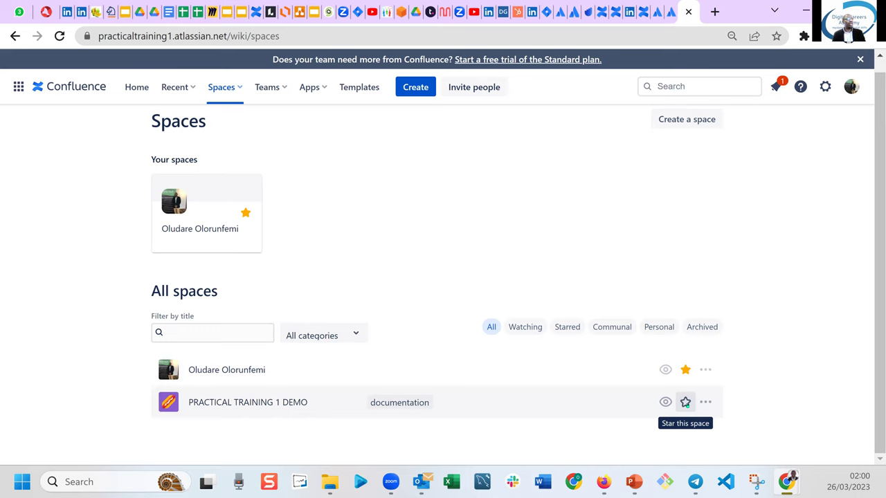
click(685, 402)
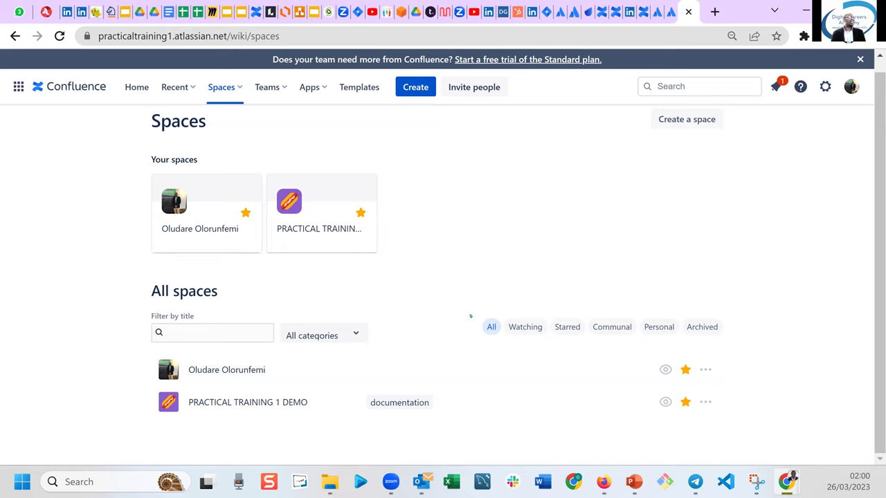
click(489, 330)
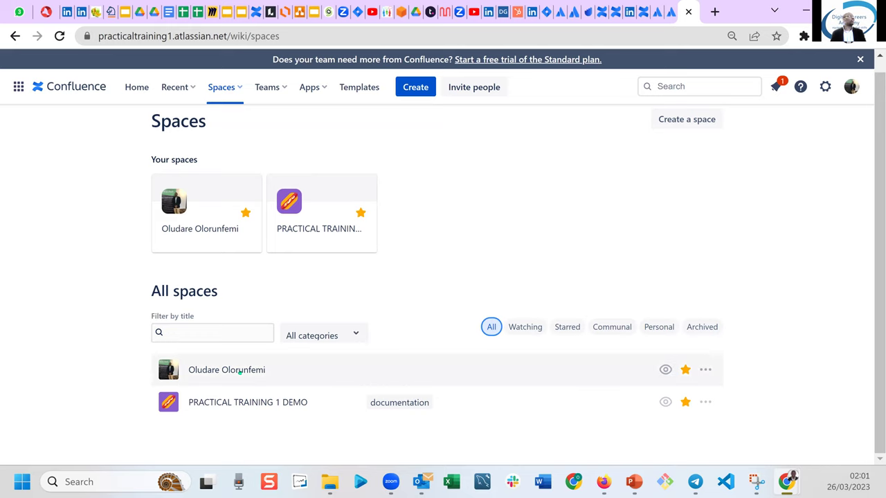
Enter the personal space from All spaces, check its empty Blog, and return to the Overview.
click(239, 371)
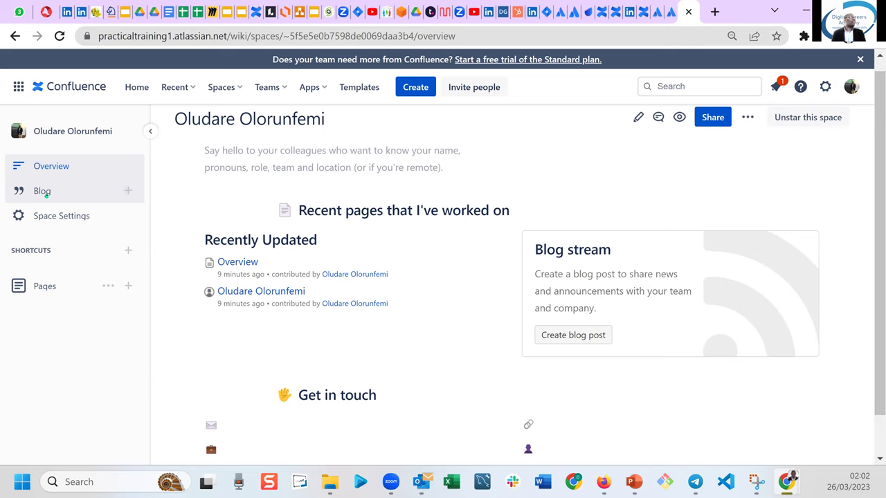
click(43, 192)
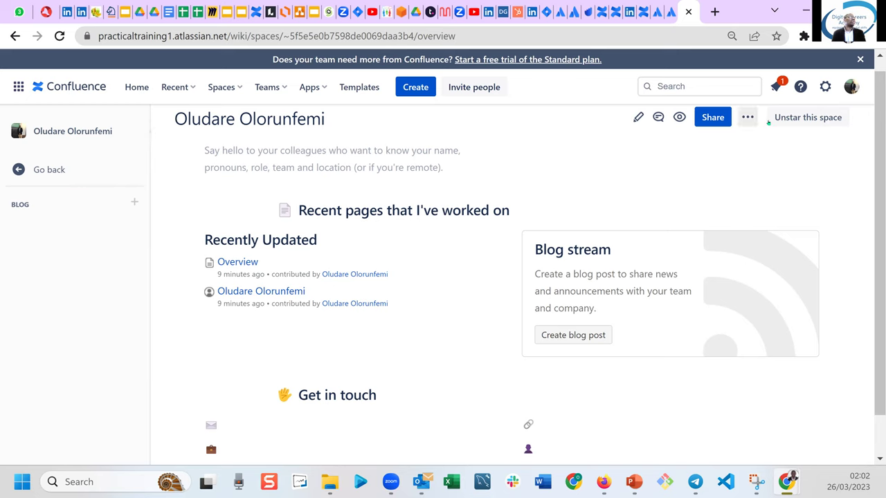
click(40, 170)
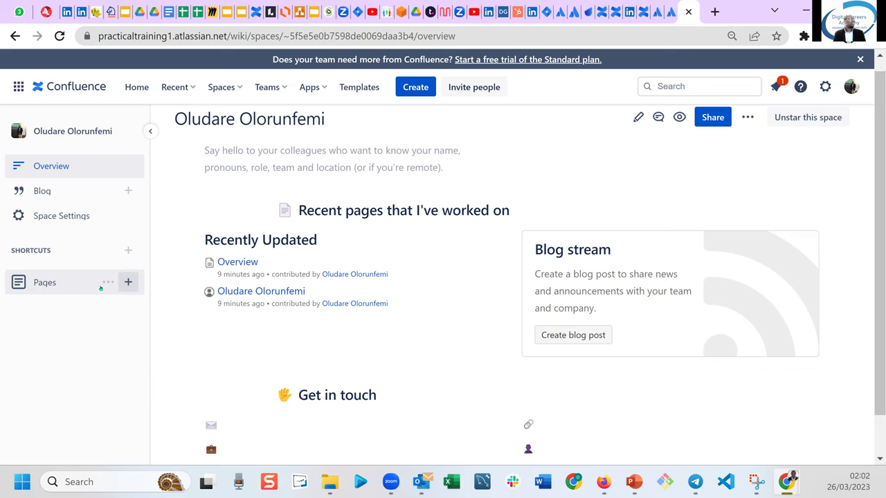
click(101, 285)
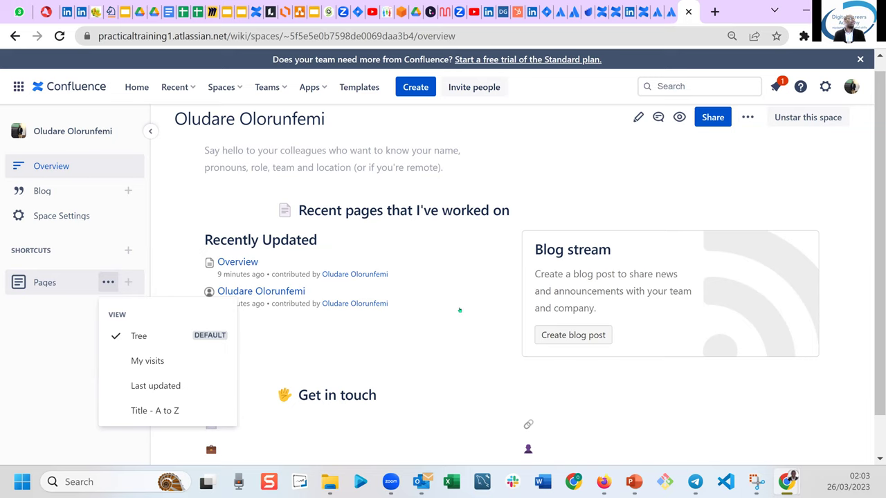
click(465, 371)
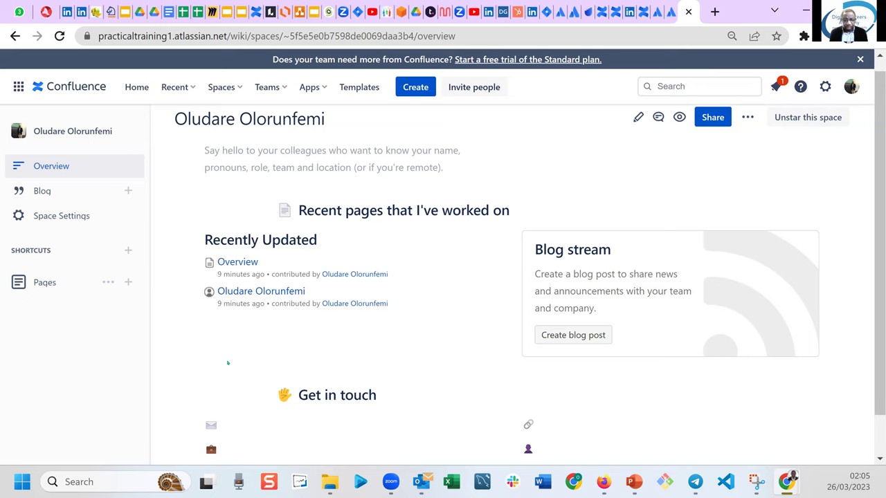
Create a new untitled draft page in the personal space with the C shortcut.
key(c)
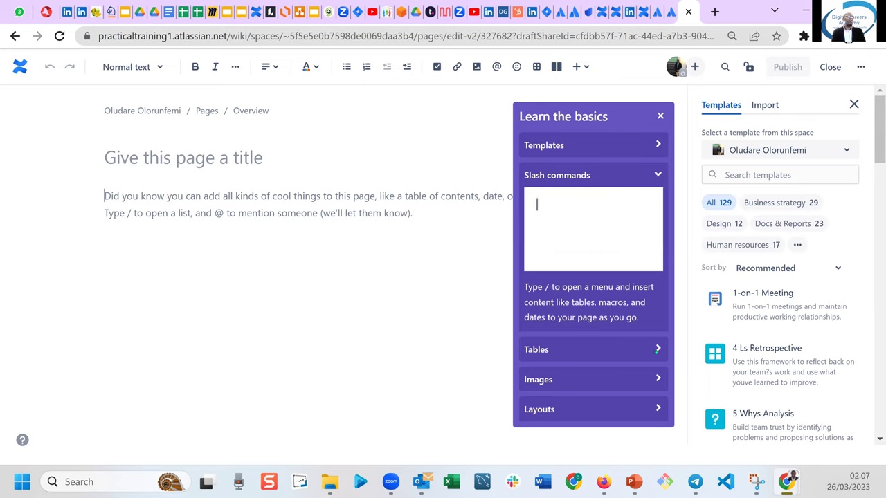
Read the Tables and Images tips in Learn the basics, then close the guide.
click(658, 348)
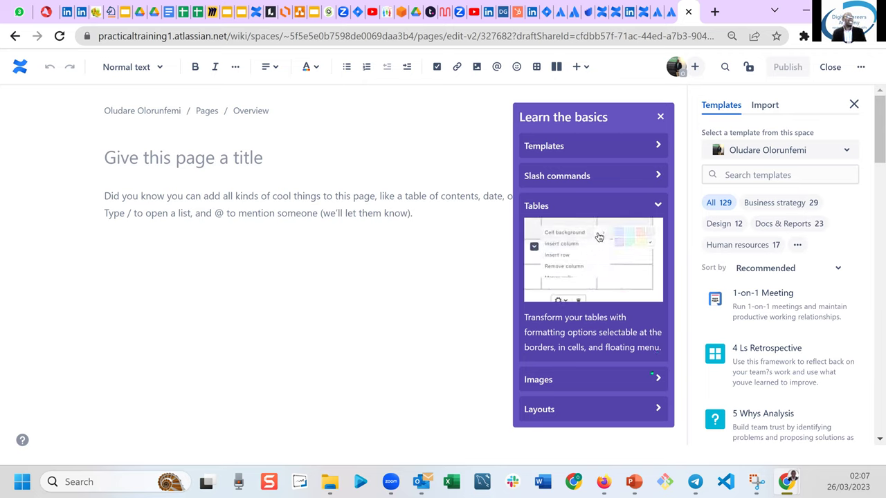
click(651, 375)
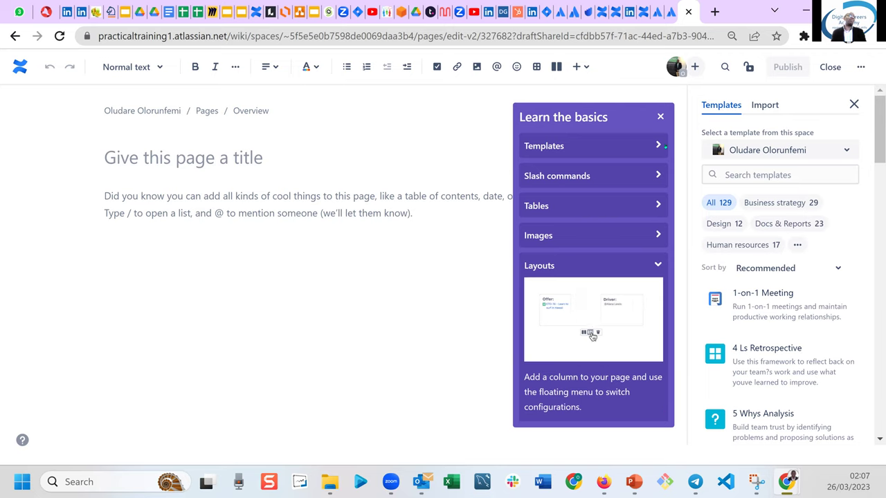
click(660, 116)
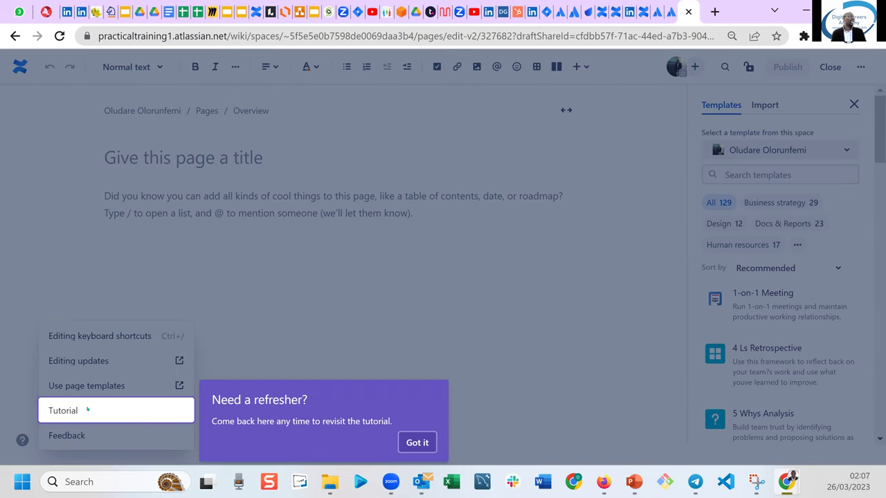
Dismiss the 'Need a refresher' notice with Got it and put the cursor in the title field.
click(417, 442)
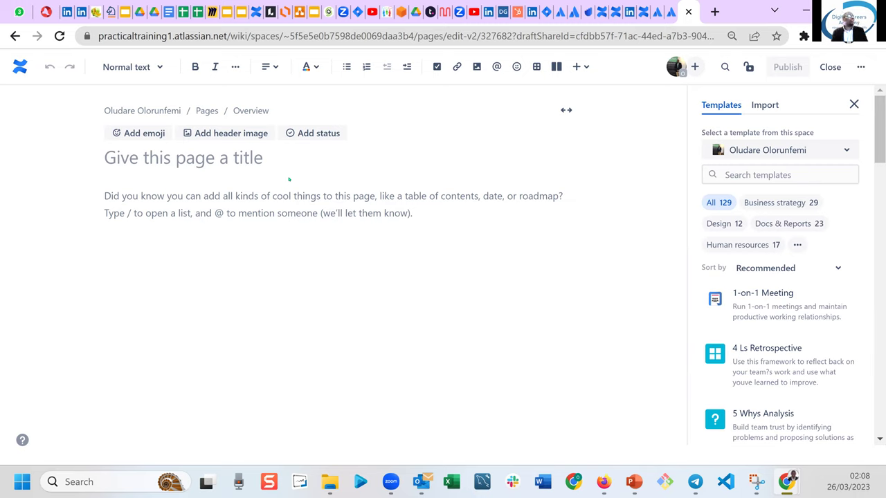
click(199, 160)
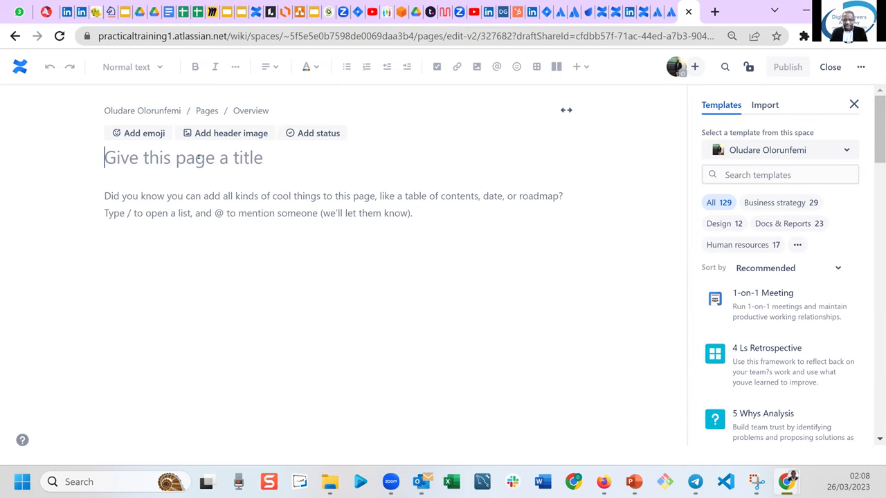
text(My Fir)
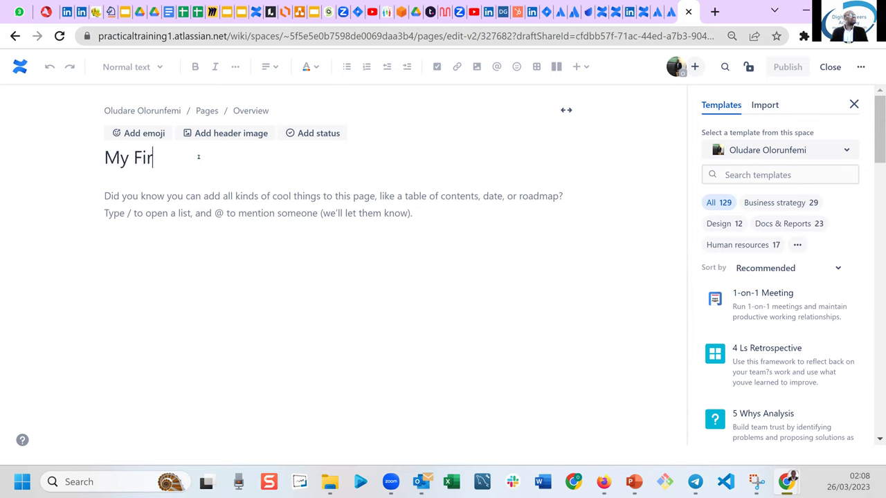
text(st Page)
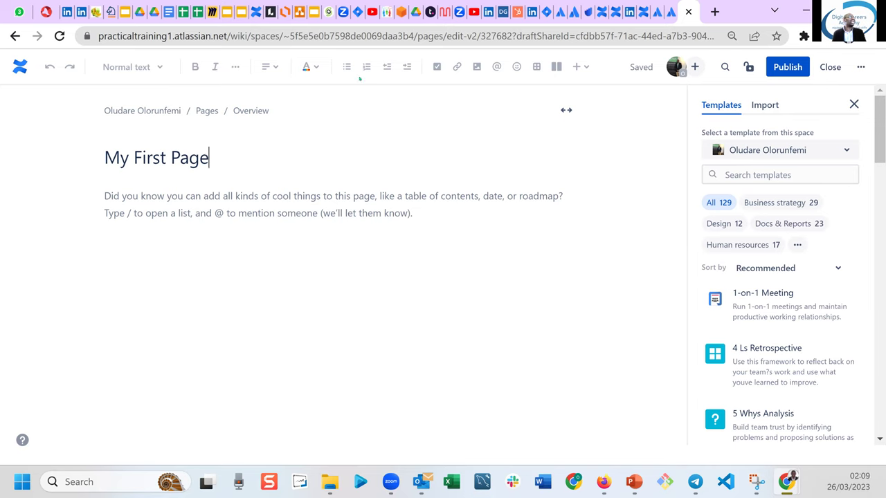
mouse_move(231, 144)
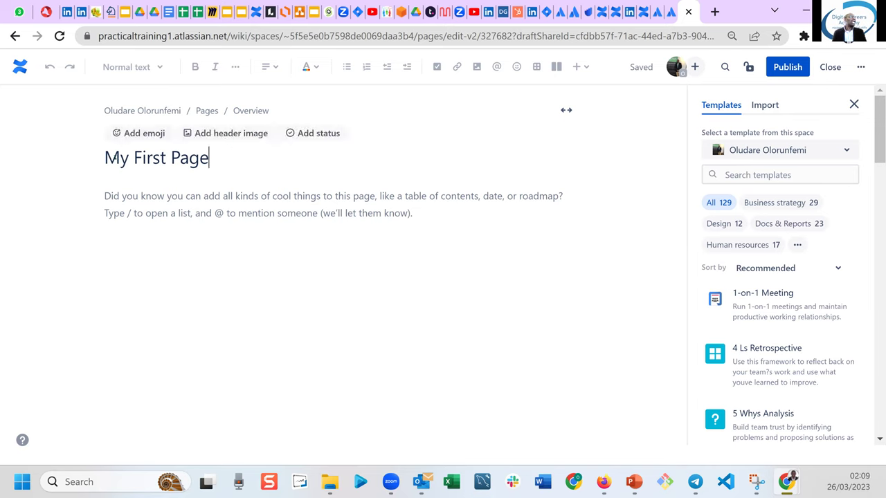
click(104, 158)
drag(104, 158, 215, 158)
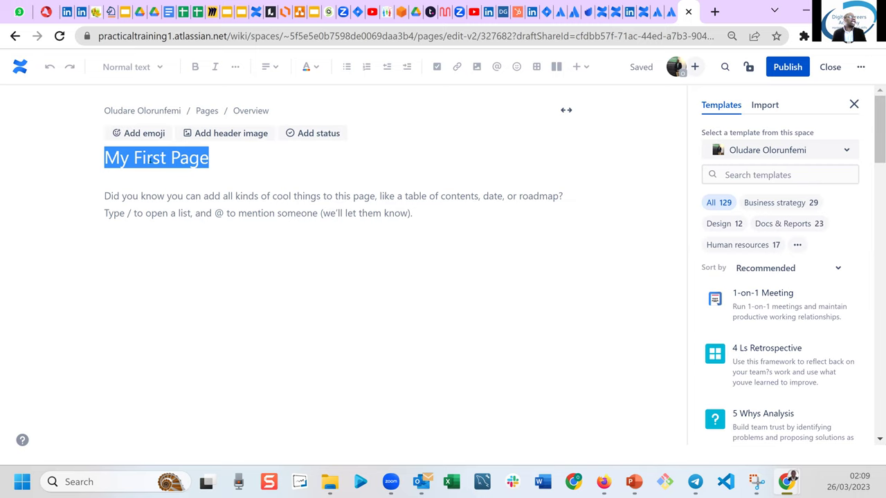
click(229, 165)
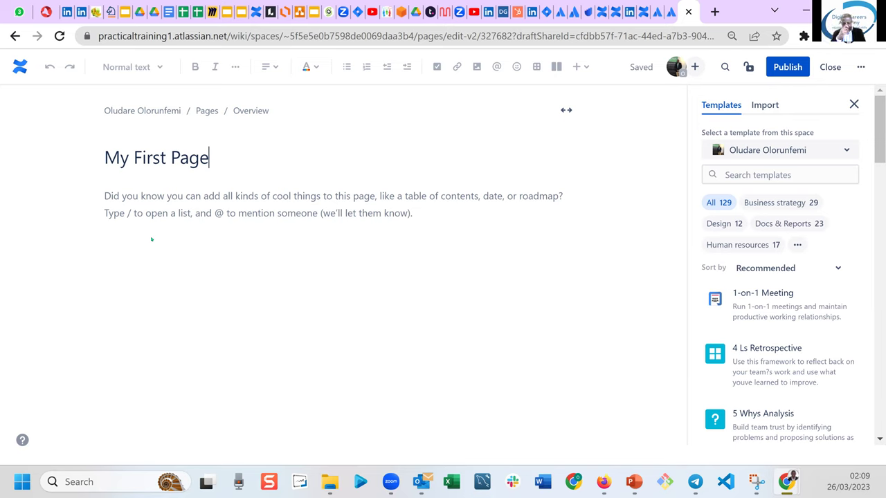
mouse_move(138, 180)
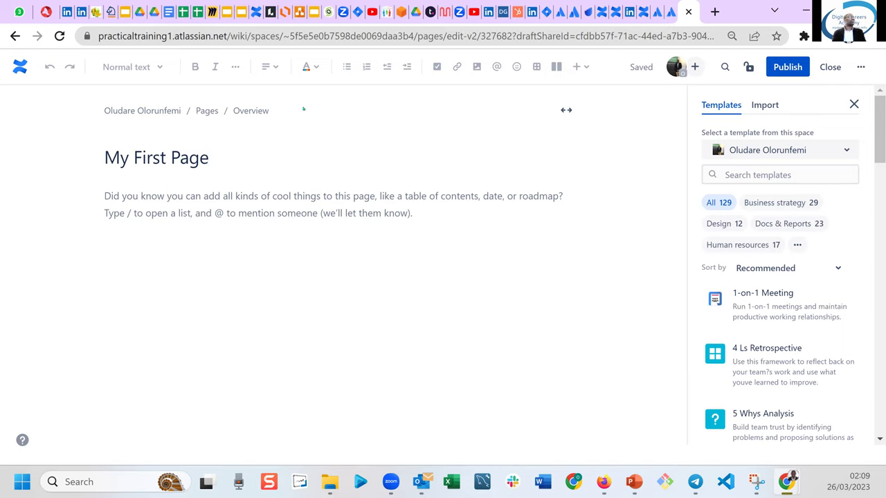
click(231, 221)
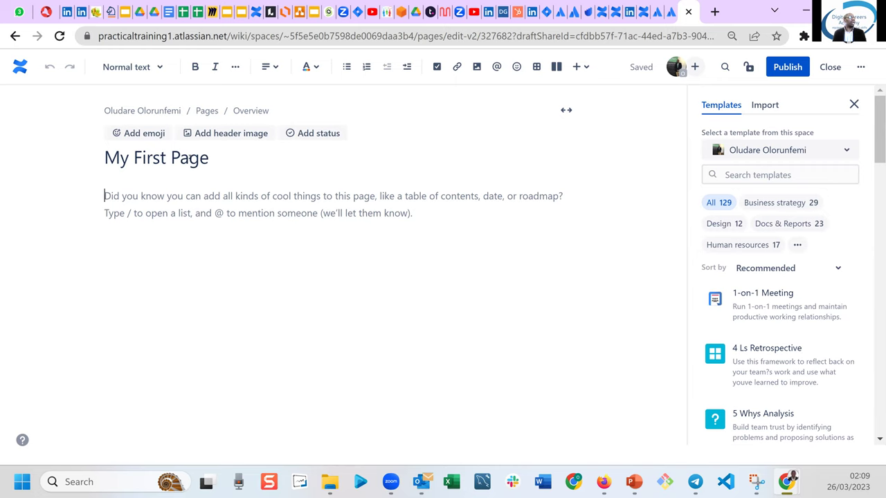
click(190, 158)
click(220, 157)
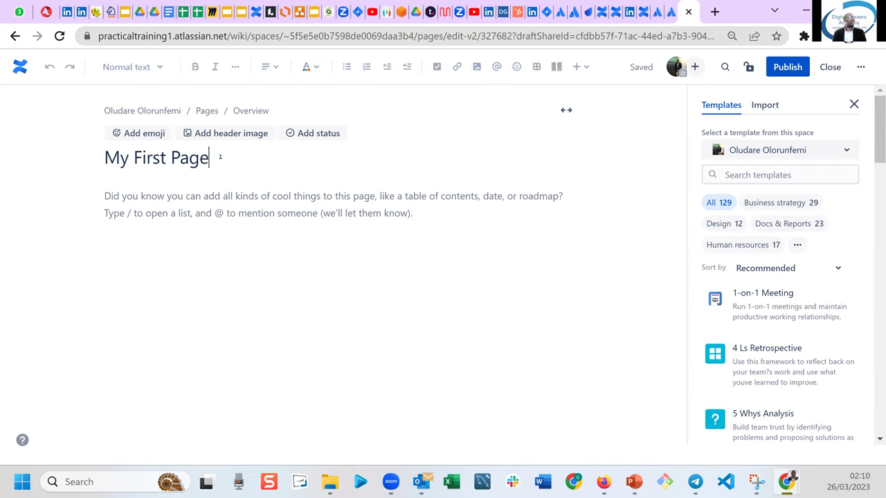
drag(210, 158, 106, 158)
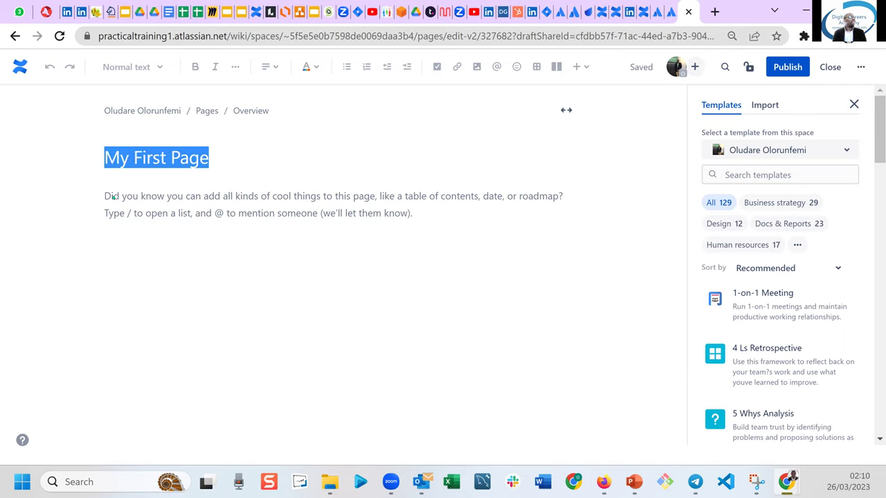
click(113, 197)
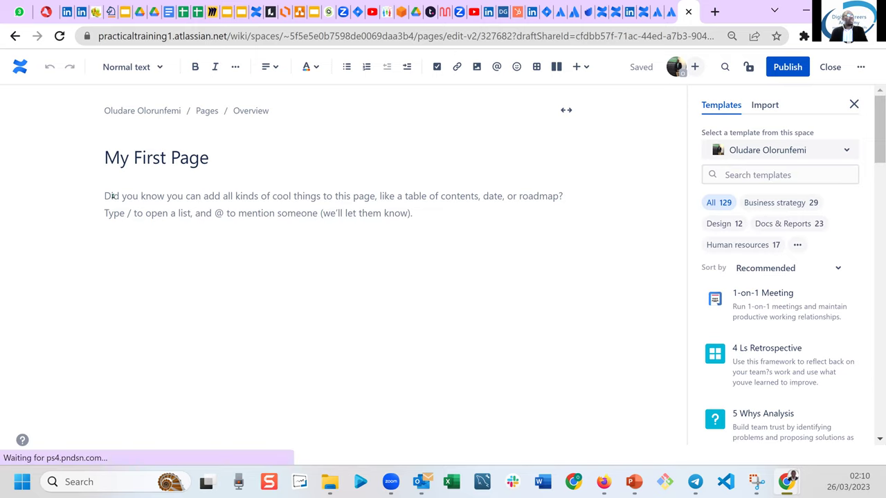
Type 'Here is my first page in Confluence' into the page body.
text(Here is my )
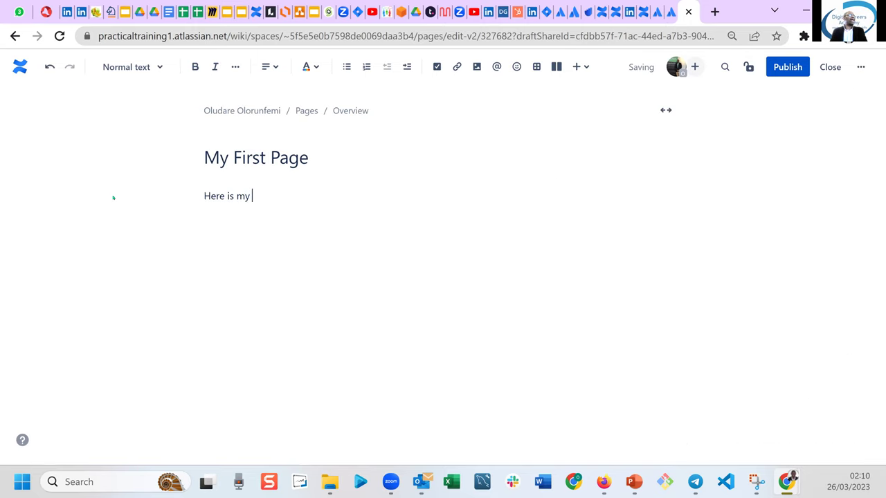
text(first page in Confluence)
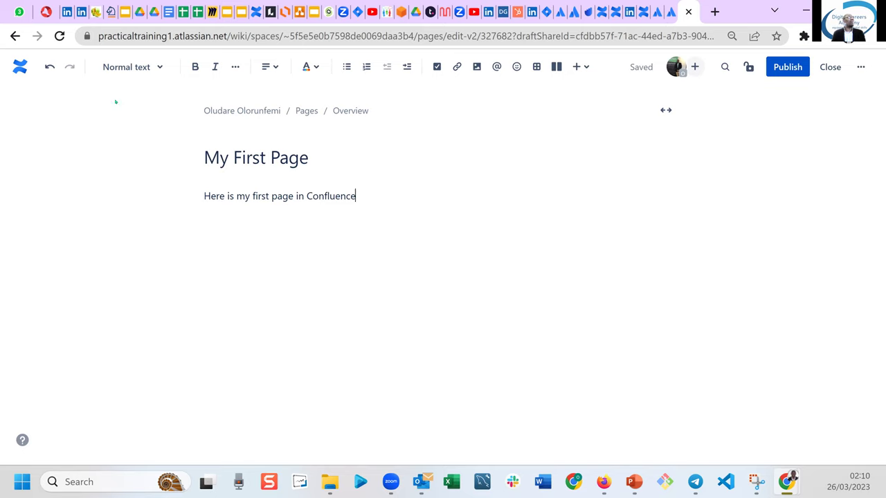
End the body sentence with a colon, 'Here is my first page in Confluence:', and add an empty line below.
click(160, 69)
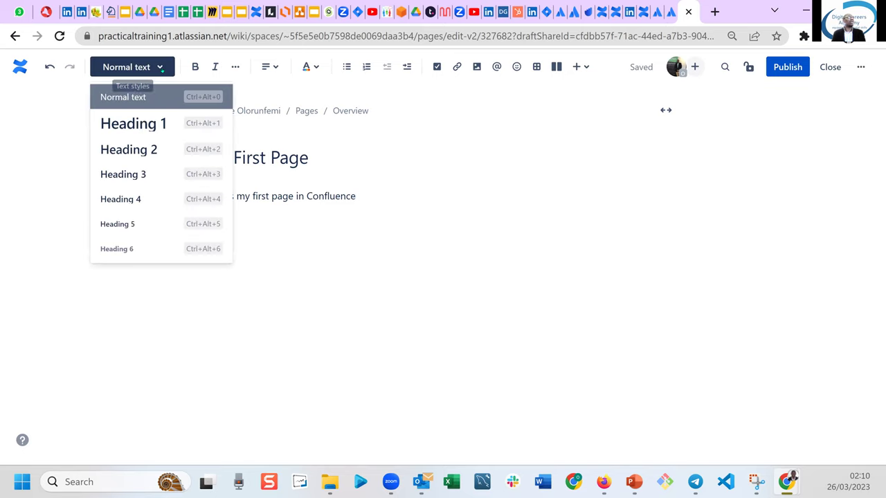
click(160, 69)
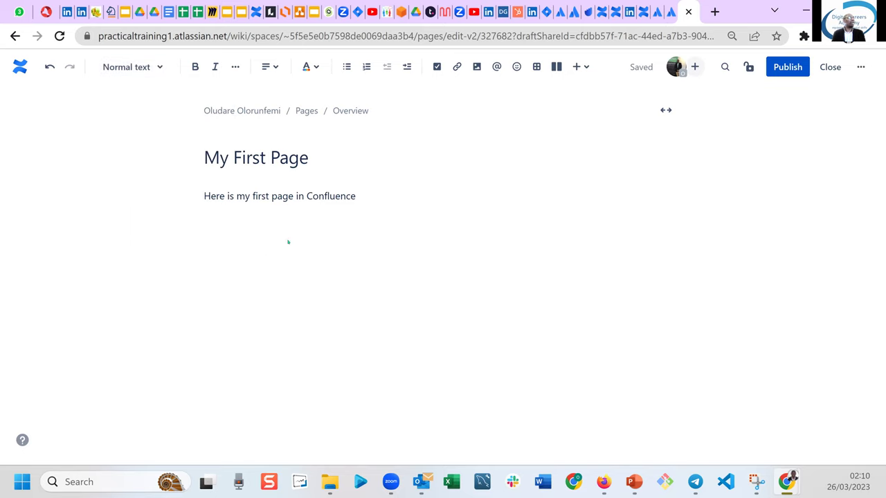
mouse_move(218, 162)
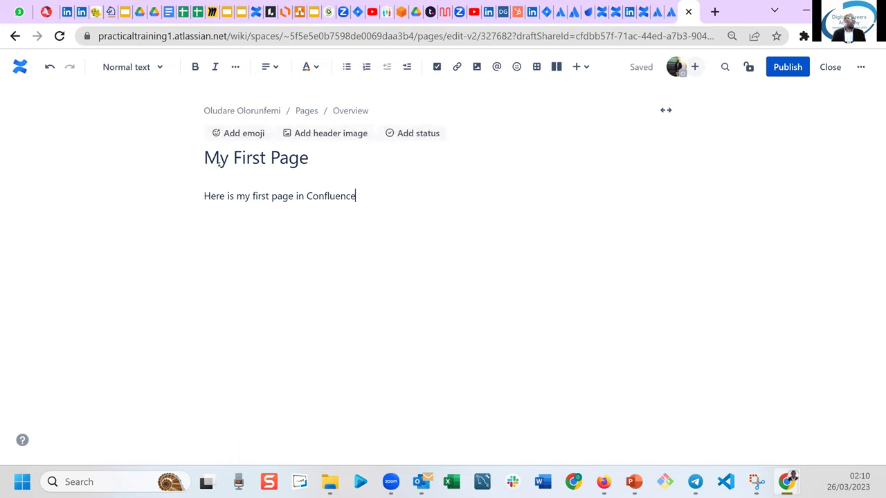
drag(205, 158, 310, 158)
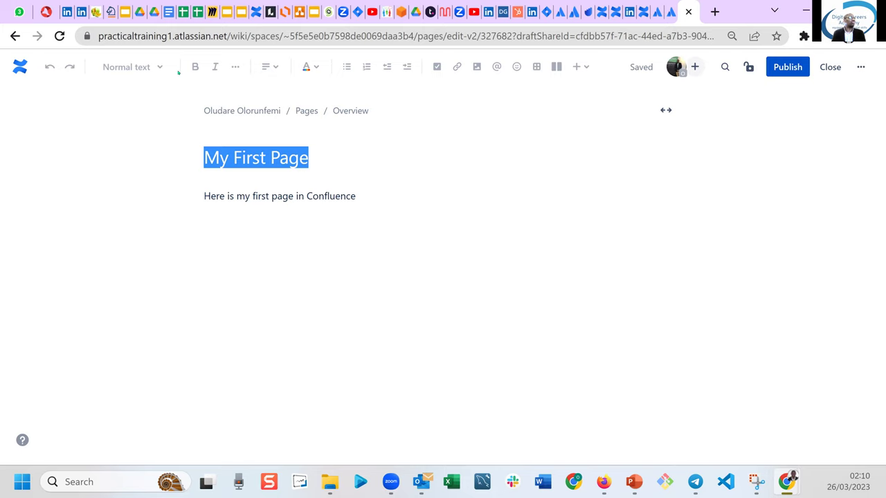
click(288, 198)
click(385, 200)
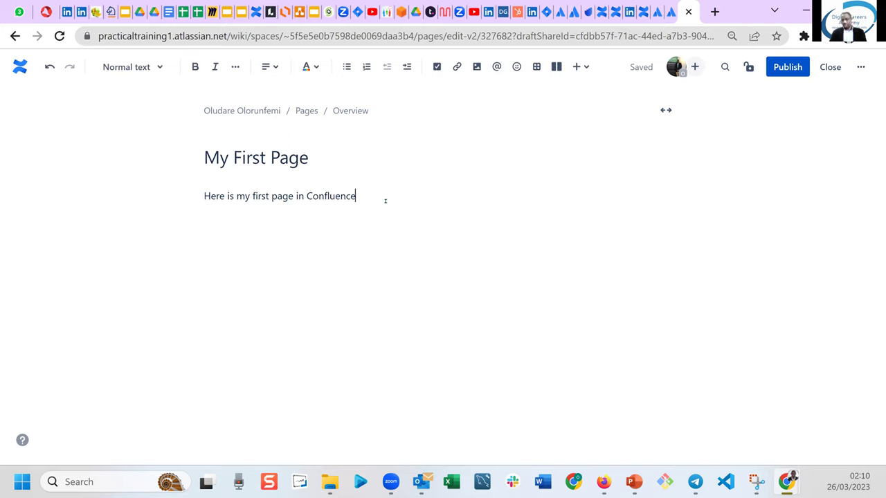
text(!)
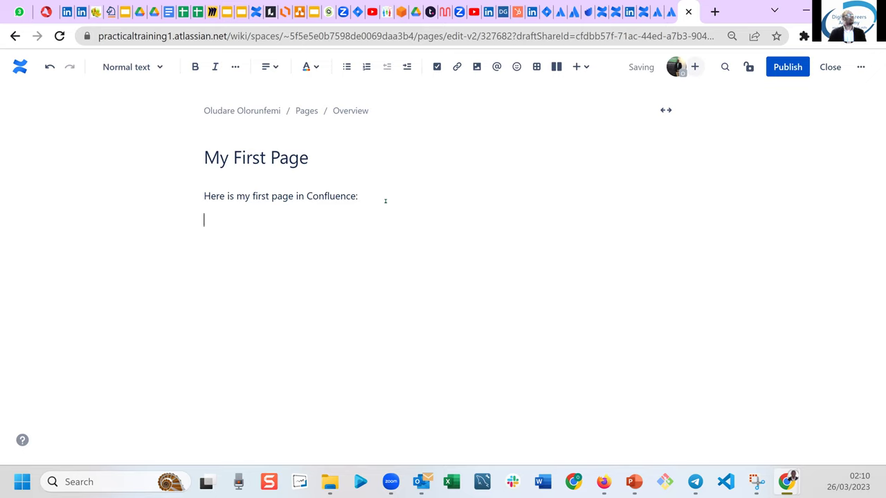
key(Return)
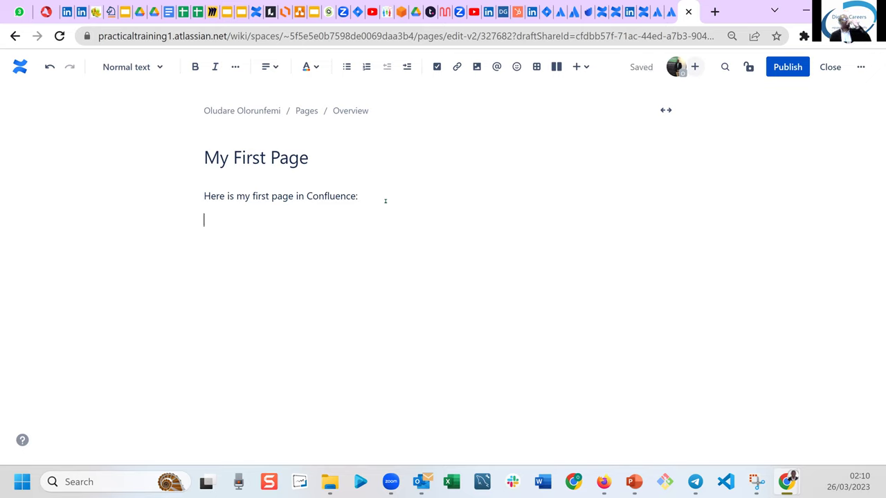
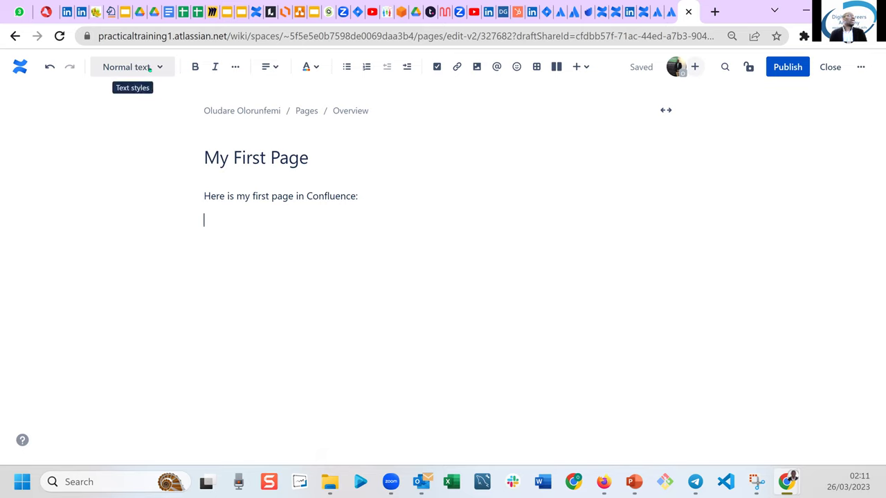
Apply Heading 1 to the intro line 'Here is my first page in Confluence:' and reselect it.
click(160, 67)
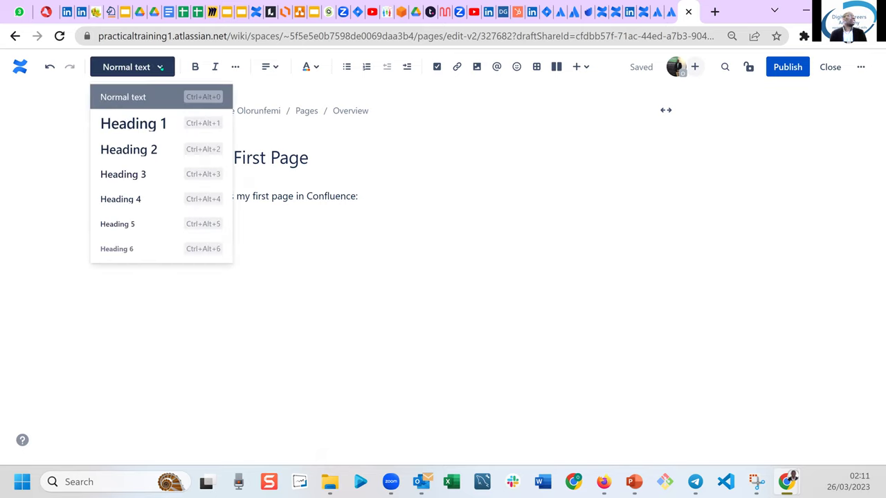
click(179, 292)
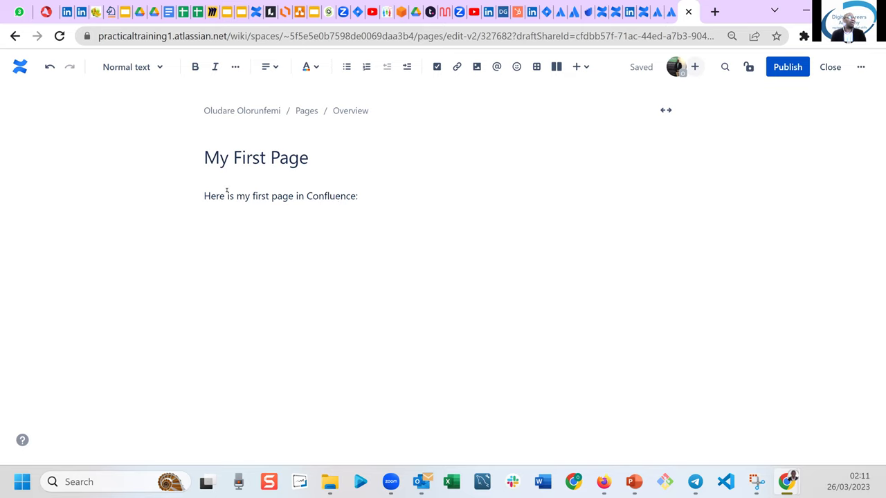
click(359, 196)
drag(359, 196, 199, 194)
key(ctrl+c)
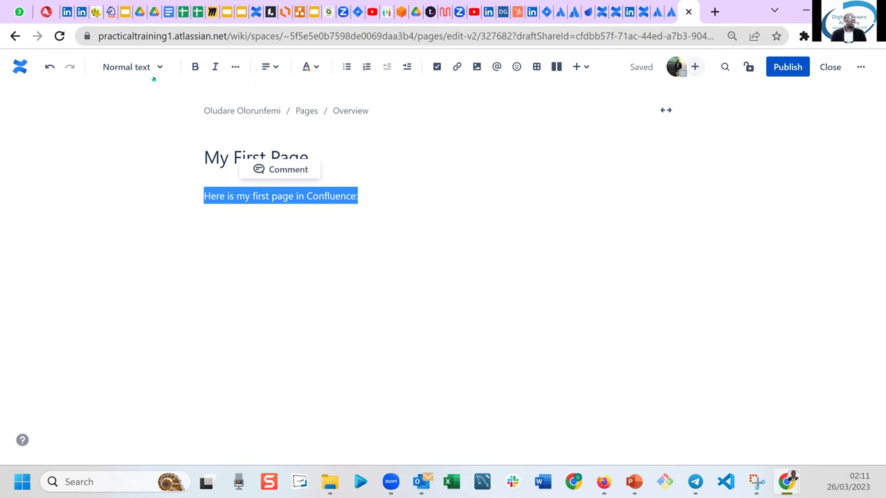
click(155, 71)
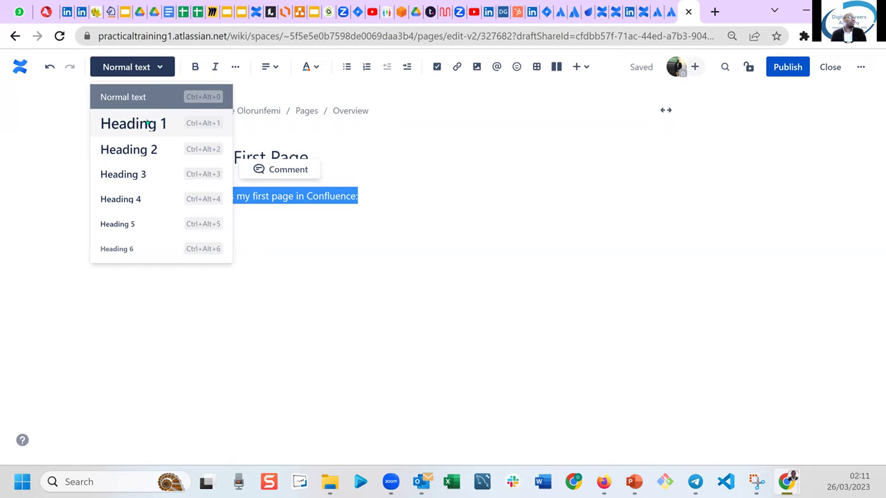
click(147, 123)
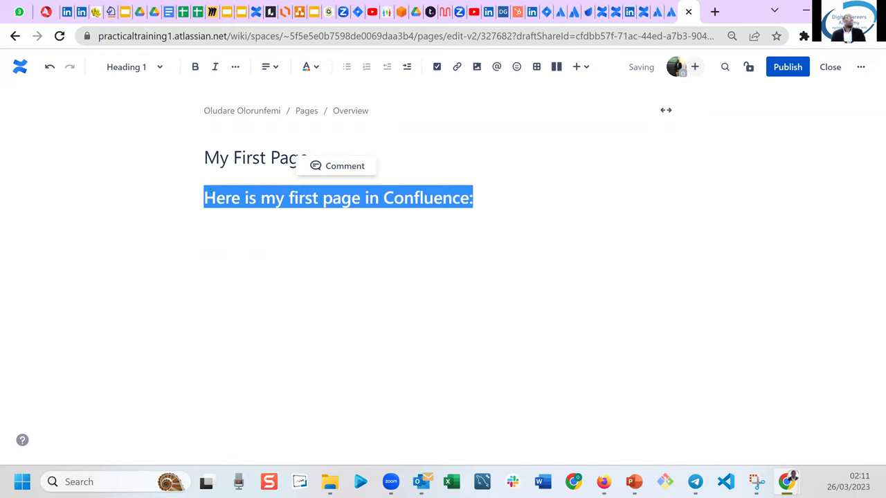
click(258, 243)
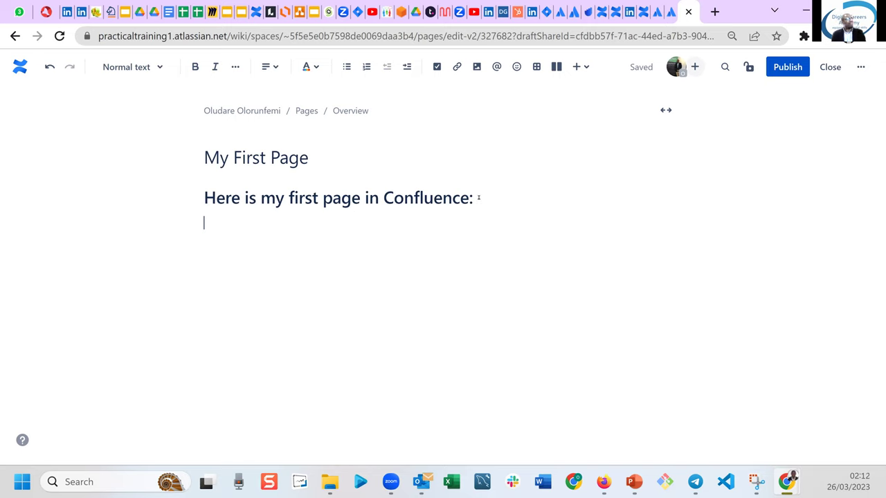
drag(476, 198, 202, 198)
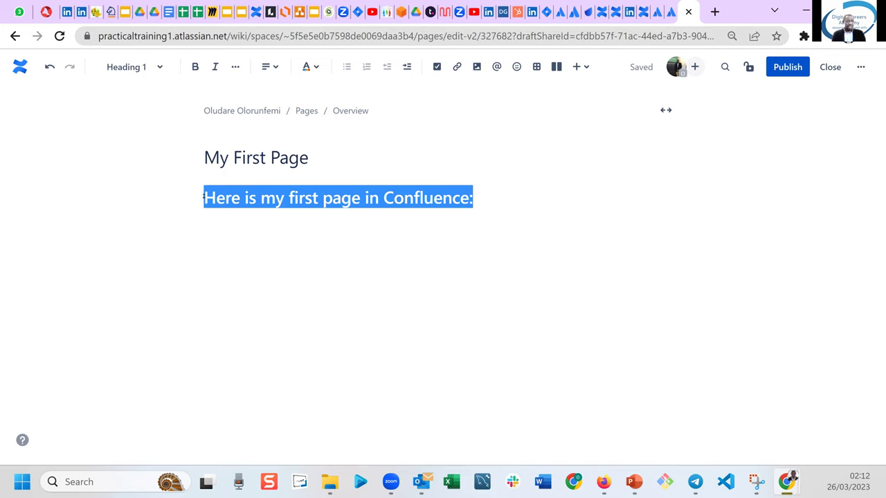
Paste the second and third copies of the heading, removing the blank lines between them.
click(227, 239)
key(Return)
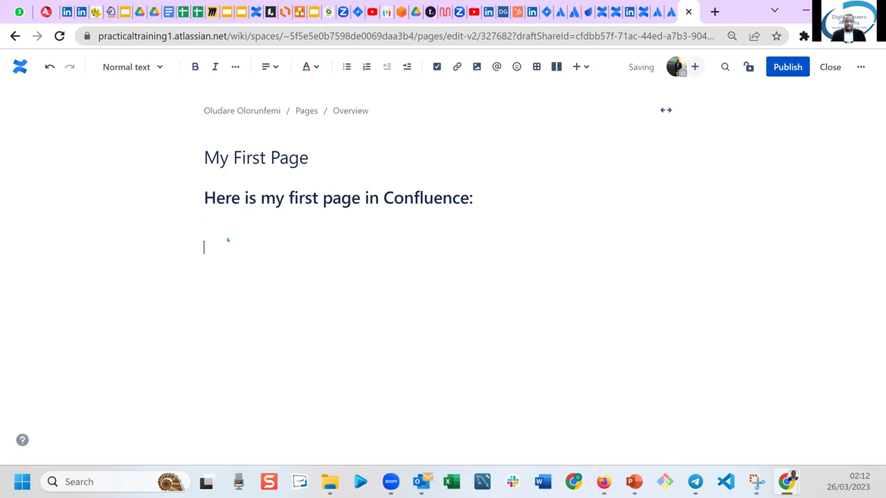
key(ctrl+v)
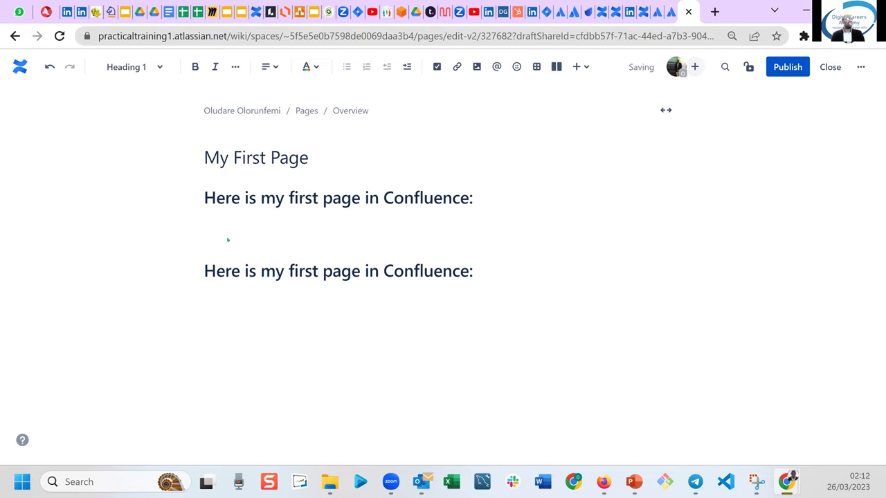
key(Return)
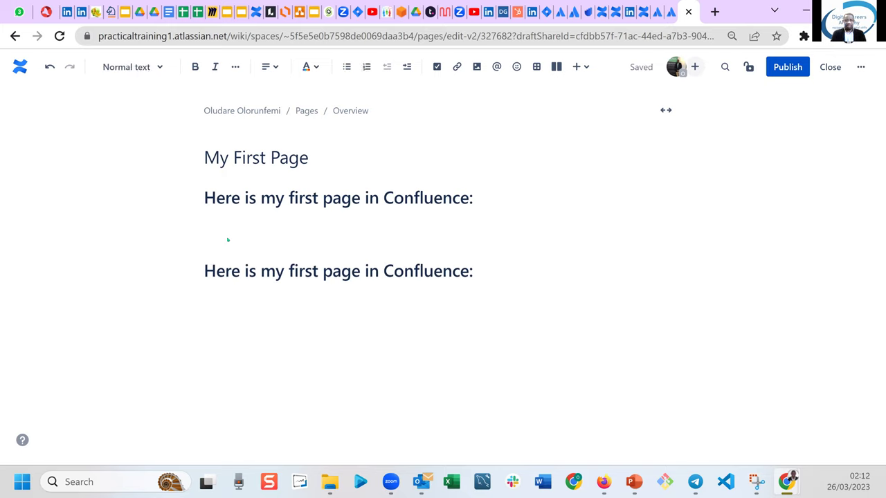
key(ctrl+v)
key(Up)
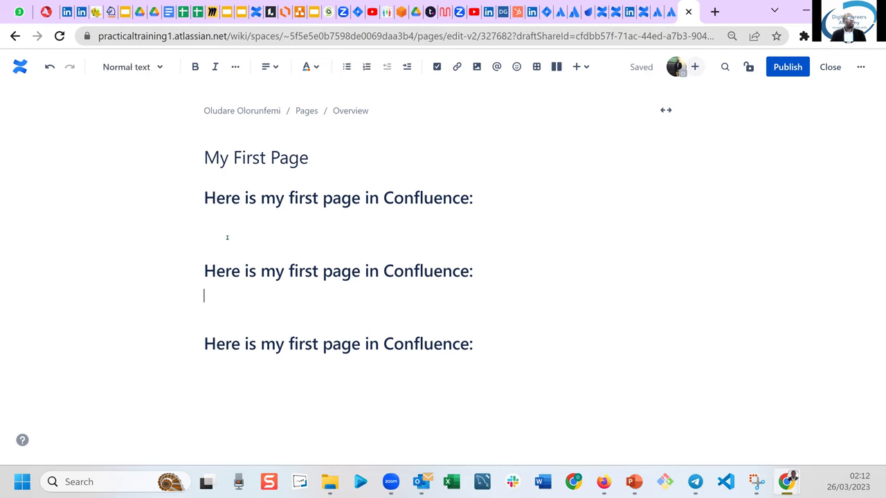
key(Delete)
key(Up)
key(Up)
key(Delete)
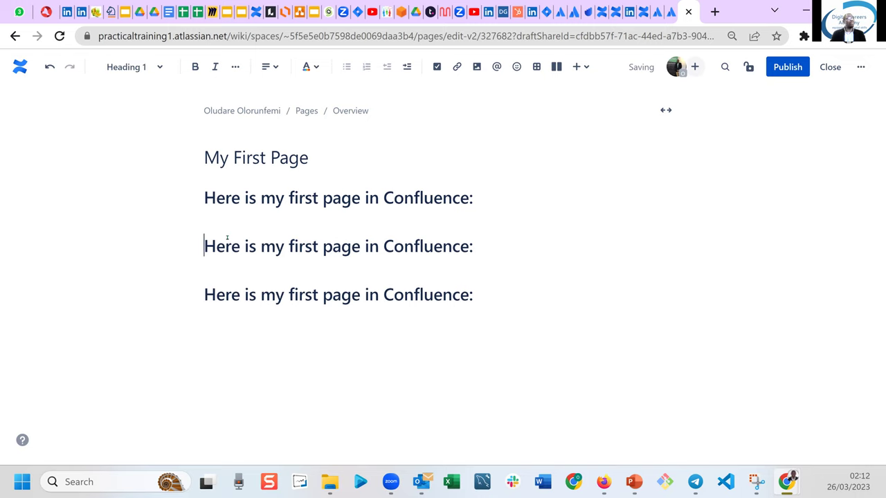
Paste the fourth, fifth and sixth copies of the heading below the third.
key(Down)
key(End)
key(Return)
key(ctrl+v)
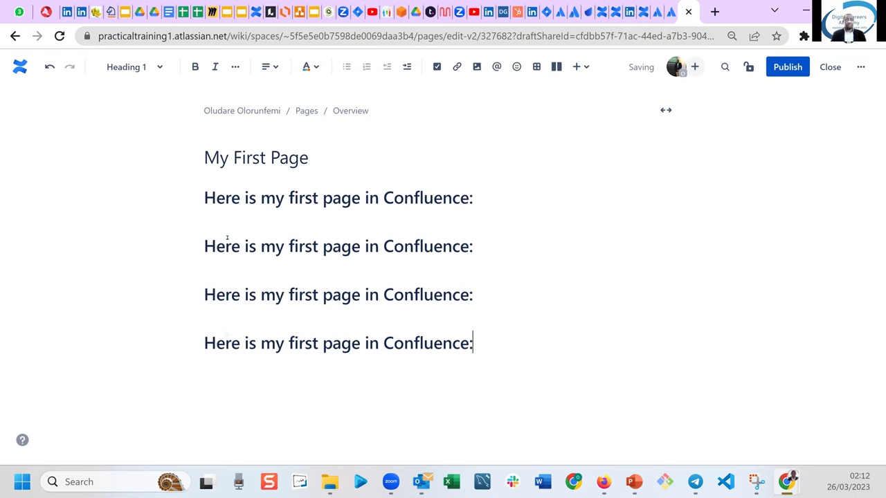
key(Return)
key(ctrl+v)
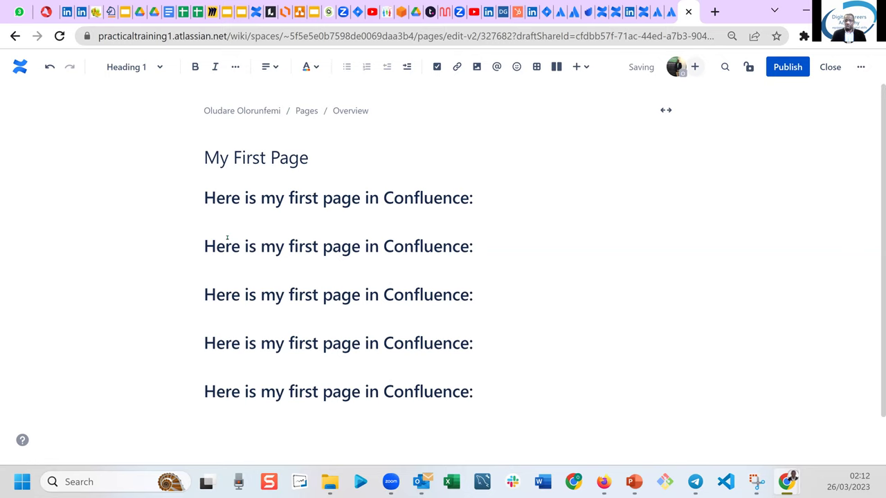
key(Return)
text(Here is my first page in Confluence:)
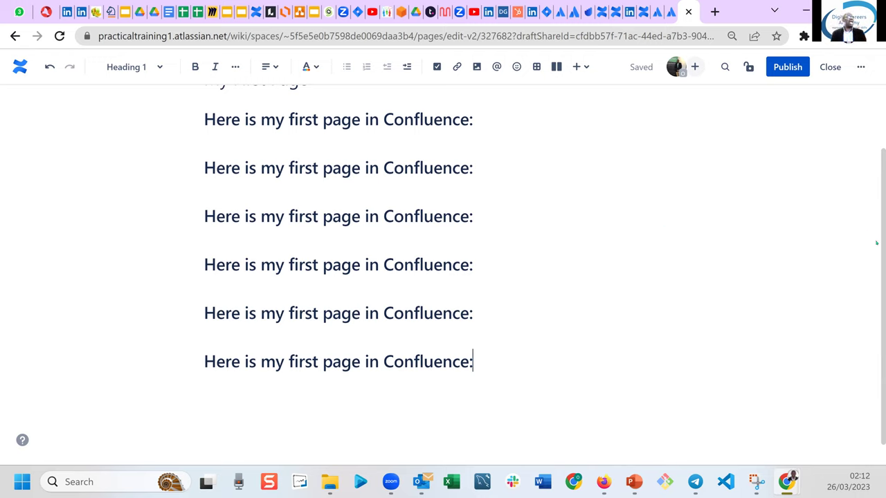
Scroll to the top, confirm the first heading stays Heading 1, and select the second heading line.
drag(880, 254, 879, 150)
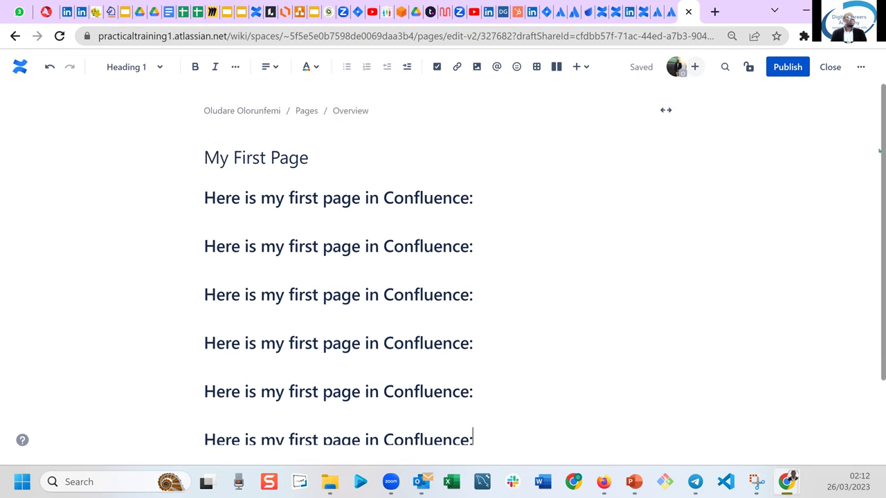
click(158, 71)
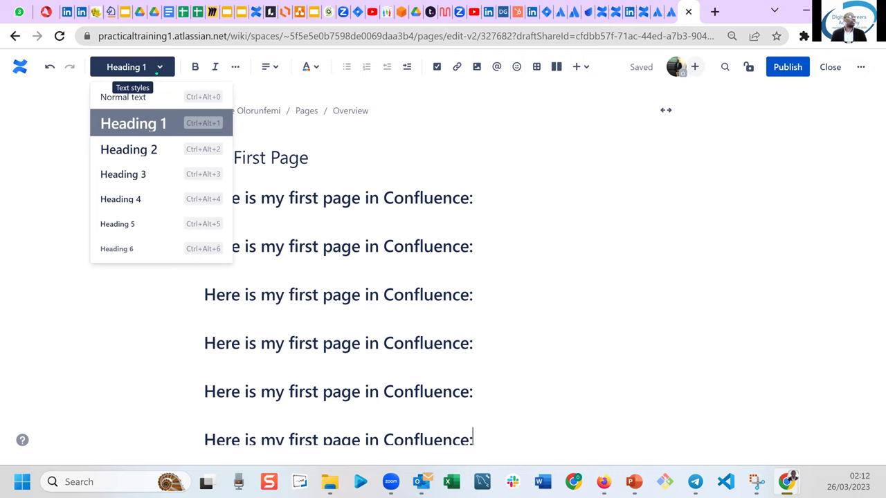
click(159, 72)
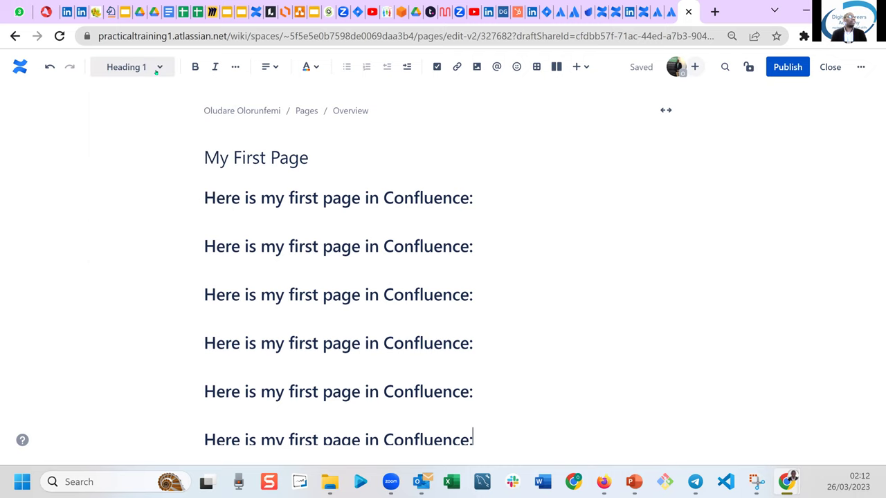
click(205, 200)
drag(411, 217, 492, 189)
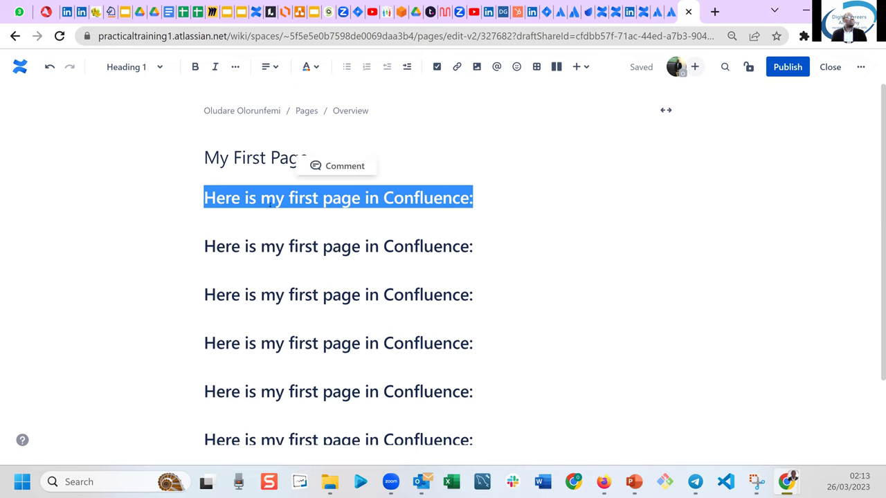
click(155, 68)
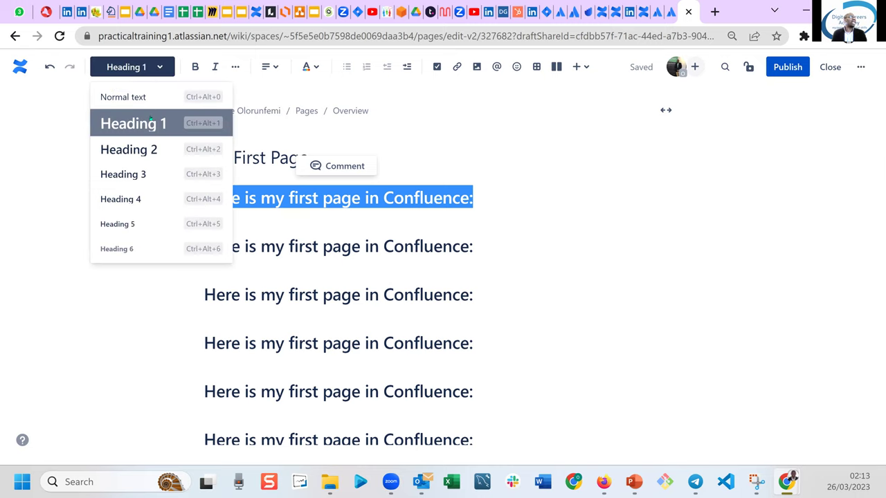
click(530, 245)
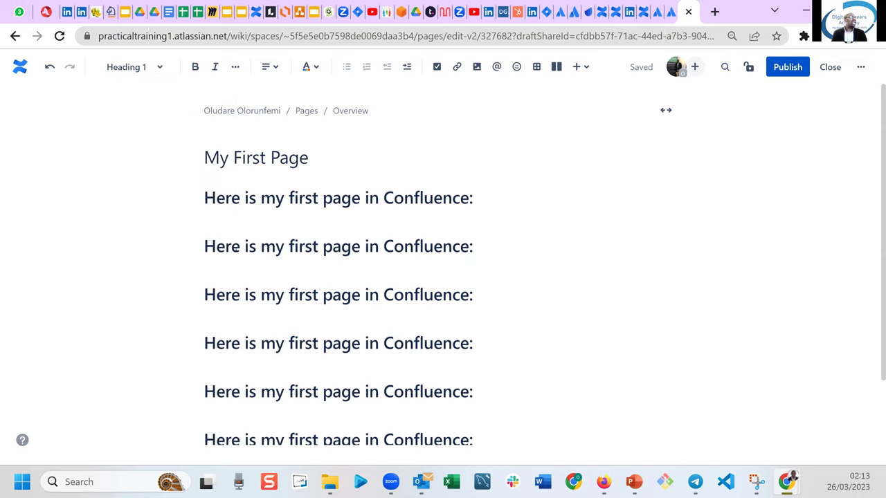
drag(206, 246, 499, 246)
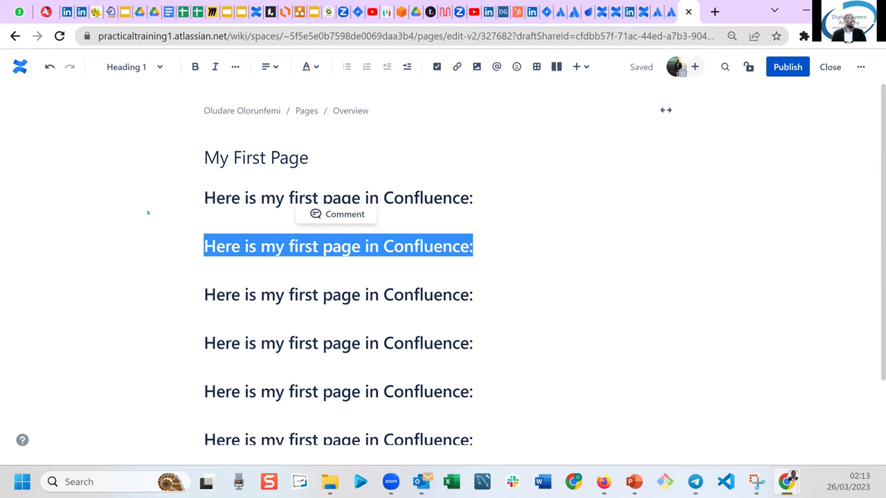
Restyle the second heading as Heading 2 and the third as Heading 3.
click(130, 66)
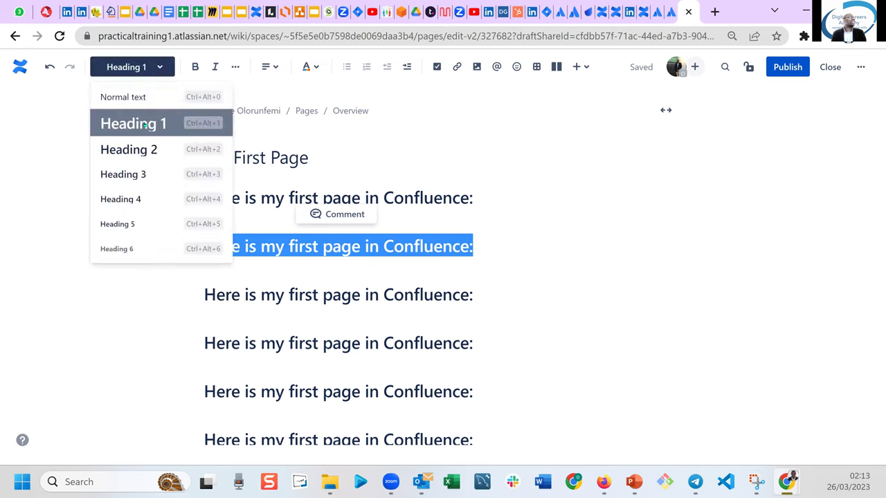
click(136, 150)
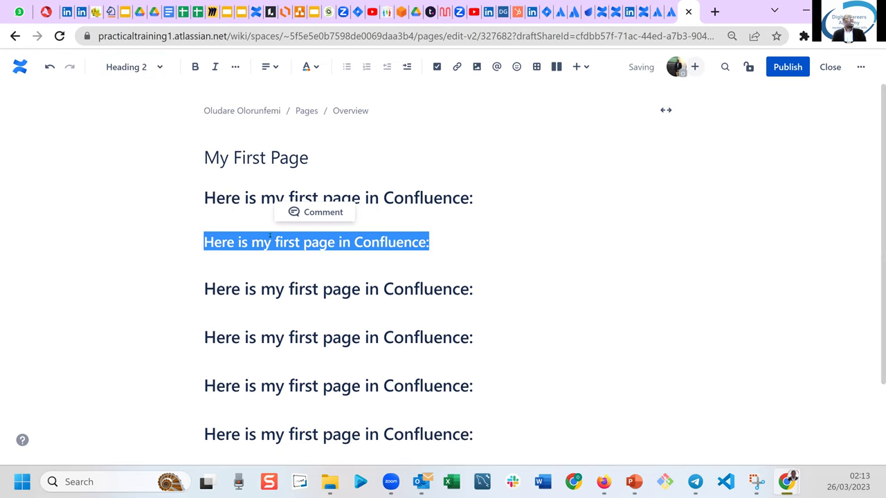
click(322, 280)
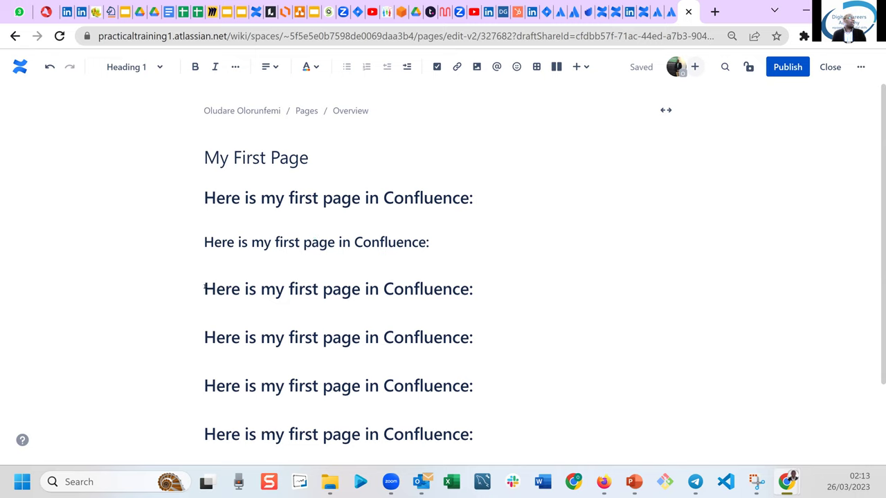
drag(204, 289, 486, 290)
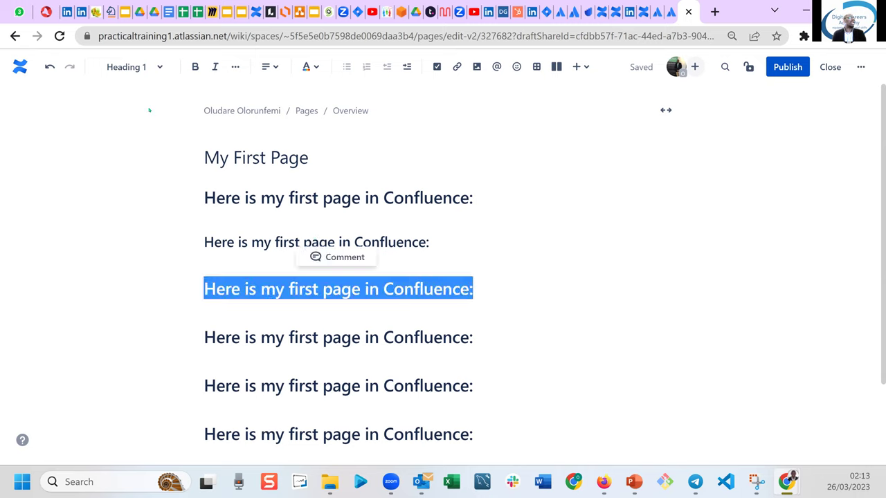
click(135, 67)
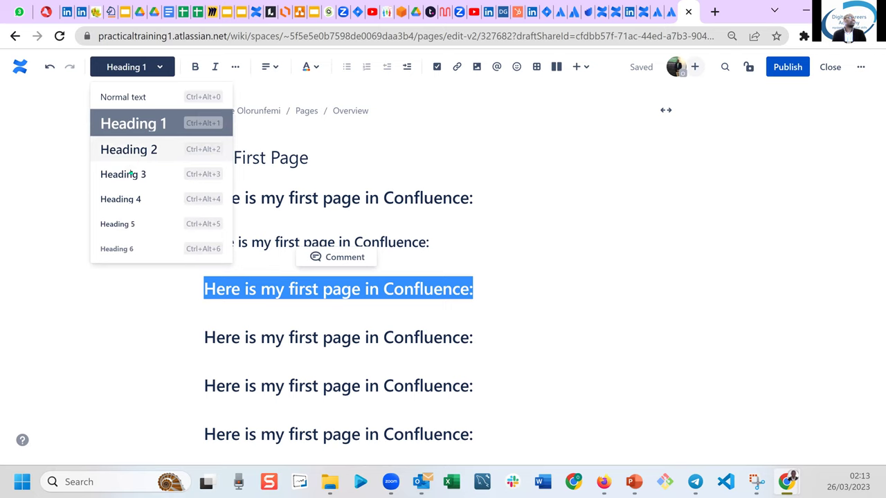
click(130, 174)
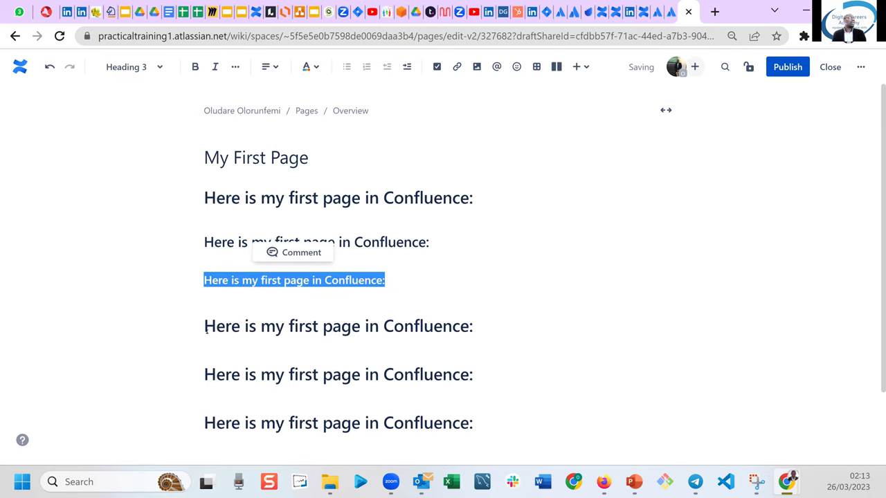
Restyle the fourth line as Heading 4 and the fifth as Heading 5.
drag(205, 328, 501, 326)
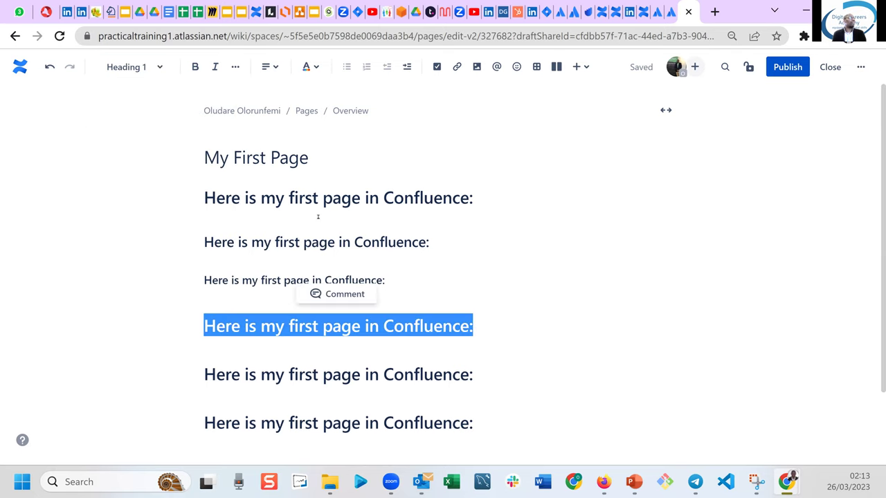
click(145, 67)
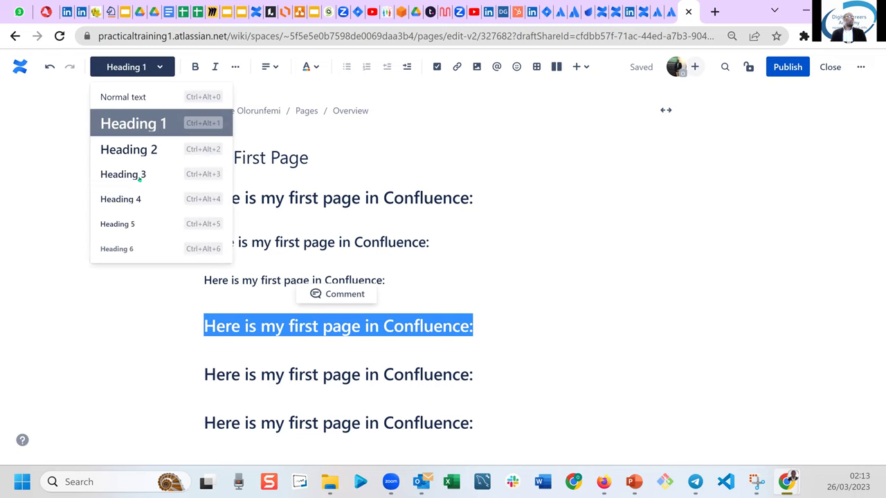
click(137, 199)
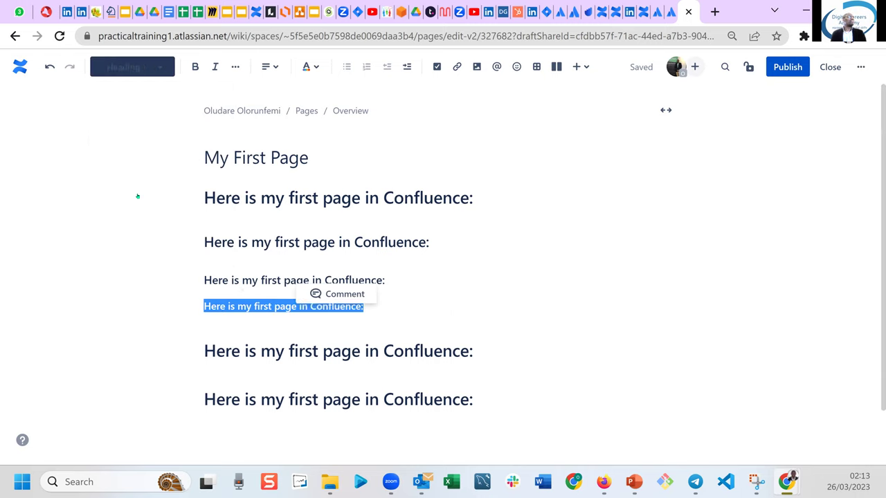
click(389, 351)
key(Home)
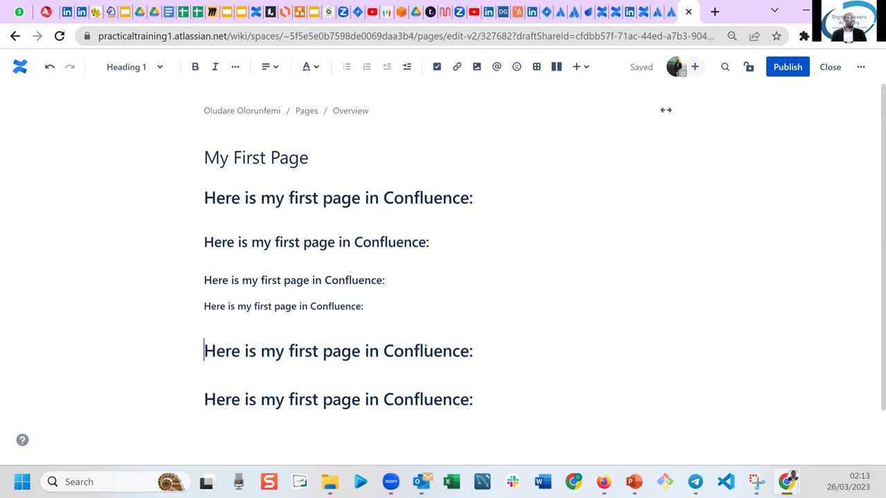
drag(204, 351, 474, 351)
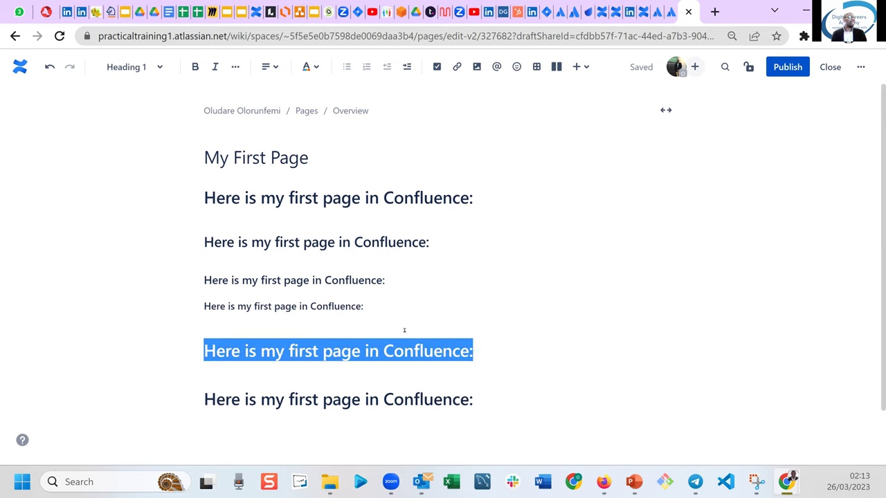
click(150, 72)
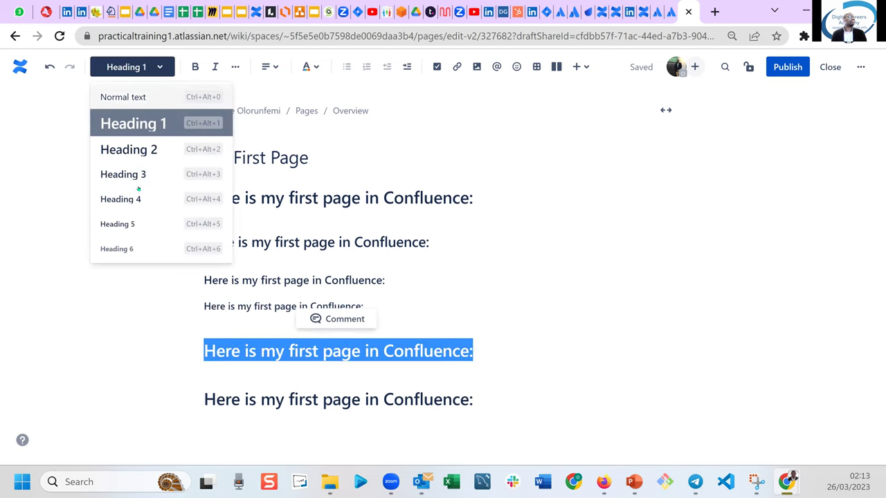
click(127, 222)
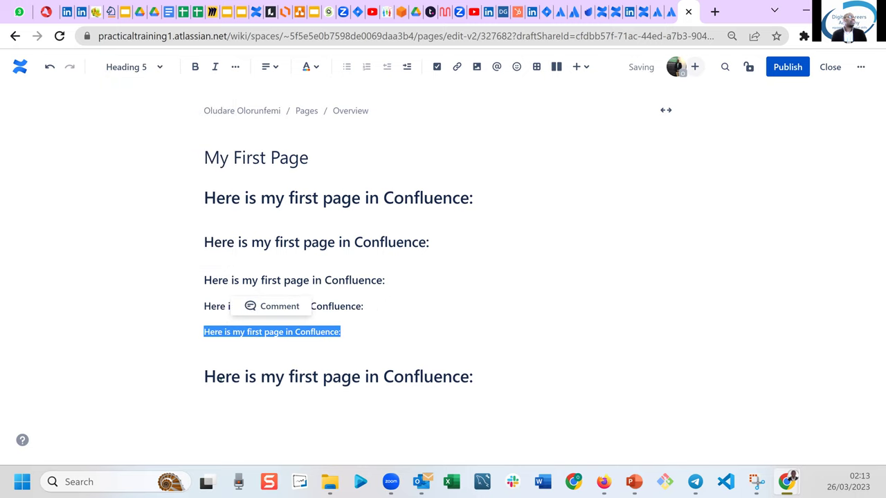
Restyle the bottom line as Heading 6, then return to the start of the first line.
click(224, 373)
drag(204, 375, 488, 378)
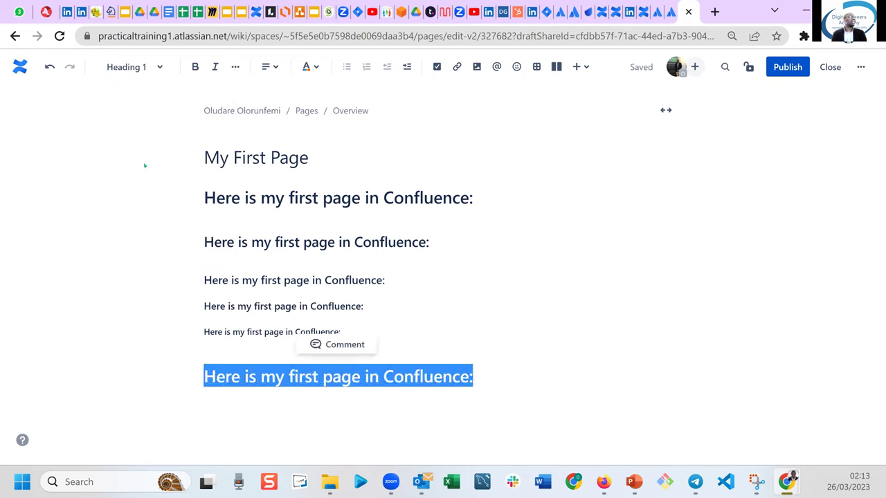
click(131, 67)
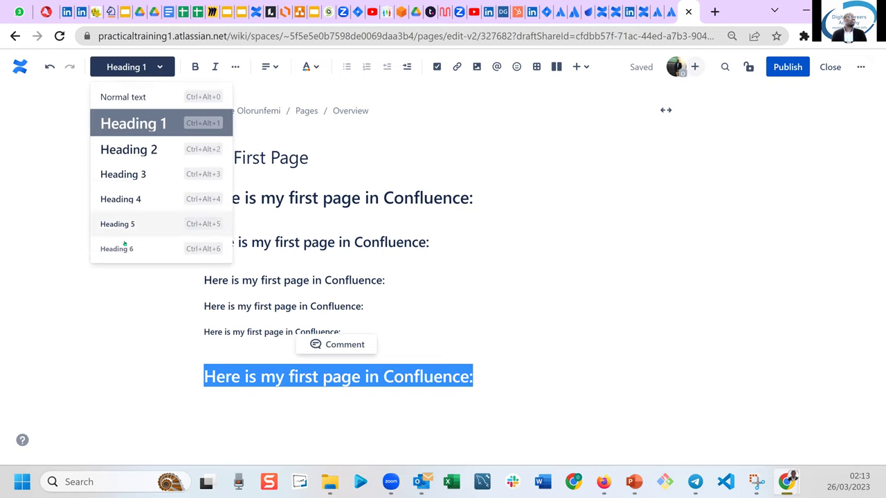
click(122, 249)
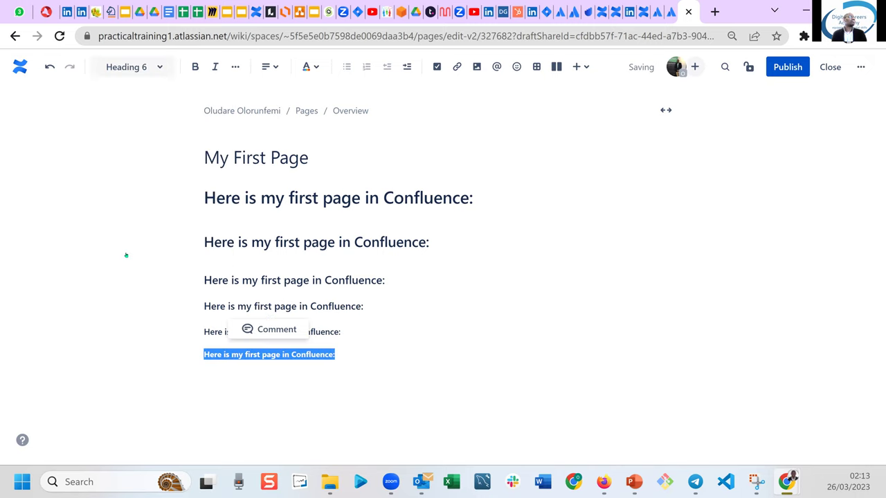
click(283, 382)
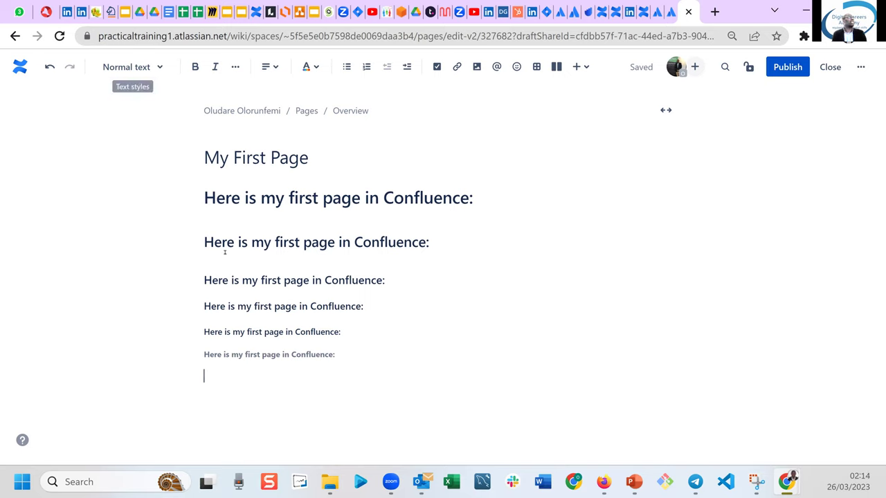
click(204, 199)
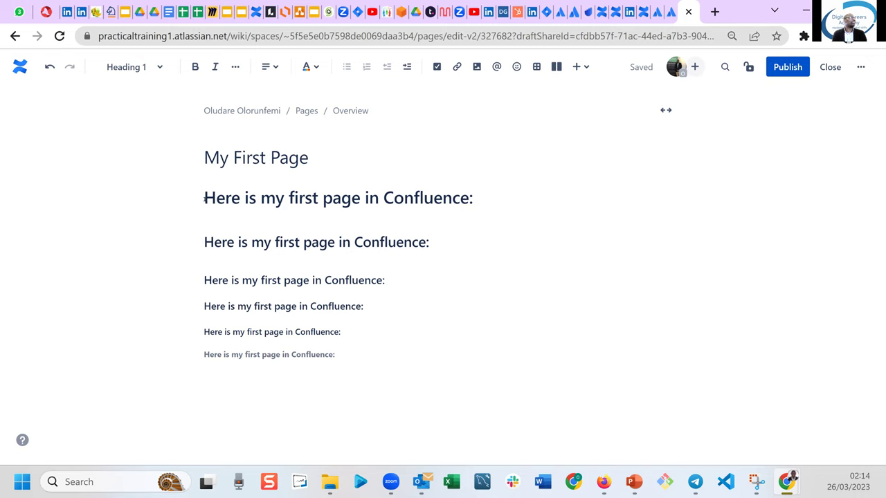
Make the first heading line bold and the second heading line italic.
drag(204, 199, 474, 203)
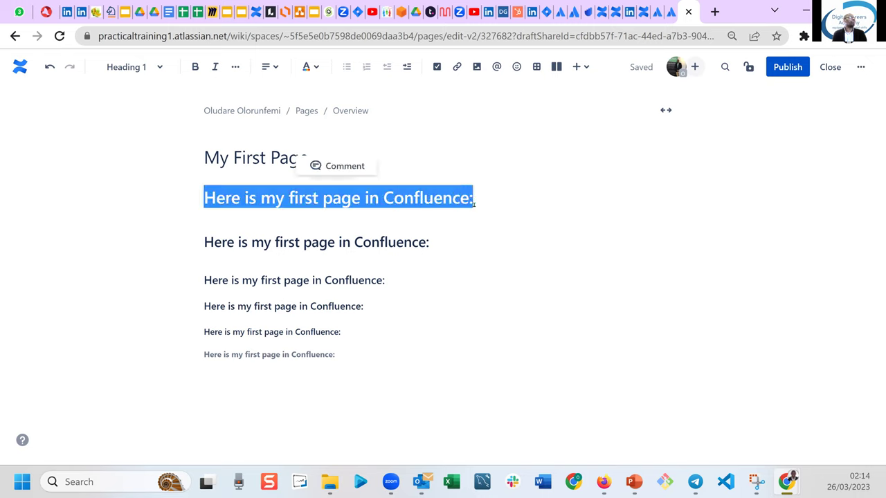
click(195, 67)
click(297, 242)
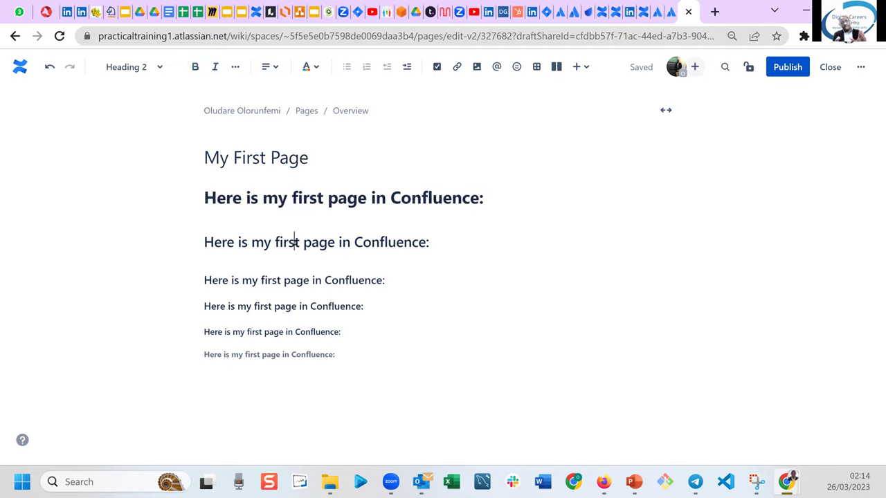
drag(206, 240, 446, 245)
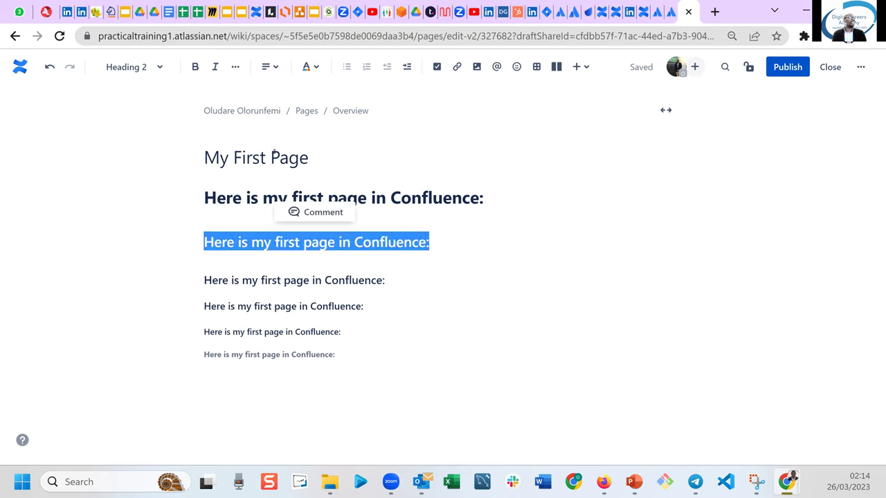
click(216, 68)
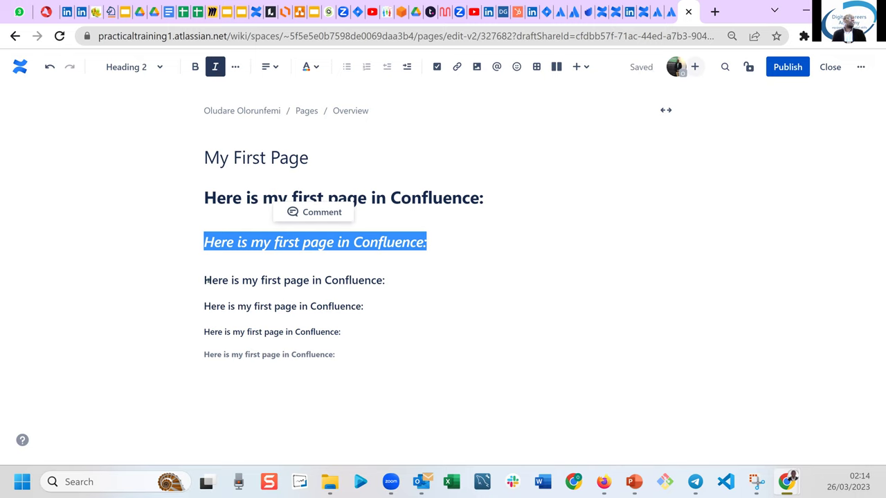
Underline the third line and strike through the fourth line via More formatting.
drag(206, 280, 408, 285)
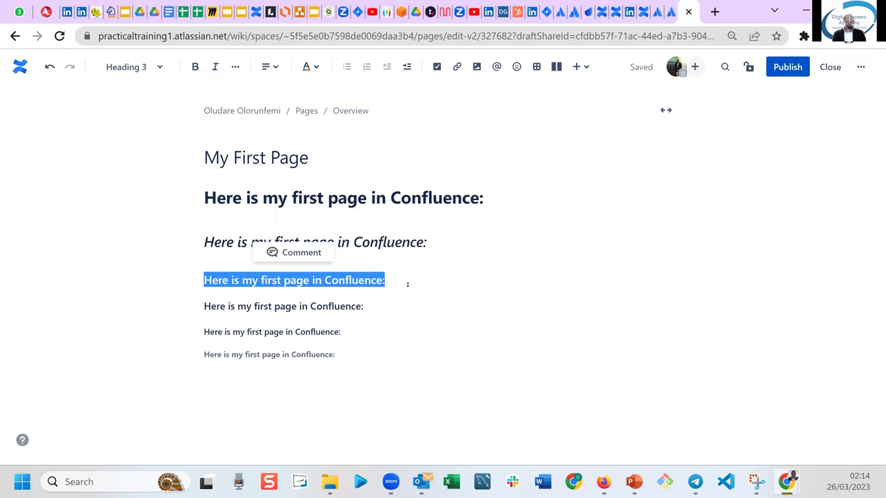
click(234, 68)
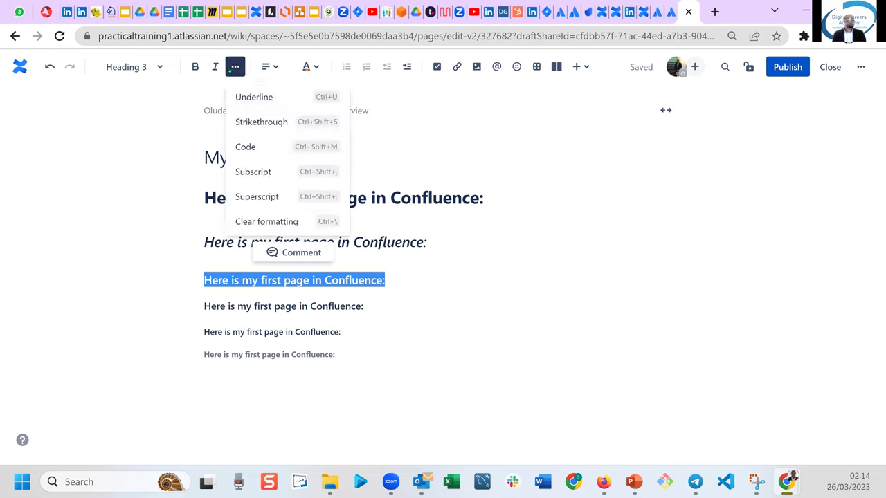
click(251, 97)
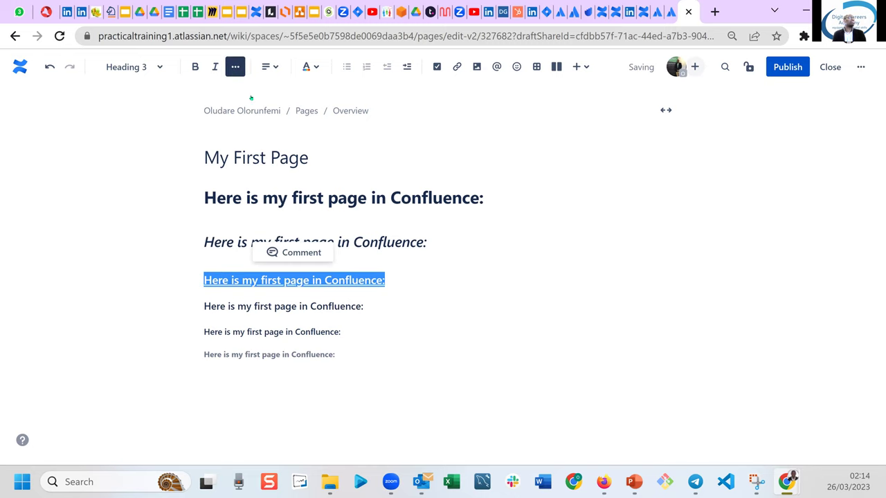
click(346, 332)
drag(205, 306, 385, 302)
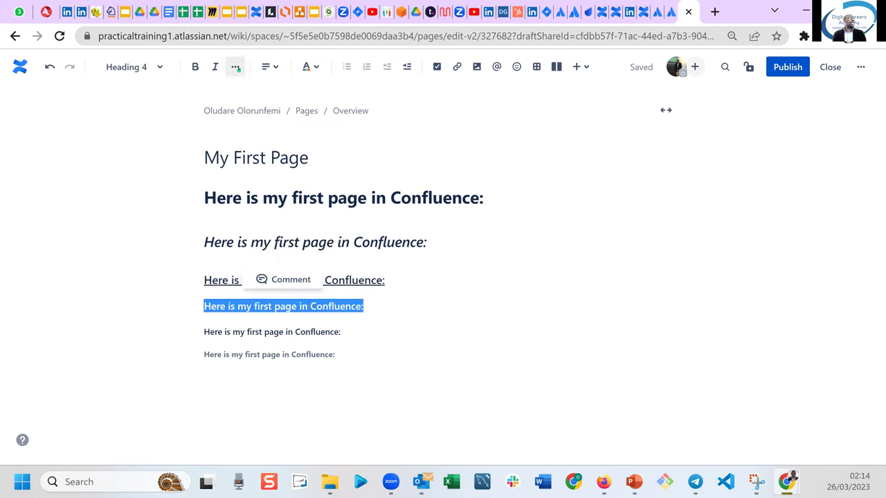
click(235, 66)
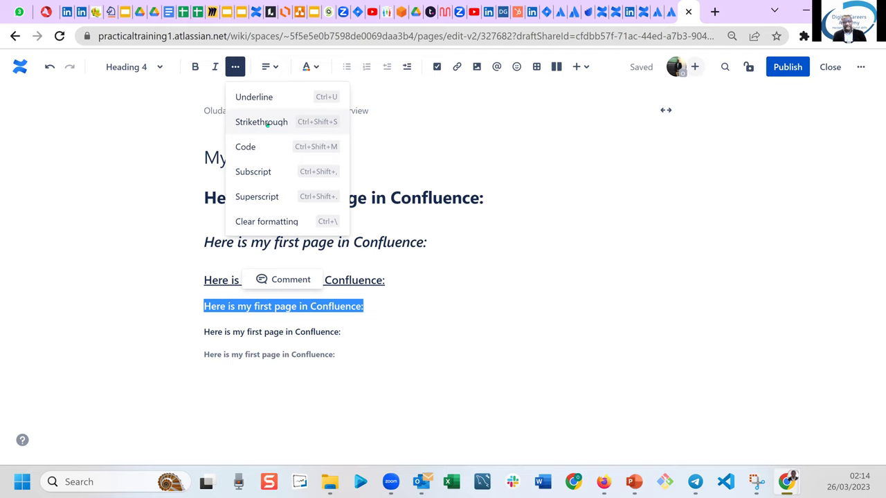
click(267, 123)
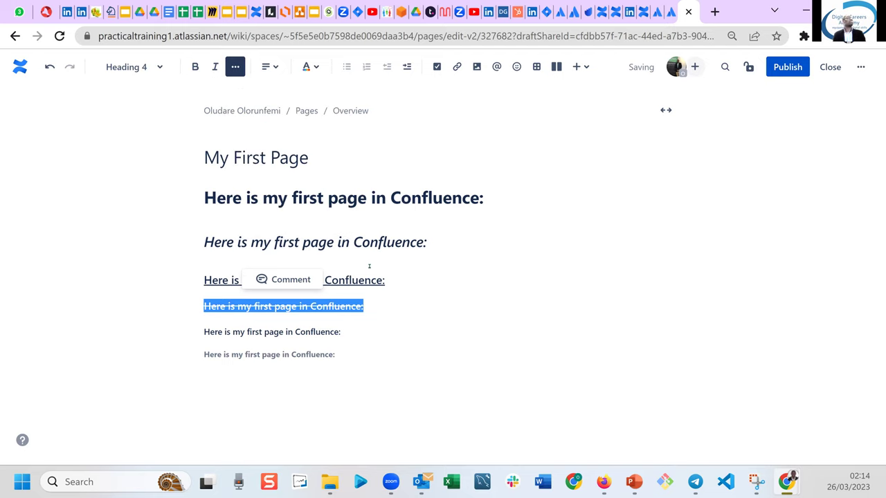
click(446, 342)
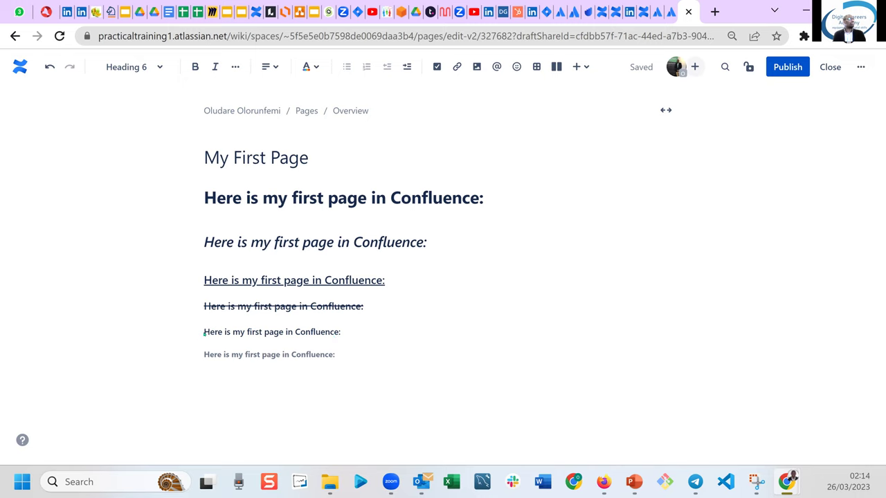
Place the caret at the end of the fifth (Heading 5) line.
drag(204, 332, 380, 330)
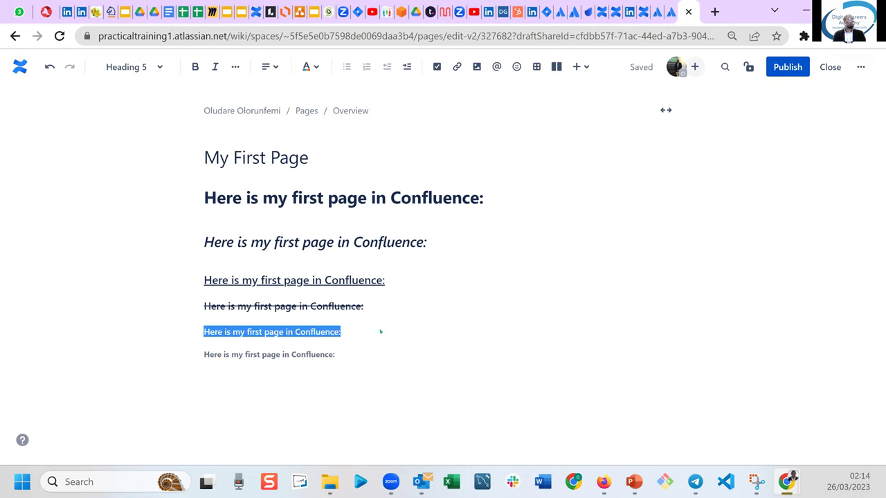
click(235, 67)
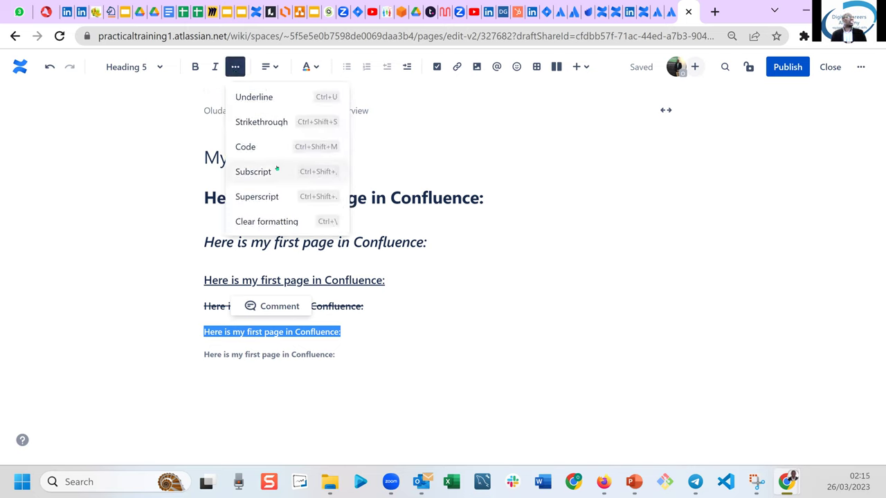
click(368, 337)
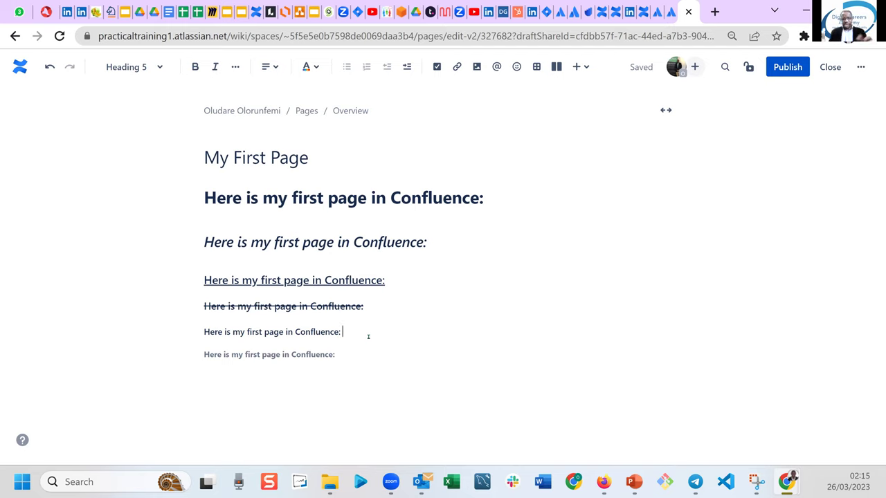
Type H20 at the end of the Heading 5 line and make its 2 subscript.
text(H20)
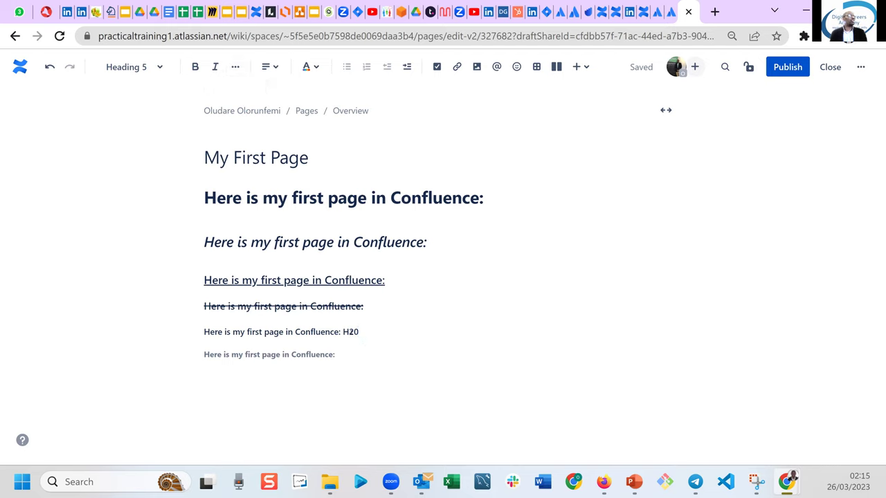
click(348, 332)
drag(348, 332, 355, 332)
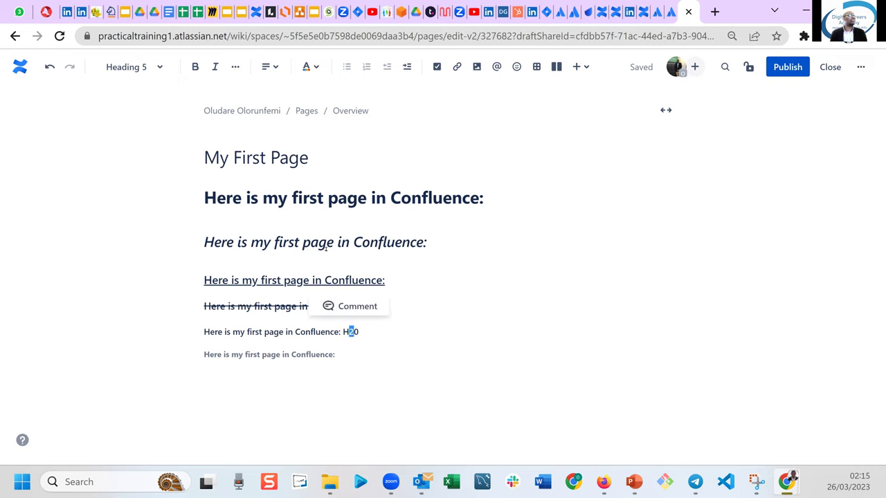
click(235, 66)
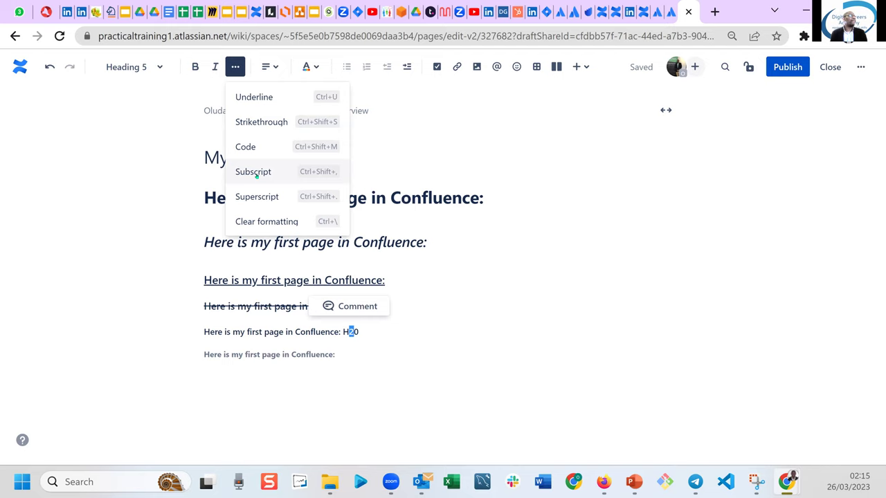
click(256, 173)
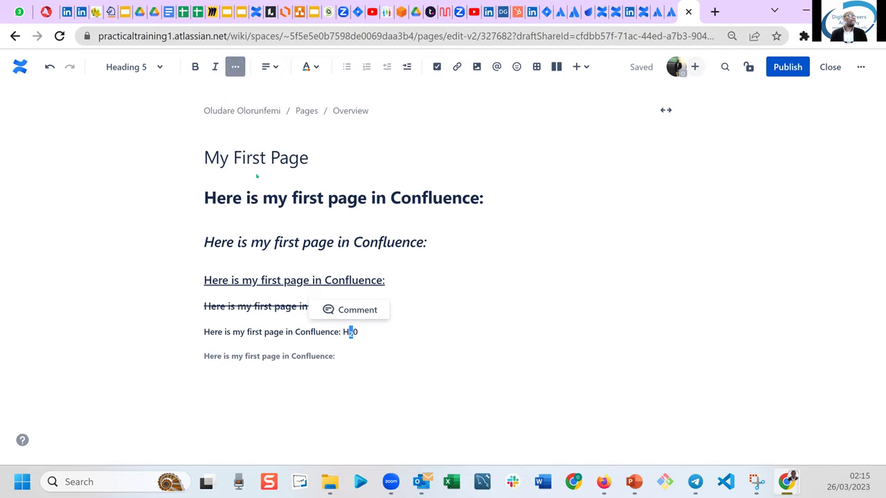
click(382, 351)
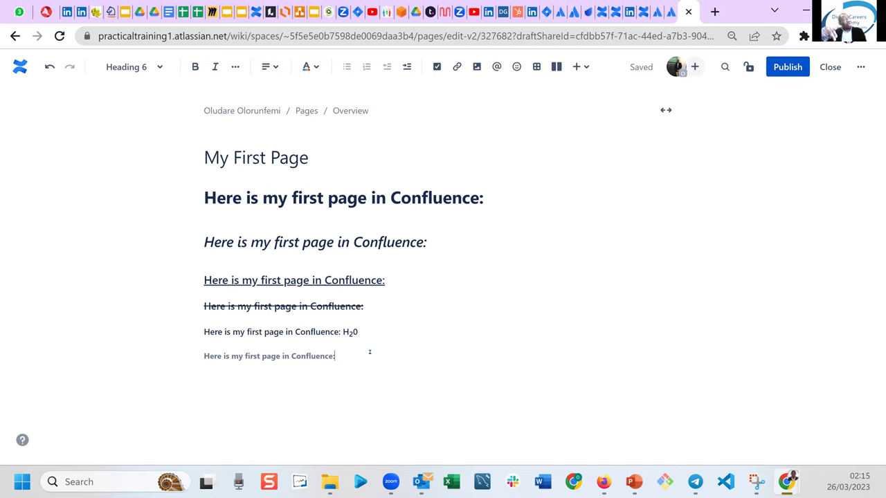
Add a second H20 with a superscript 2, then start a new line below the last heading.
click(390, 337)
text(H20)
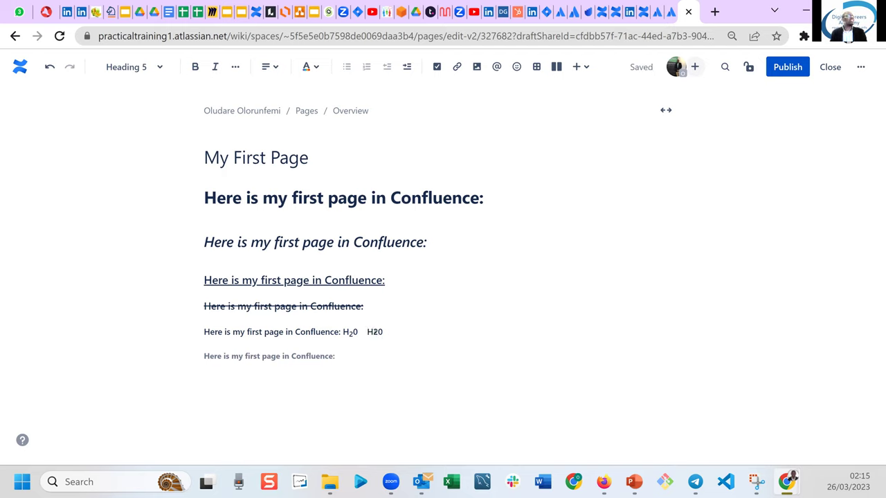
drag(372, 332, 377, 332)
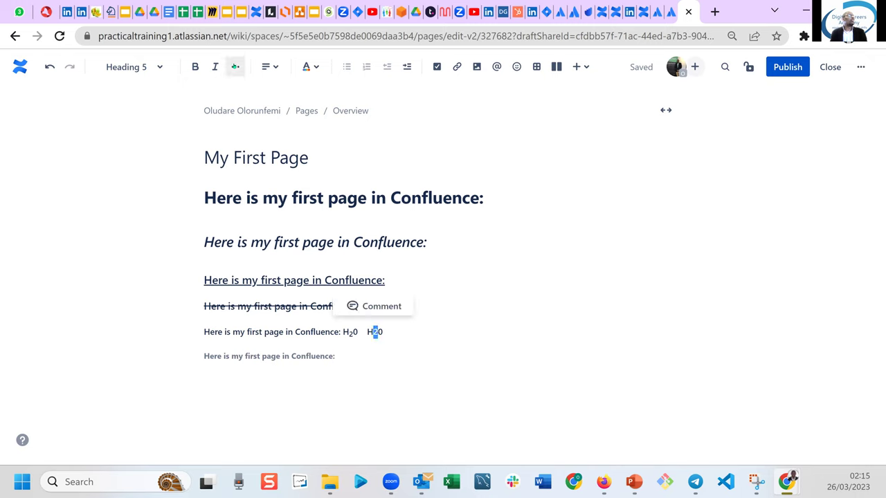
click(235, 67)
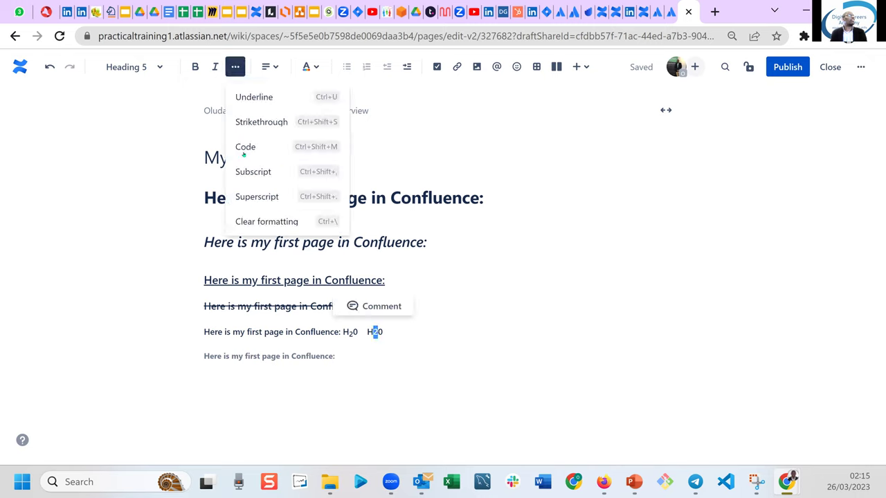
click(262, 200)
scroll(399, 384, down, 1)
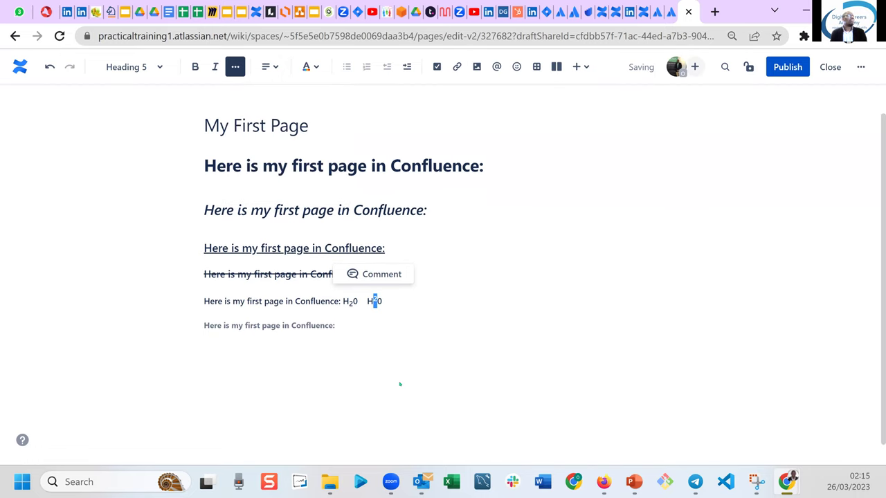
click(399, 383)
key(Return)
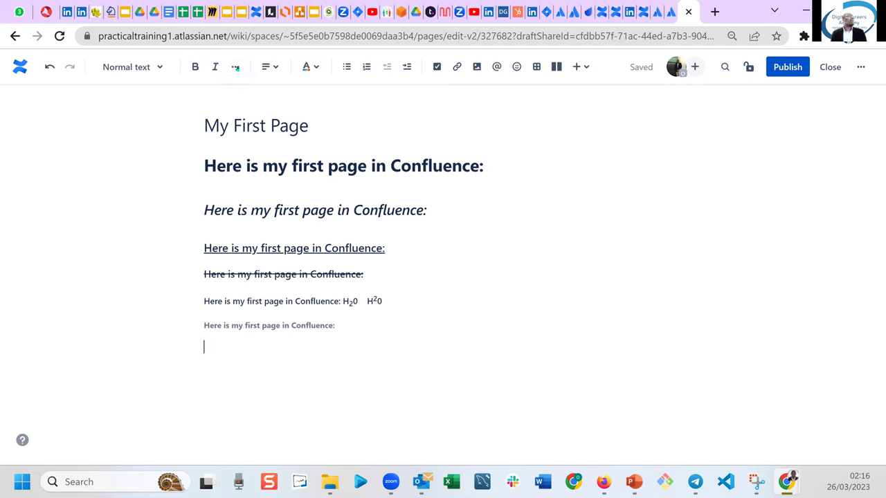
Centre the small grey Heading 6 line using Align Center.
click(236, 67)
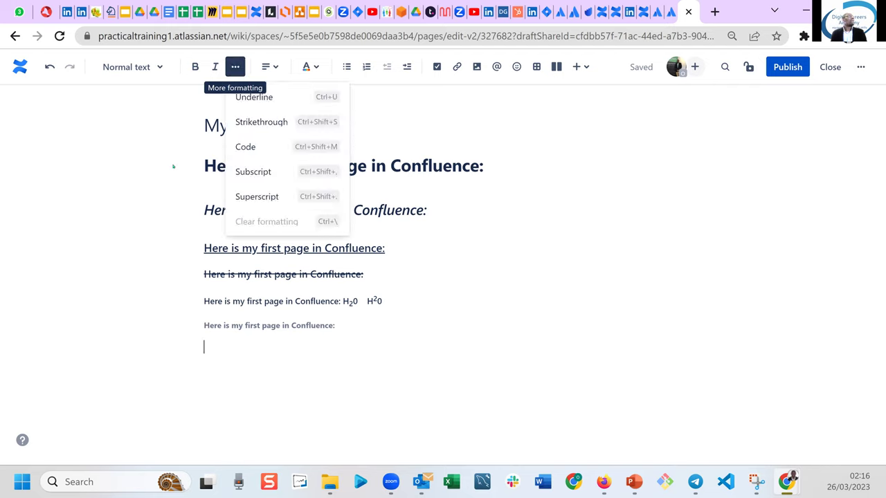
key(Escape)
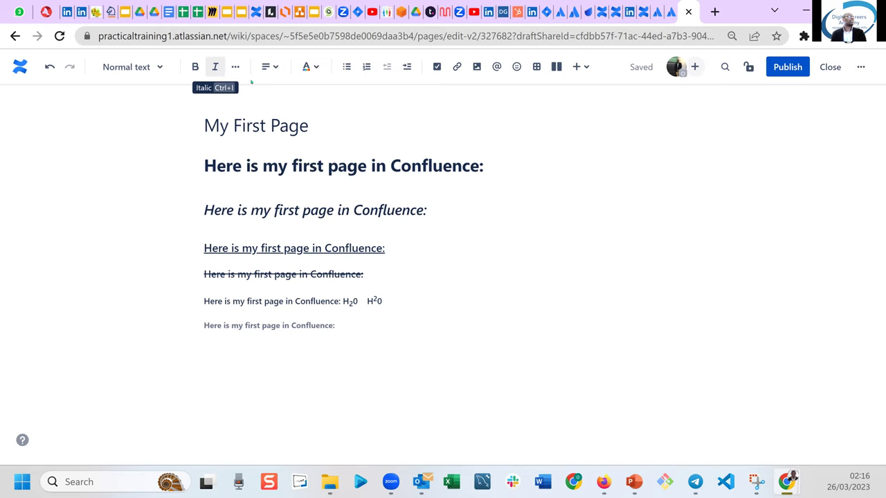
click(273, 69)
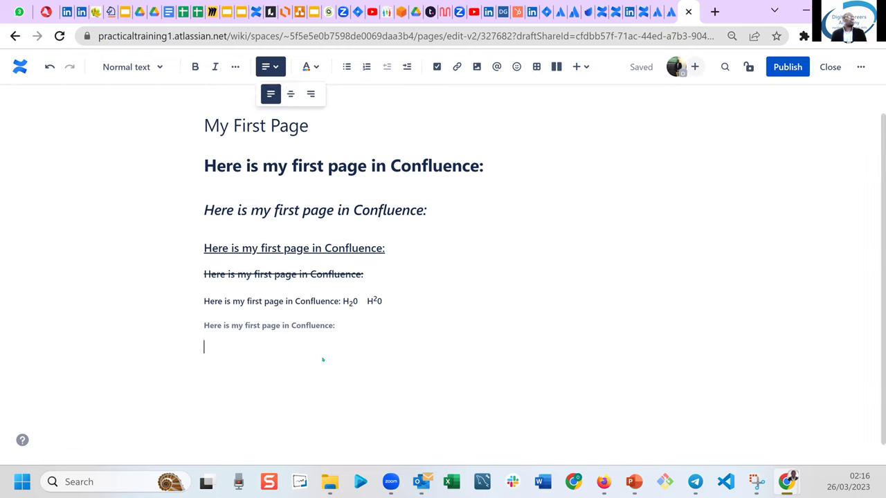
drag(204, 325, 331, 332)
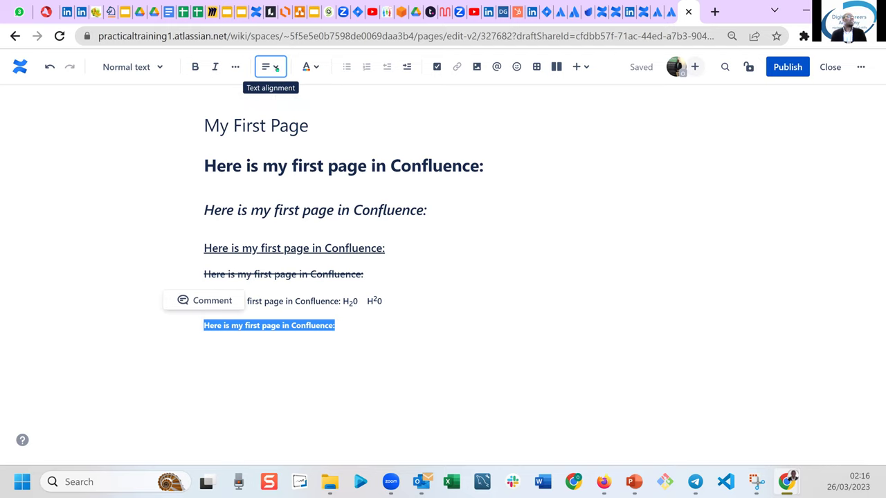
click(276, 68)
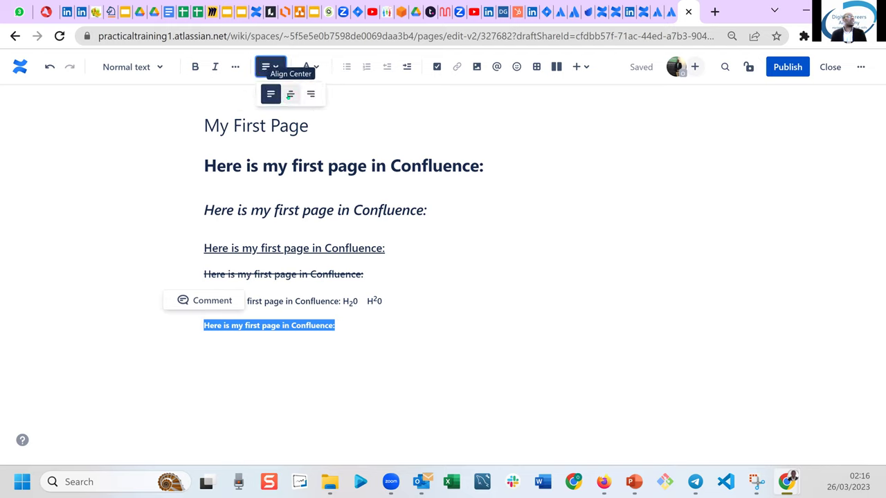
click(290, 94)
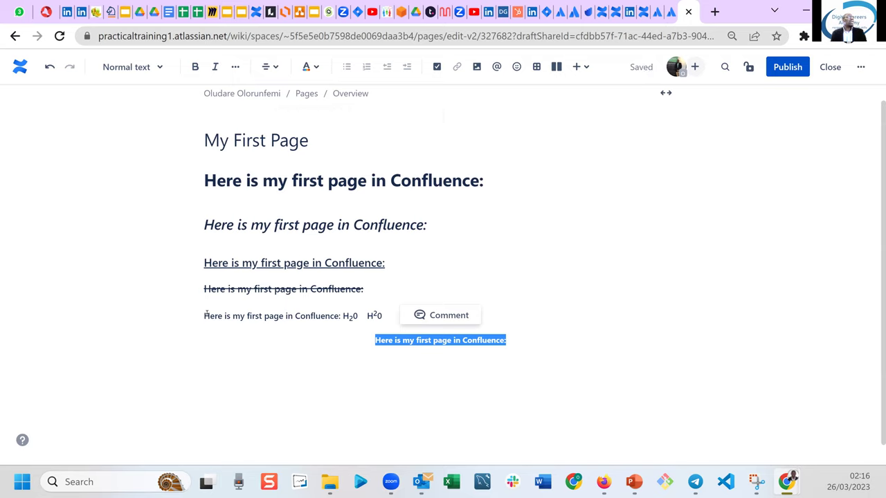
Right-align the H₂0 H²0 Heading 5 line.
drag(204, 316, 402, 314)
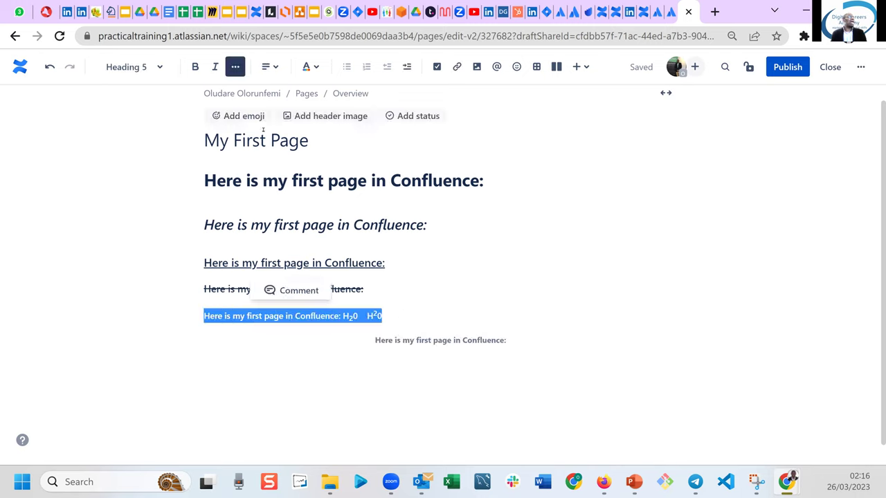
click(270, 66)
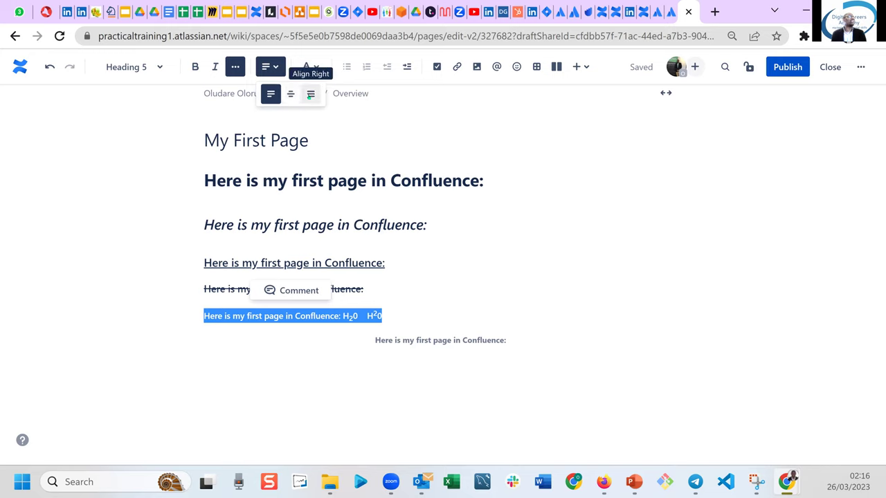
click(310, 94)
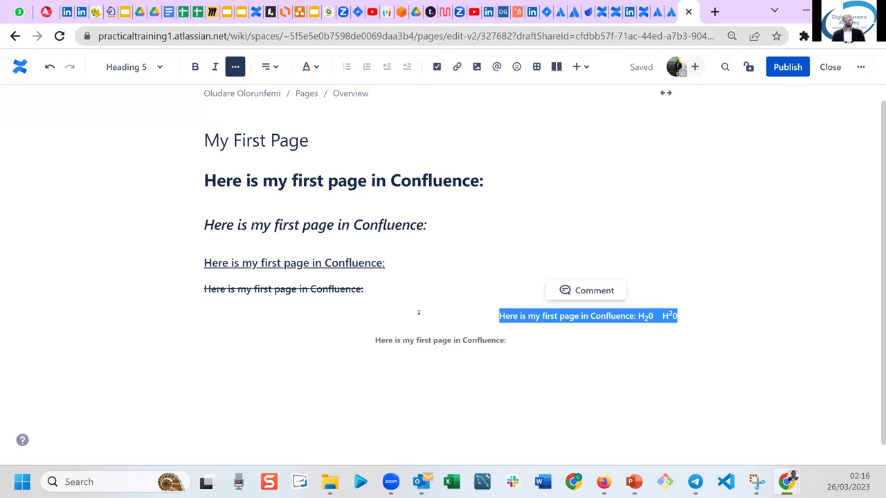
click(553, 379)
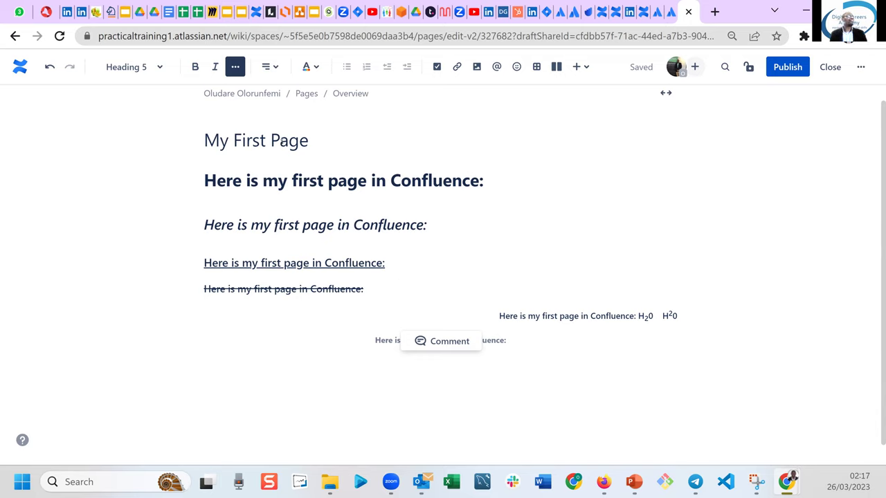
Colour the right-aligned H₂0 H²0 line green.
click(271, 66)
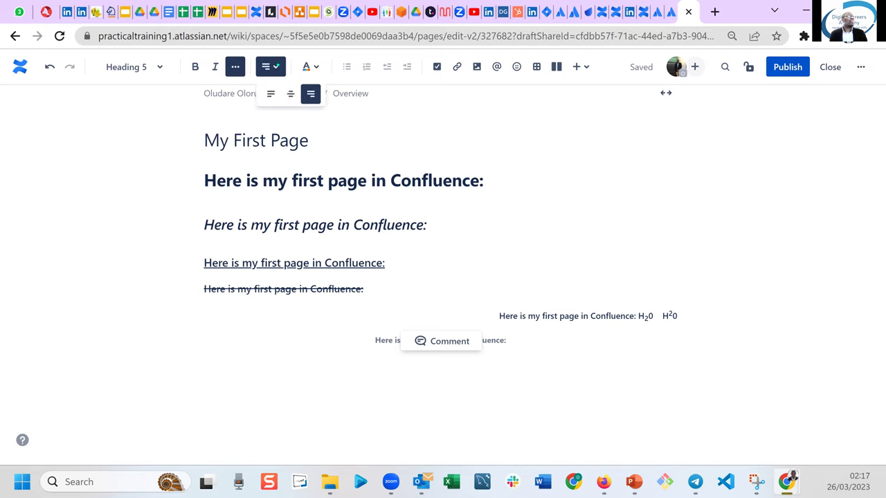
click(316, 67)
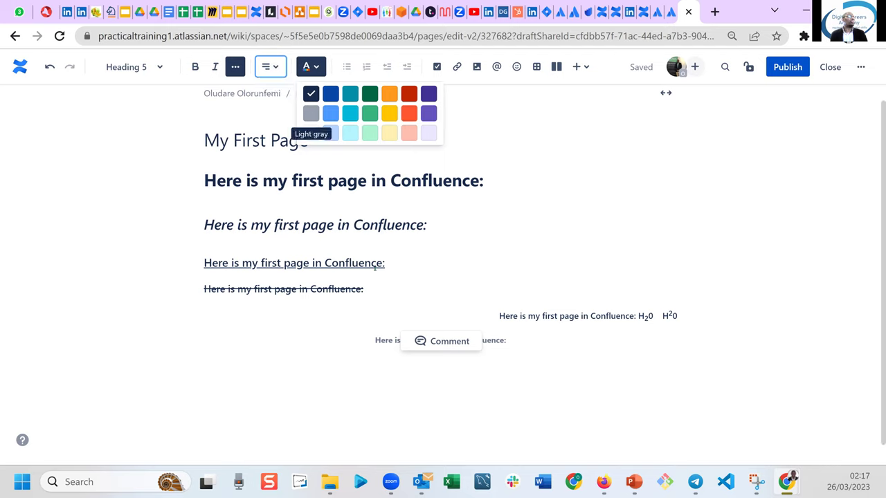
click(448, 288)
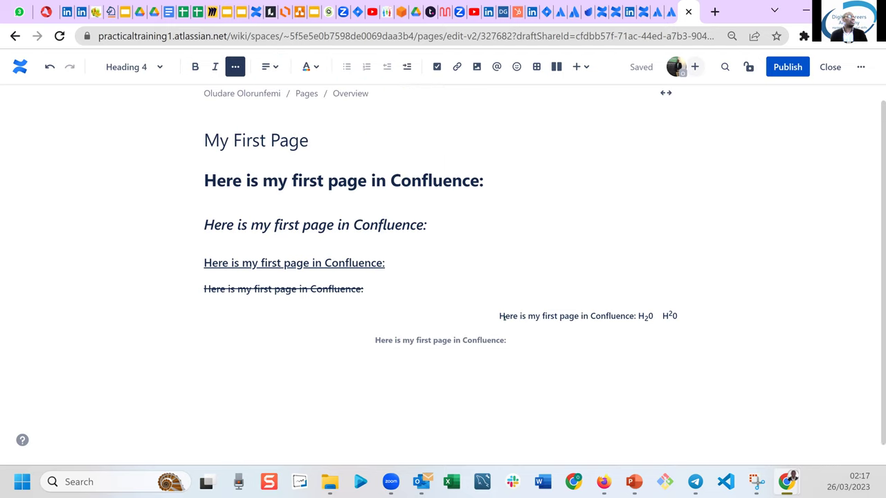
drag(500, 315, 693, 317)
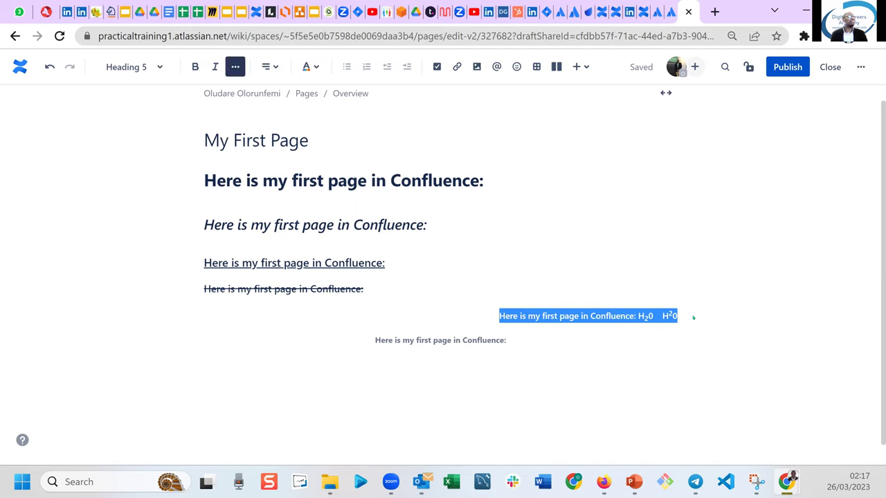
click(310, 67)
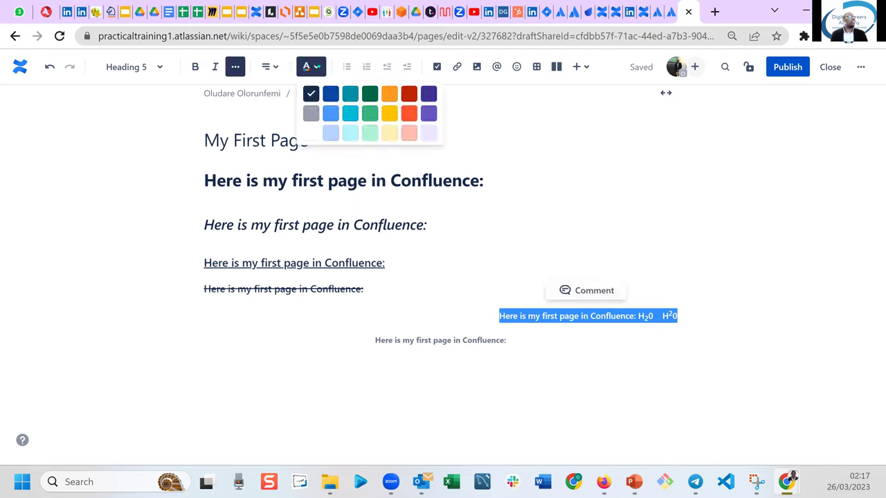
click(367, 113)
click(392, 341)
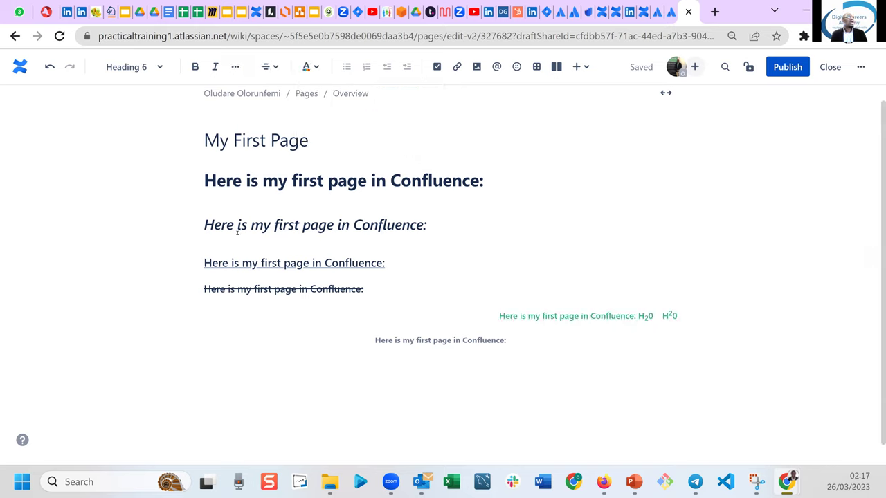
Colour the italic Heading 2 line red.
drag(203, 224, 427, 225)
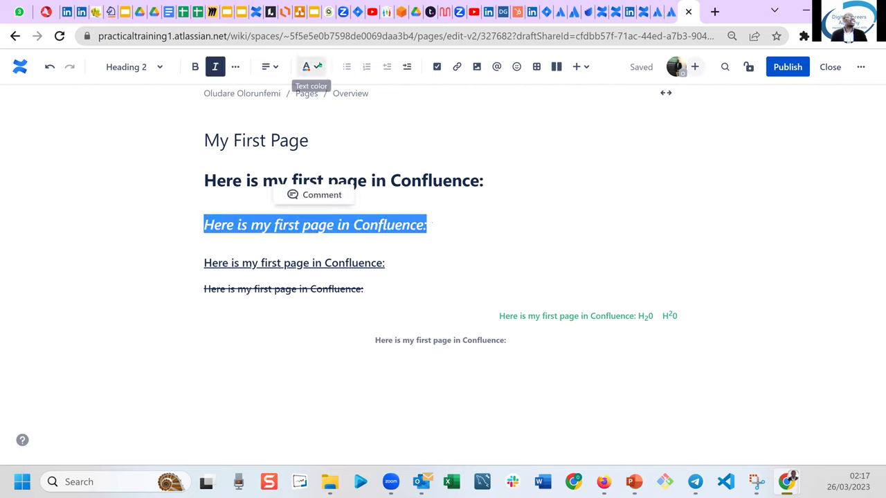
click(311, 66)
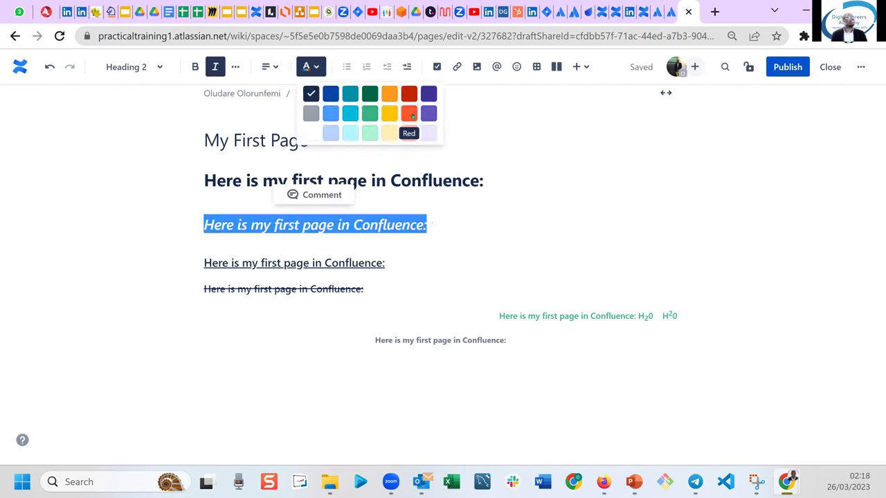
click(409, 121)
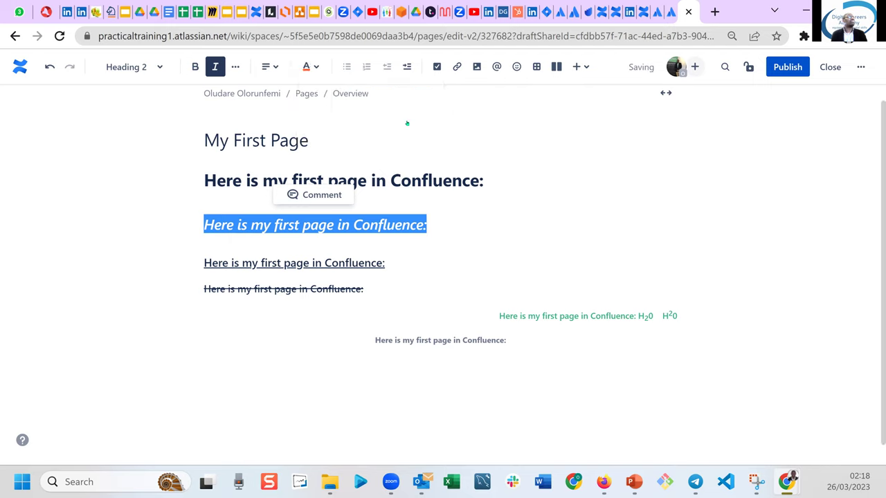
click(330, 315)
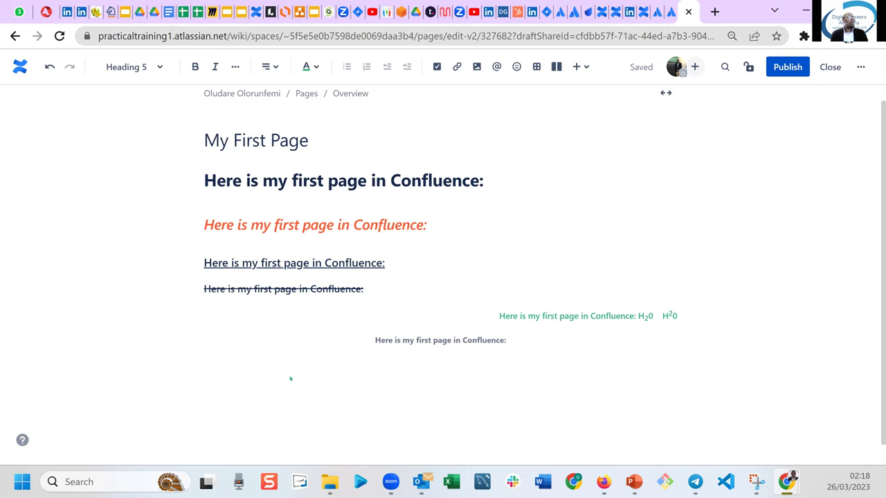
Below the centred Heading 6 line, write 'Here are items to buy in the market:' and start a new line.
click(523, 344)
key(Return)
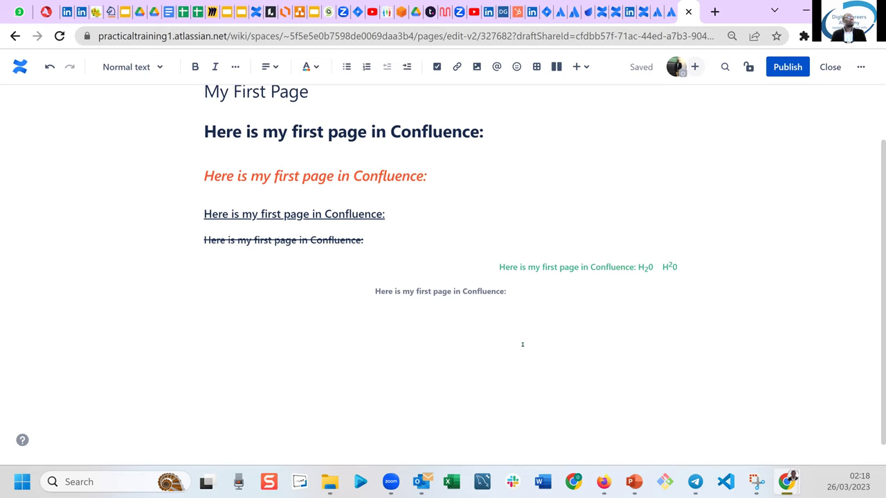
text(Here are items to buy in the market:)
key(Return)
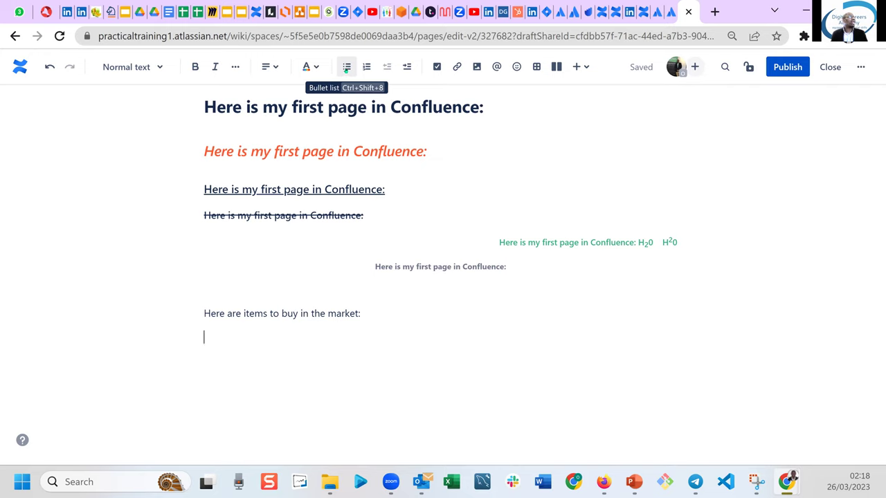
Create a bulleted list of orange, fish and tomato, then turn the bullet list off.
click(346, 67)
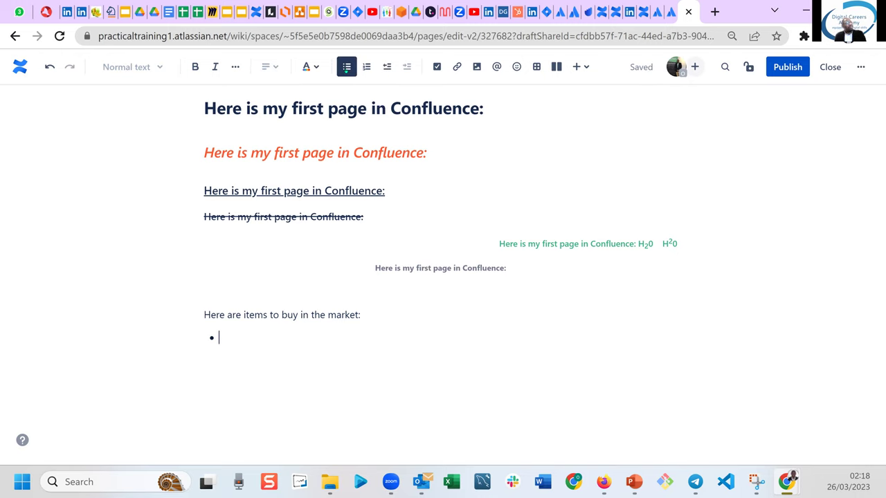
text(orange)
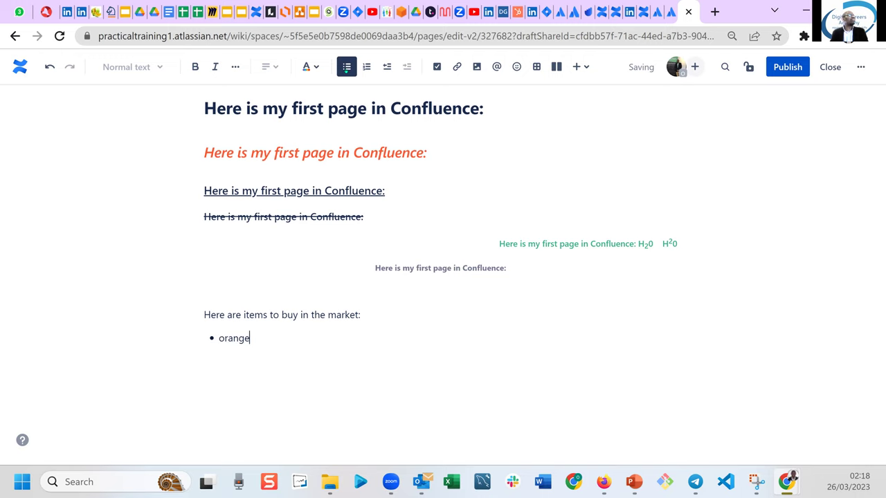
key(Return)
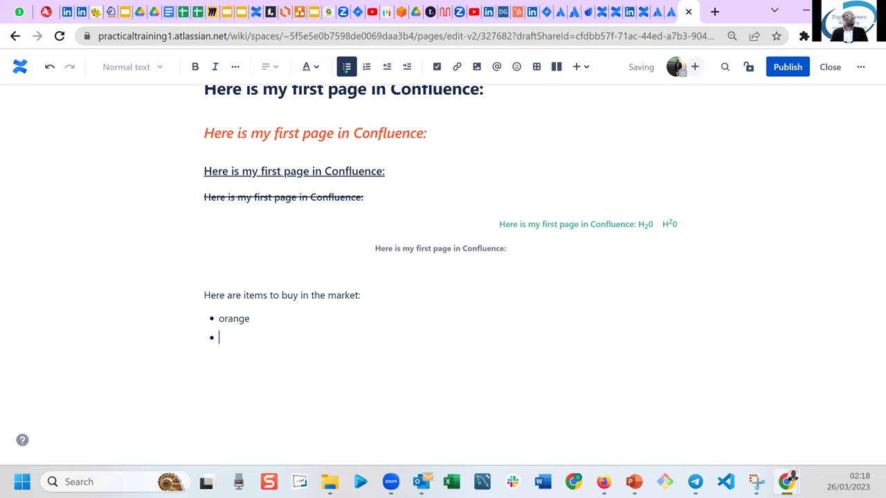
text(fish)
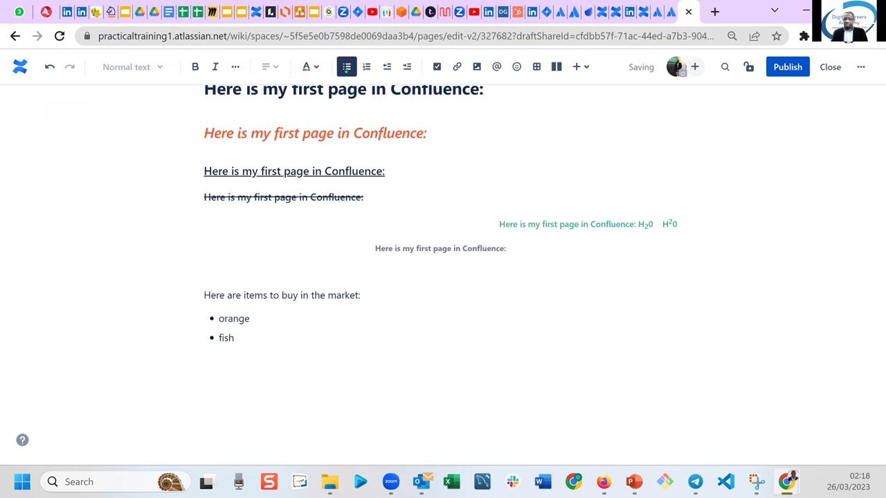
key(Return)
text(tomato)
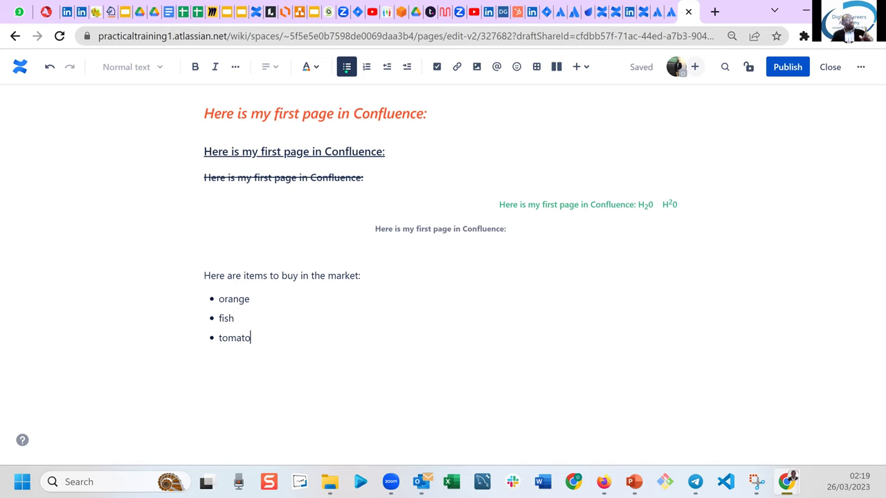
key(Return)
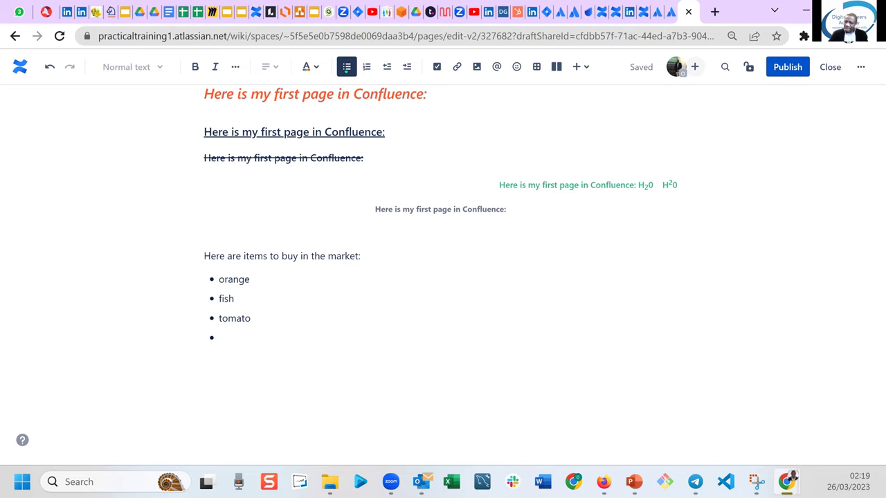
click(346, 67)
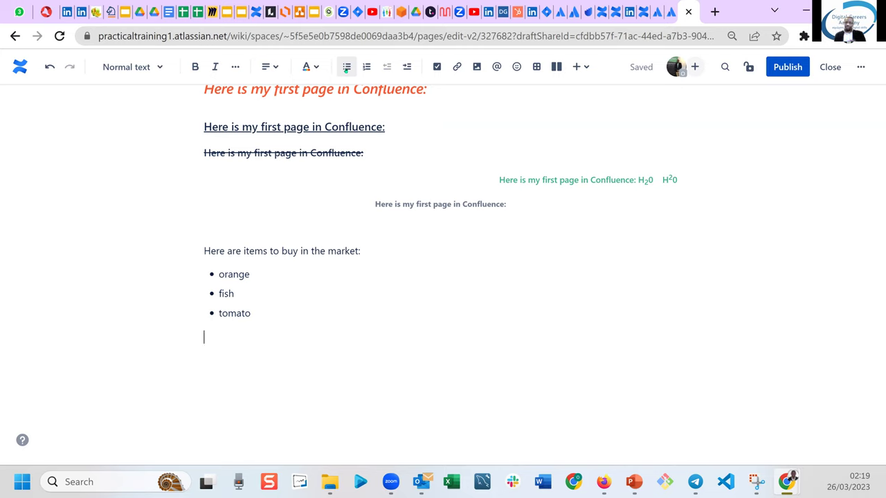
scroll(346, 67, down, 1)
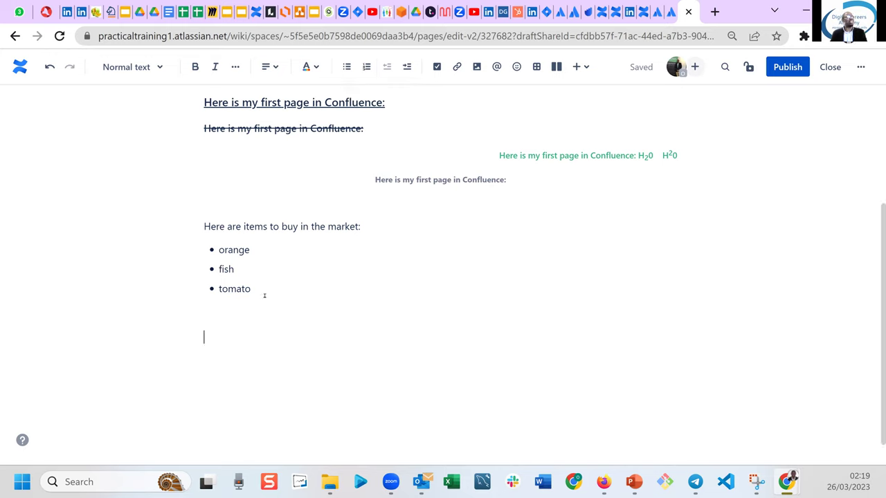
Type 'I want you to do the following:' and start a numbered list below it.
text(I wan)
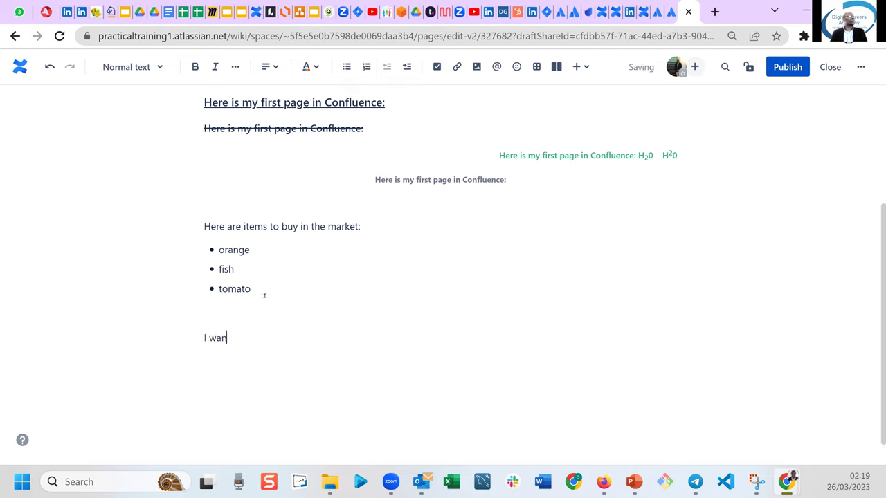
text(t you to do the )
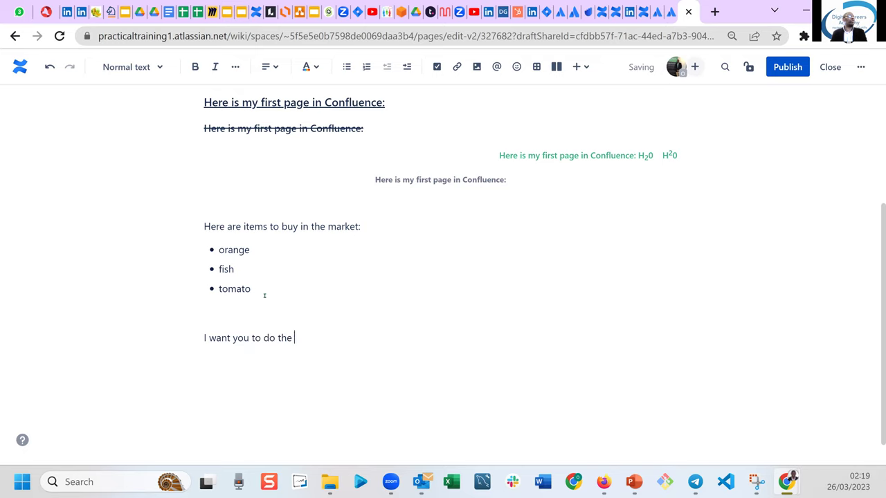
text(following:)
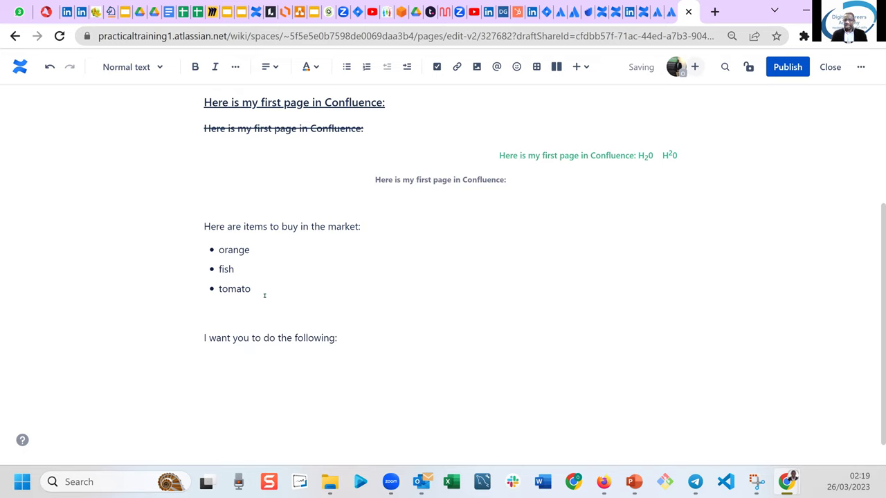
key(Return)
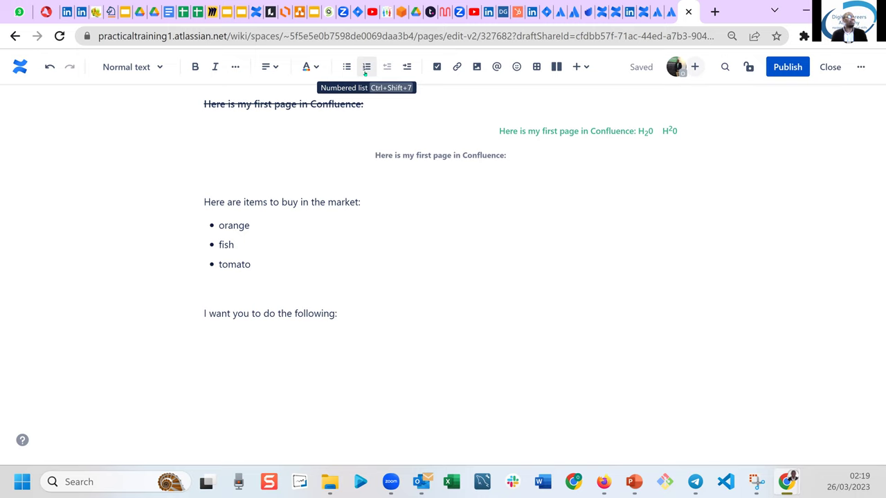
click(366, 67)
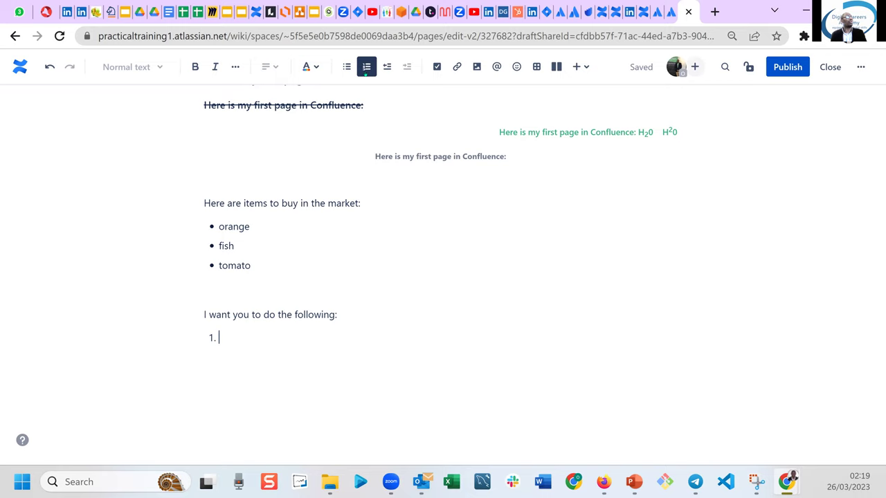
Fill the numbered list with 'wash the car', 'dry the plates', 'hoover the room', then exit it.
text(I w)
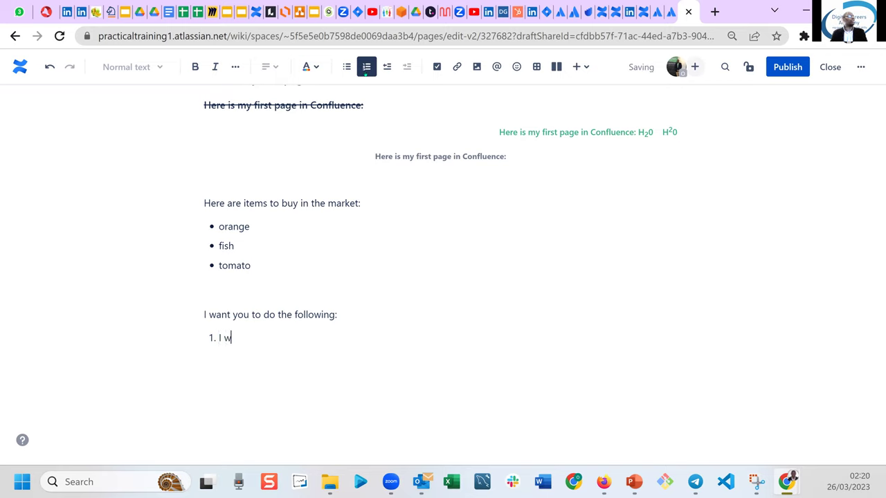
text(ant you to)
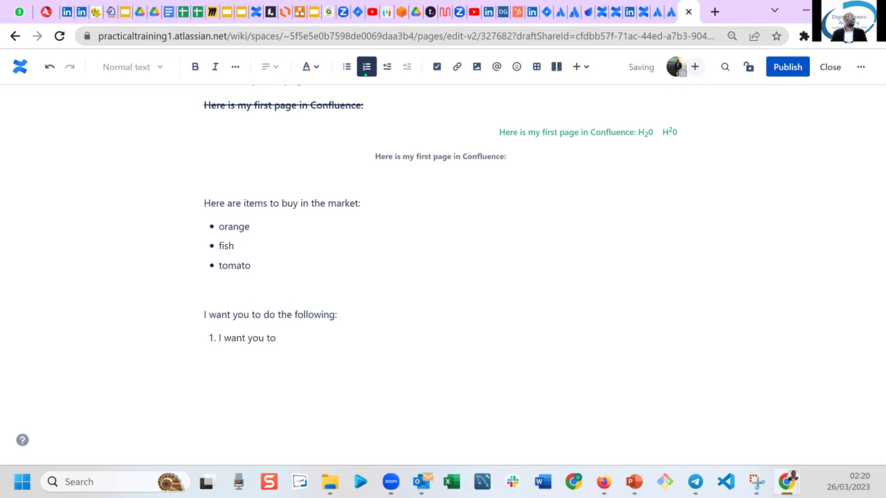
key(BackSpace)
key(BackSpace)
key(BackSpace)
key(BackSpace)
key(BackSpace)
key(BackSpace)
key(BackSpace)
key(BackSpace)
key(BackSpace)
key(BackSpace)
key(BackSpace)
key(BackSpace)
text(w)
key(BackSpace)
key(BackSpace)
text(wash to)
key(BackSpace)
text(he car)
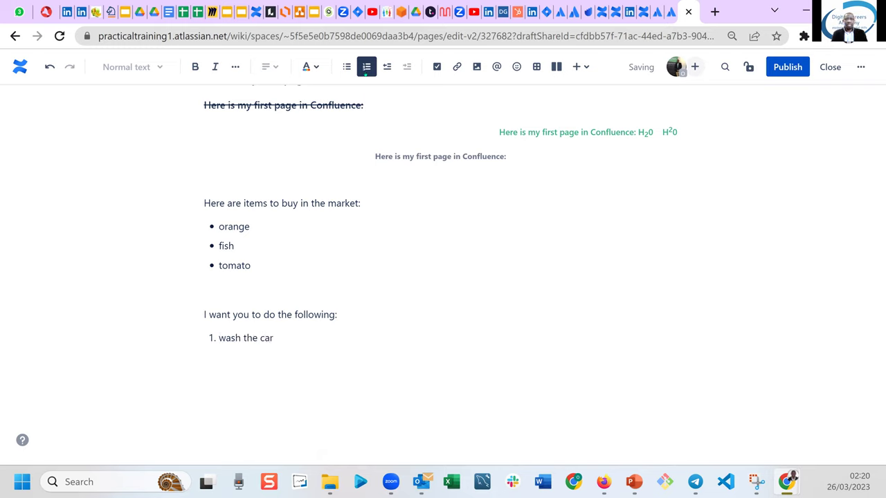
key(Return)
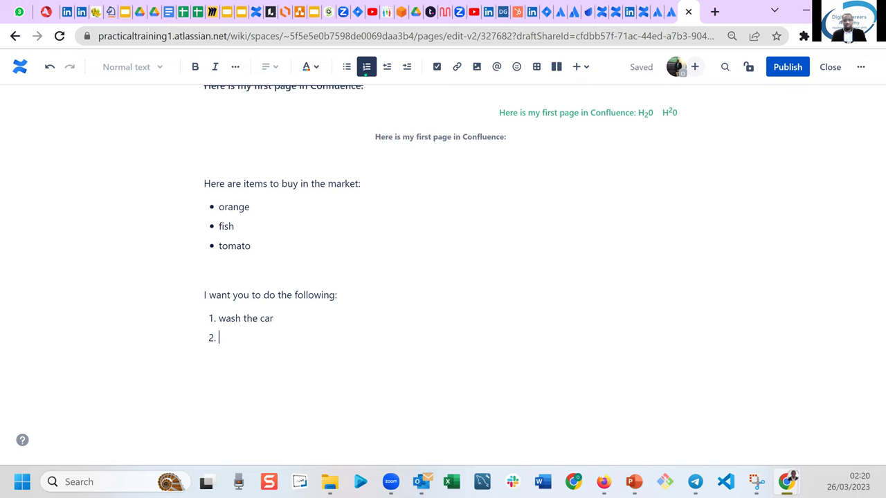
text(dry the plates)
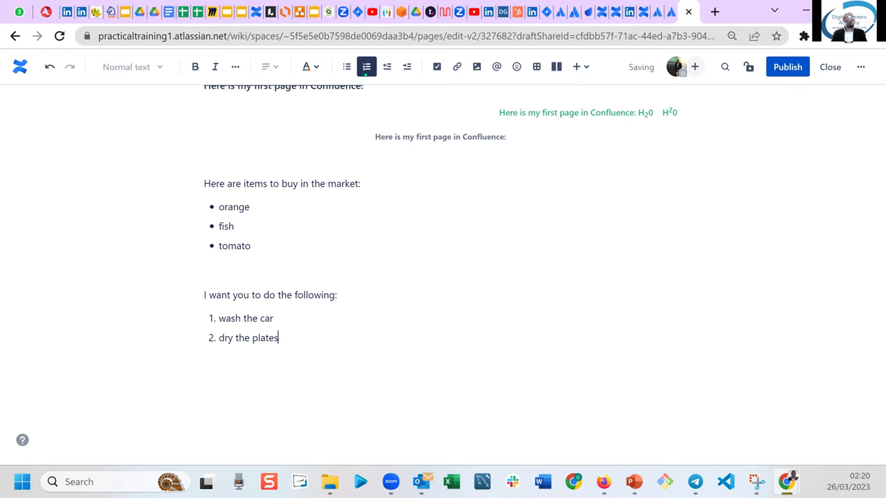
key(Return)
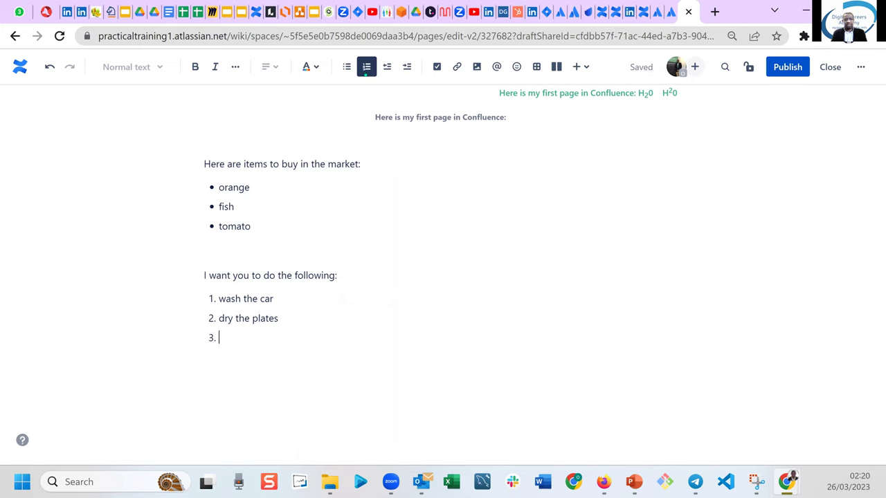
text(hoover t)
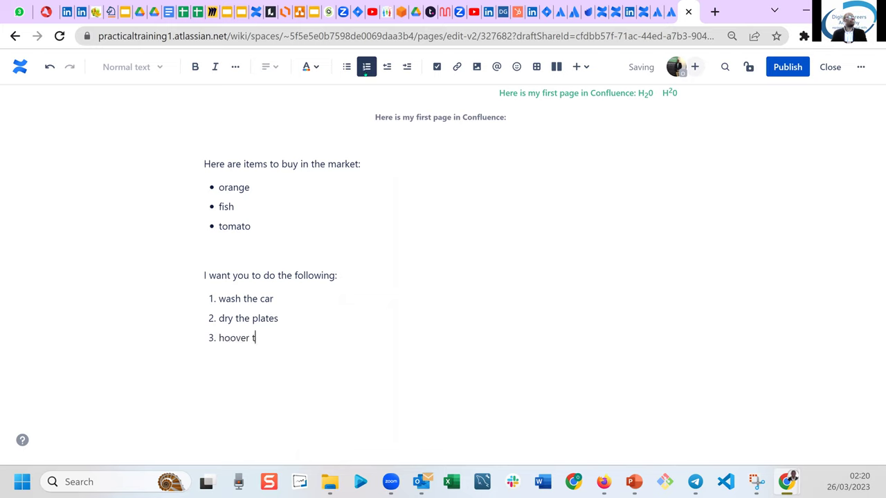
text(he room)
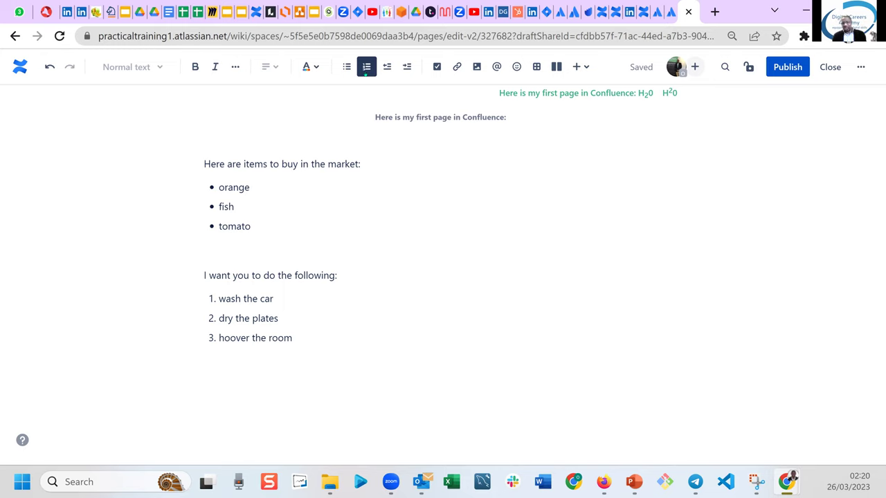
key(Return)
key(Return)
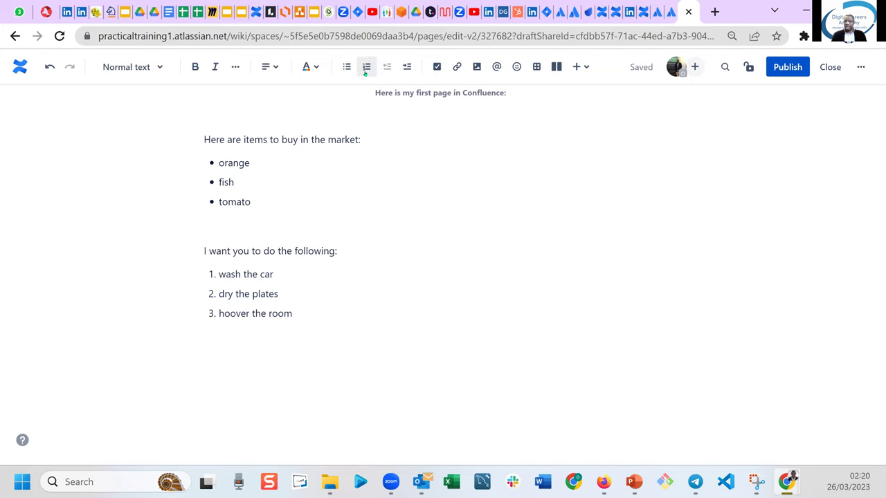
key(Return)
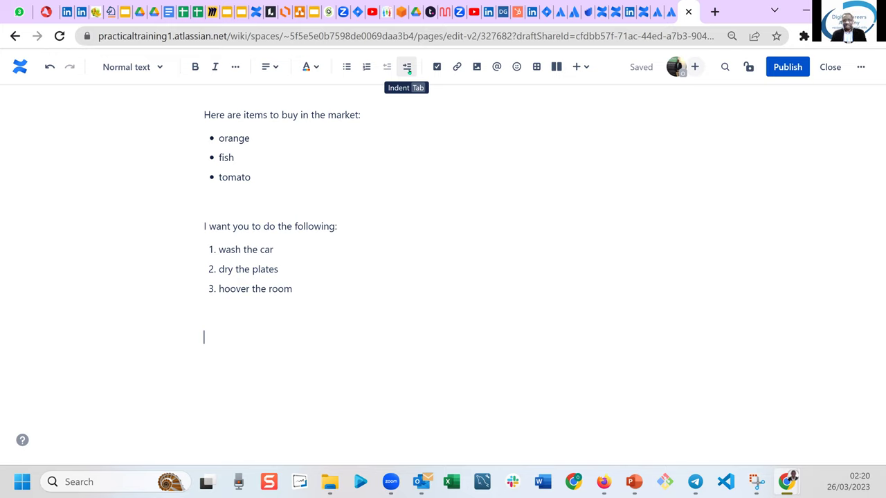
Type the paragraphs 'Indent this paragraph' and 'This is cool' on separate lines.
text(Inde)
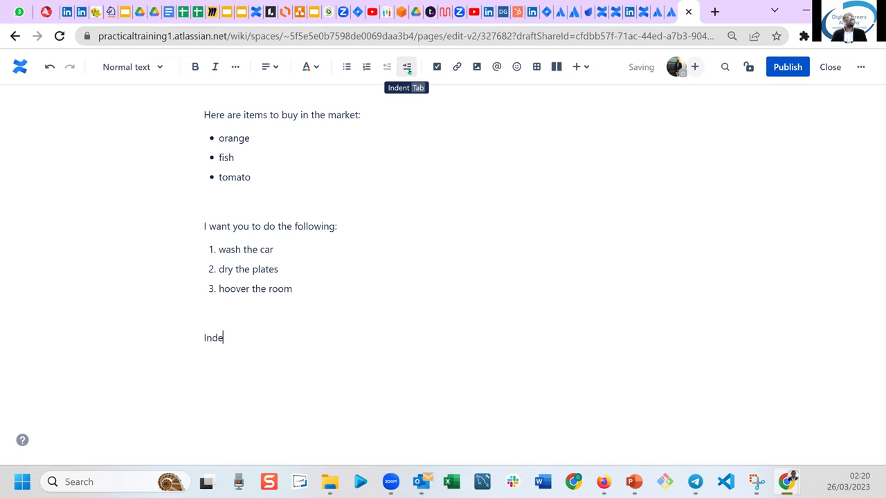
text(nt this parag)
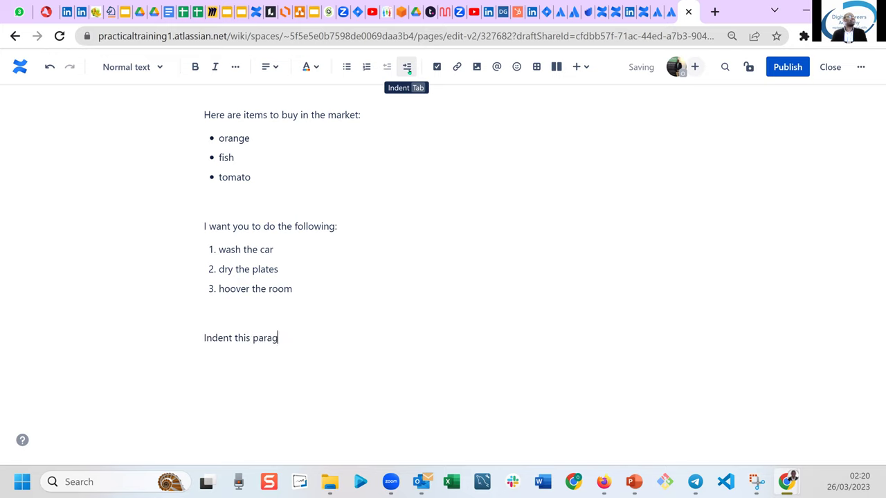
text(raph)
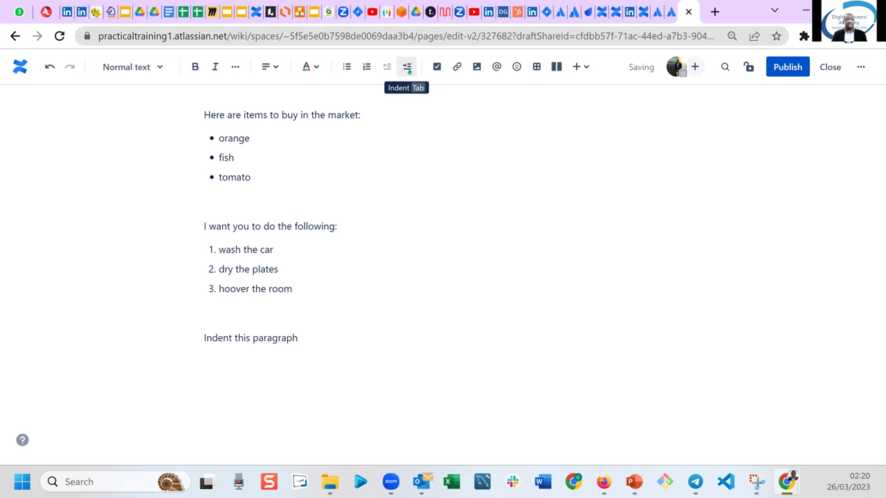
key(Return)
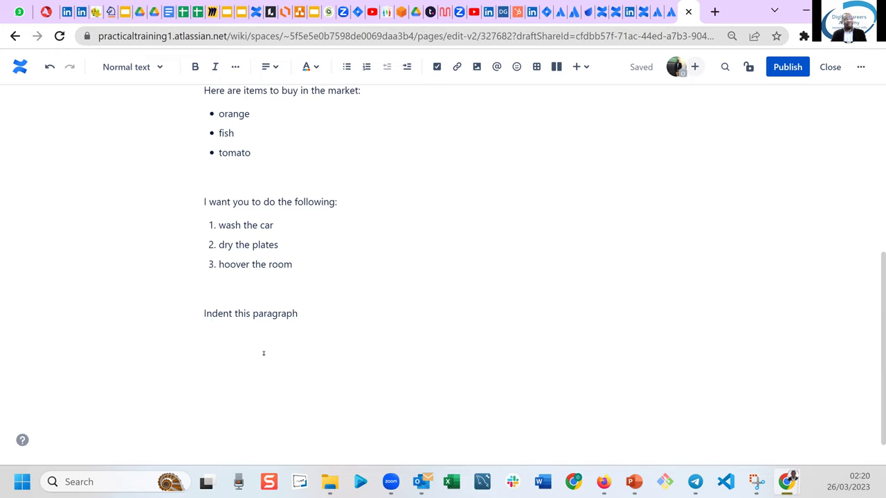
text(This is cool)
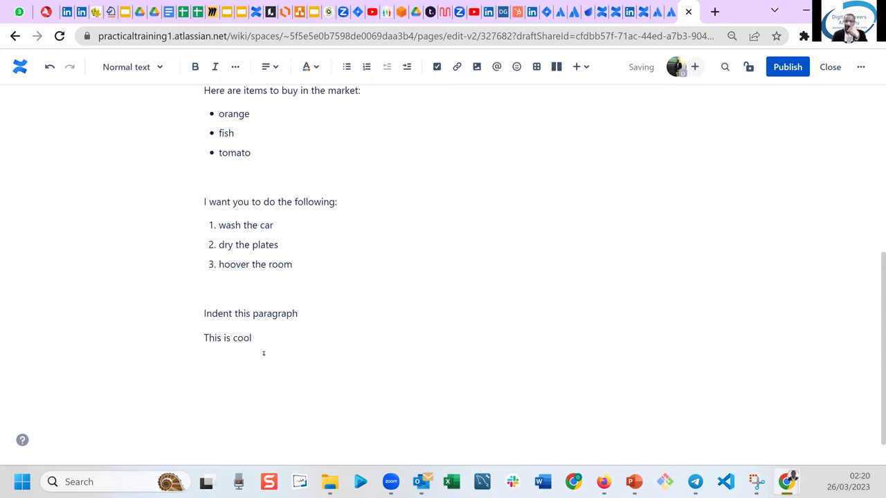
key(Return)
key(Return)
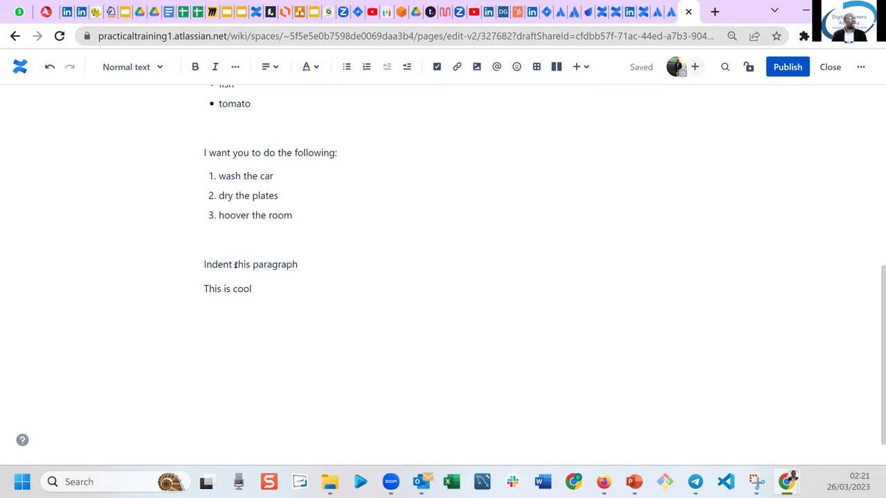
Indent 'Indent this paragraph', then outdent it back to the margin.
click(205, 264)
click(409, 69)
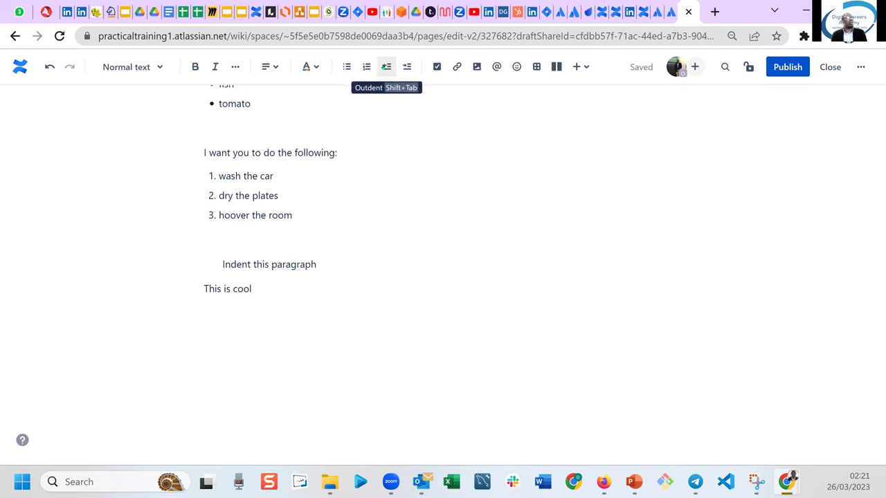
click(386, 67)
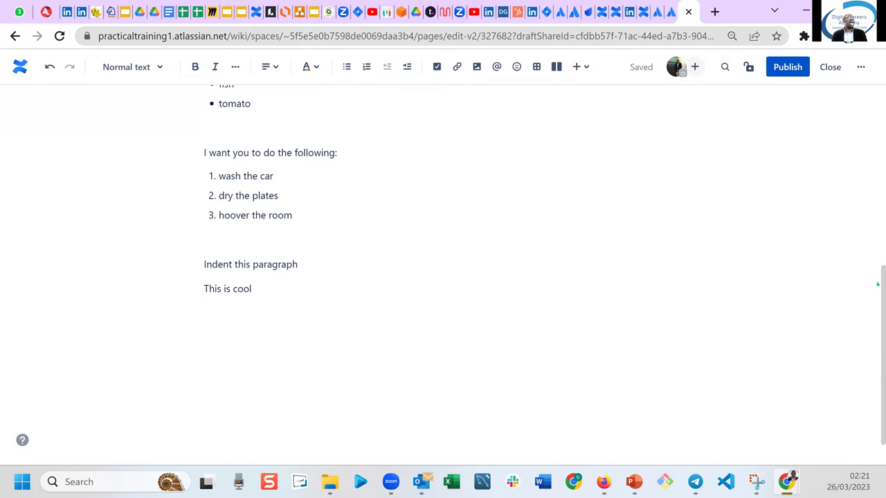
Type 'Perform the following tasks:' below 'This is cool' and start a fresh line.
scroll(878, 123, up, 5)
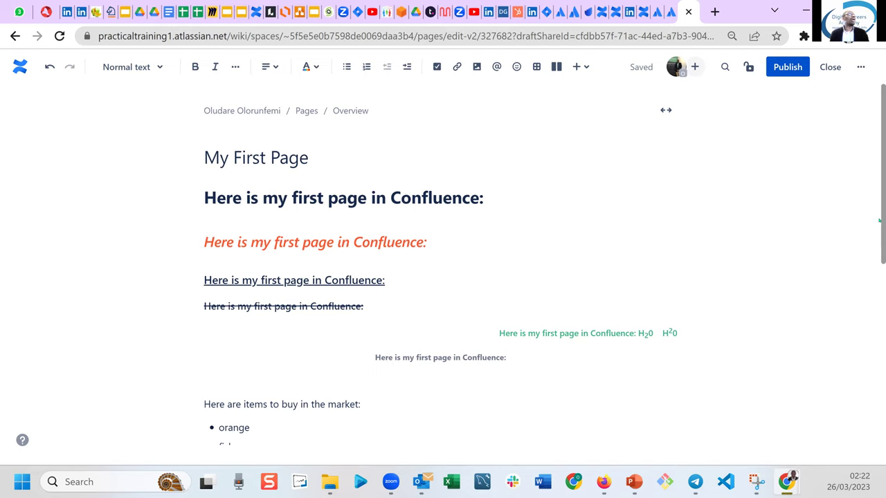
scroll(465, 373, down, 5)
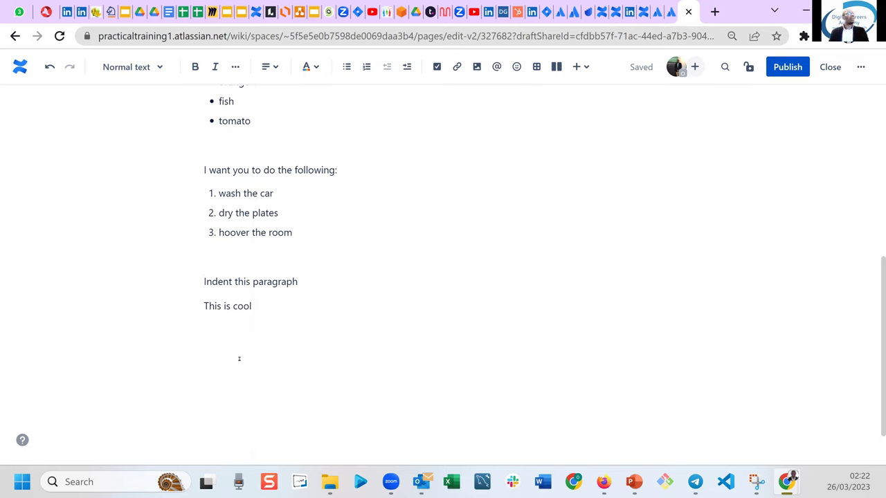
text(Perform the following tasks)
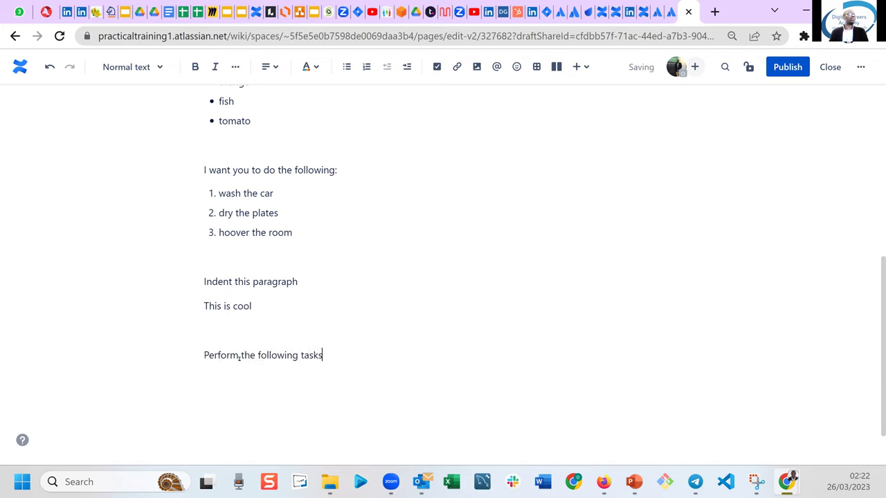
text(:)
key(Return)
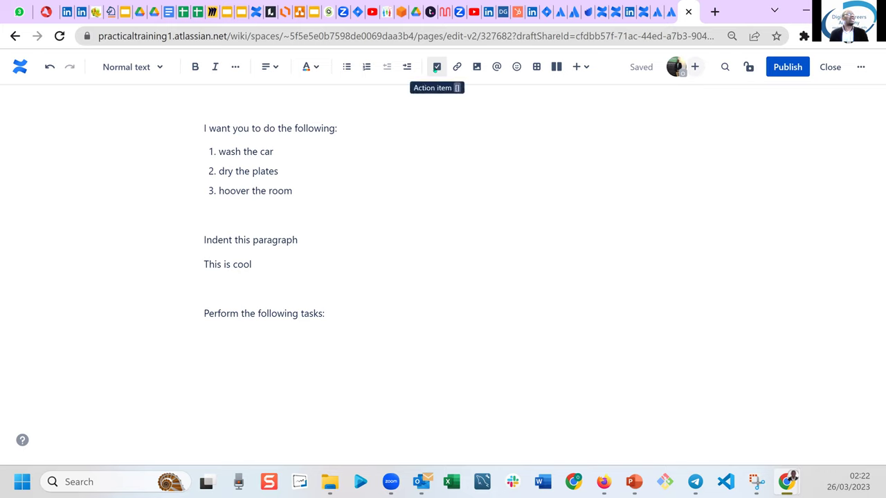
click(436, 68)
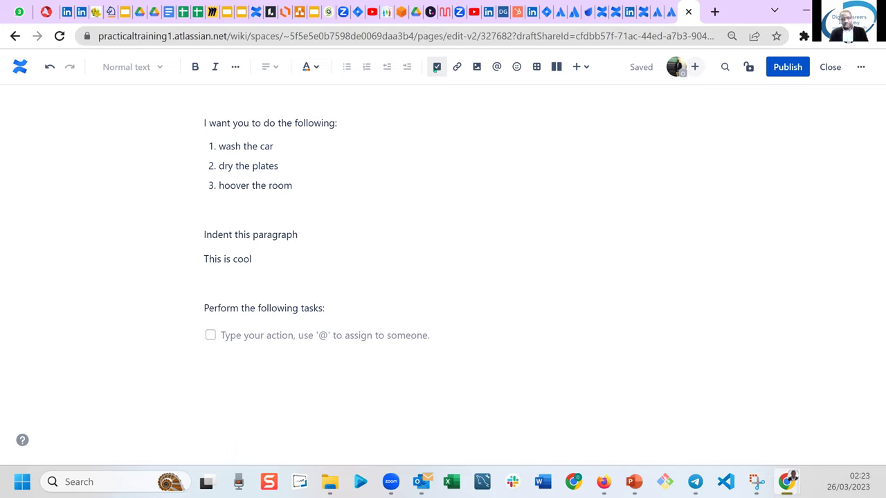
text(s)
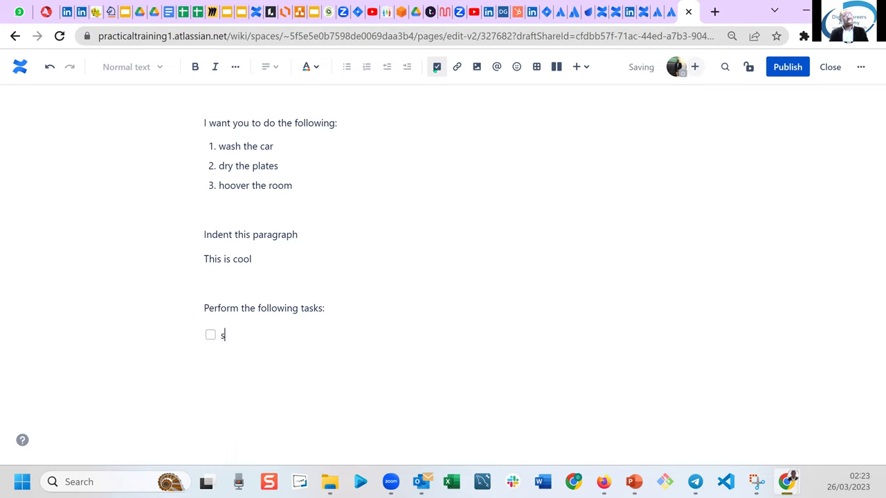
text(et up the tv)
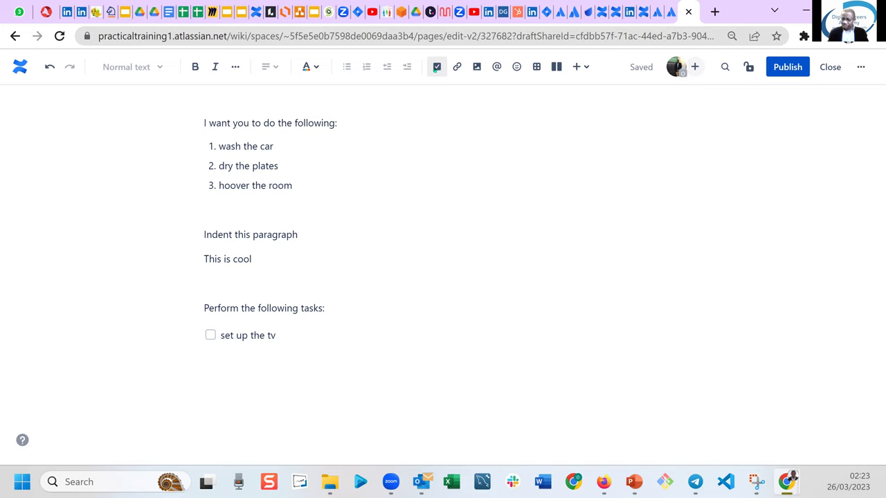
text(@)
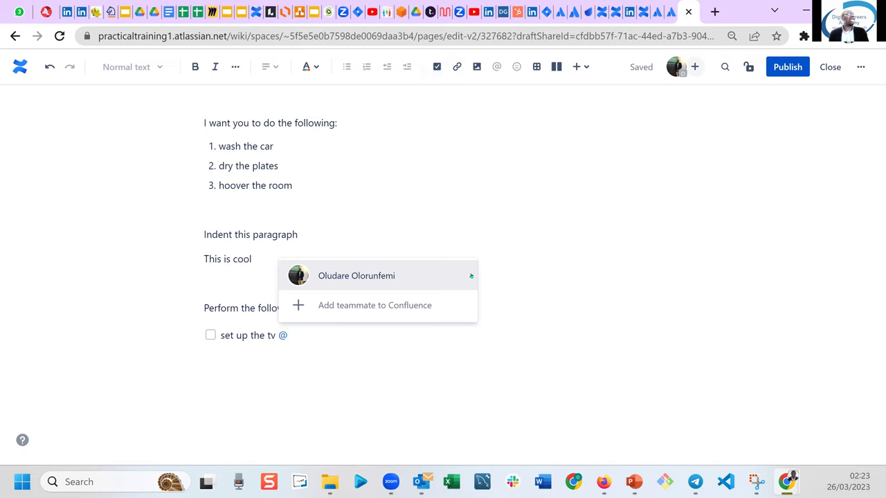
click(353, 278)
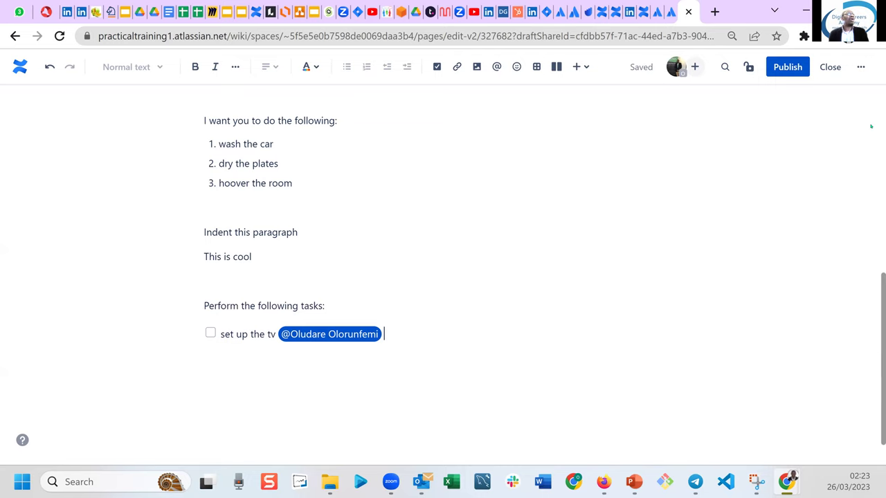
scroll(870, 126, up, 10)
scroll(879, 390, down, 10)
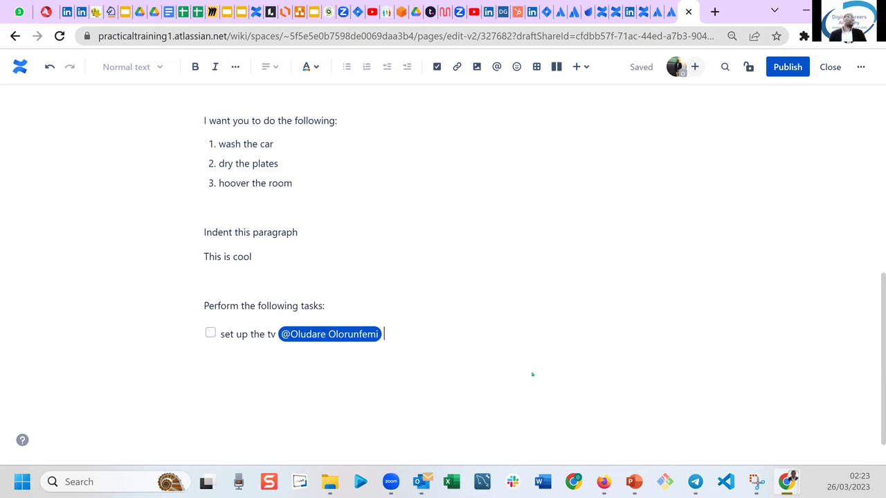
Add tasks 'fetch a bucket of water' and 'dry the plates', then leave the list.
key(Return)
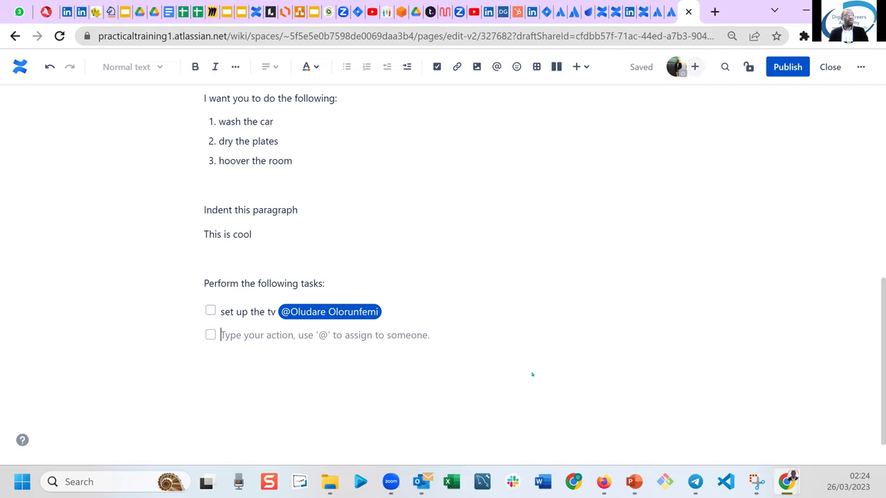
text(fetch a bucket of water)
key(Return)
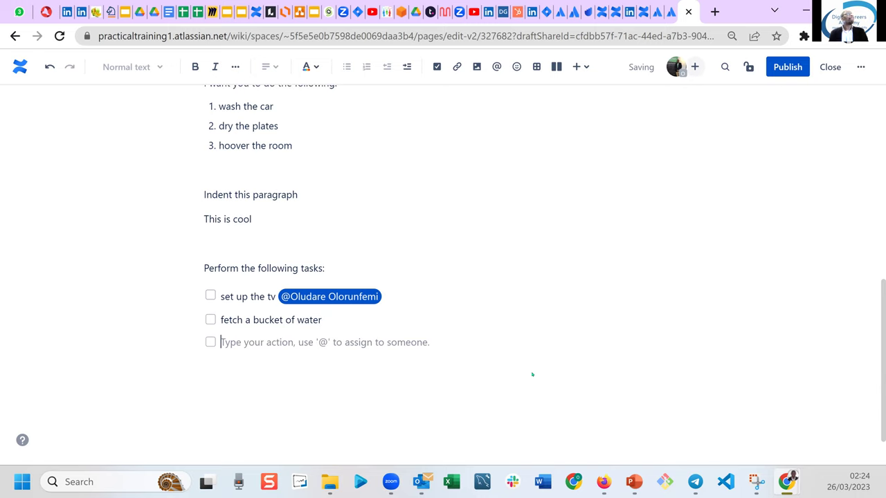
text(d)
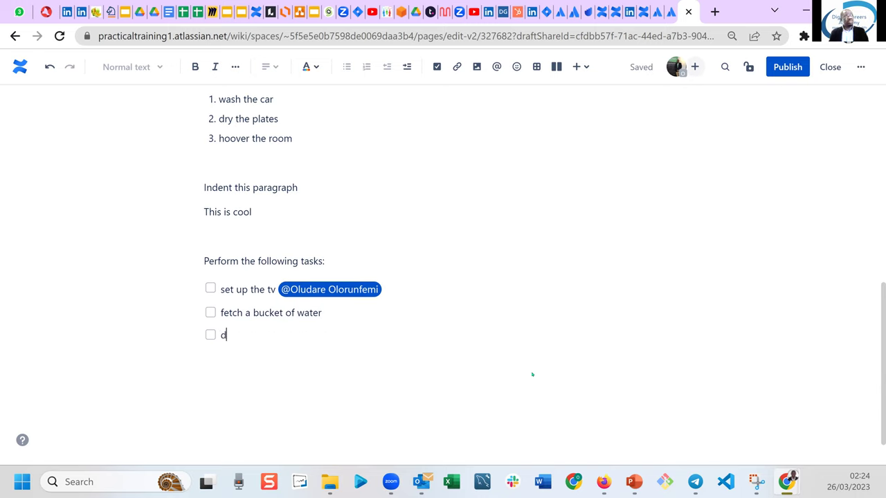
text(ry the plates)
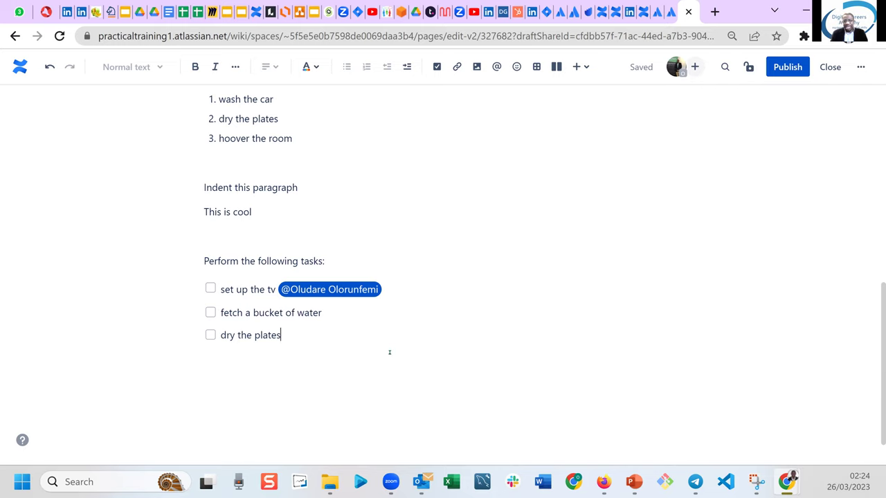
key(Return)
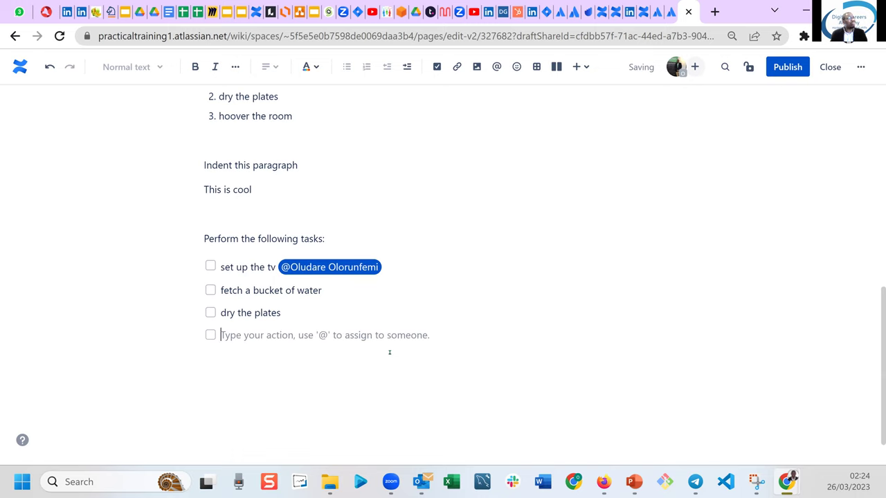
key(Return)
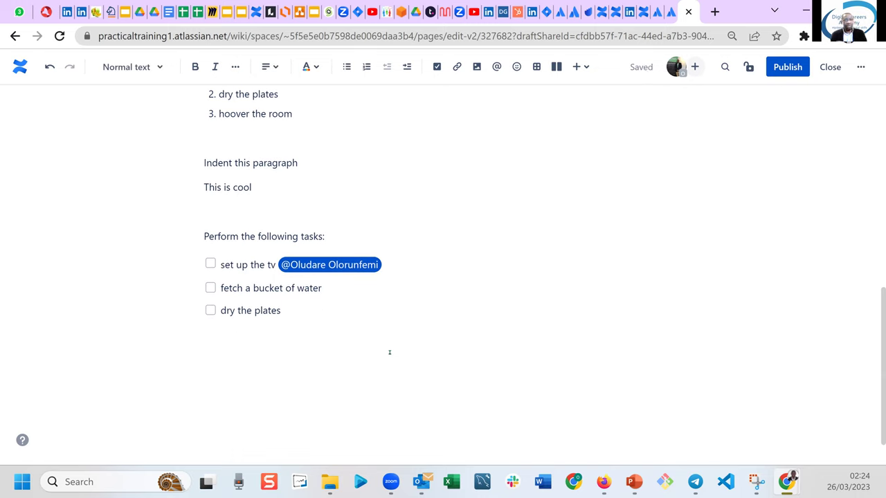
key(Return)
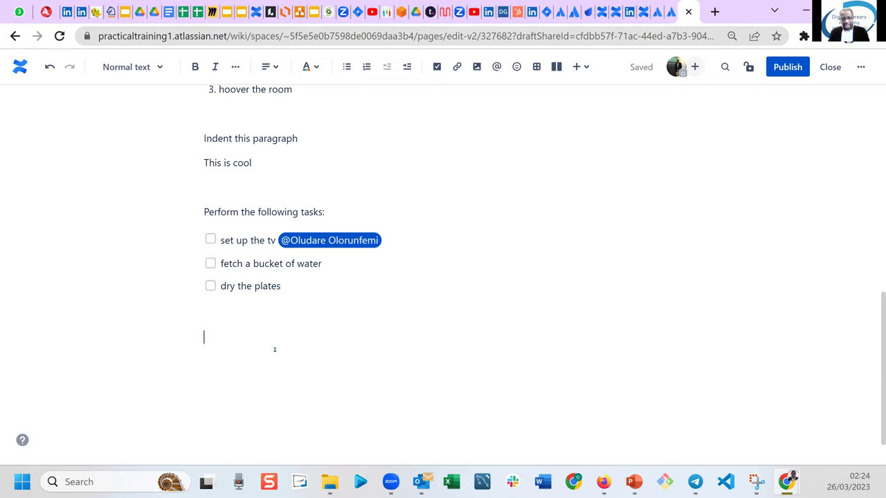
Type 'Google is a great source of information' and start a new paragraph below it.
text(Google)
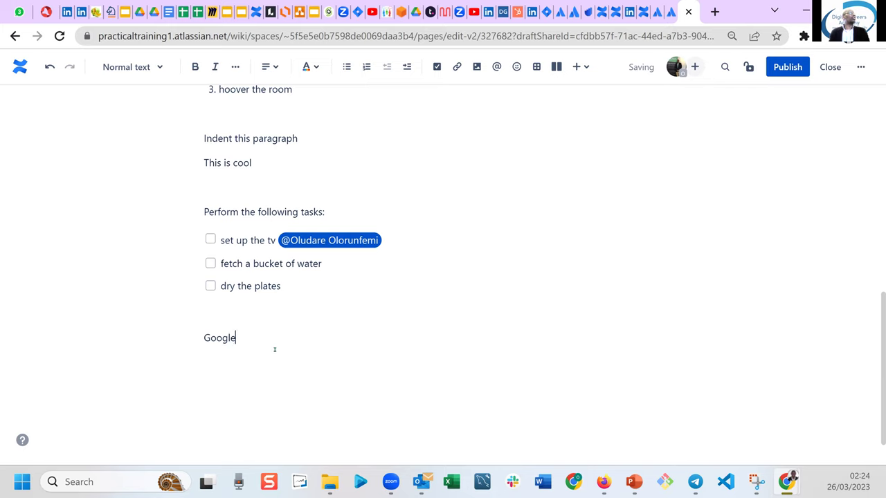
text( is a great source of information)
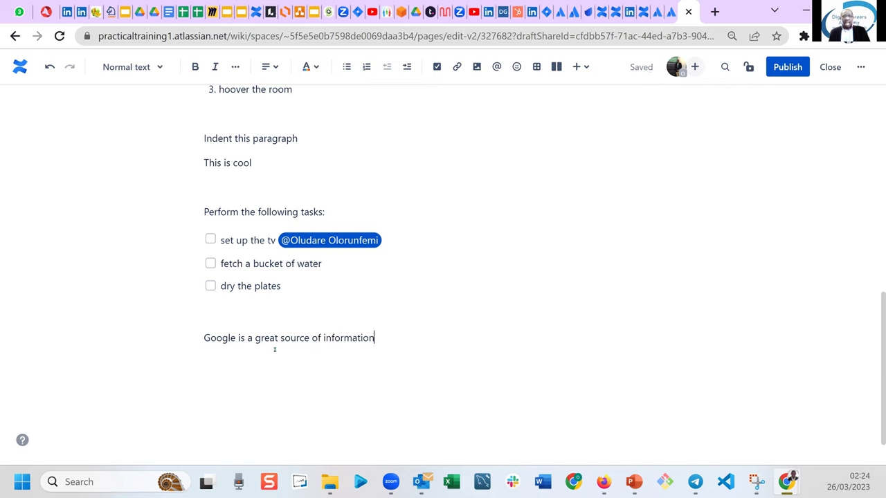
key(Return)
key(Return)
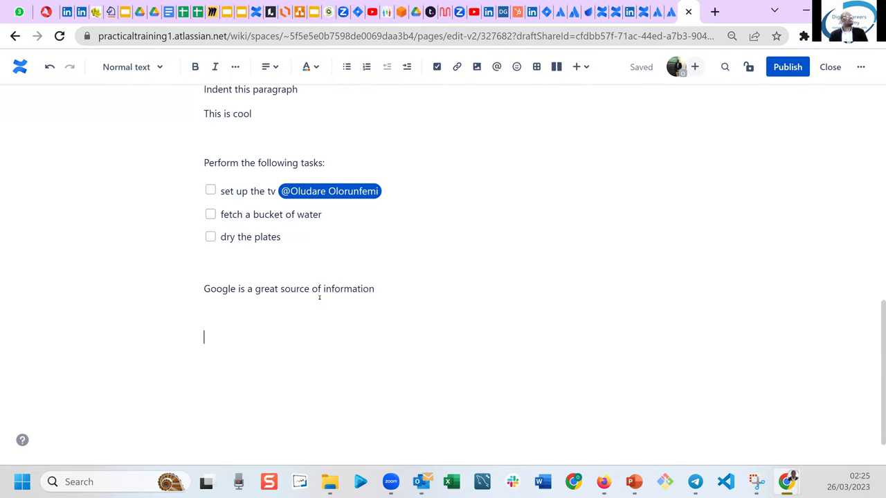
drag(324, 288, 342, 289)
click(373, 289)
key(Home)
Select 'Google' and begin a link on it, then cancel without linking.
drag(204, 289, 236, 288)
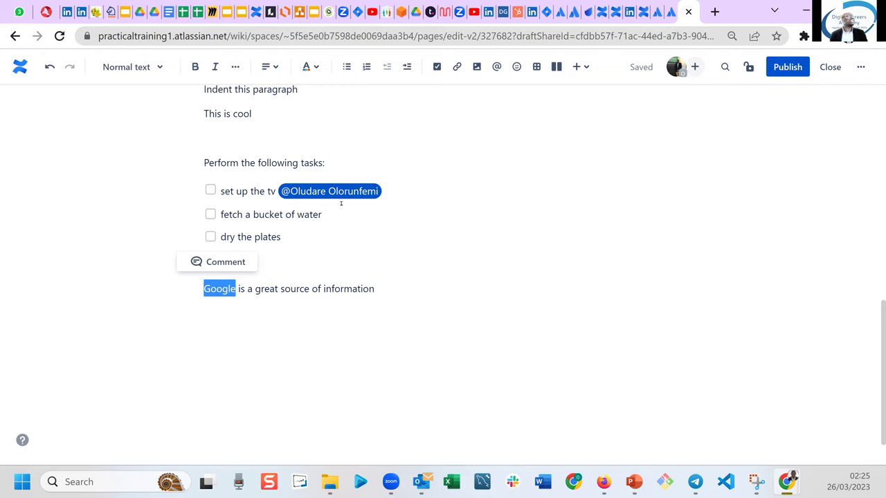
click(456, 73)
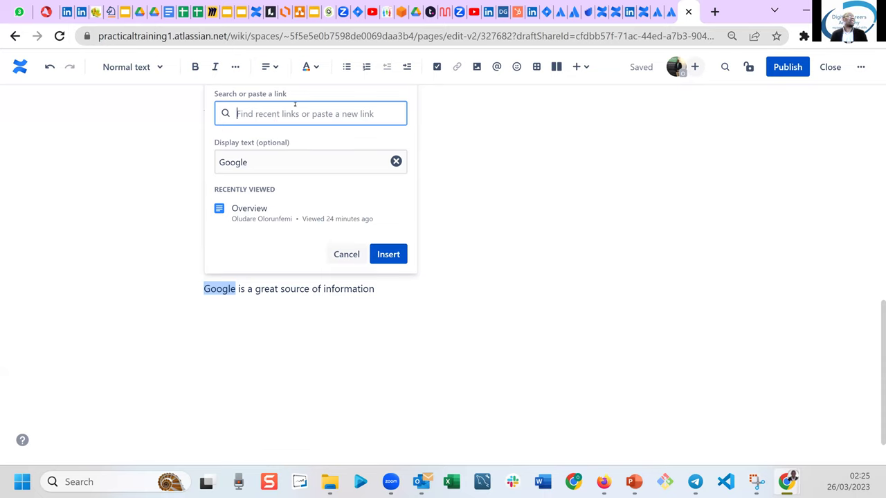
click(344, 252)
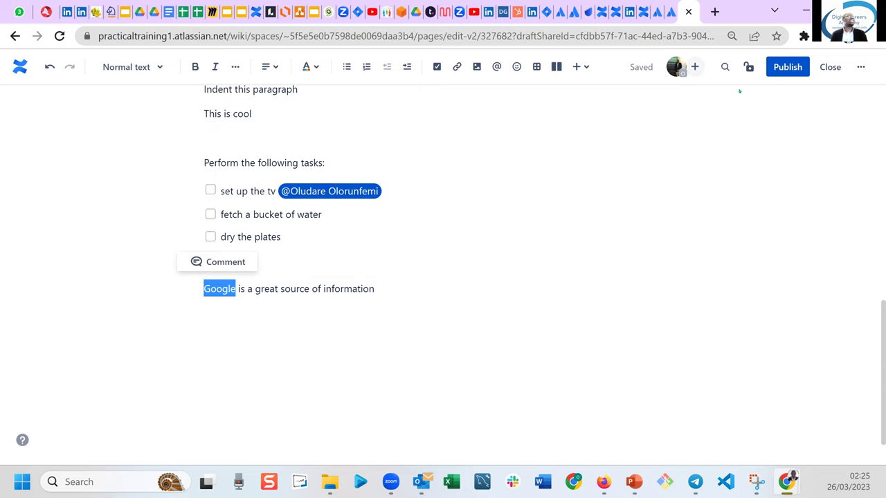
In a new tab, search for 'skynews' and open the news.sky.com result.
click(713, 12)
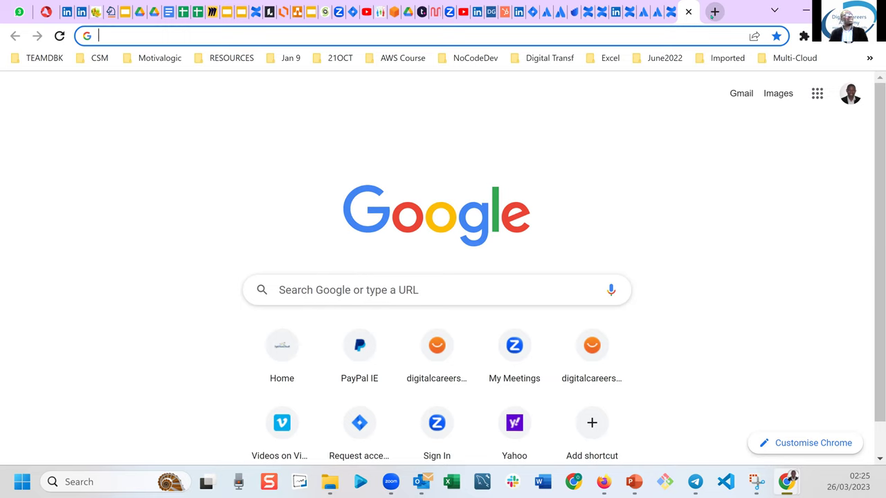
text(sky)
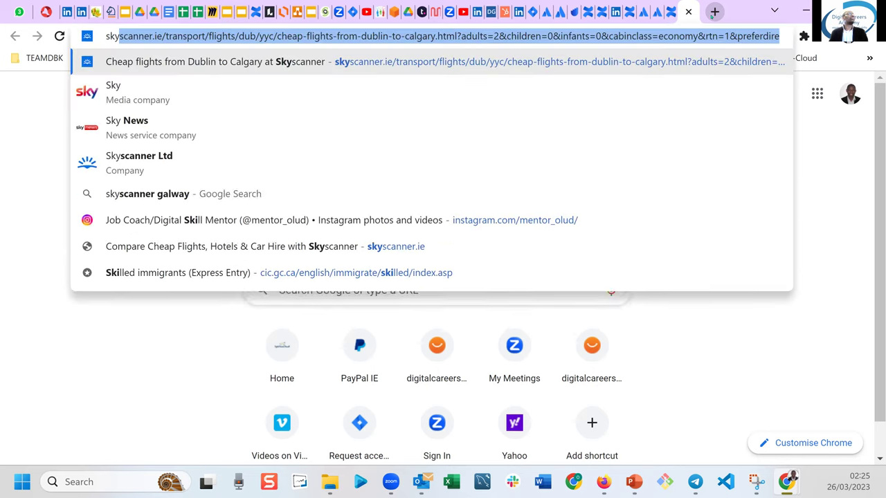
text(new)
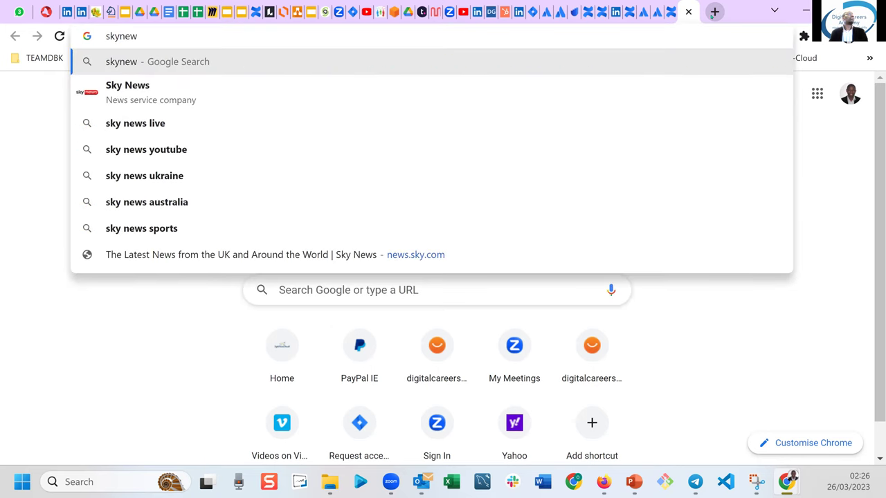
text(s.c)
key(BackSpace)
key(BackSpace)
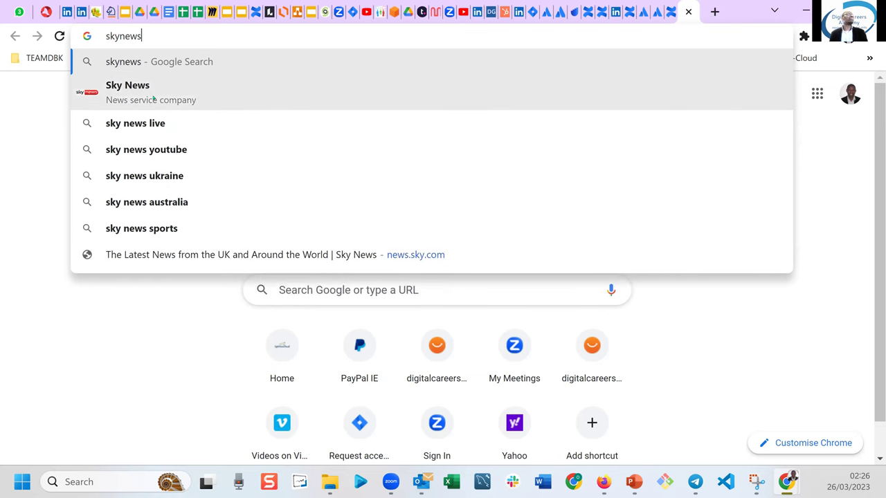
key(Down)
key(Return)
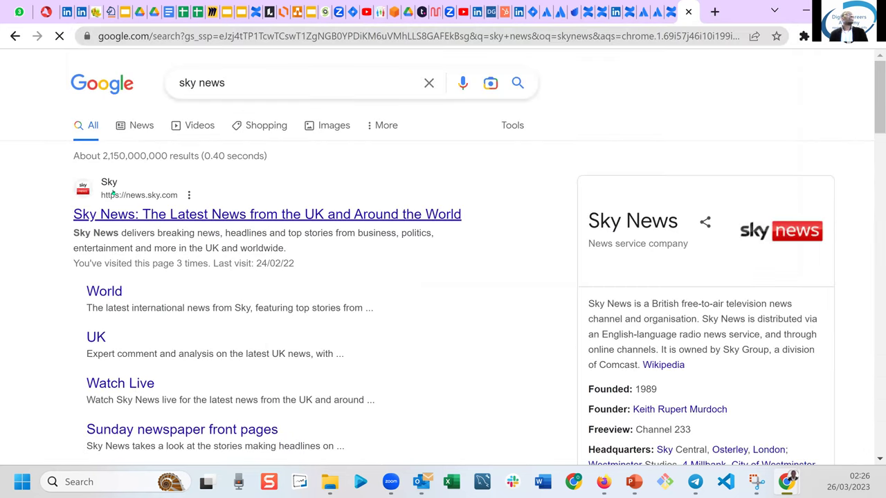
click(108, 183)
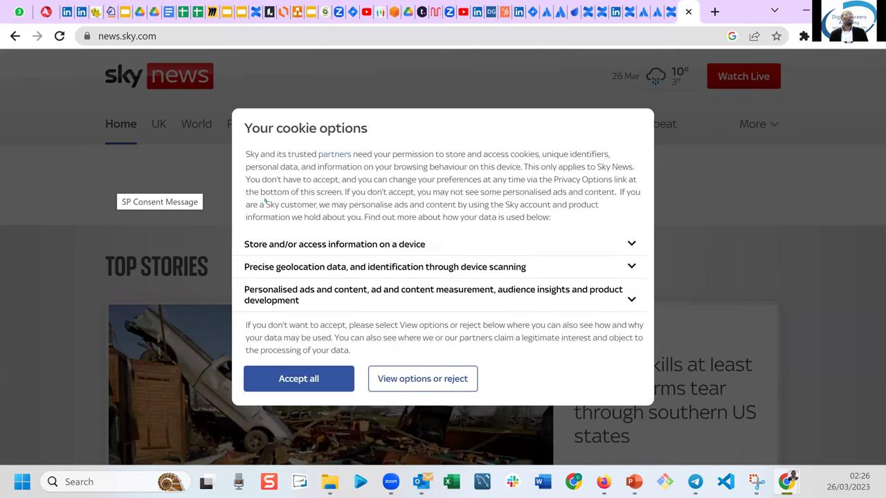
Reject all Sky News cookies, return to the page top and highlight its URL.
click(428, 380)
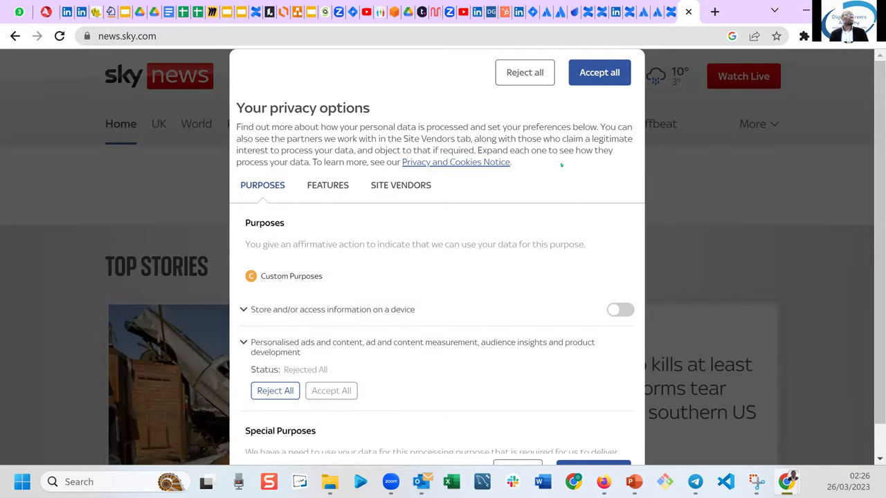
click(523, 75)
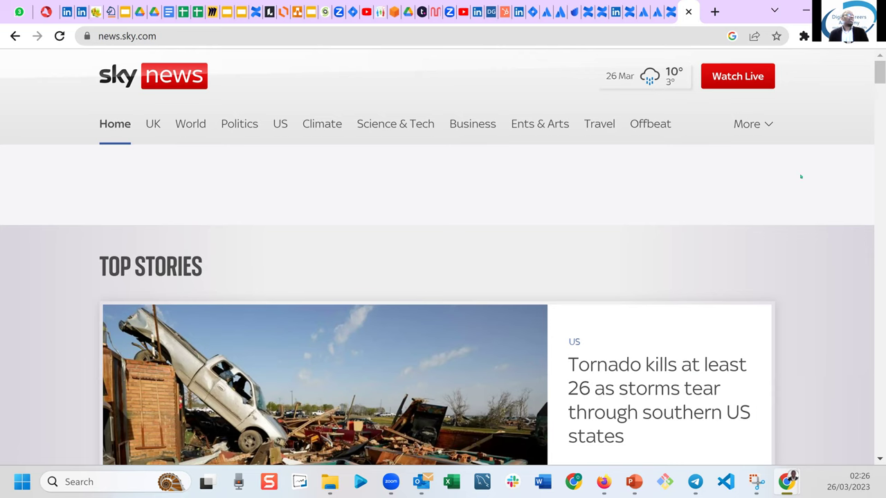
scroll(873, 84, down, 1)
scroll(443, 277, down, 5)
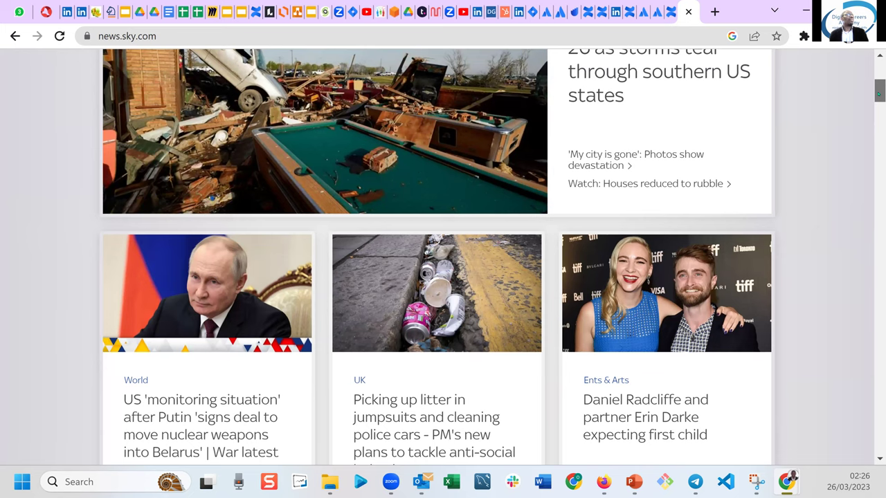
scroll(443, 277, up, 5)
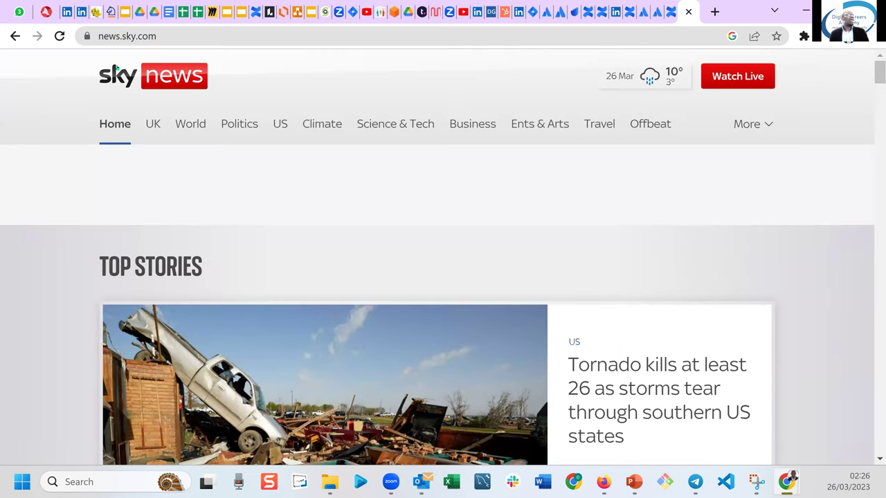
click(115, 36)
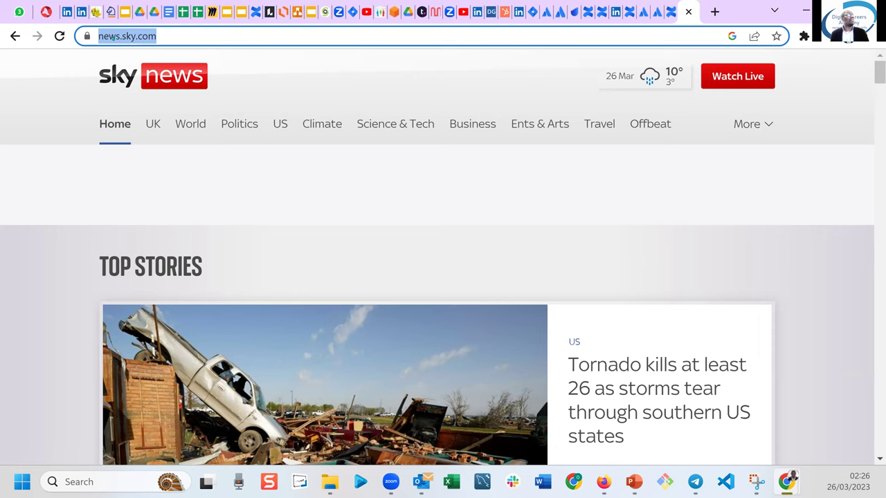
Copy the Sky News web address and return to the Confluence draft.
right_click(112, 38)
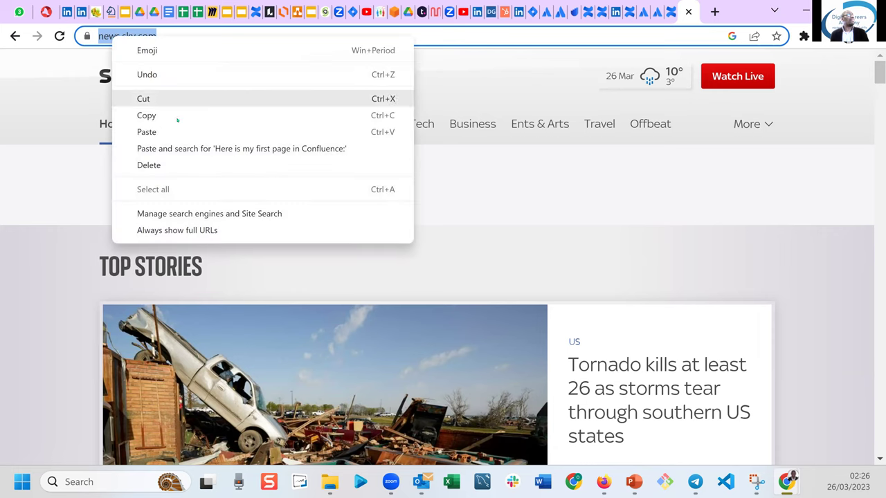
click(147, 115)
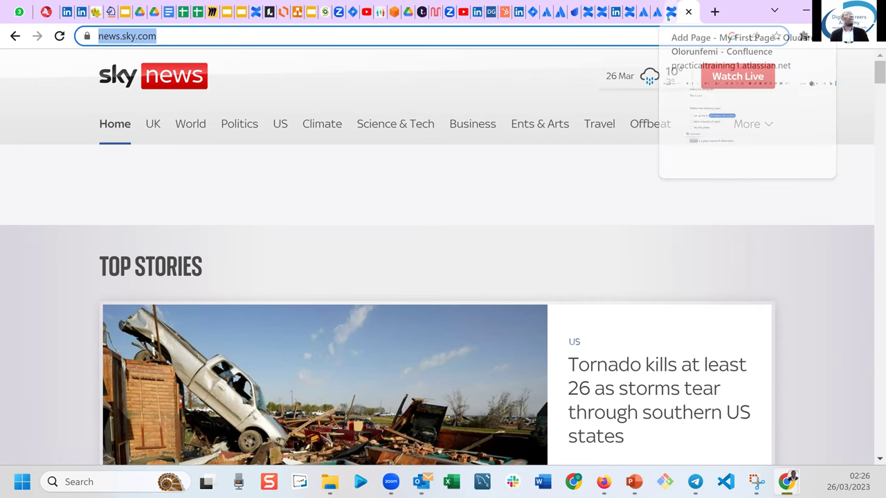
click(669, 11)
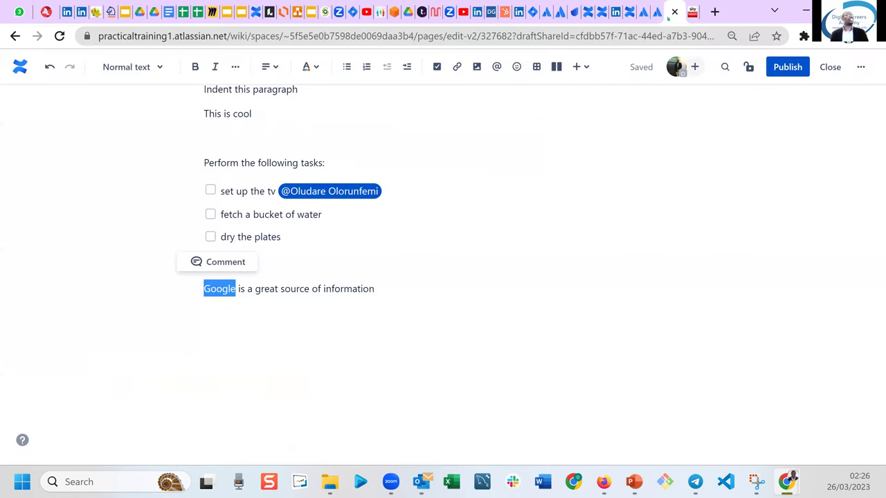
Replace 'Google' with 'Sky News' in the sentence and select 'Sky News'.
click(243, 288)
click(205, 288)
text(Sky News)
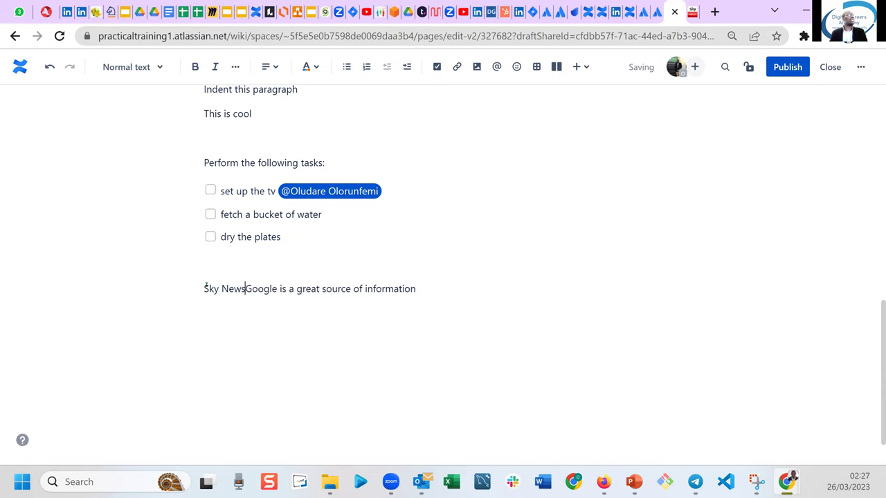
key(Delete)
key(Delete)
key(Delete)
key(Delete)
key(Delete)
key(Delete)
key(Delete)
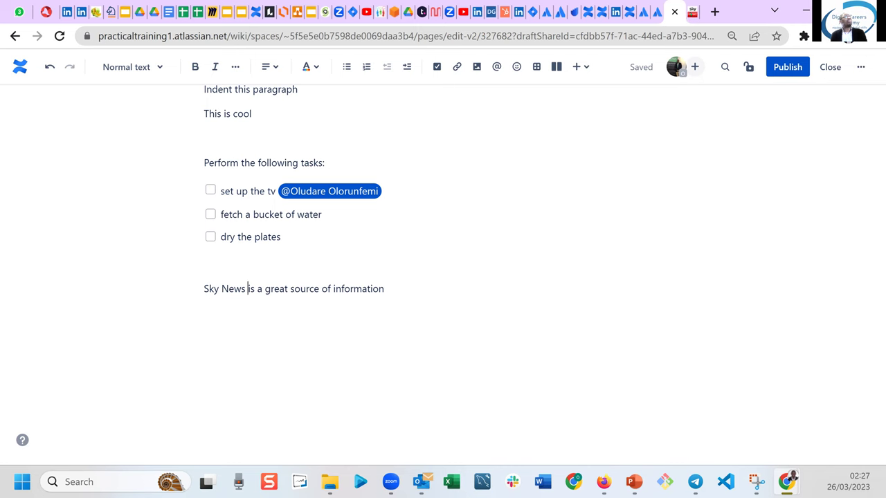
click(692, 12)
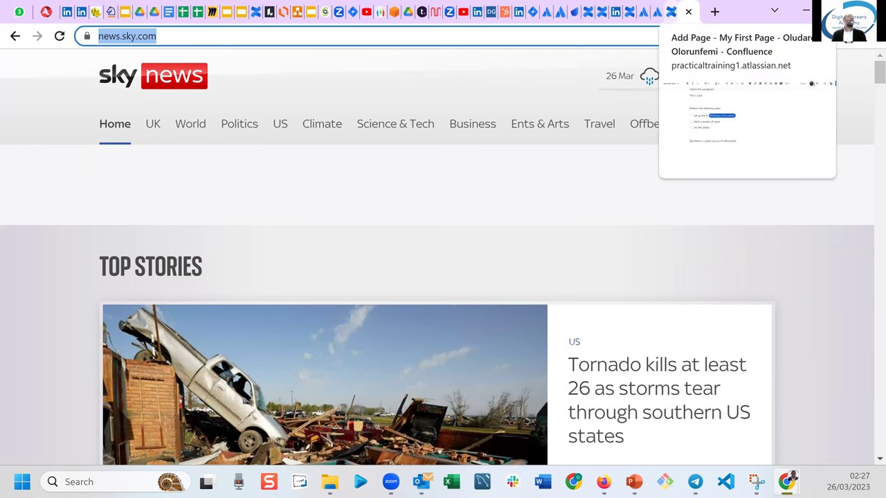
click(670, 12)
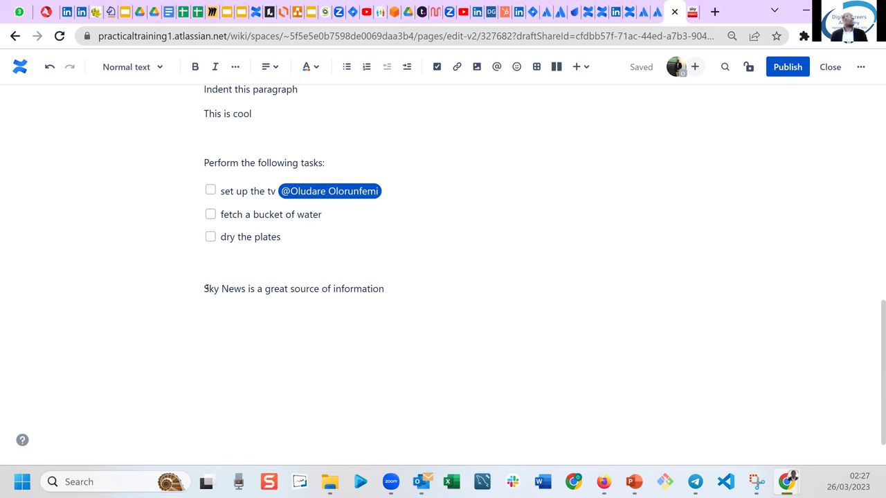
drag(206, 289, 246, 289)
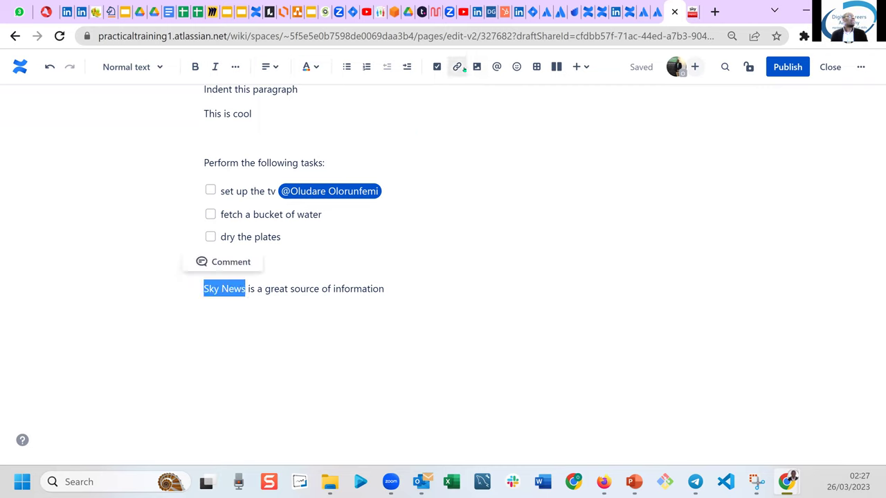
click(456, 67)
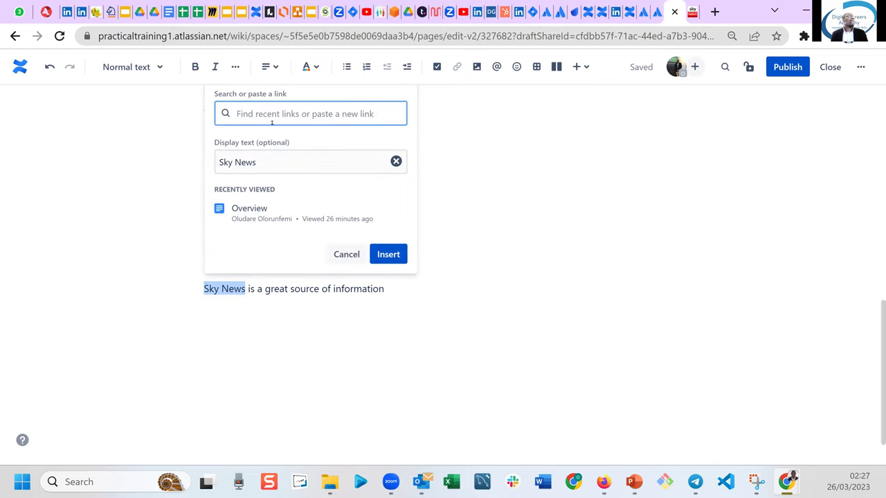
click(694, 13)
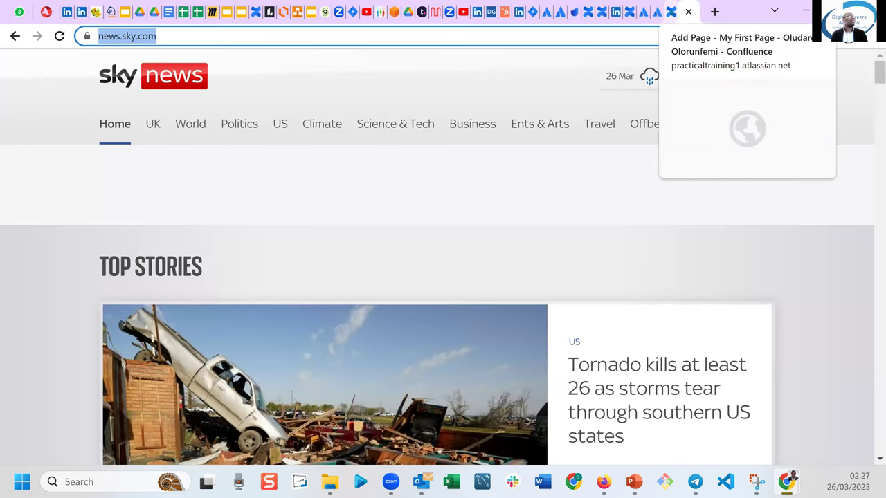
click(671, 14)
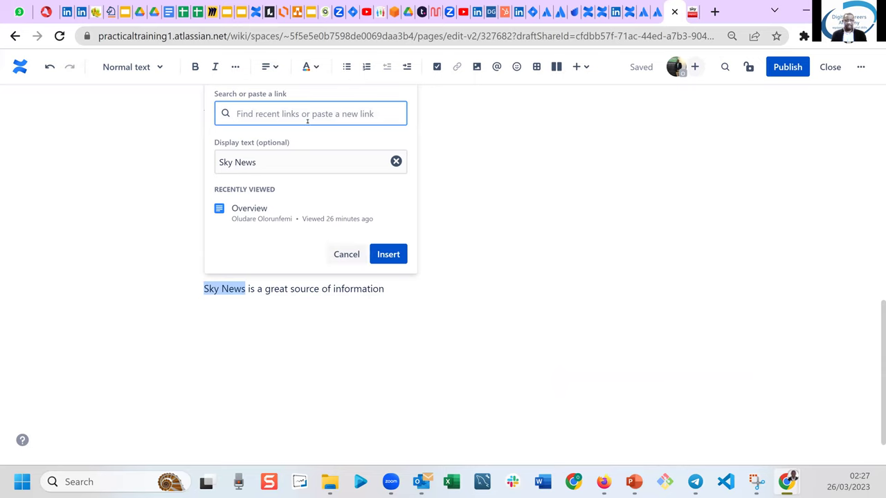
key(ctrl+v)
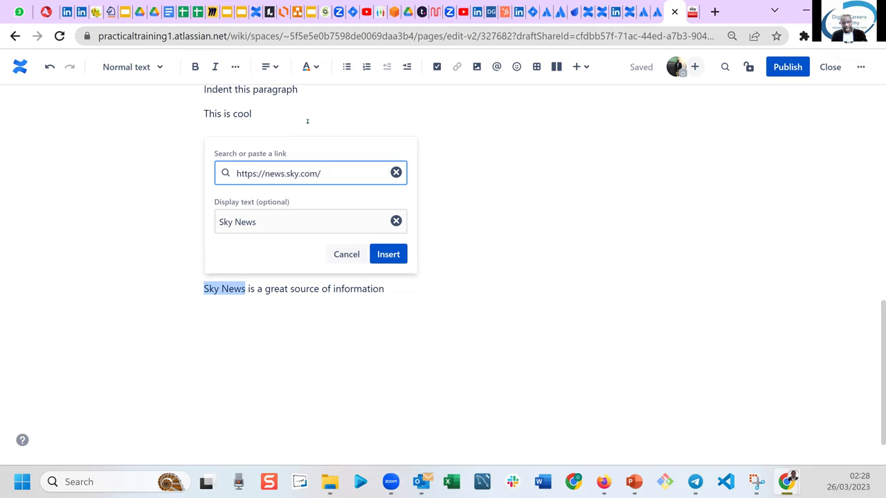
click(389, 254)
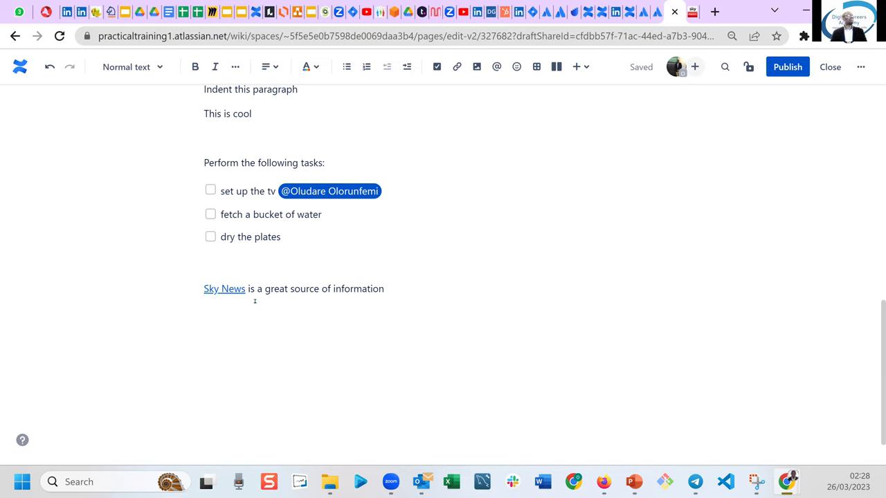
drag(290, 290, 329, 290)
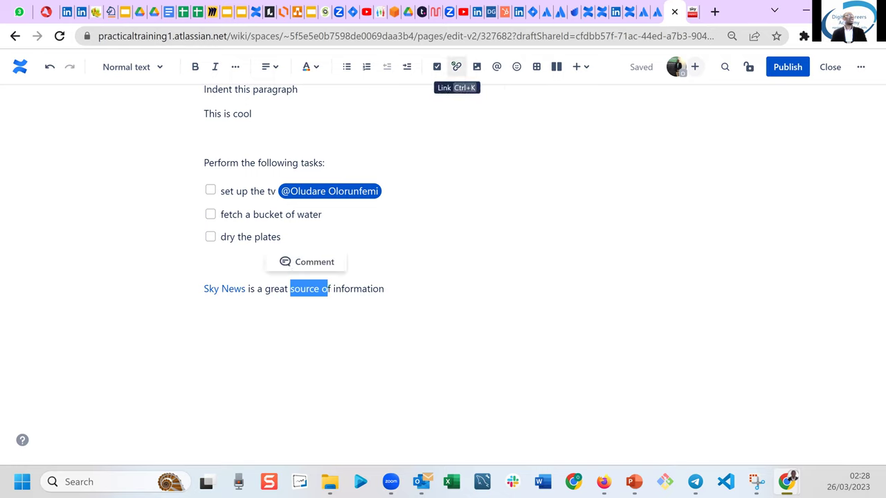
Dismiss the link dialog for 'source of', move to the empty line below, and reopen the Sky News tab.
click(456, 66)
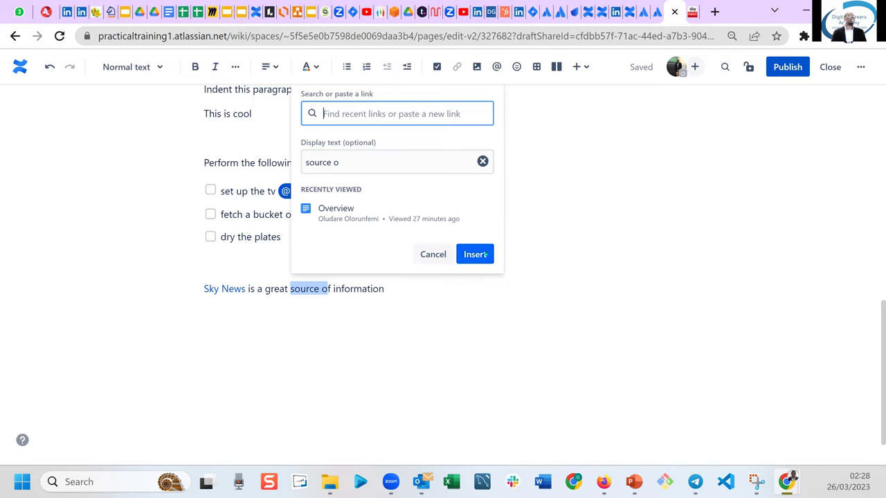
click(573, 220)
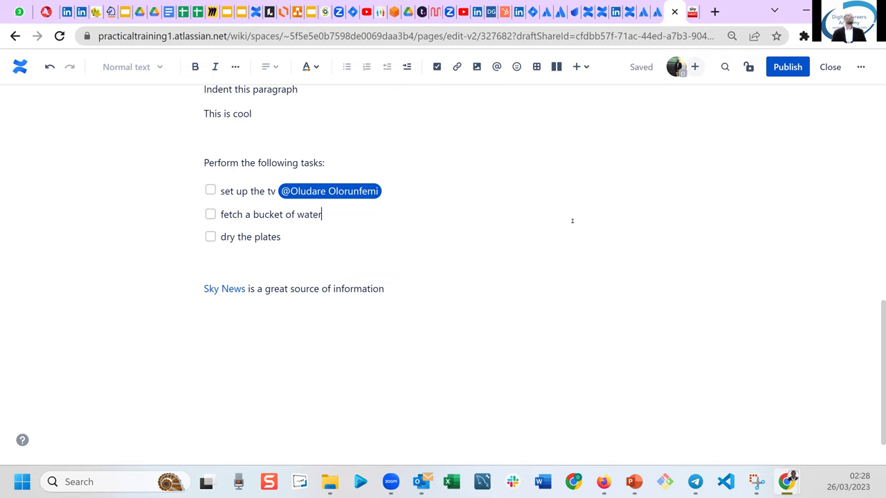
click(364, 322)
key(BackSpace)
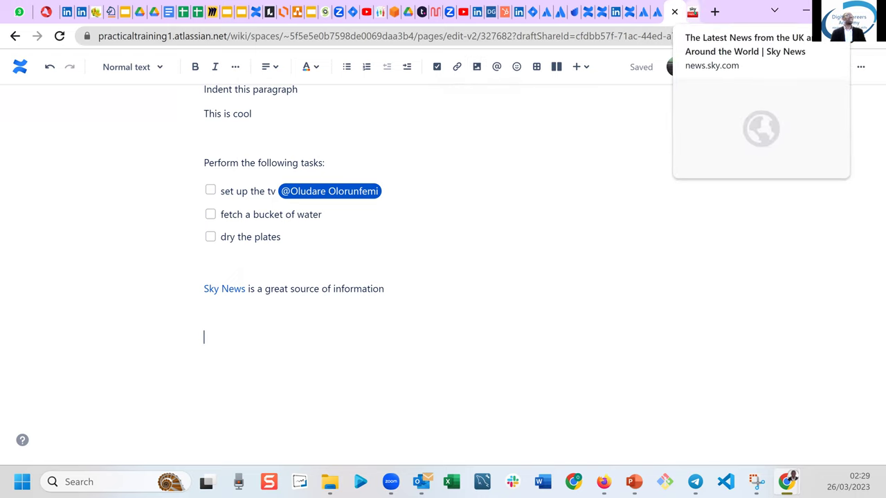
click(692, 12)
Scroll down the news.sky.com homepage to the Features stories, such as the councils analysis.
click(877, 75)
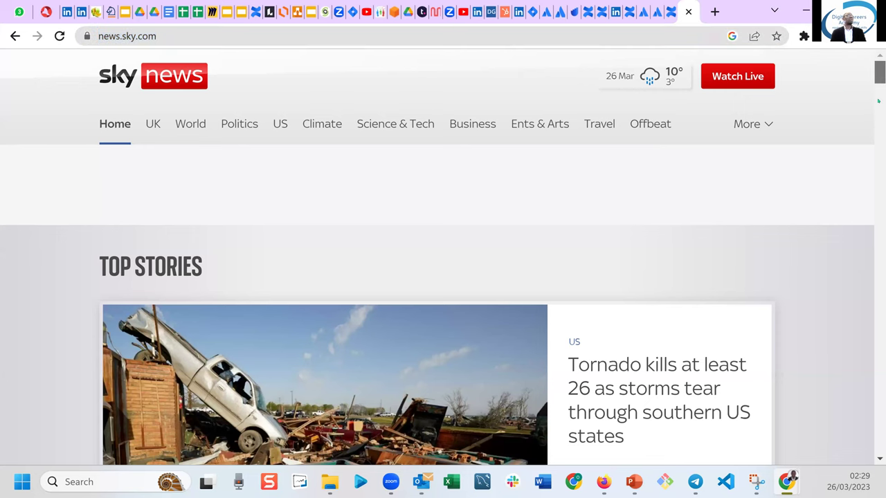
drag(877, 75, 879, 123)
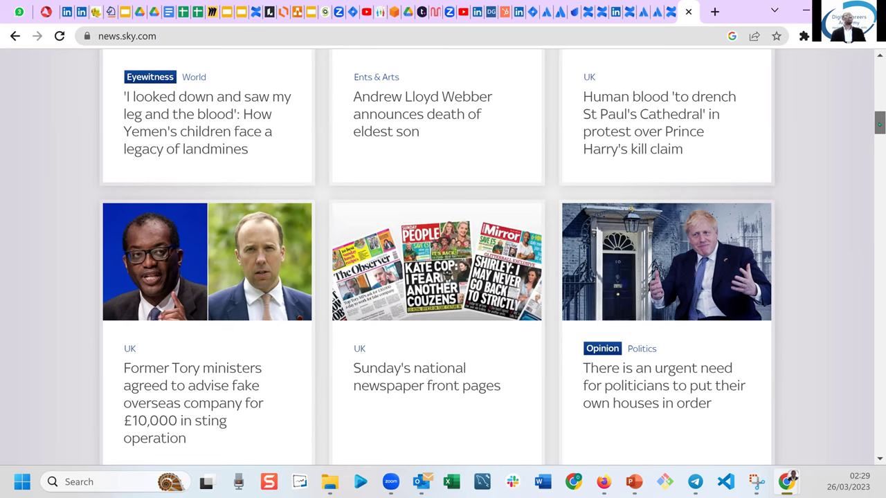
scroll(492, 263, down, 1)
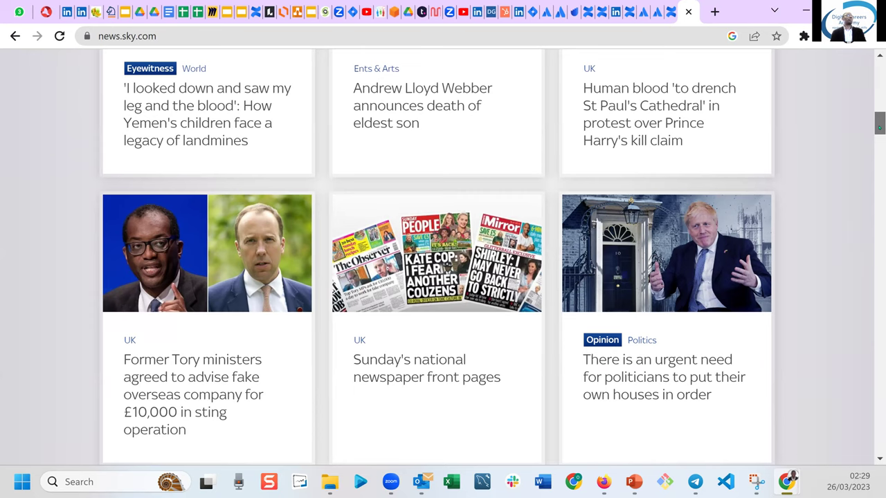
scroll(443, 263, down, 2)
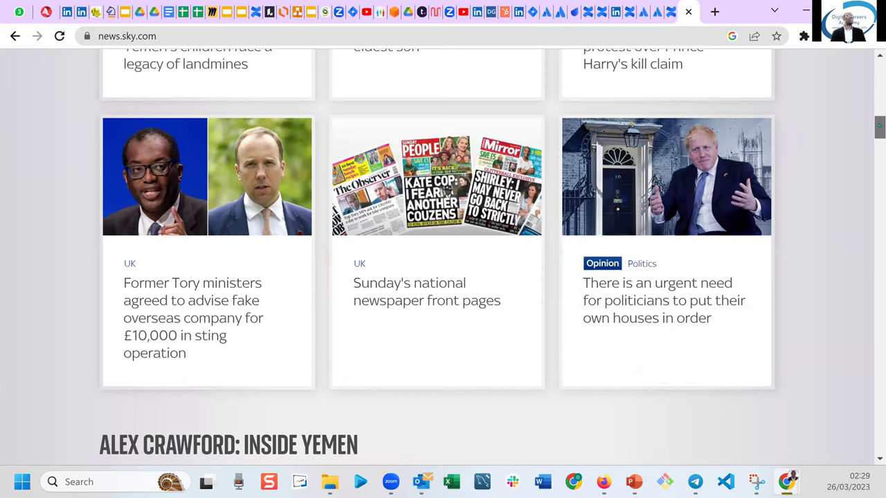
scroll(879, 148, down, 6)
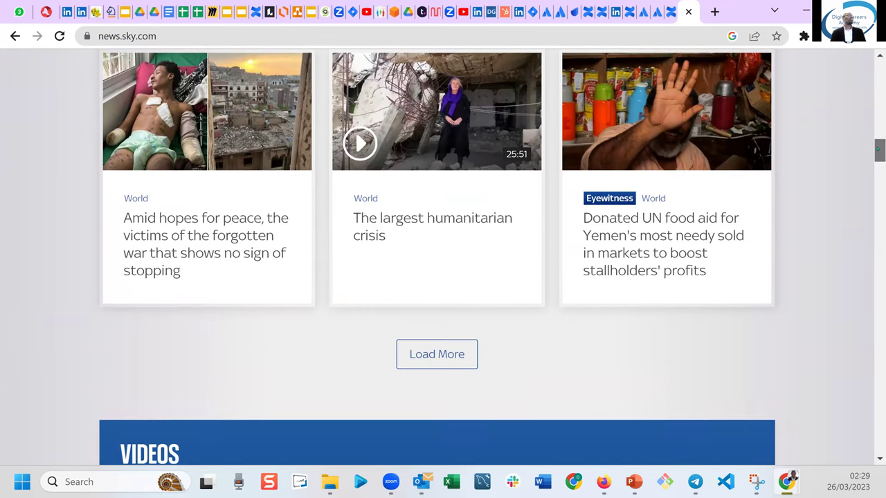
drag(877, 158, 879, 209)
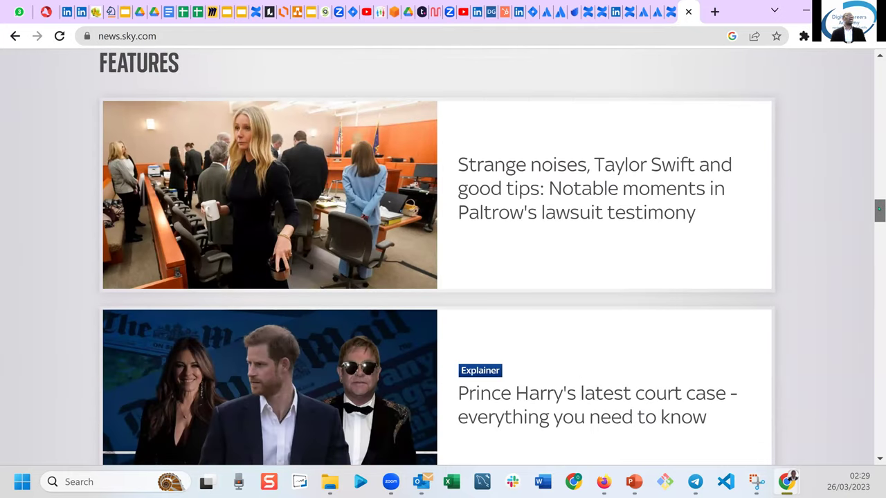
drag(879, 210, 879, 220)
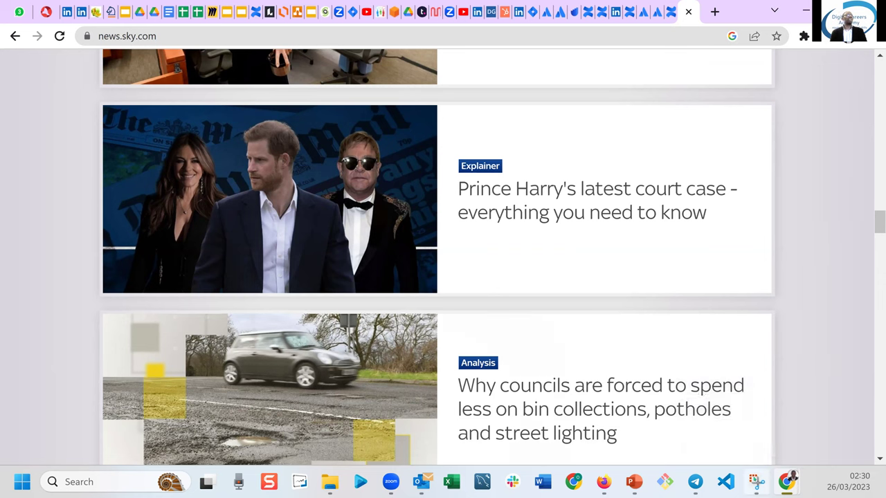
mouse_move(756, 482)
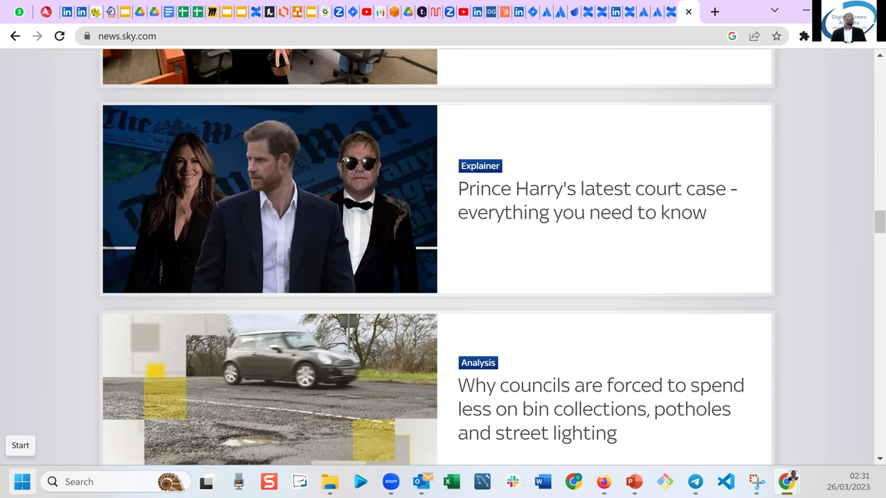
Search the Start menu for 'snip' to find Snipping Tool.
click(23, 482)
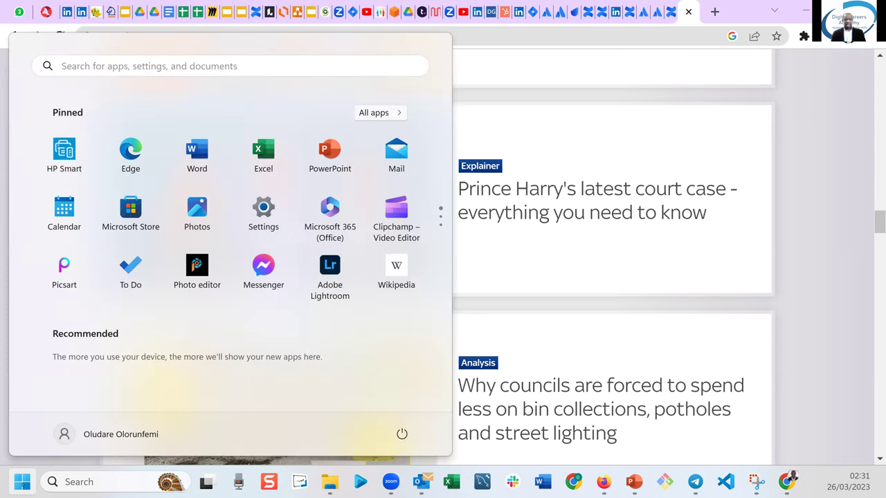
click(22, 482)
click(22, 481)
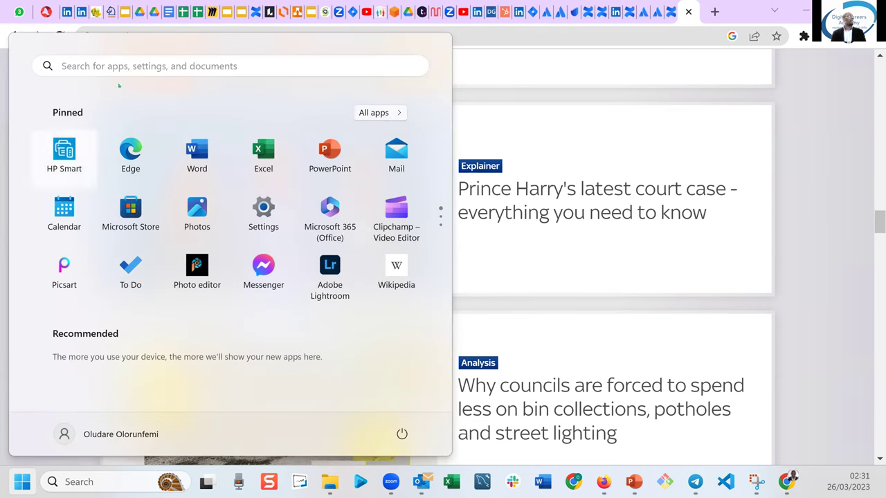
click(113, 70)
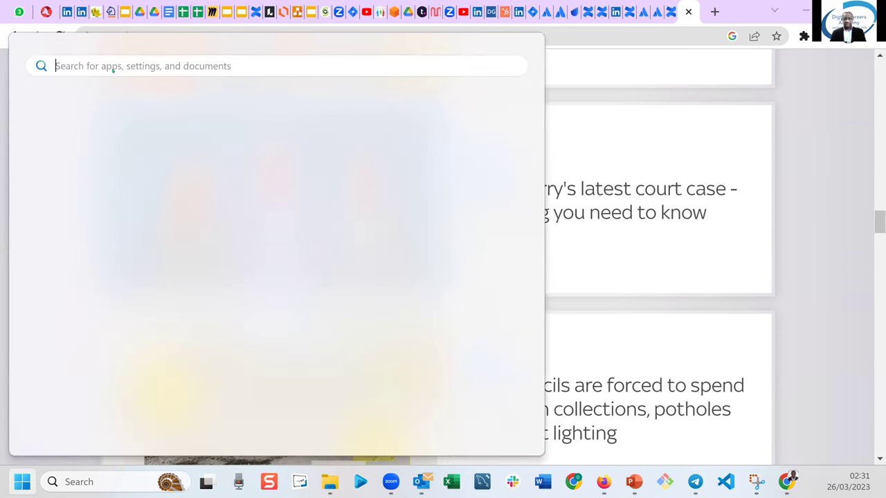
text(snip)
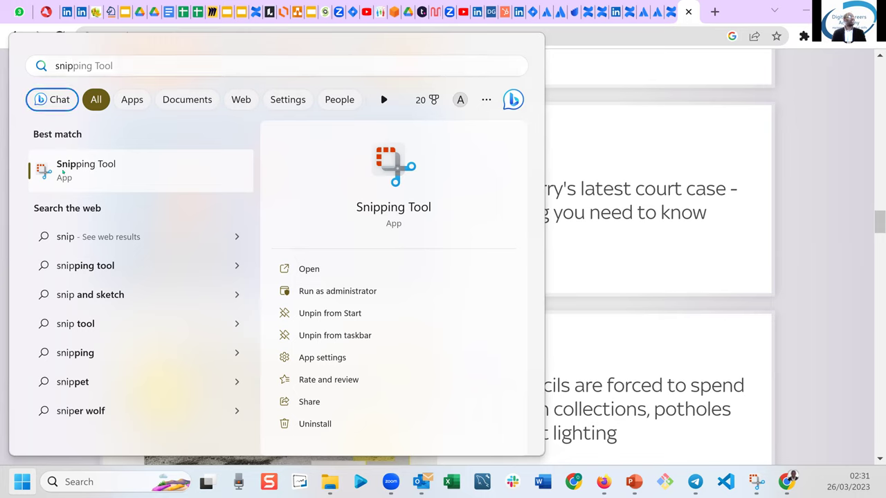
Unpin Snipping Tool from the taskbar, then pin it back again.
right_click(63, 175)
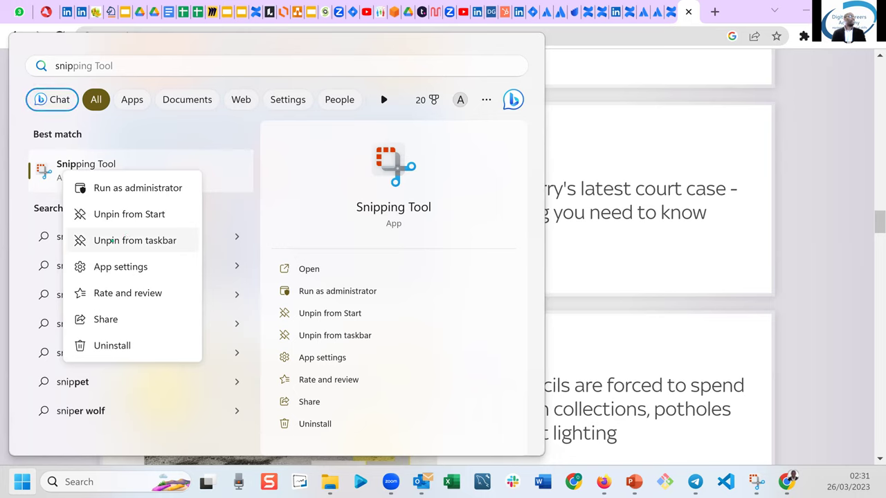
click(112, 241)
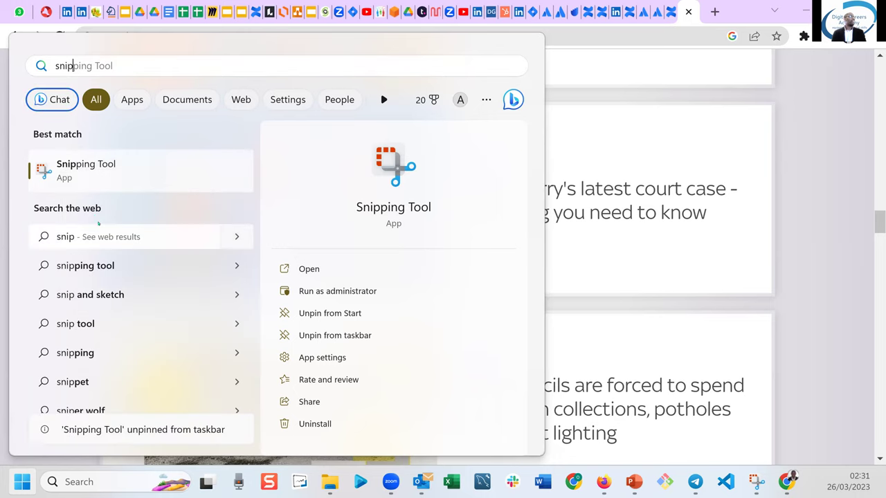
right_click(76, 173)
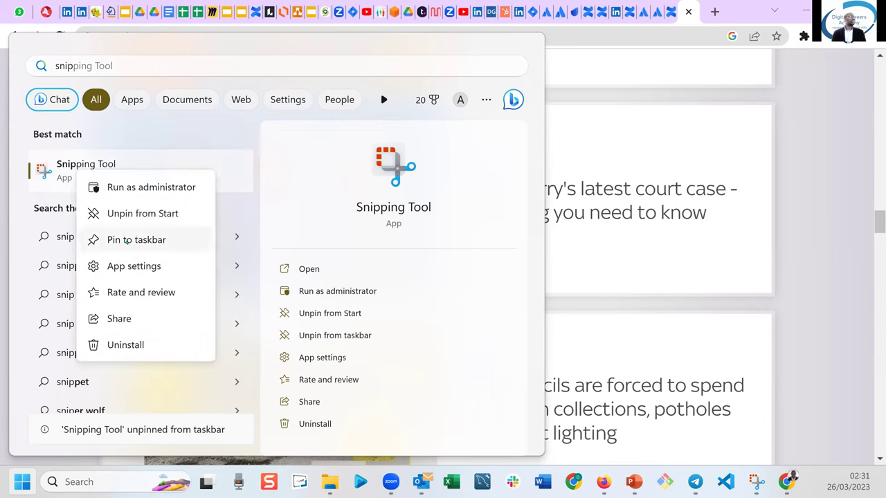
click(127, 241)
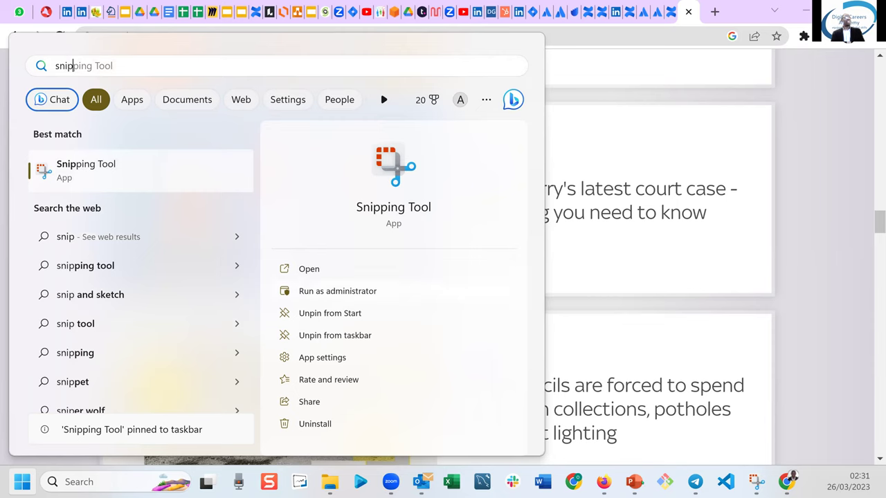
mouse_move(756, 483)
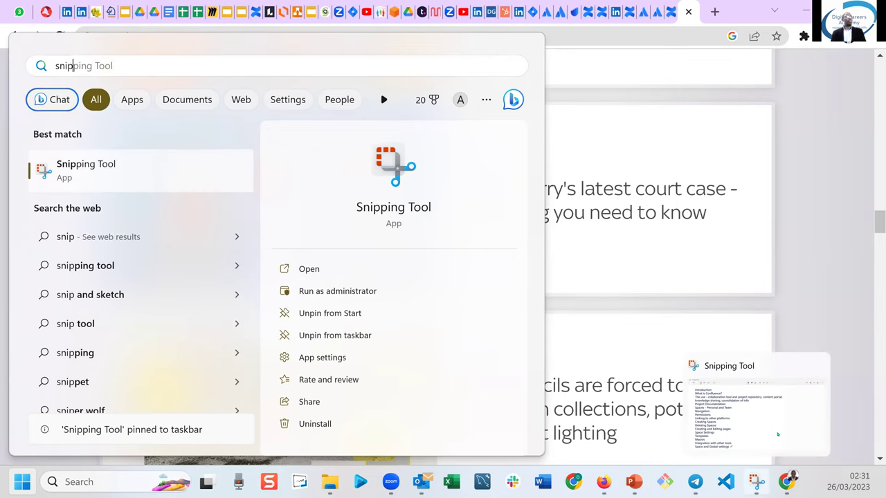
Dismiss the Start search to show the Sky News page, then reopen the Start menu.
click(809, 334)
mouse_move(756, 482)
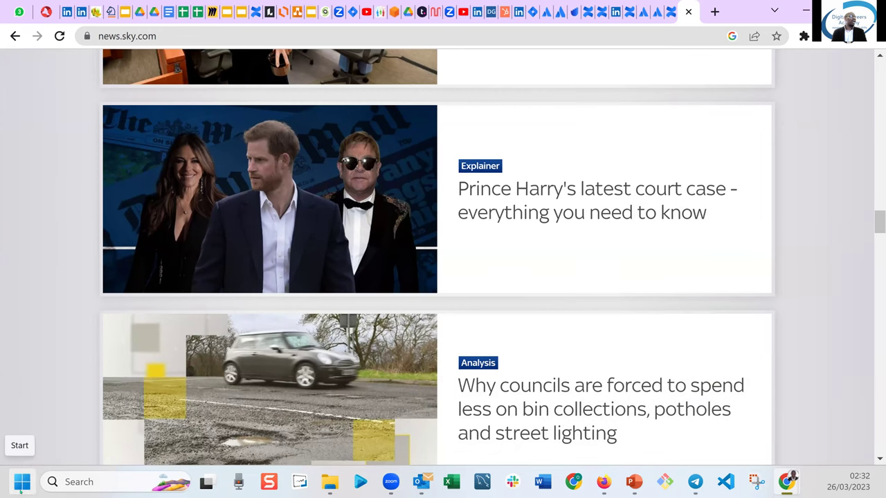
click(22, 483)
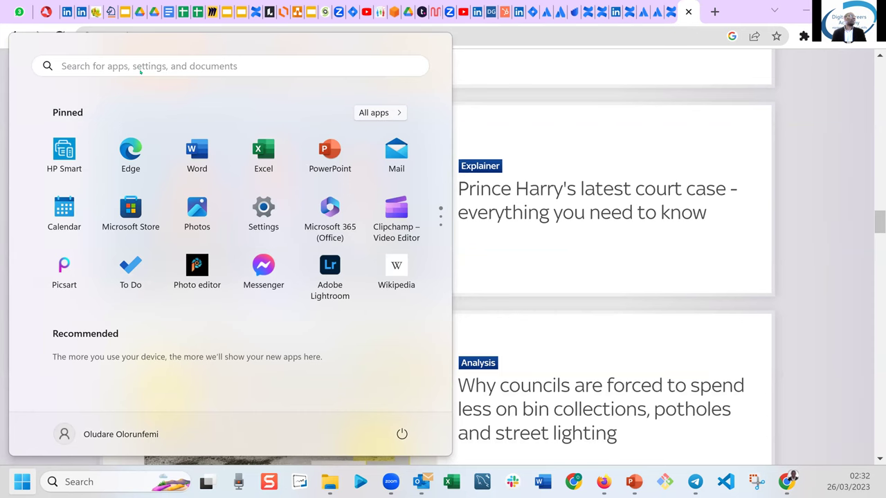
Search 'snip' in Start and launch Snipping Tool.
click(140, 72)
text(snip)
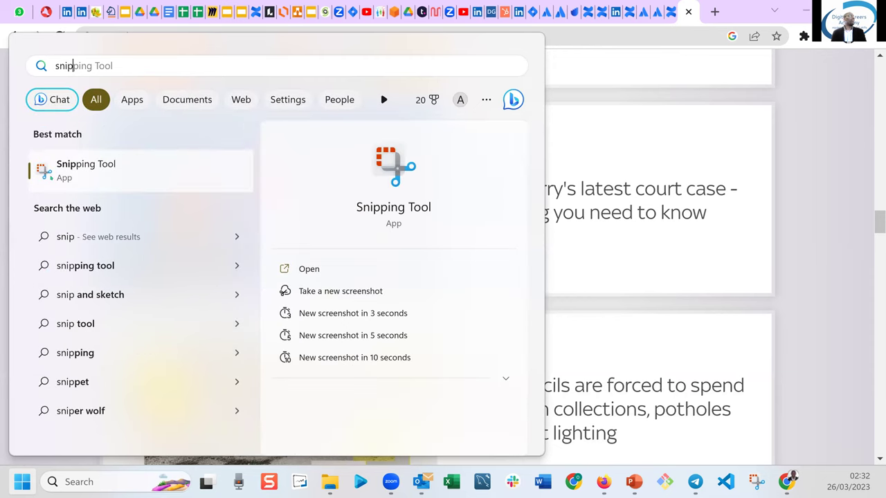
click(55, 173)
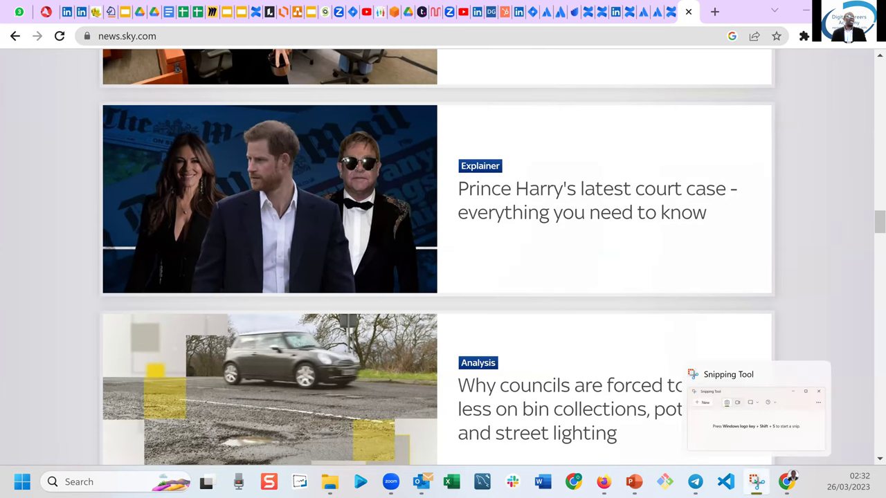
From its taskbar icon, unpin Snipping Tool and then pin it back.
right_click(757, 481)
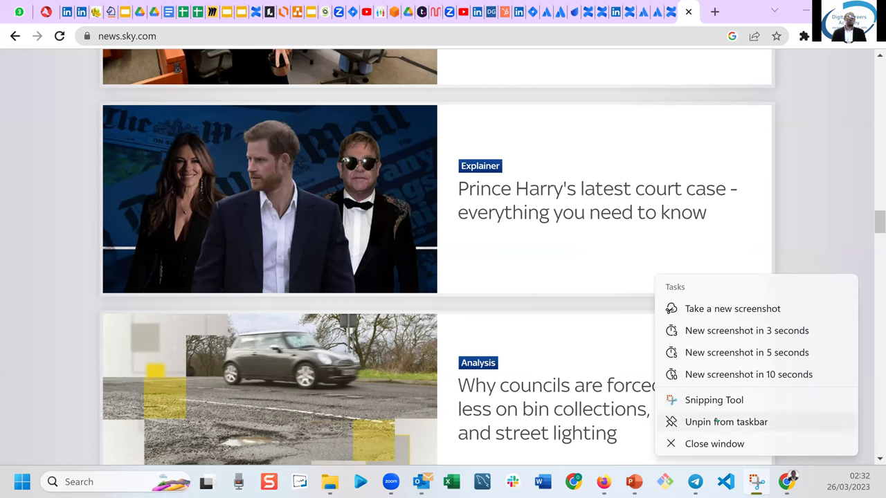
click(716, 422)
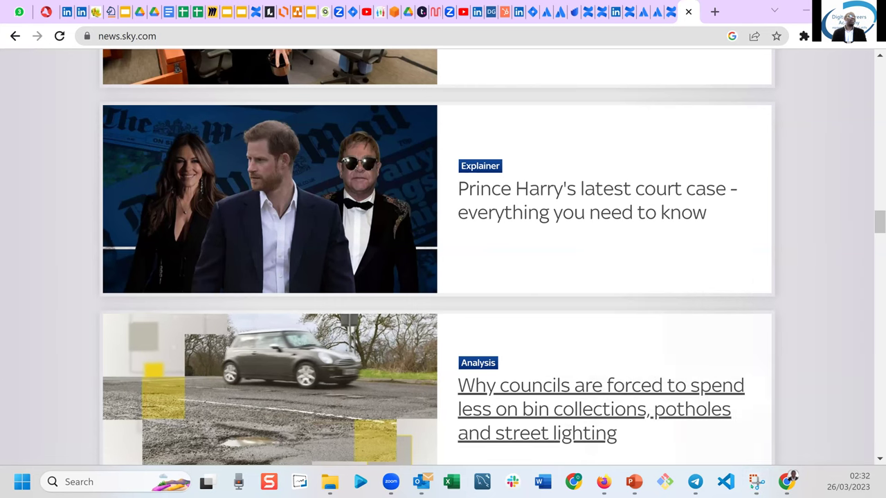
right_click(757, 481)
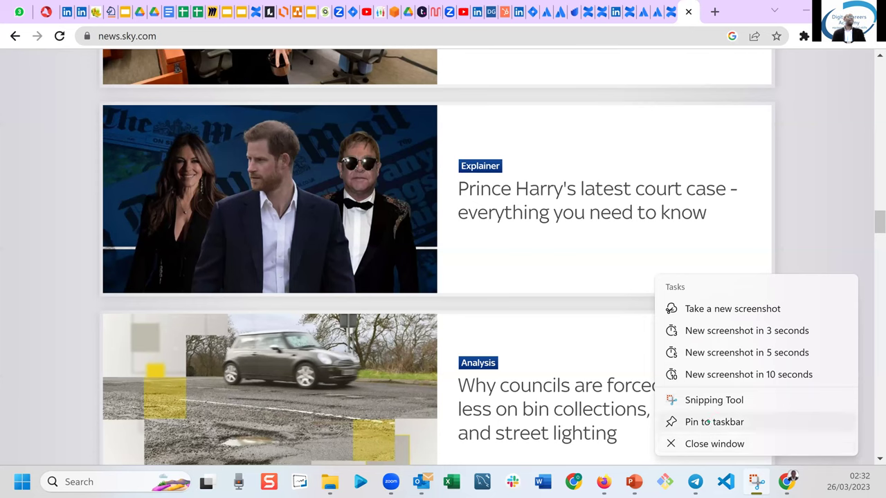
click(708, 421)
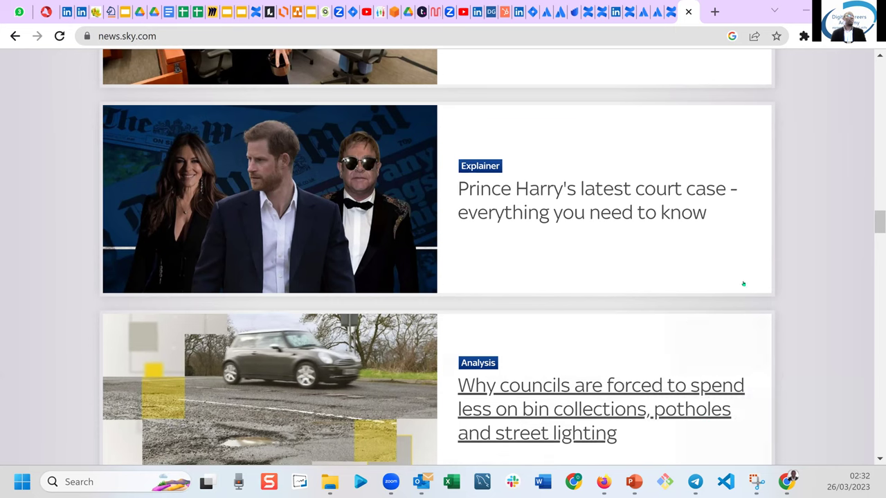
Search Google for 'jaguar jeep' and switch to image results.
click(133, 38)
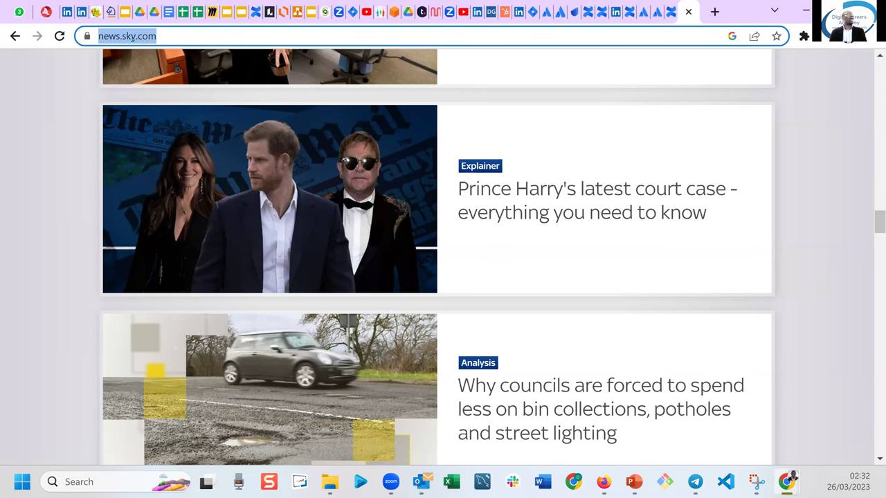
text(j)
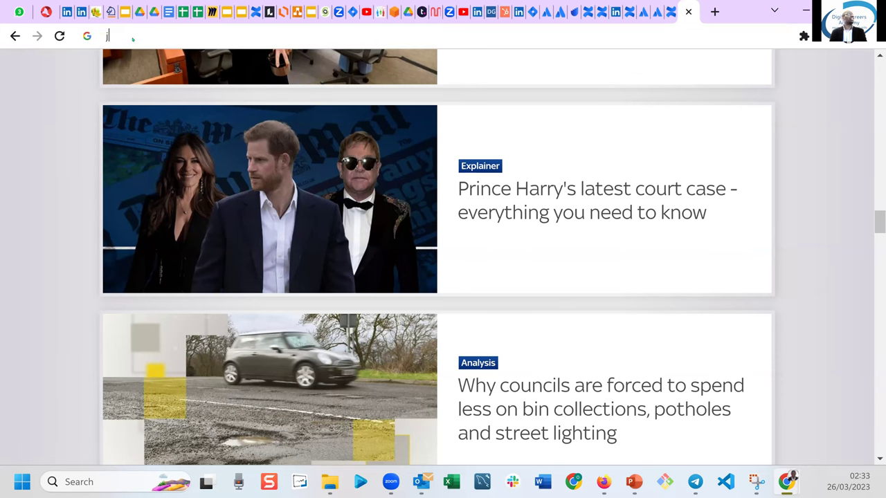
text(aguar)
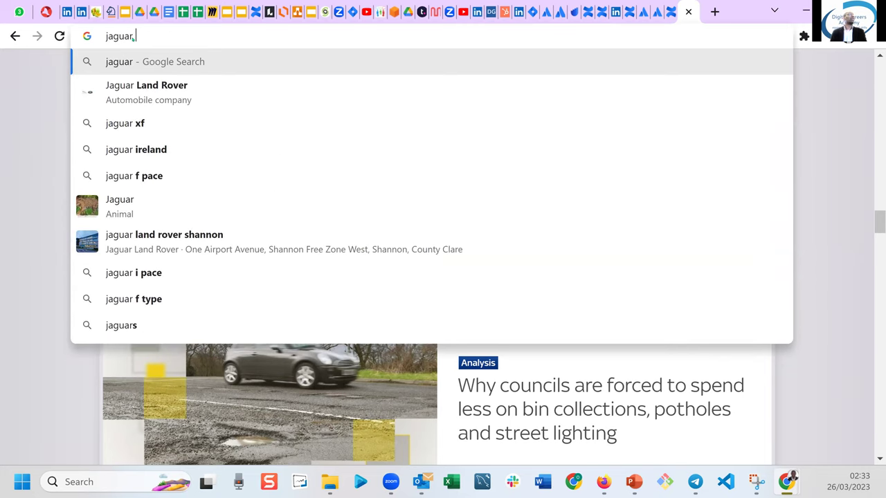
text( jeep)
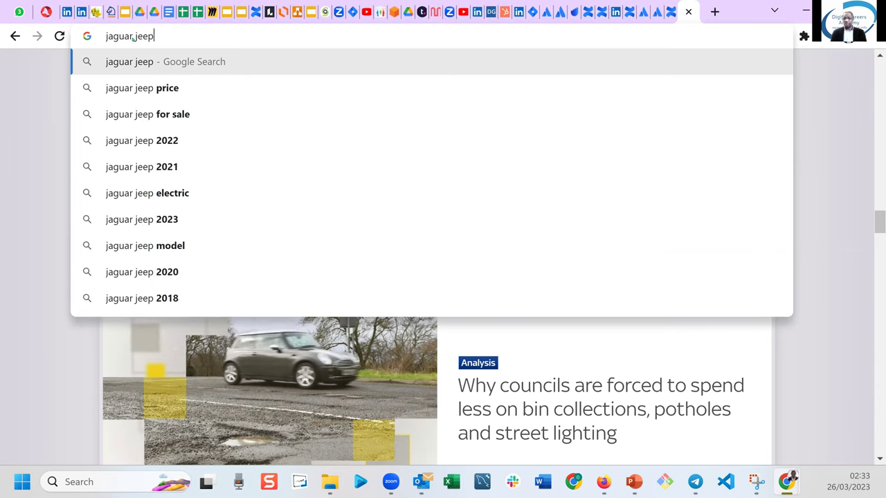
key(Return)
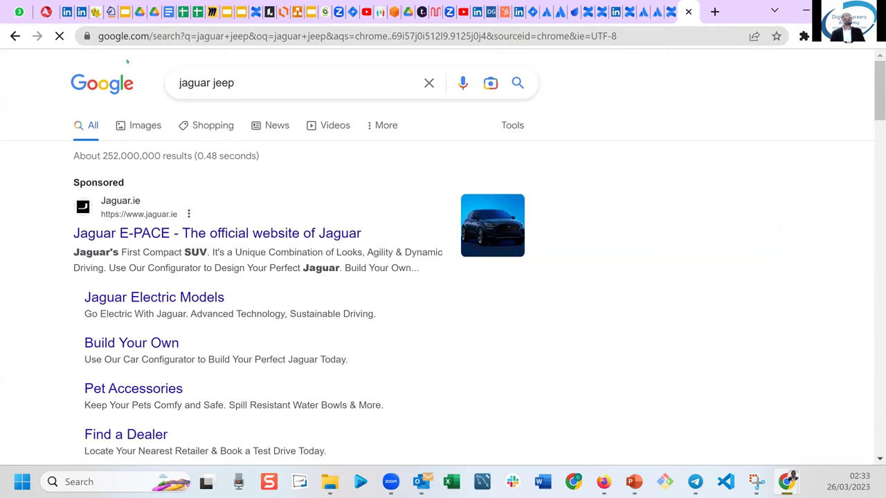
click(144, 127)
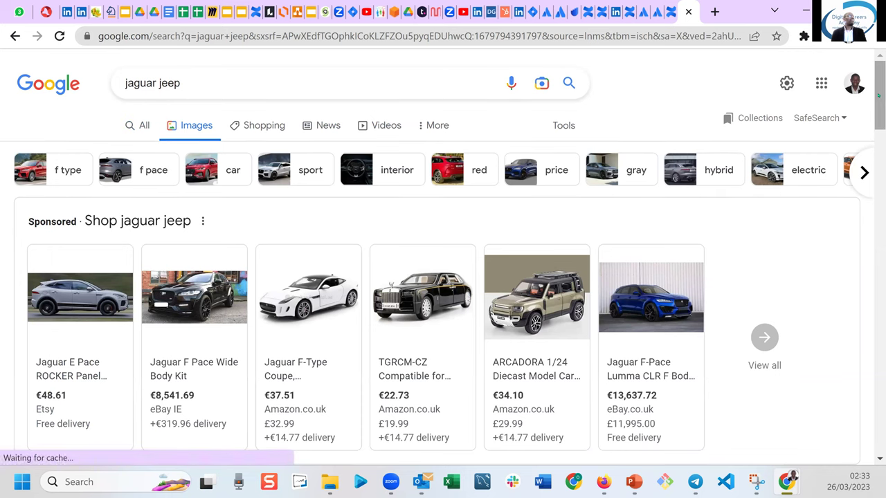
Scroll to the red Jaguar SUV photo and bring up the Snipping Tool window.
scroll(877, 121, down, 1)
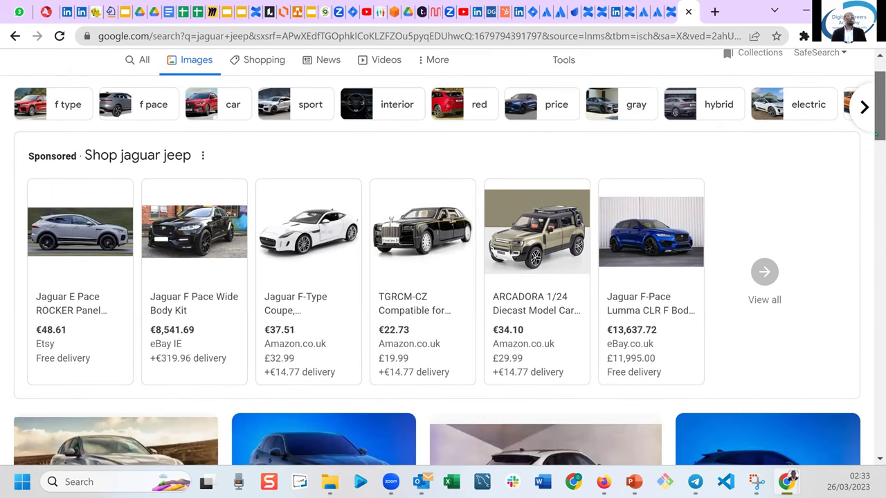
scroll(877, 121, down, 3)
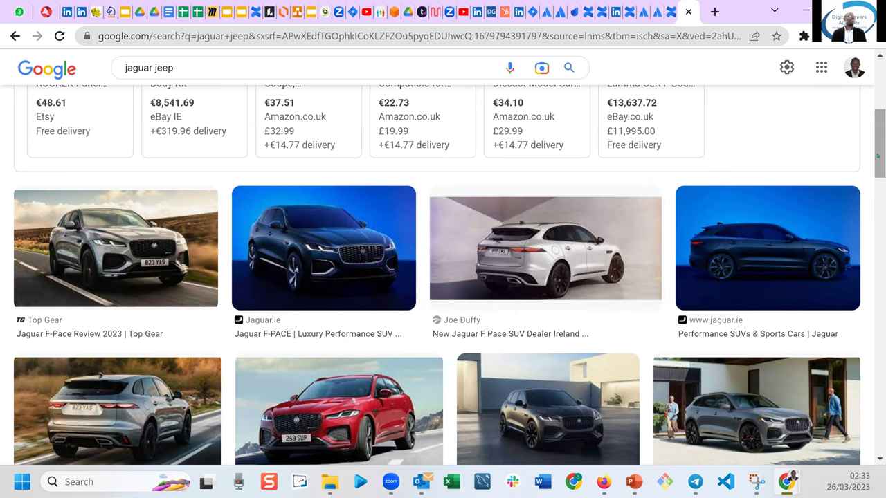
drag(876, 156, 878, 176)
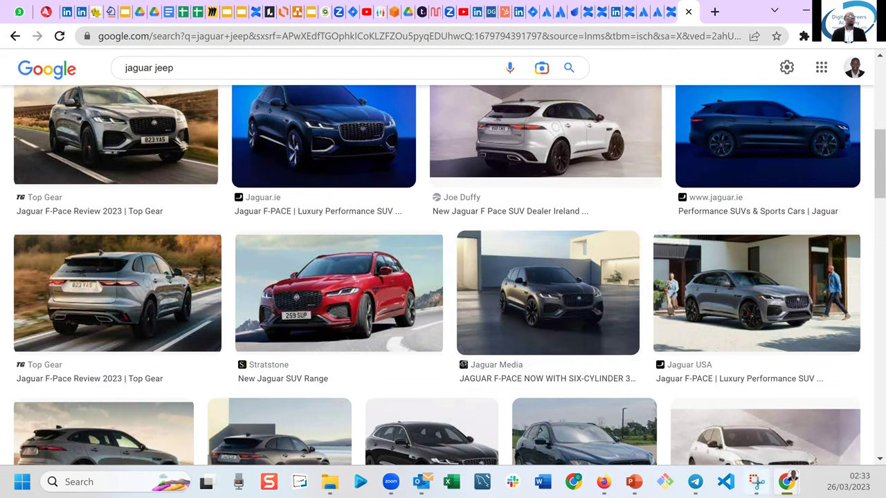
mouse_move(756, 483)
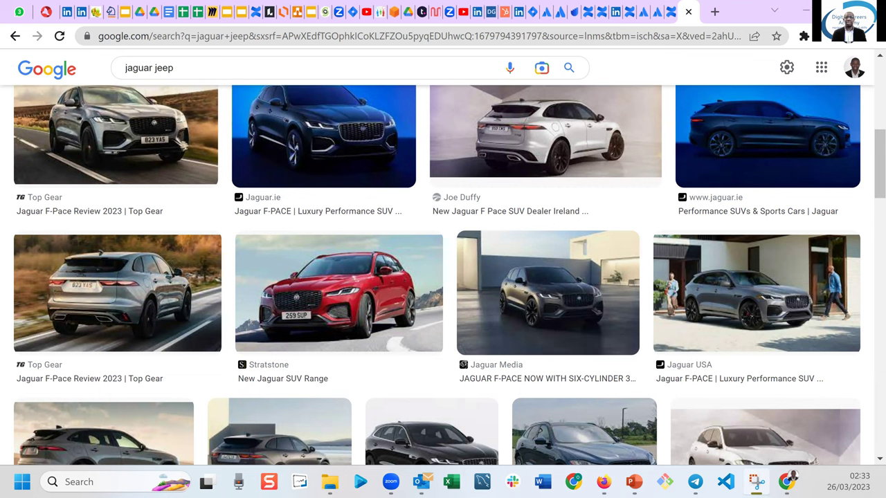
key(alt+Tab)
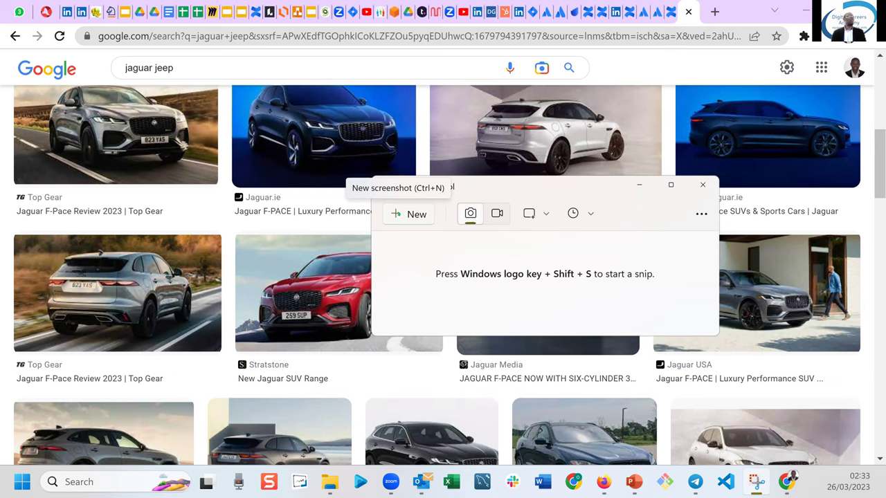
Snip the red Jaguar SUV thumbnail, redoing the capture to tighten its edges.
click(399, 213)
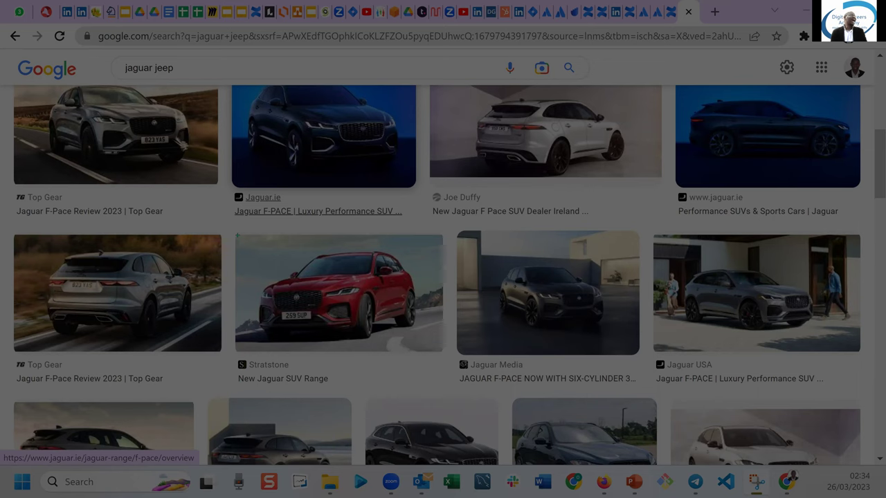
drag(236, 233, 443, 351)
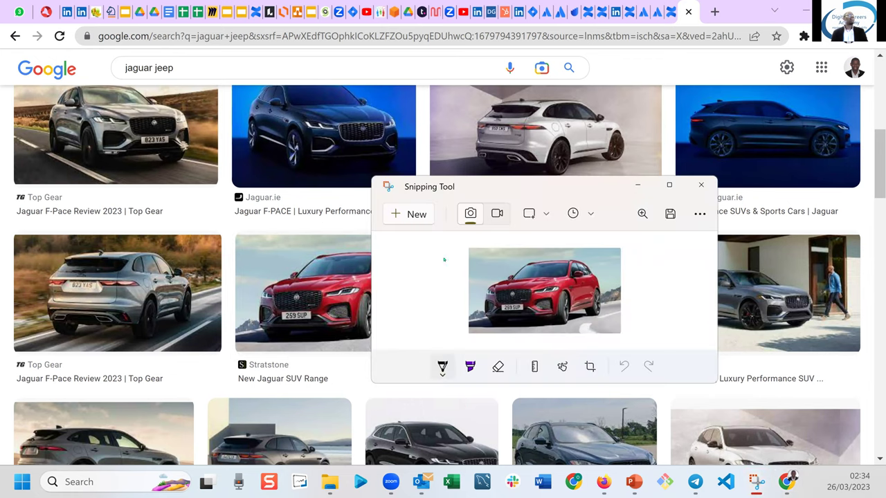
click(406, 213)
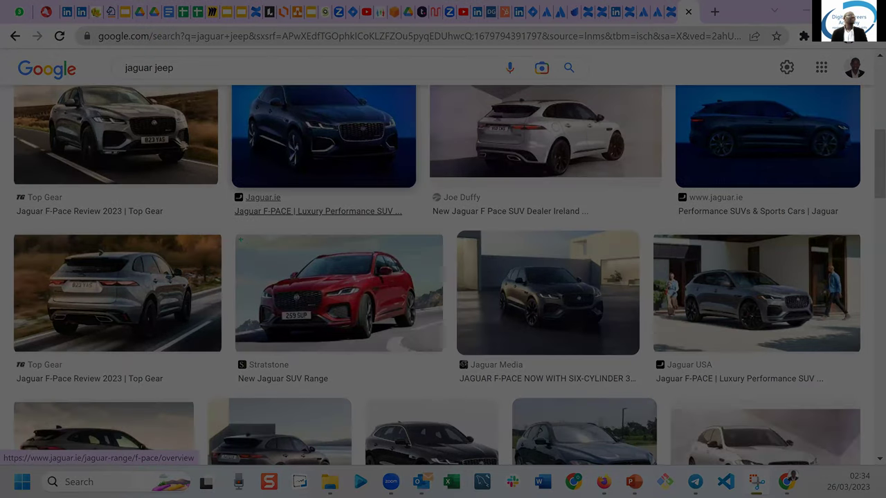
drag(240, 239, 443, 348)
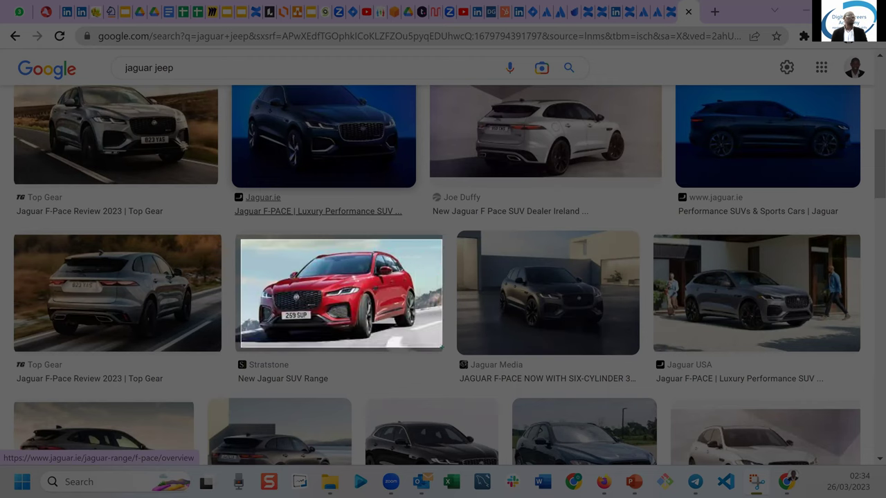
drag(442, 348, 442, 348)
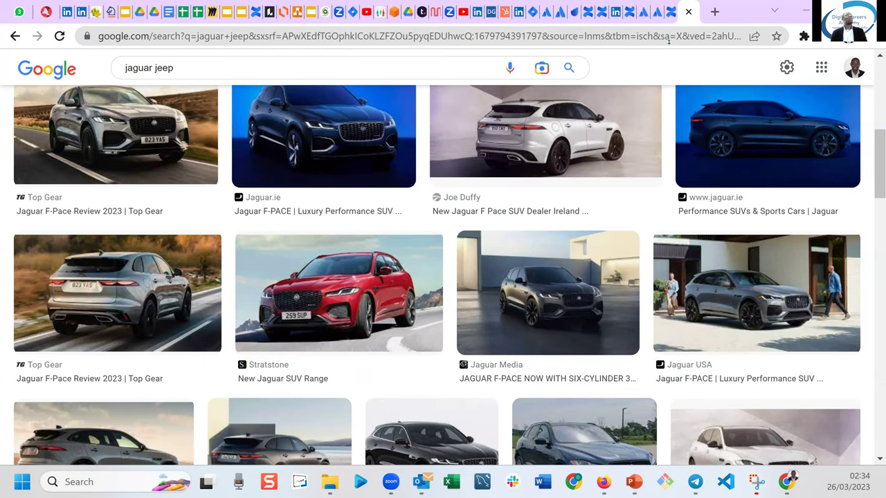
In the Confluence draft, type 'To add an image:' and paste the red Jaguar snip below.
click(668, 13)
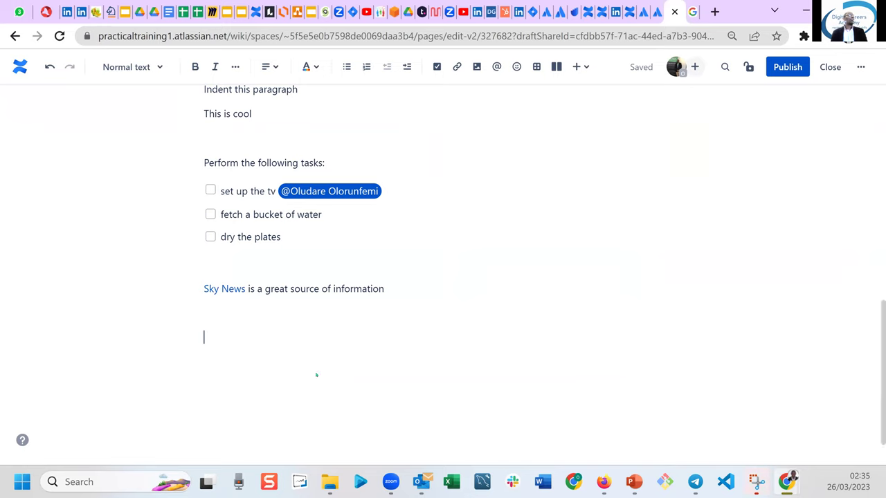
text(T)
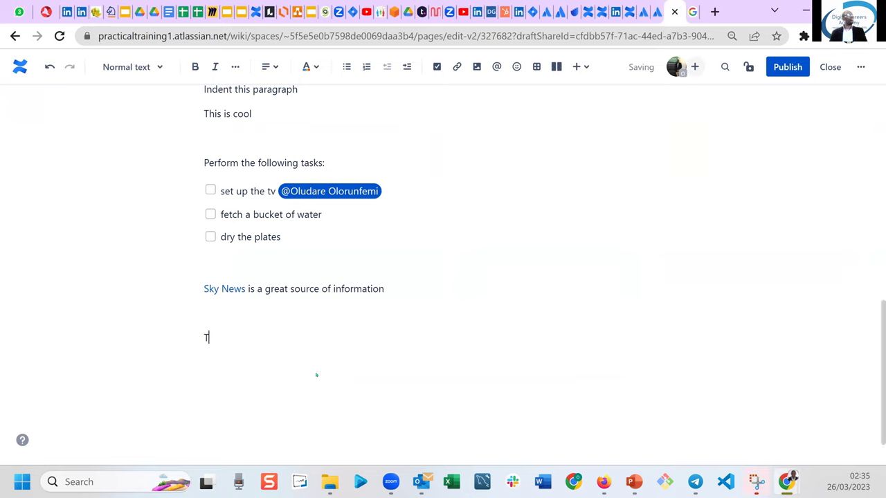
text(o add an image)
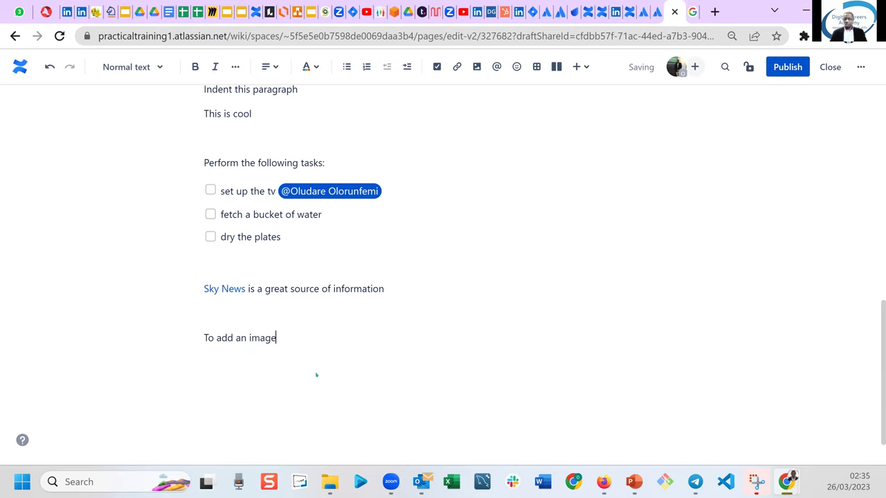
text(:)
key(Return)
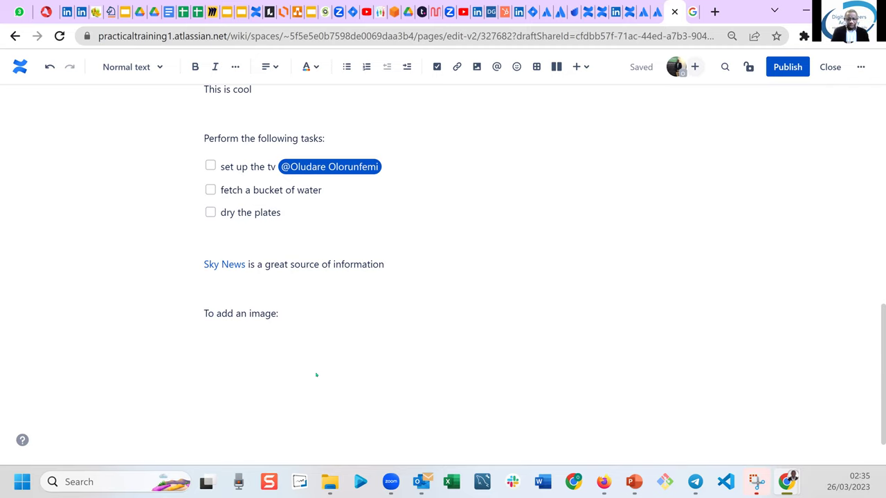
key(ctrl+v)
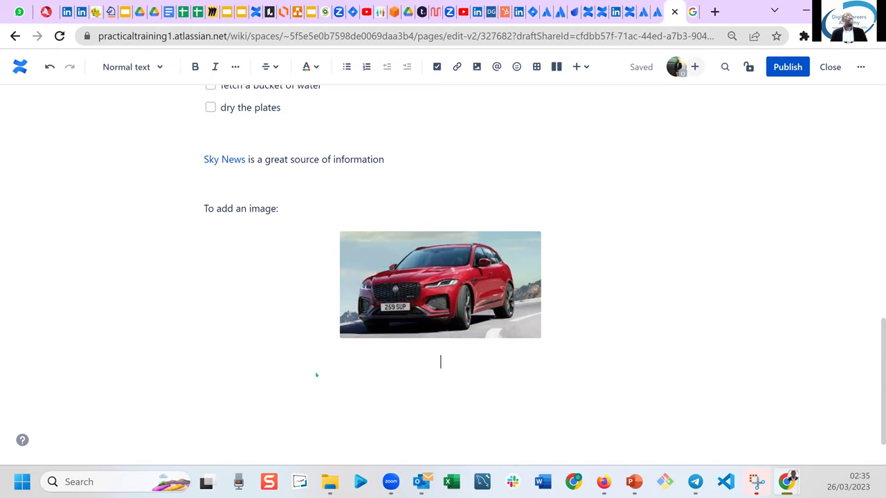
scroll(316, 375, down, 1)
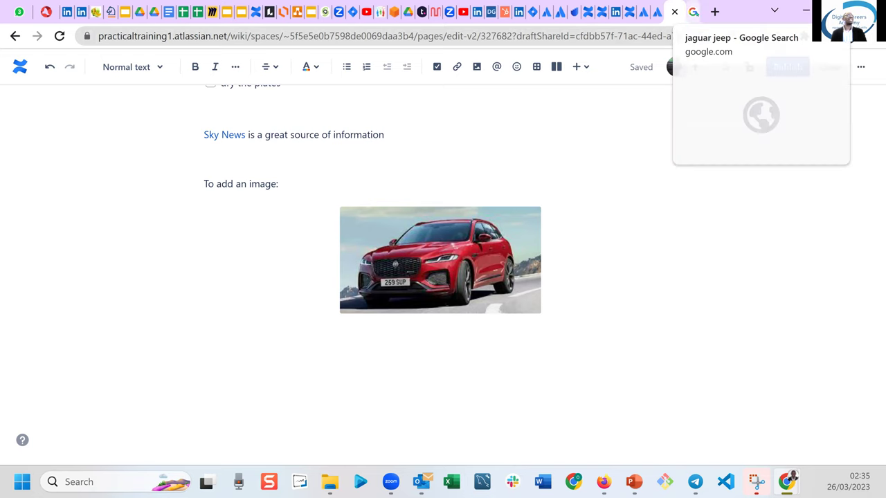
Save the white Jaguar image from the results to Downloads as 'car ashcolor'.
click(693, 12)
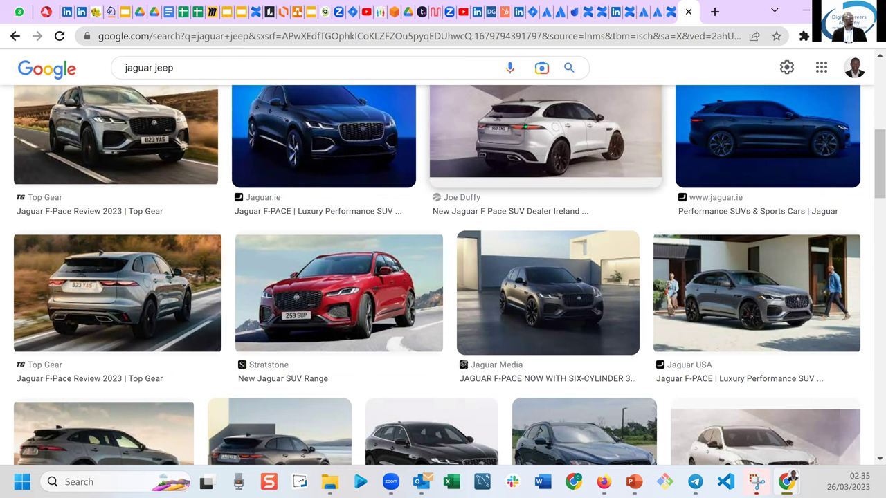
right_click(525, 125)
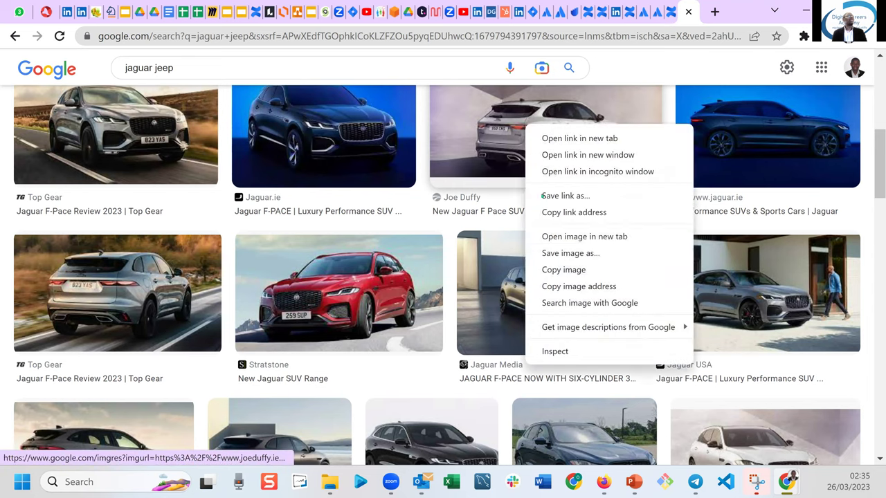
click(589, 253)
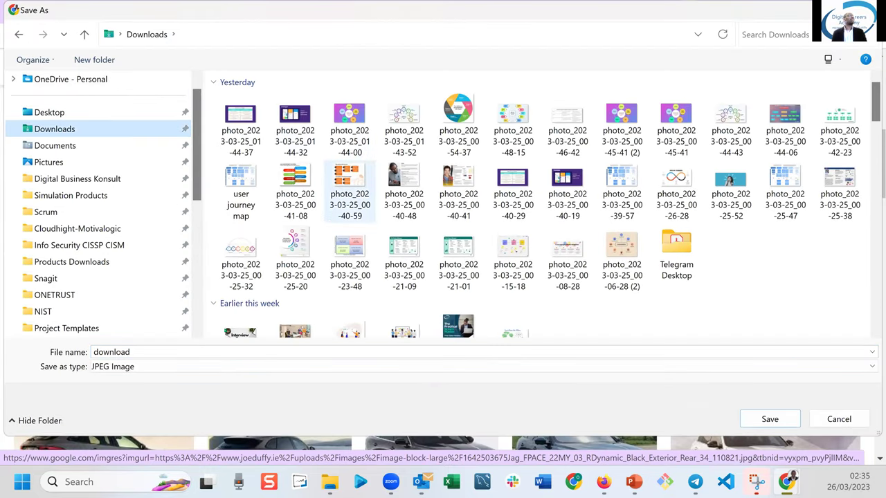
click(148, 351)
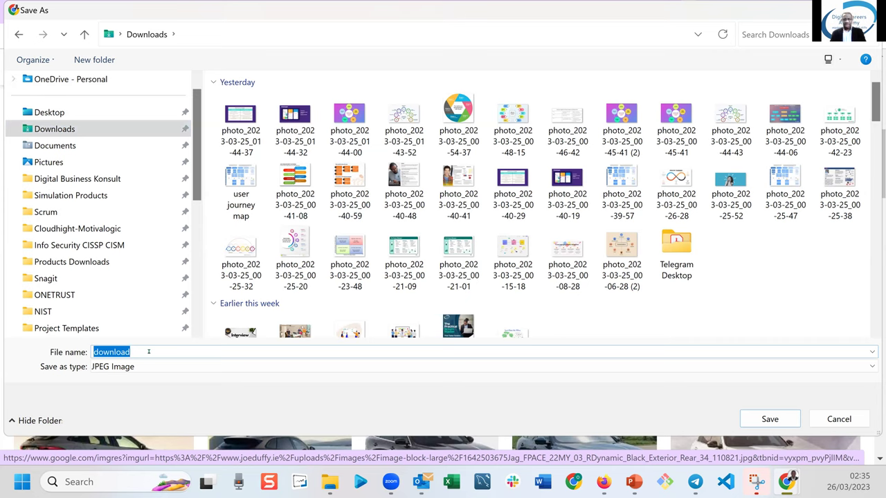
text(car )
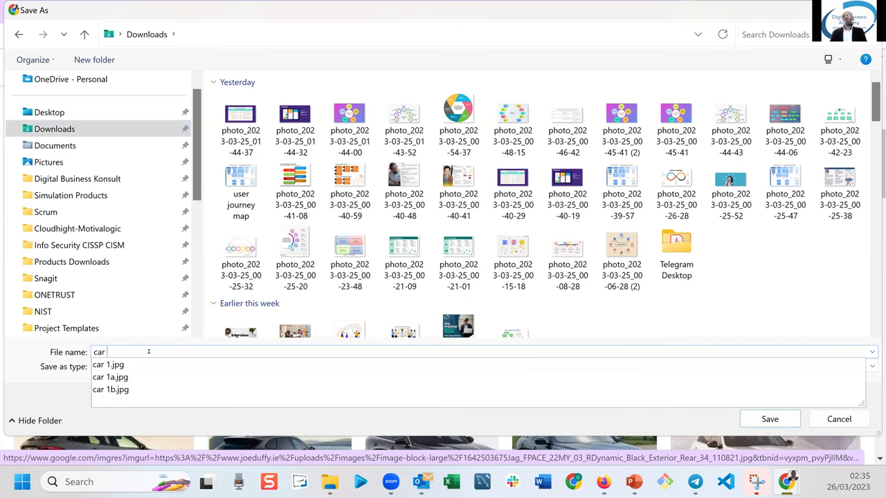
text(ashcolor)
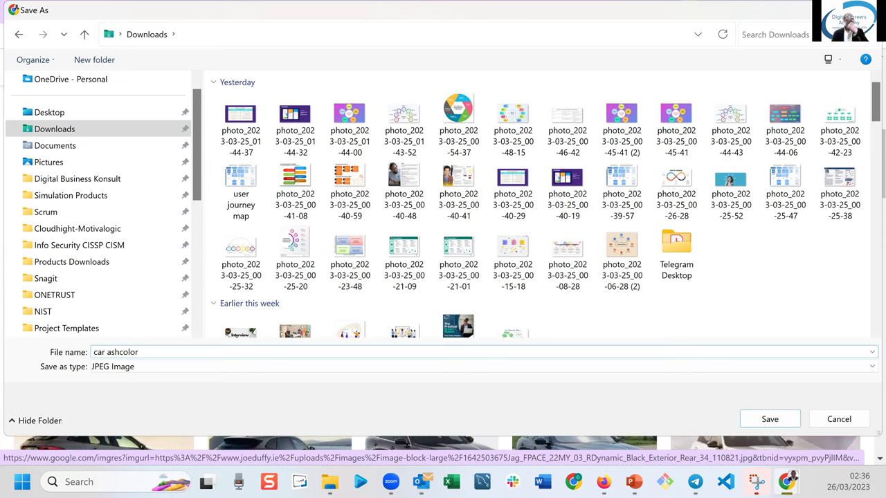
key(Return)
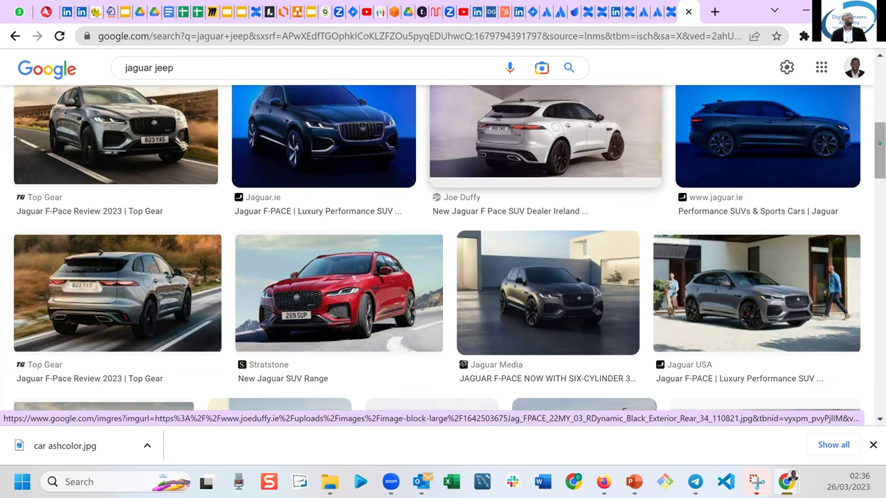
Scroll down and save the Car Throttle blue Jaguar image as 'blue car'.
scroll(879, 152, down, 4)
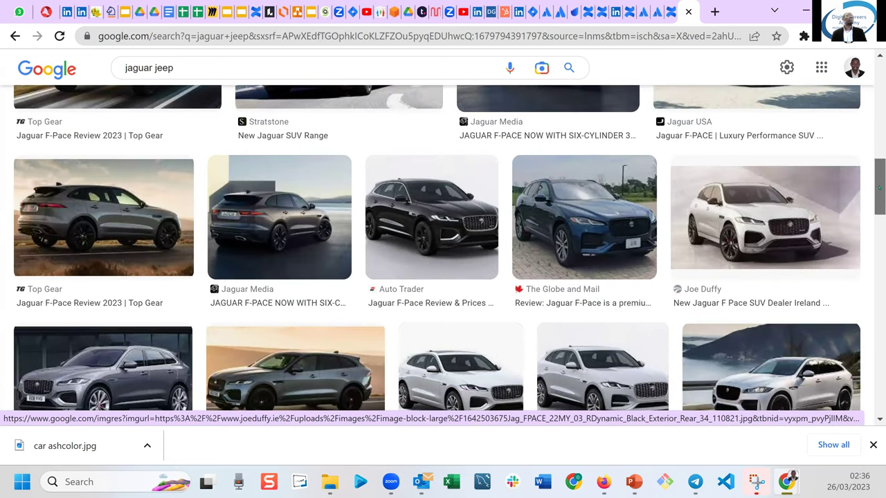
scroll(880, 194, down, 3)
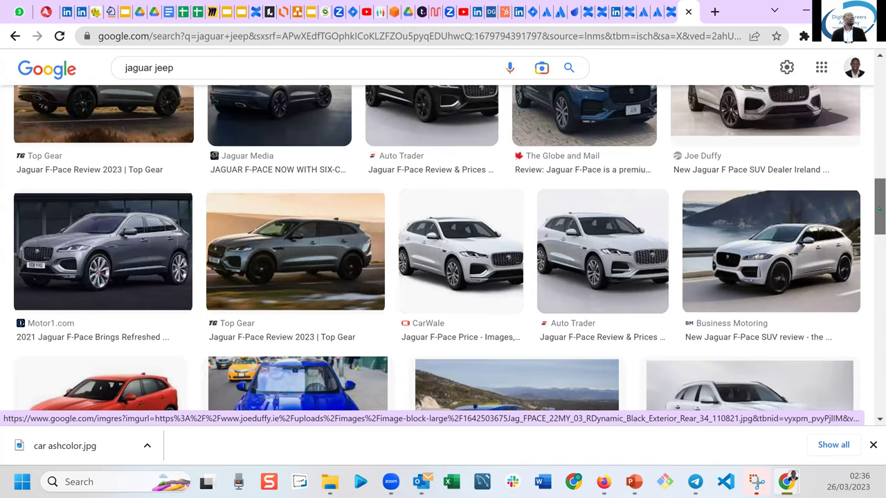
scroll(879, 207, down, 1)
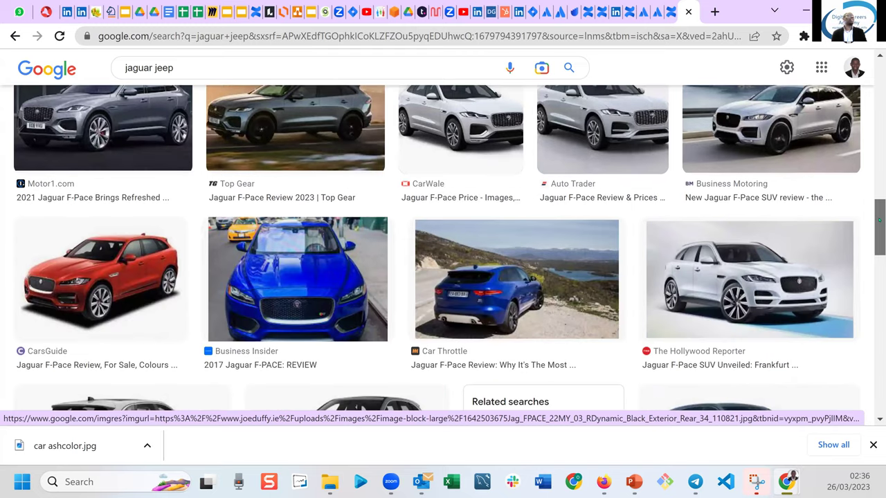
scroll(629, 276, down, 1)
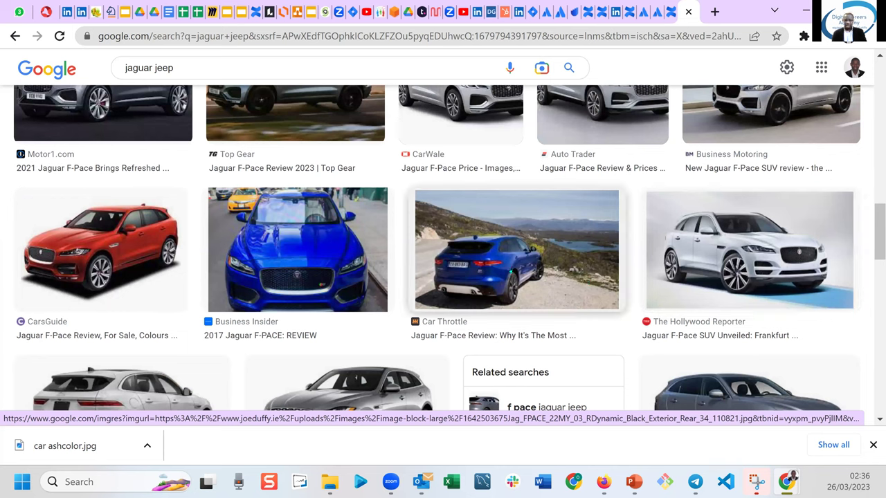
right_click(510, 268)
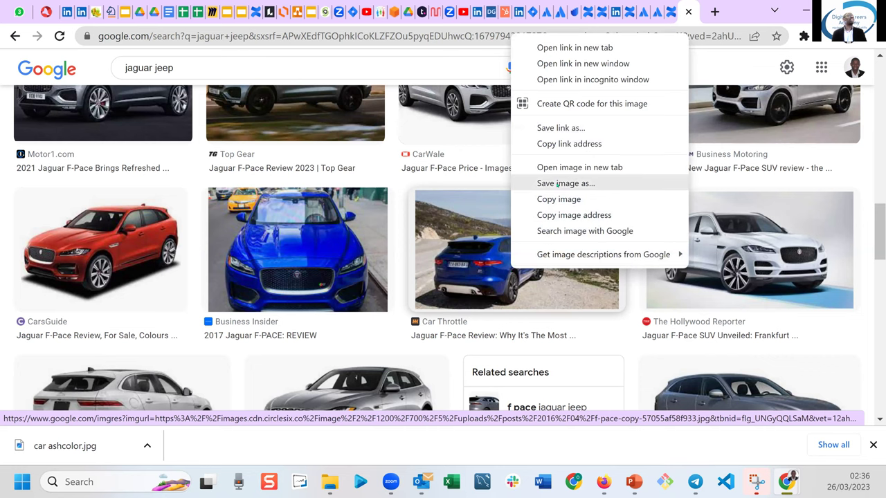
click(557, 185)
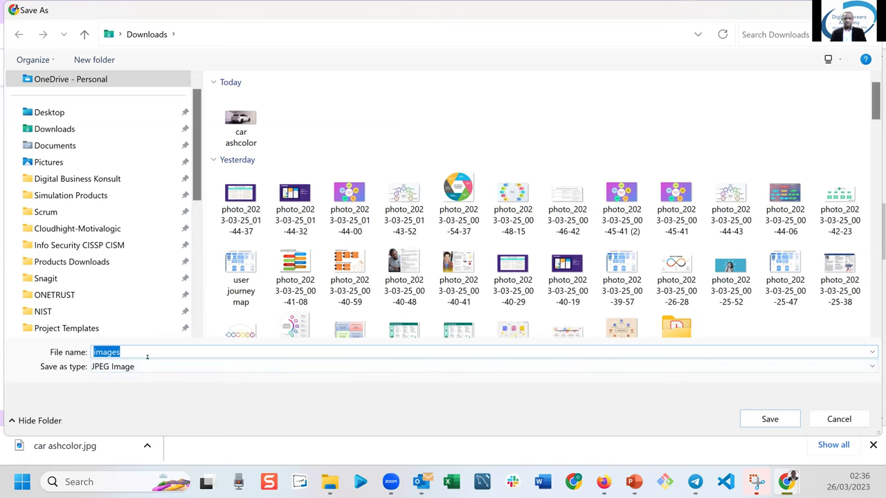
text(blue car)
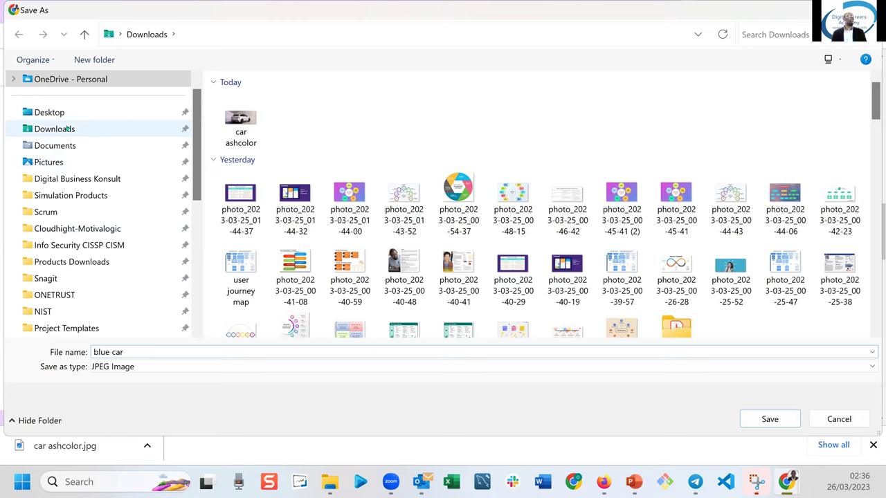
click(769, 419)
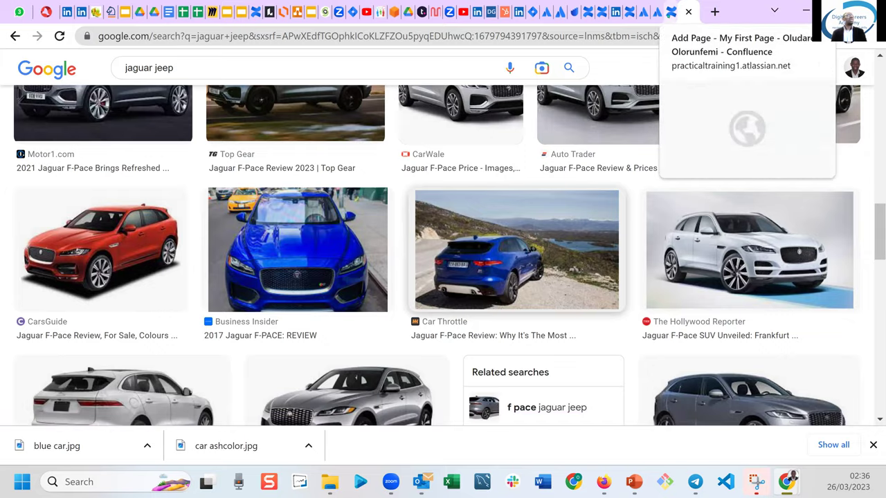
Return to the Confluence draft and scroll to the red Jaguar snip.
click(668, 12)
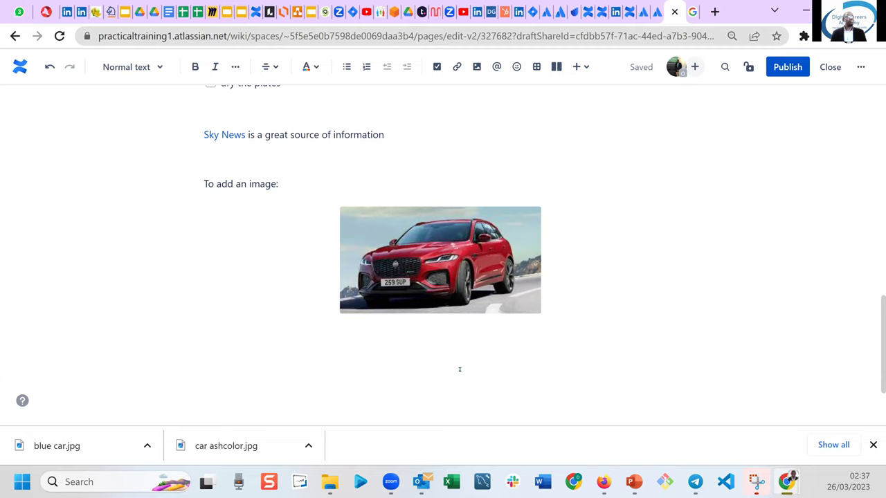
scroll(460, 369, down, 2)
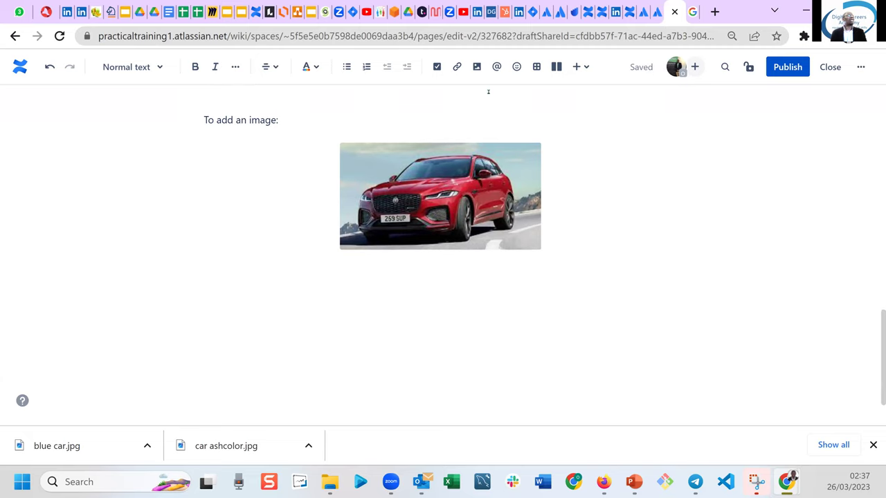
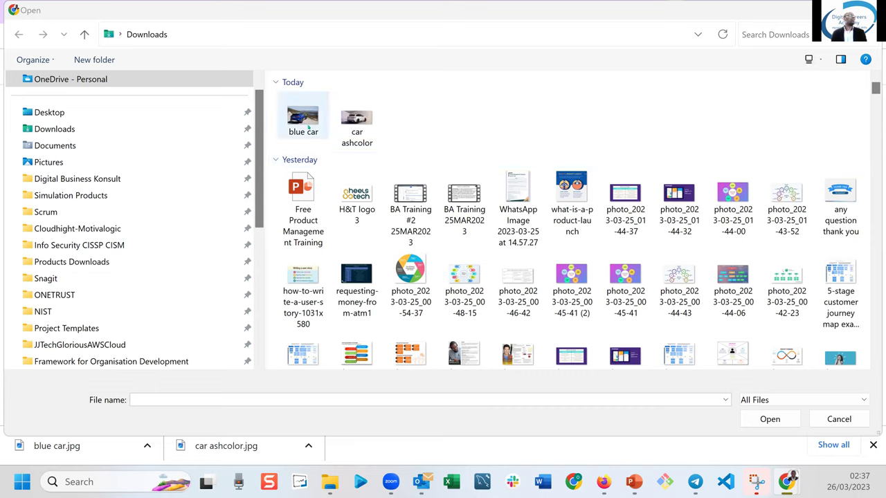
Insert the car ashcolor image, then the blue car image beneath it, from Downloads.
click(359, 129)
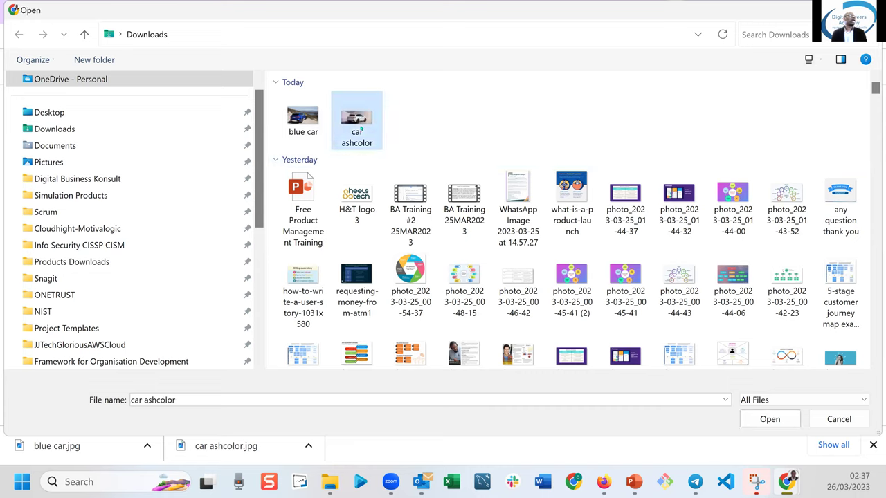
click(770, 419)
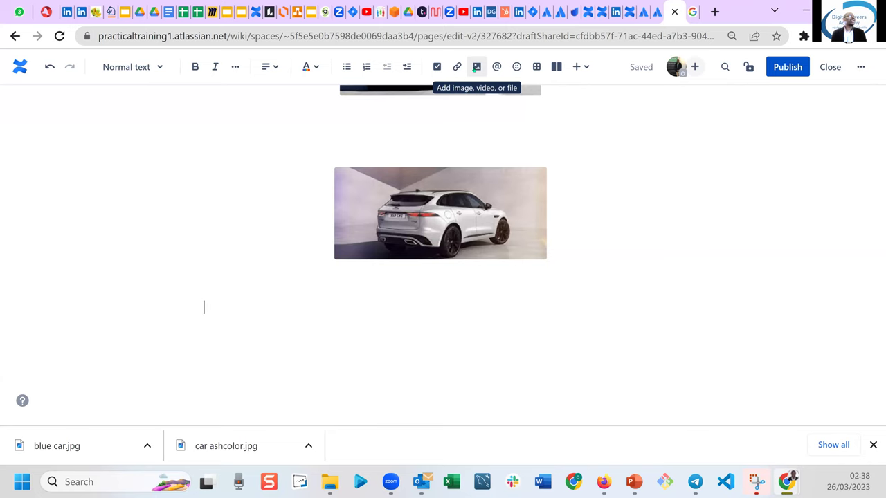
click(476, 67)
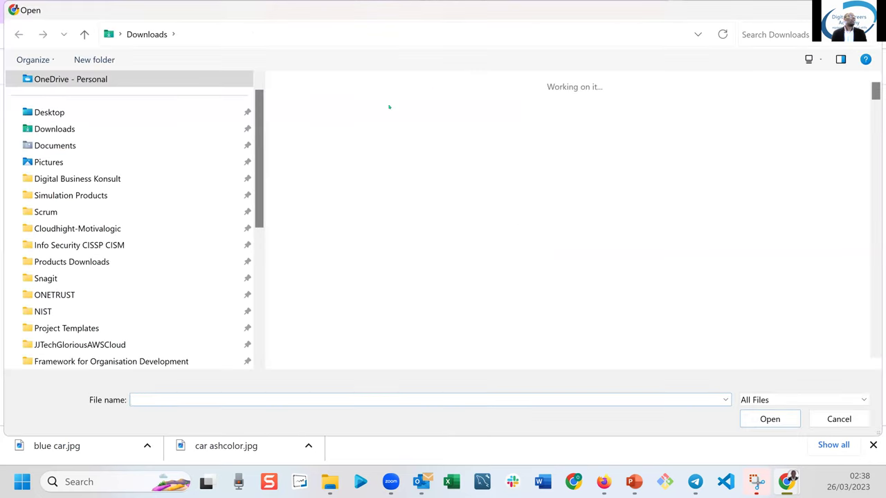
click(305, 107)
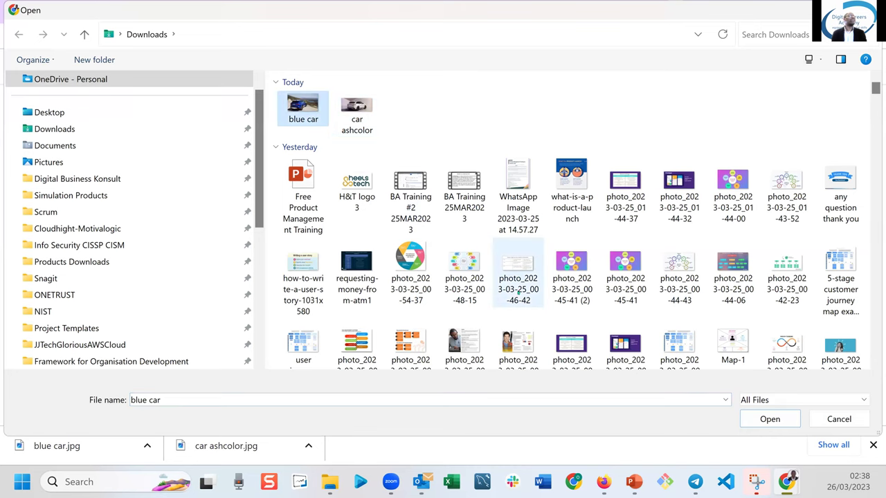
click(765, 422)
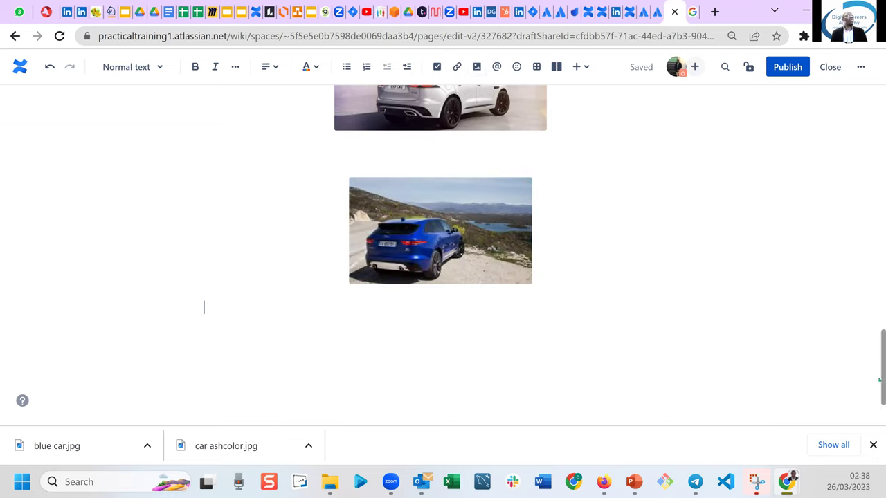
scroll(879, 314, up, 10)
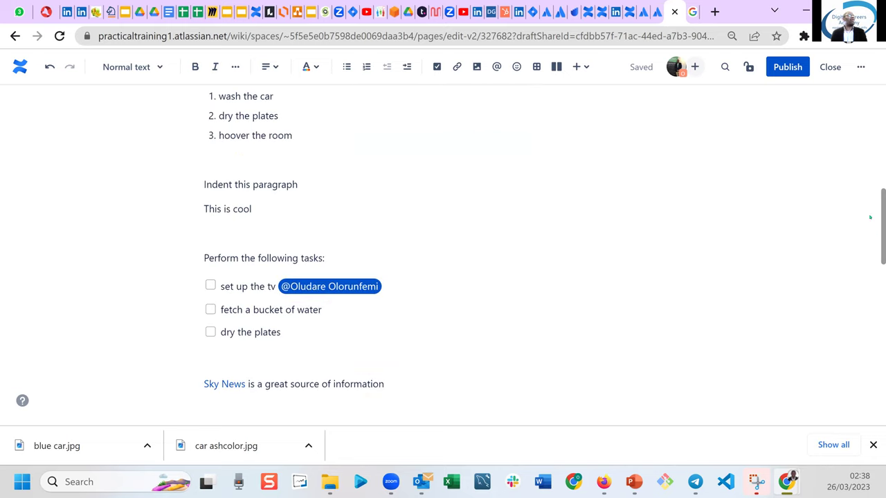
scroll(863, 180, up, 5)
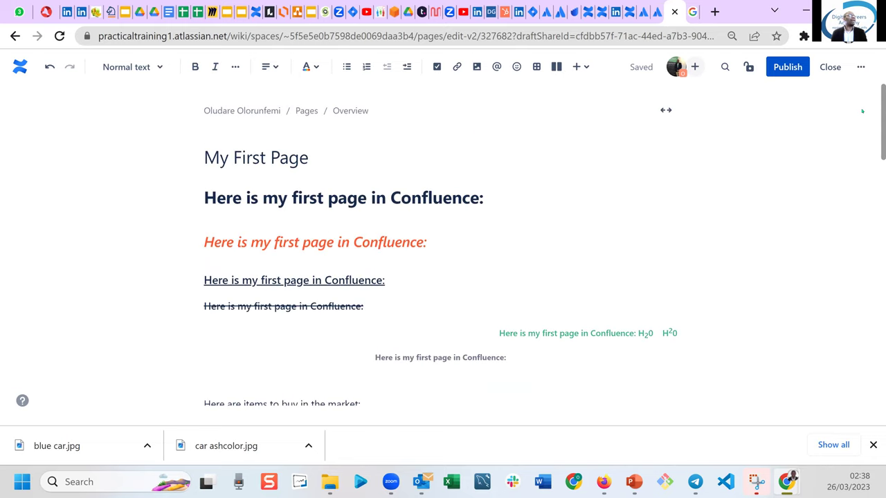
scroll(879, 220, down, 15)
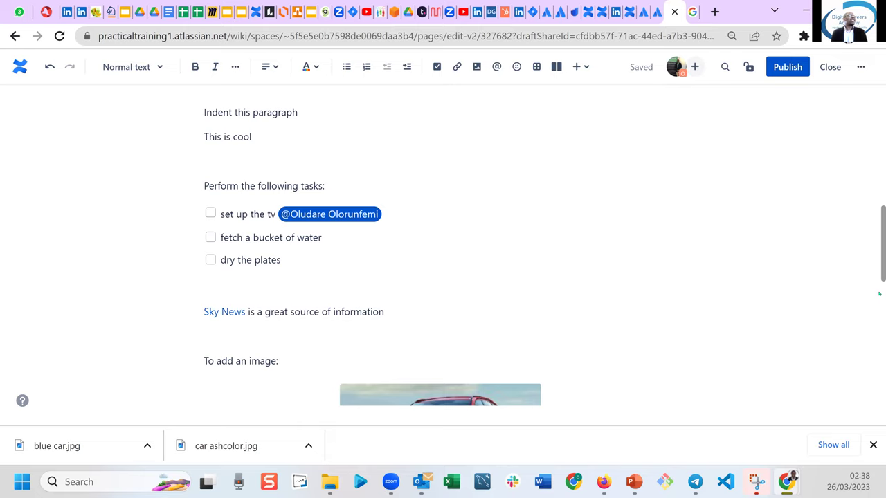
scroll(879, 349, down, 2)
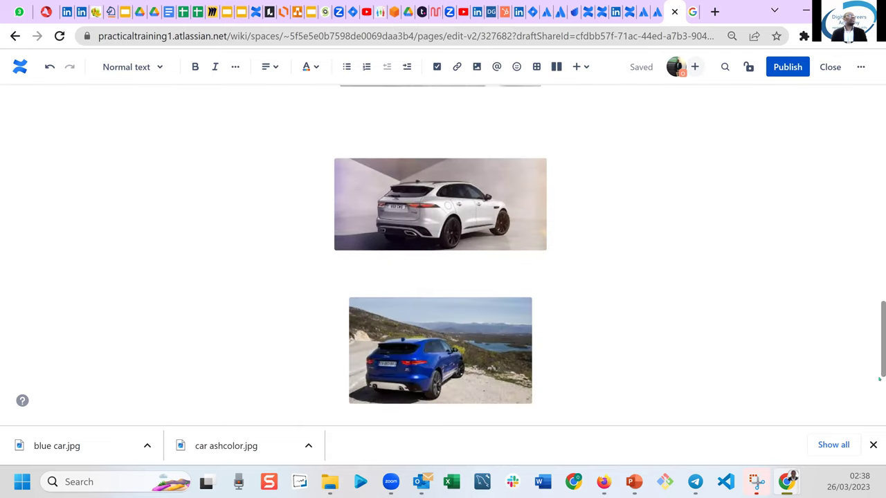
scroll(880, 379, down, 2)
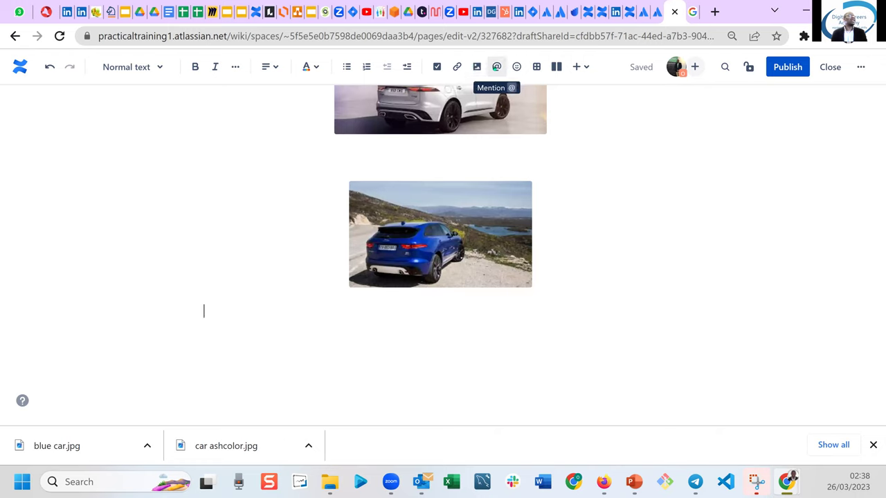
Below the blue car, write 'Mention' followed by an @-mention of a teammate, then start a new line.
click(402, 329)
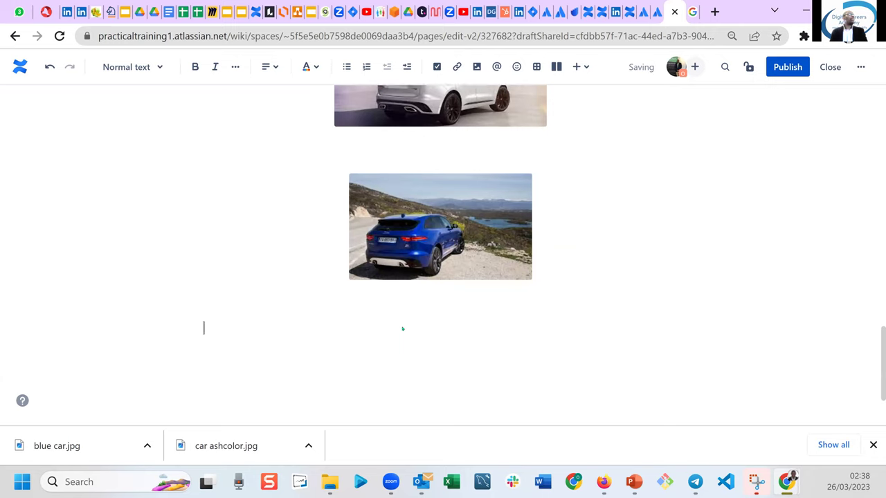
text(Mentiro)
key(BackSpace)
key(BackSpace)
key(BackSpace)
text(ion)
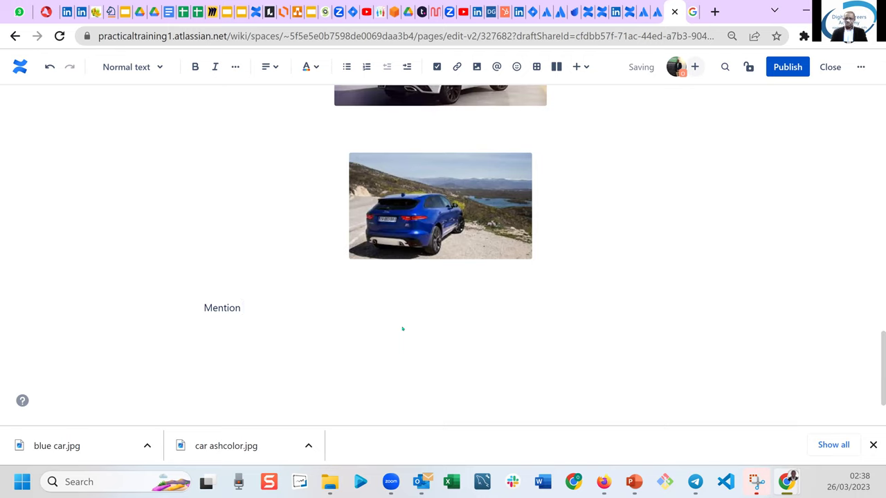
text( @)
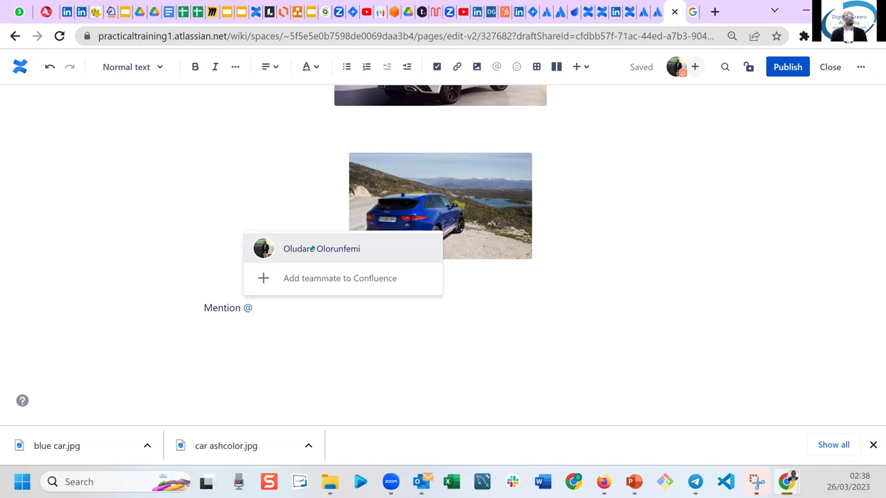
click(312, 247)
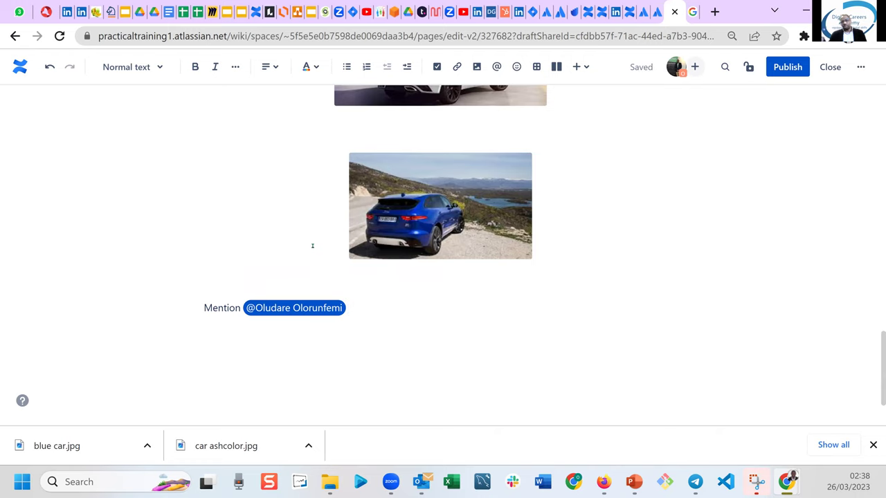
key(Return)
key(Return)
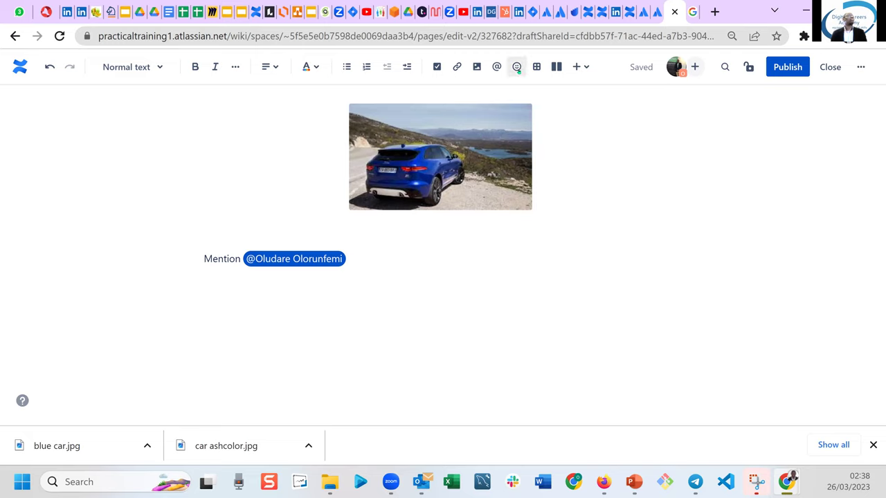
Insert grinning face, clapping hands ('clap') and man dancing ('danc') emojis in a row, then start a new line.
click(517, 67)
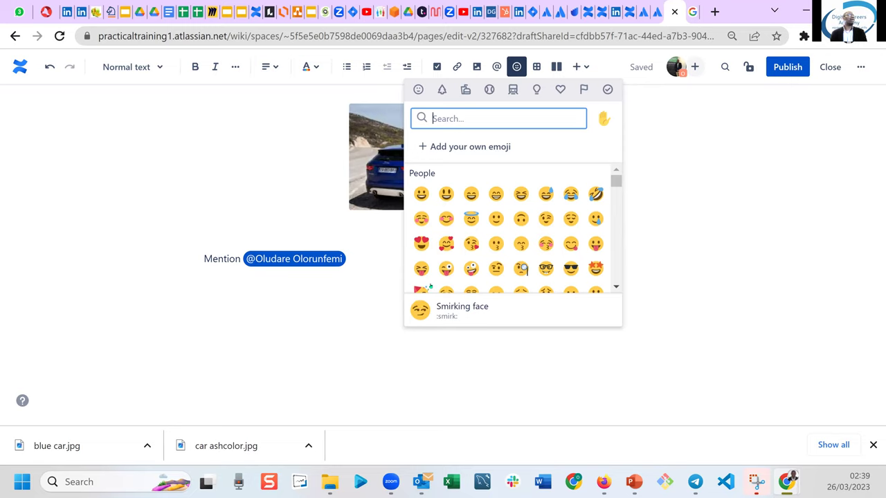
click(446, 194)
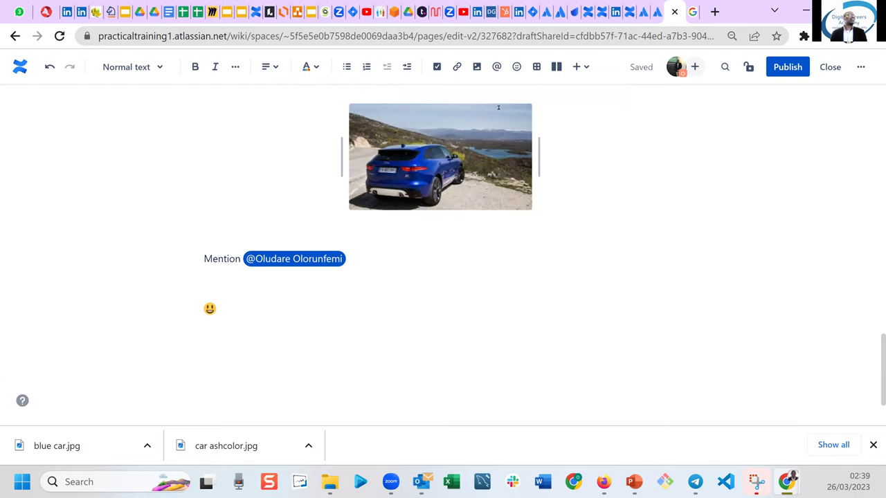
click(516, 66)
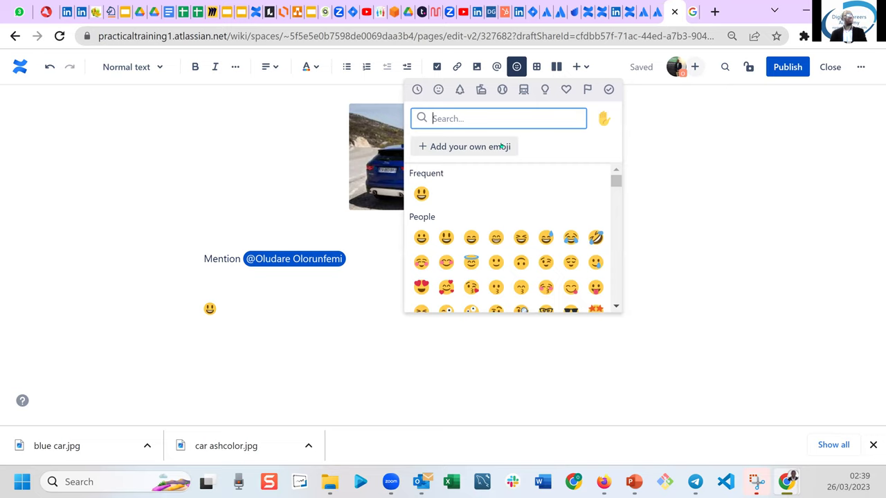
text(clap)
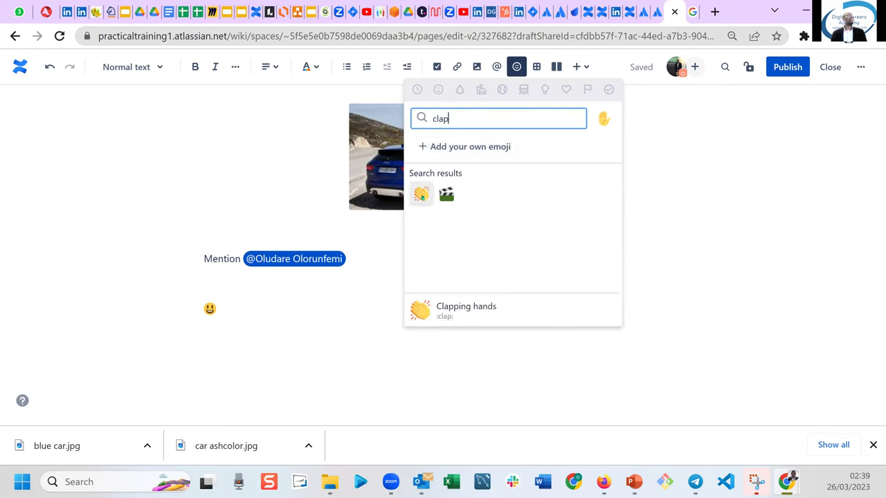
click(422, 194)
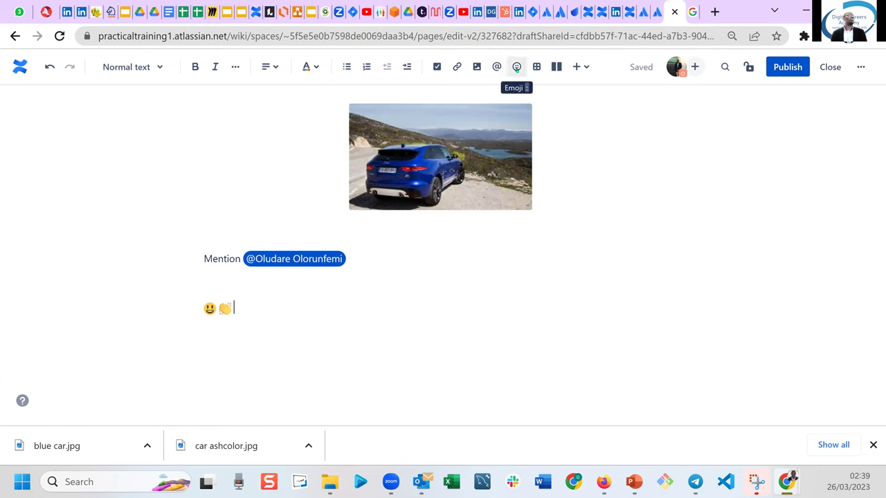
click(516, 67)
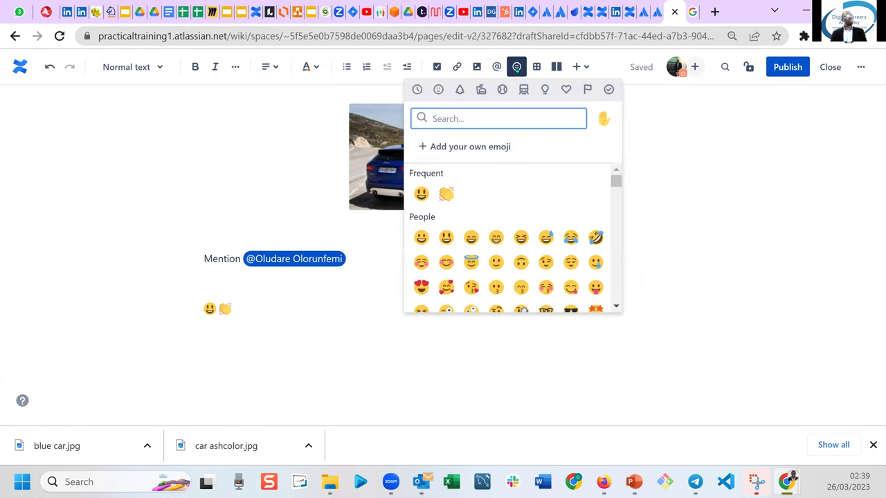
text(danc)
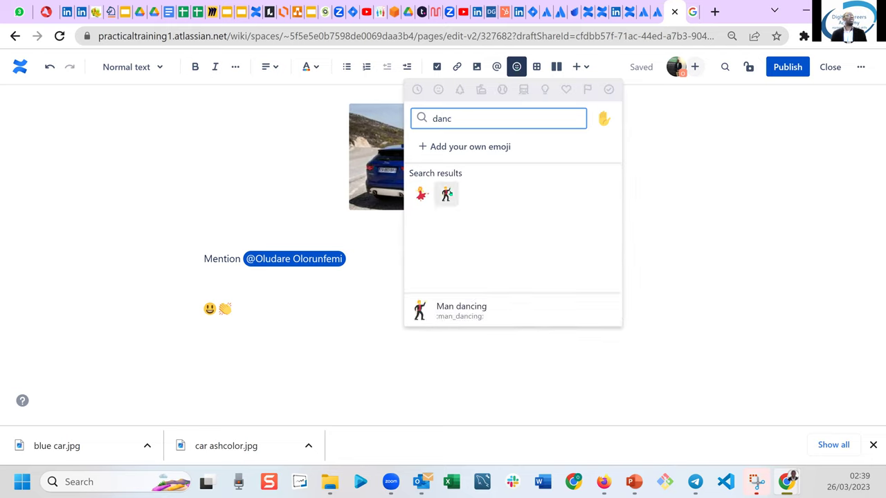
click(449, 192)
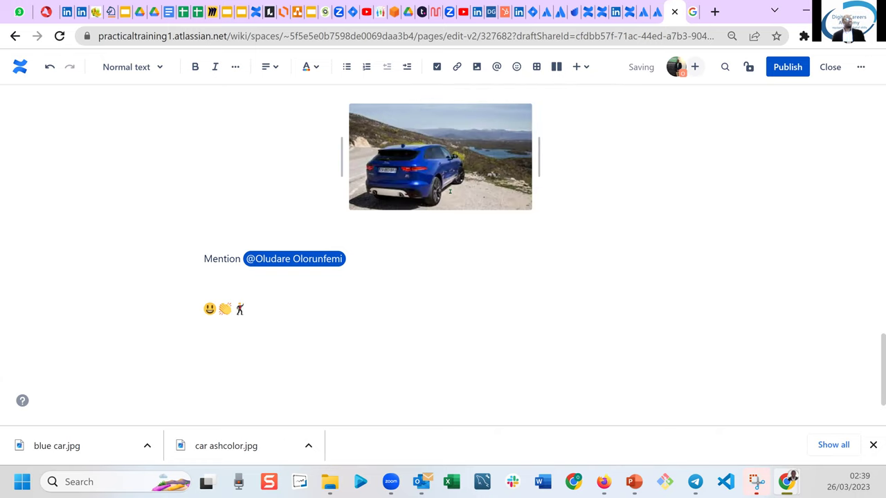
key(Return)
scroll(450, 192, down, 1)
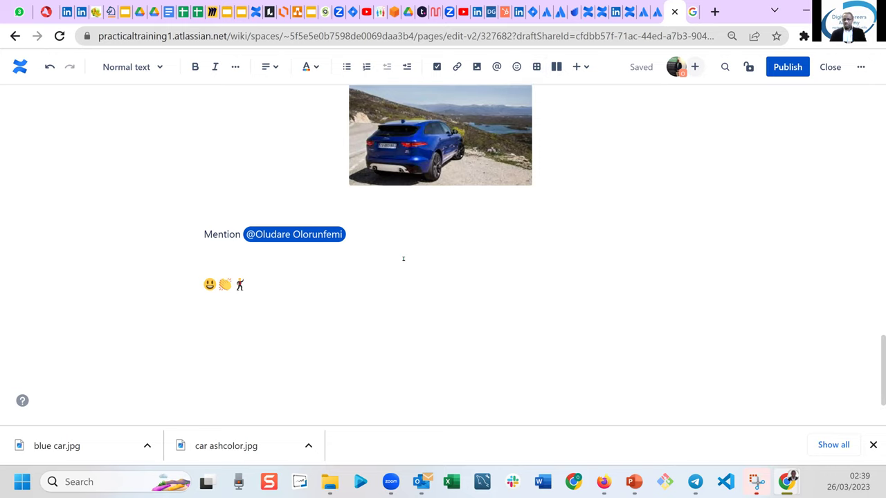
Type the line 'How to add a table' and insert an empty three-by-three table under it.
key(Return)
text(How )
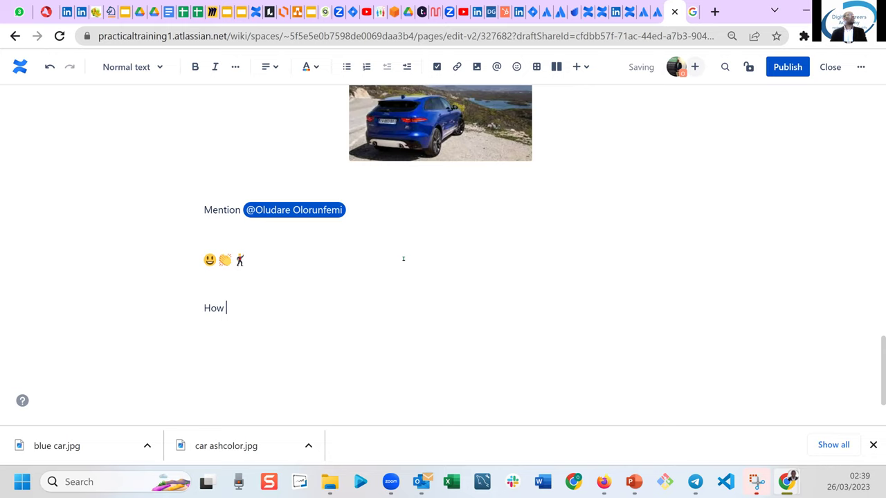
text(to add a table)
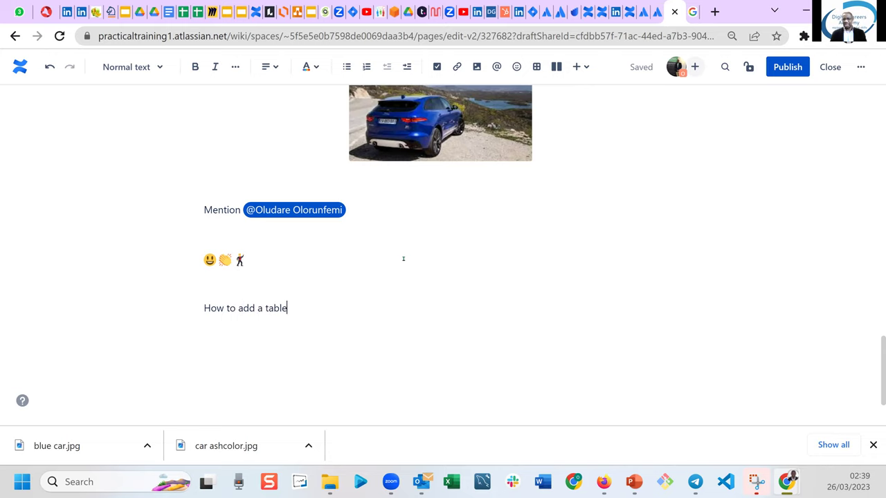
key(Return)
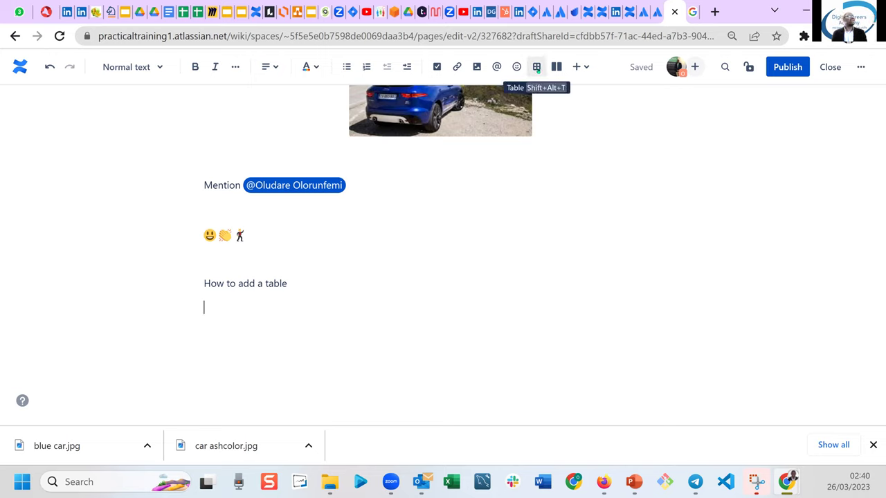
click(537, 67)
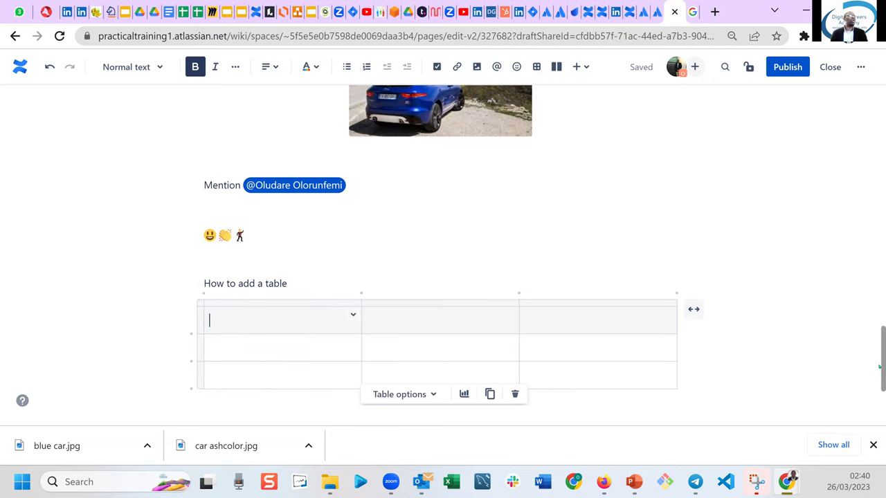
scroll(880, 391, down, 1)
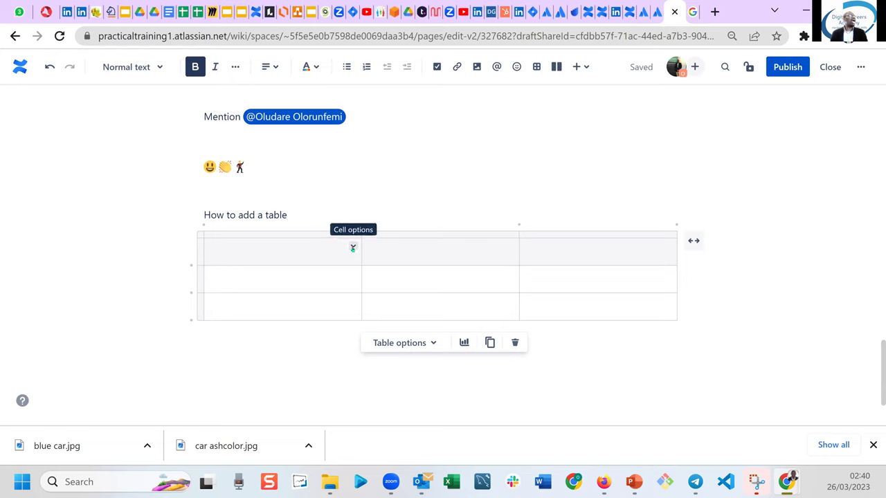
Colour the first header cell's background yellow, replacing a dark blue first applied by mistake.
click(352, 247)
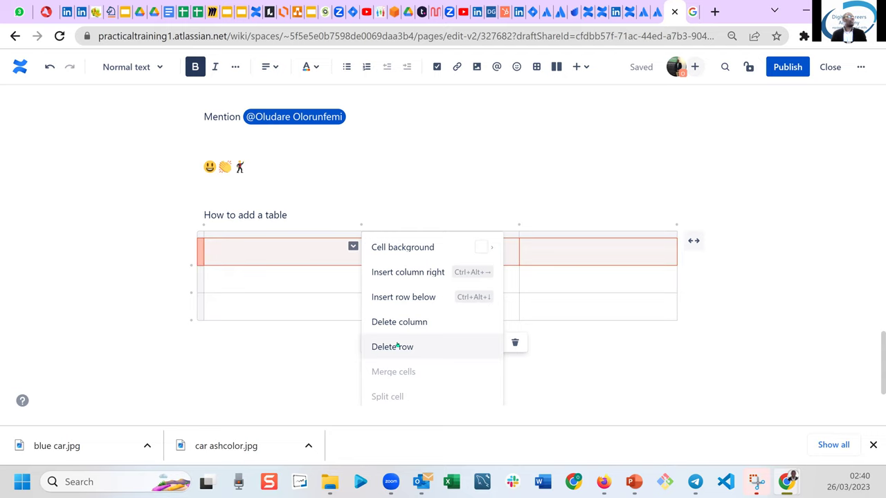
mouse_move(391, 248)
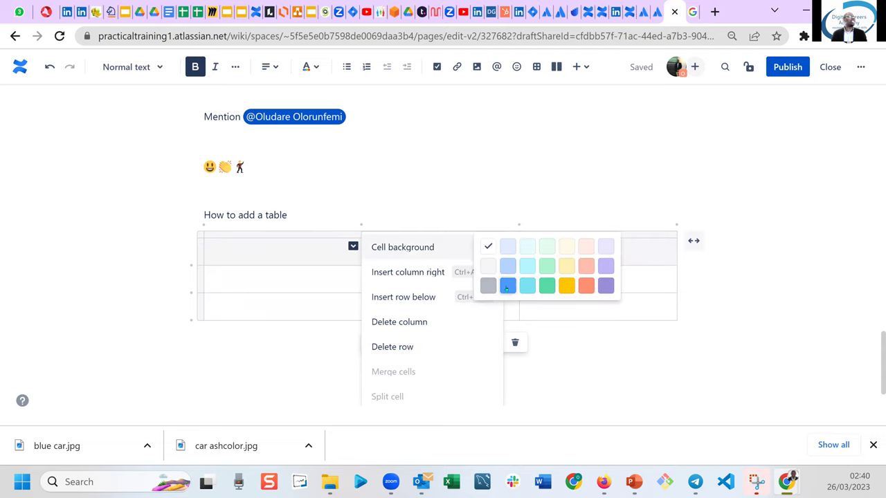
click(507, 285)
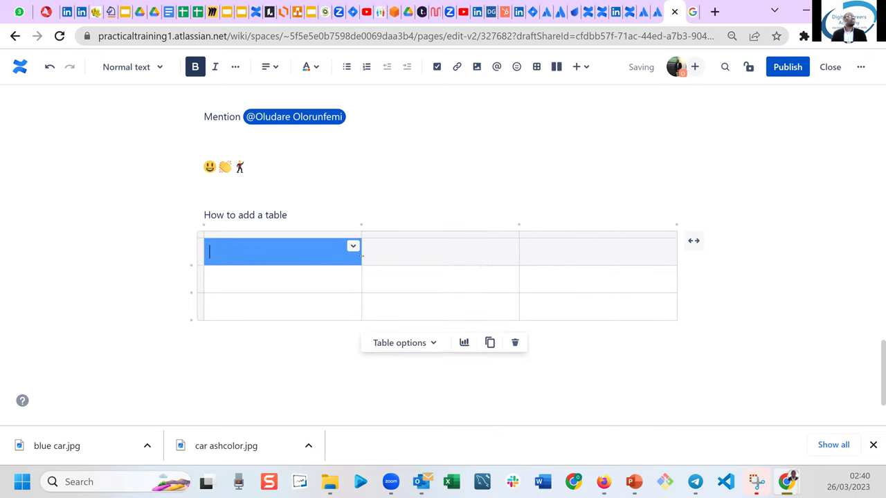
click(353, 245)
mouse_move(436, 248)
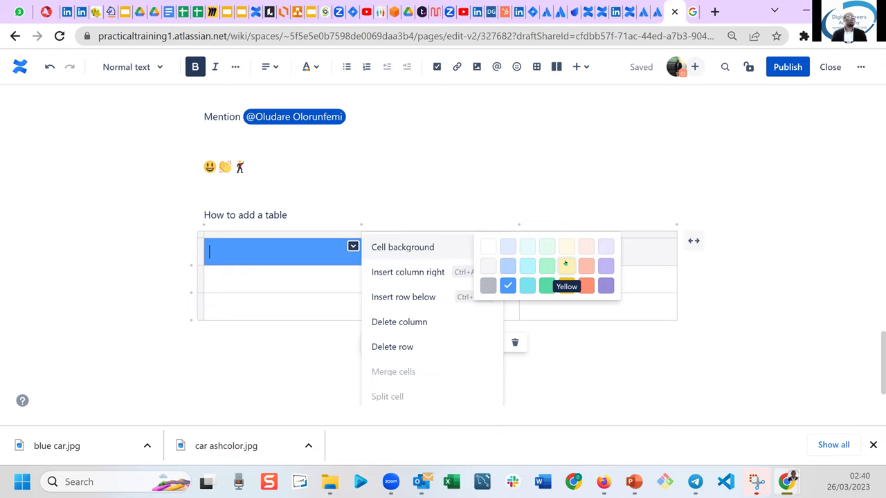
click(565, 263)
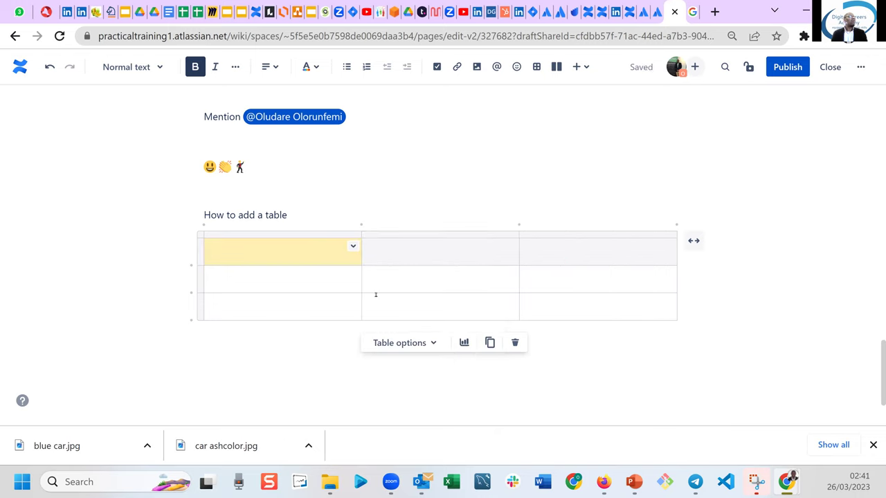
Delete the third column and insert a new column on the right, keeping three columns.
click(609, 245)
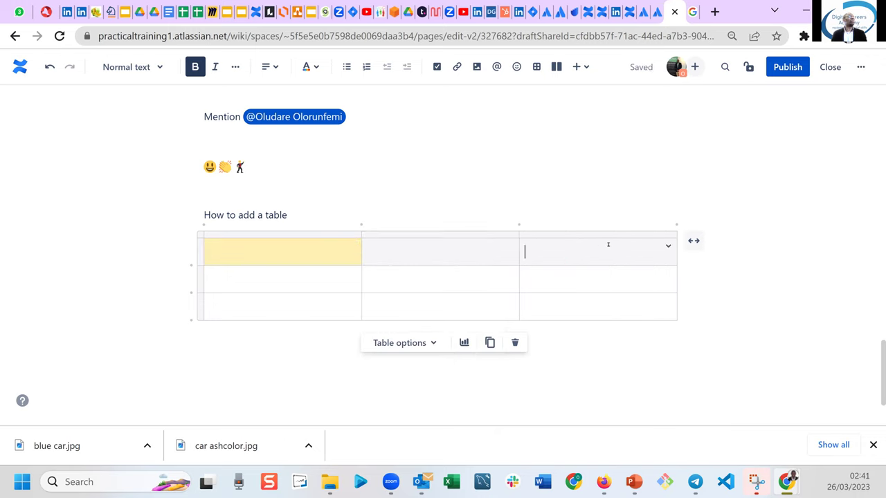
click(668, 246)
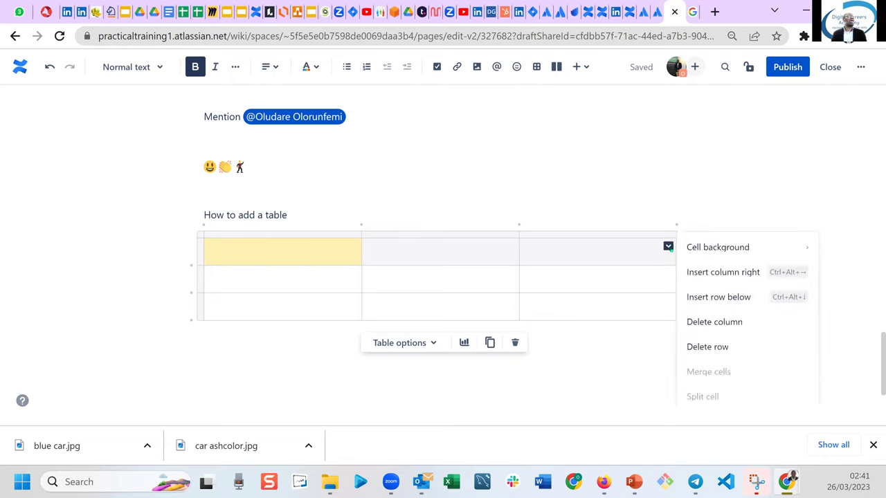
click(730, 322)
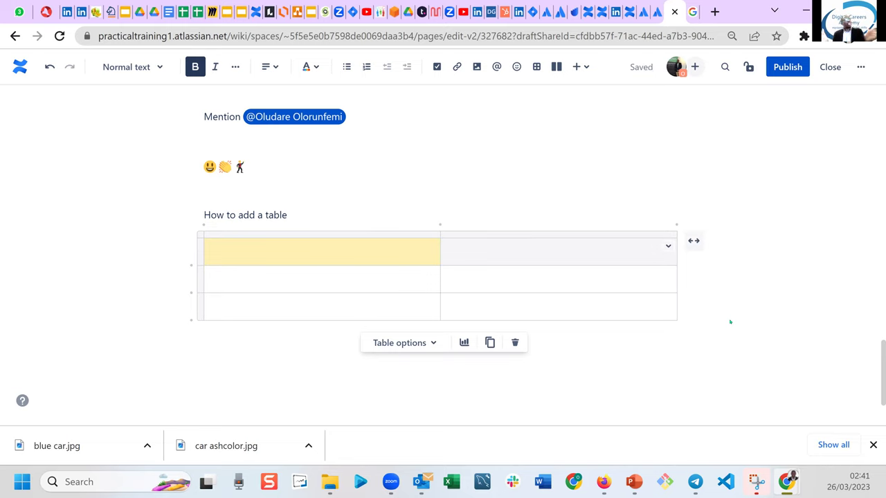
click(667, 246)
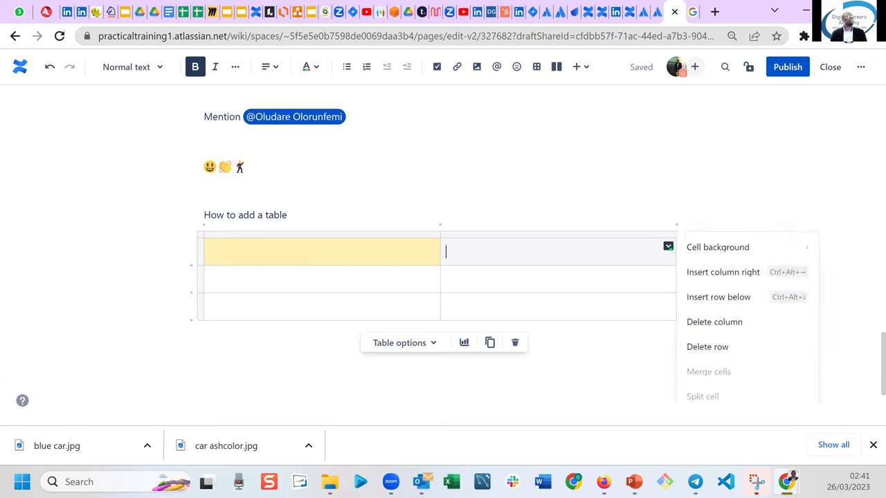
click(718, 274)
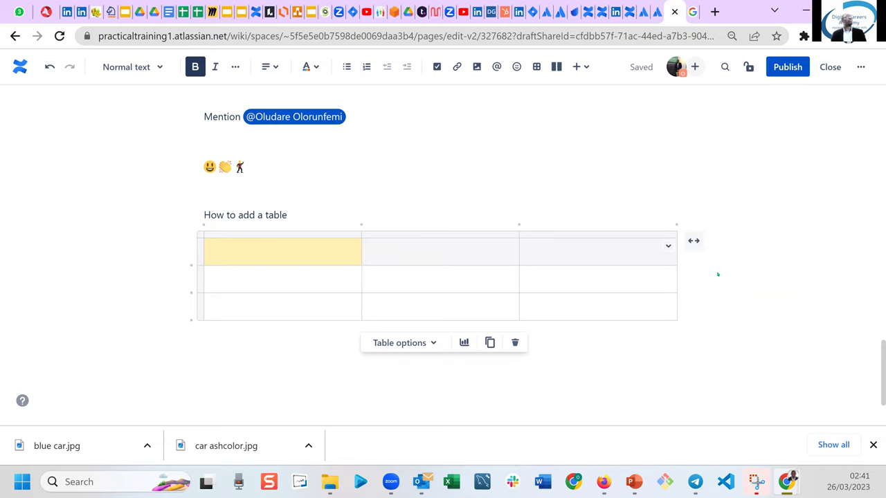
Add rows by tabbing from the bottom-right cell, then delete extra bottom rows down to five.
click(607, 308)
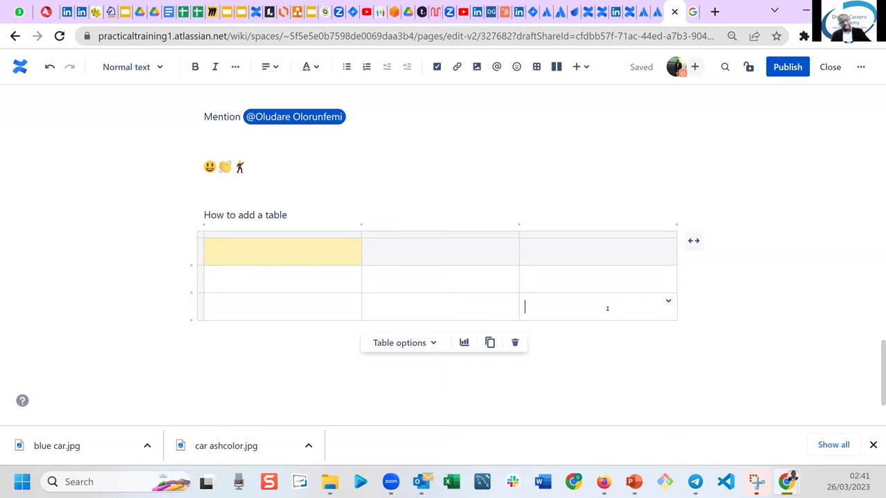
key(Tab)
key(Tab)
key(Tab)
key(Tab)
key(Tab)
key(Tab)
key(Tab)
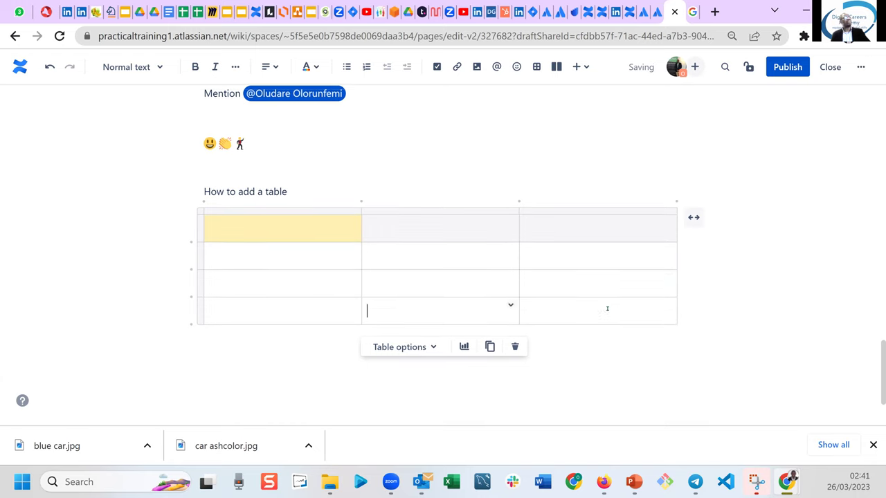
key(Tab)
key(Tab)
key(Tab)
key(Tab)
key(Tab)
key(Tab)
key(Tab)
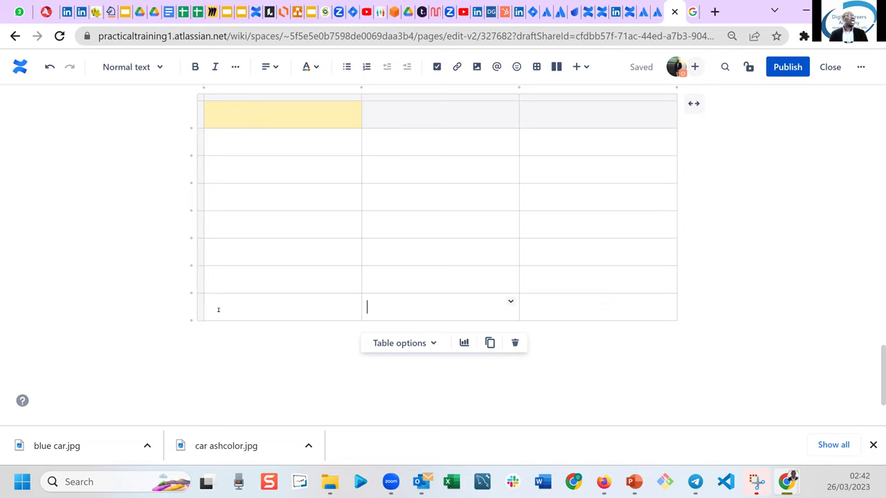
click(510, 300)
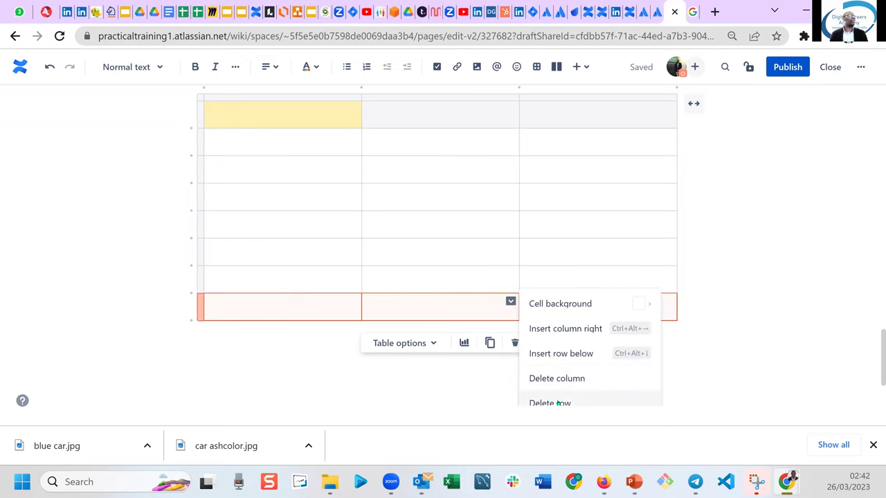
click(558, 403)
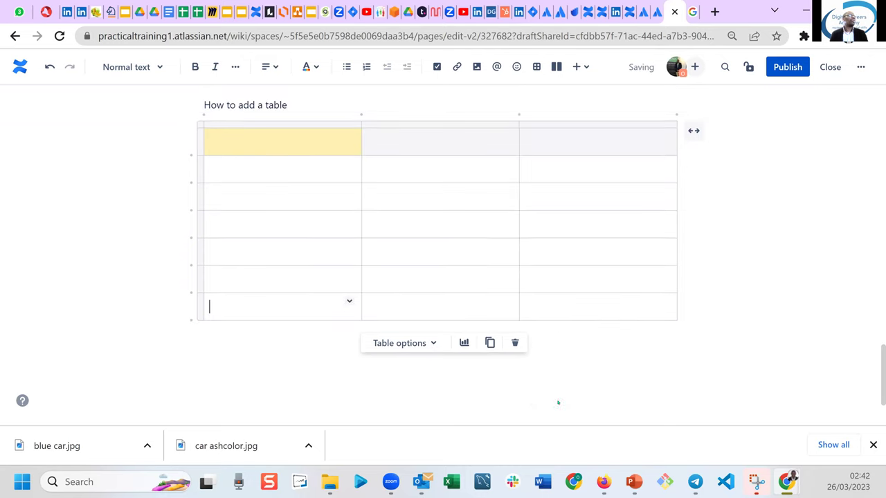
click(510, 302)
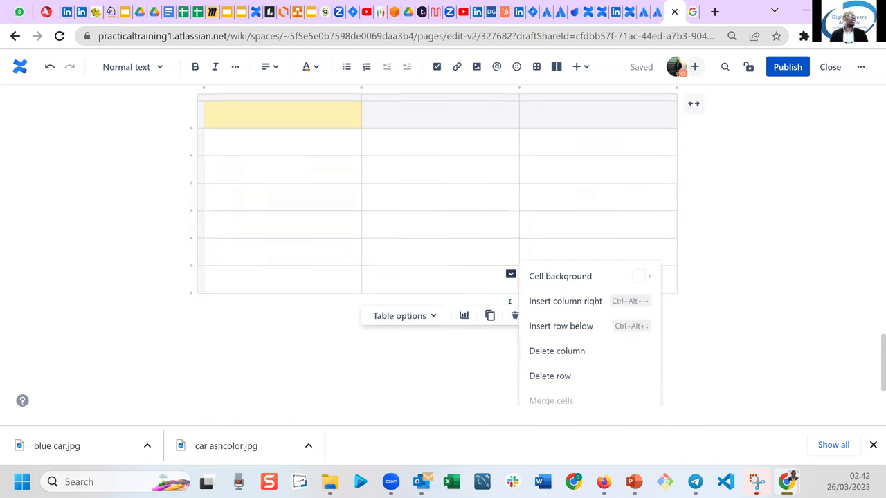
click(560, 377)
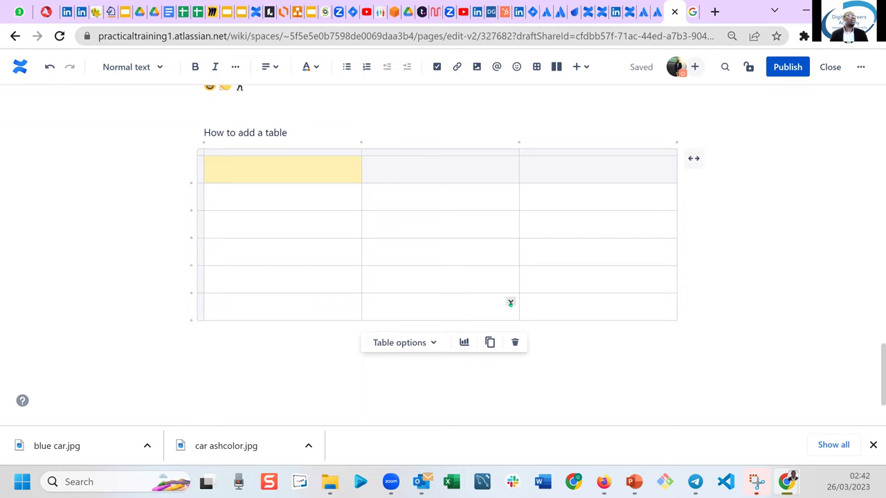
click(510, 303)
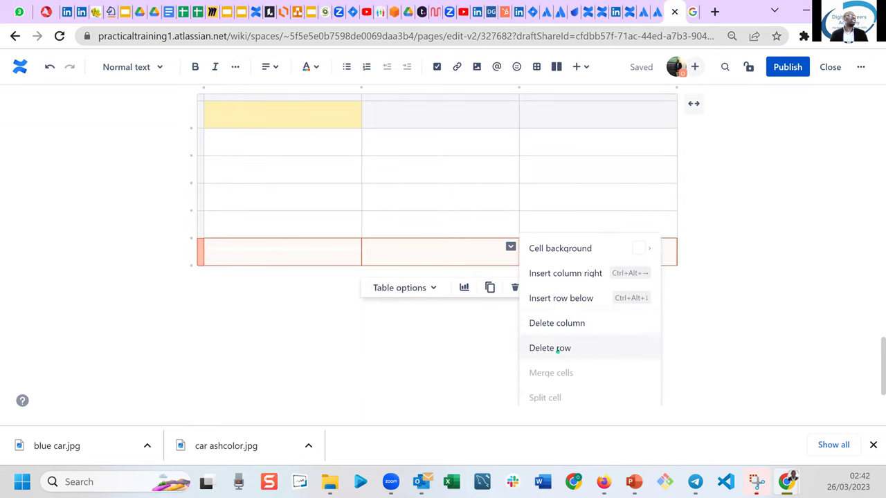
click(558, 350)
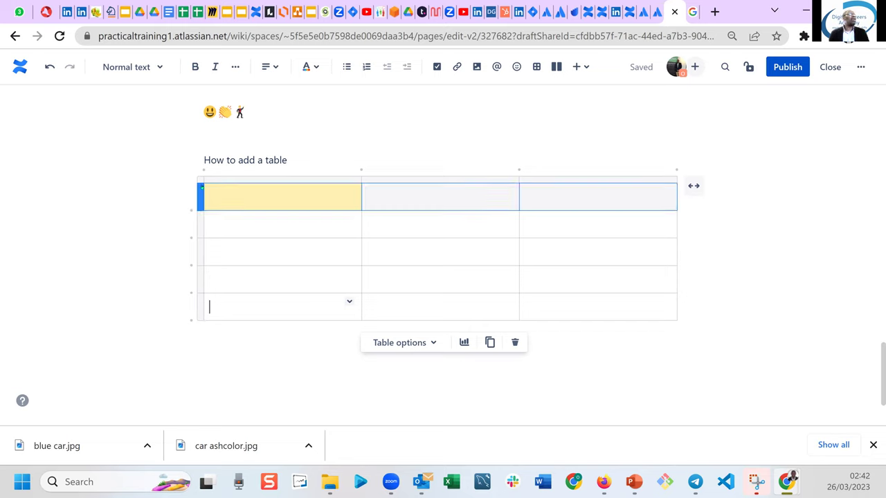
Select the table and switch it to the wide layout.
click(200, 180)
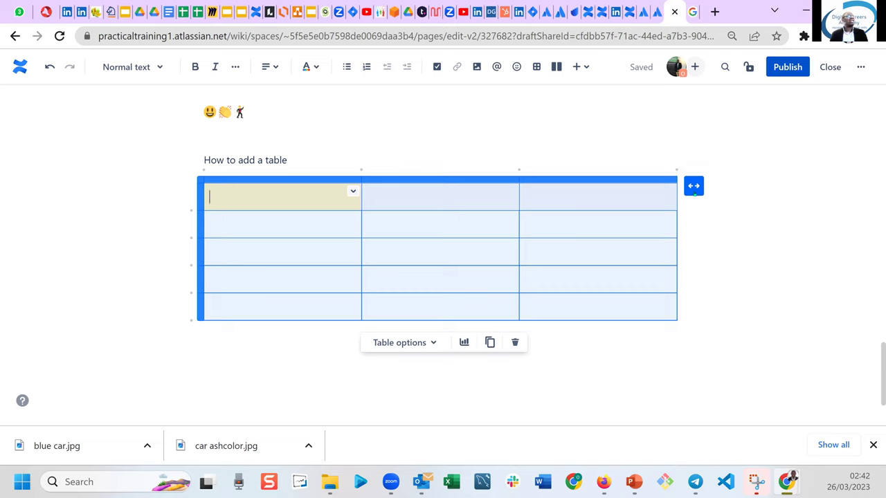
click(693, 185)
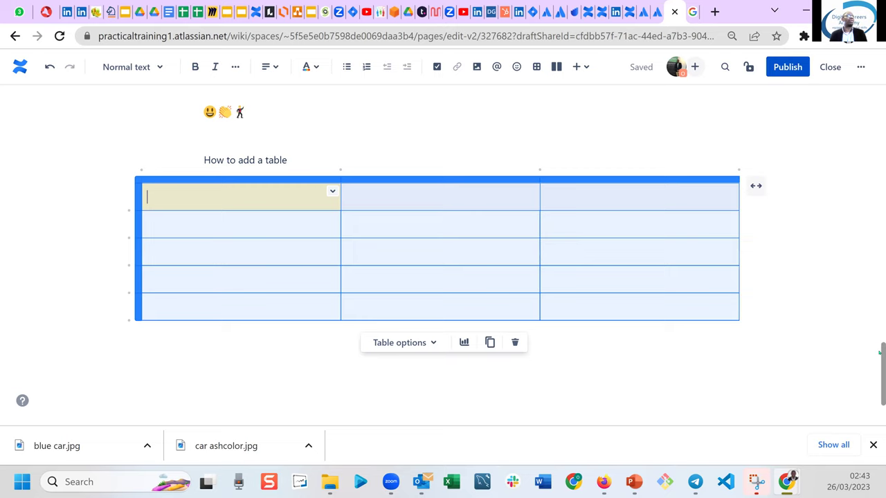
drag(880, 351, 880, 387)
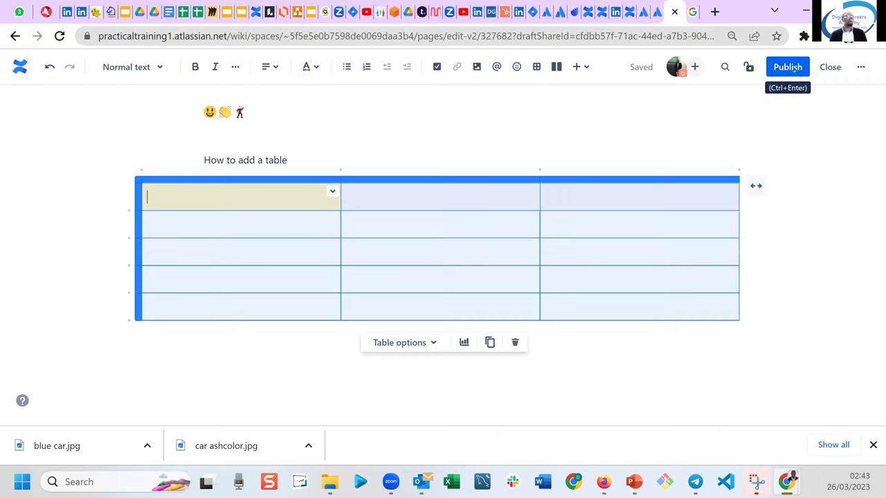
Publish the page, then react to it with a thumbs-up at the bottom.
click(789, 67)
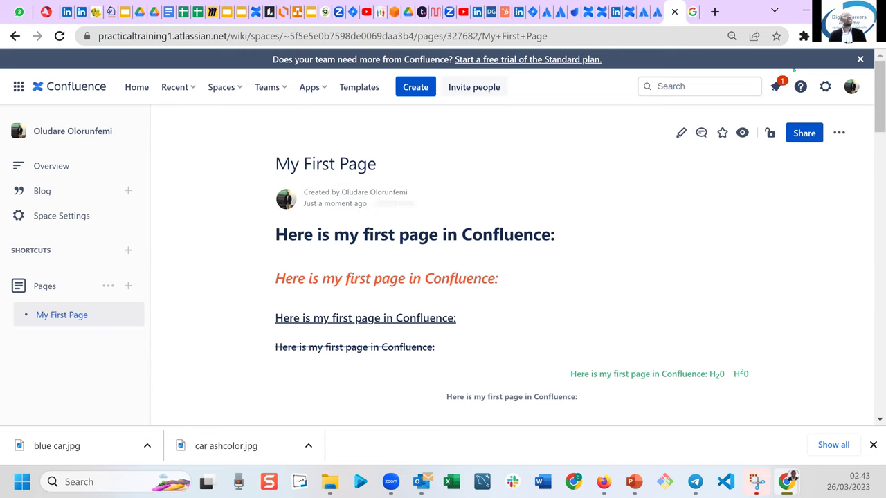
drag(879, 94, 879, 379)
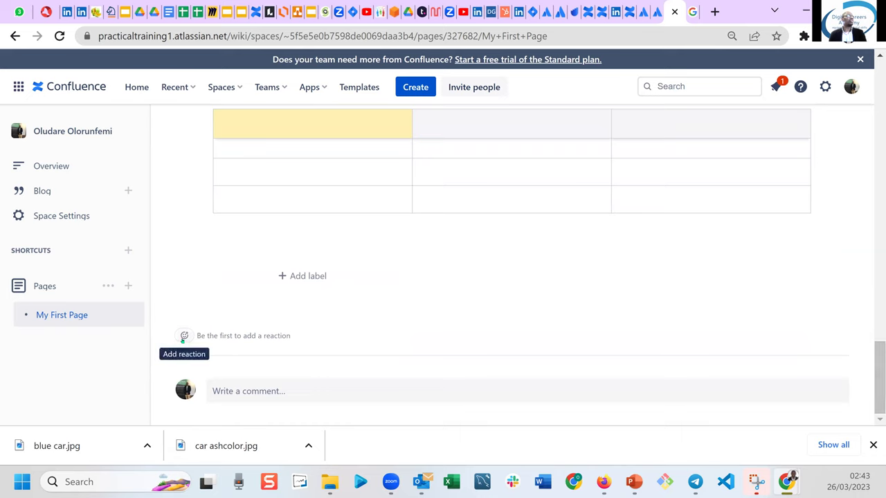
click(184, 337)
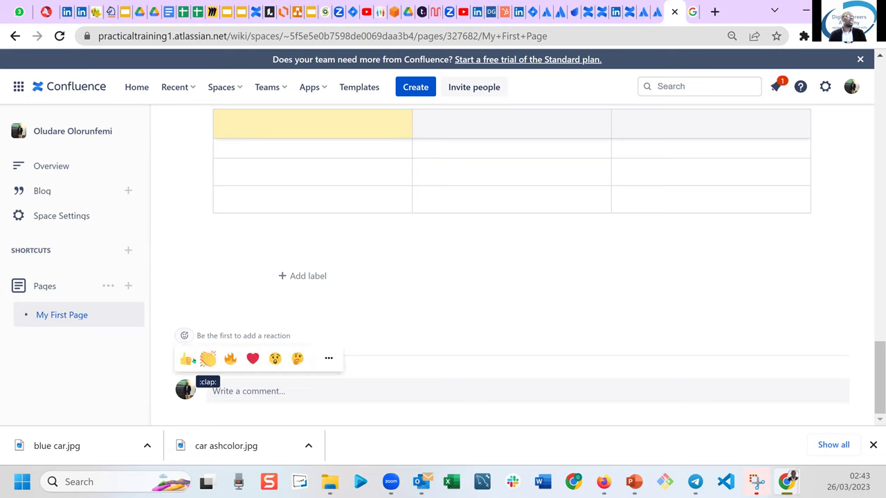
click(185, 360)
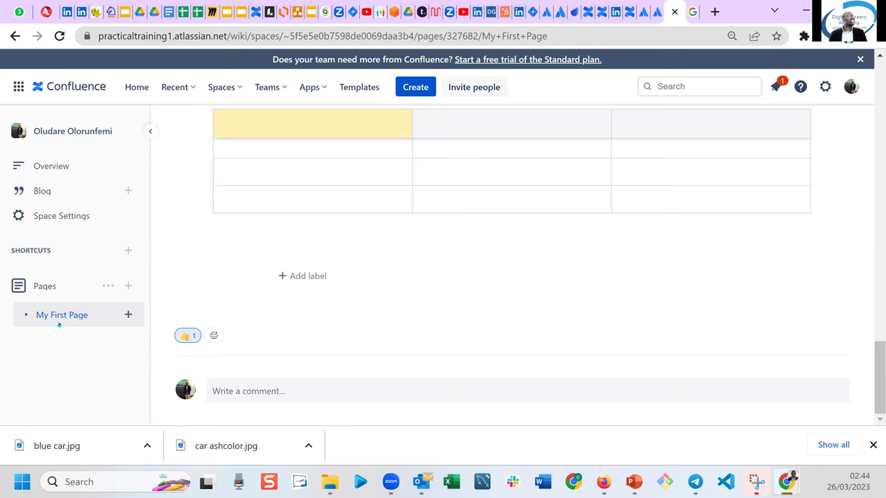
mouse_move(60, 321)
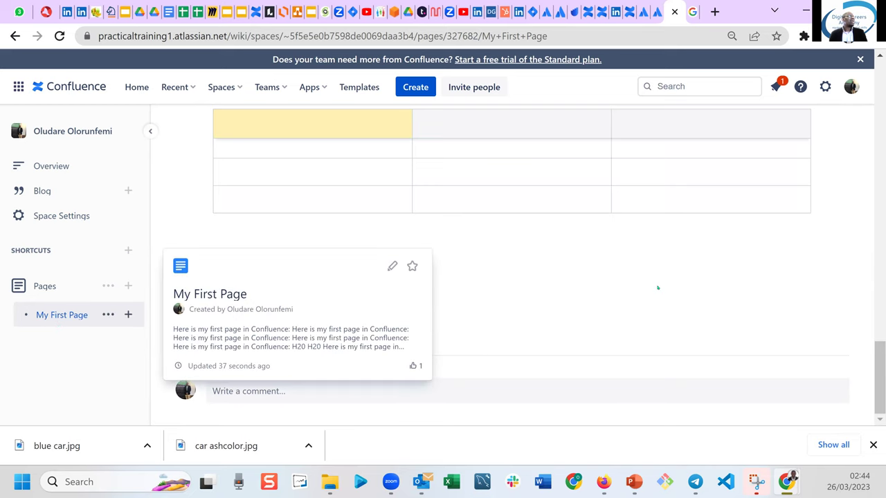
drag(879, 377, 879, 90)
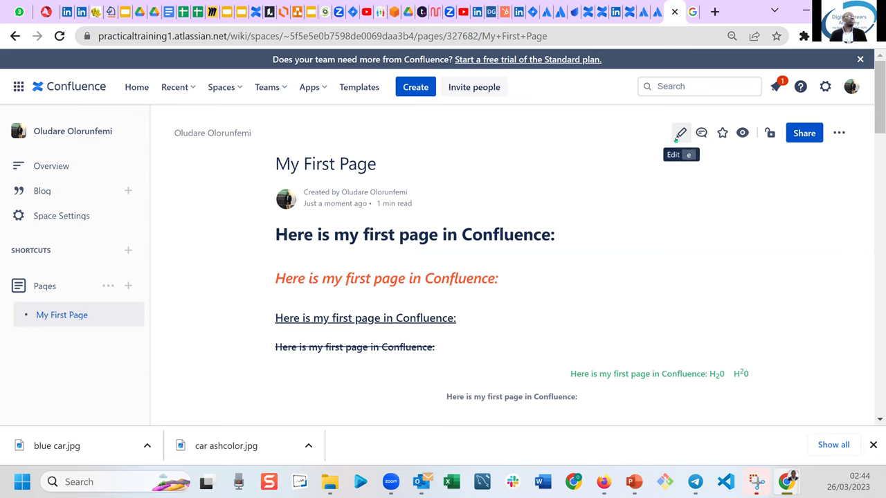
Reopen the published page for editing and click through the table cells, leaving the yellow header unchanged.
click(679, 135)
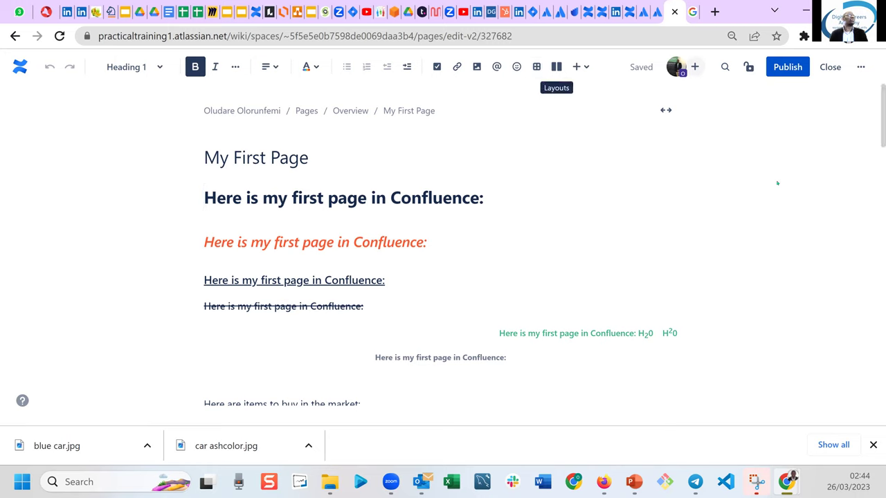
drag(878, 124, 879, 417)
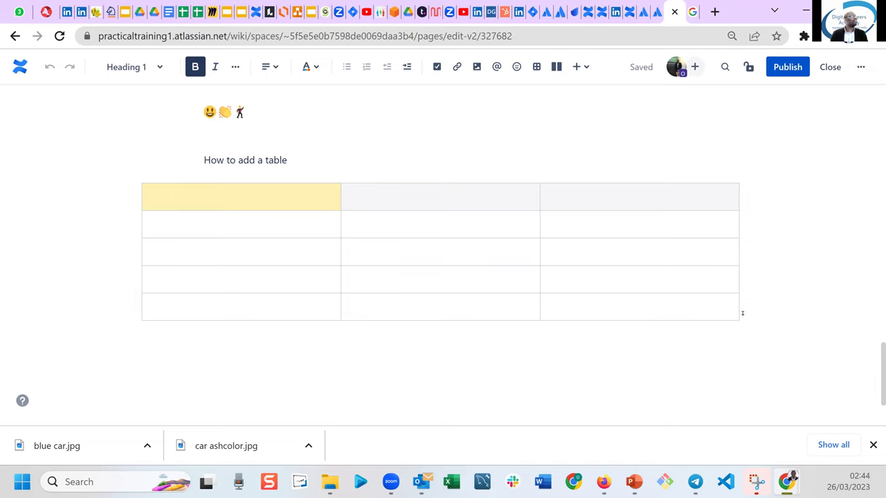
click(709, 307)
click(713, 362)
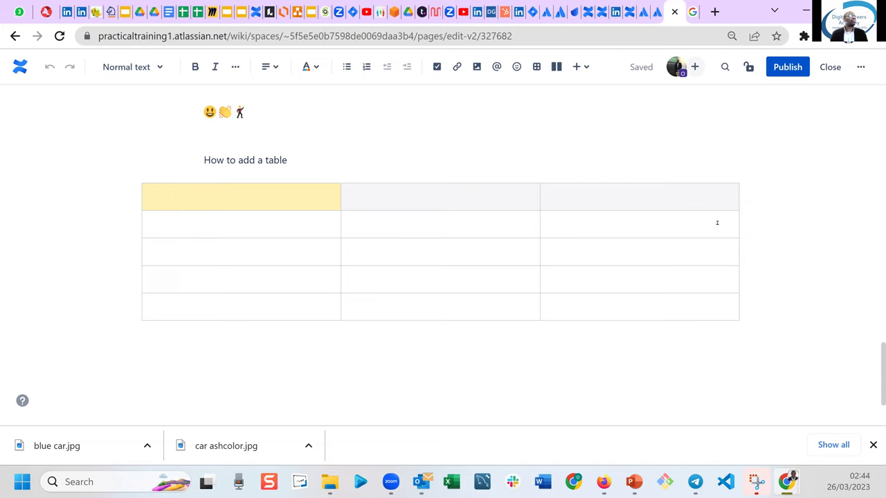
click(192, 184)
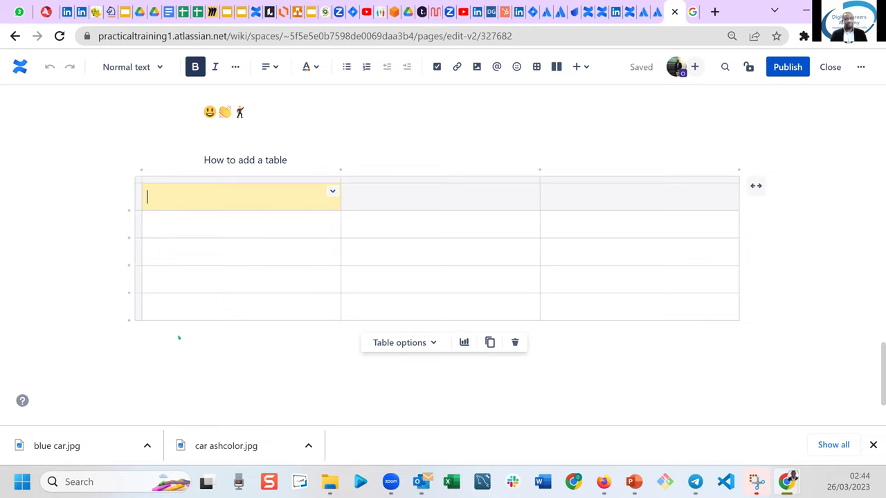
key(Return)
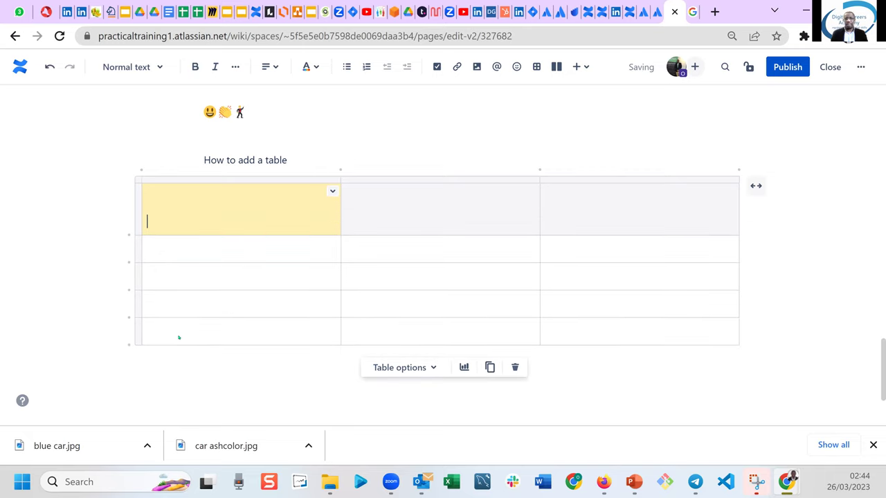
key(BackSpace)
click(247, 381)
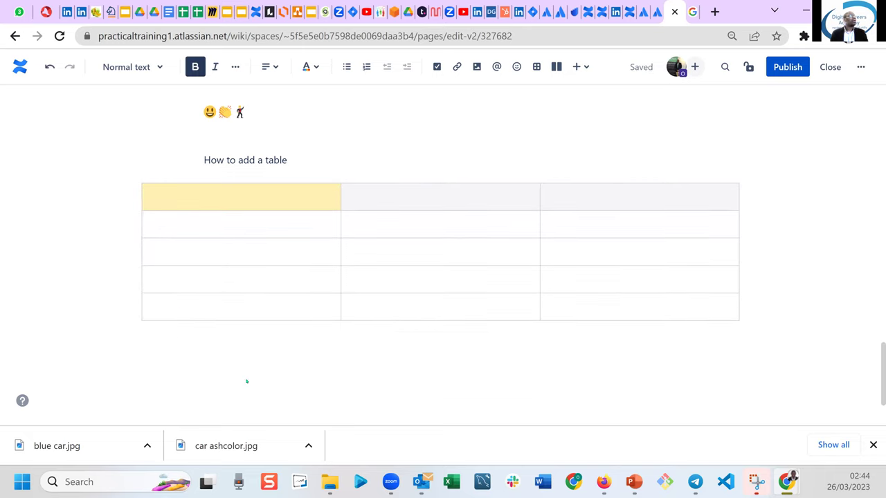
click(727, 298)
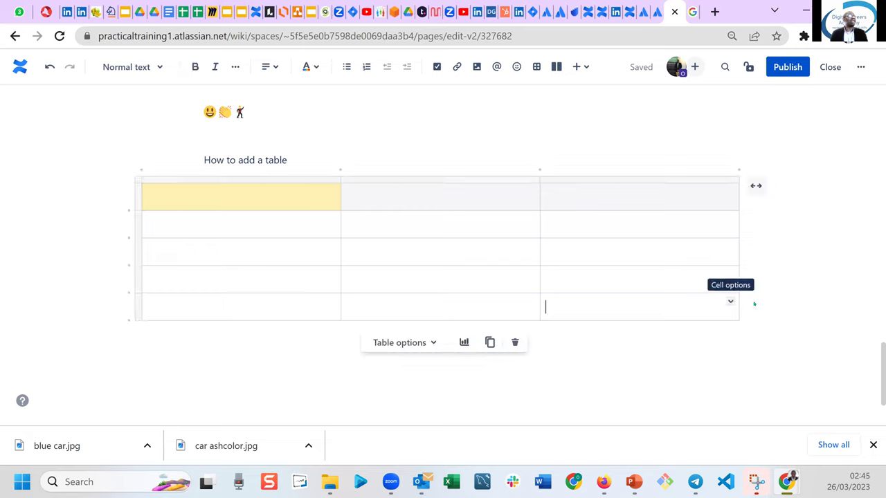
click(754, 303)
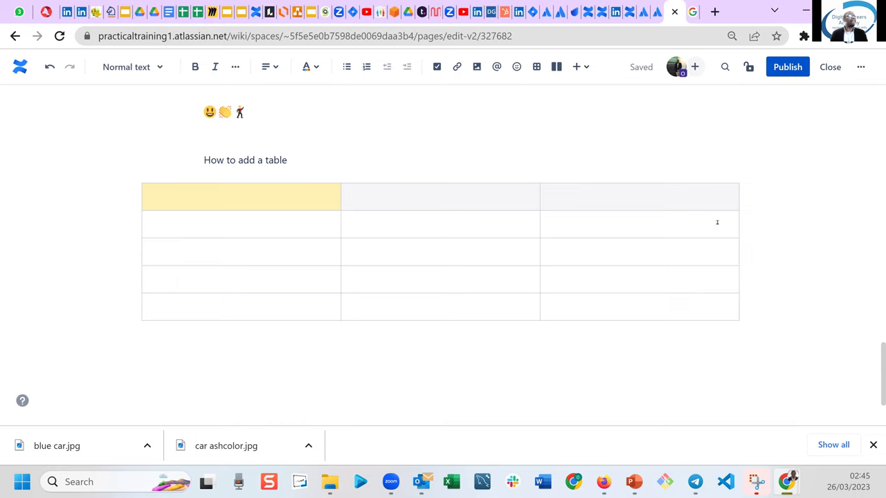
Toggle the table to full page width and back to centred width.
click(700, 192)
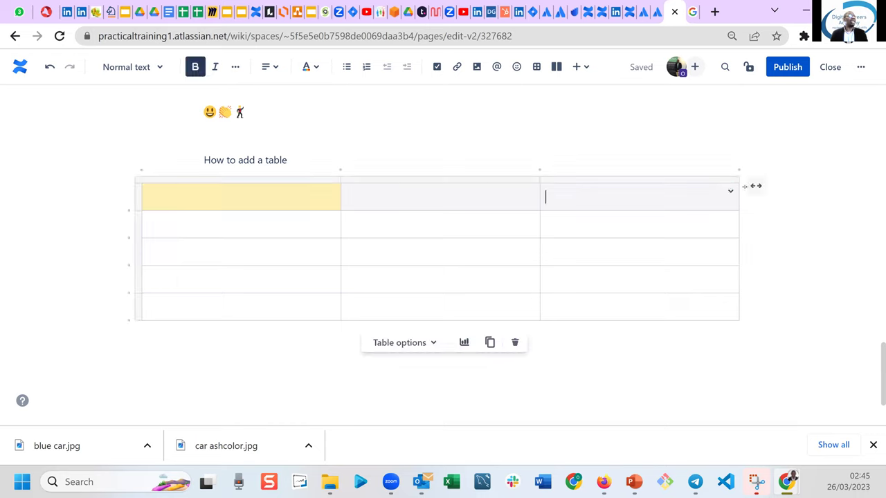
click(756, 186)
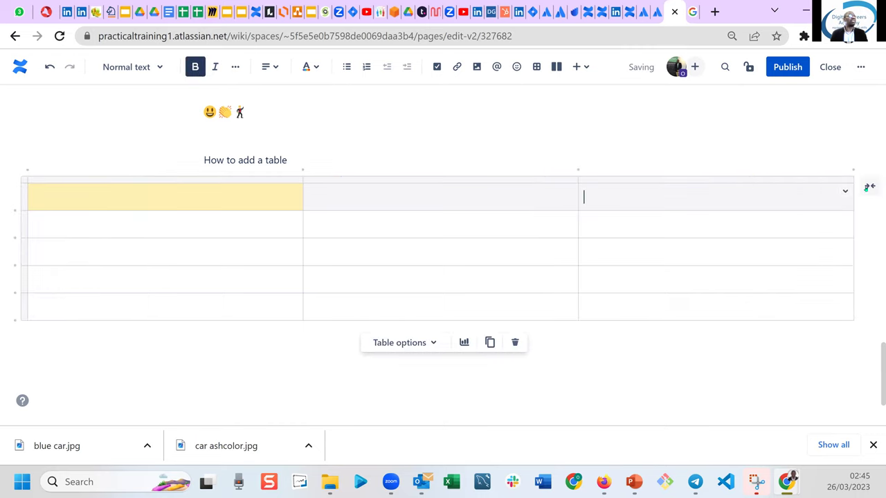
click(869, 186)
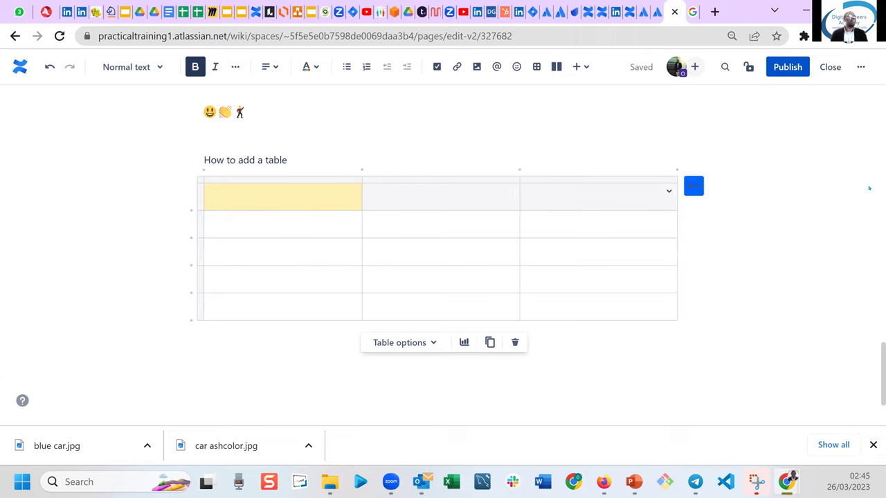
click(741, 314)
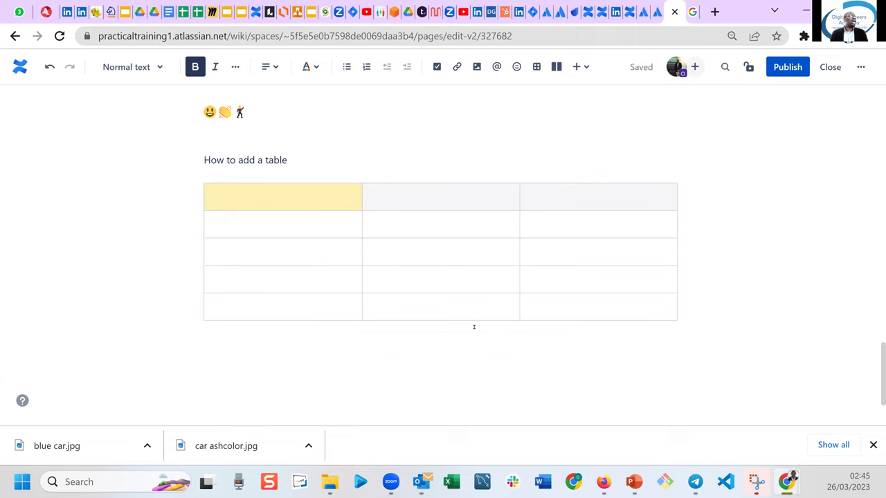
Add an empty line after 'How to add a table' and blank lines below the table.
click(309, 163)
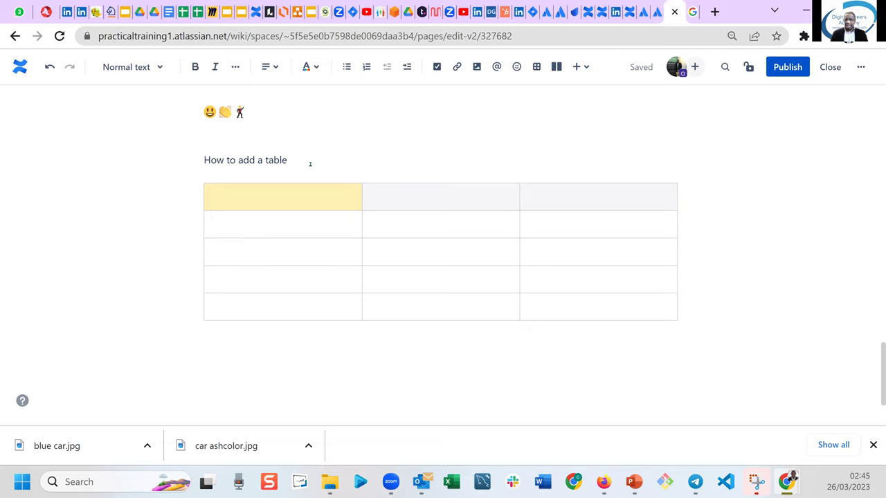
key(Return)
key(Down)
key(Down)
key(Down)
key(Down)
key(Down)
key(Down)
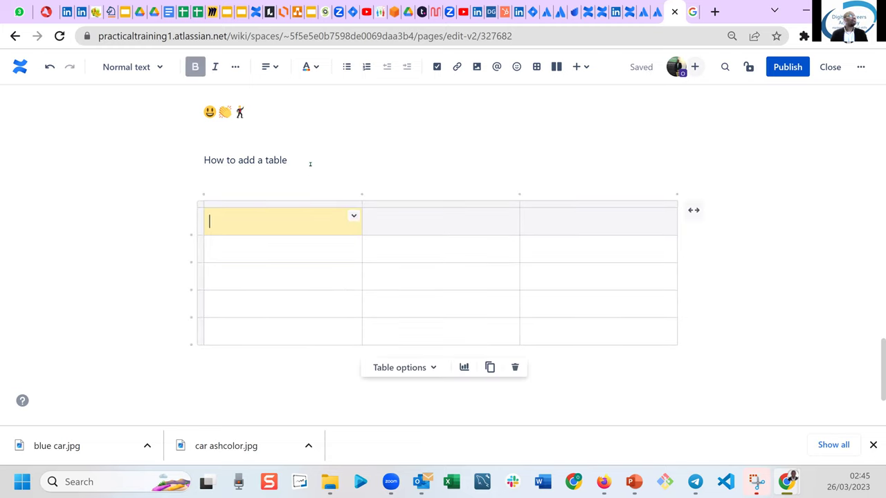
key(Return)
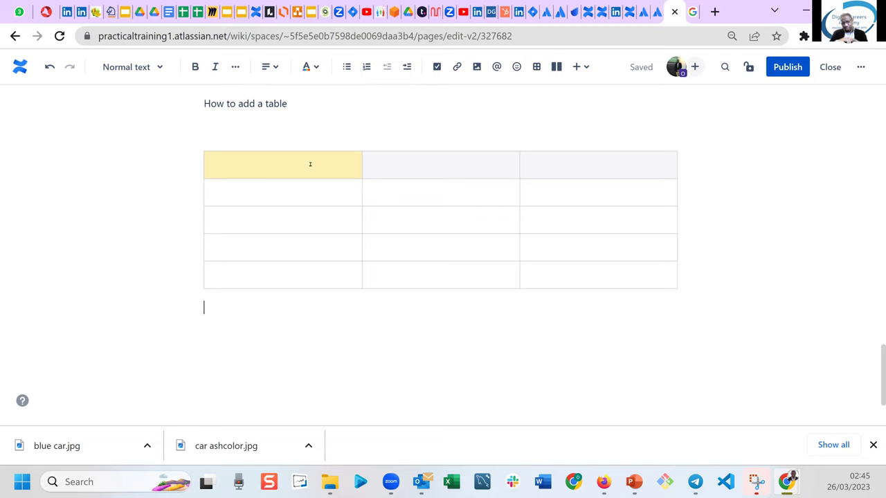
key(Return)
key(Return)
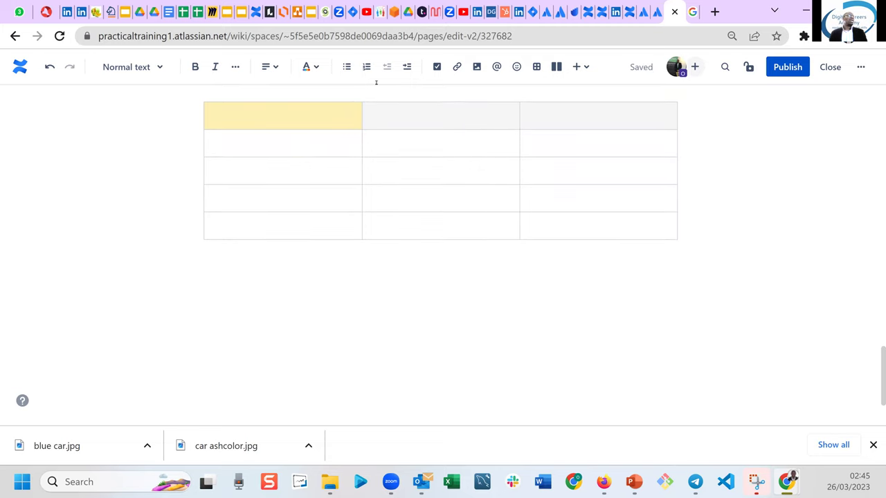
Insert a three-column layout below the table and type Name, Email and Location into it.
click(558, 71)
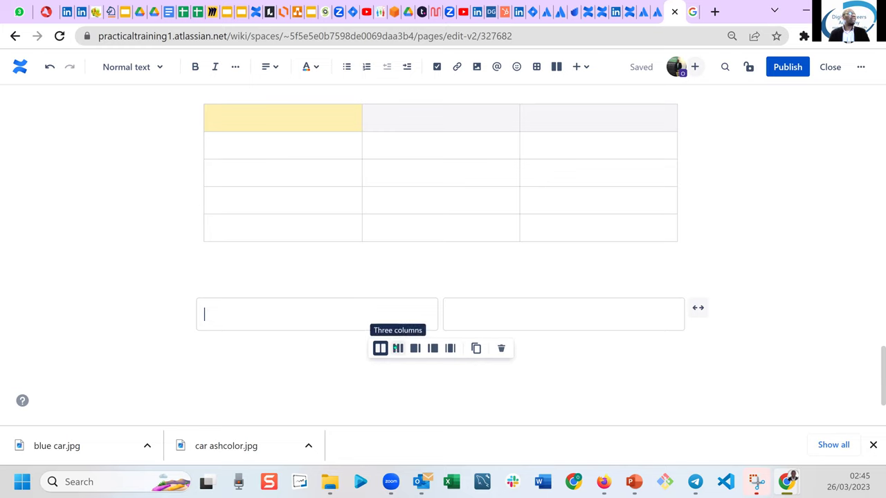
click(397, 349)
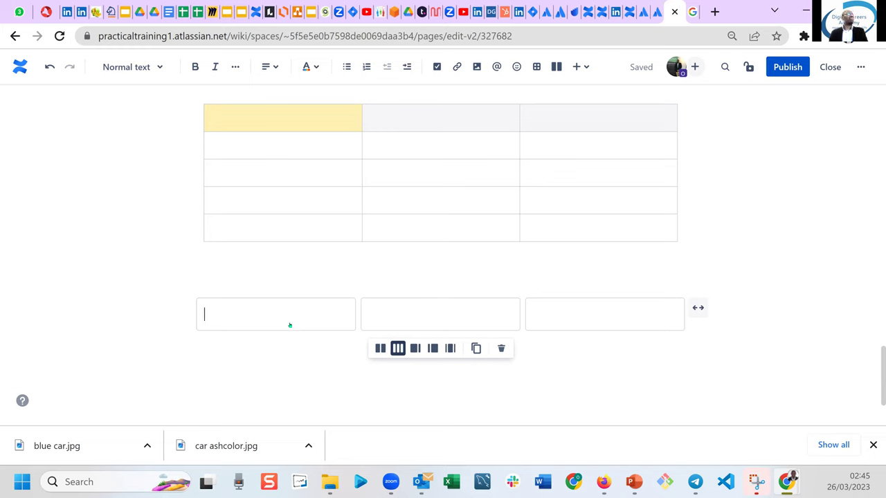
text(Name)
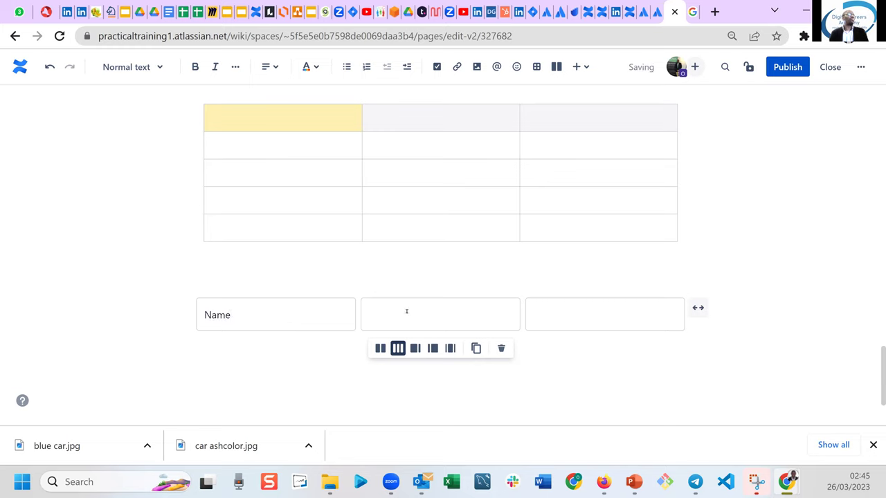
click(408, 311)
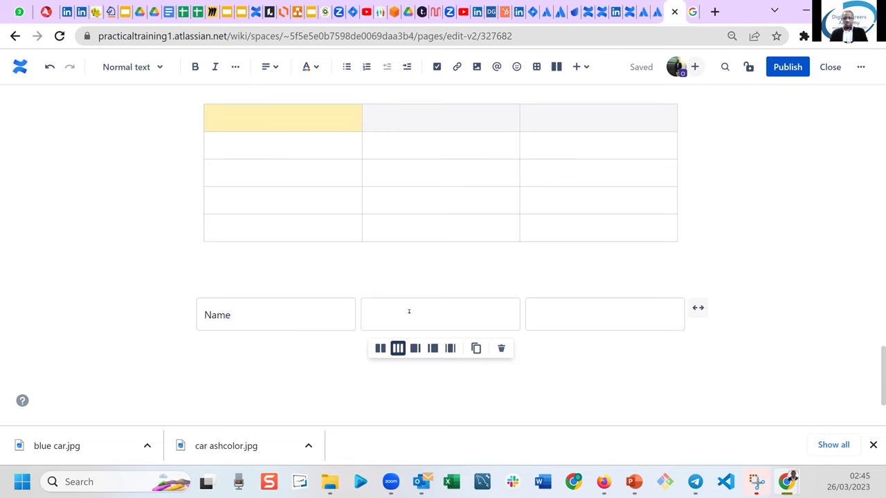
text(Email)
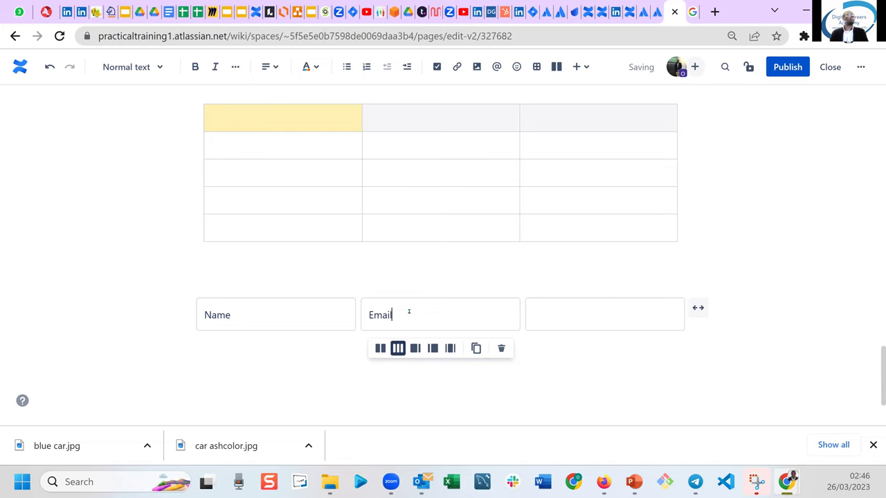
click(553, 312)
text(Location)
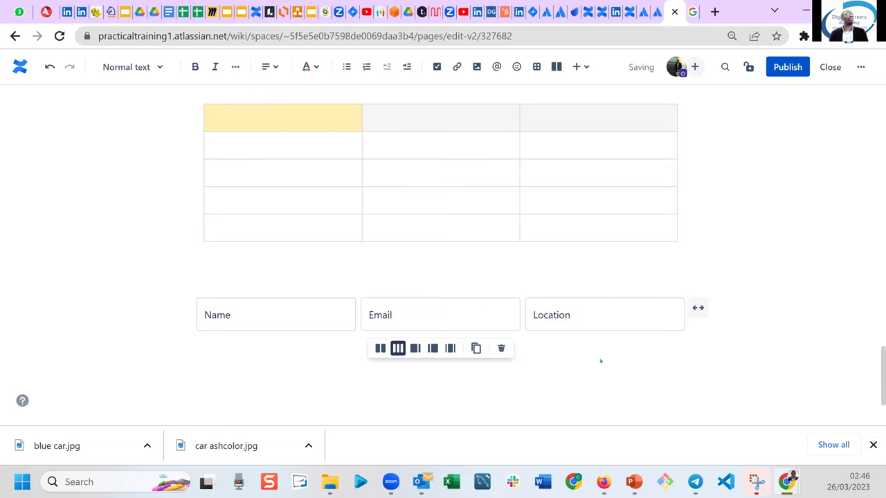
Try the layout width variants and settle on three columns with sidebars.
click(414, 349)
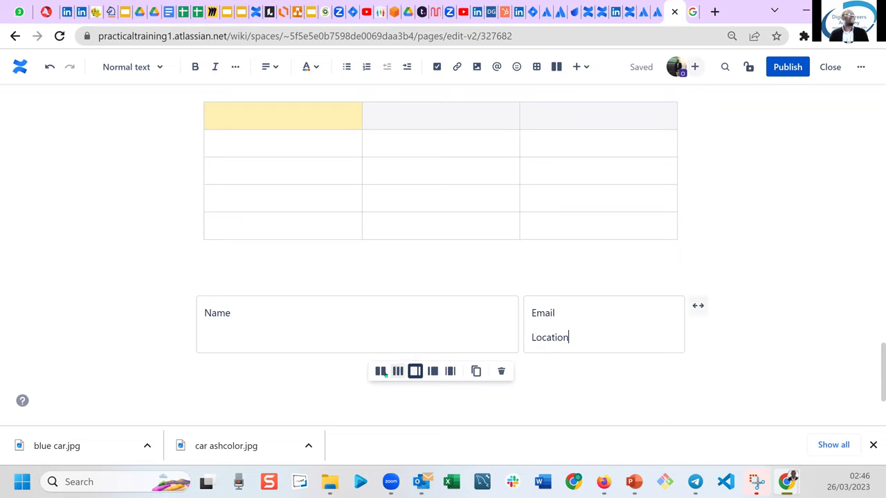
click(380, 372)
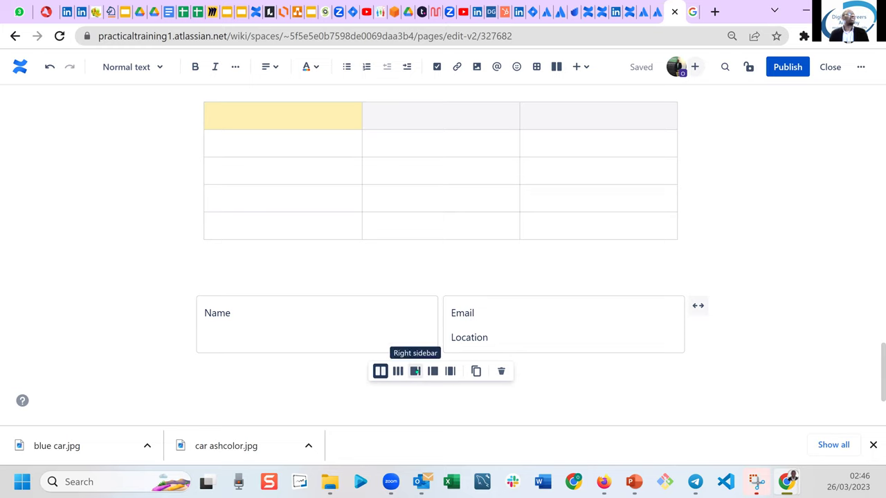
click(415, 371)
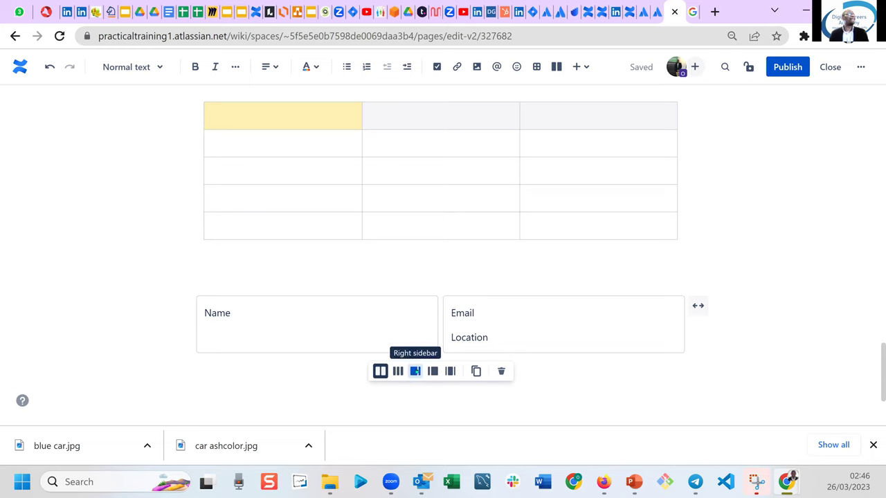
click(432, 373)
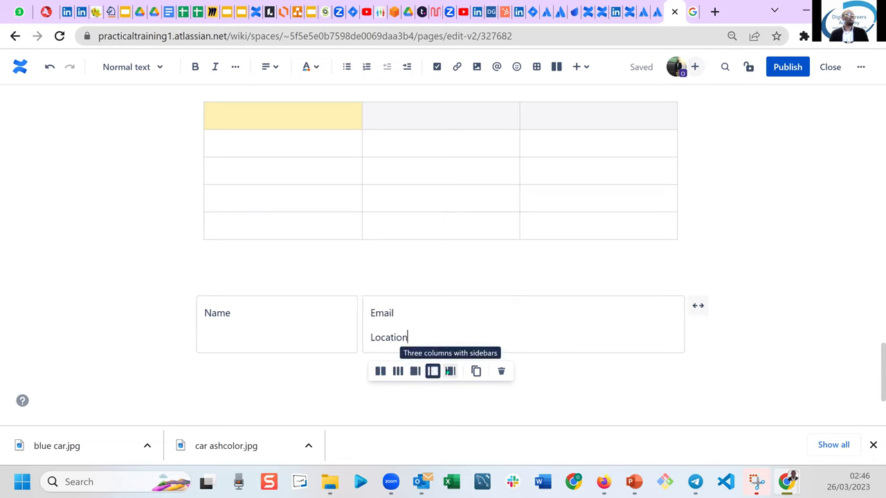
click(449, 372)
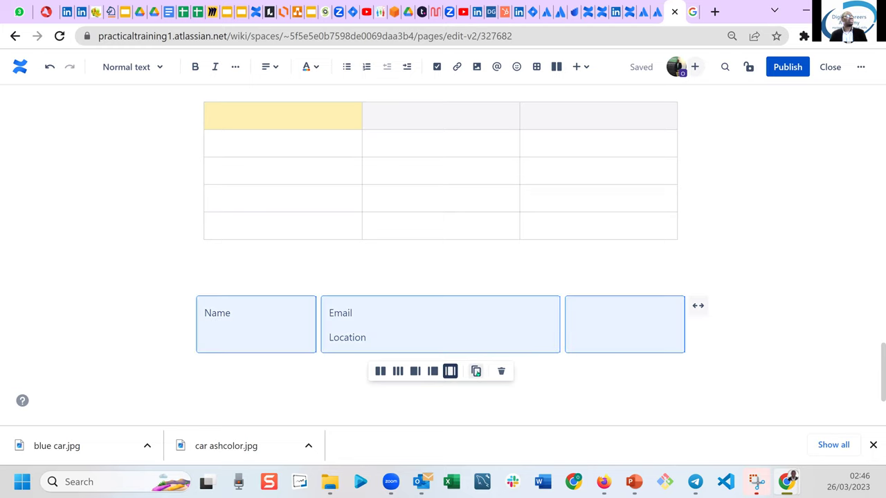
Copy the layout, paste a duplicate below it, then delete the duplicate.
click(476, 372)
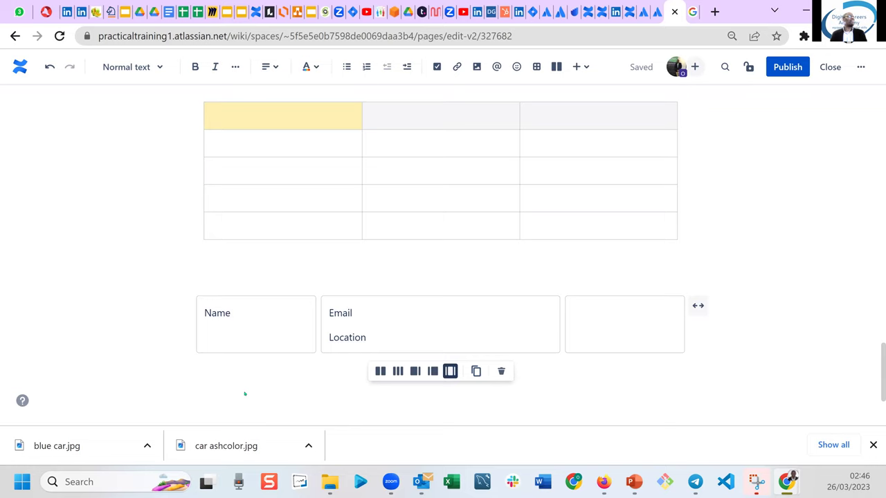
key(ctrl+z)
key(ctrl+z)
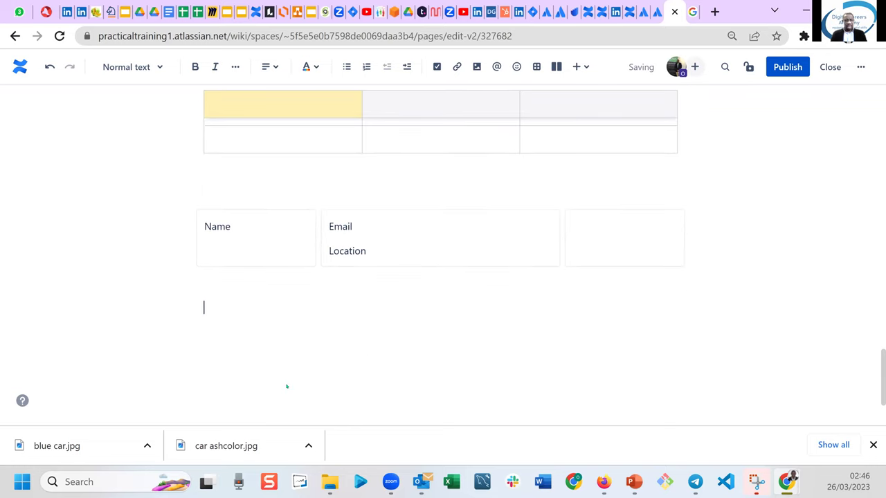
key(ctrl+v)
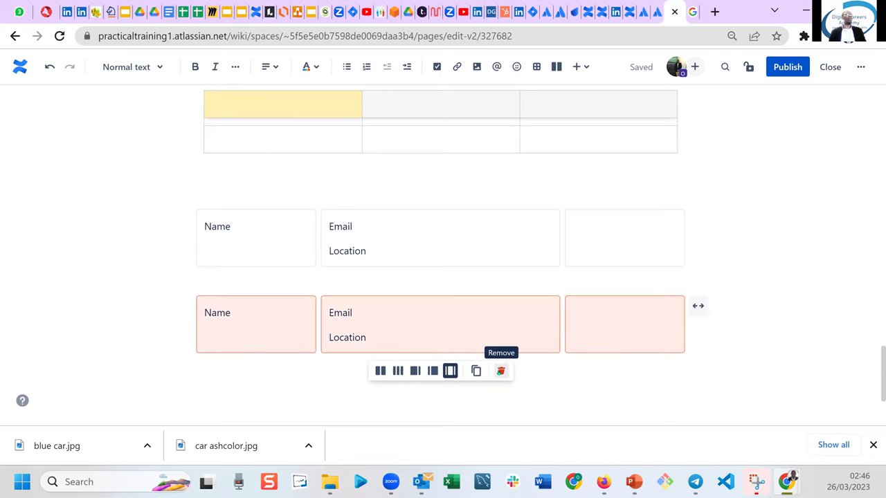
click(500, 371)
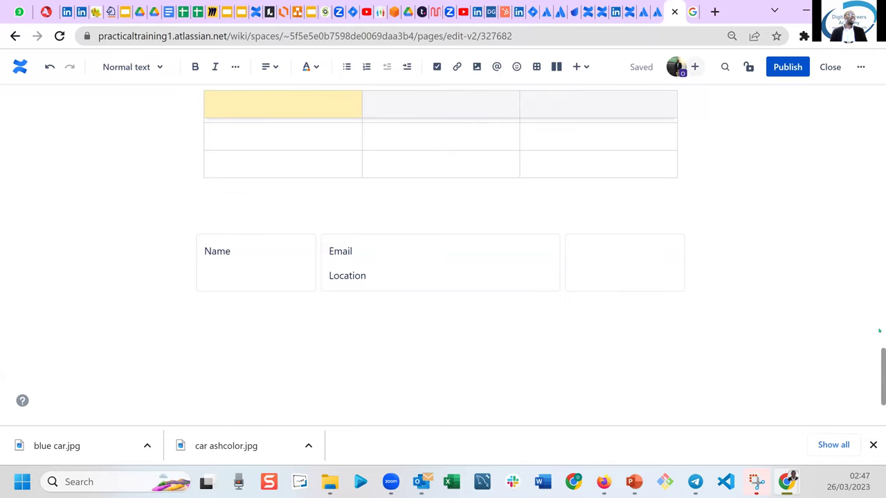
Scroll the page down until the yellow-header table and the Name/Email layout are visible.
scroll(876, 325, up, 4)
scroll(872, 298, down, 2)
scroll(865, 268, up, 3)
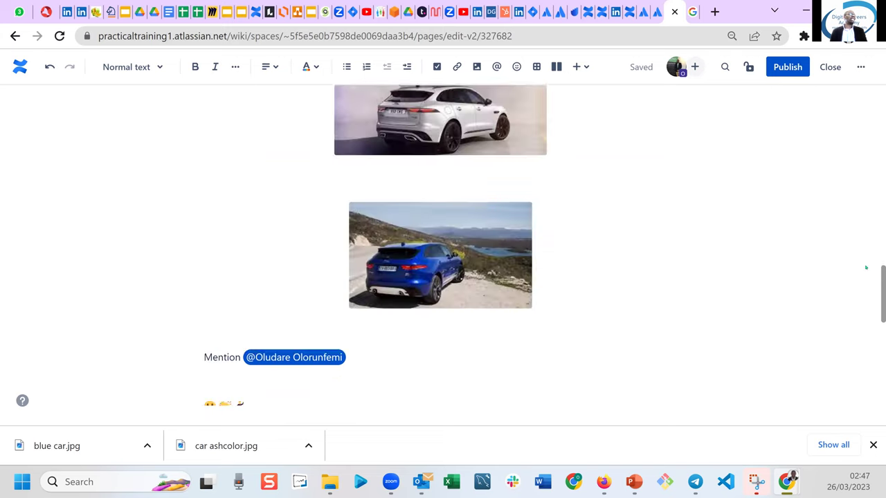
scroll(865, 268, up, 1)
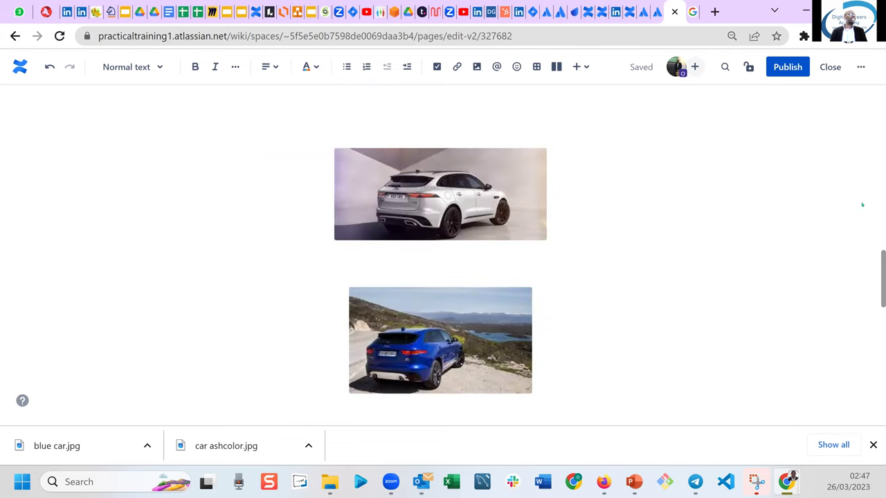
scroll(858, 193, up, 5)
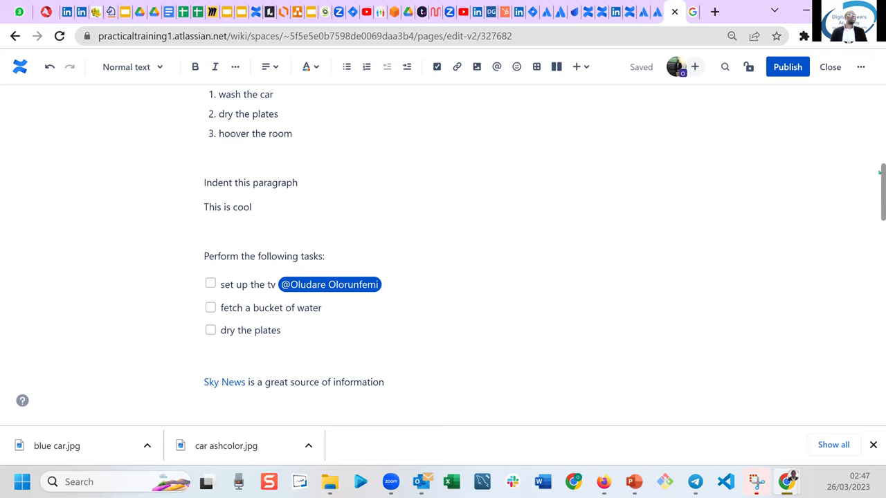
scroll(879, 182, up, 3)
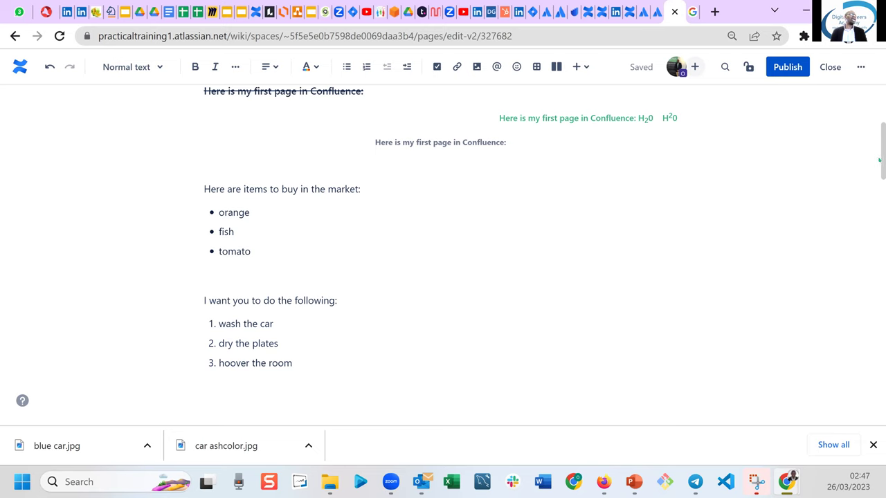
scroll(879, 112, up, 3)
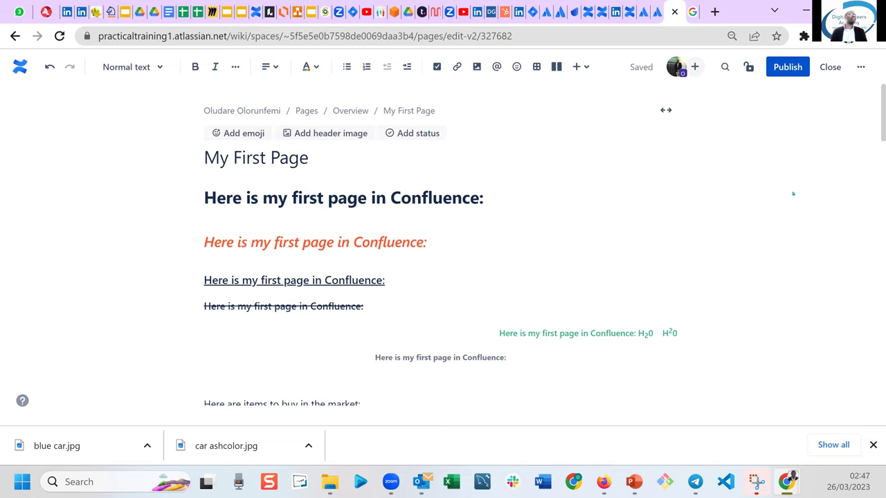
drag(878, 180, 877, 426)
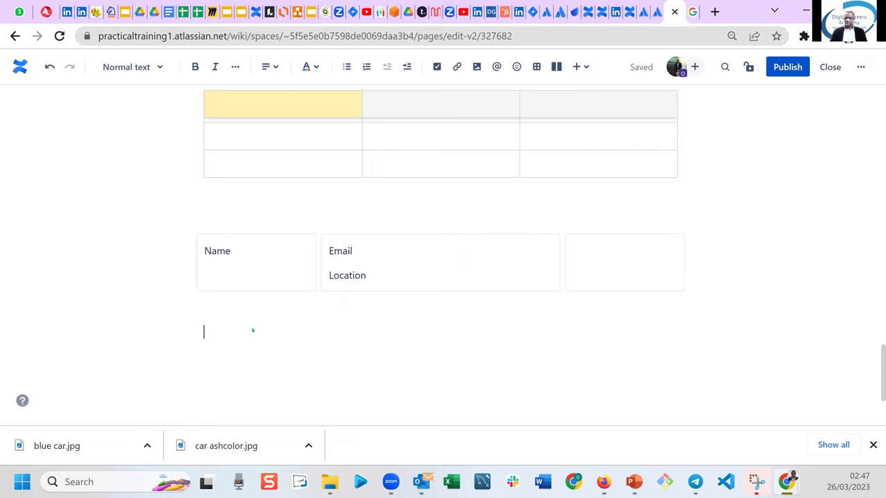
Undo the last change and add the line 'Press the asterik' below the layout.
key(ctrl+z)
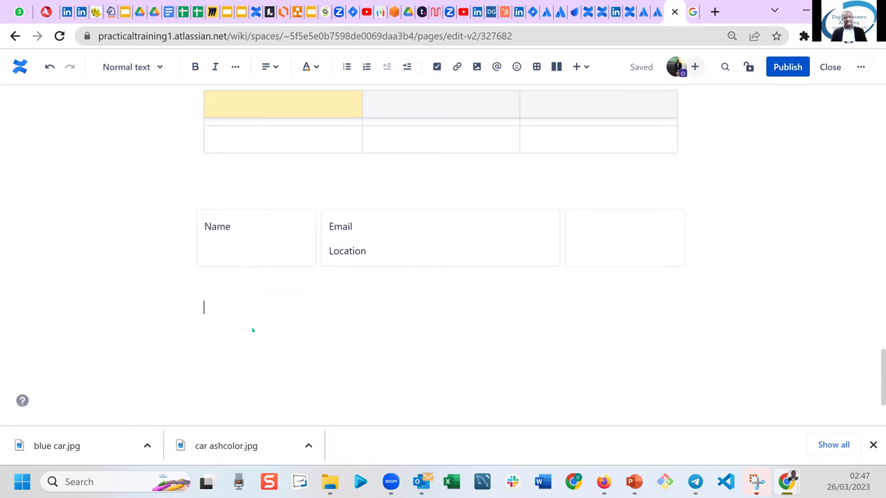
text(Press the asteris)
key(BackSpace)
text(k)
key(Return)
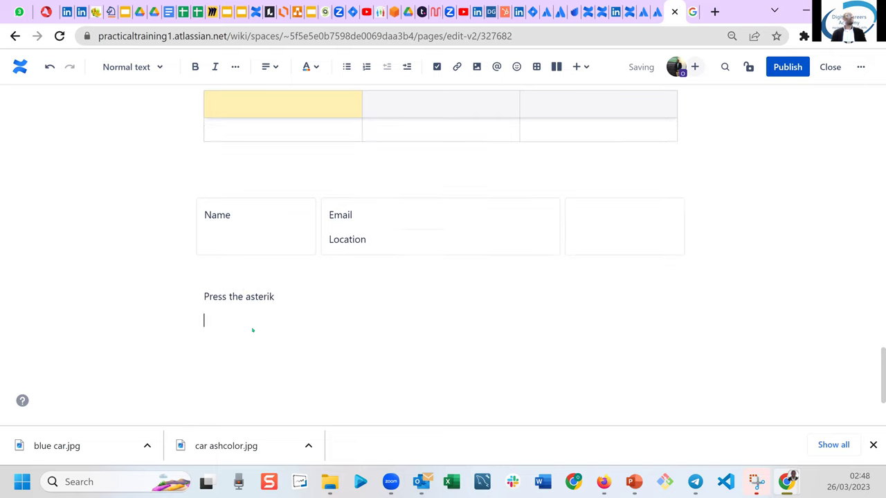
scroll(253, 330, down, 1)
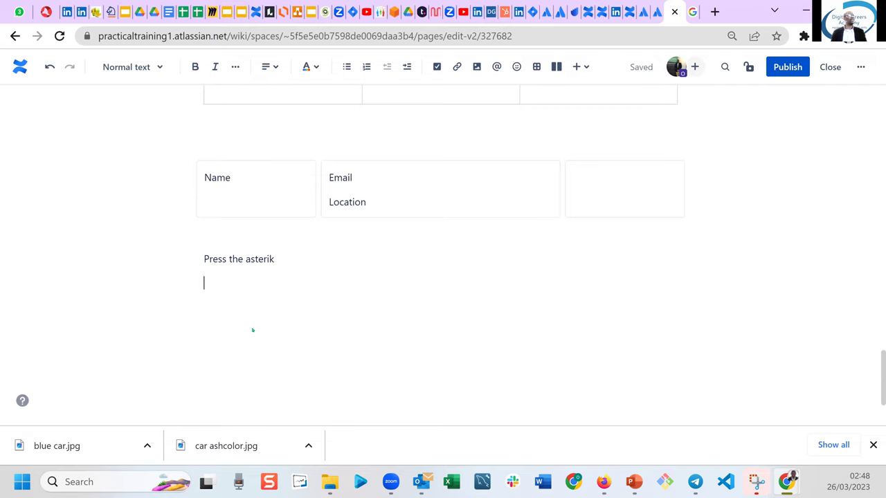
Insert an action item from the / menu reading 'wash the car'.
text(/)
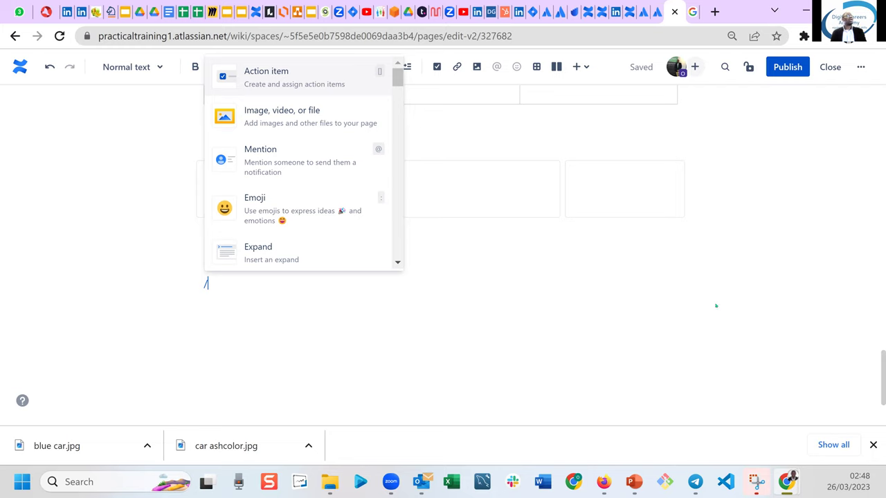
drag(880, 349, 879, 333)
scroll(880, 333, down, 1)
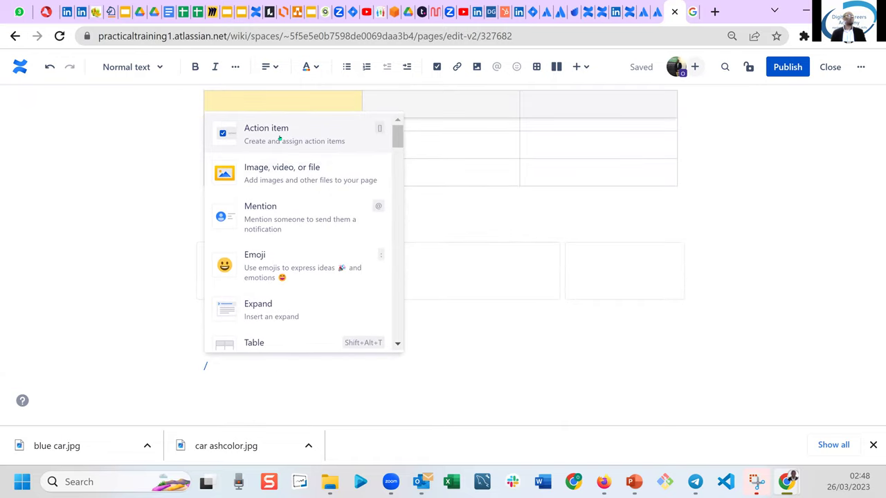
click(279, 139)
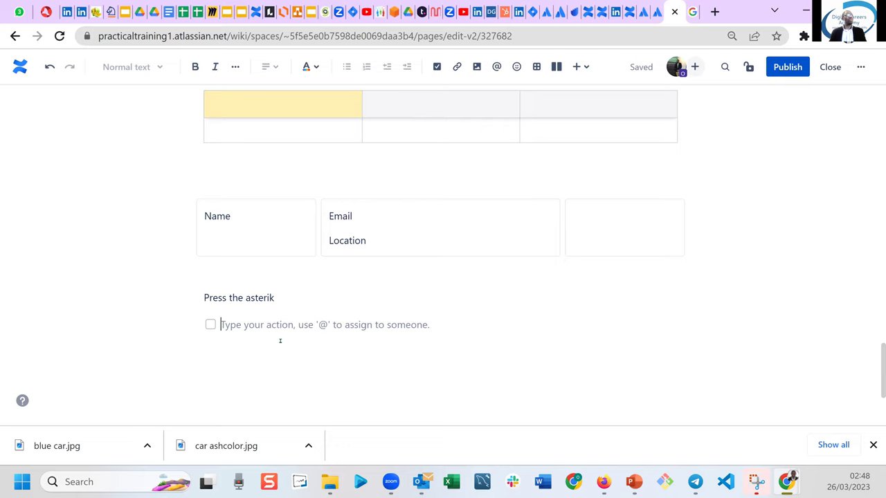
text(wash the car)
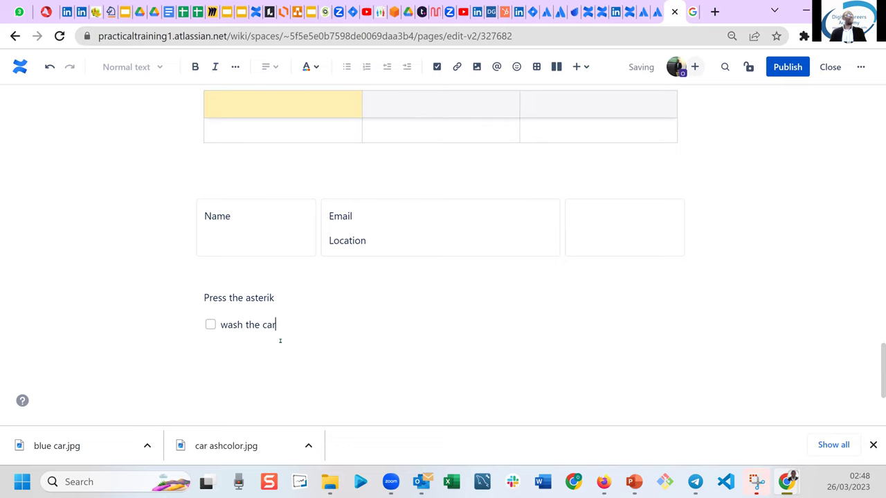
Add a second action item 'dry the clothes' and start a new insert on the next line.
key(Return)
scroll(280, 343, down, 1)
text(d)
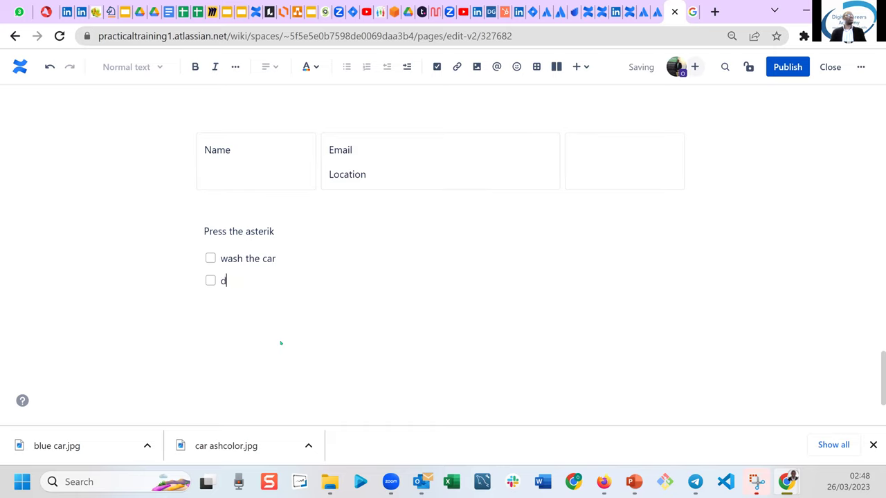
text(ry the clothes)
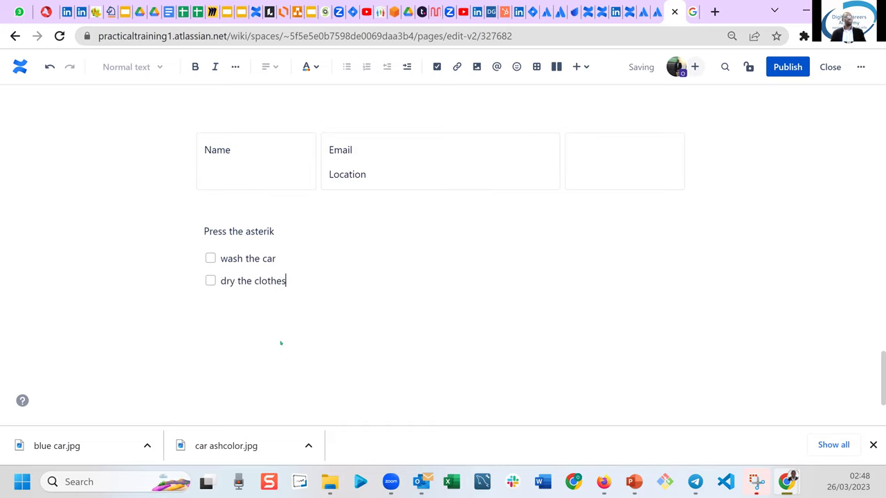
key(Return)
key(Return)
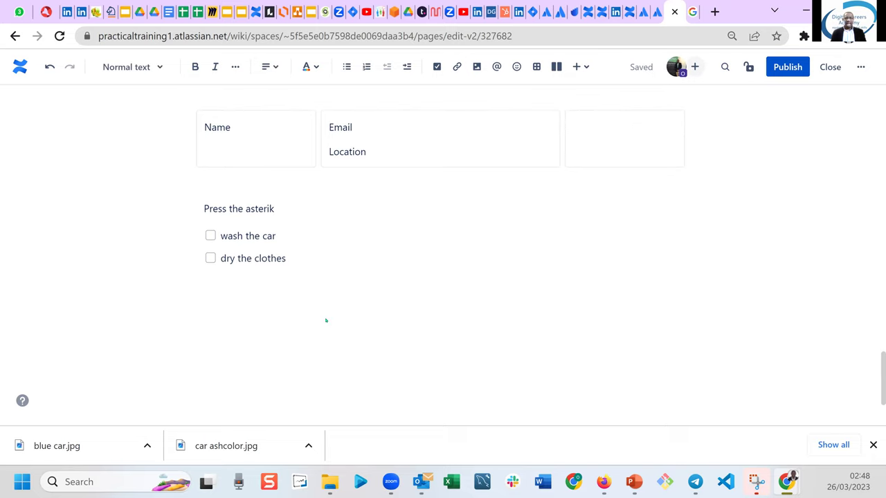
text(/)
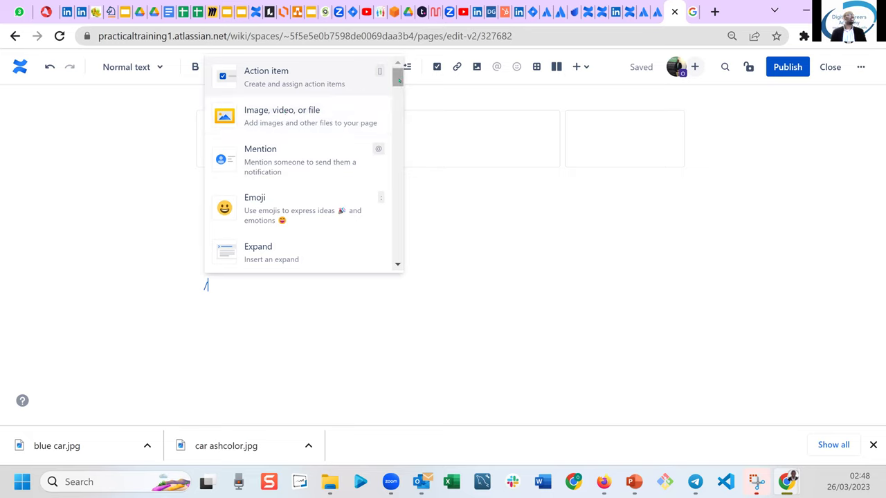
Pick Chart from the insert menu to place a pie-type chart block below the action items.
scroll(399, 92, down, 1)
scroll(399, 92, down, 4)
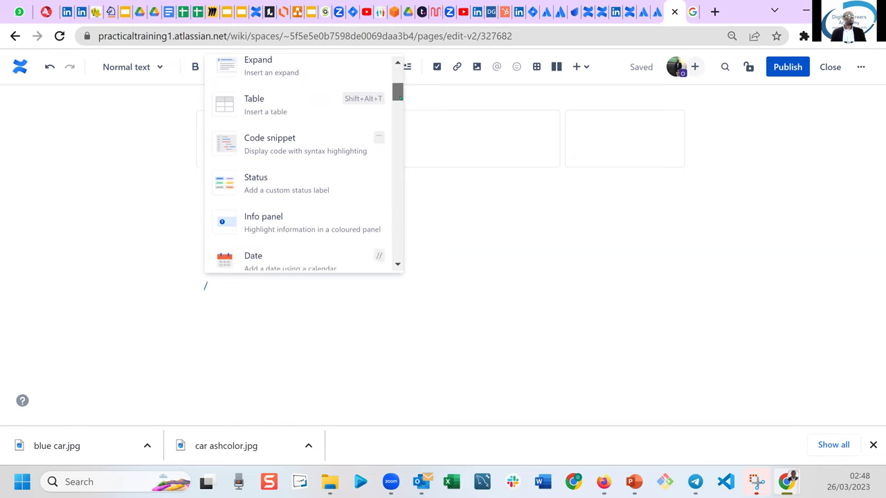
scroll(399, 97, down, 4)
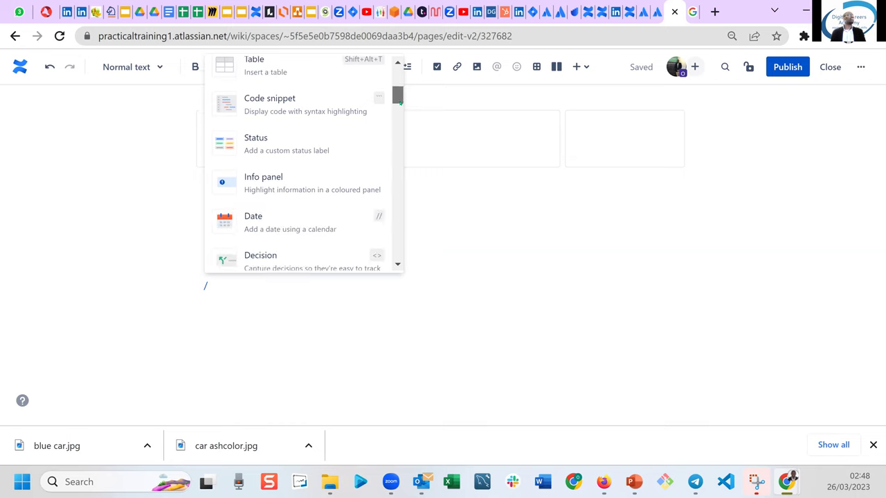
scroll(399, 118, down, 3)
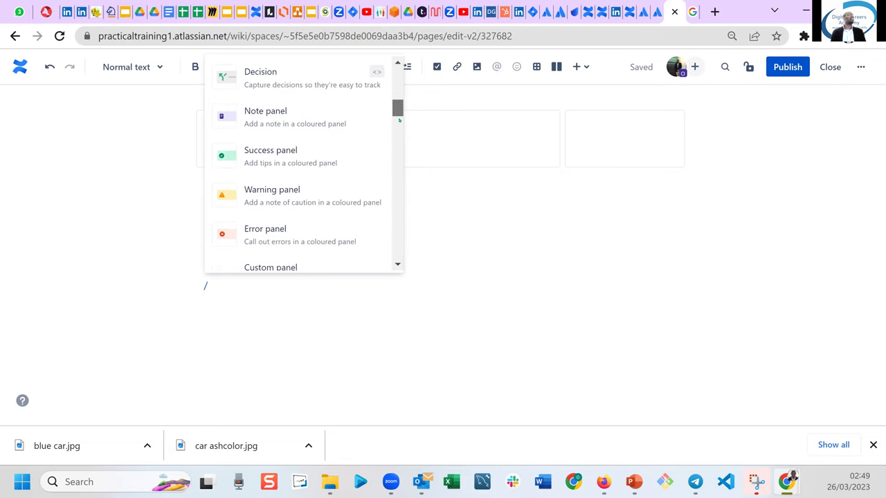
scroll(399, 122, down, 3)
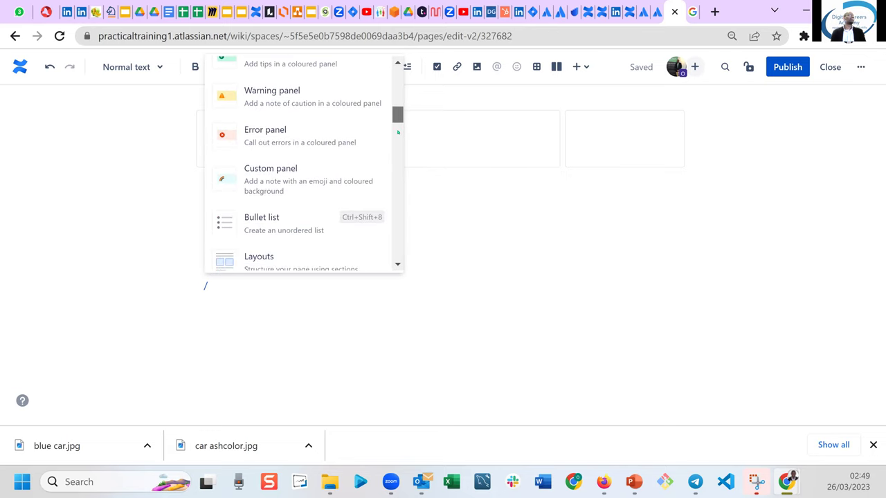
scroll(397, 138, down, 2)
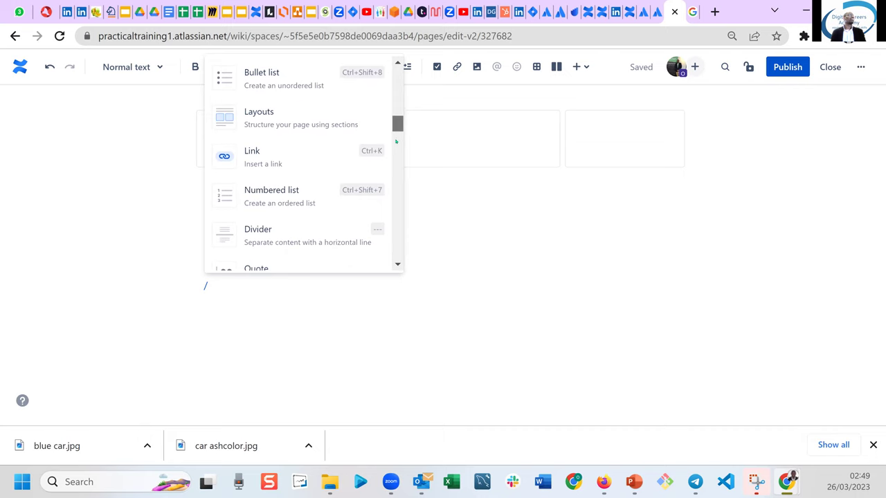
scroll(397, 142, down, 1)
scroll(396, 145, down, 6)
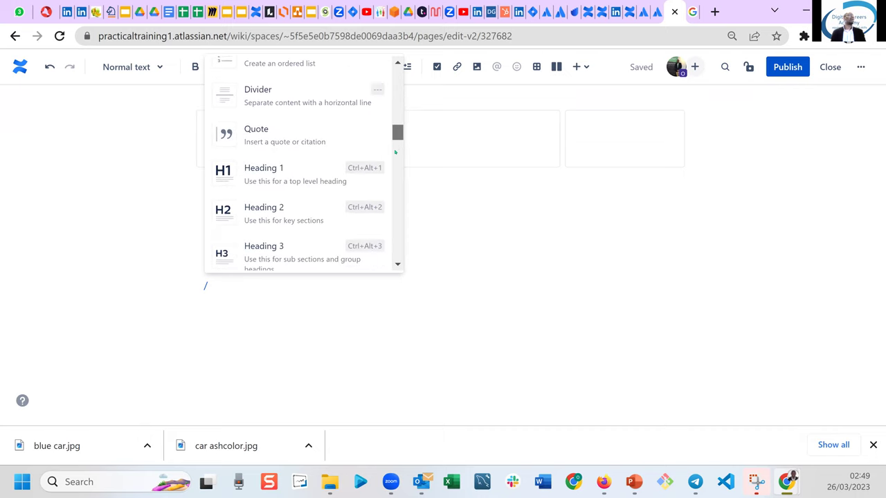
scroll(394, 170, down, 2)
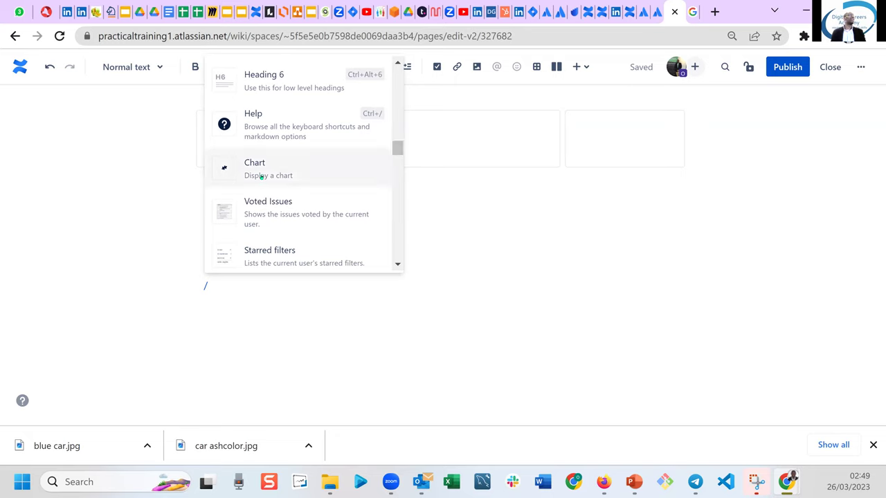
click(260, 176)
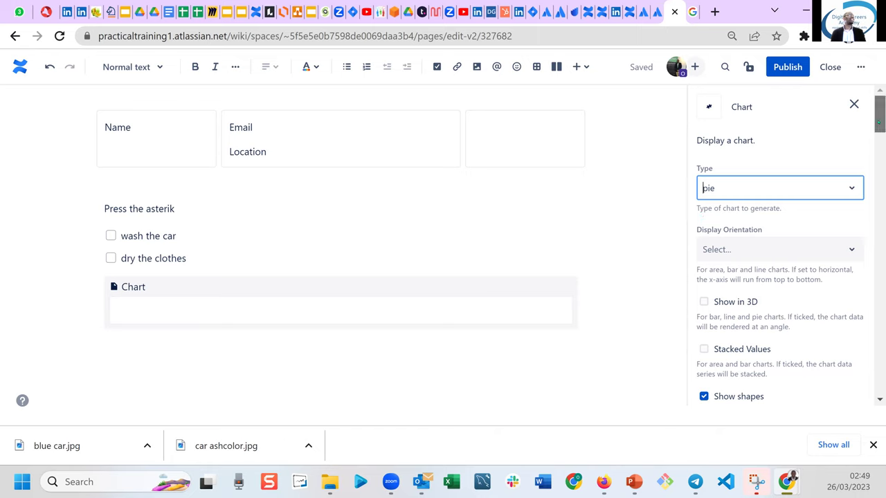
scroll(790, 250, down, 1)
scroll(791, 249, up, 1)
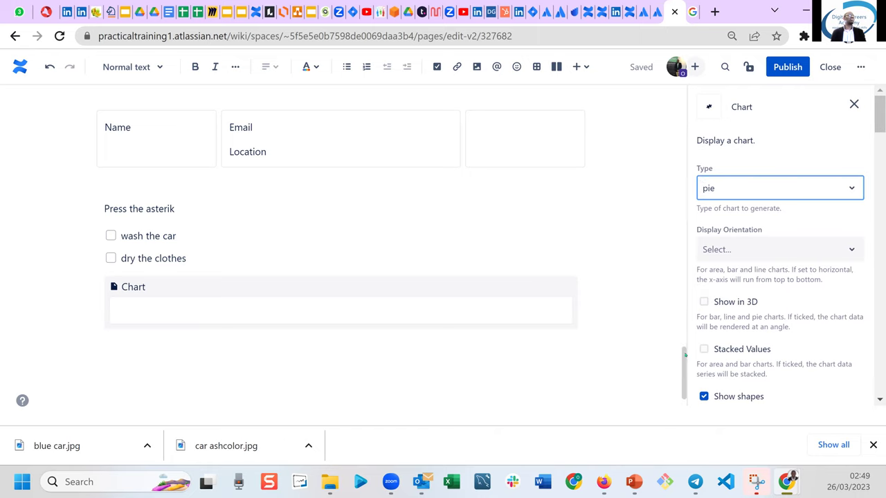
scroll(395, 244, up, 5)
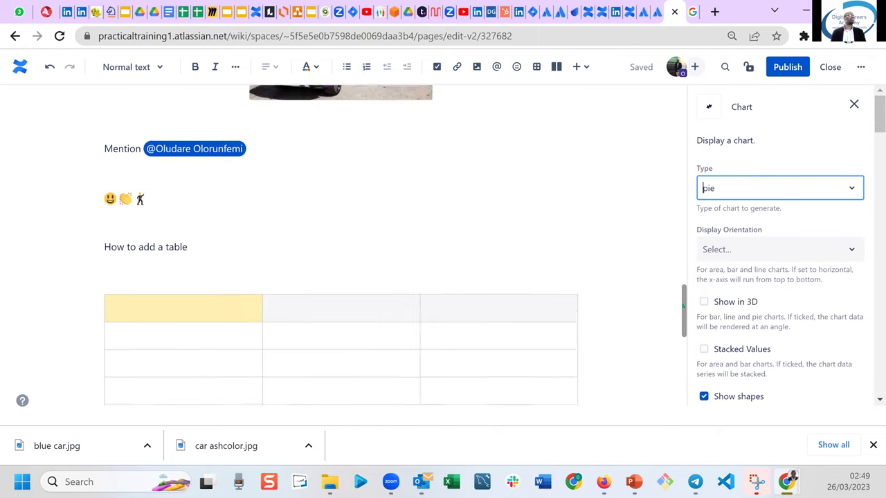
scroll(387, 277, down, 2)
Label the yellow header cells Items and Amount.
click(180, 232)
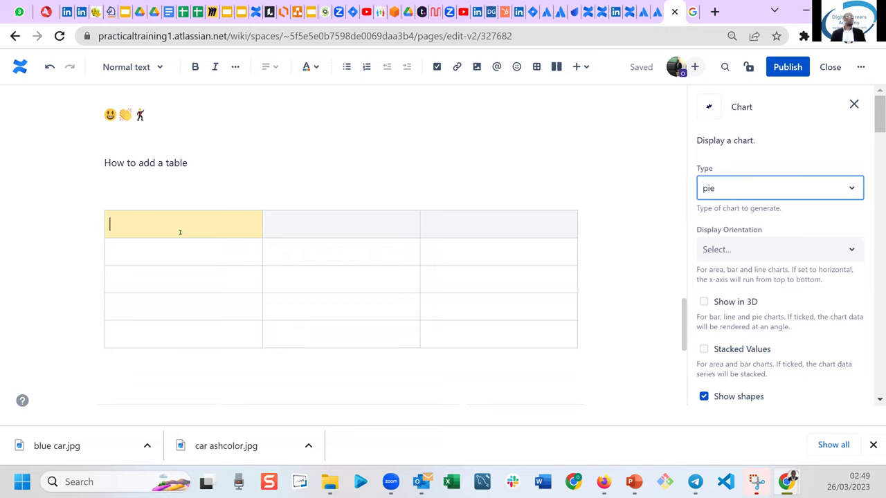
text(Name)
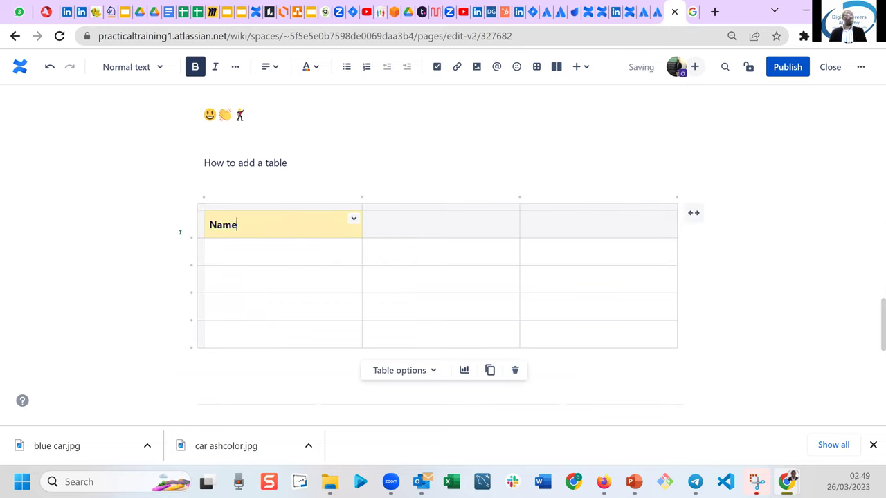
key(Tab)
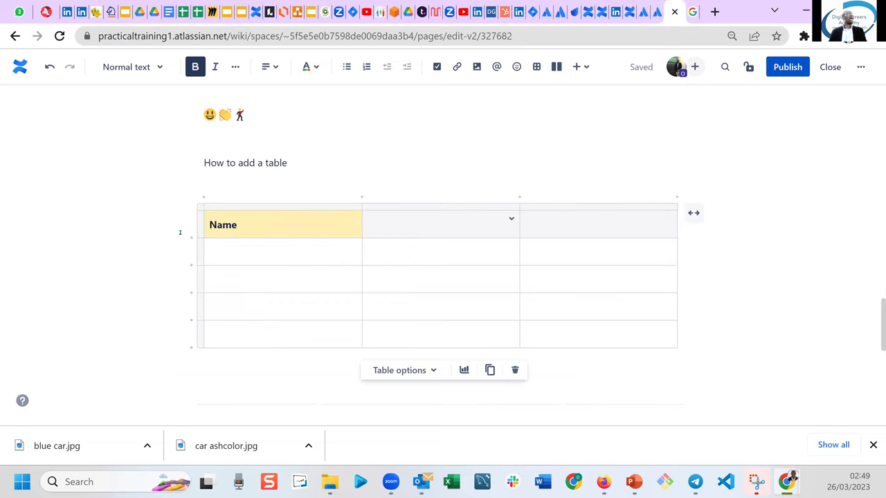
text(Amount)
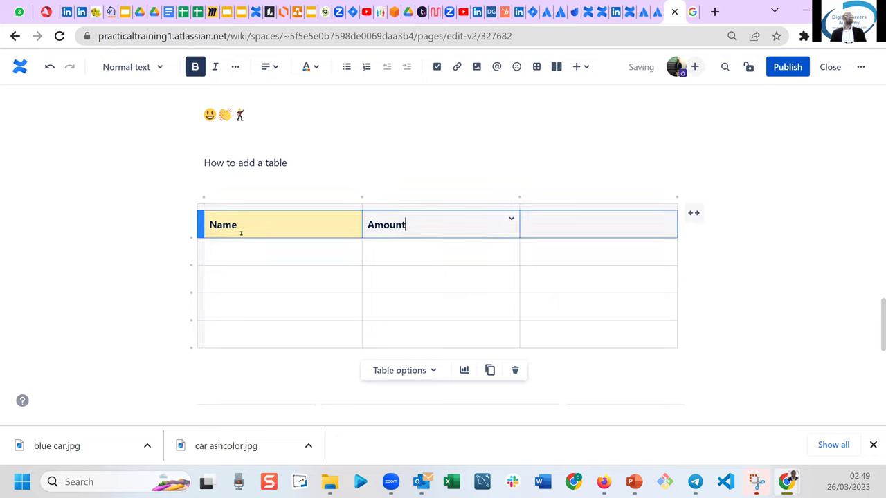
drag(232, 225, 200, 225)
text(Items)
Fill the Items column with Musical Instruments, Televisions and Cars.
click(254, 253)
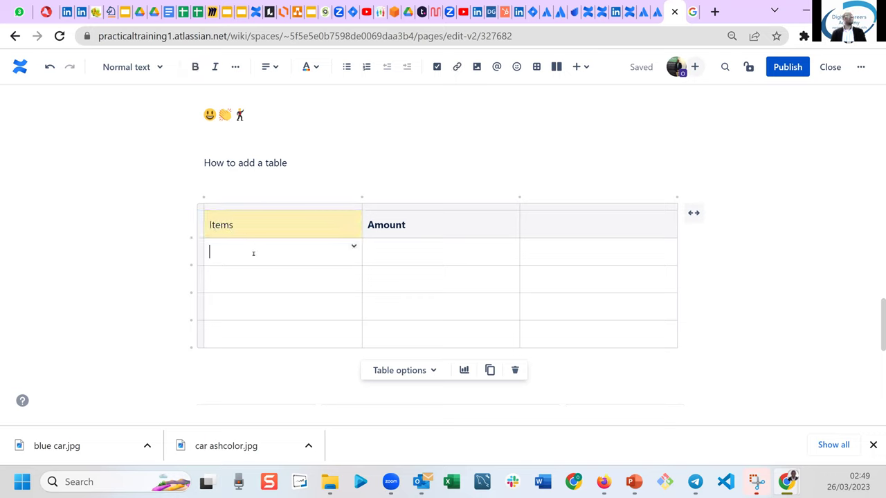
text(Orange)
click(253, 281)
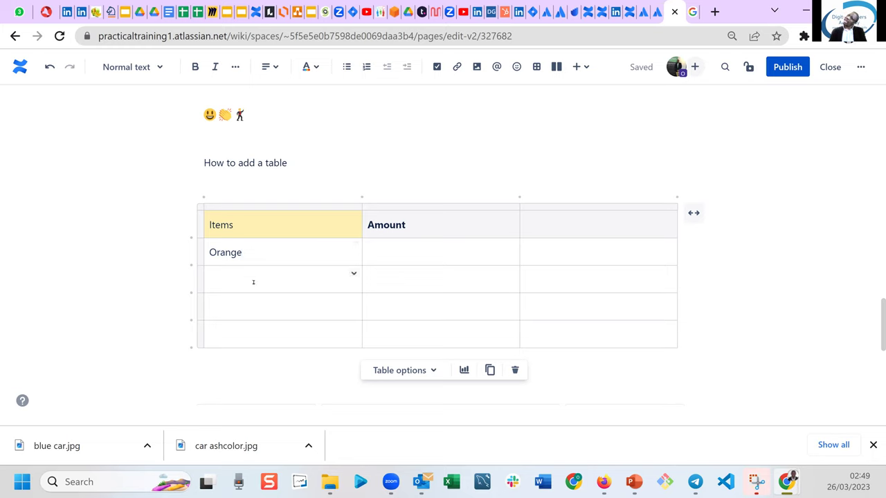
text(Telev)
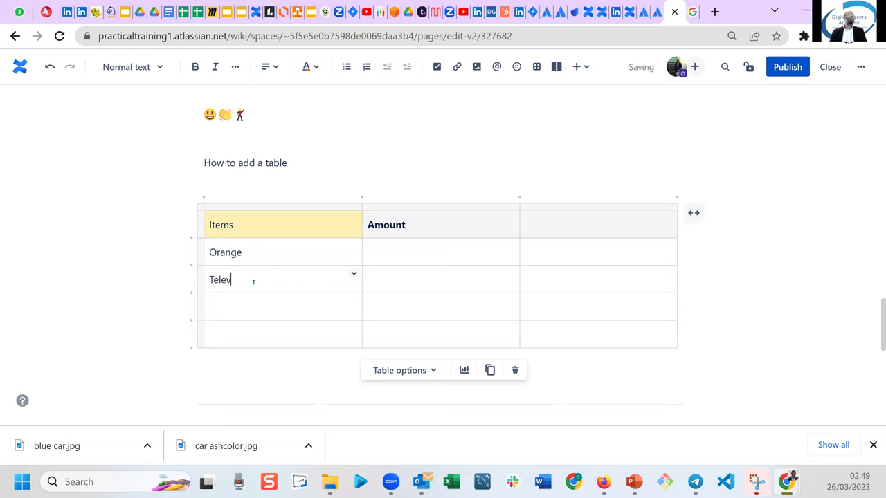
text(isions)
click(266, 251)
drag(266, 252, 212, 252)
key(BackSpace)
key(BackSpace)
text(M)
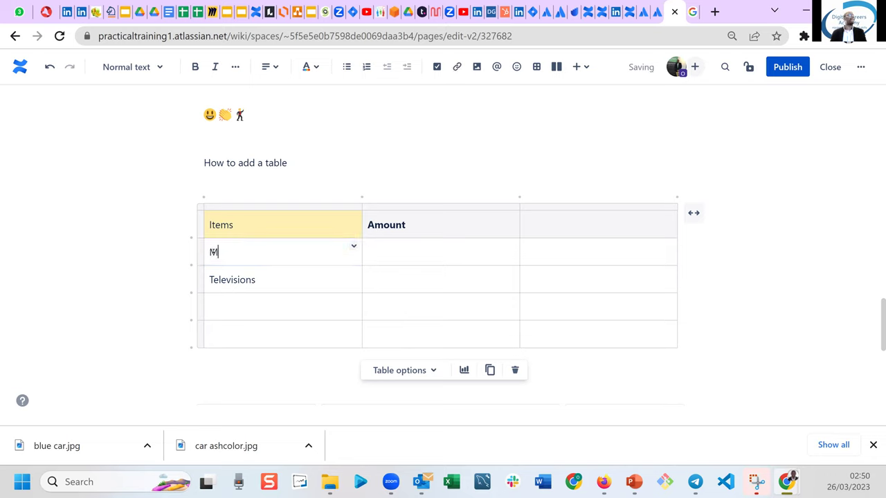
text(usical Instruments)
click(238, 309)
text(Cars)
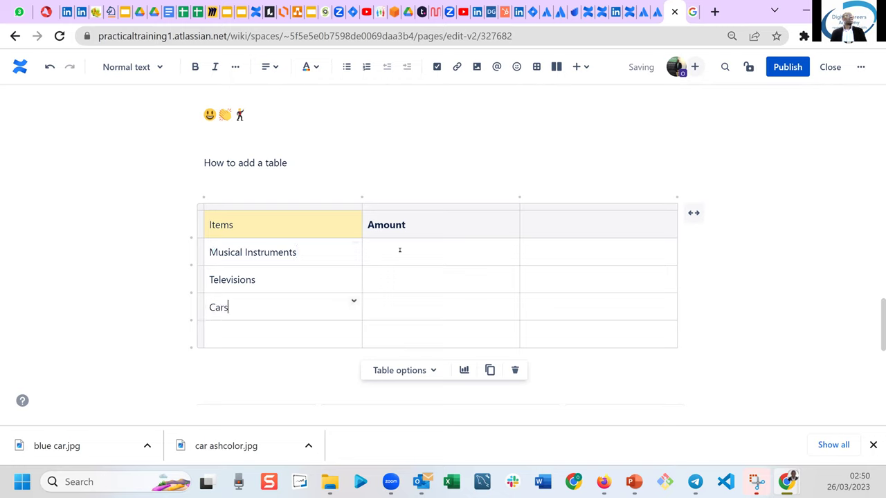
Enter amounts 5000000, 3500000 and 600000 for the three items.
click(400, 250)
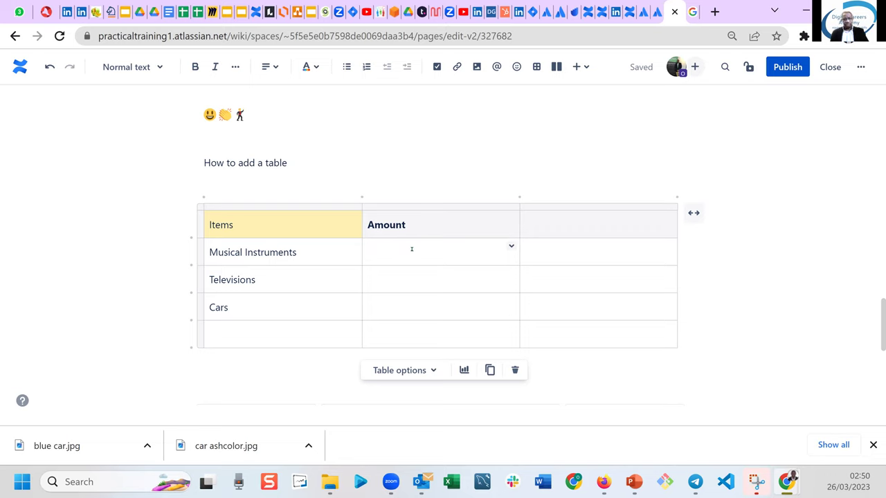
text(50000)
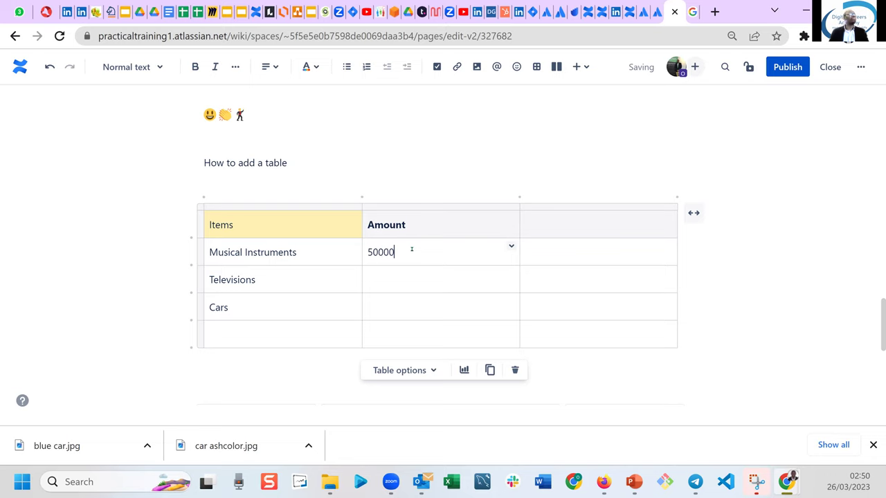
text(00)
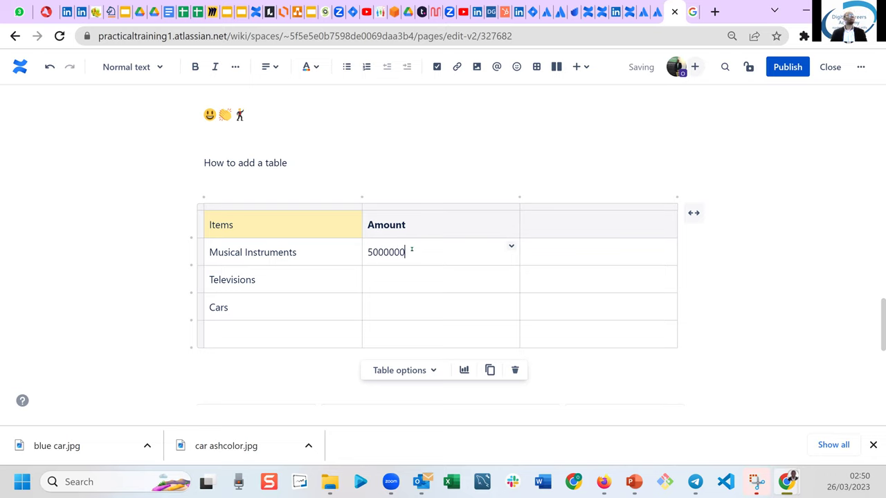
click(397, 284)
text(3)
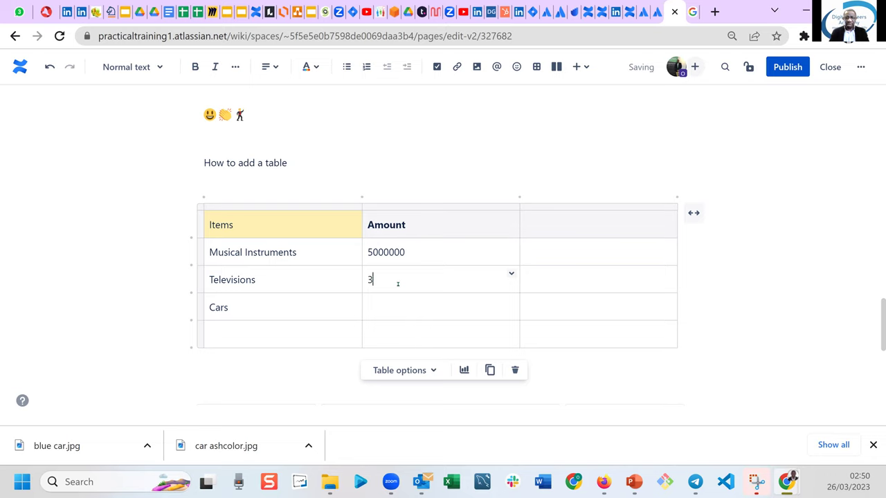
text(50000)
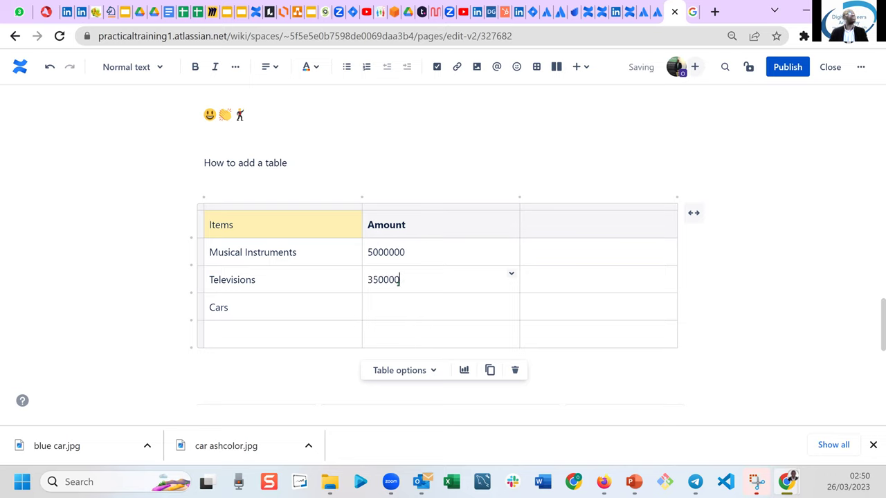
text(0)
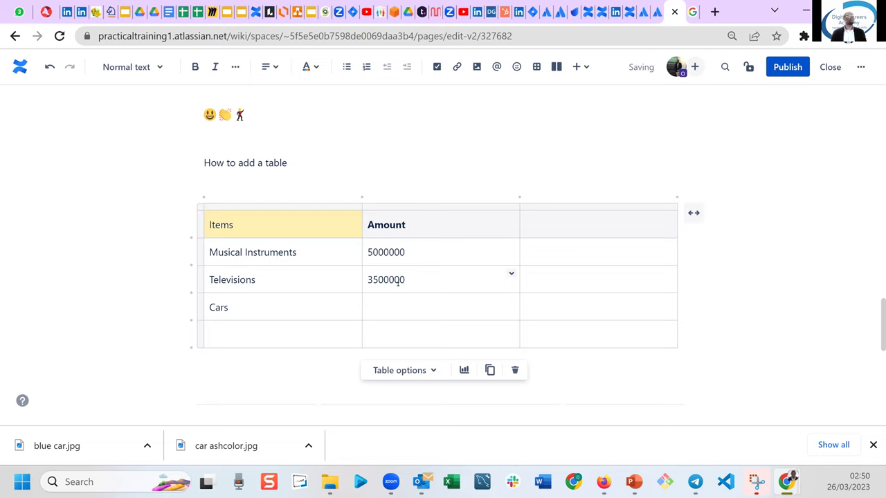
click(400, 312)
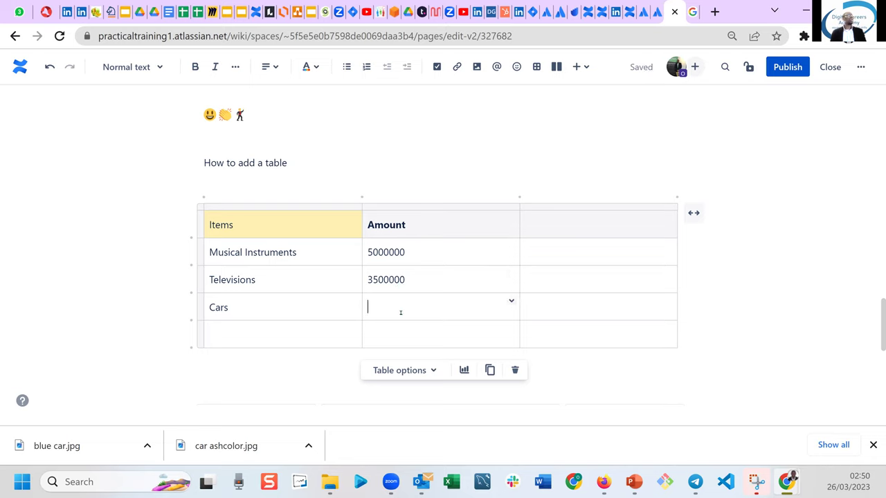
text(600000)
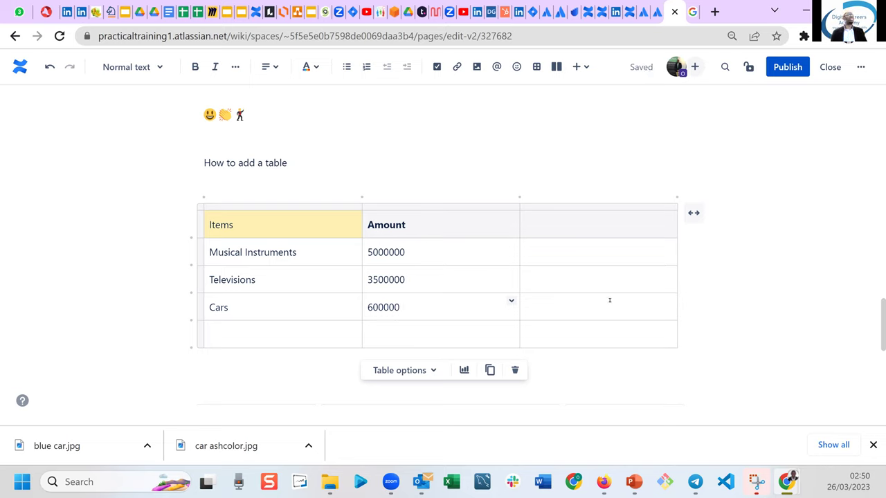
click(570, 228)
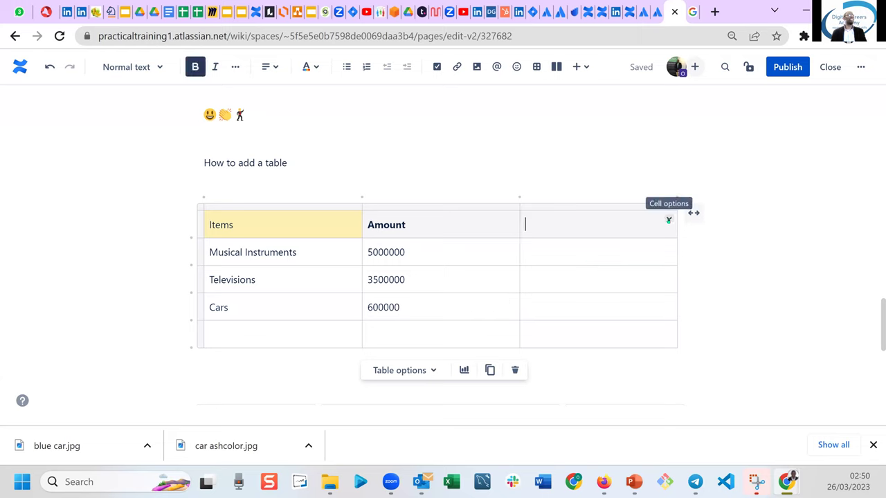
Delete the empty third column and give the Amount header cell a purple background.
click(668, 219)
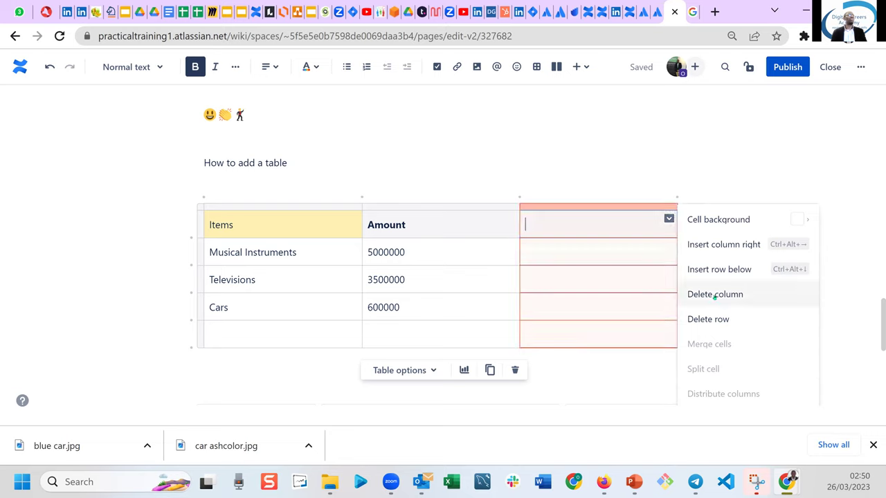
click(714, 294)
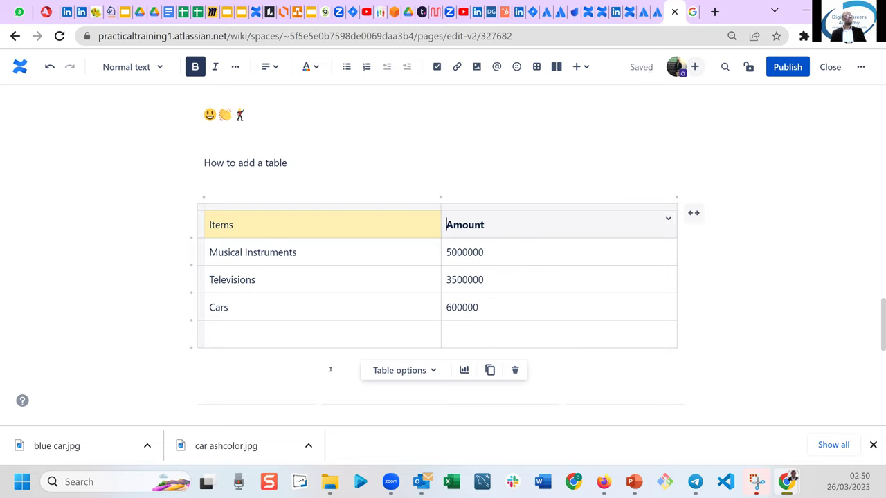
click(507, 233)
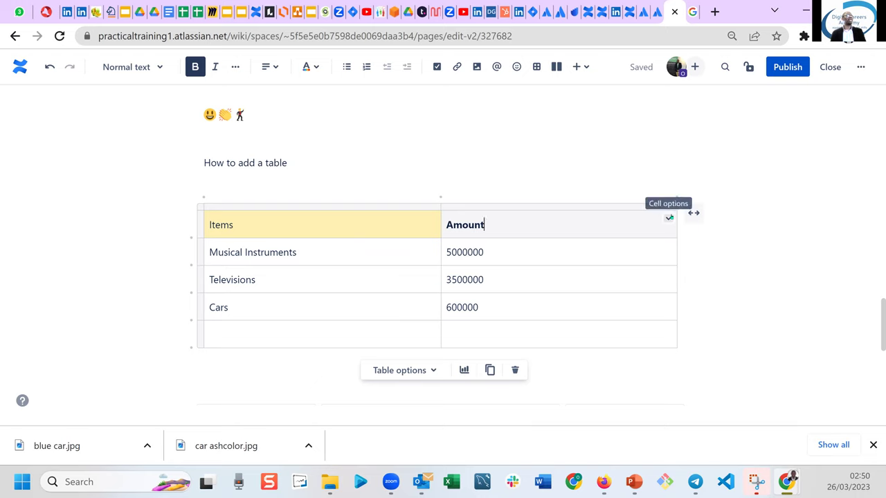
click(668, 219)
mouse_move(714, 218)
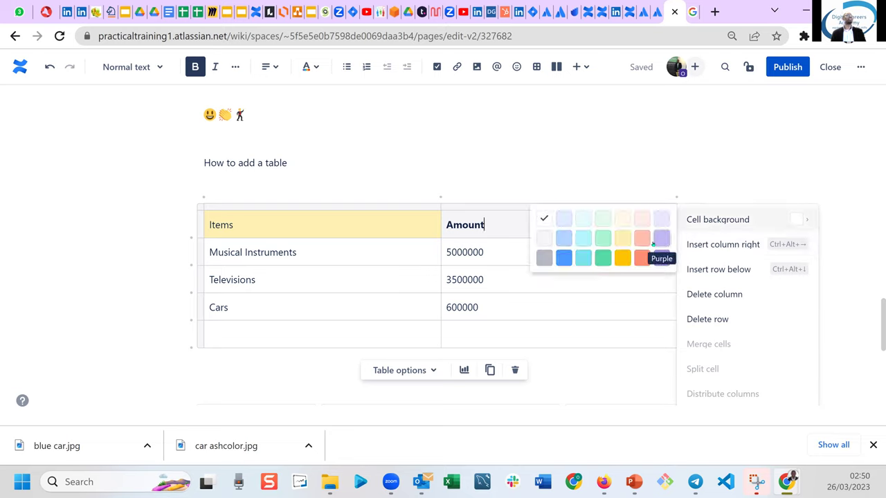
click(661, 238)
click(660, 238)
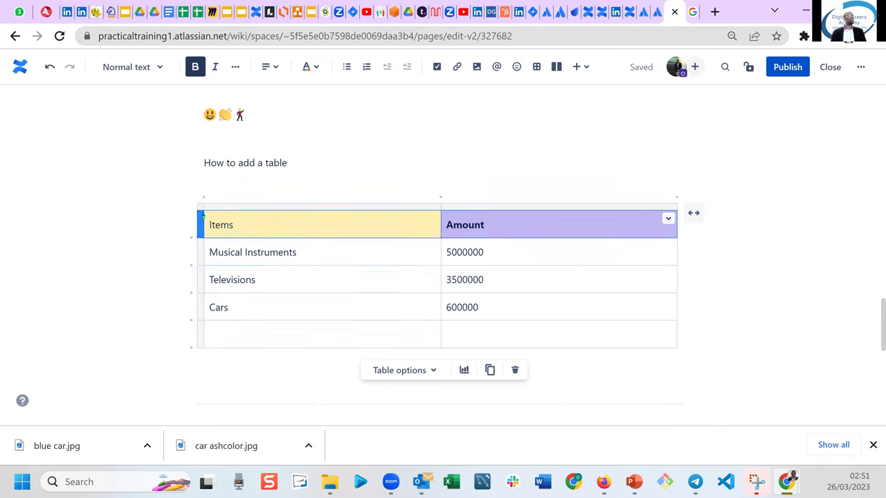
Toggle column and table selections, ending with the caret in the empty last row.
click(322, 207)
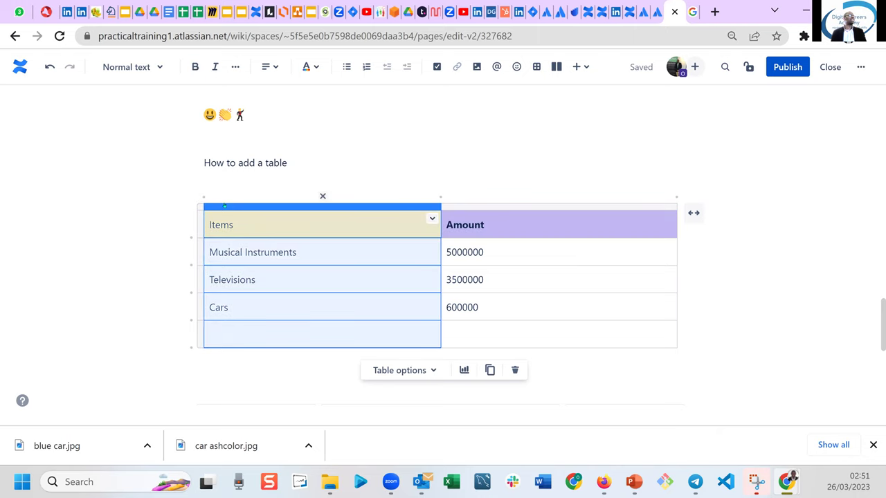
click(199, 206)
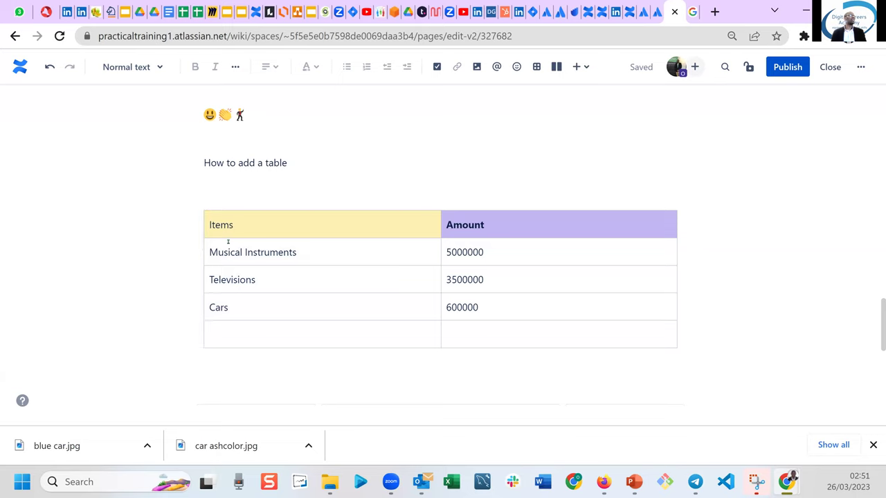
click(292, 166)
click(212, 220)
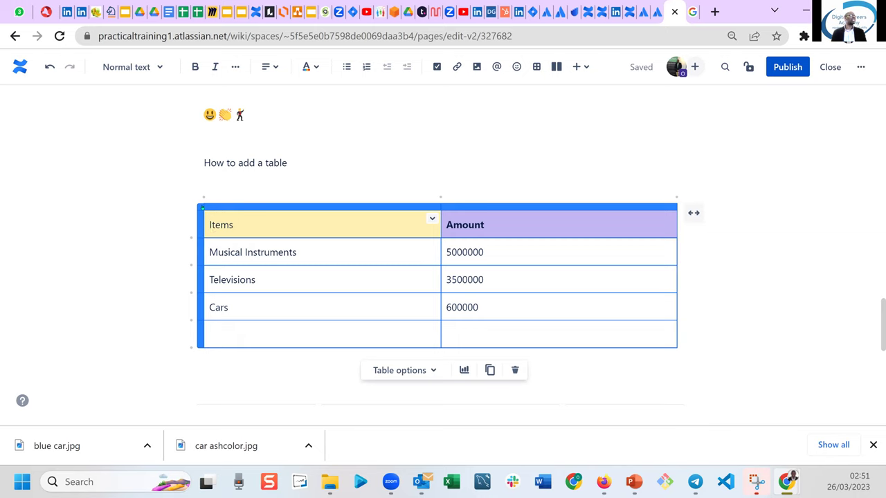
click(201, 207)
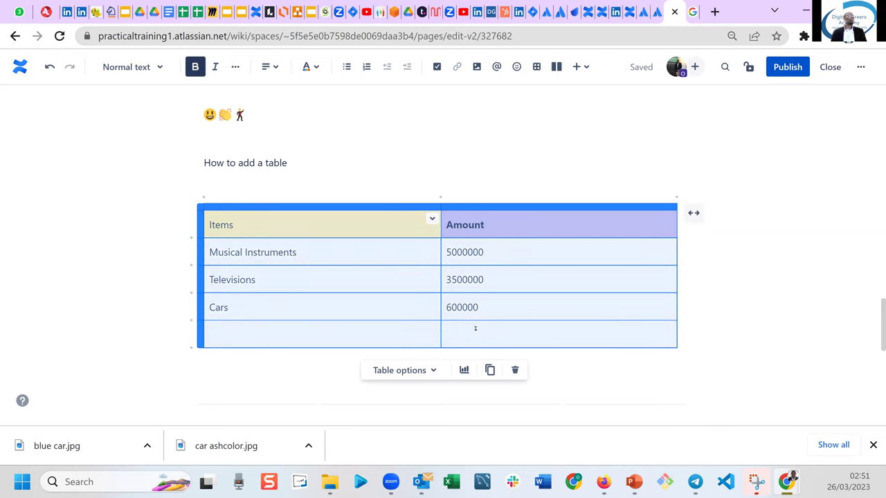
click(403, 335)
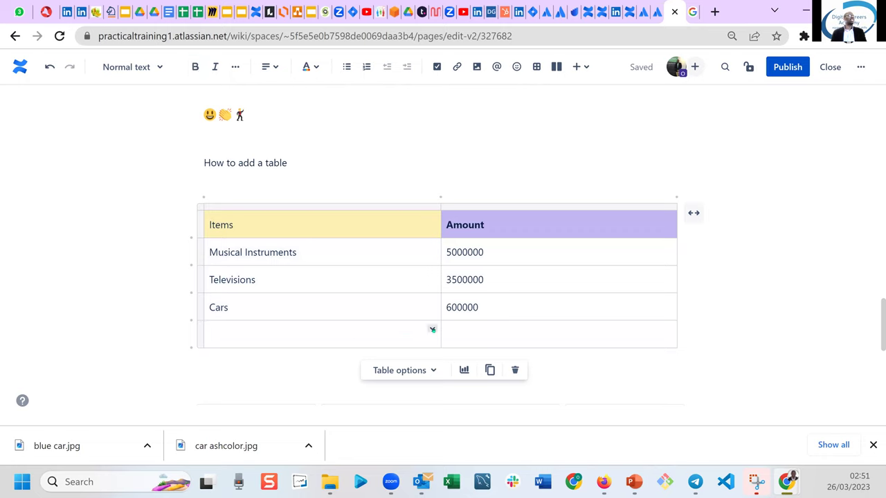
Delete the empty bottom row so the table ends at Cars 600000.
click(432, 328)
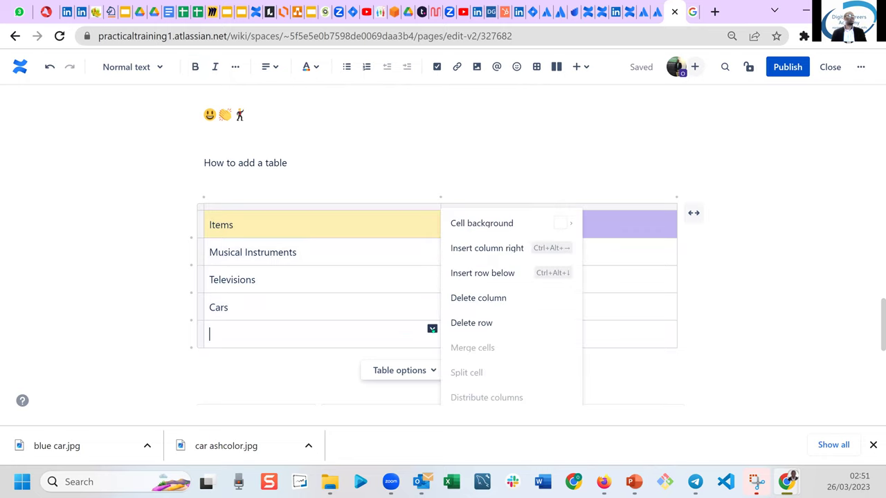
click(472, 324)
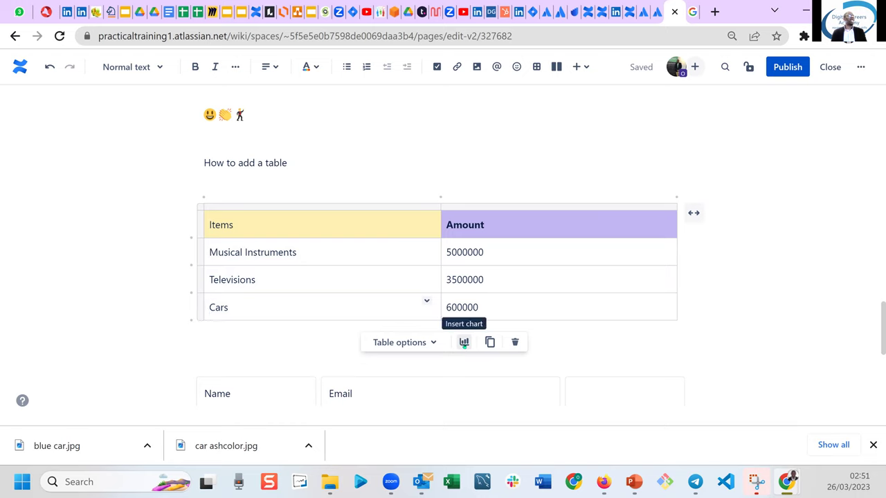
In Table options, enable header column and numbered column, and disable the header row.
click(434, 343)
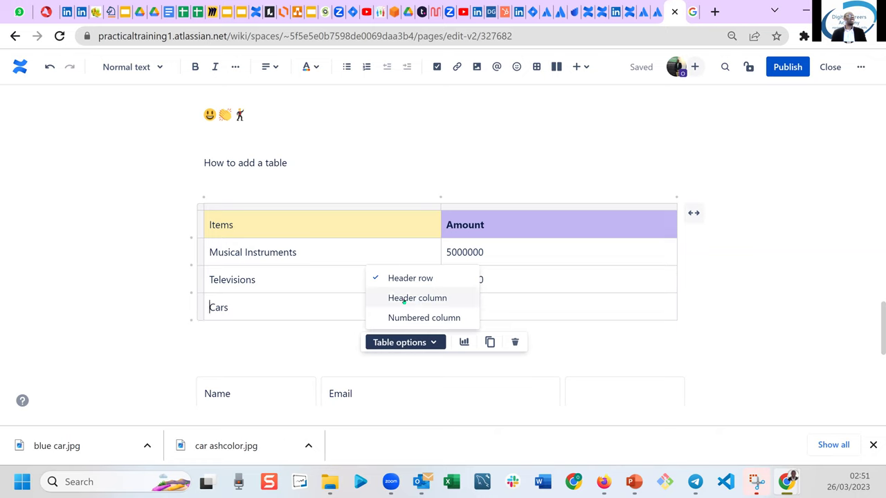
click(403, 299)
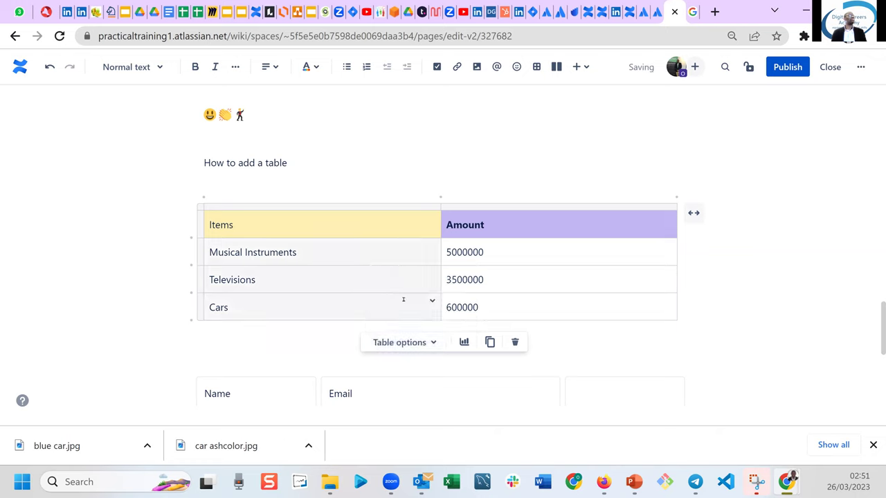
click(401, 342)
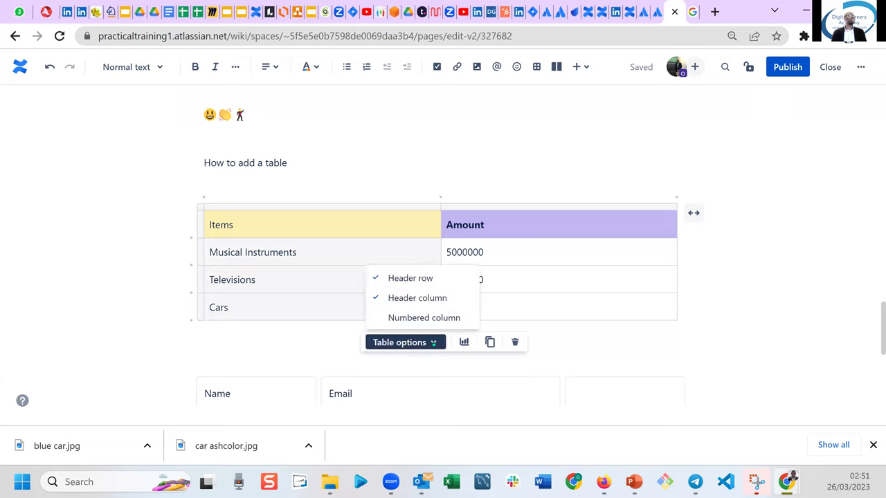
click(419, 318)
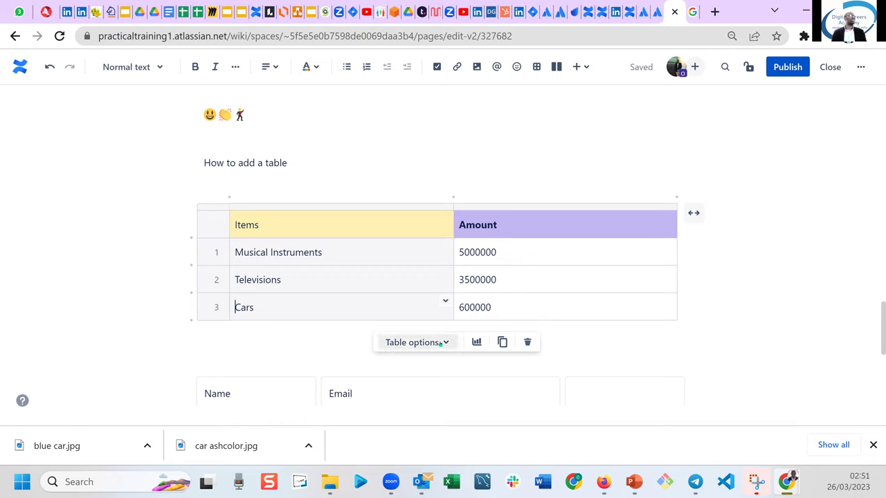
click(440, 343)
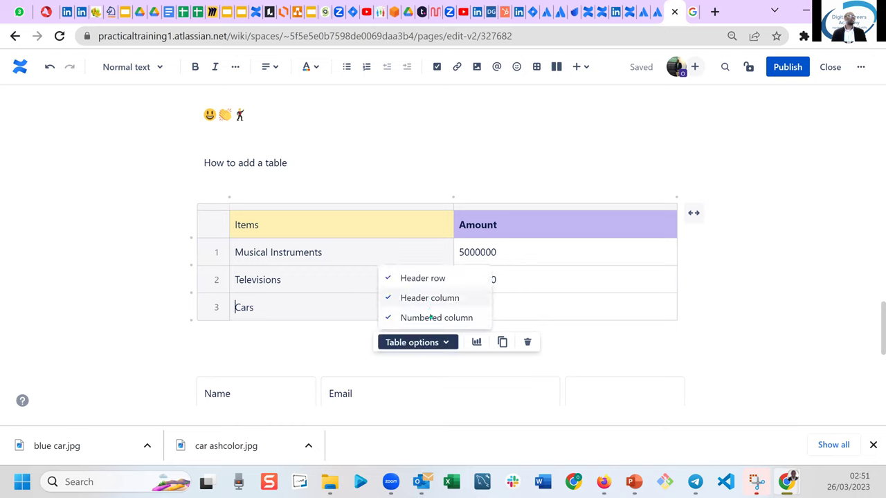
click(389, 278)
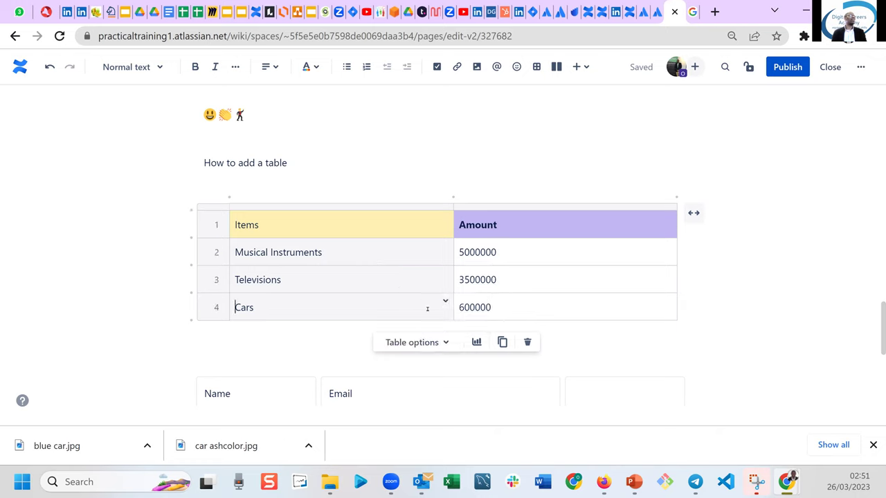
Turn off the header column, make the Items/Amount row a header row, and verify.
click(445, 301)
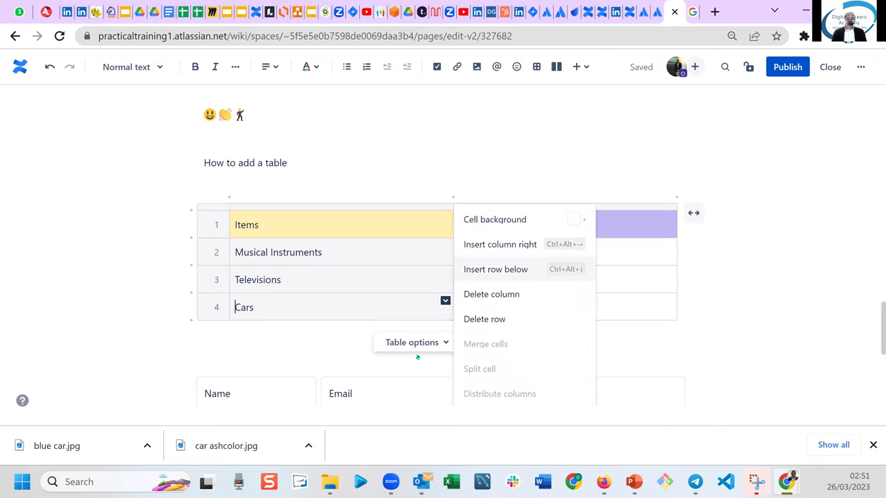
click(436, 341)
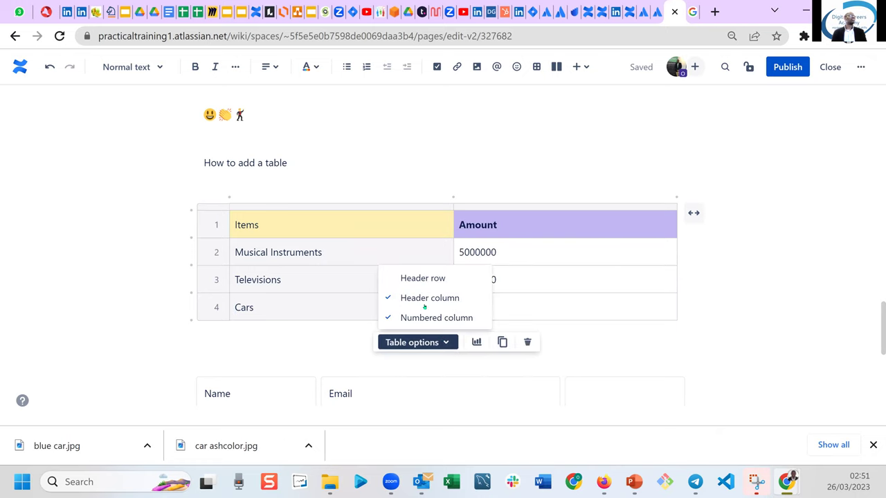
click(385, 296)
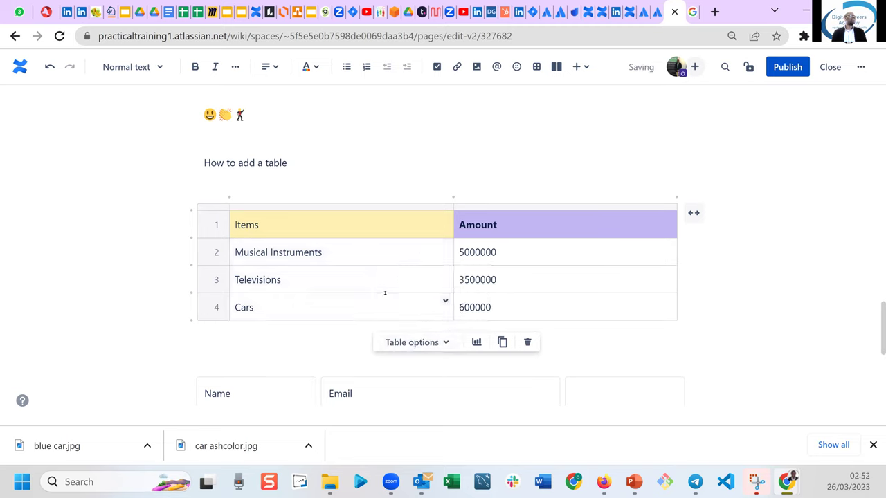
click(446, 342)
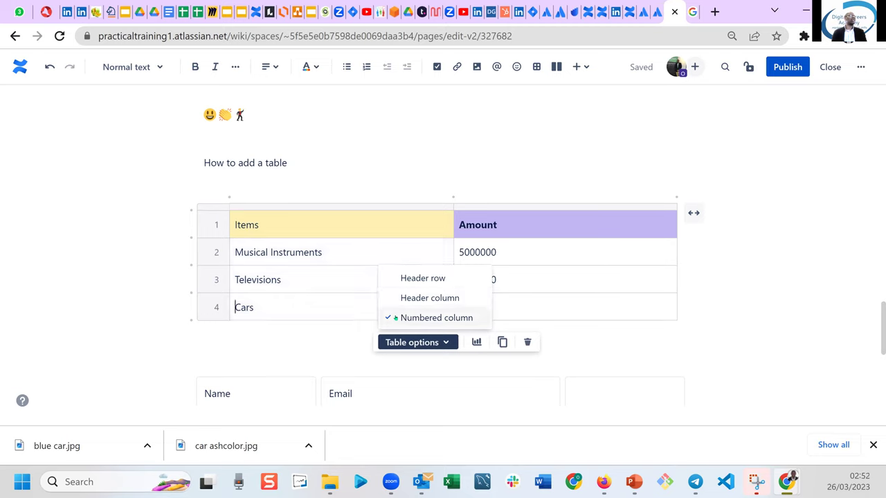
click(399, 278)
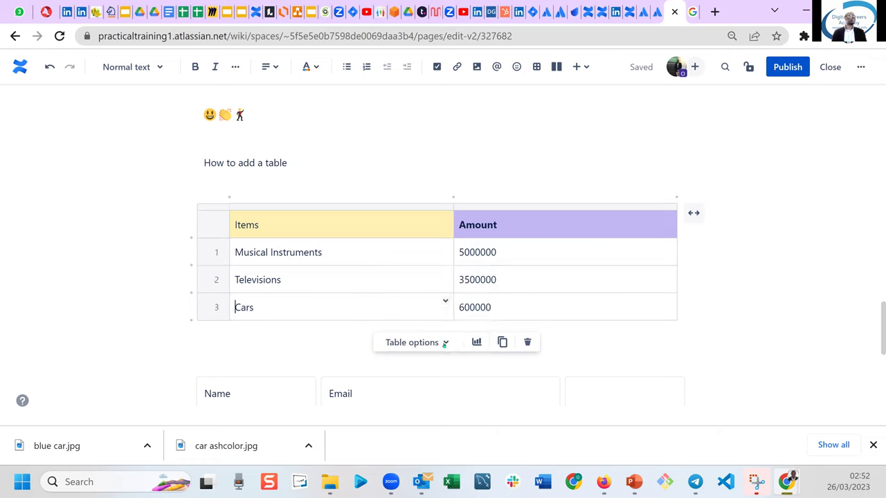
click(444, 343)
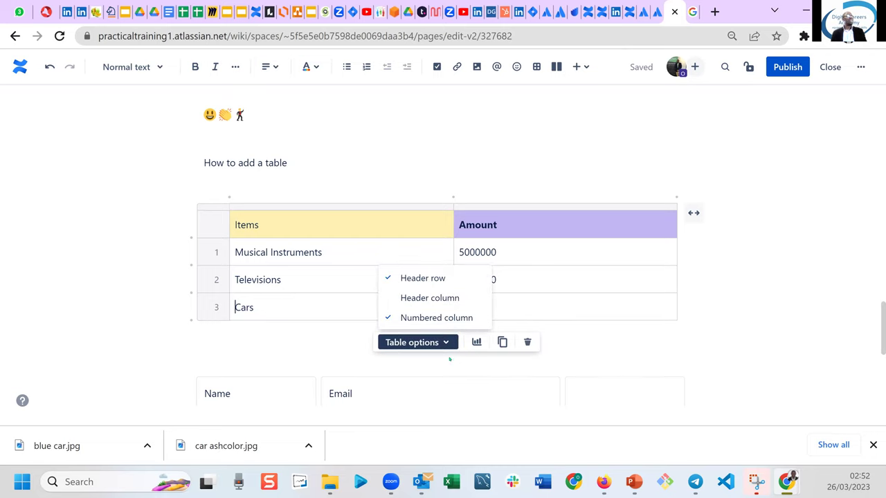
click(391, 348)
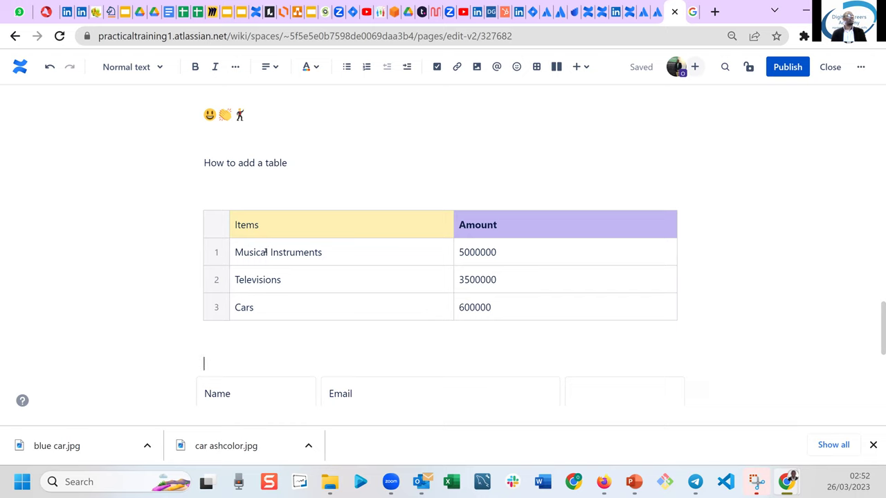
click(205, 213)
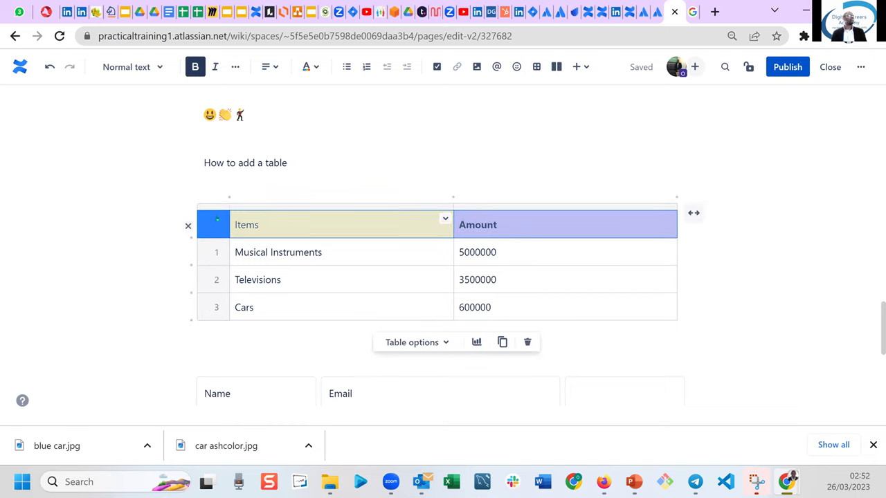
click(204, 208)
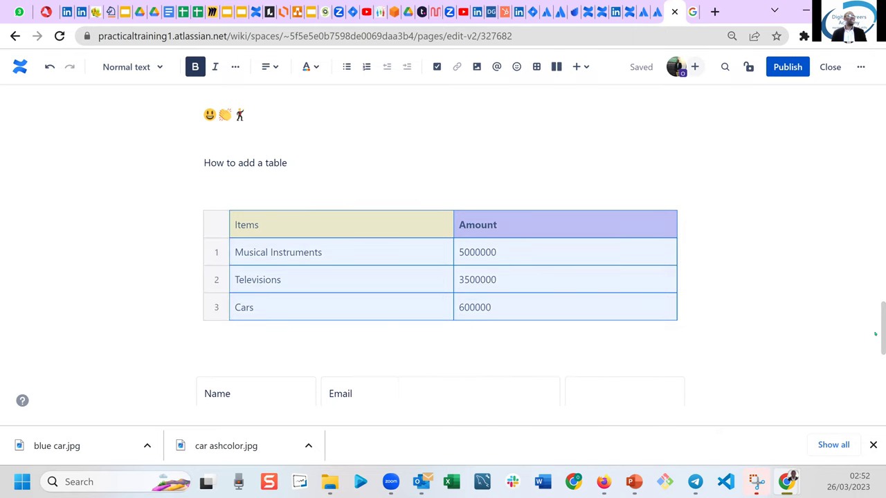
scroll(879, 361, down, 3)
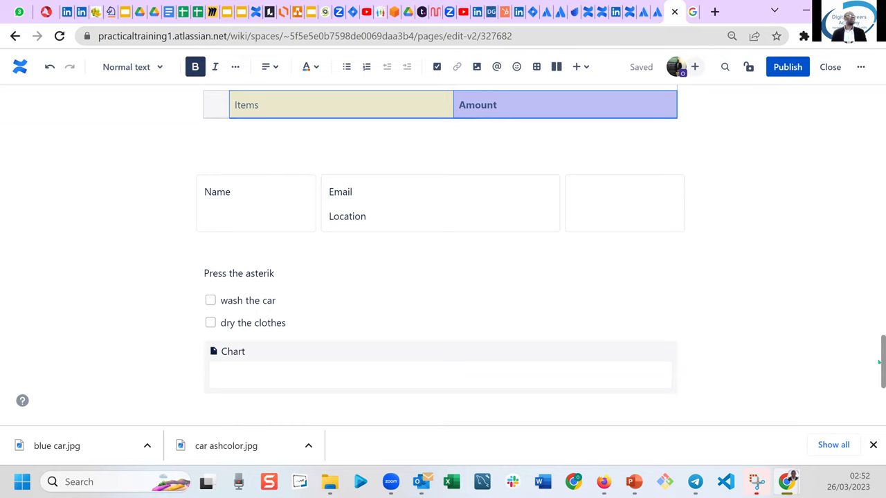
drag(879, 362, 865, 321)
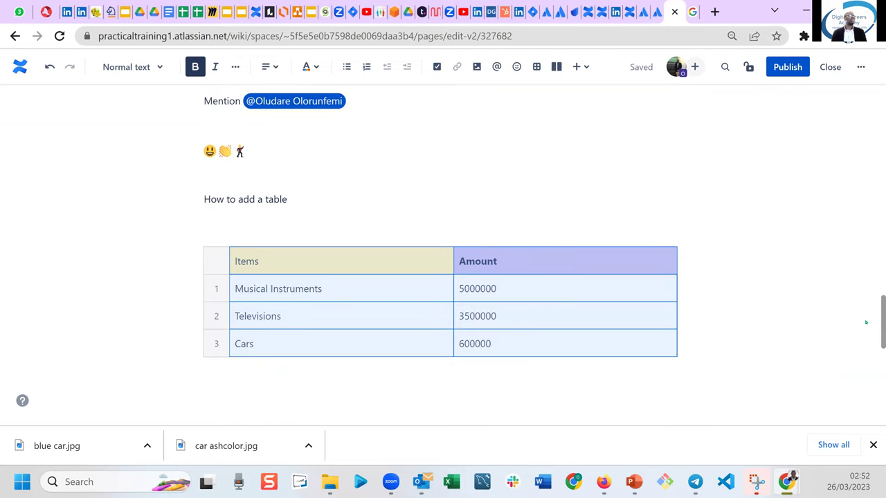
click(400, 396)
scroll(400, 397, down, 3)
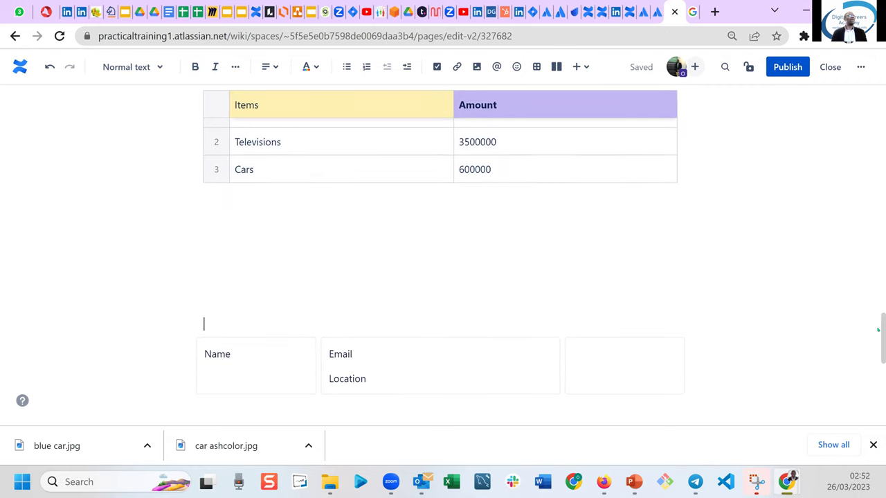
drag(879, 328, 880, 304)
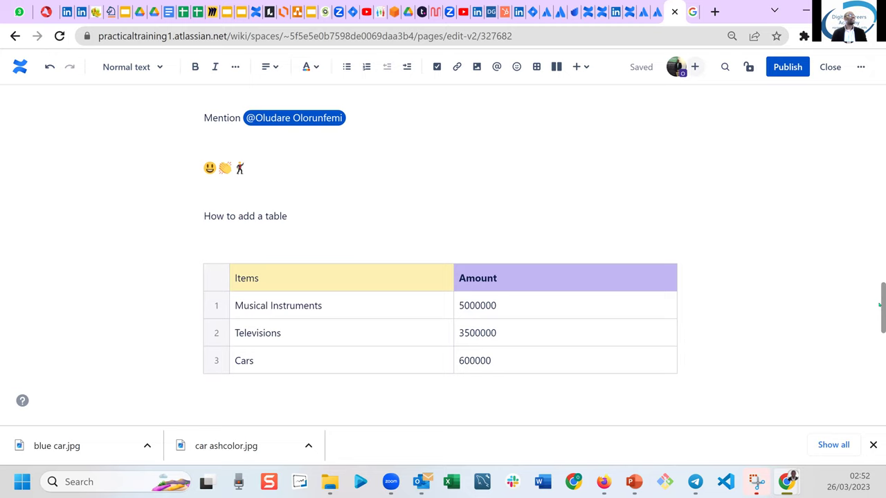
click(216, 265)
click(216, 261)
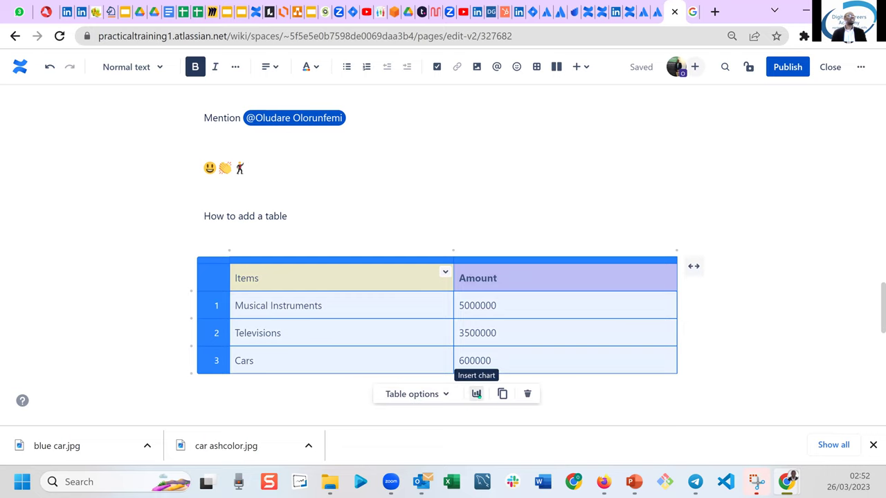
Insert a bar chart from the table's data and scroll down to view it.
click(477, 394)
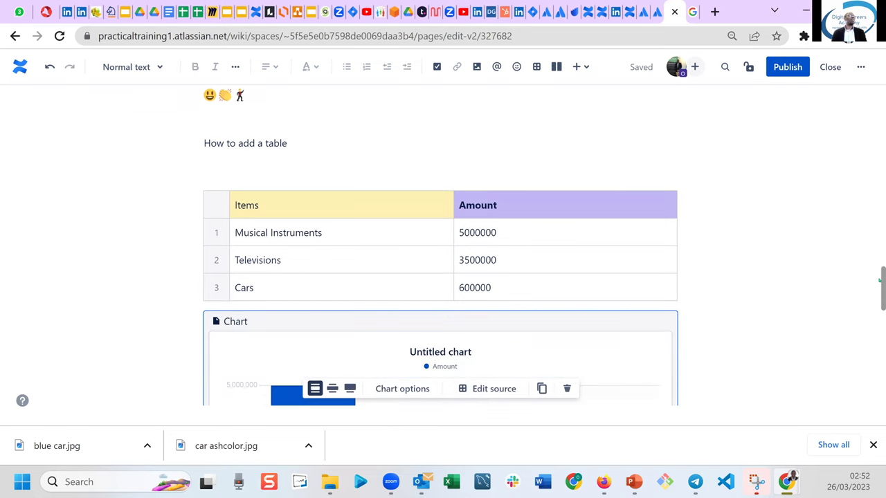
drag(880, 280, 880, 311)
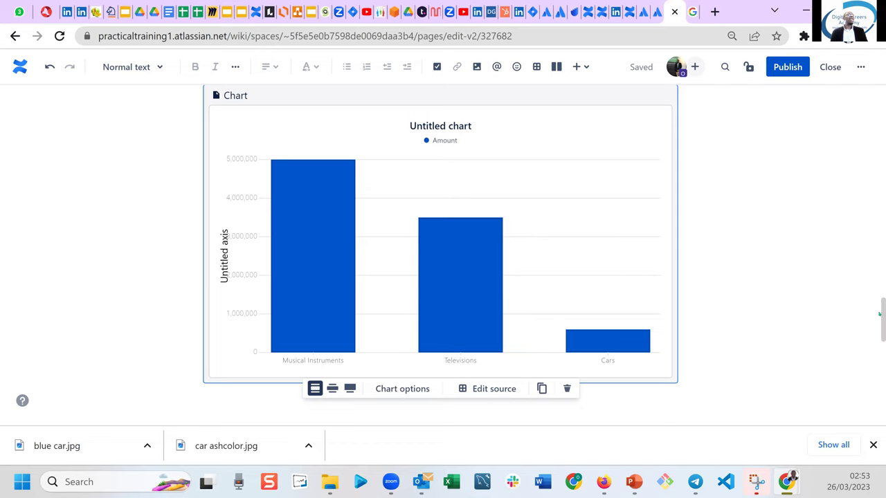
scroll(879, 299, up, 3)
scroll(879, 311, down, 3)
scroll(880, 321, down, 1)
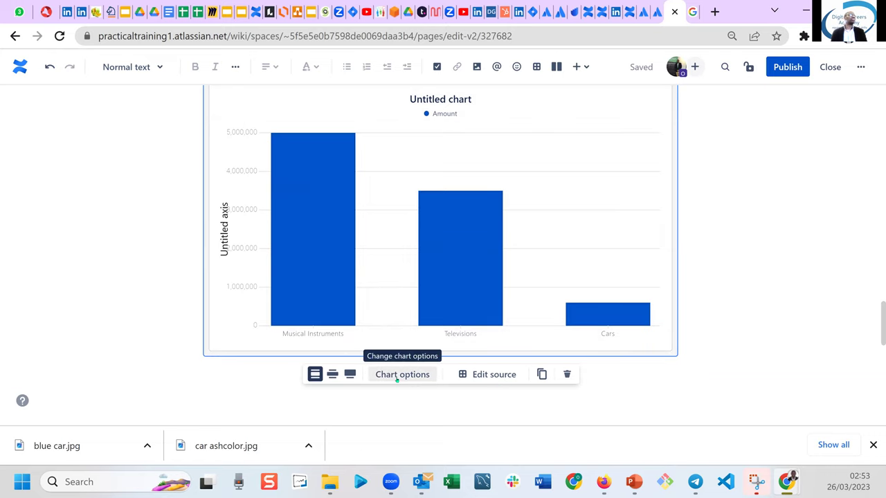
Change the chart type to Line, then to Pie, showing 55%, 38% and 7% shares.
click(397, 378)
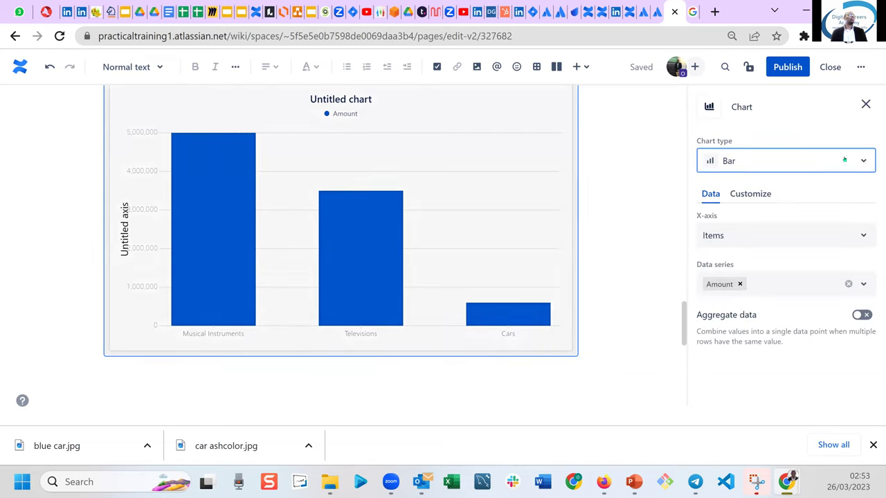
click(737, 164)
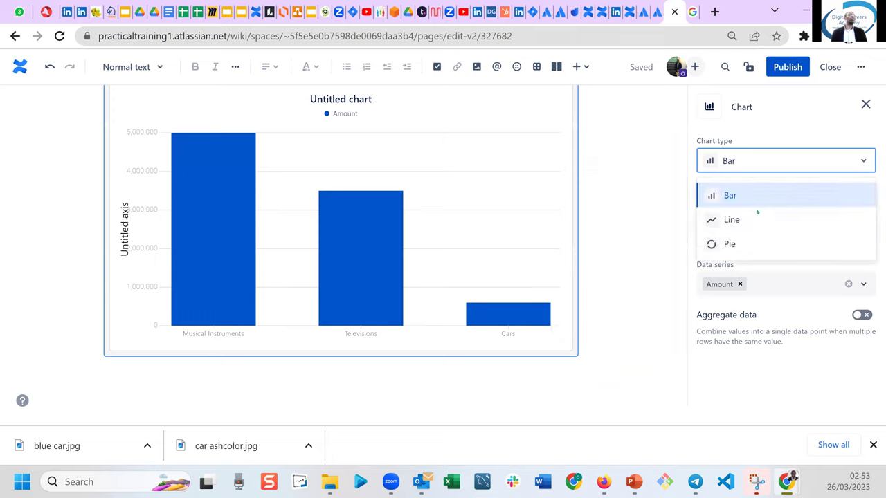
click(730, 220)
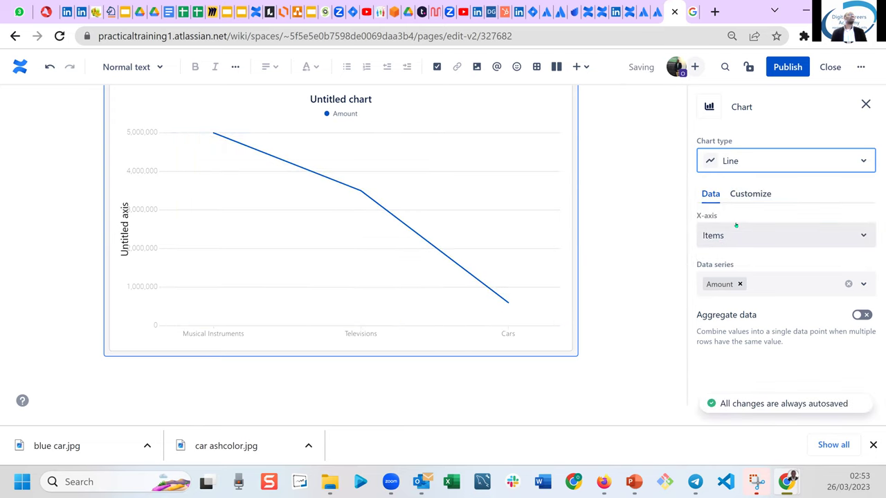
click(851, 156)
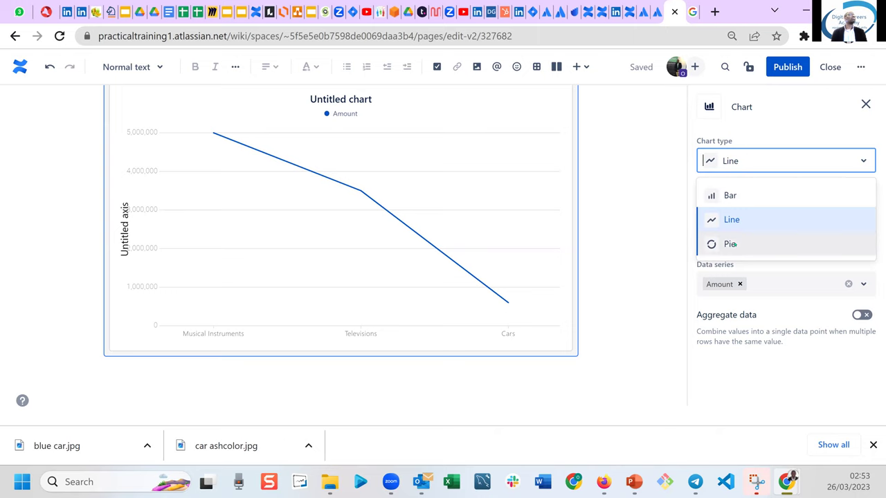
click(733, 244)
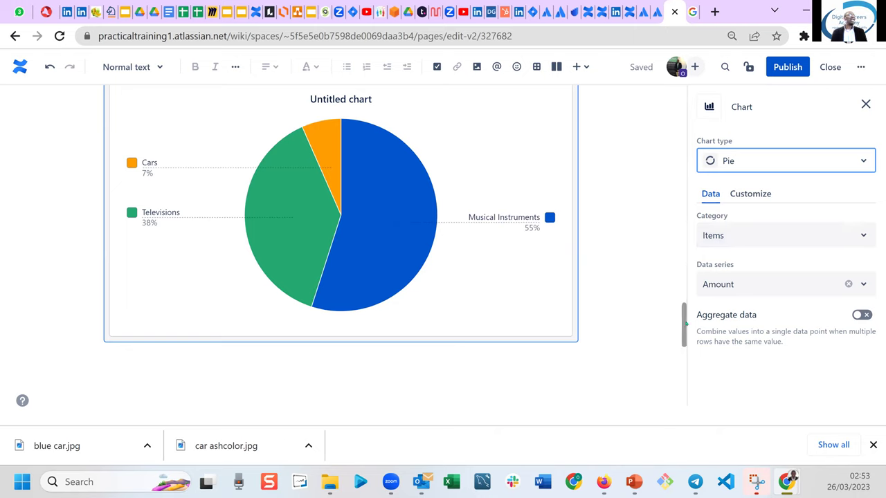
scroll(684, 307, up, 3)
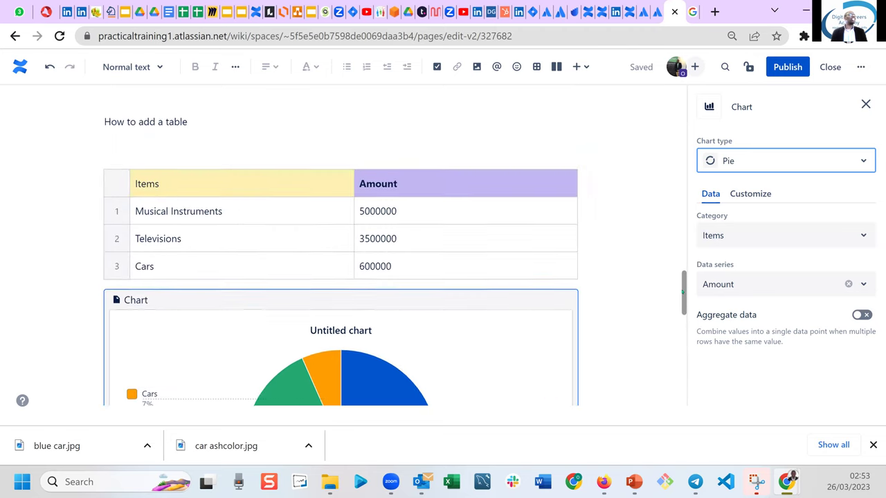
scroll(683, 306, down, 2)
drag(683, 306, 682, 302)
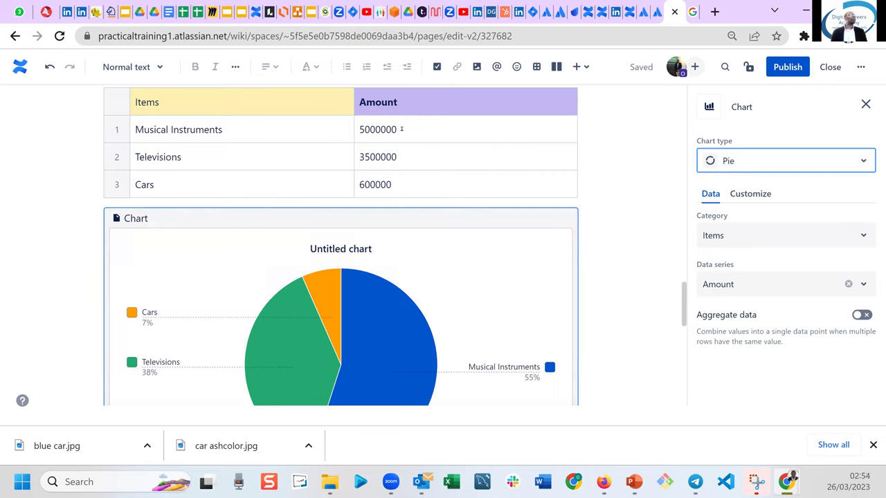
Close the chart panel via the first Amount cell and zoom the browser to 80%.
click(401, 129)
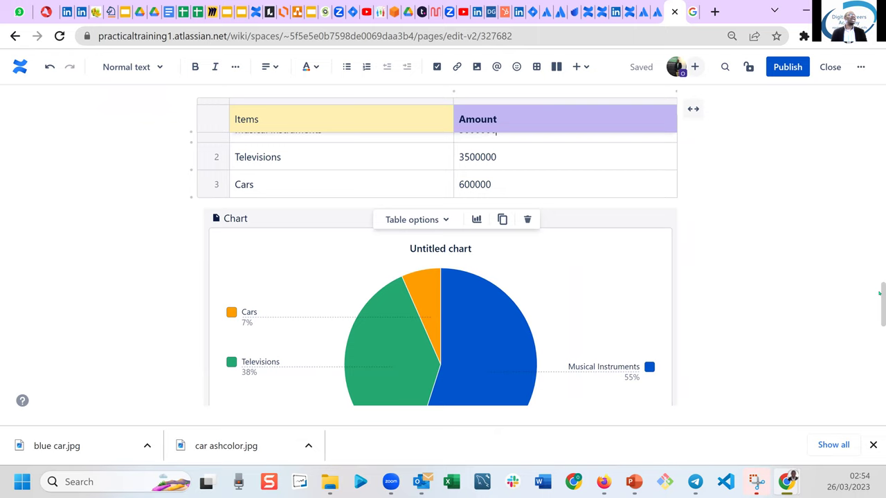
drag(880, 290, 881, 285)
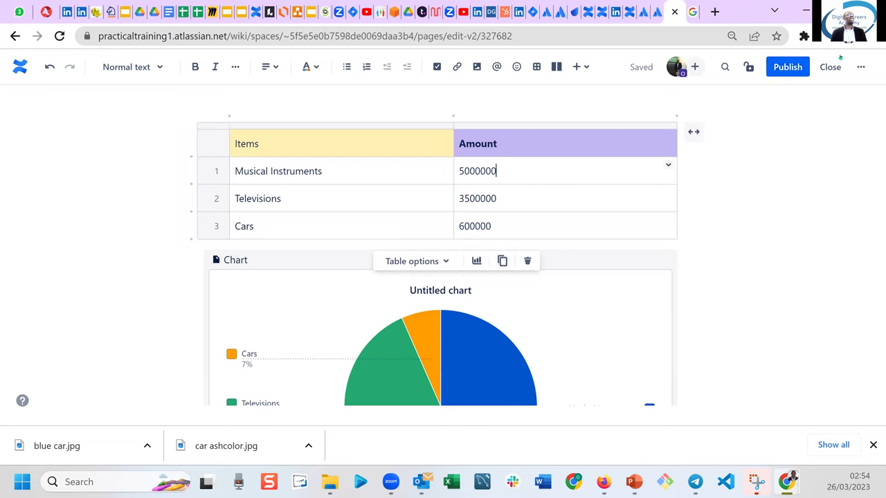
click(875, 36)
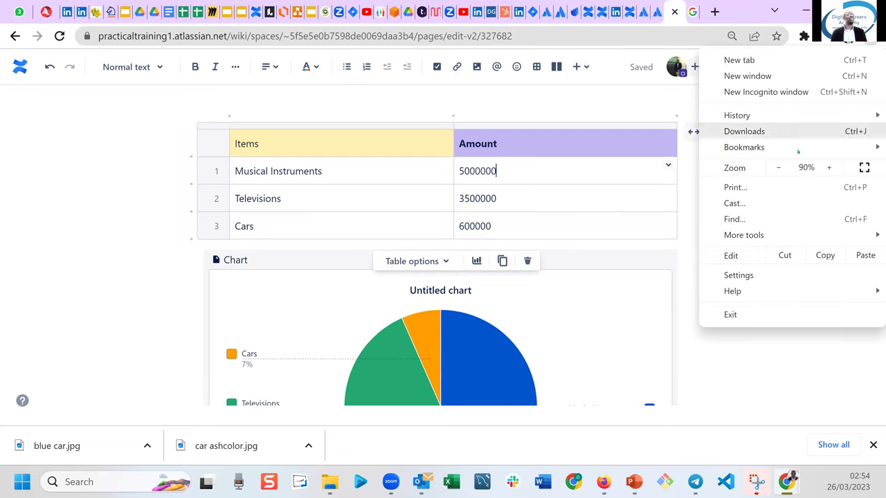
click(777, 168)
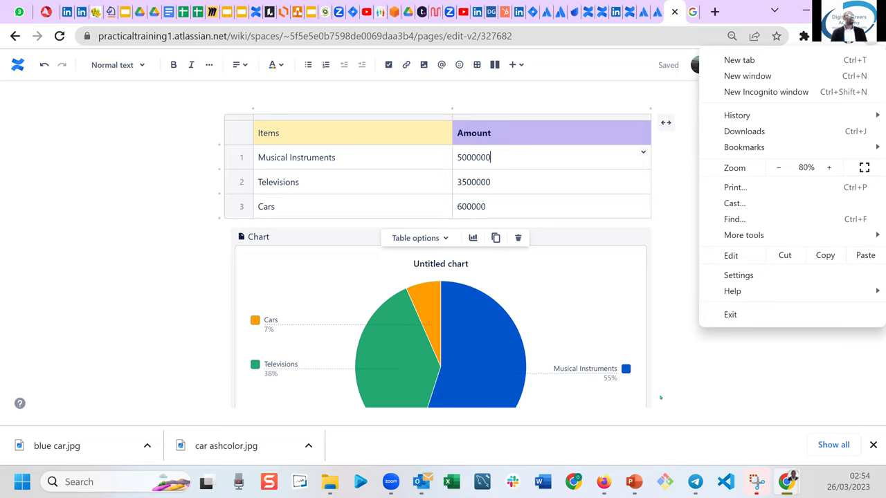
Dismiss the browser menu, then change Musical Instruments to 500000 and Televisions to 350000.
click(873, 445)
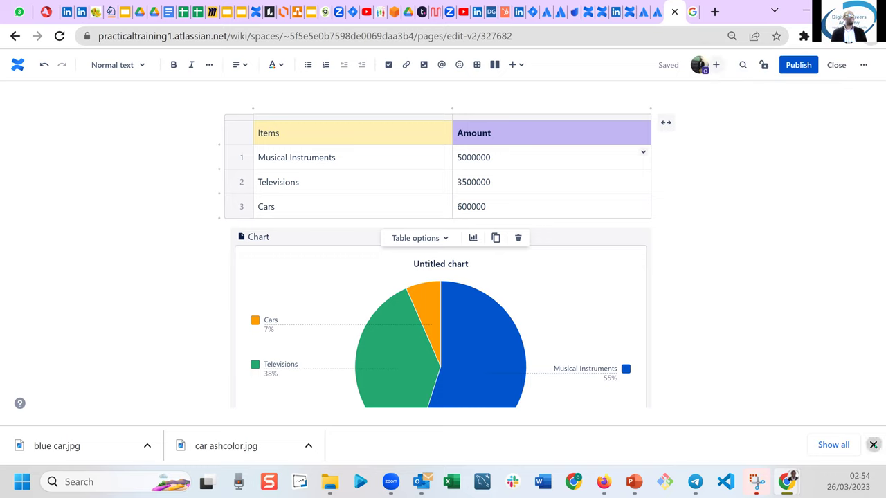
click(873, 445)
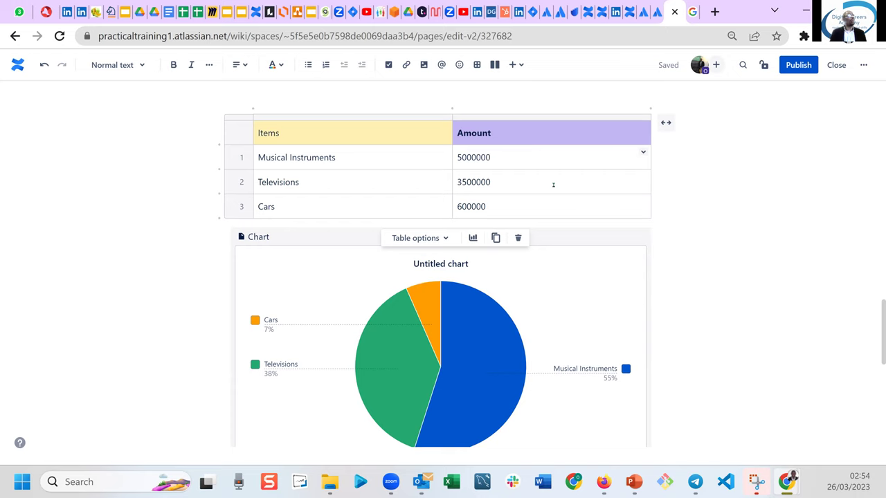
key(BackSpace)
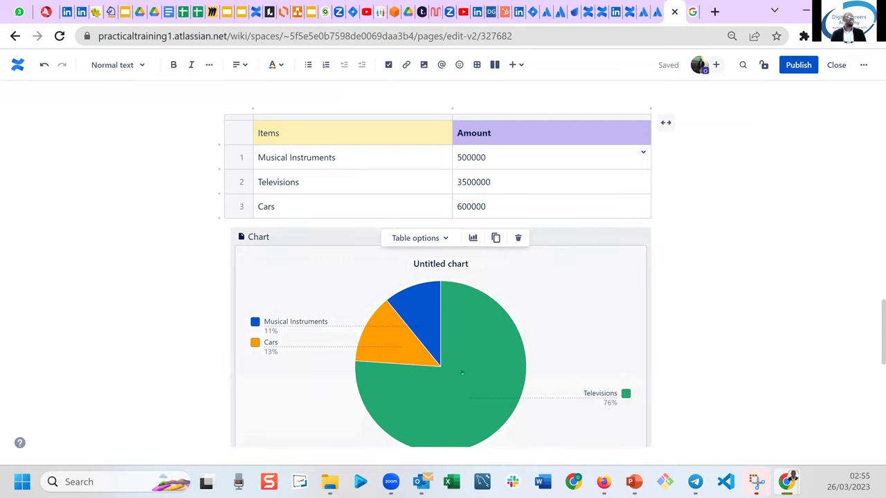
click(528, 185)
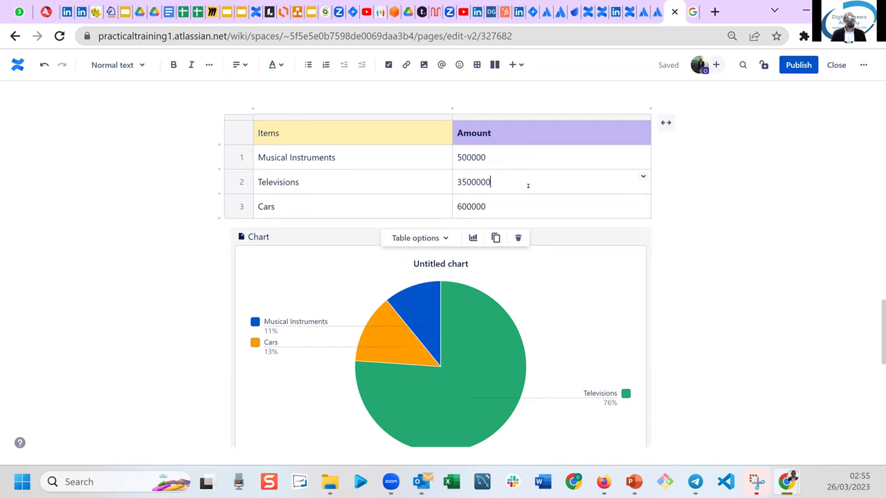
key(BackSpace)
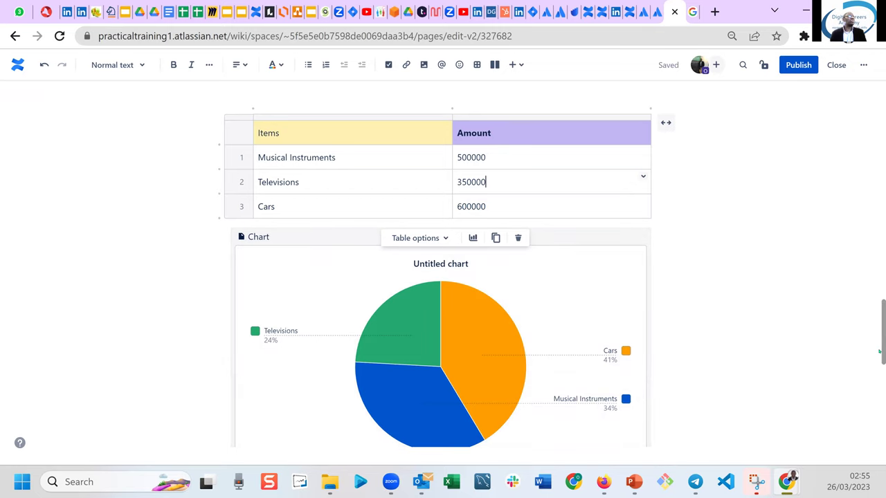
scroll(880, 346, down, 2)
scroll(880, 346, up, 2)
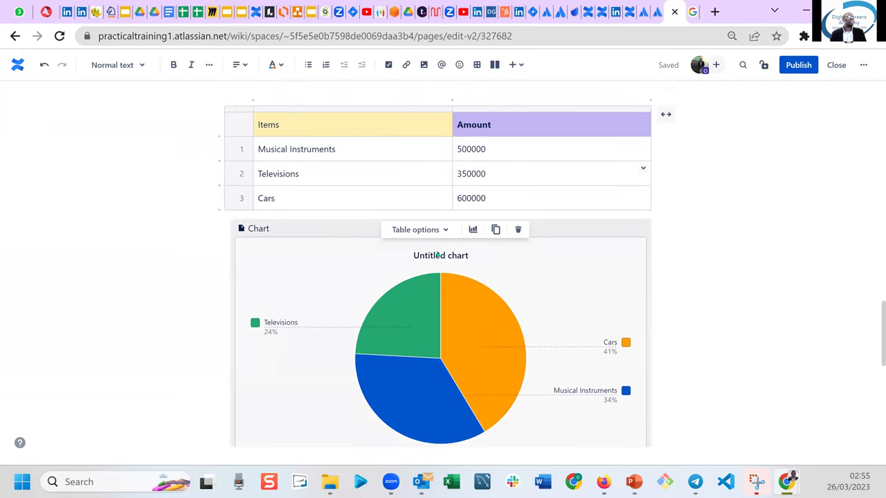
Insert a bar chart of the Items table's amounts directly below the table, above the pie chart.
click(438, 255)
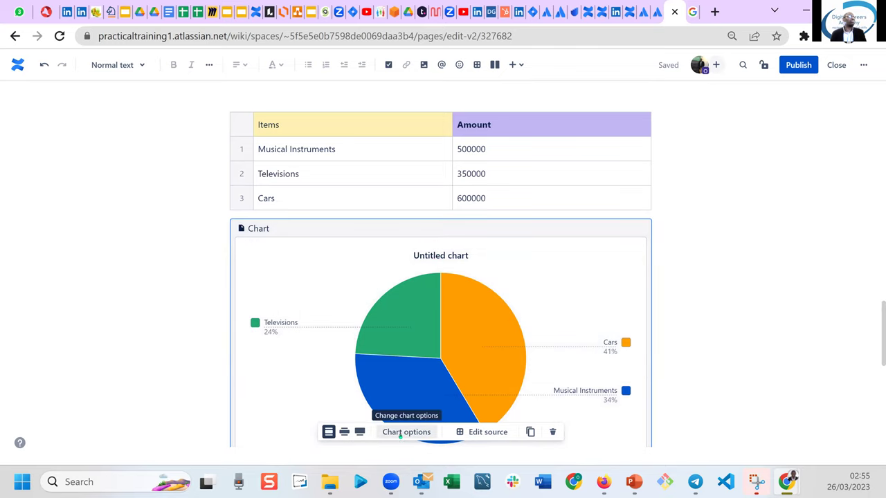
click(399, 433)
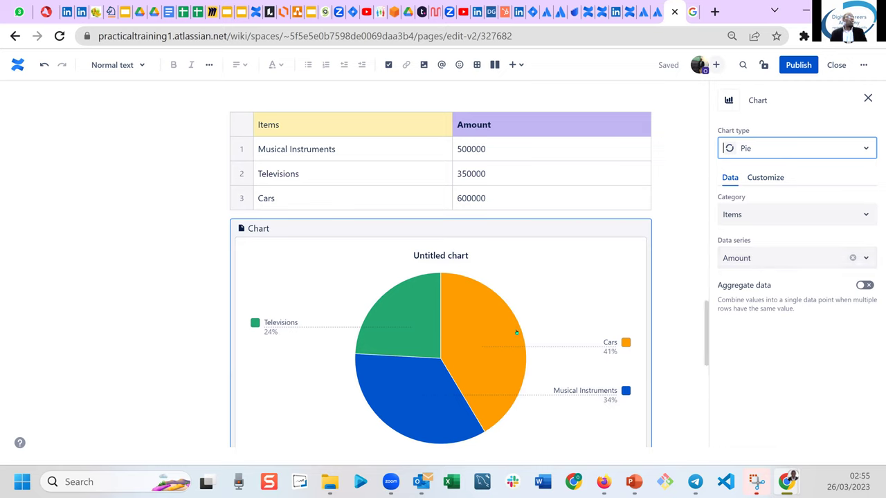
click(440, 257)
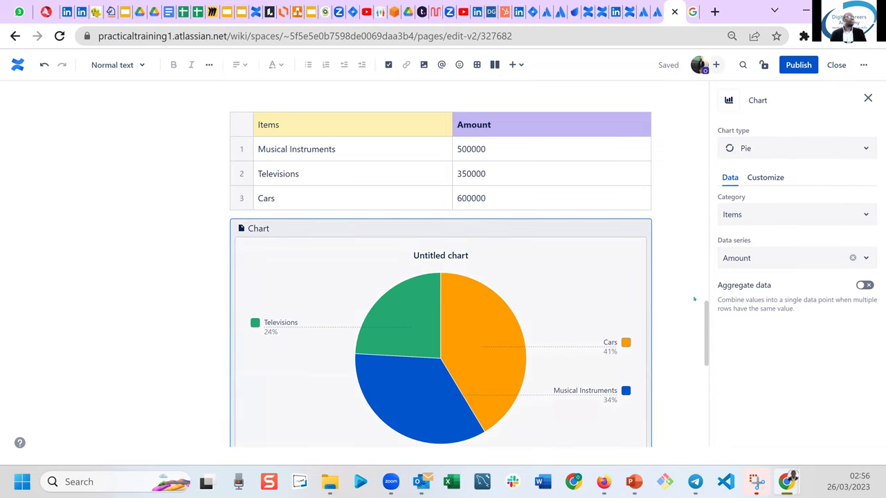
drag(706, 320, 707, 322)
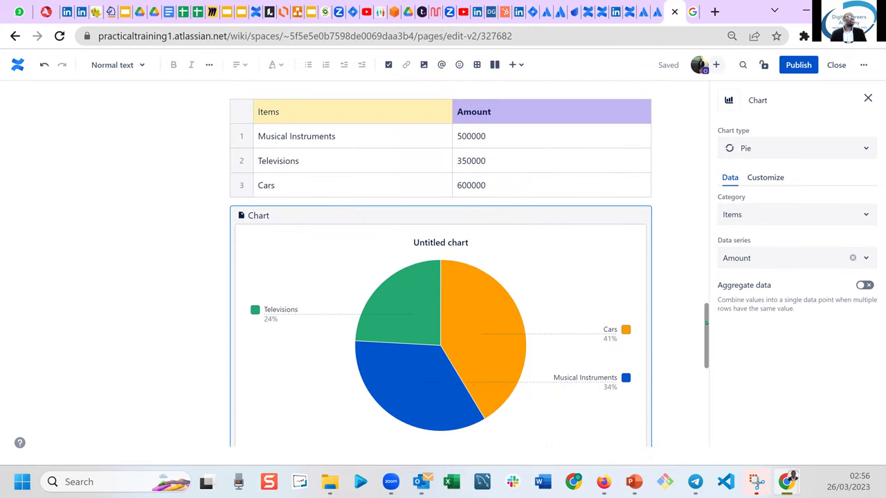
click(320, 105)
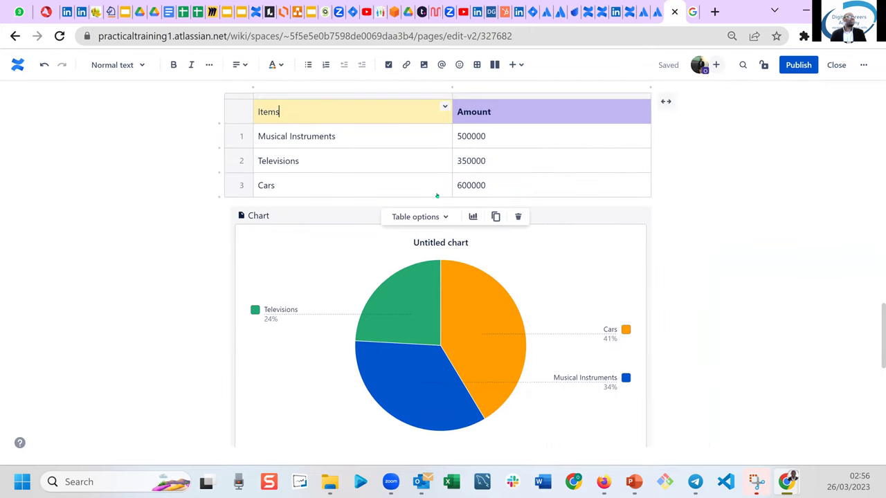
click(473, 217)
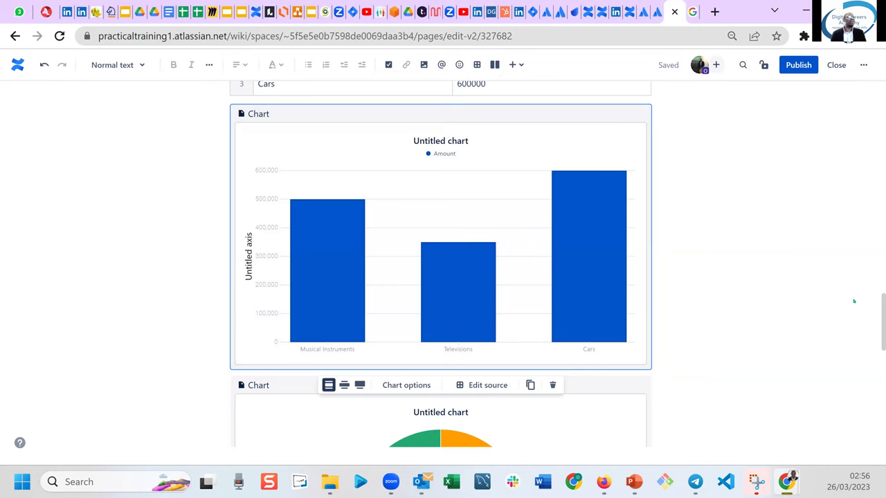
Scroll back to the top of the editor and publish My First Page.
drag(877, 301, 841, 69)
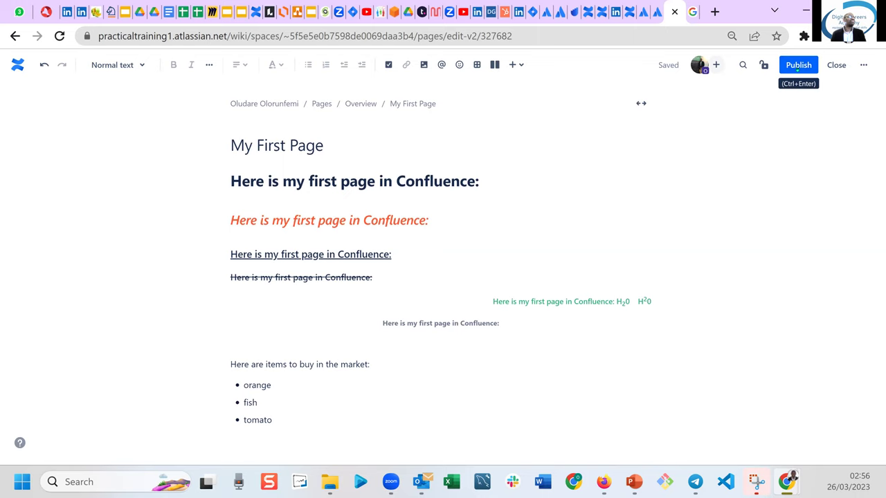
click(798, 65)
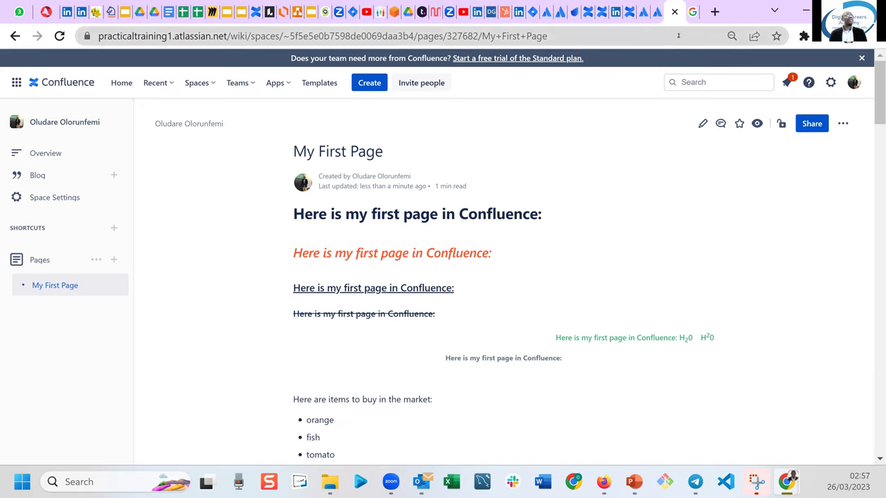
In the jaguar jeep results tab, go to the suggested digitalbusinesskonsult.com site.
click(692, 14)
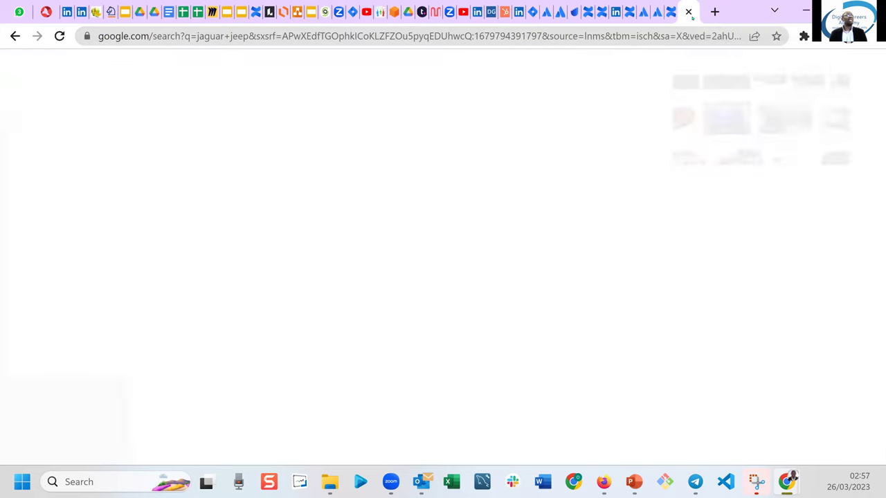
click(487, 35)
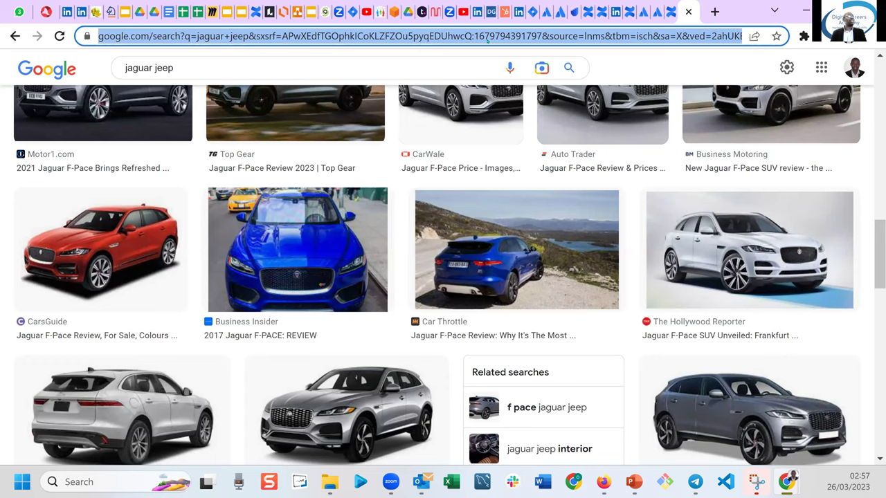
text(di)
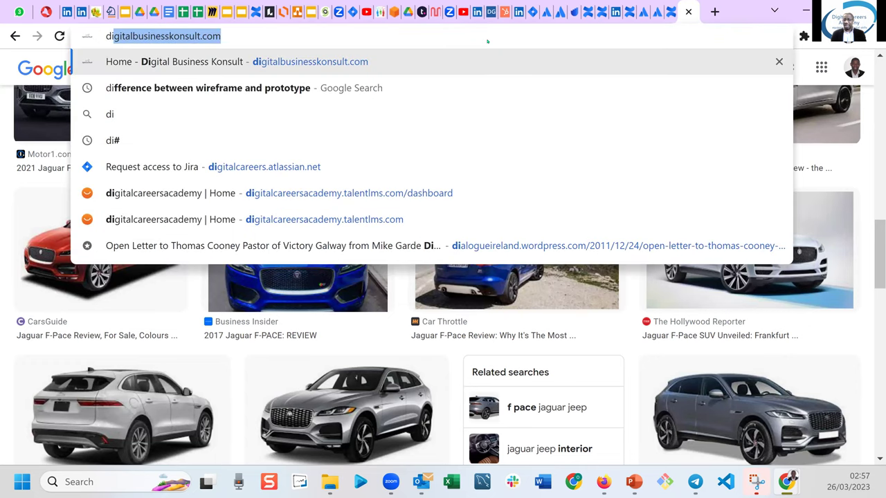
key(Return)
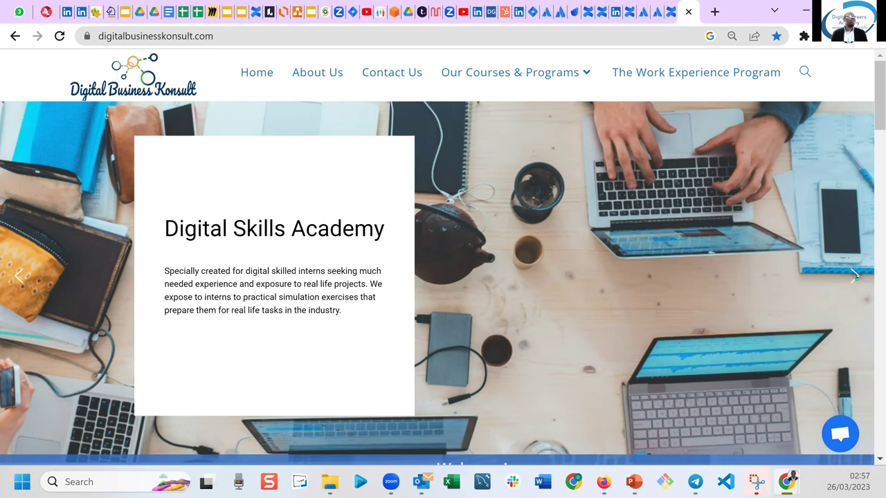
Advance the homepage banner four slides, from Digital Product Simulation Training to Privacy News Feed.
click(855, 276)
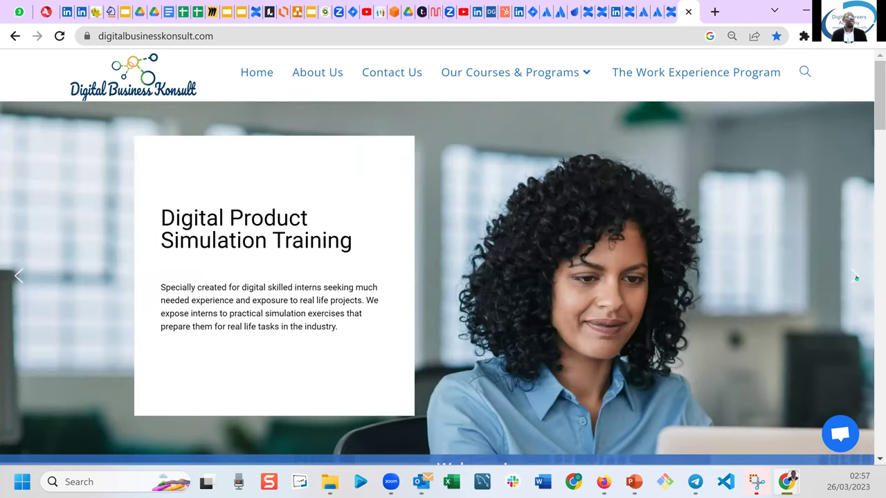
click(855, 277)
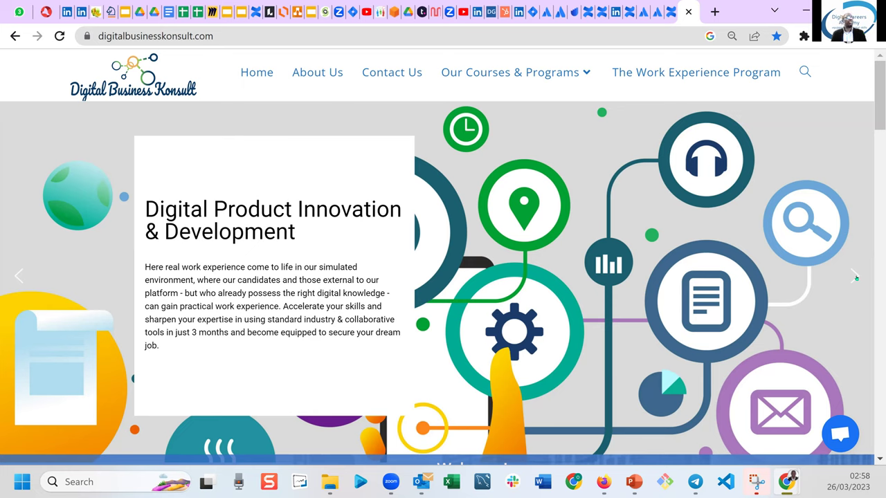
click(855, 276)
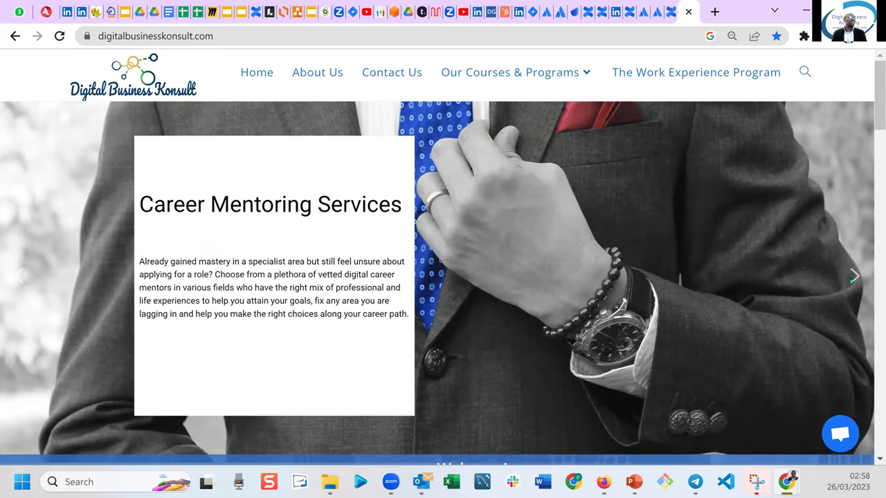
click(854, 276)
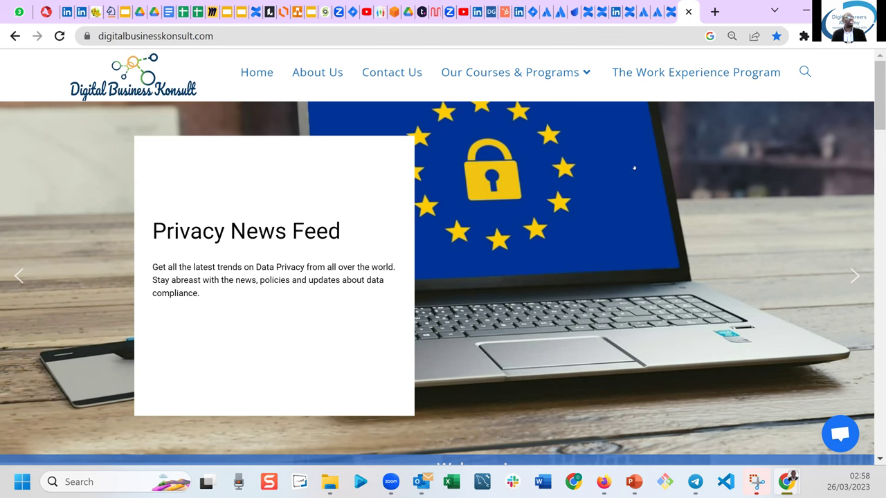
mouse_move(581, 83)
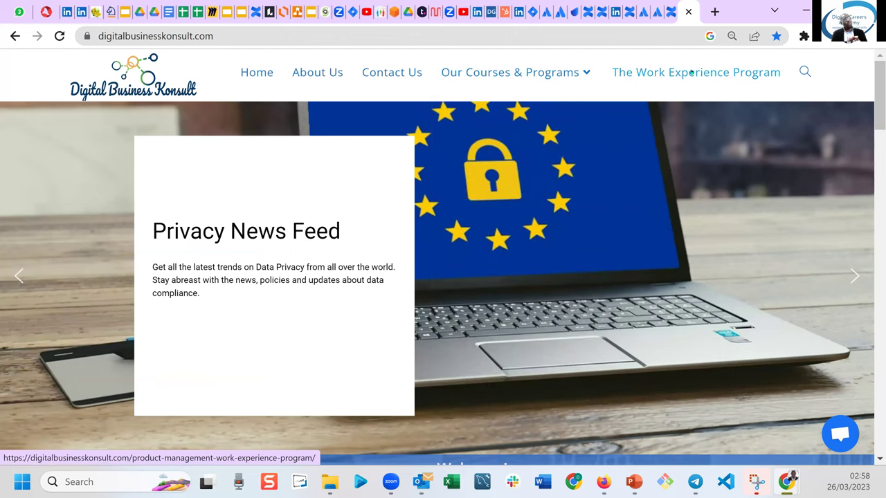
mouse_move(545, 83)
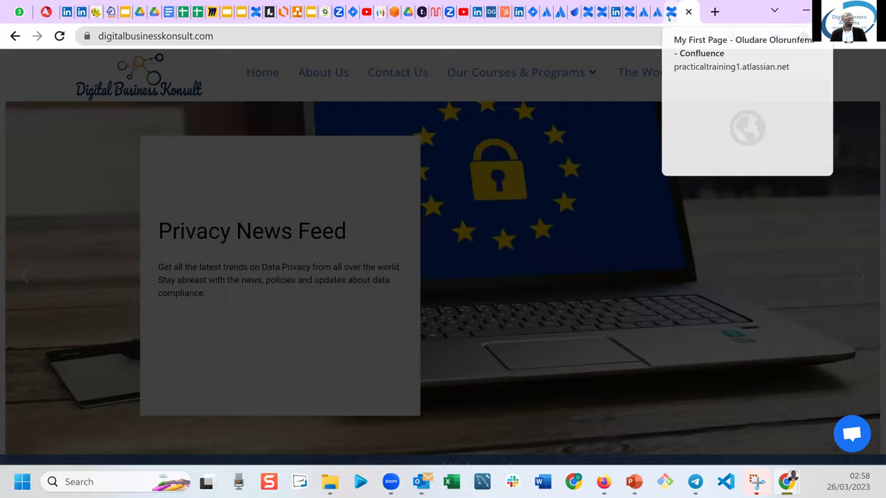
Return to the published My First Page in Confluence and create a new page from the top bar.
click(670, 13)
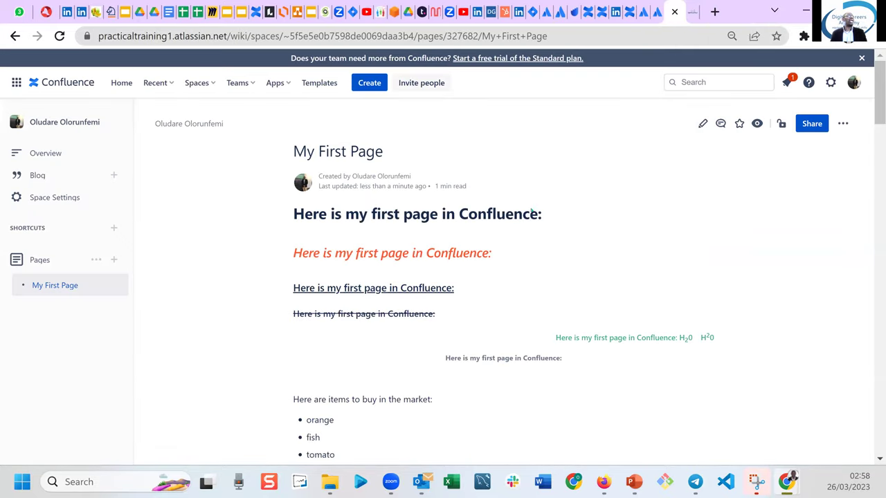
triple_click(746, 252)
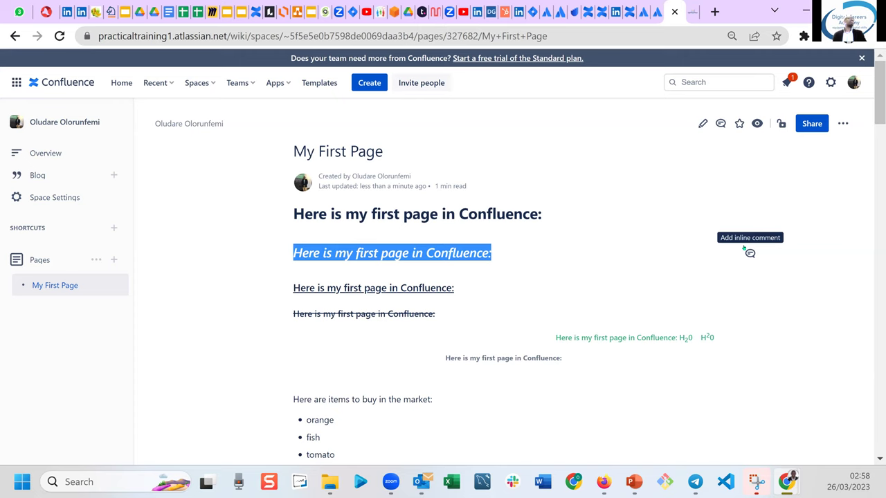
click(533, 257)
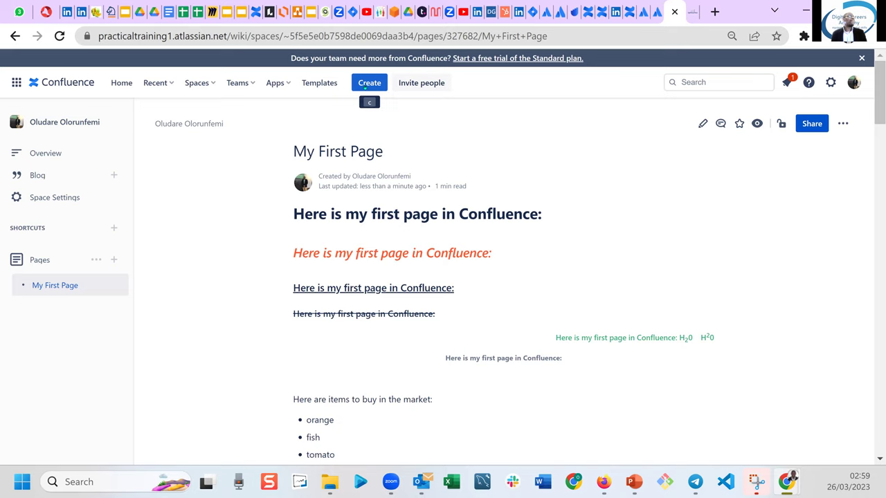
click(365, 88)
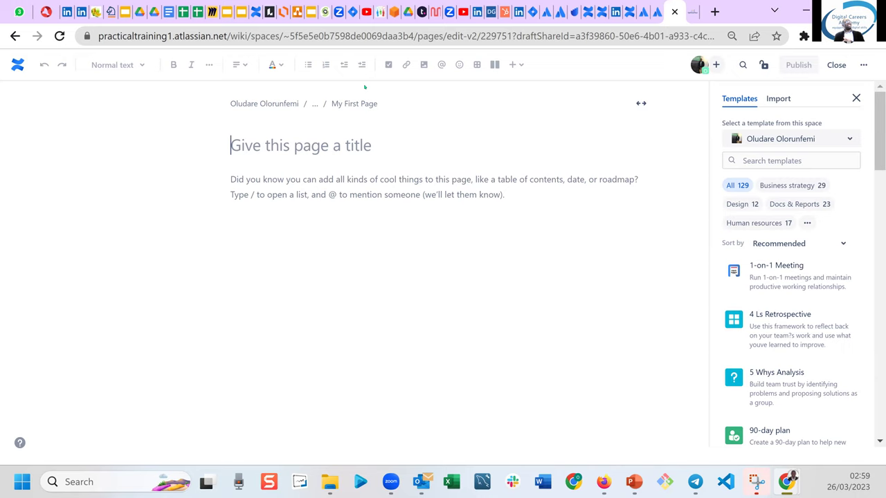
mouse_move(671, 143)
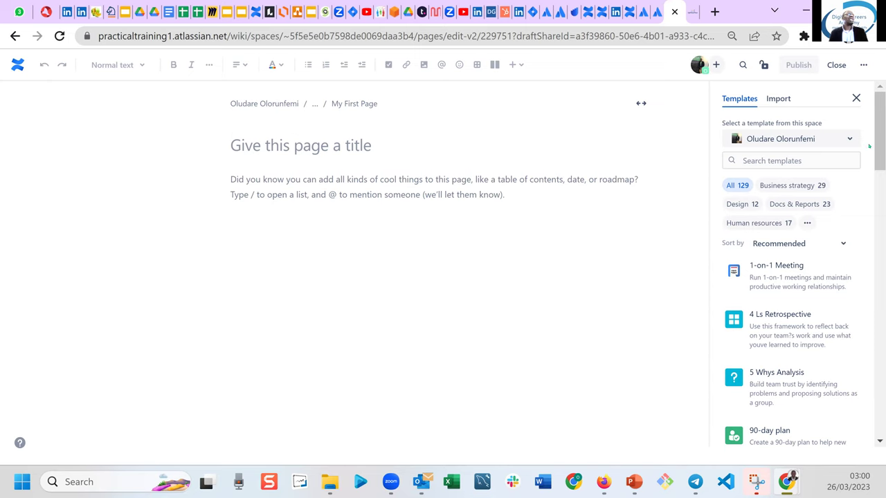
Preview the 90-day plan and 4 Ls Retrospective templates from the Templates panel.
drag(879, 134, 879, 166)
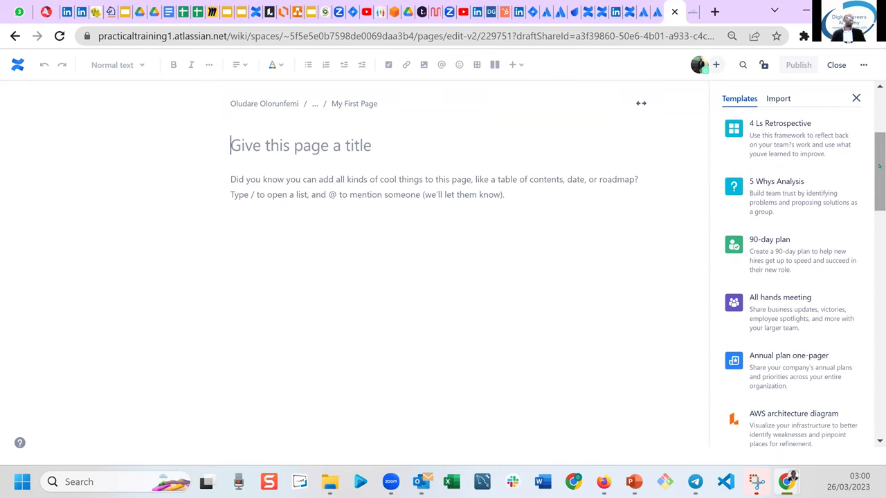
mouse_move(763, 254)
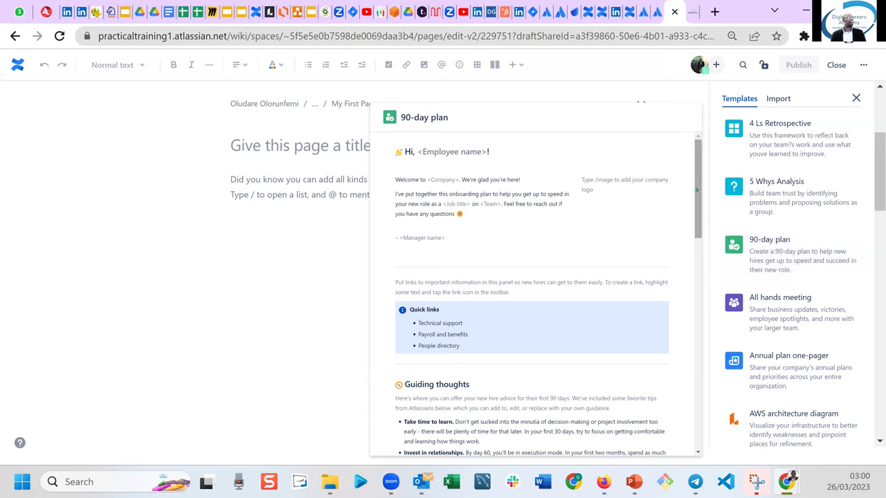
scroll(698, 211, down, 2)
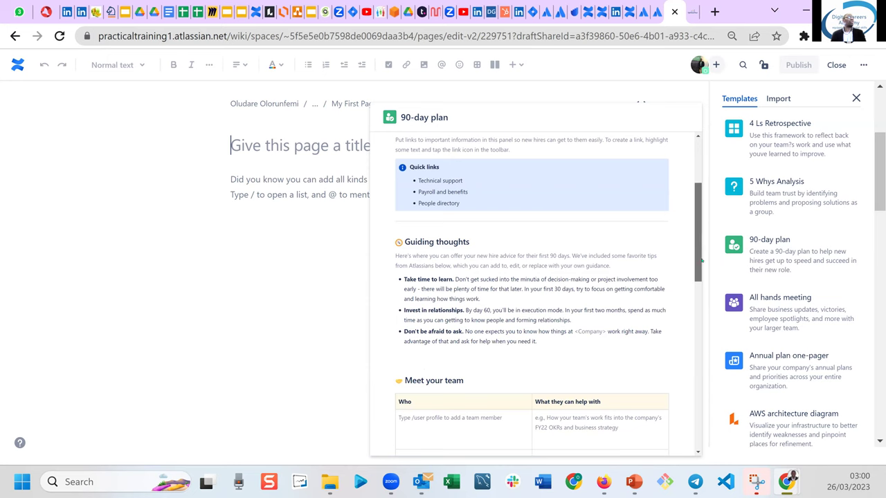
scroll(701, 261, down, 3)
drag(705, 290, 692, 153)
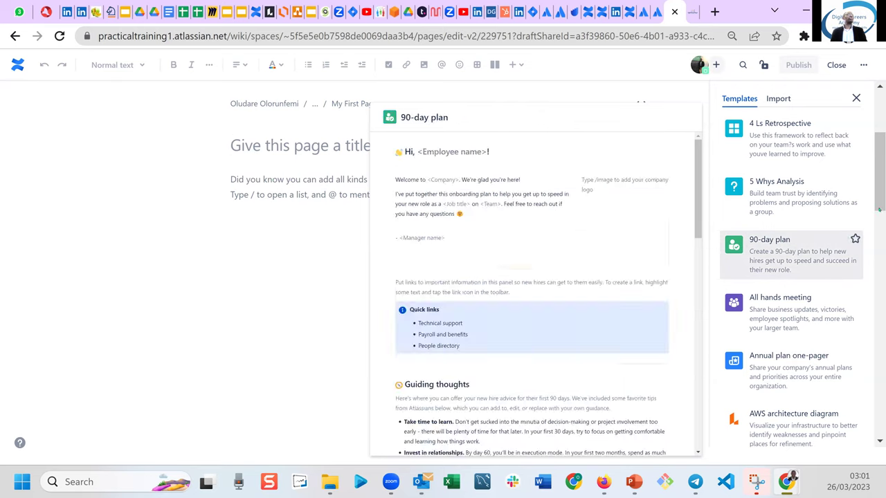
scroll(875, 167, up, 3)
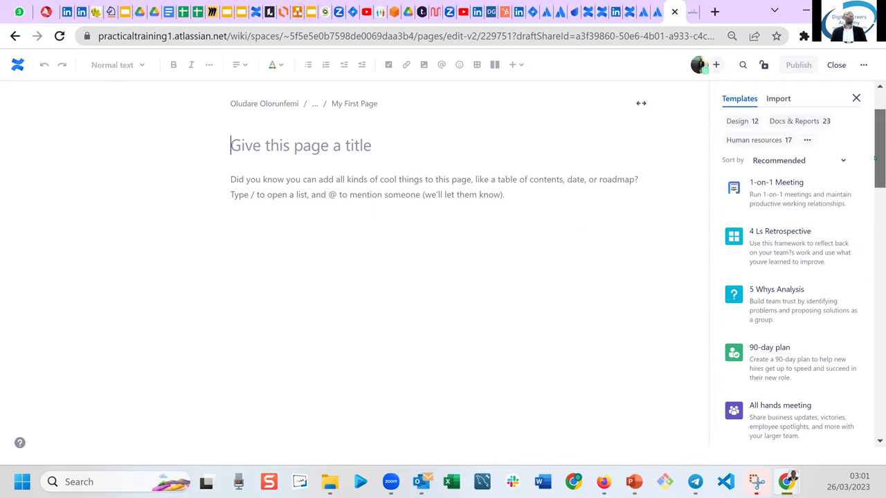
mouse_move(797, 238)
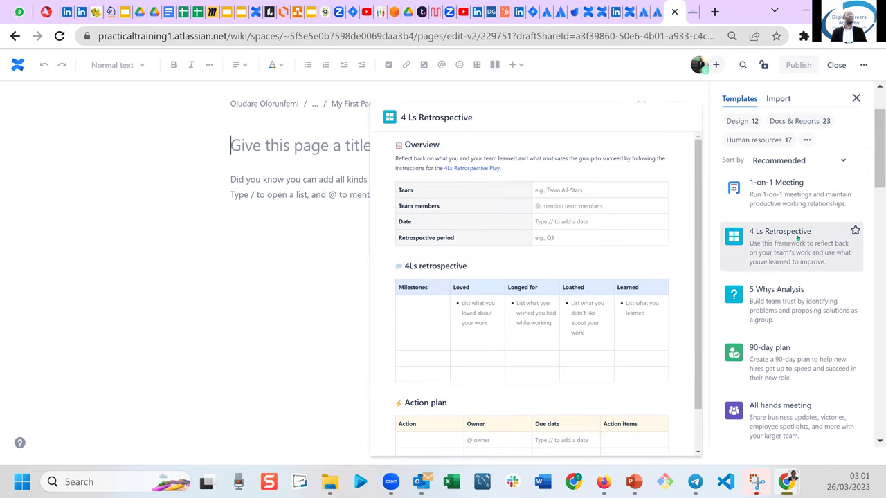
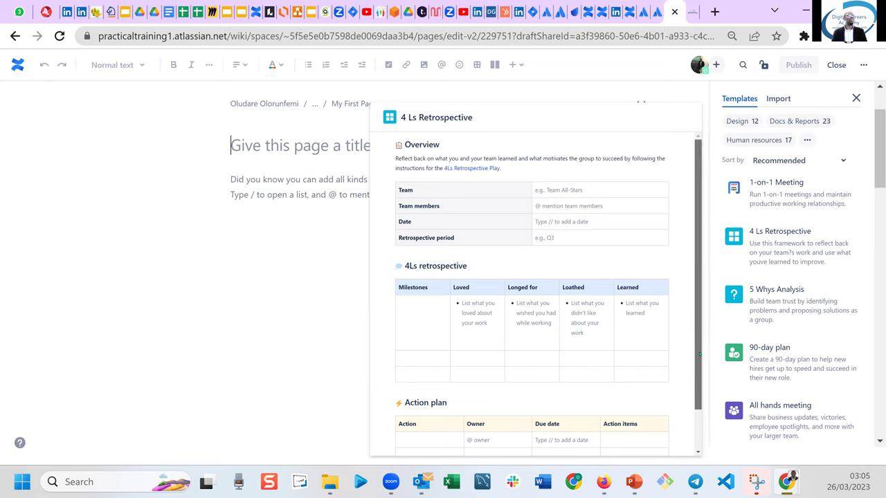
Apply the 4 Ls Retrospective template to the blank draft.
scroll(700, 355, down, 1)
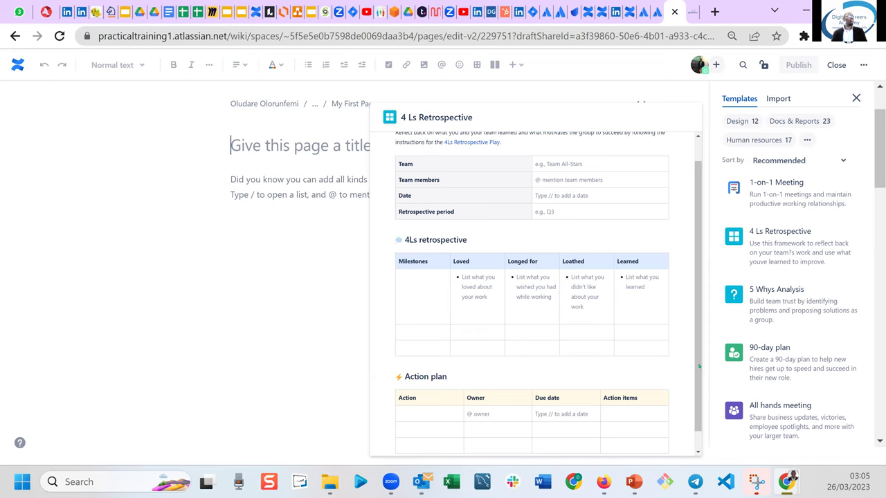
drag(695, 396, 695, 399)
scroll(695, 399, down, 1)
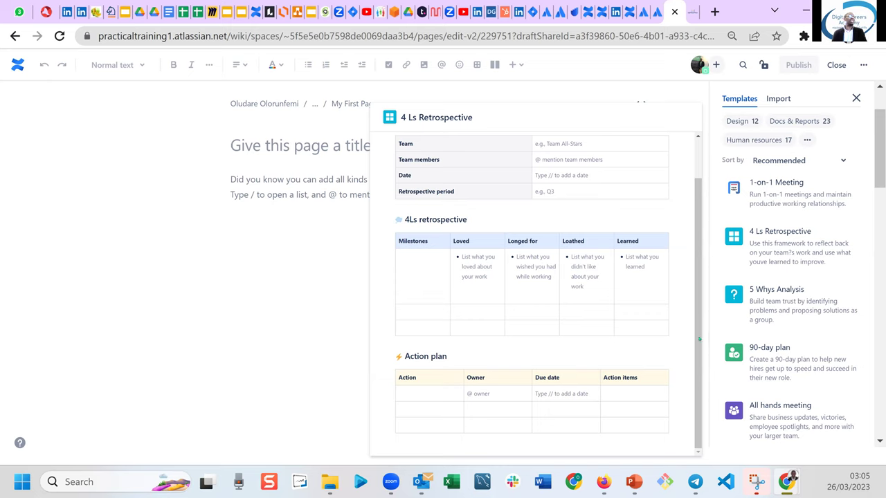
drag(699, 340, 700, 264)
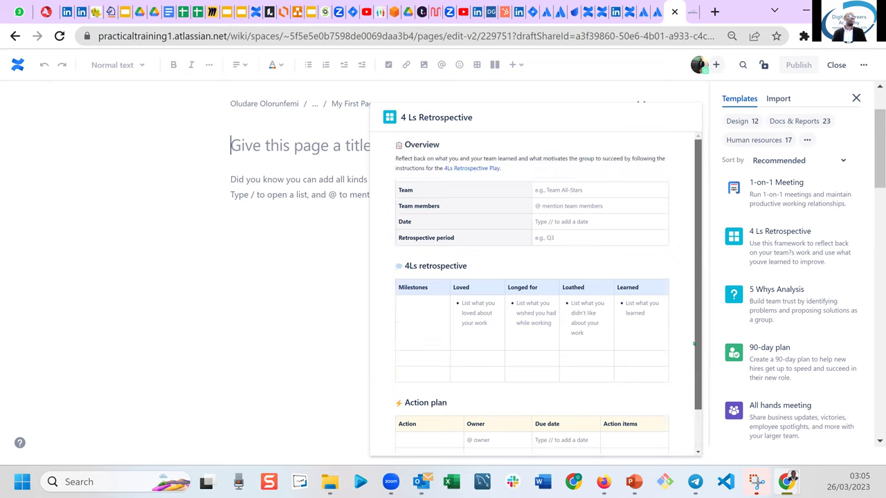
scroll(694, 344, down, 2)
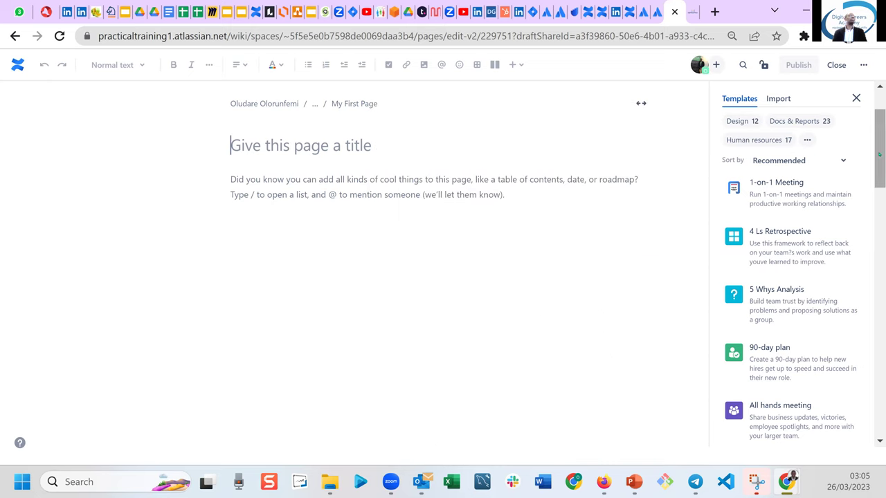
scroll(879, 154, up, 2)
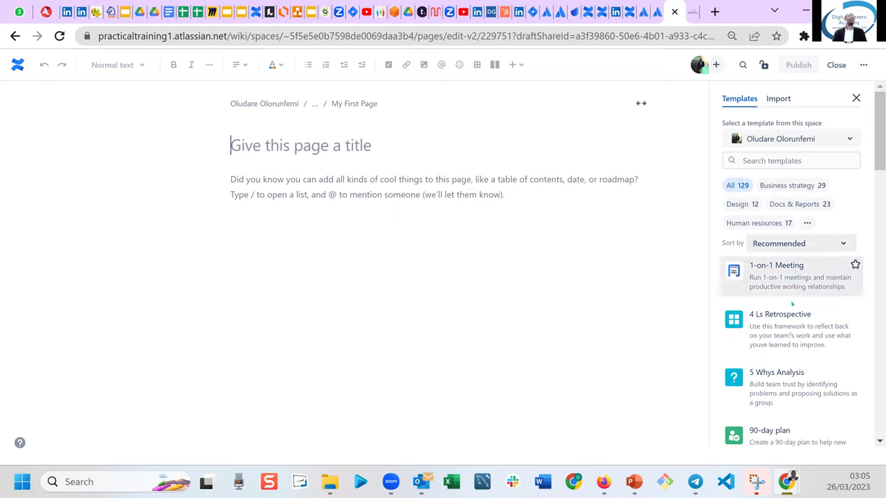
mouse_move(772, 321)
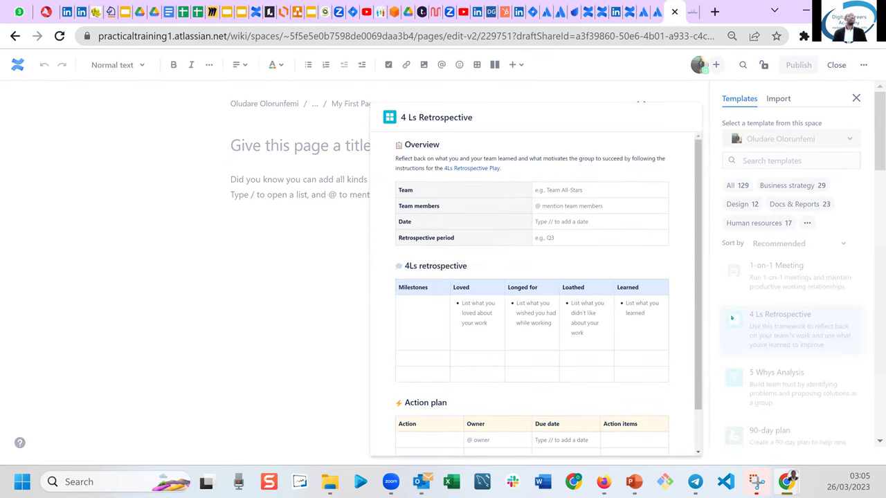
click(732, 317)
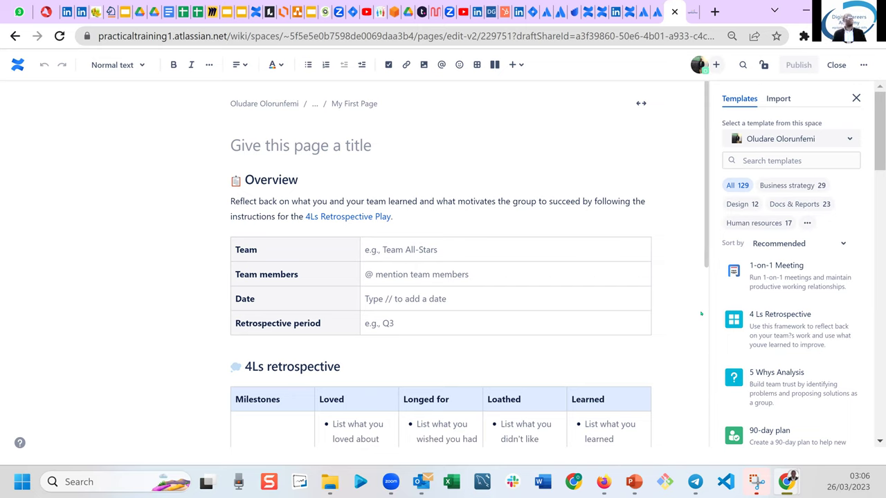
Title the page 'Team Retrospective' and review its Overview and 4Ls retrospective tables.
click(292, 145)
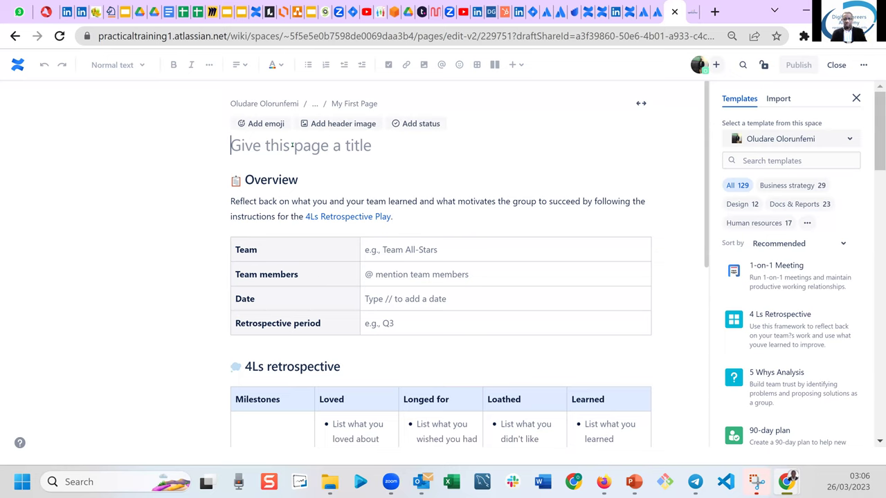
text(Team Retrospective)
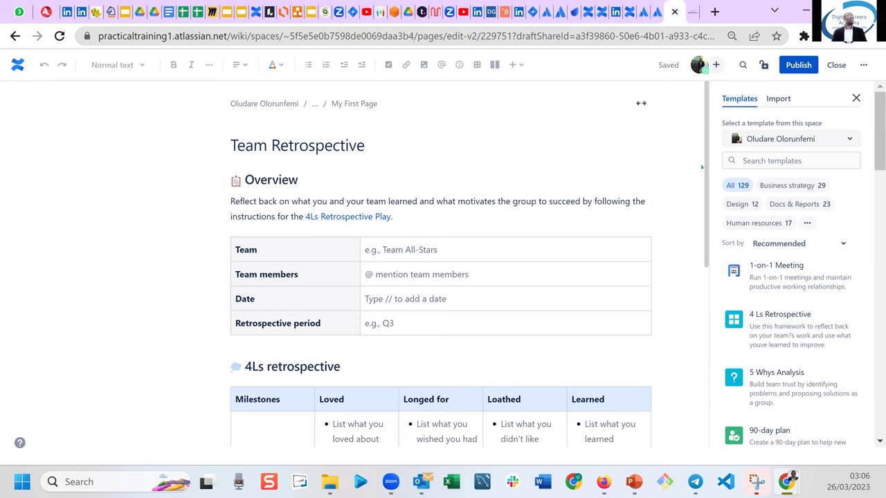
drag(705, 169, 702, 299)
scroll(696, 333, down, 1)
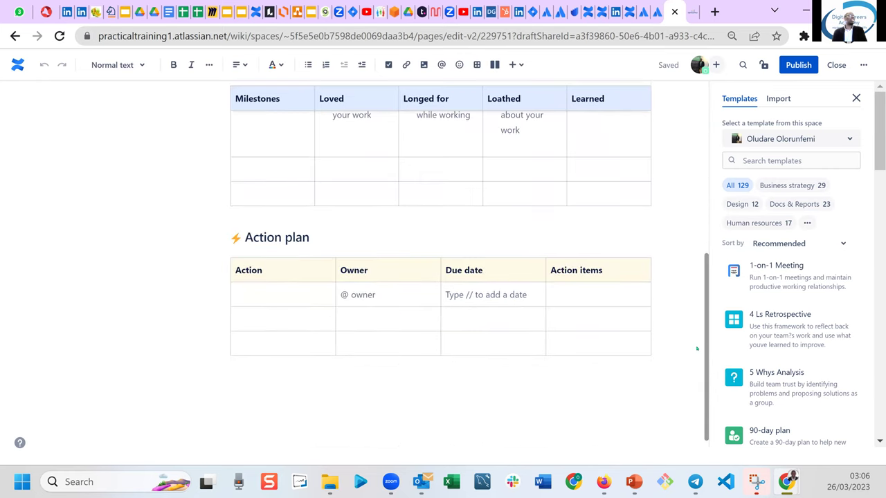
click(704, 234)
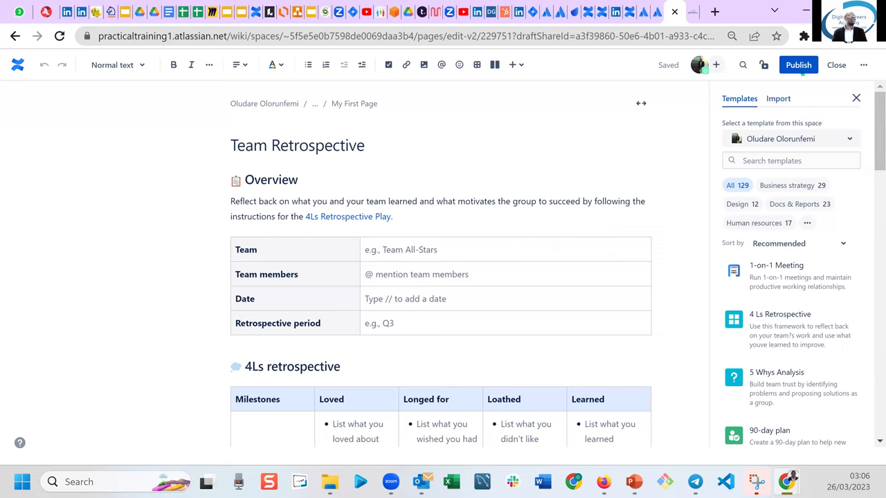
Publish Team Retrospective, widen the page tree, and drag the page out from under My First Page.
click(800, 64)
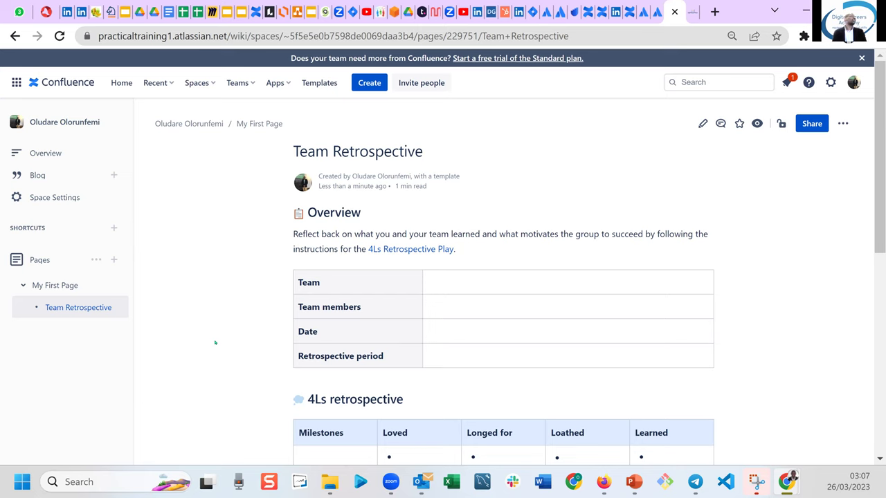
drag(141, 351, 186, 352)
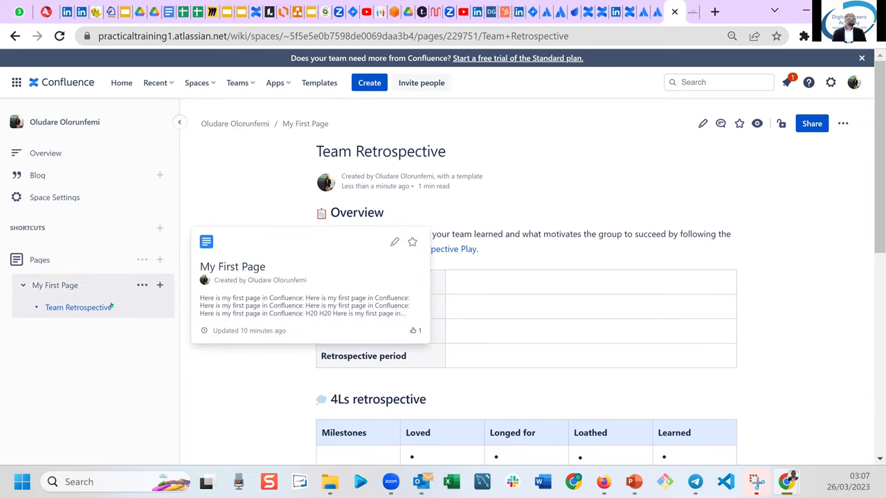
click(81, 312)
drag(80, 312, 50, 312)
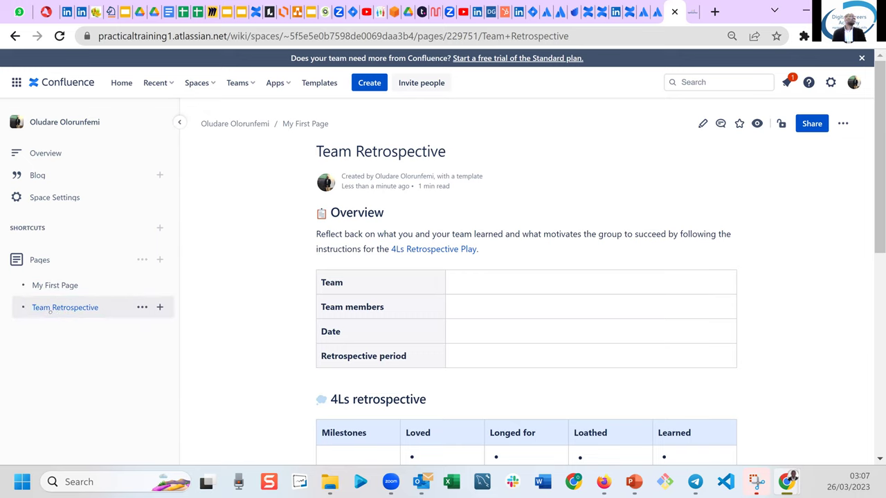
mouse_move(50, 312)
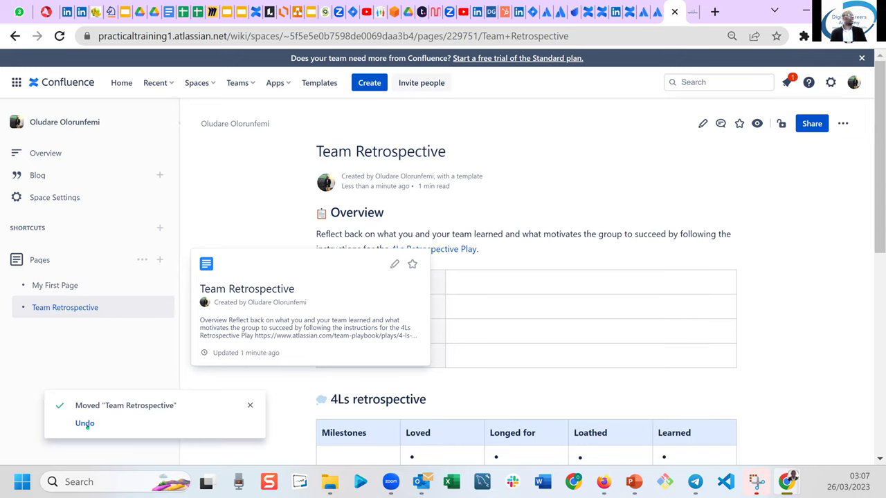
Undo the move, then move Team Retrospective back to top level and dismiss the confirmation.
click(85, 423)
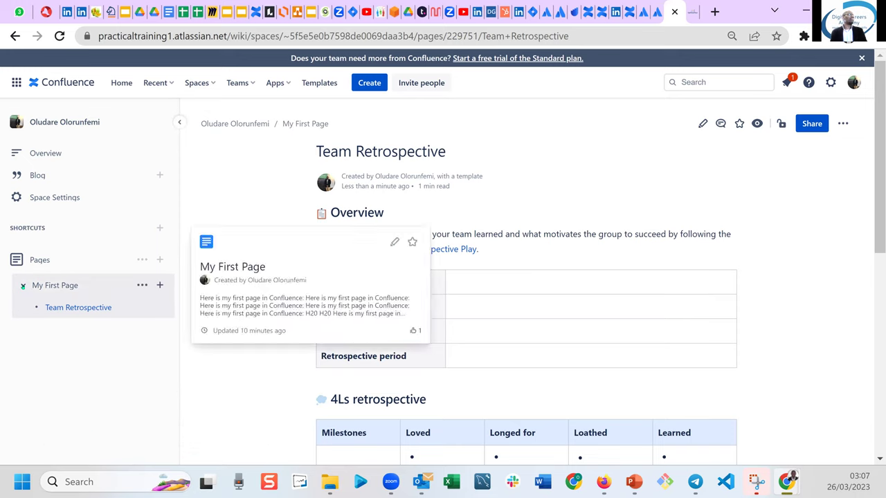
click(23, 285)
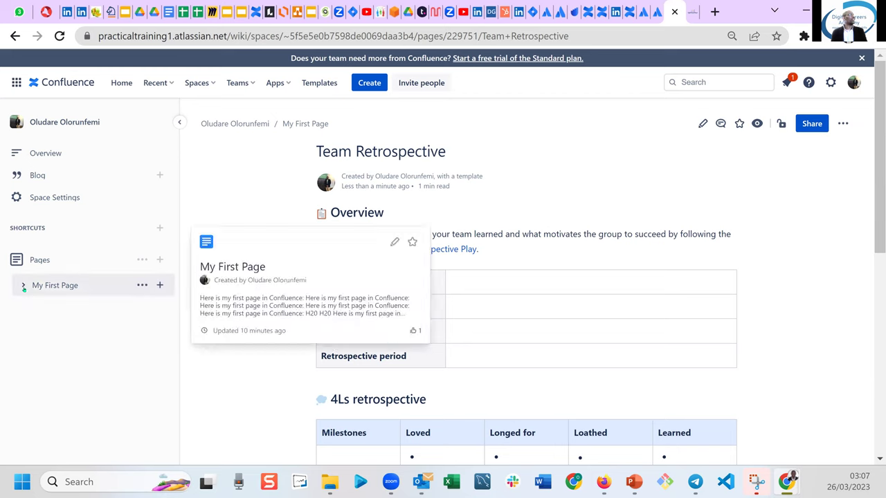
click(23, 285)
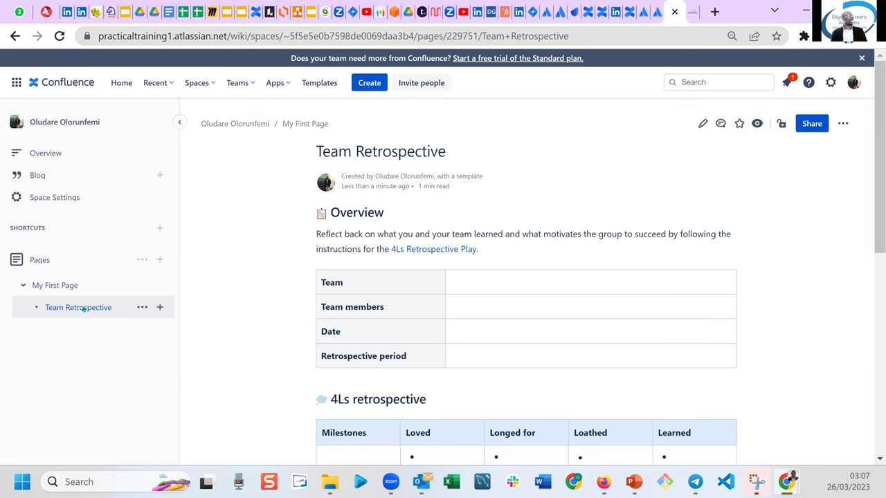
mouse_move(83, 310)
drag(77, 311, 53, 309)
mouse_move(53, 308)
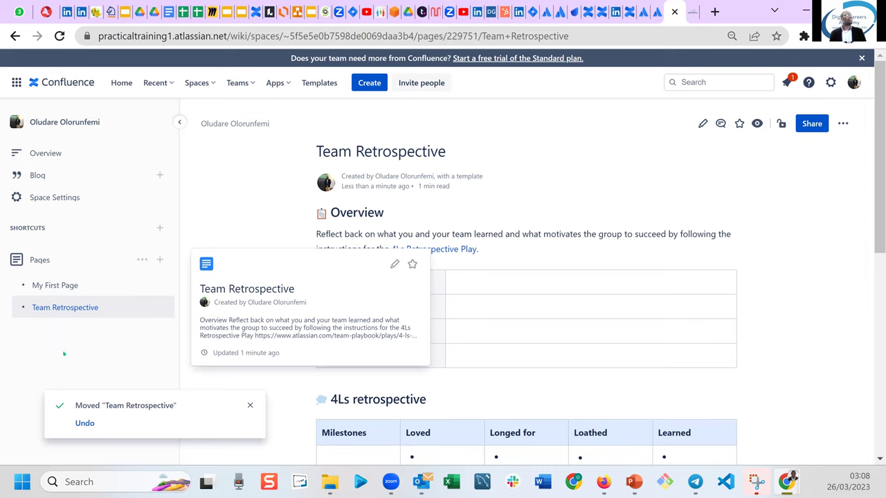
click(250, 405)
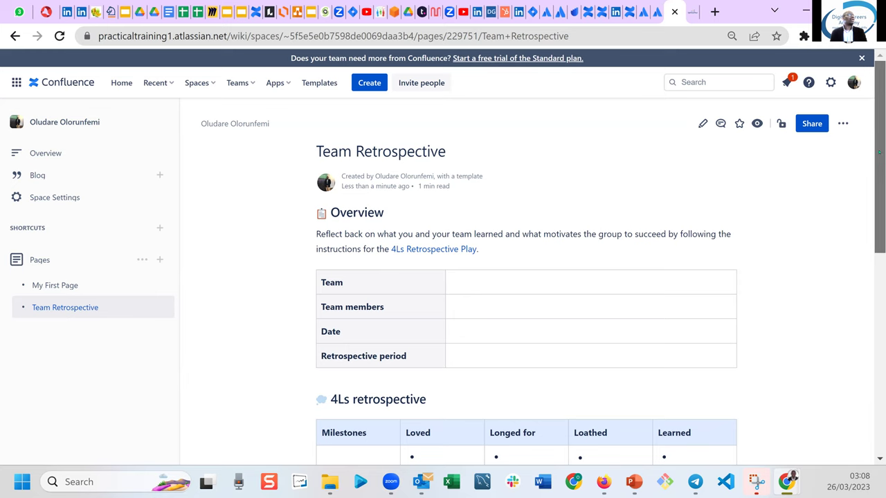
drag(879, 161, 878, 235)
scroll(875, 330, down, 3)
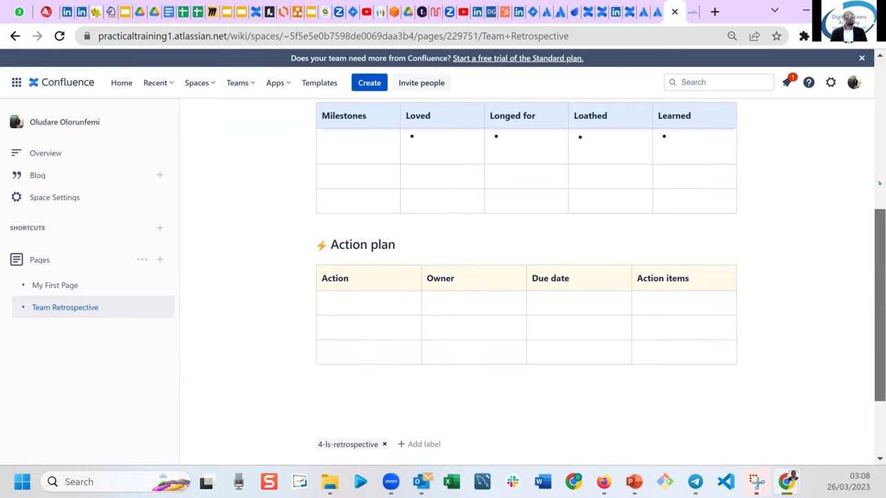
scroll(696, 217, up, 5)
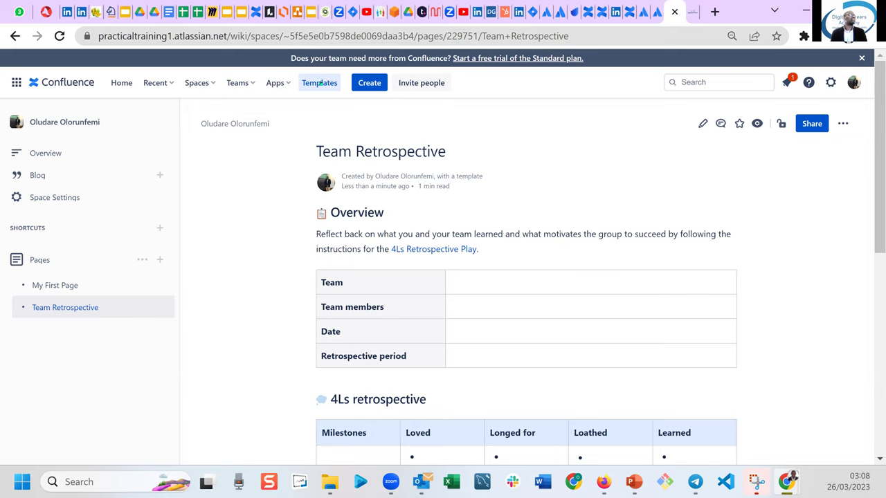
Open the template gallery filtered to the Business strategy category.
click(320, 83)
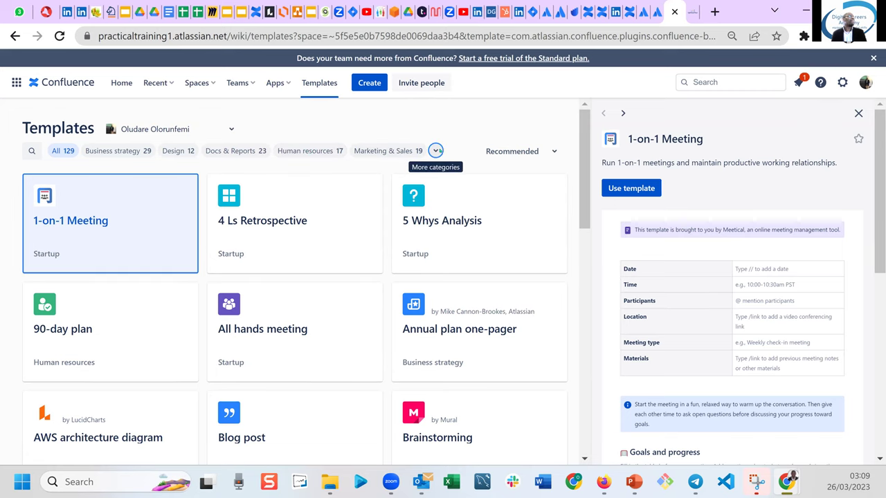
click(437, 151)
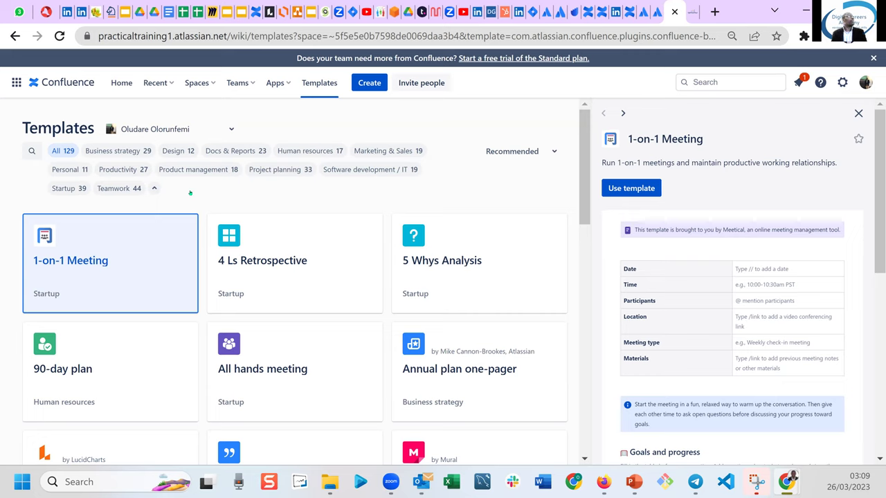
click(114, 153)
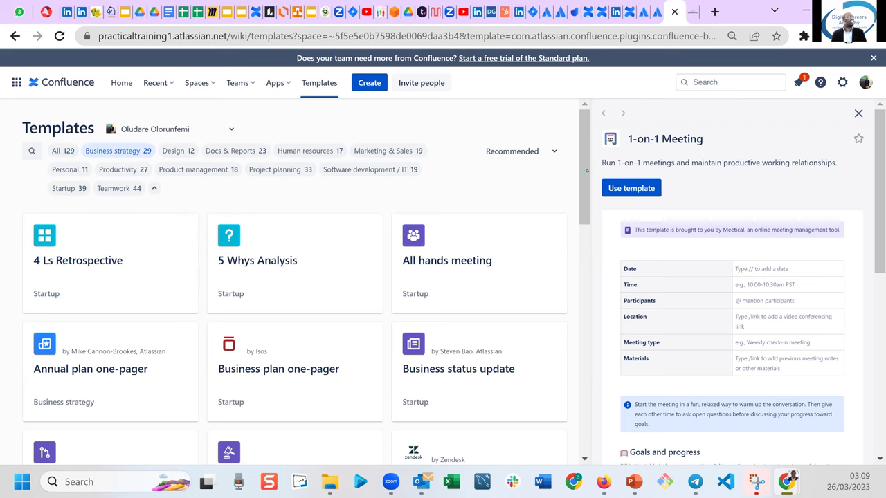
Preview the SMART goals template with its SMART Team goals table.
drag(585, 171, 583, 242)
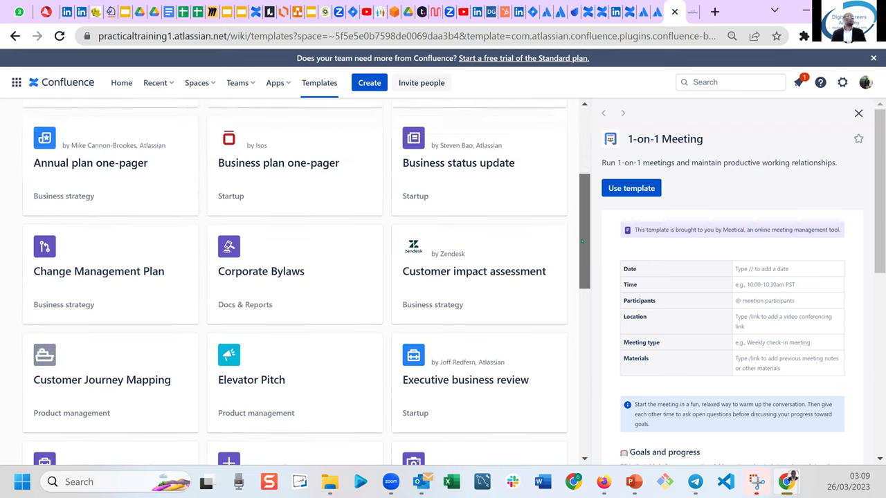
scroll(583, 241, down, 1)
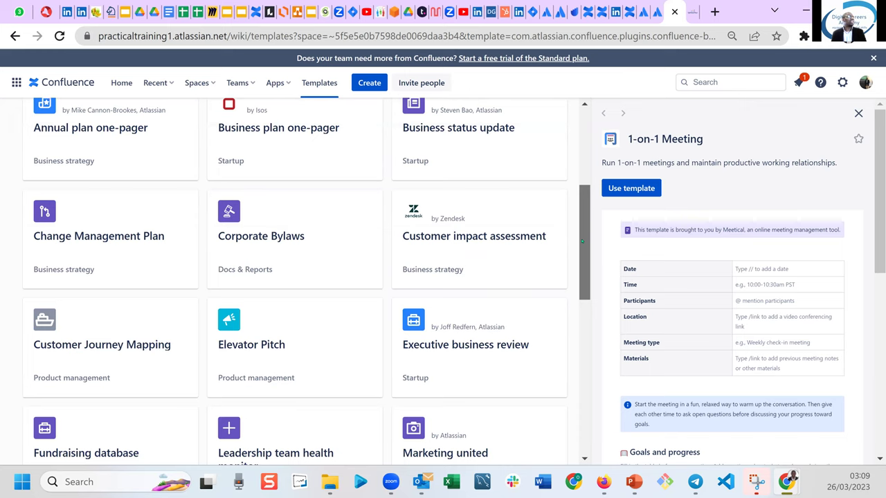
drag(584, 250, 582, 330)
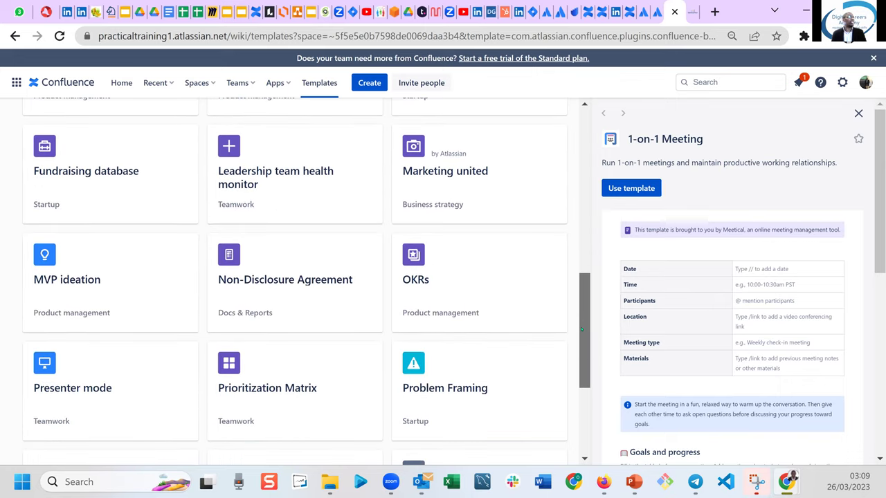
drag(582, 329, 582, 383)
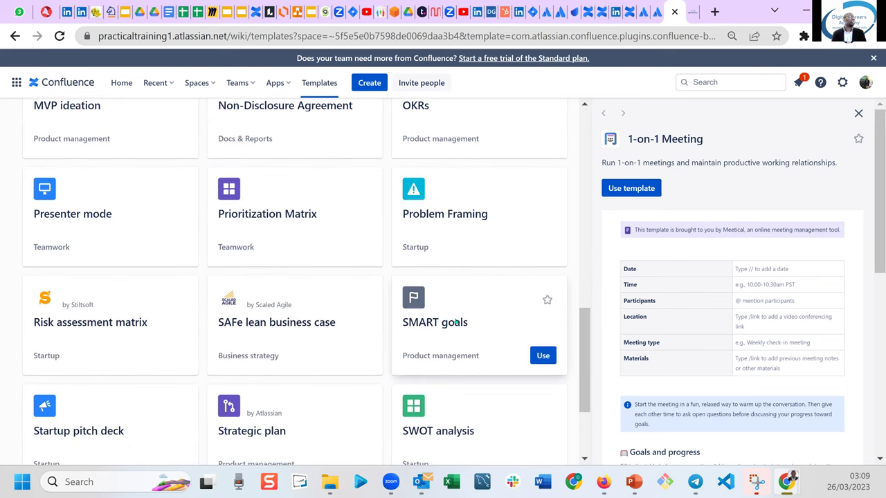
click(456, 323)
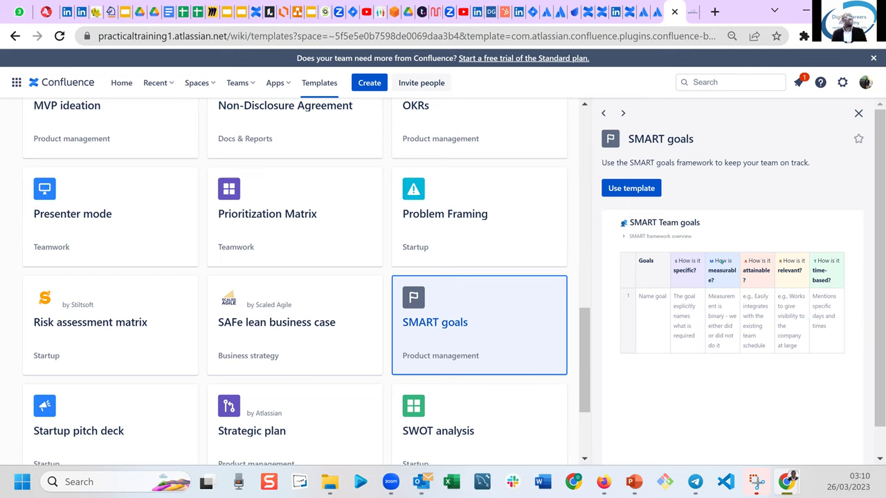
Create a page from SMART goals titled 'Smart Goals', publish it, and go to Overview.
click(642, 189)
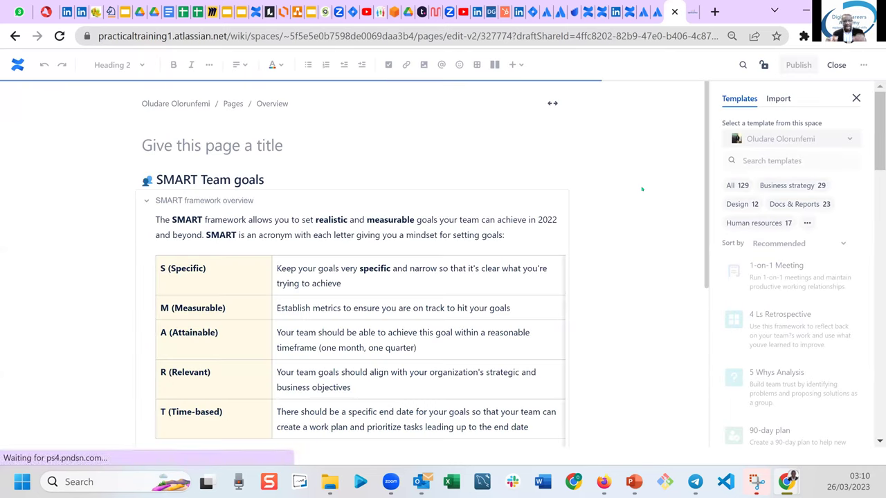
click(232, 146)
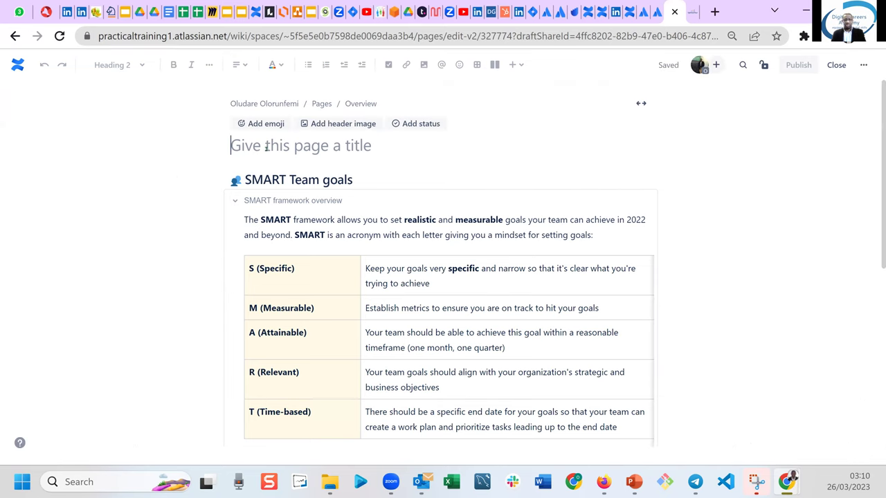
text(Smart Goals)
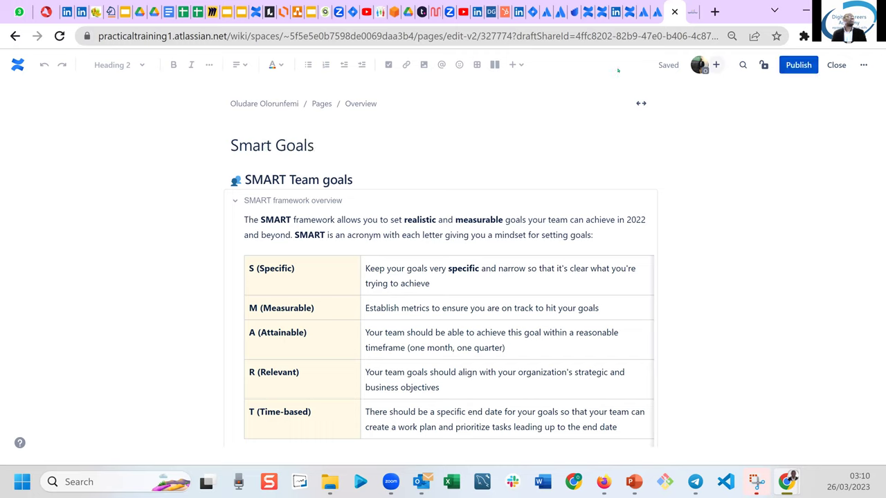
click(798, 65)
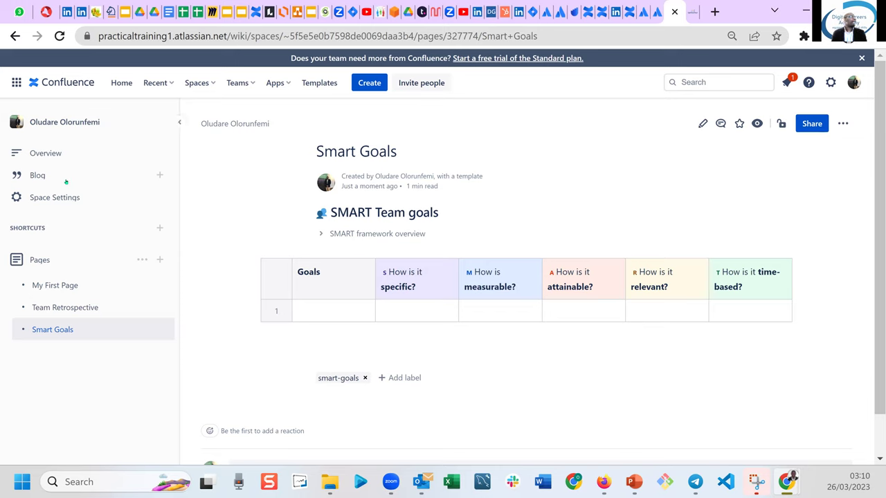
click(54, 155)
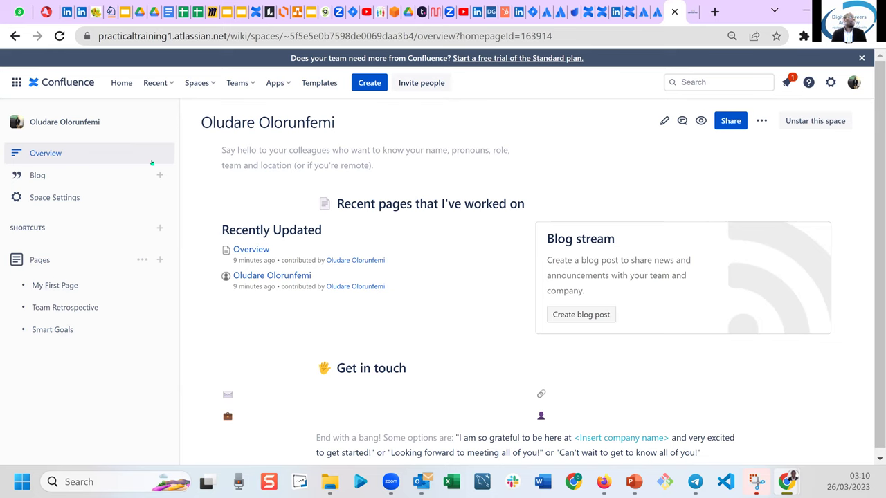
Reload the space Overview and reopen the Templates gallery listing all 129 templates.
click(53, 156)
click(319, 82)
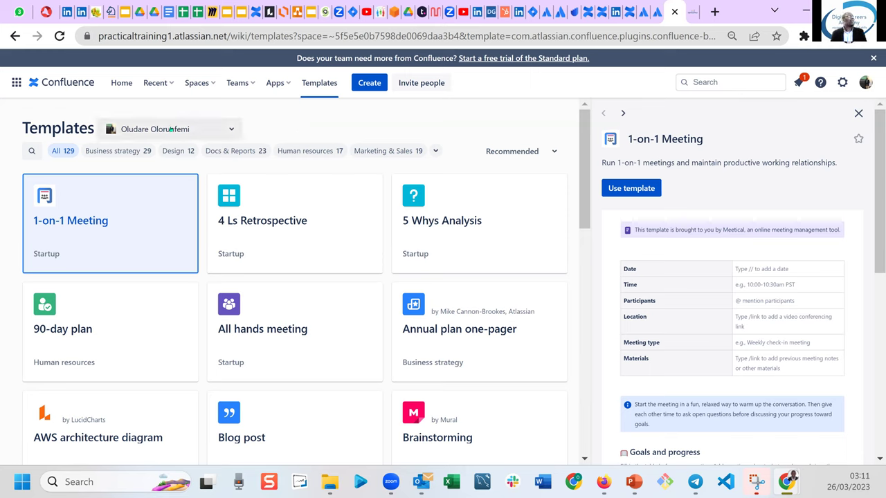
Switch templates to the PRACTICAL TRAINING 1 DEMO space and filter to Software development / IT.
click(232, 130)
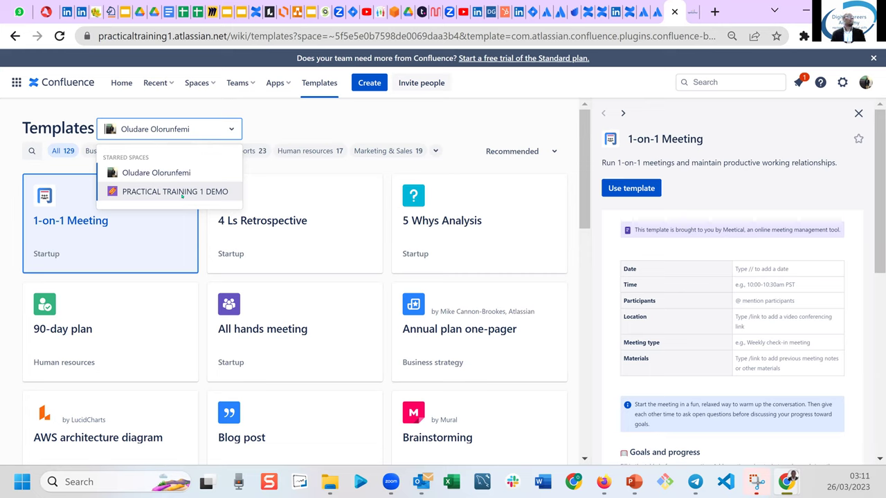
click(182, 193)
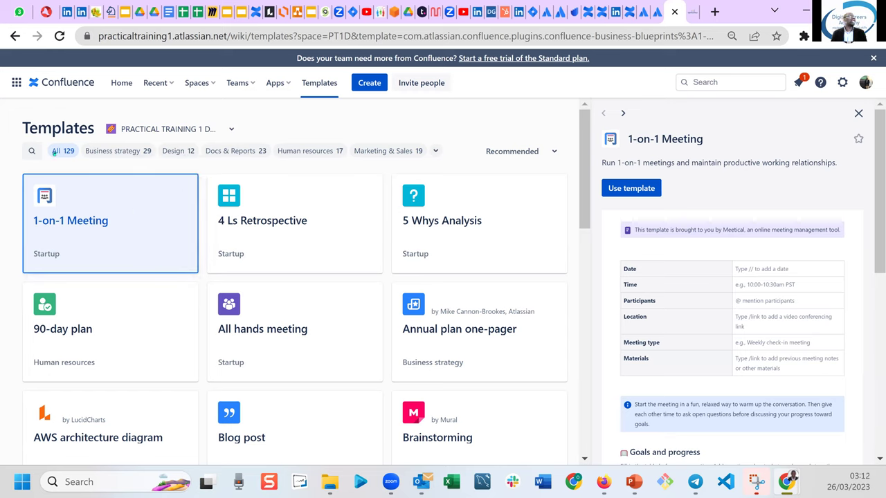
click(435, 151)
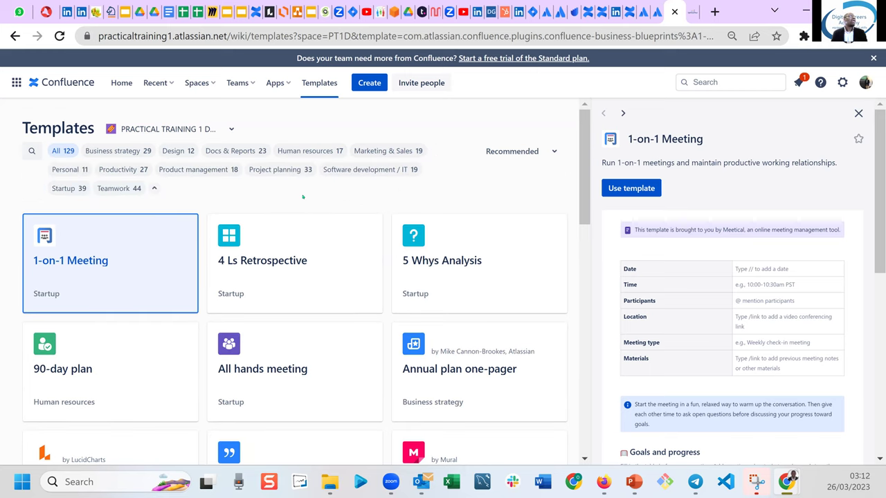
click(363, 169)
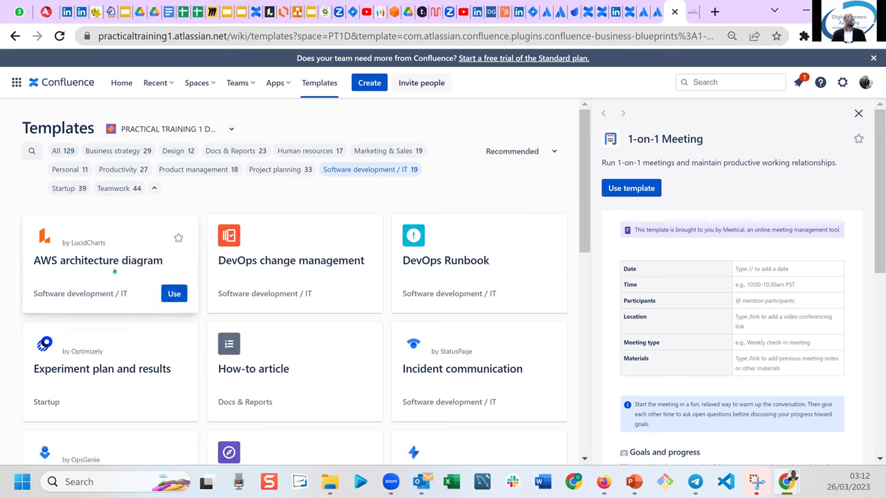
Preview the AWS architecture diagram, DevOps change management and DevOps Runbook templates.
click(88, 274)
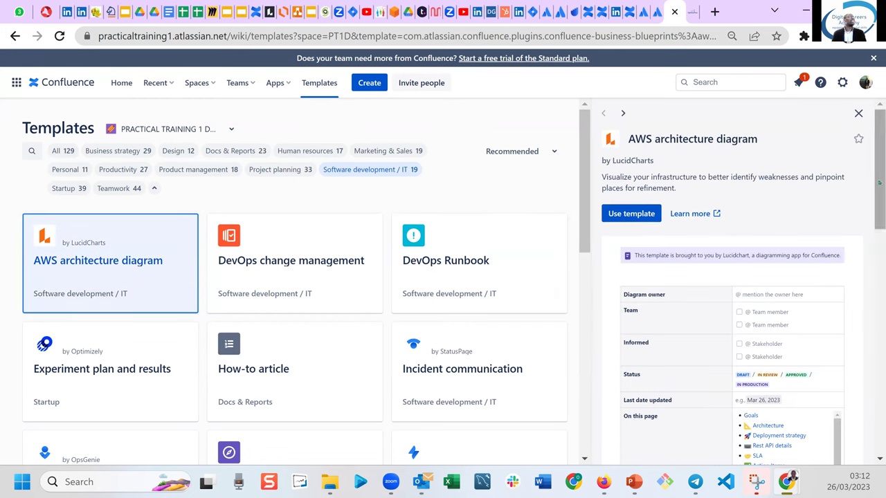
drag(876, 179, 871, 430)
scroll(878, 305, up, 15)
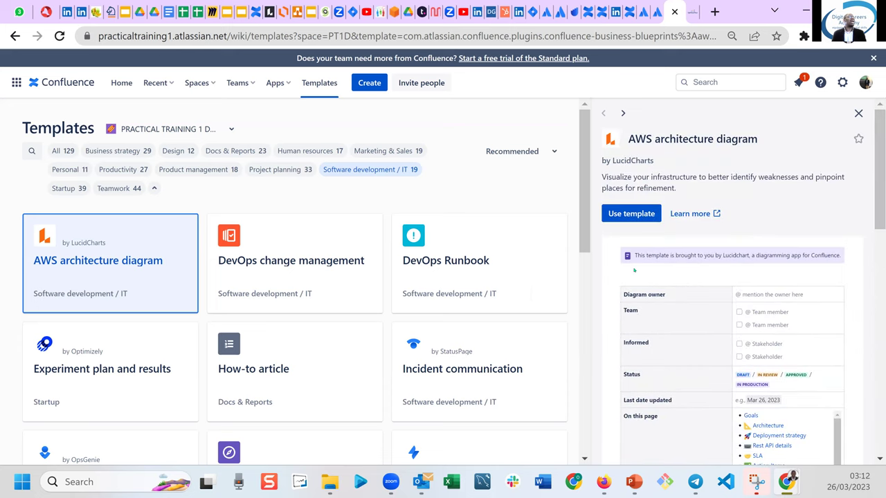
click(292, 271)
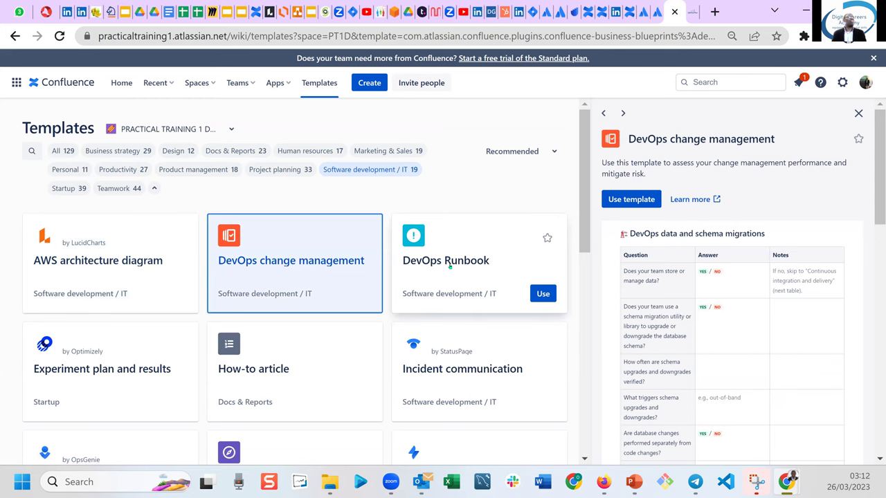
click(450, 274)
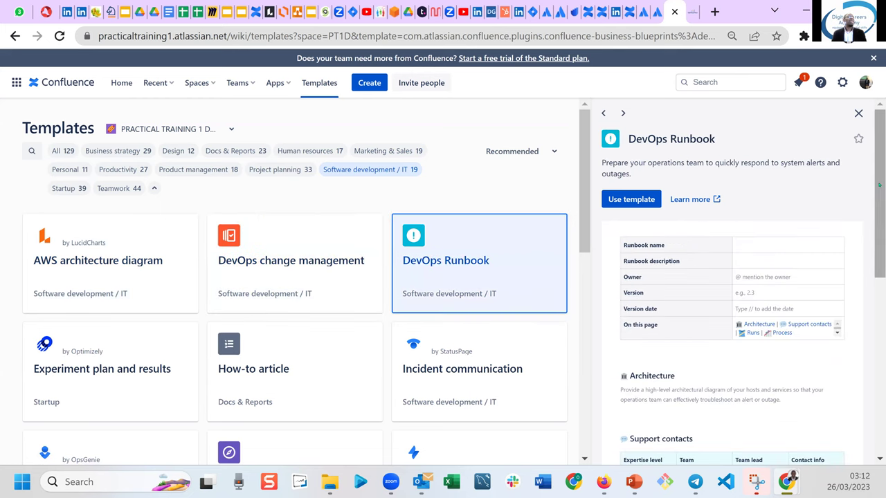
drag(879, 184, 878, 330)
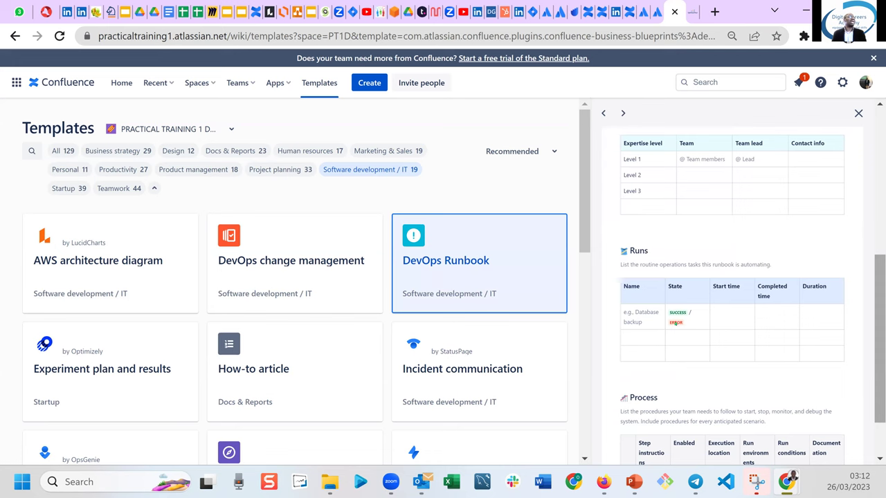
Preview the Incident communication template, scrolling through its incident stage table and Incident values.
click(429, 383)
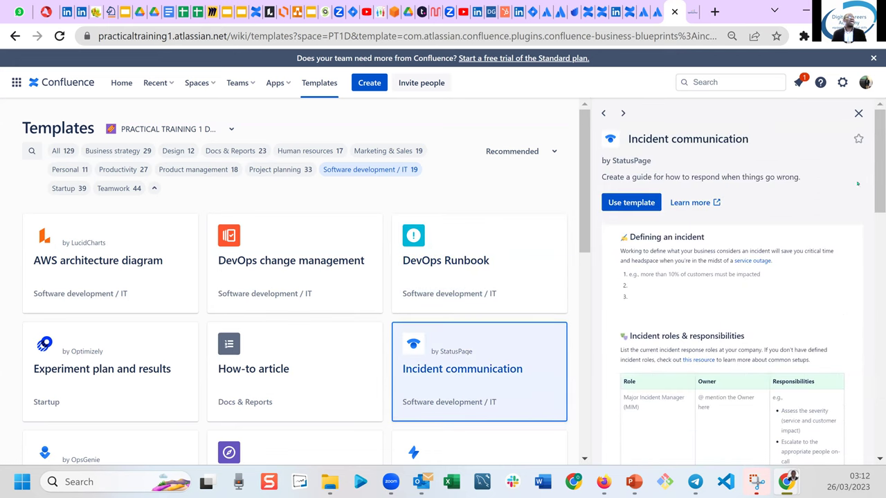
drag(879, 165, 880, 191)
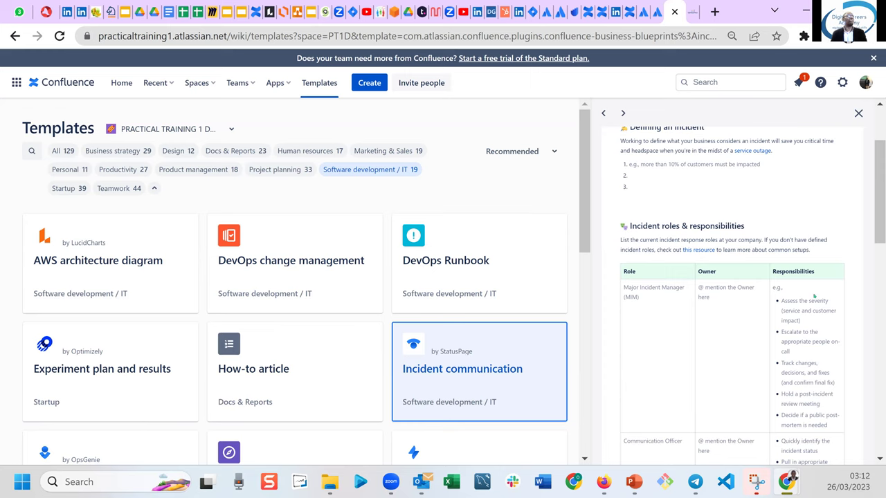
drag(877, 236, 879, 428)
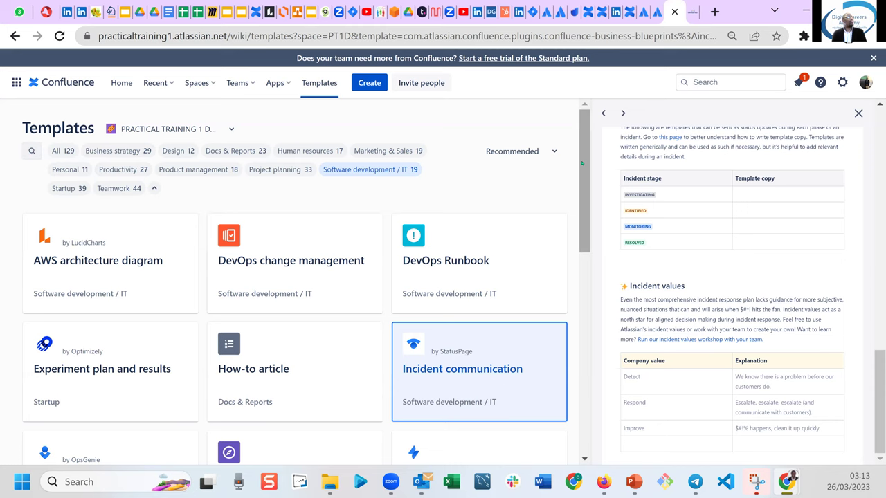
drag(587, 165, 588, 370)
click(590, 301)
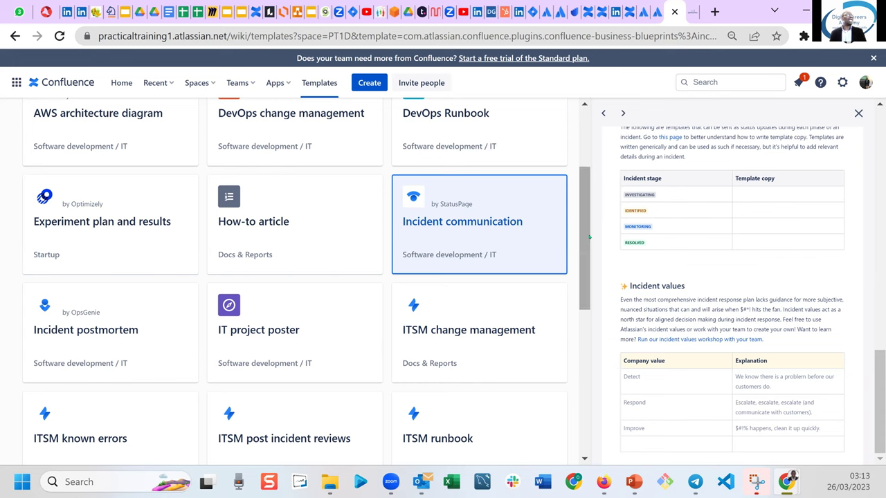
scroll(589, 237, up, 3)
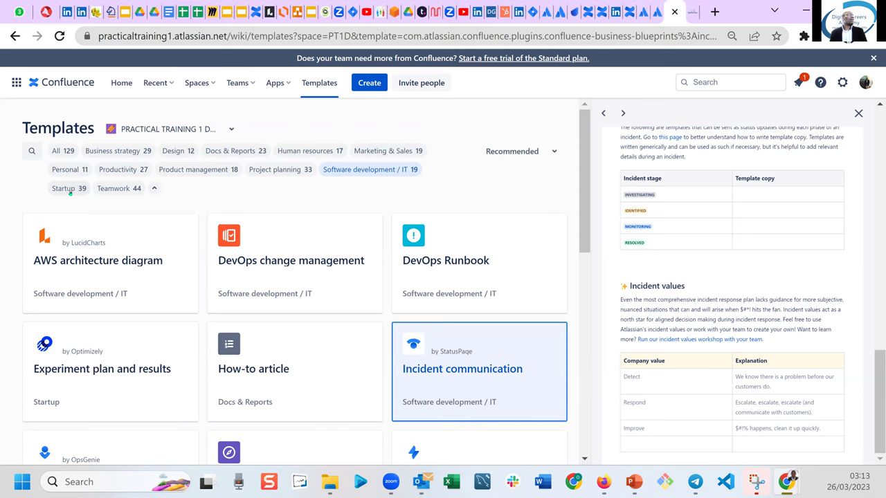
Filter the gallery to Startup templates and scroll through the Daily stand up preview.
click(66, 192)
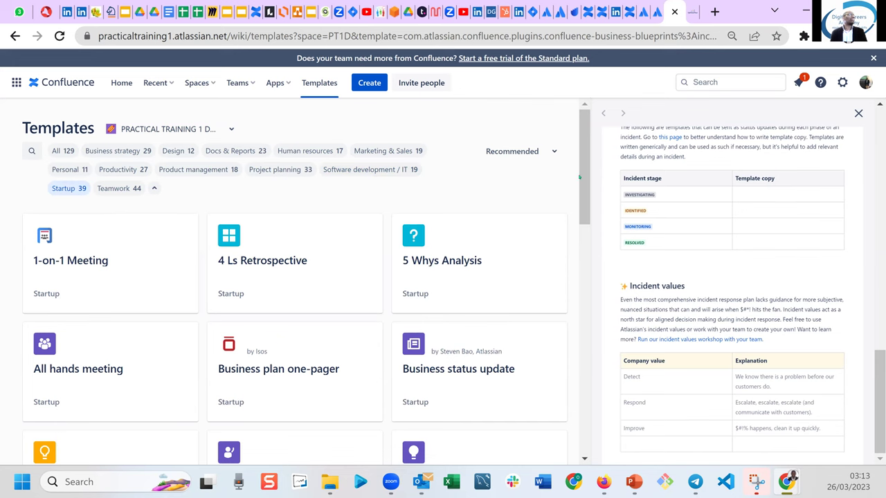
scroll(586, 253, down, 1)
scroll(586, 255, down, 3)
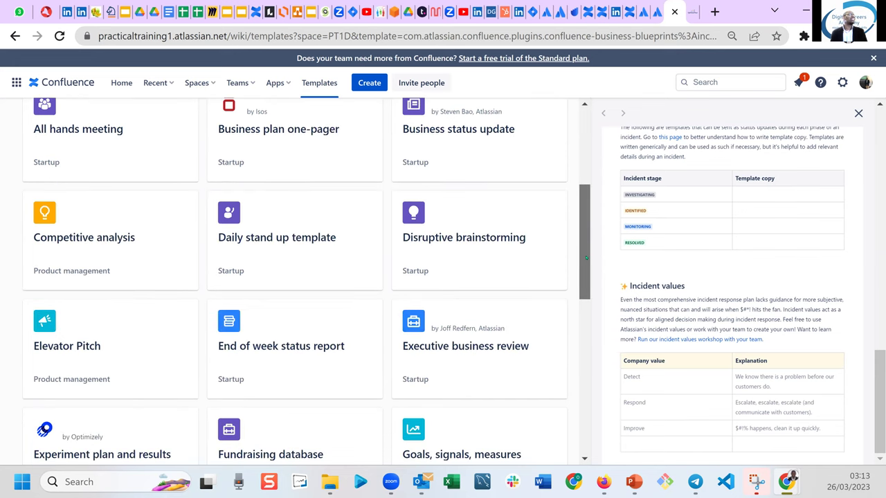
click(294, 255)
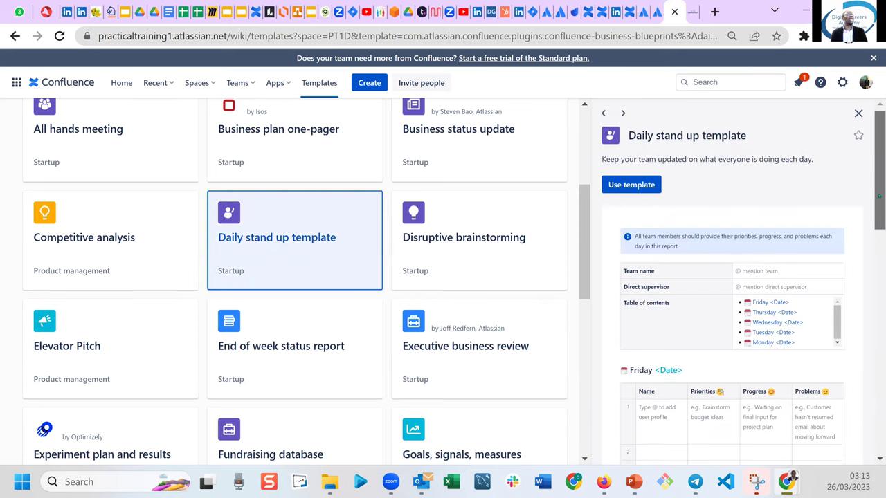
scroll(878, 212, down, 2)
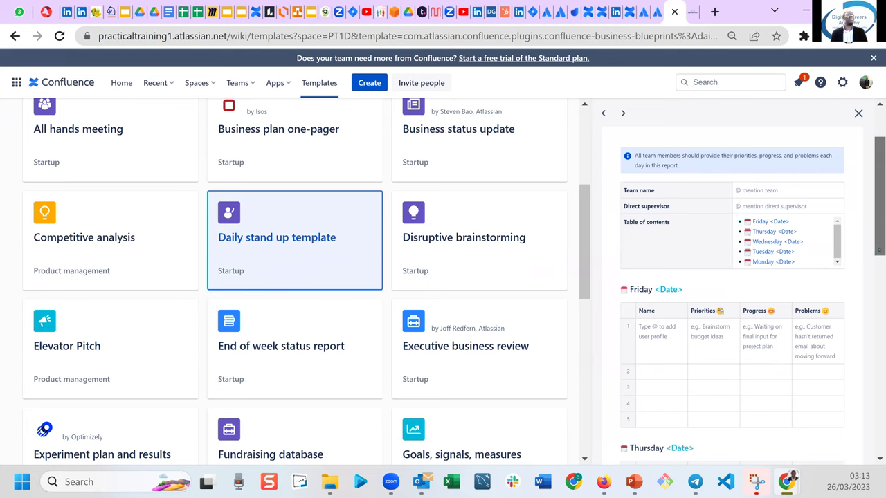
scroll(876, 249, down, 2)
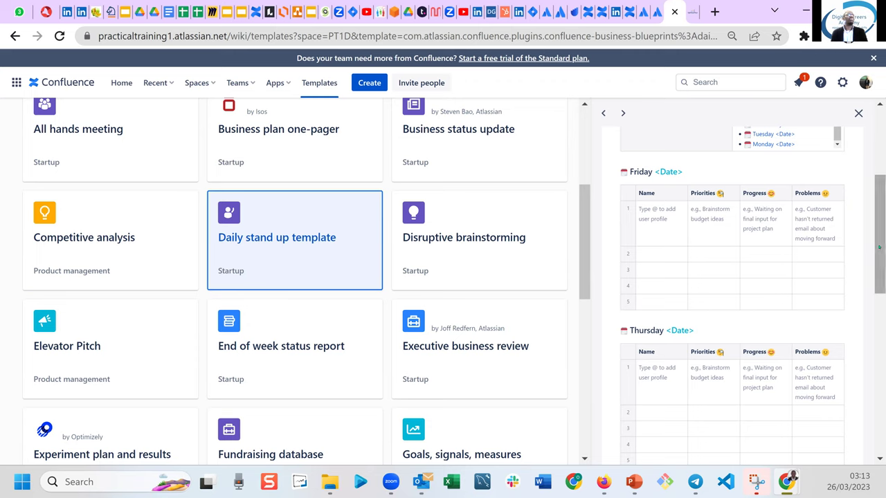
scroll(874, 276, down, 2)
scroll(873, 283, down, 5)
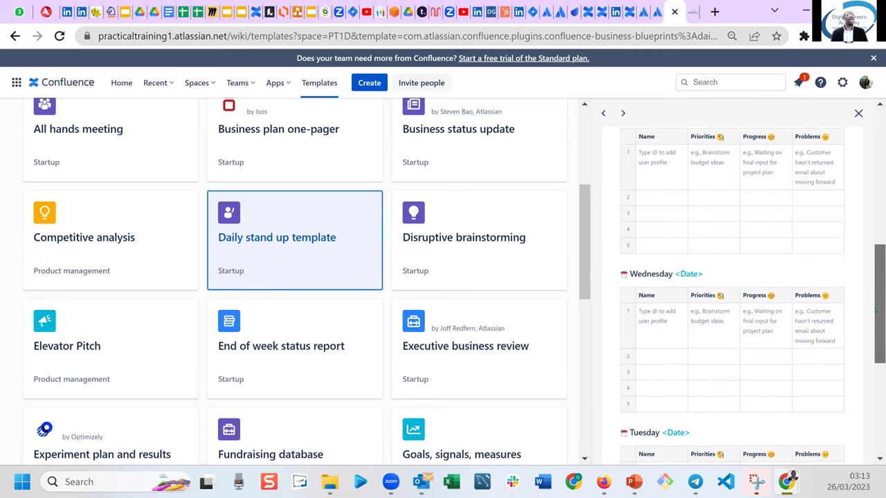
drag(879, 429, 879, 128)
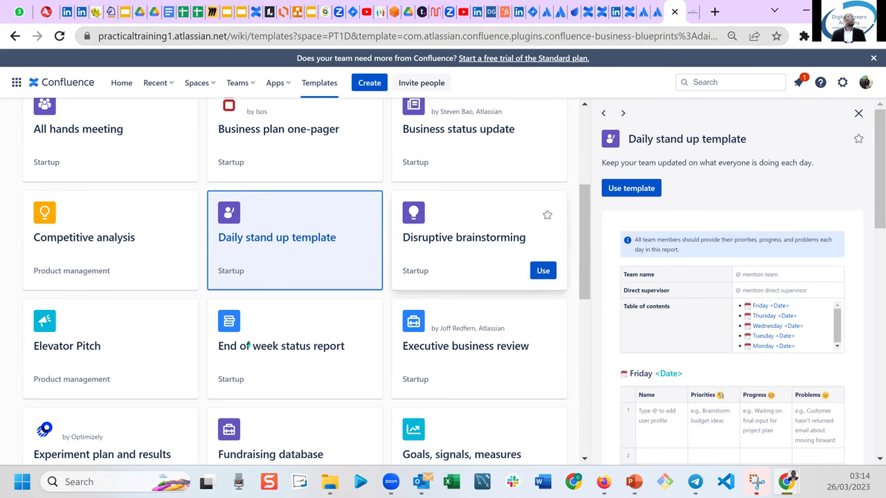
Preview the Elevator Pitch template down to its brainstorming table and Final pitch section.
click(90, 335)
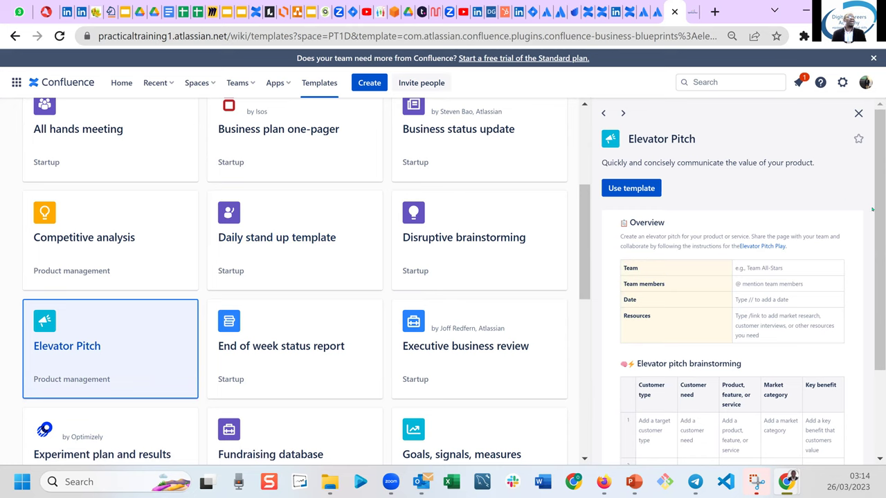
drag(873, 209, 879, 315)
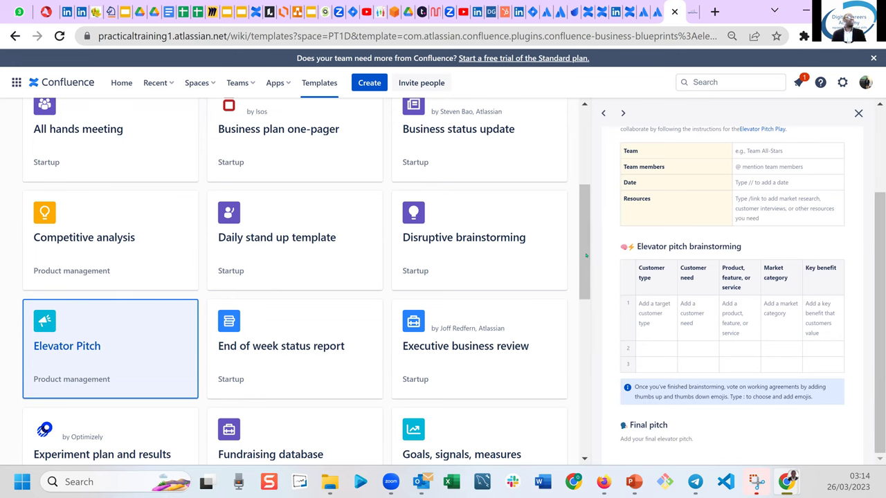
drag(586, 256, 593, 373)
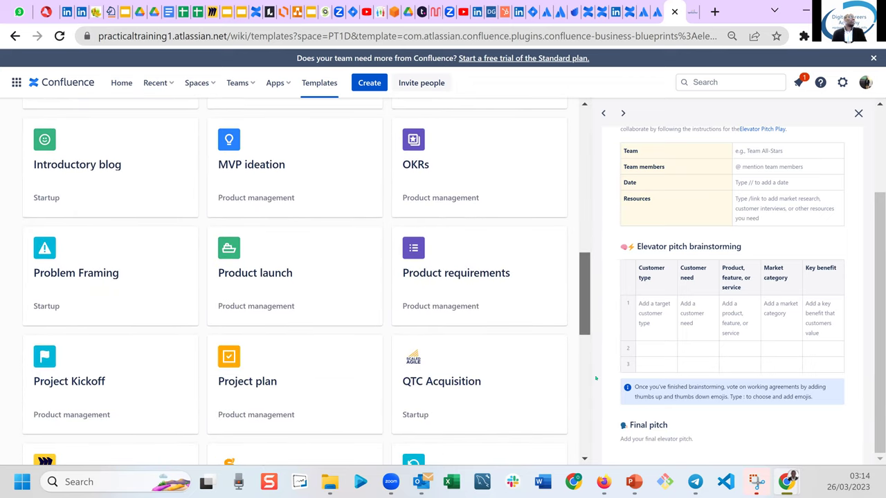
Preview the Product launch template, scrolling past Success metrics and Target Personas to the Support plan.
click(283, 270)
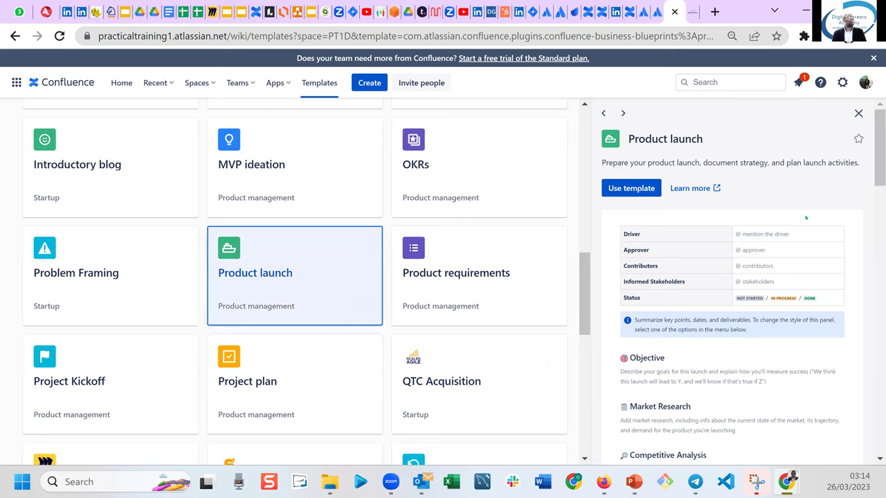
drag(879, 153, 879, 188)
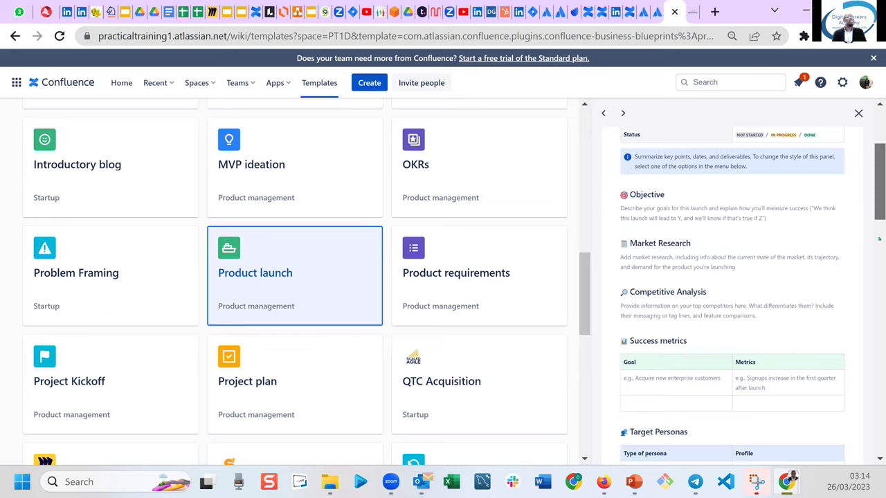
scroll(691, 236, down, 2)
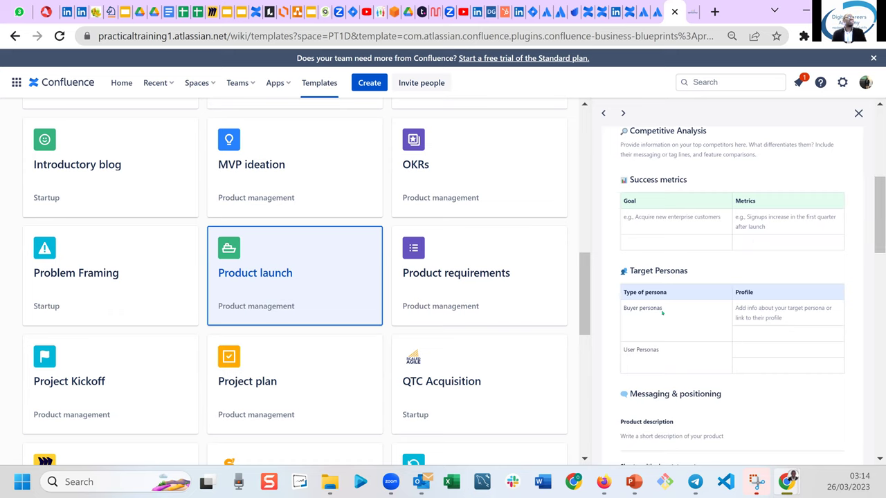
drag(879, 231, 879, 296)
drag(878, 339, 879, 416)
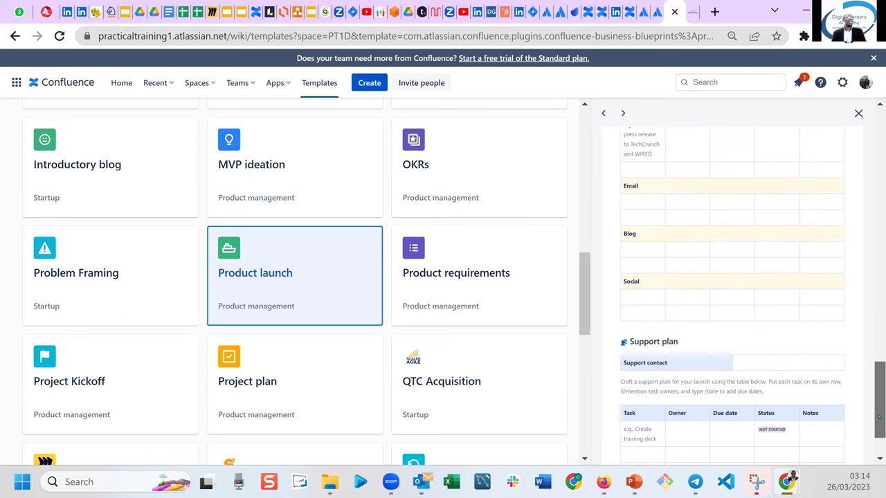
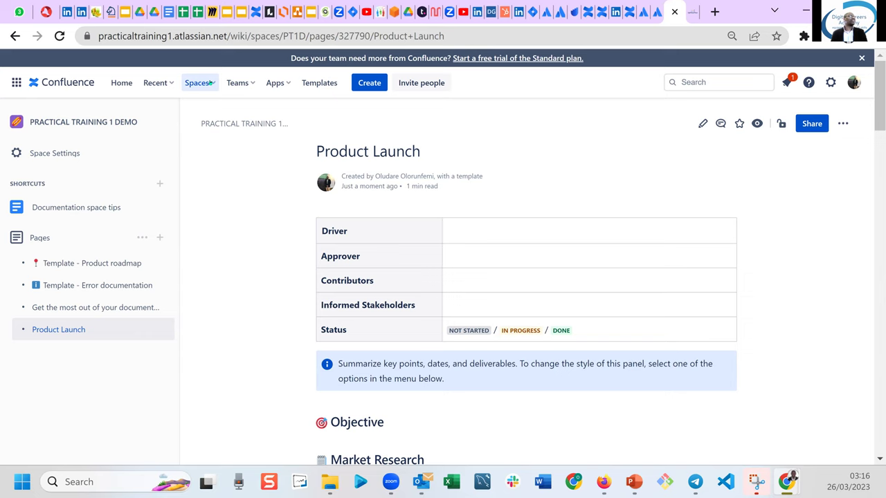
Open the Spaces dropdown in the top navigation to list the available spaces.
click(210, 83)
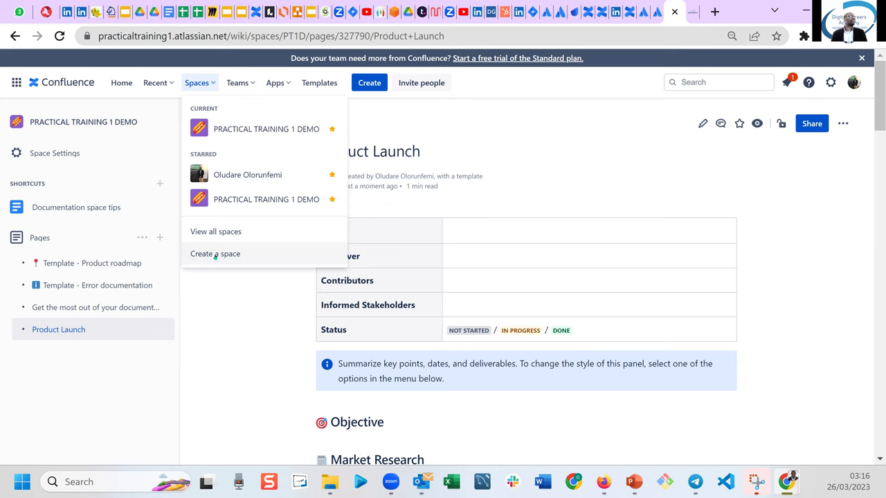
Choose 'Create a space' to bring up the space template choices.
click(215, 254)
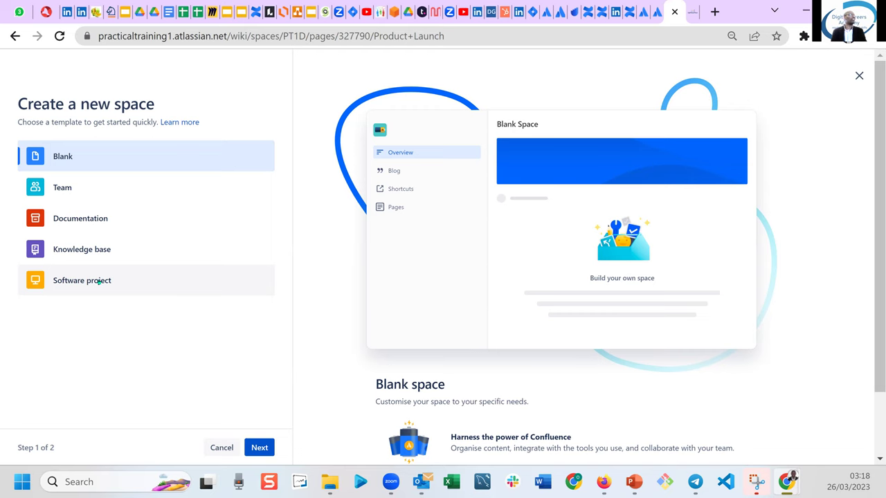
click(100, 281)
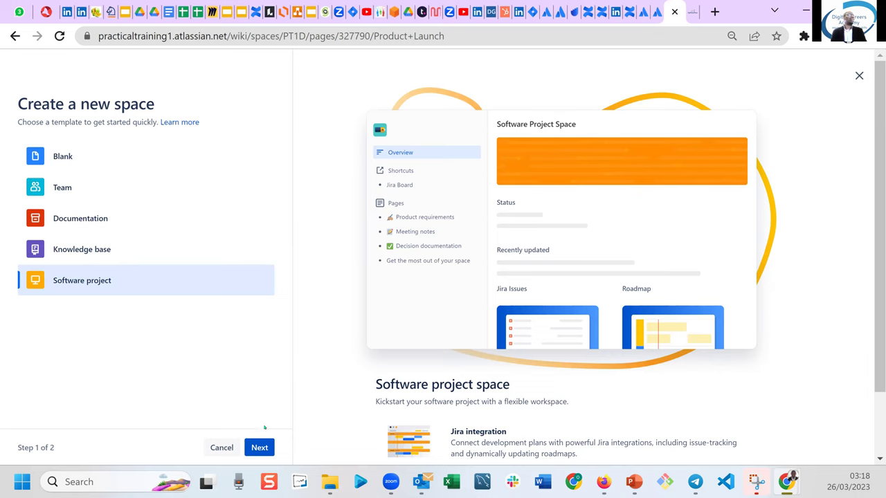
click(259, 447)
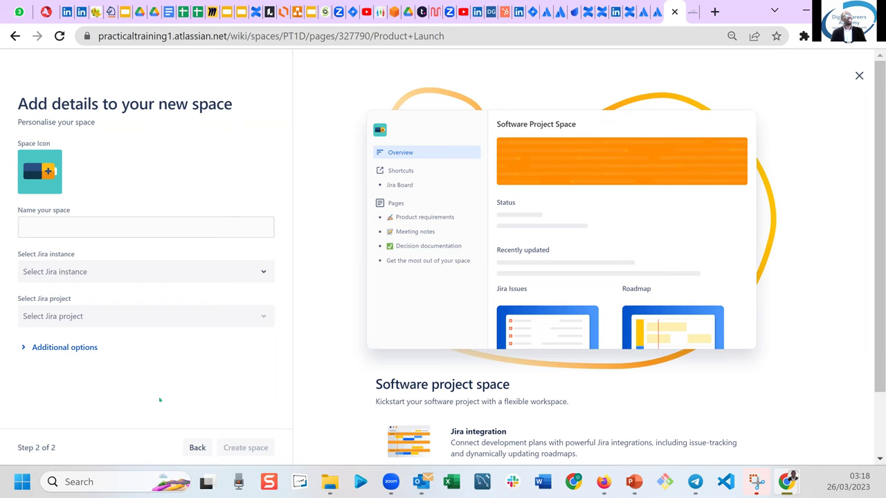
click(196, 447)
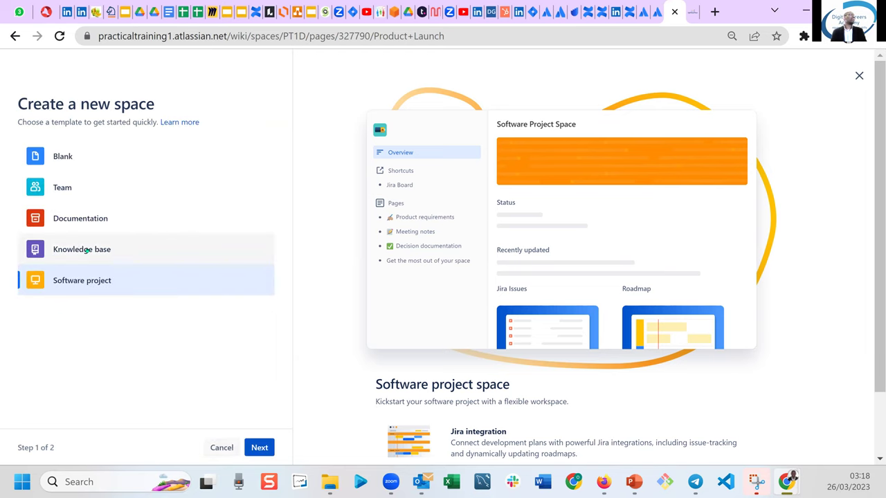
click(88, 250)
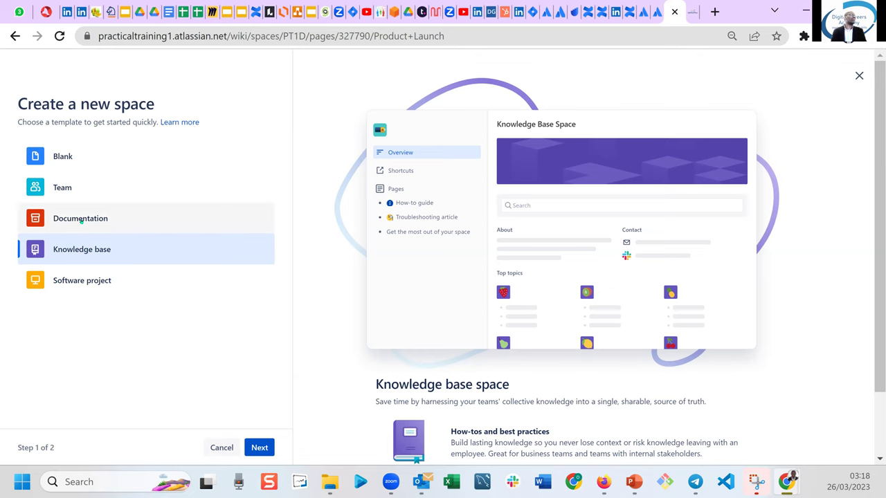
click(80, 220)
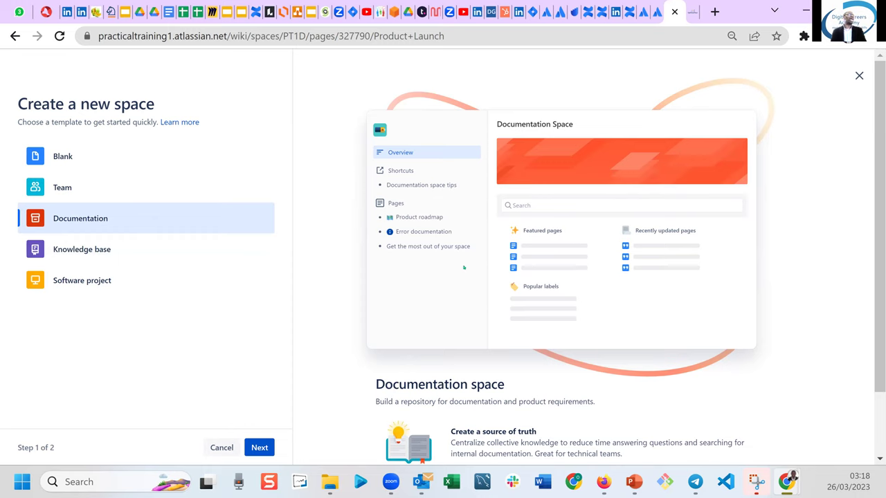
click(76, 193)
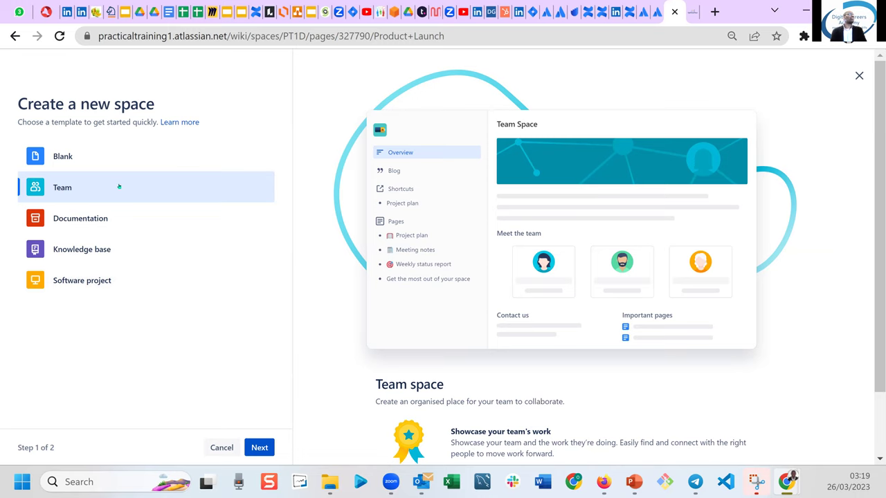
click(71, 166)
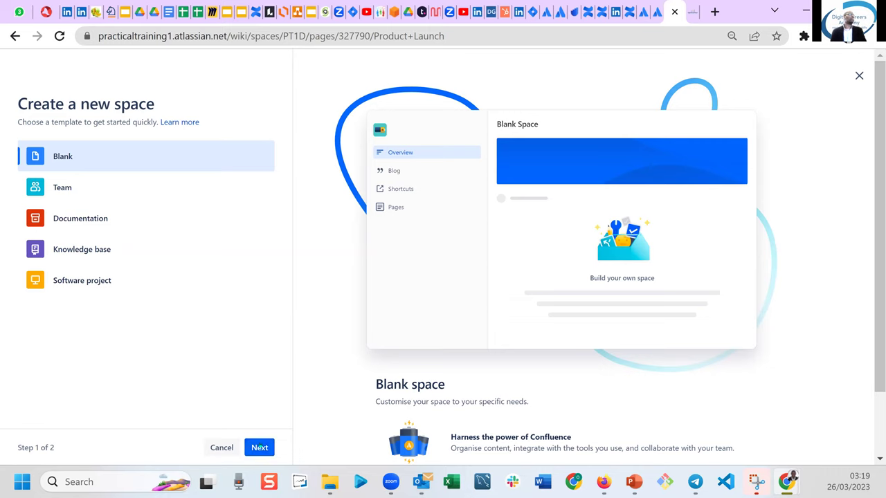
Continue with the Blank space to its naming step and expand Additional options.
click(259, 447)
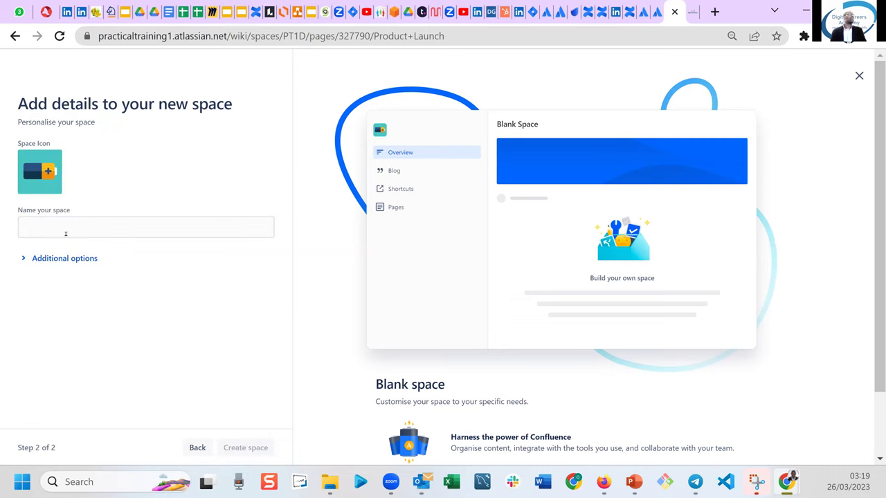
click(65, 225)
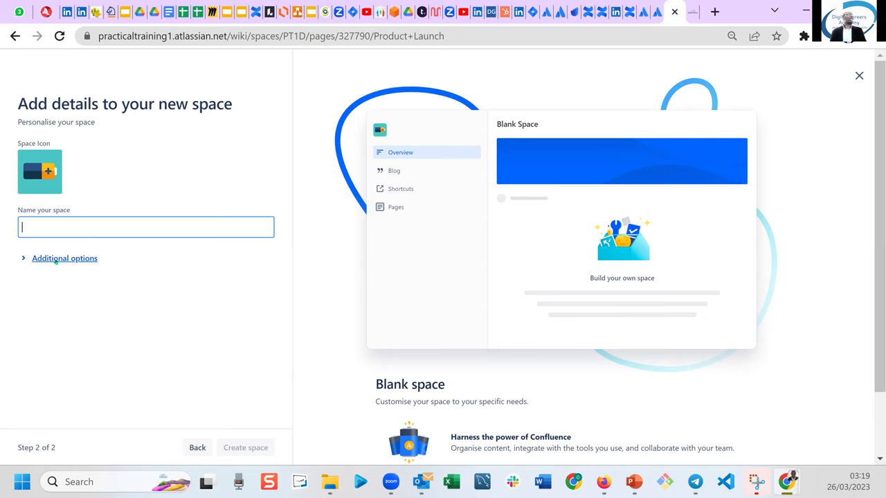
click(55, 261)
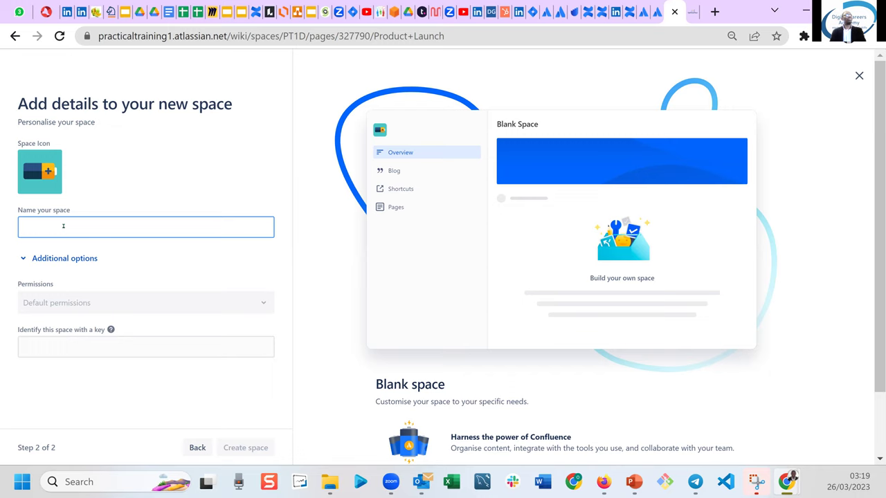
Name the blank space 'PROJECT XYZ', change its space key to PX123, and create it.
text(T)
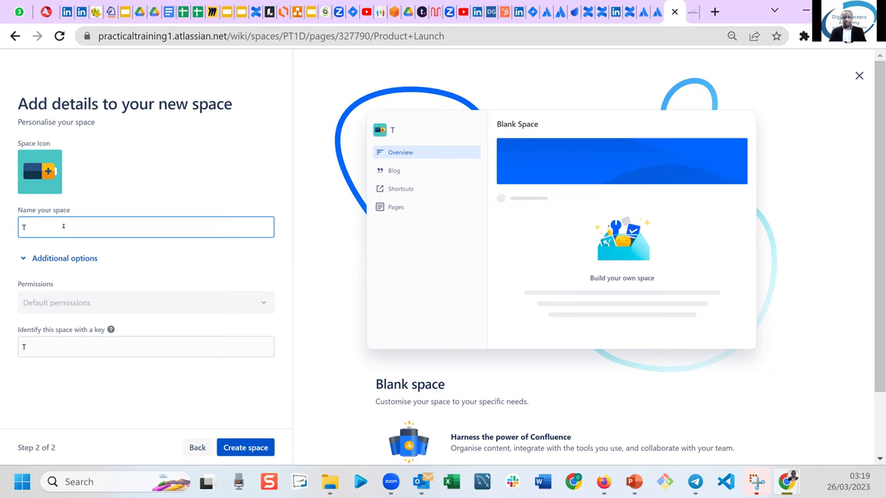
key(BackSpace)
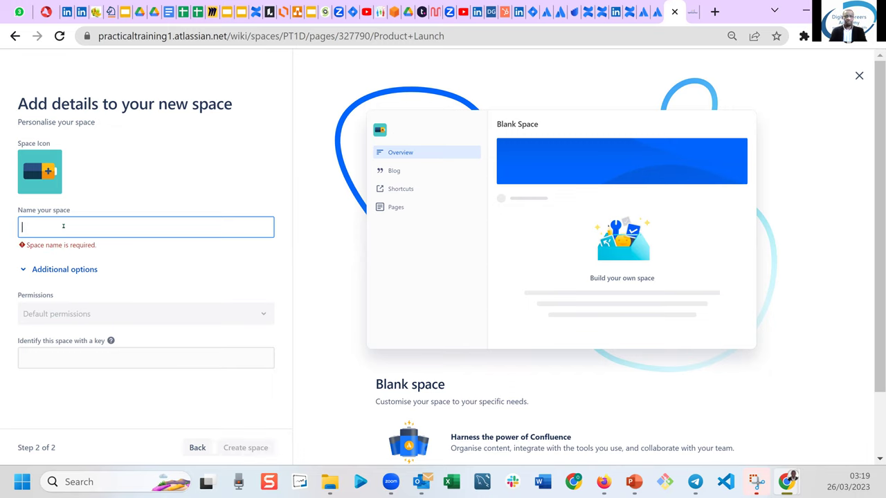
text(PROJECT )
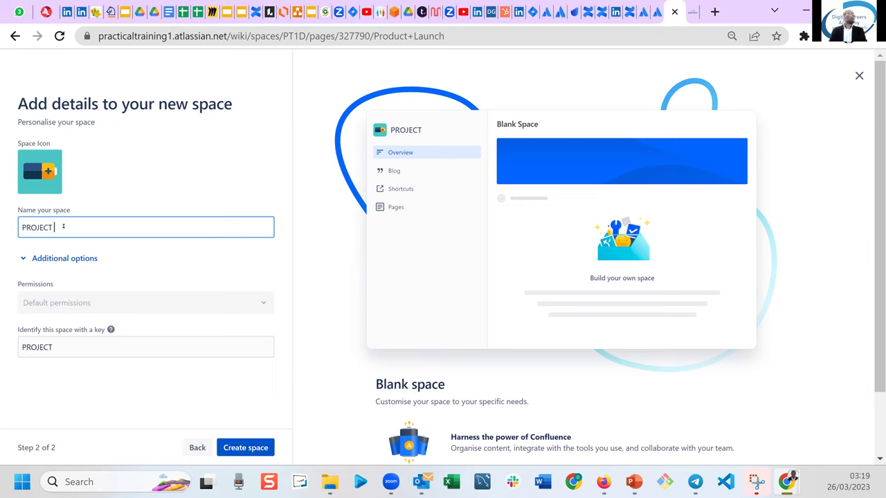
text(XYZ)
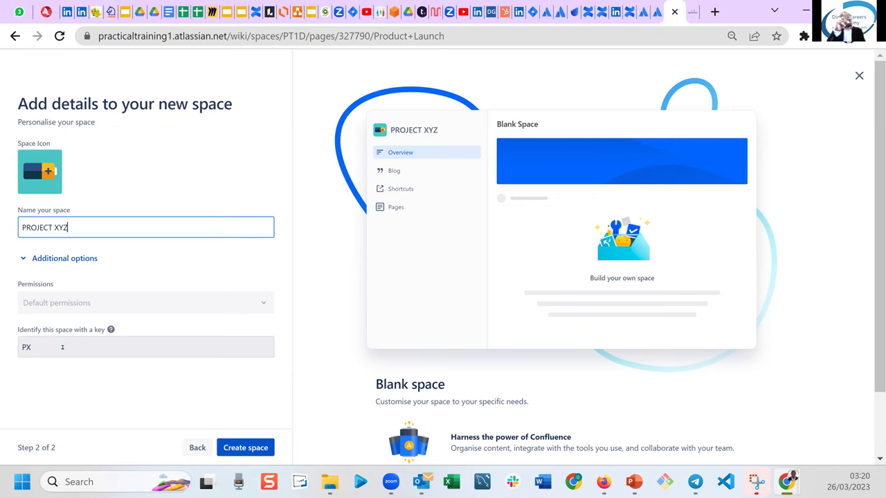
click(62, 346)
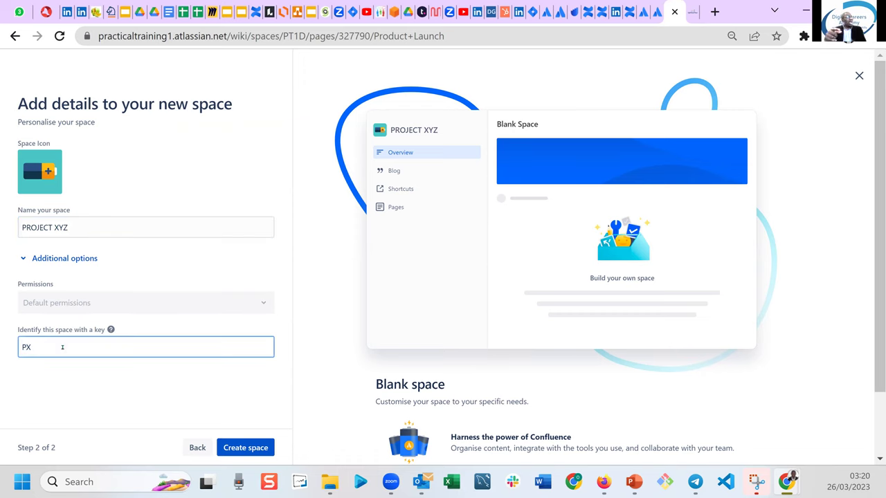
text(123)
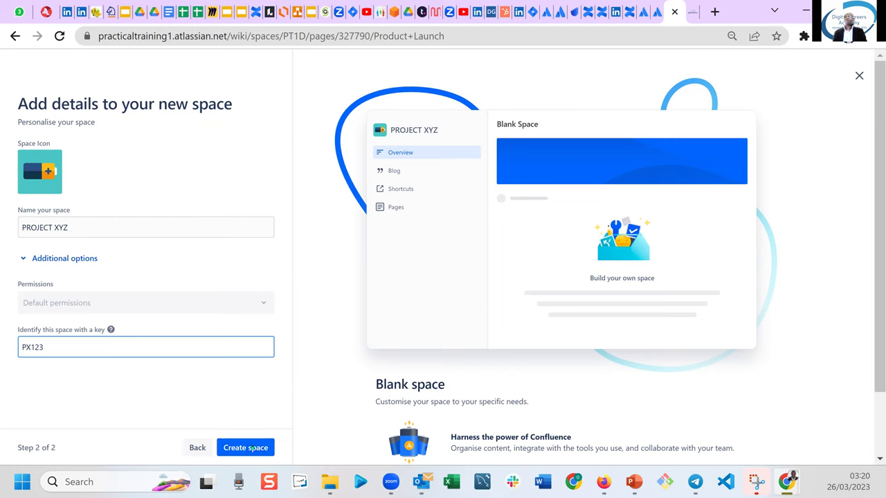
click(253, 448)
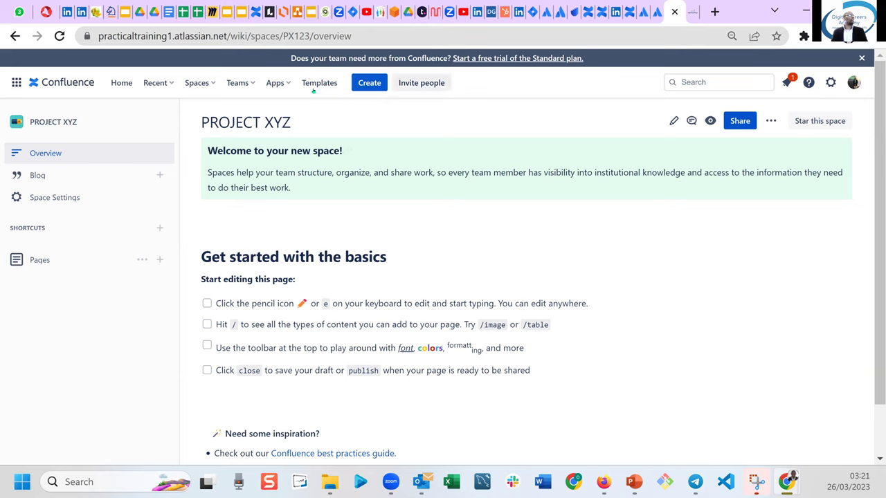
From the new PROJECT XYZ overview, open the Spaces dropdown.
click(207, 83)
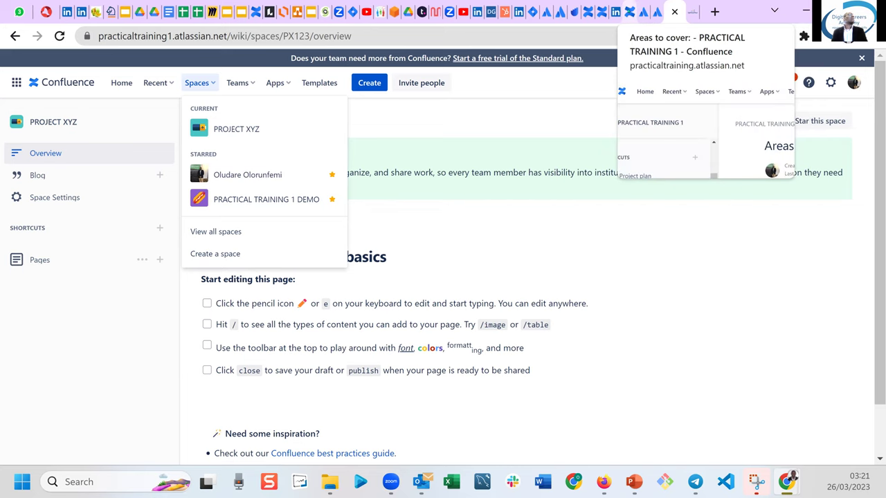
Read through the 'Areas to cover' topic list, then move to the Digital Business Konsult site.
click(630, 12)
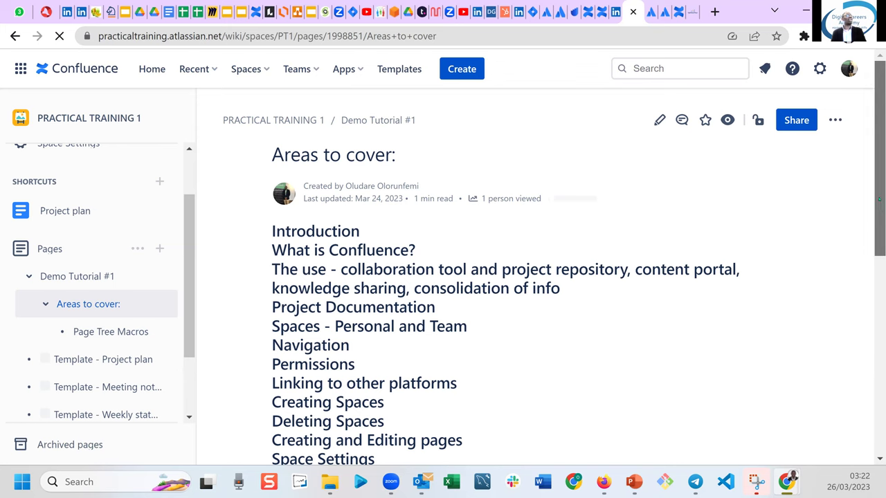
scroll(879, 209, down, 1)
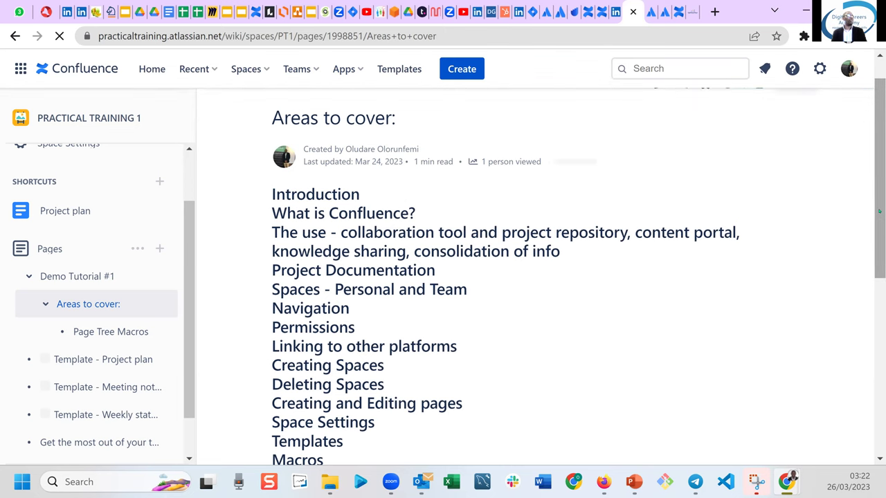
scroll(618, 201, down, 1)
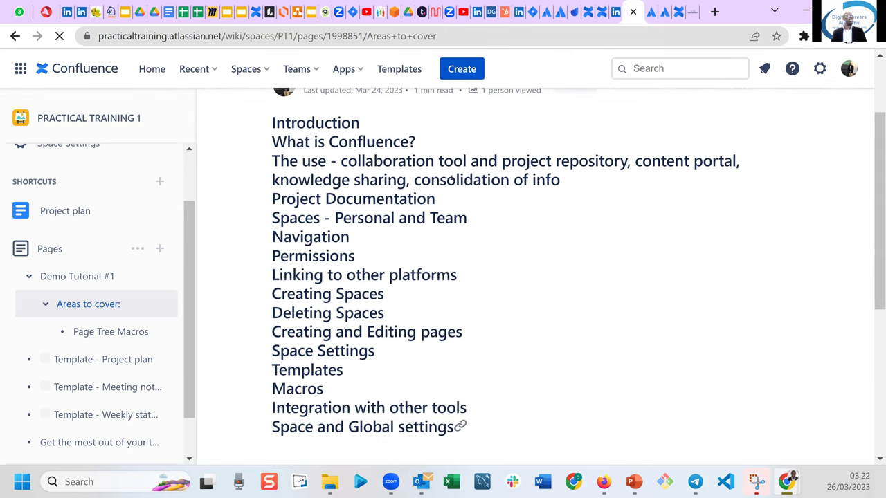
drag(415, 160, 406, 183)
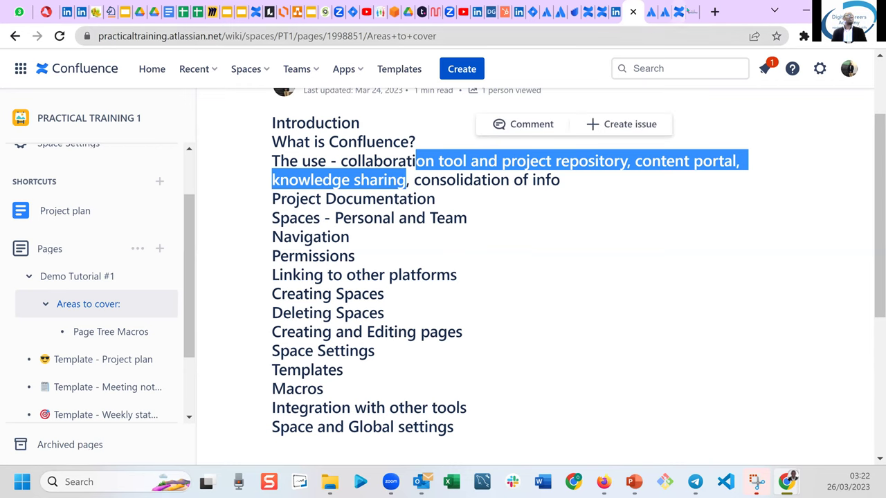
click(692, 11)
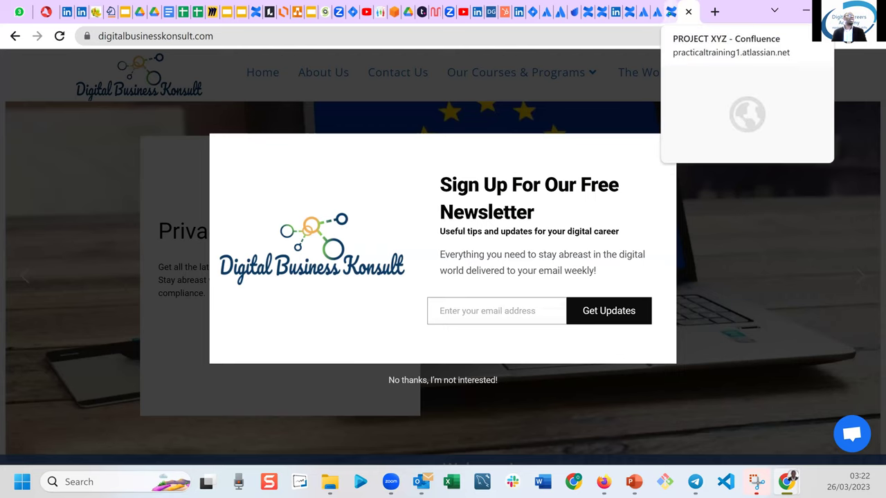
Return to the 'PROJECT XYZ - Confluence' browser tab.
click(669, 12)
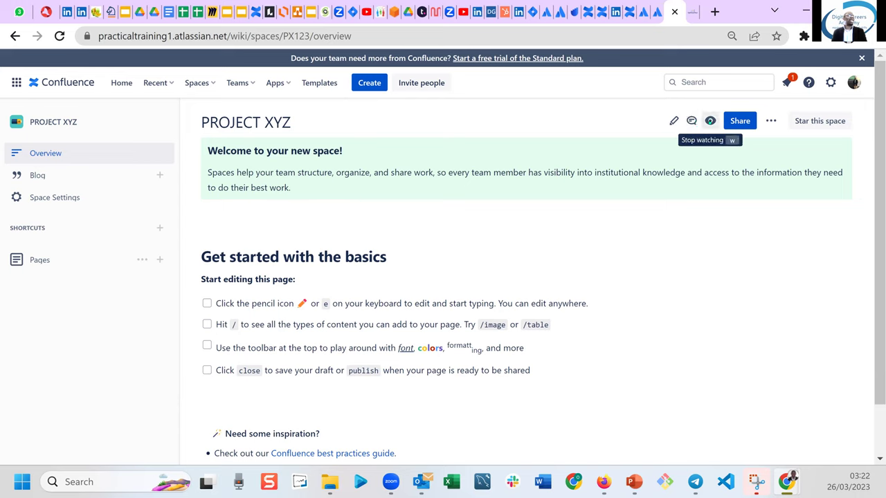
Turn on 'Watch page' for the PROJECT XYZ overview, leaving the whole space unwatched.
click(710, 121)
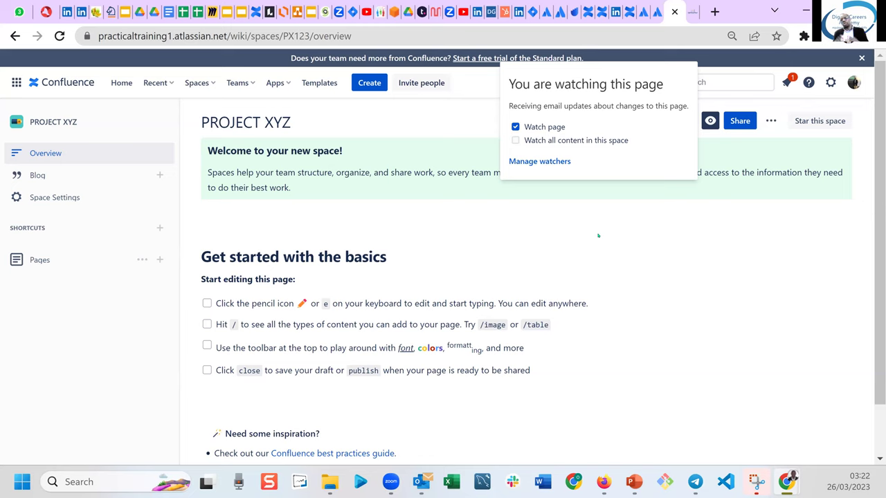
click(516, 140)
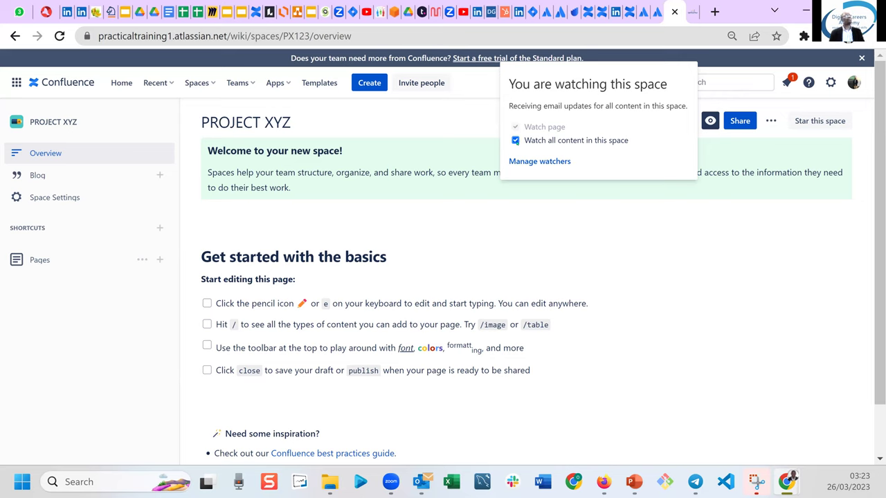
click(515, 140)
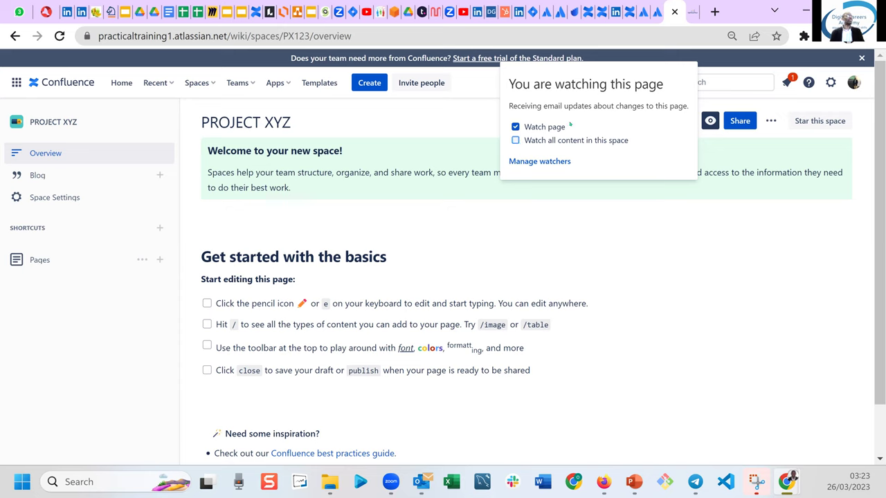
click(515, 127)
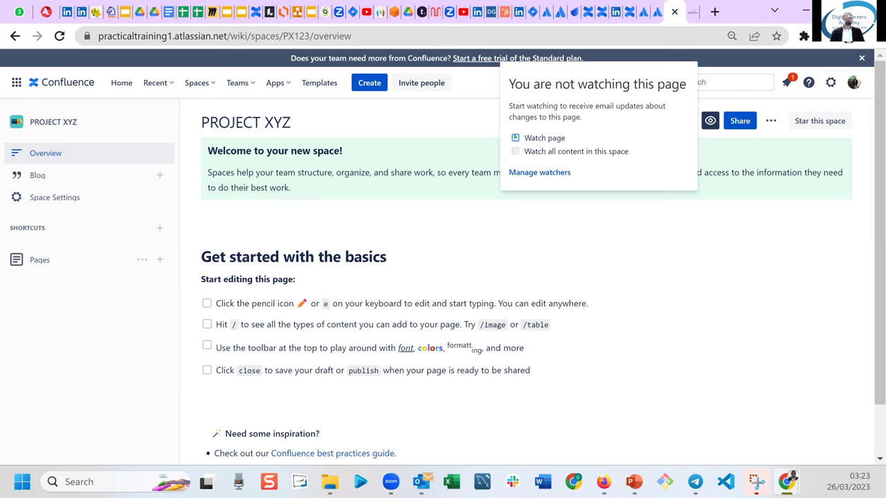
click(515, 137)
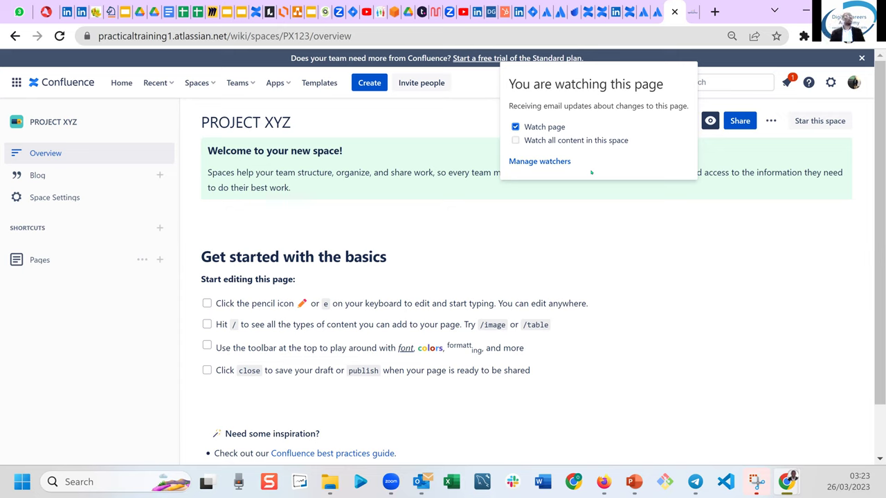
click(603, 259)
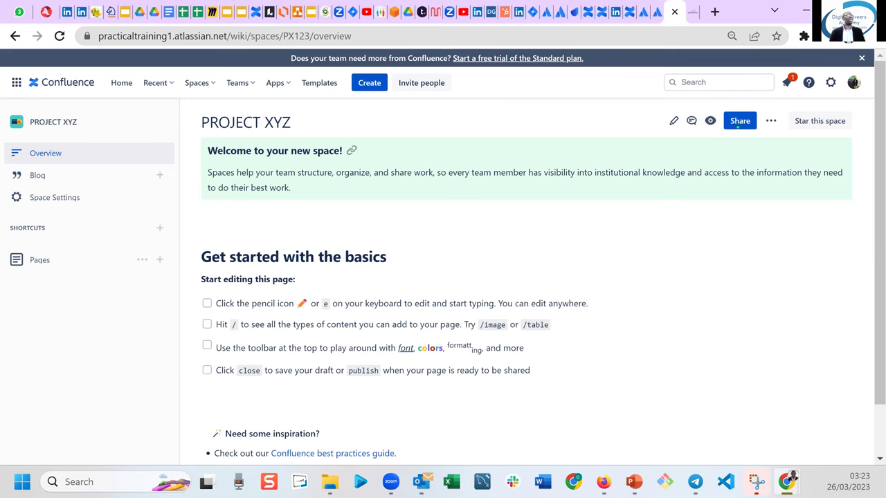
Share the PROJECT XYZ overview with a suggested teammate, adding the message 'Hey, see the attached'.
click(738, 123)
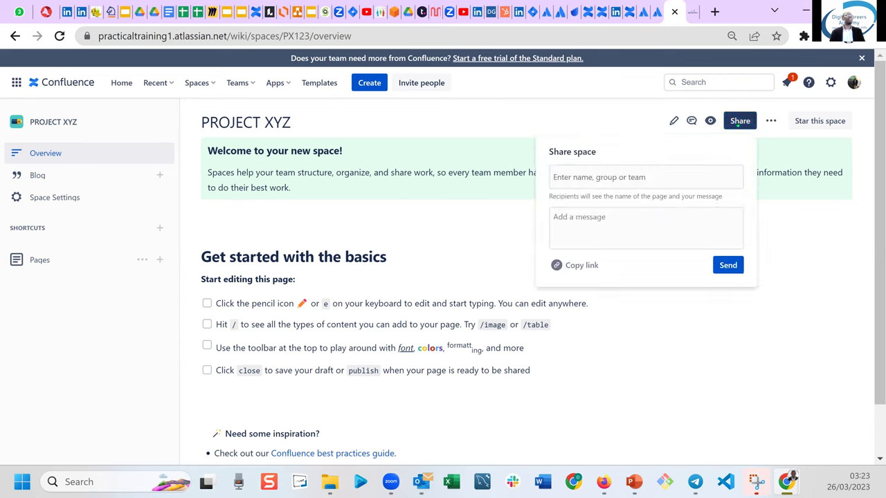
click(588, 179)
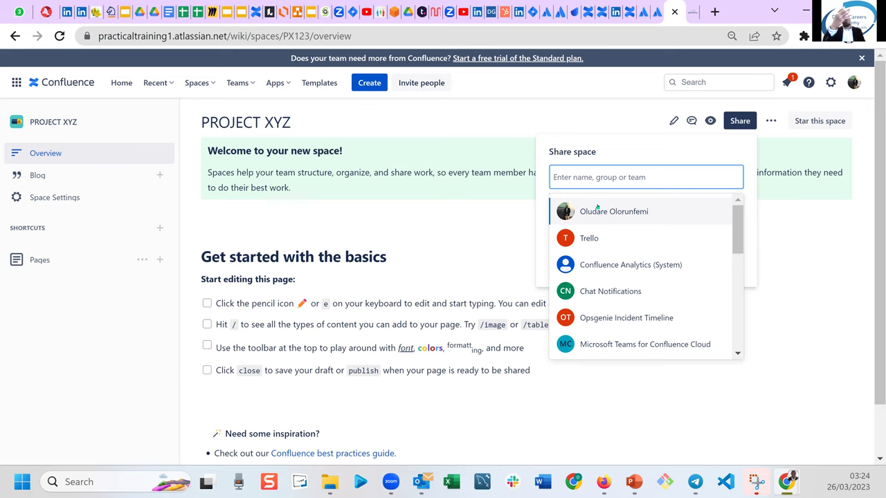
click(657, 207)
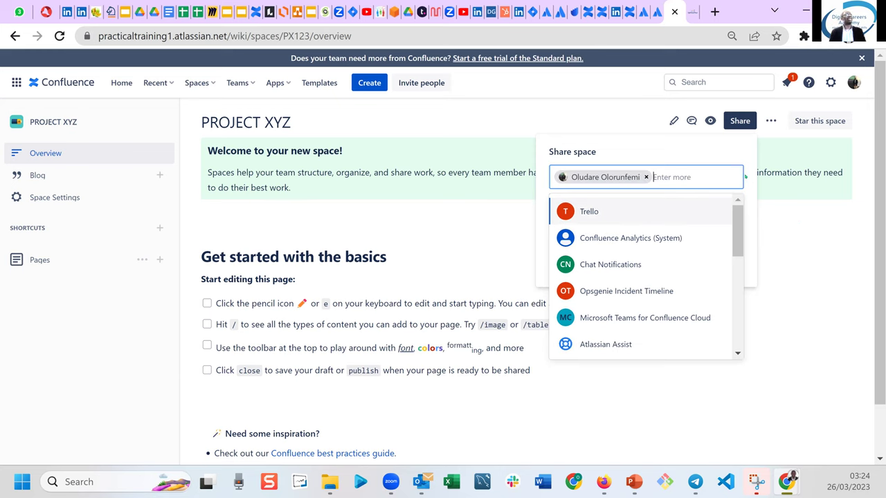
click(736, 147)
click(614, 236)
text(hEY)
key(BackSpace)
key(BackSpace)
key(BackSpace)
text(H)
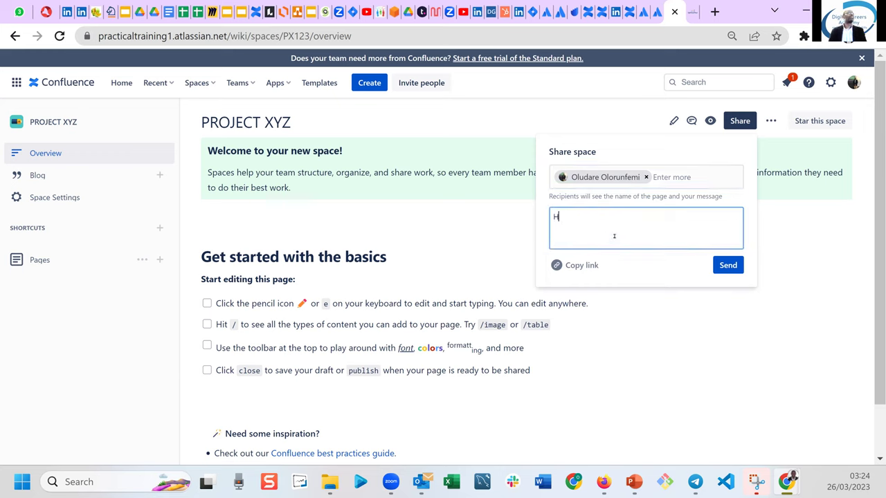
text(ey, see the attached)
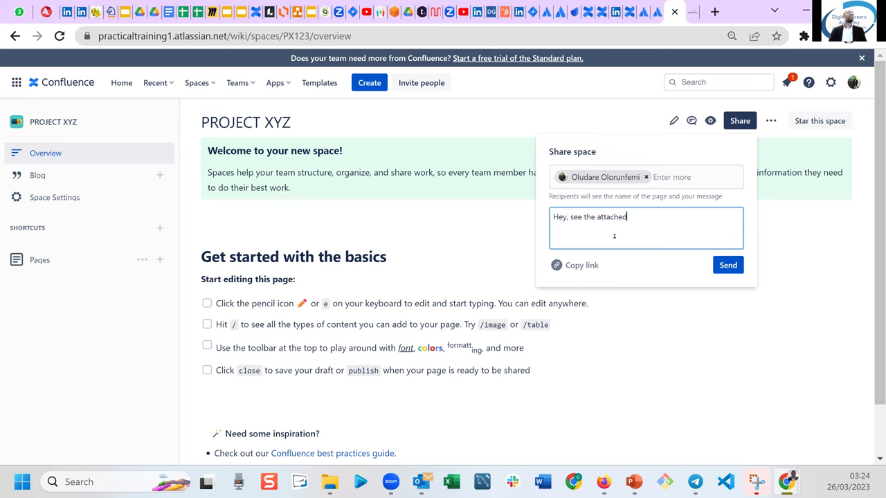
click(728, 265)
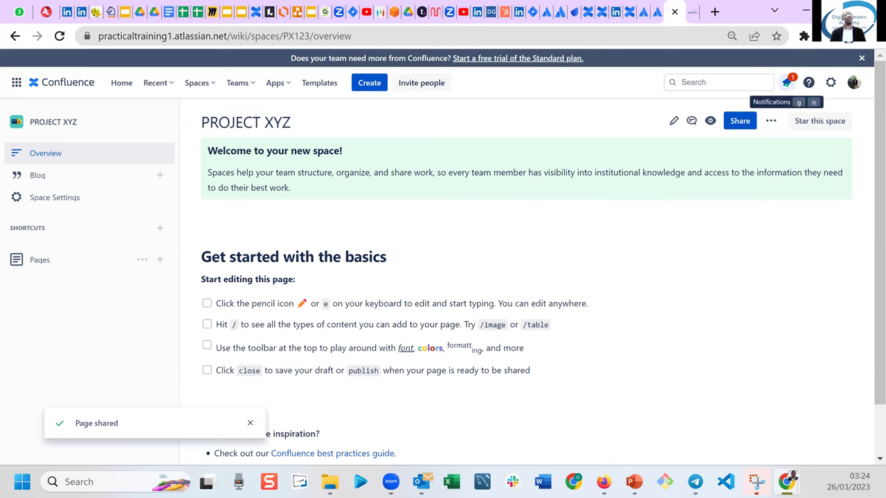
Skip the notifications tour, enable 'Only show unread', and reopen the bell to check the share notification.
click(787, 82)
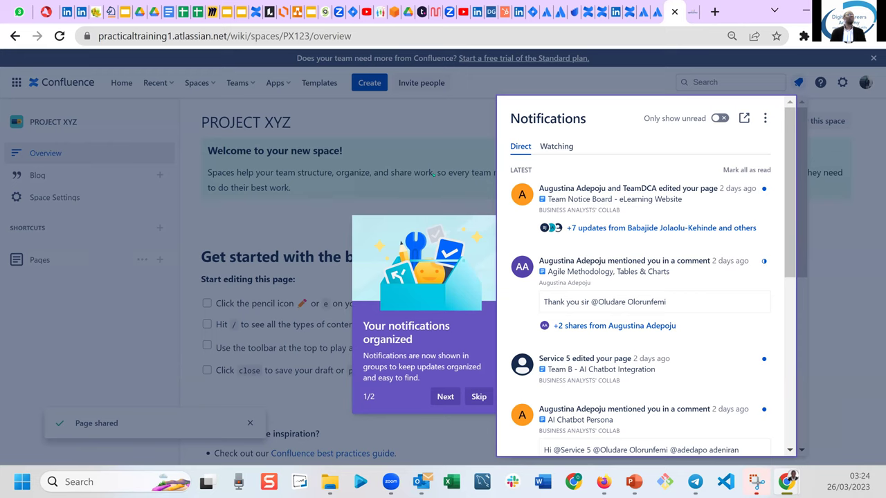
click(479, 396)
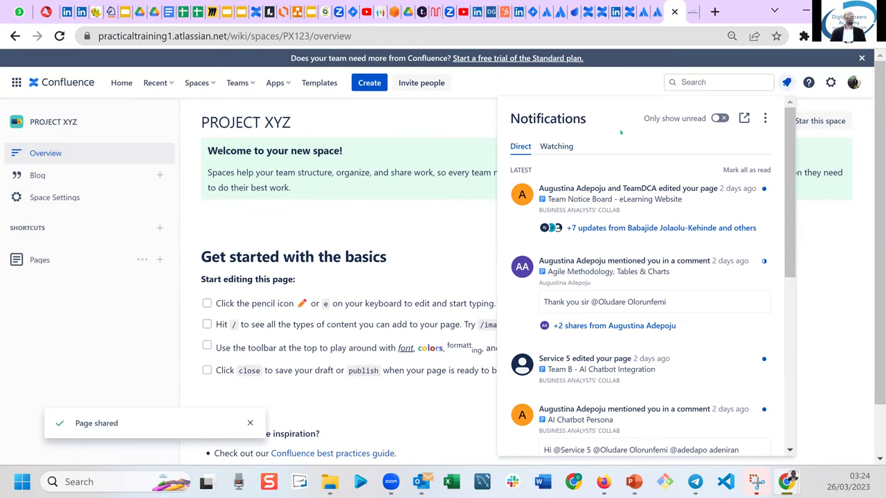
click(720, 118)
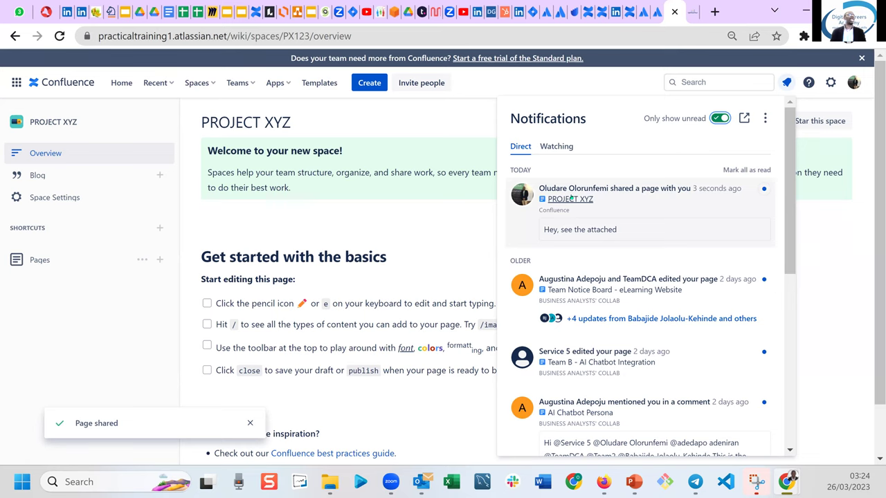
click(404, 217)
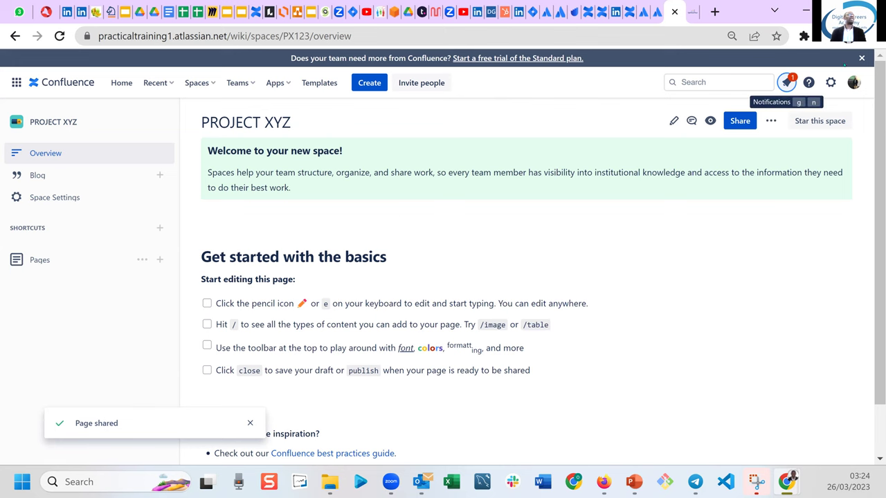
click(786, 82)
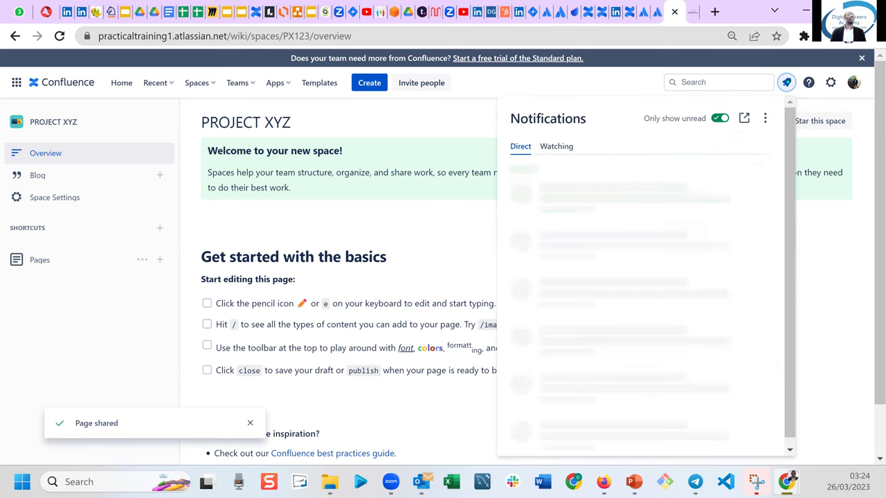
click(450, 274)
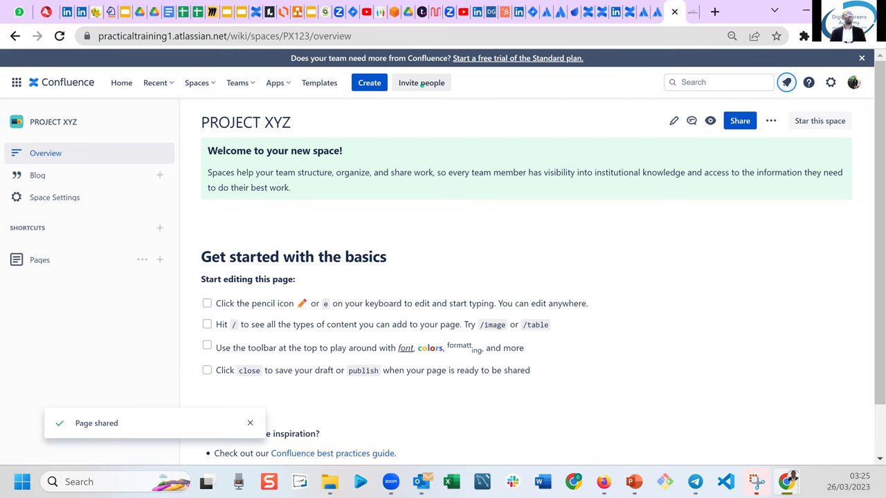
Start an invitation, swap your own address for the support e-mail address as the invitee.
click(422, 83)
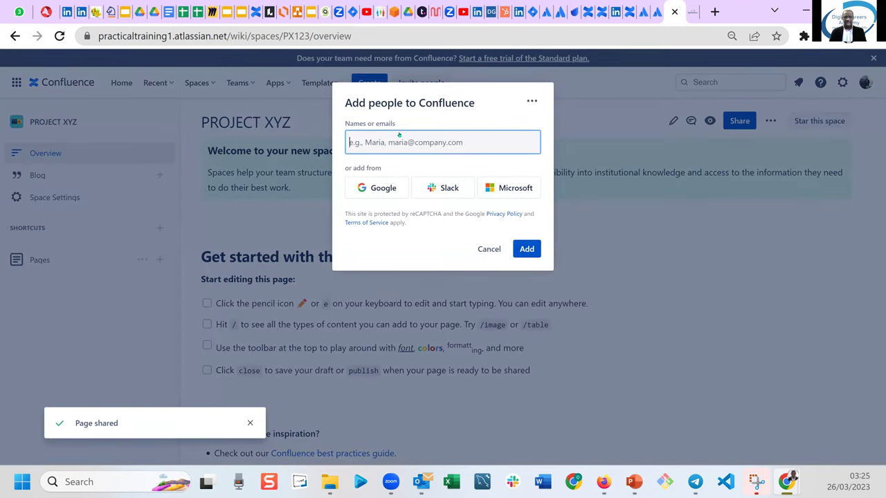
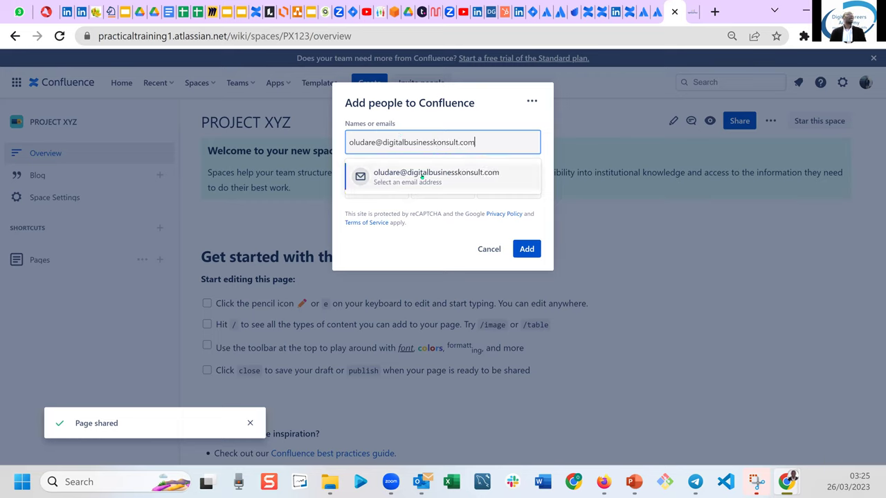
click(438, 177)
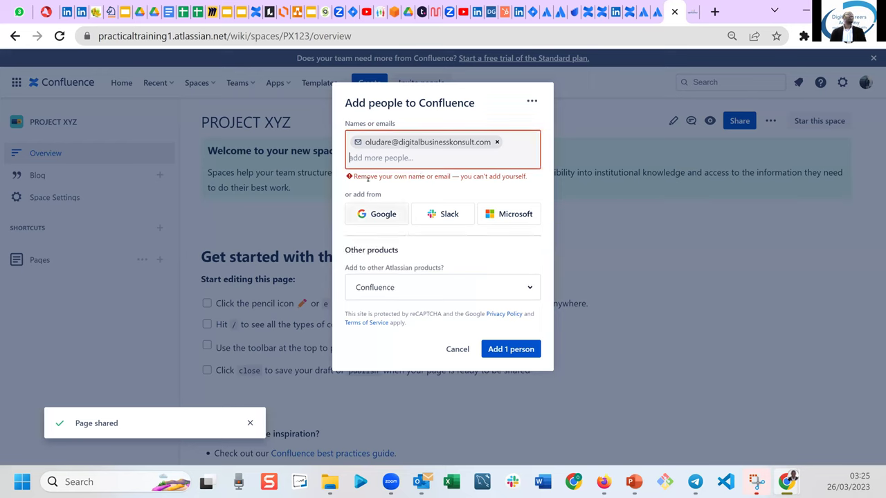
click(499, 141)
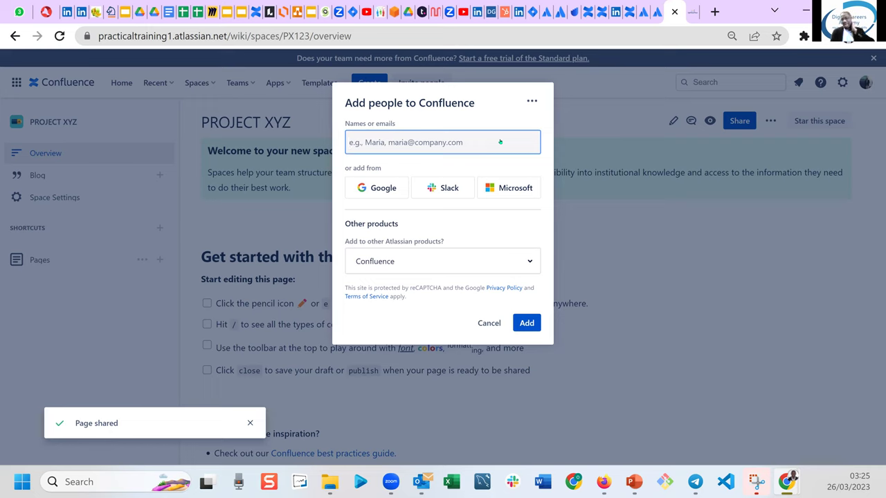
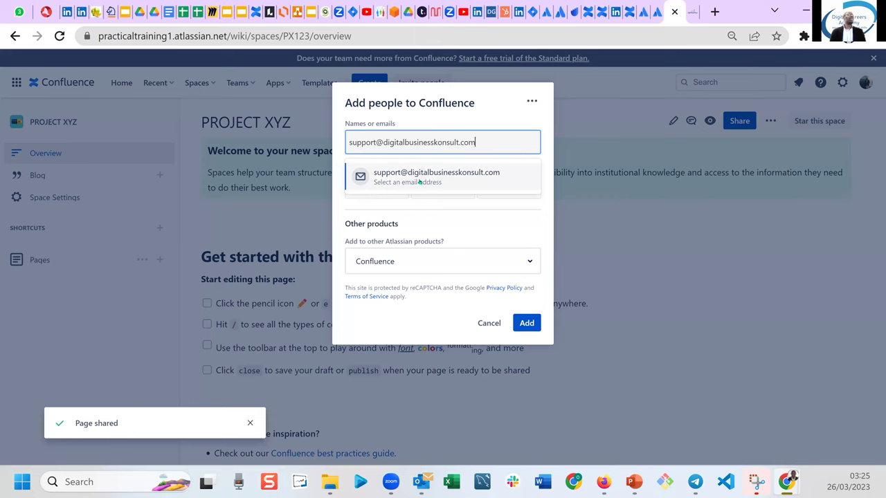
click(419, 181)
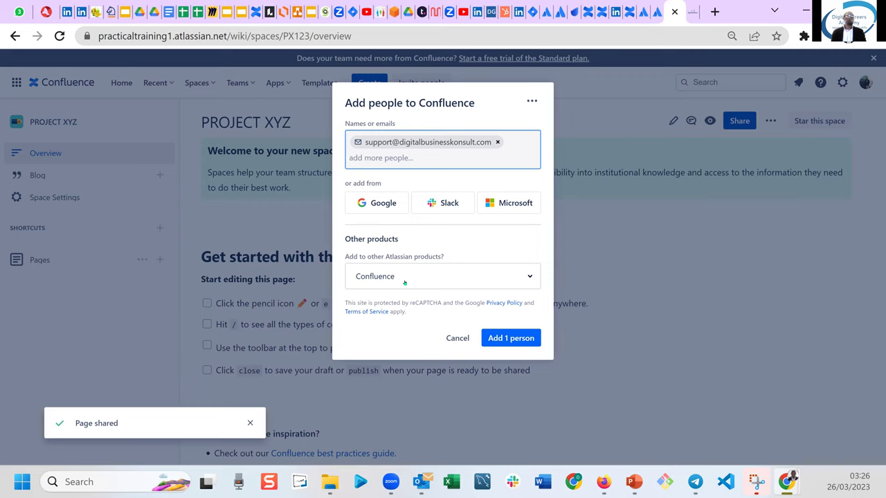
Grant the invitee Jira Software access as well and send the invitation.
click(530, 275)
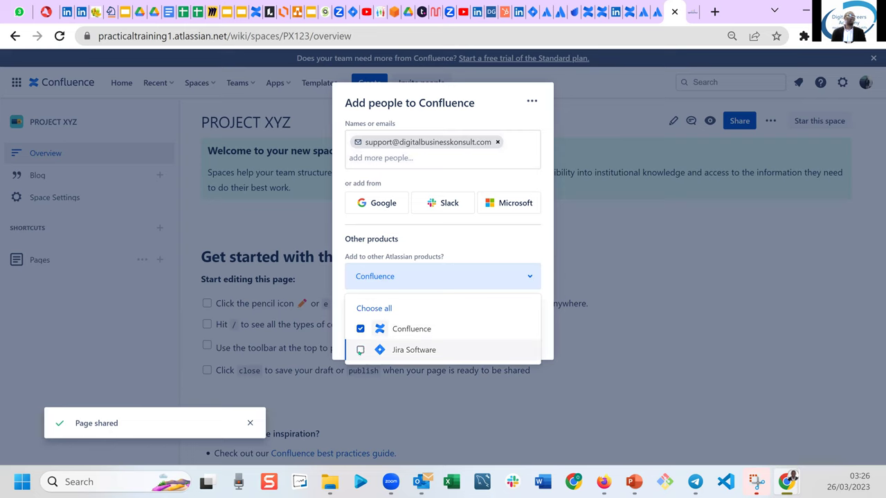
click(360, 350)
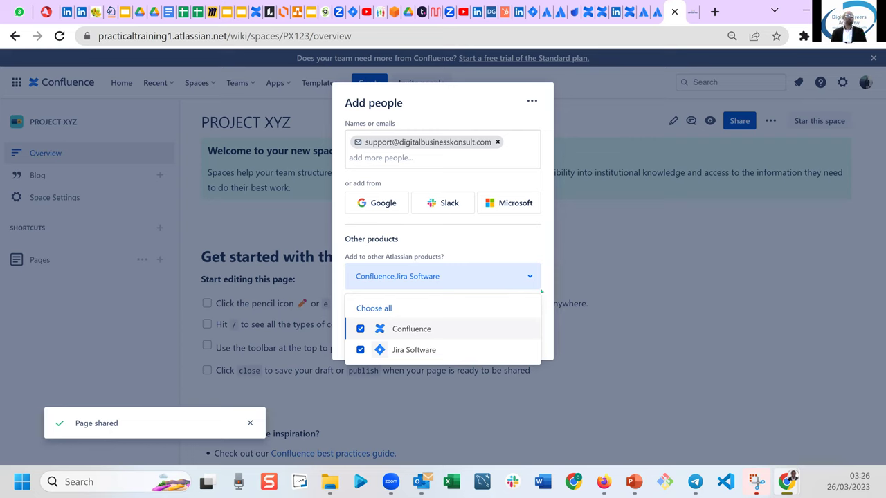
click(541, 250)
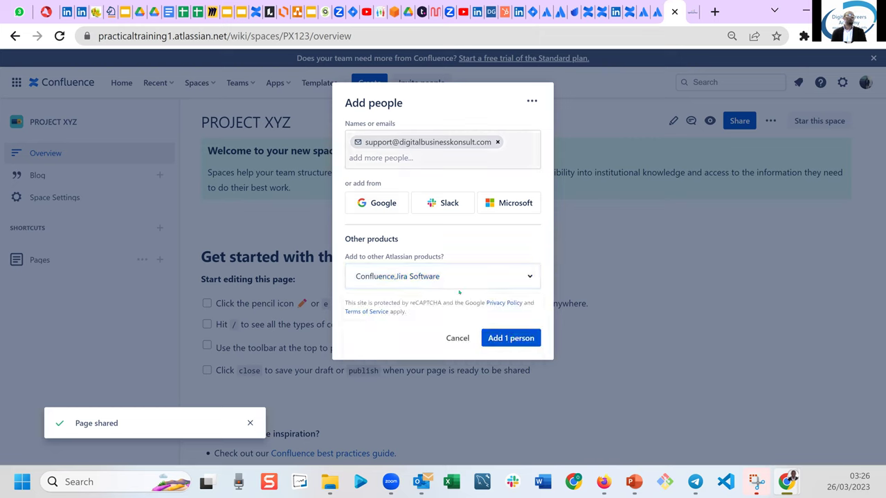
click(513, 339)
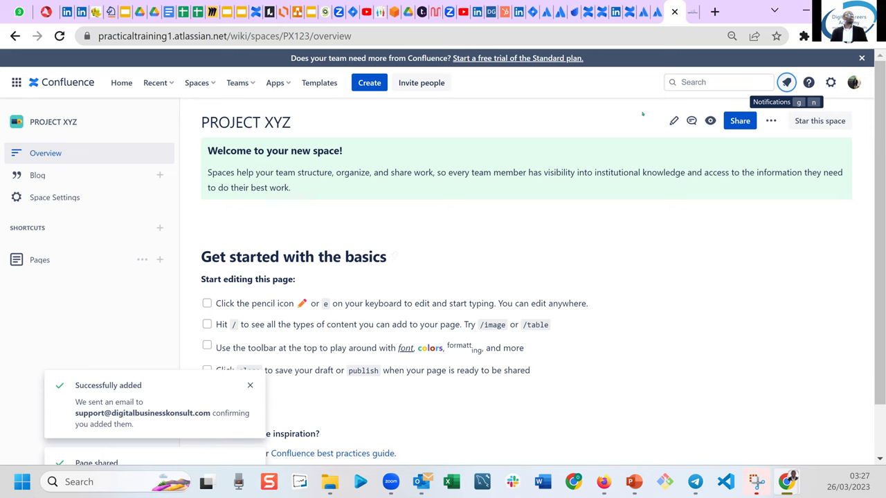
On the Areas to cover page, highlight the key phrases and glance at the Spaces list.
click(628, 14)
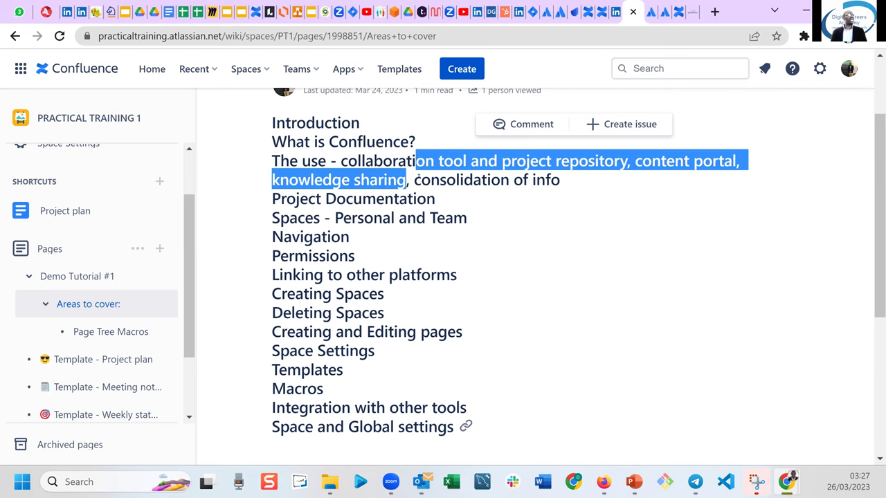
drag(418, 180, 551, 180)
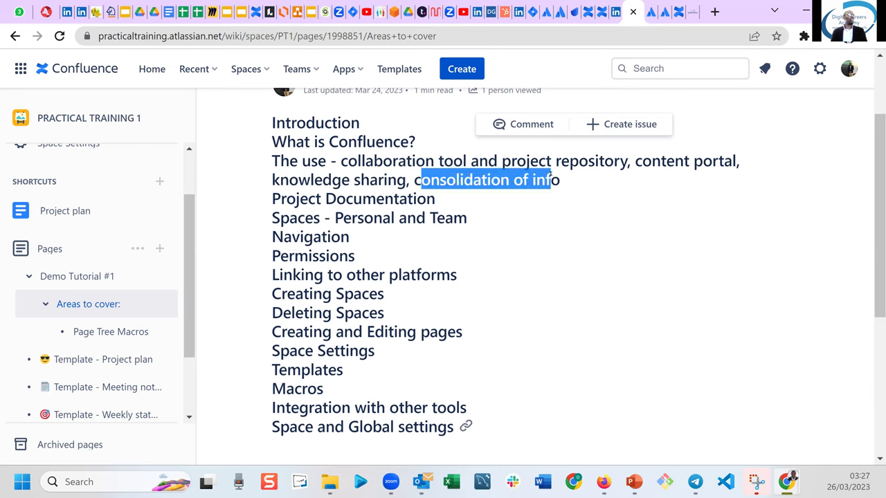
drag(285, 198, 417, 199)
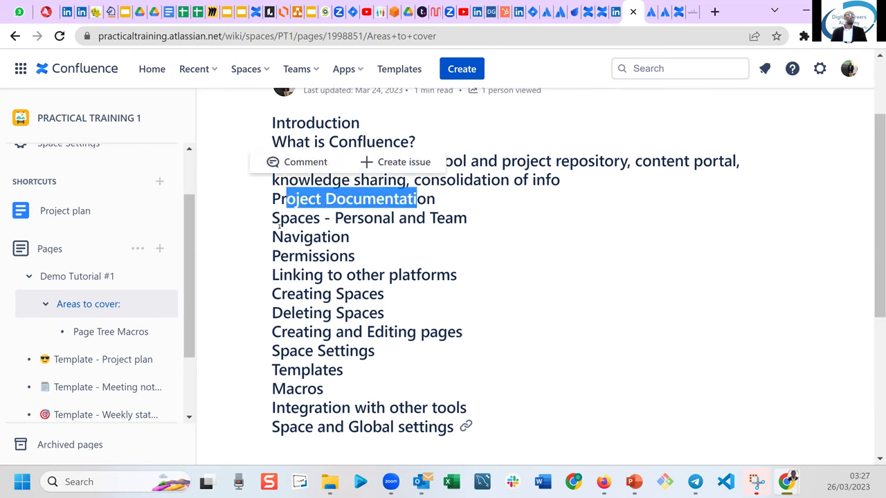
drag(272, 218, 324, 218)
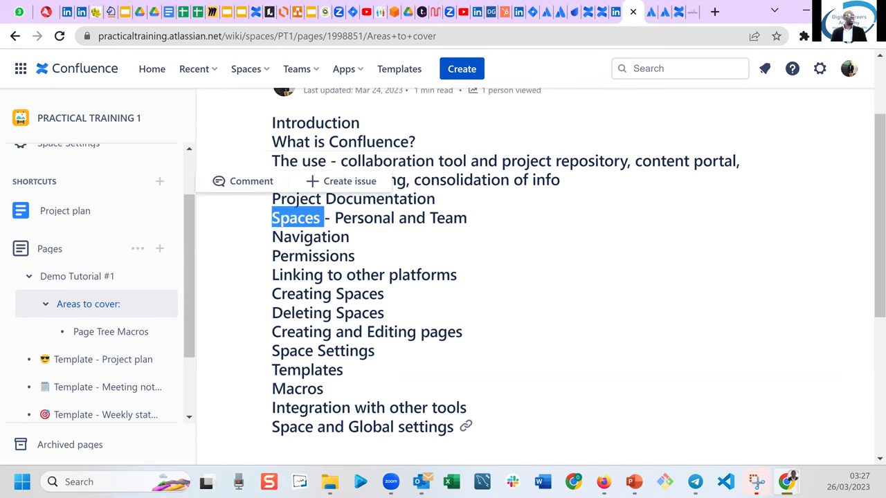
click(257, 71)
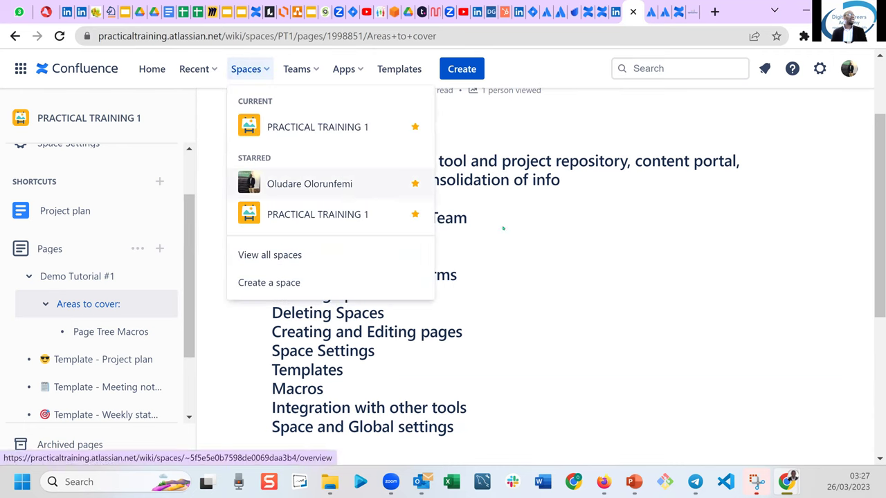
click(471, 240)
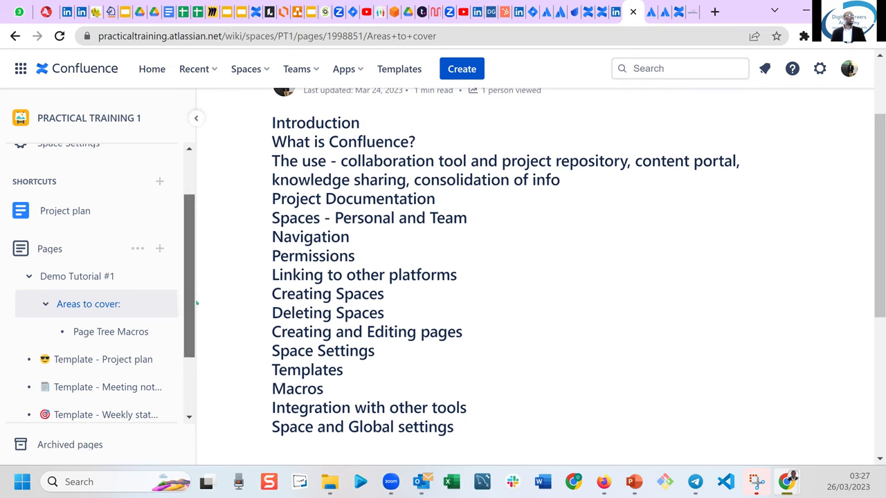
Go to the PRACTICAL TRAINING 1 space overview from the sidebar.
scroll(192, 271, down, 2)
scroll(192, 271, up, 3)
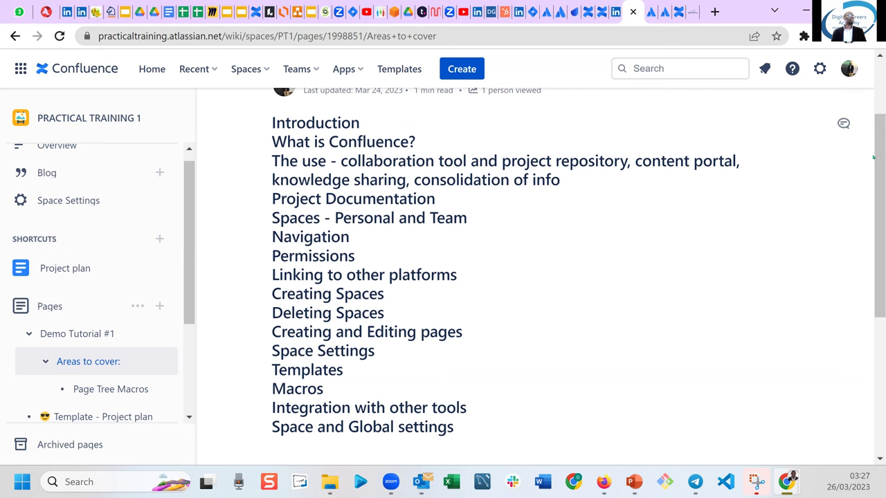
scroll(879, 109, up, 2)
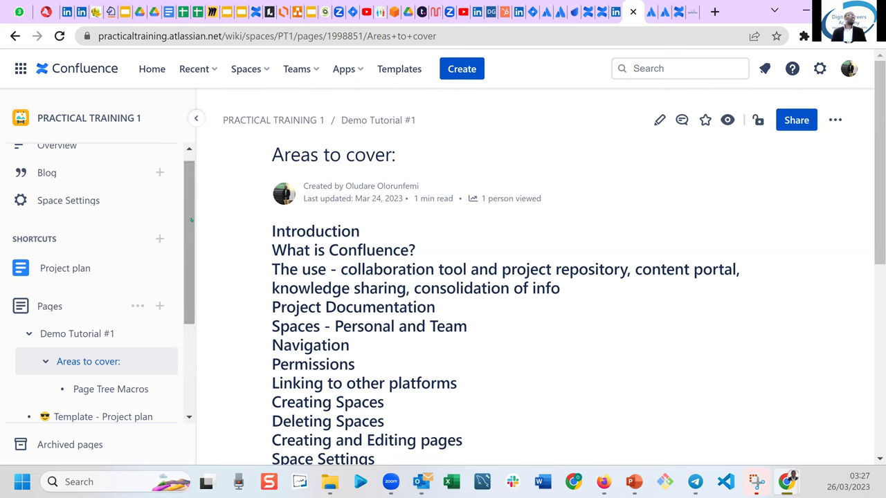
scroll(179, 175, up, 1)
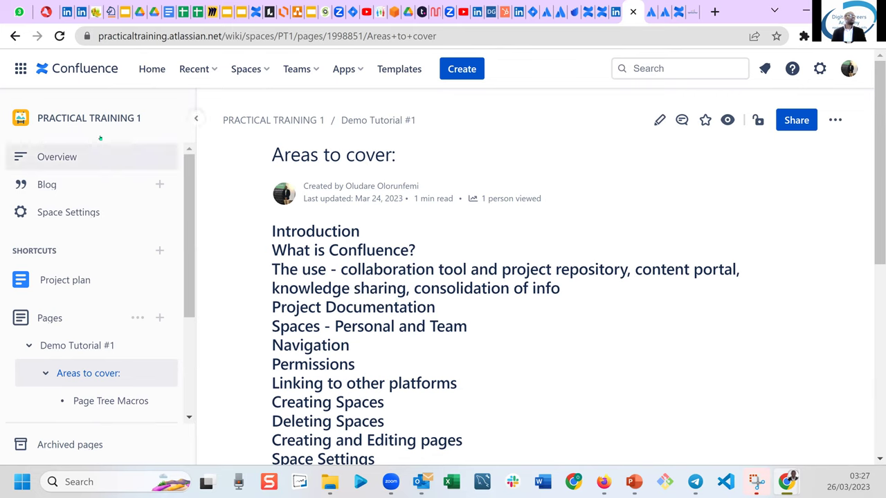
click(68, 157)
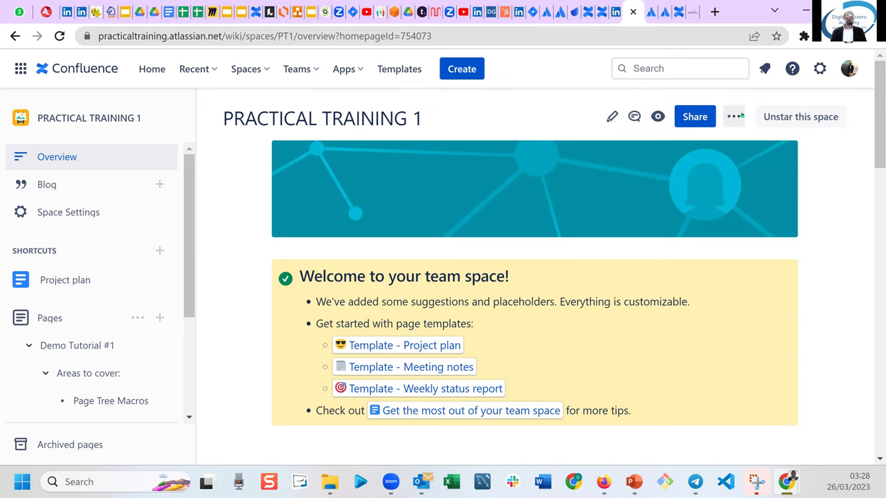
Show the ••• More actions menu for the PRACTICAL TRAINING 1 overview page.
click(738, 116)
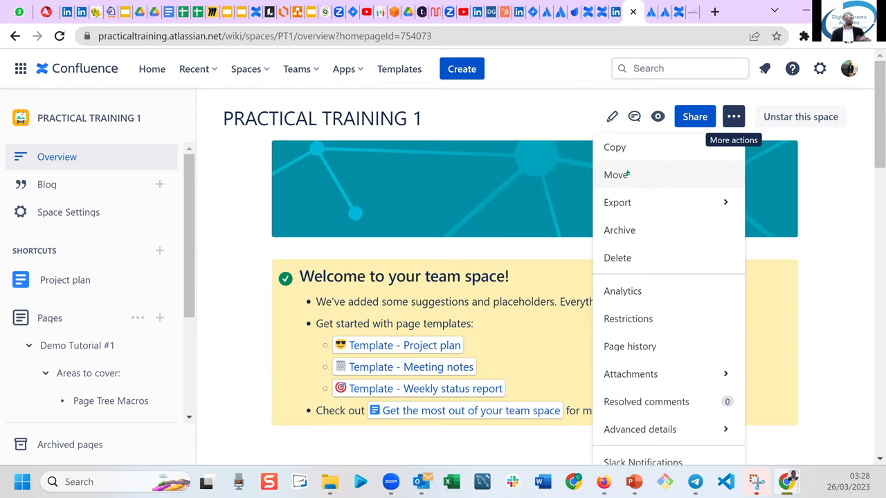
mouse_move(640, 210)
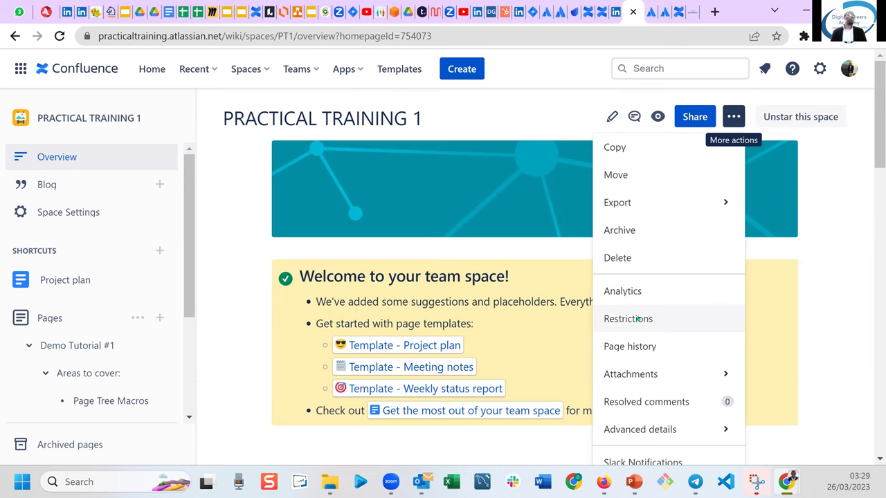
Open Restrictions and choose 'Anyone can view, only some can edit' for the overview page.
click(637, 318)
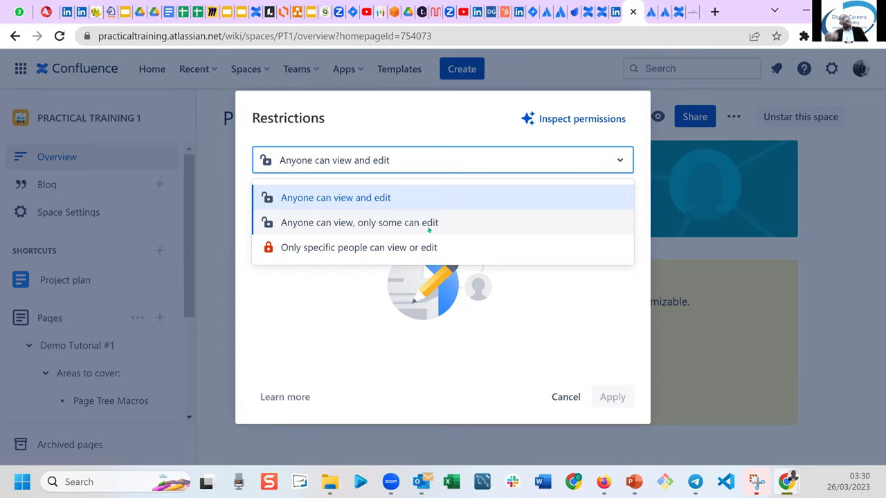
click(429, 223)
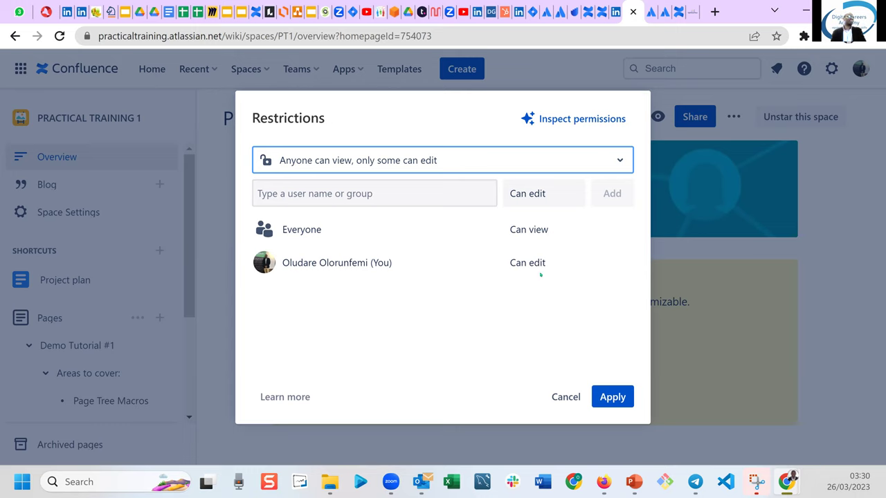
click(624, 155)
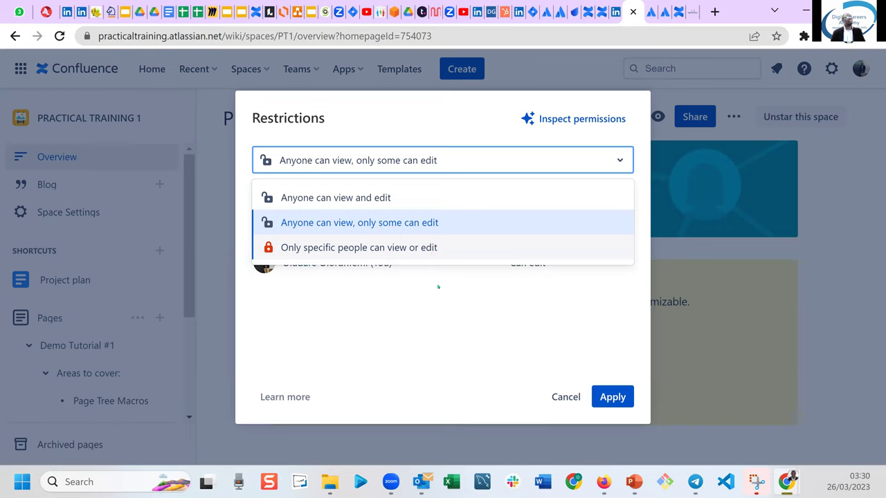
Change the restriction to 'Only specific people can view or edit' and apply it.
click(443, 307)
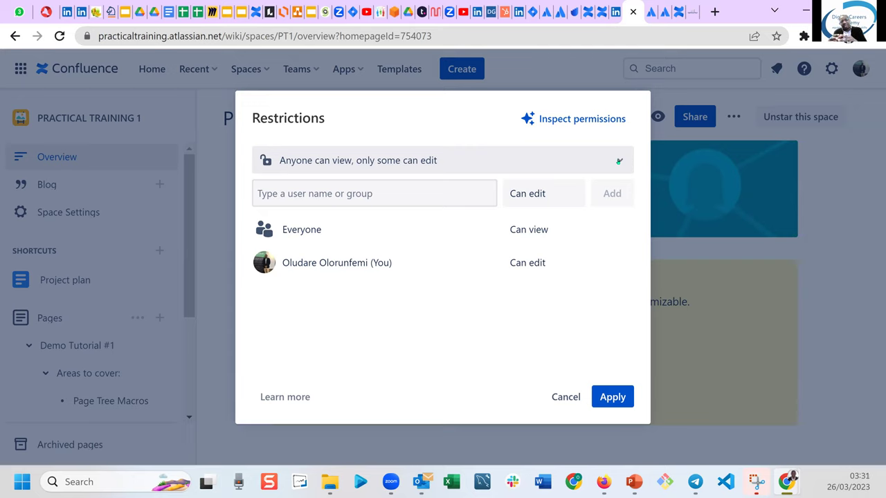
click(619, 161)
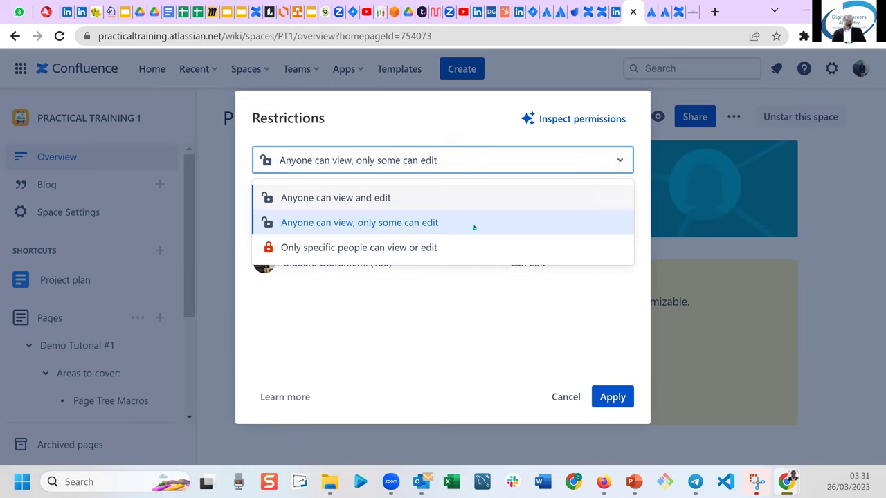
click(413, 247)
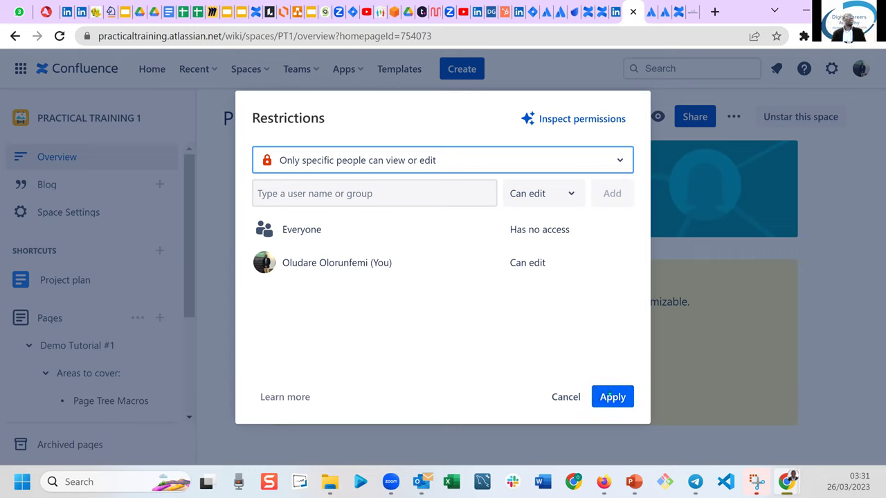
click(609, 397)
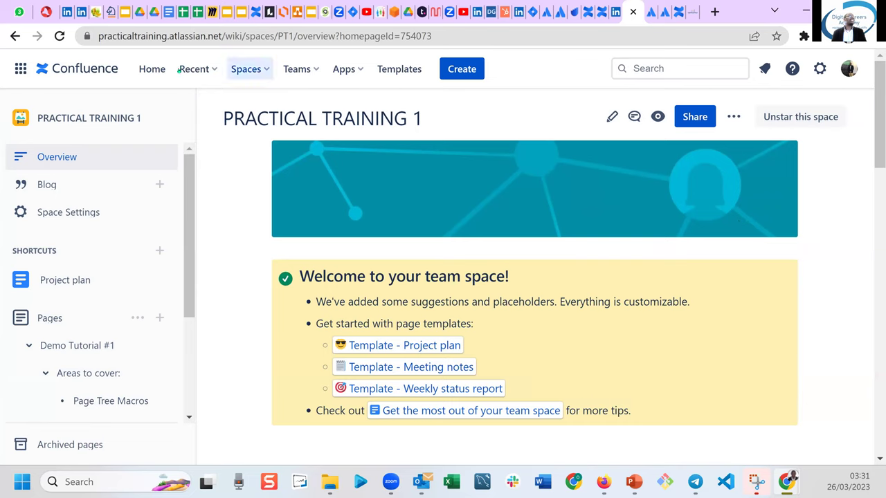
click(60, 36)
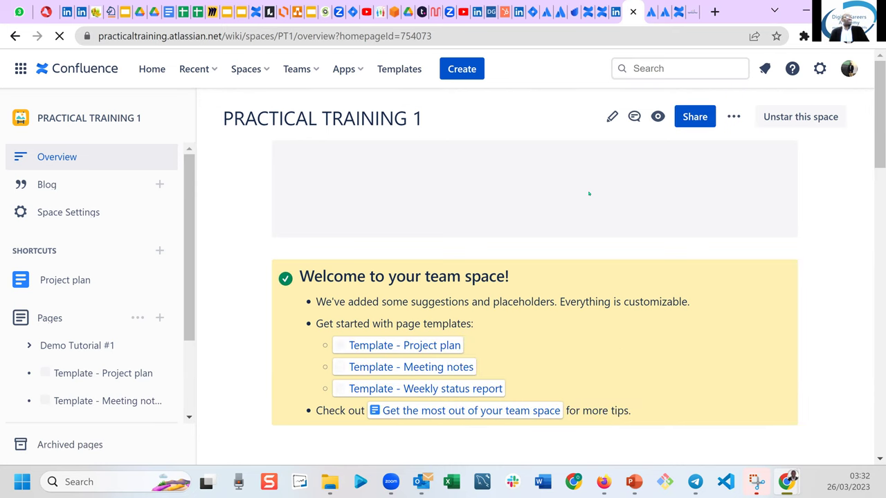
click(733, 116)
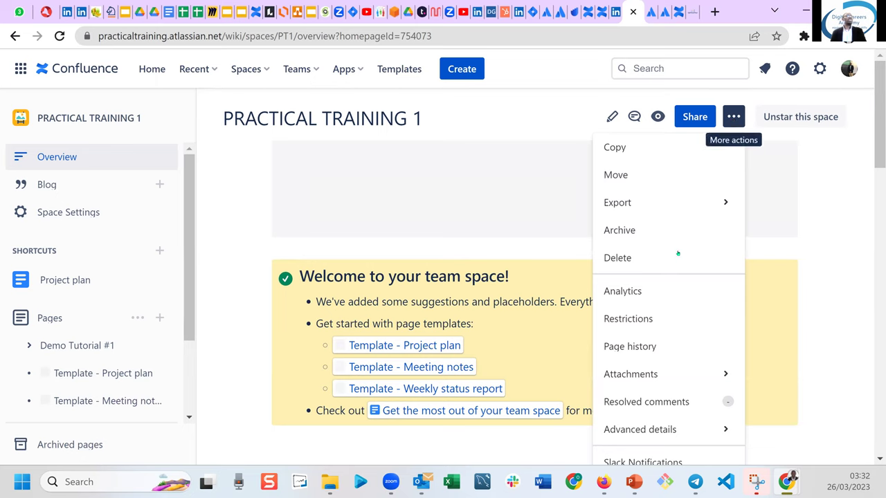
click(632, 318)
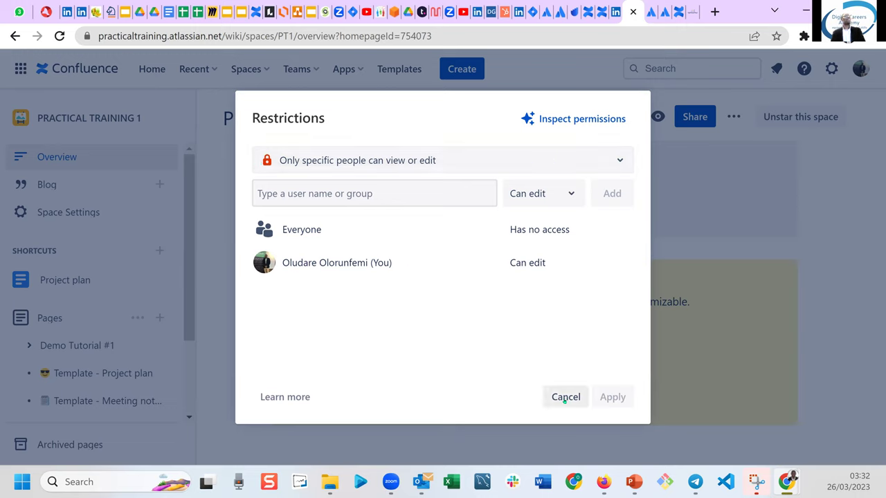
click(565, 398)
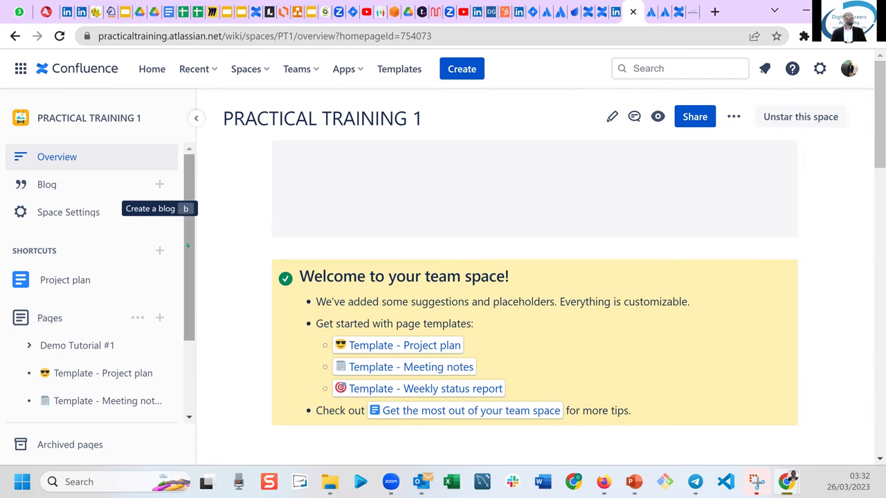
scroll(184, 277, down, 1)
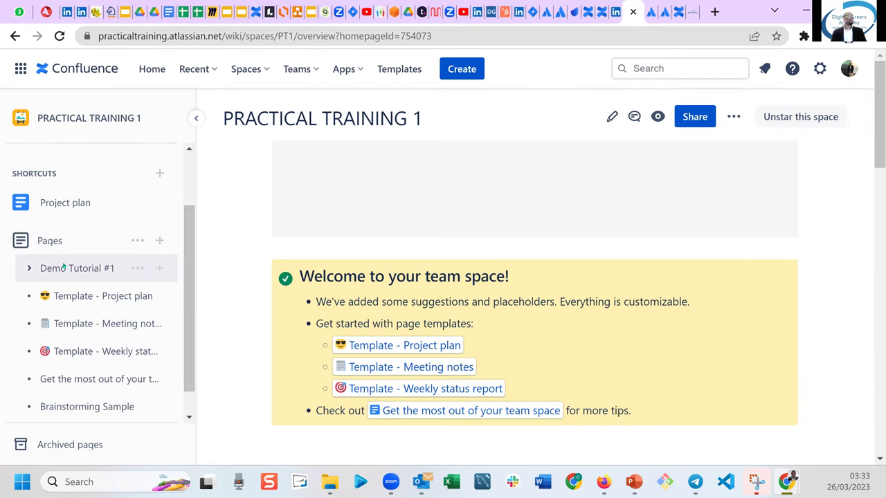
Open Demo Tutorial #1, expand its child pages, and reload to refresh the page tree.
click(55, 268)
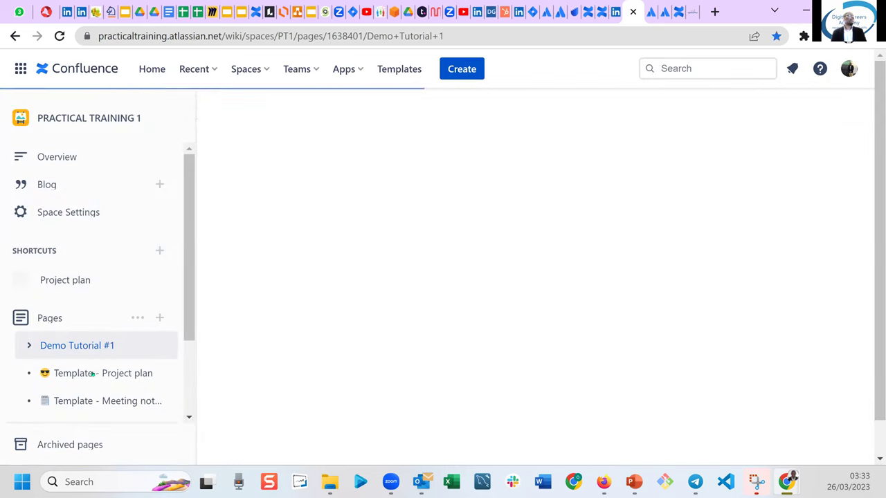
click(29, 346)
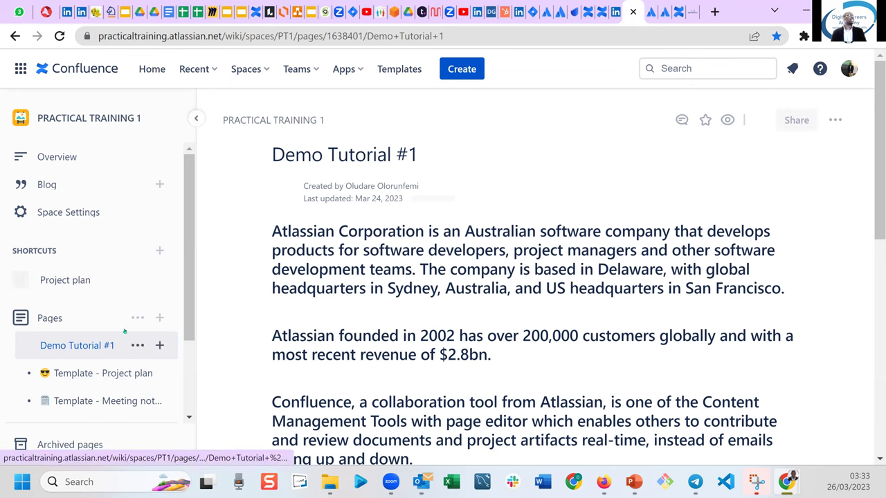
scroll(104, 311, down, 1)
scroll(138, 322, down, 1)
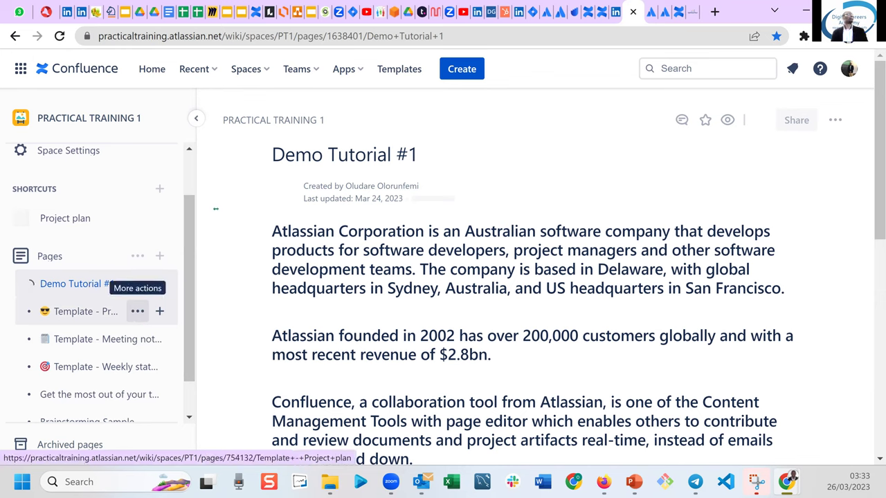
click(59, 44)
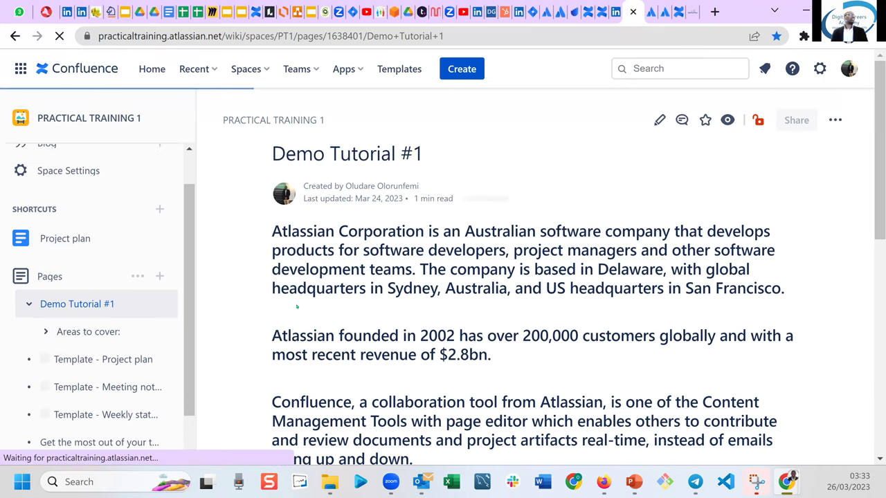
Read through the Areas to cover: page, then return to the PROJECT XYZ overview tab.
click(95, 332)
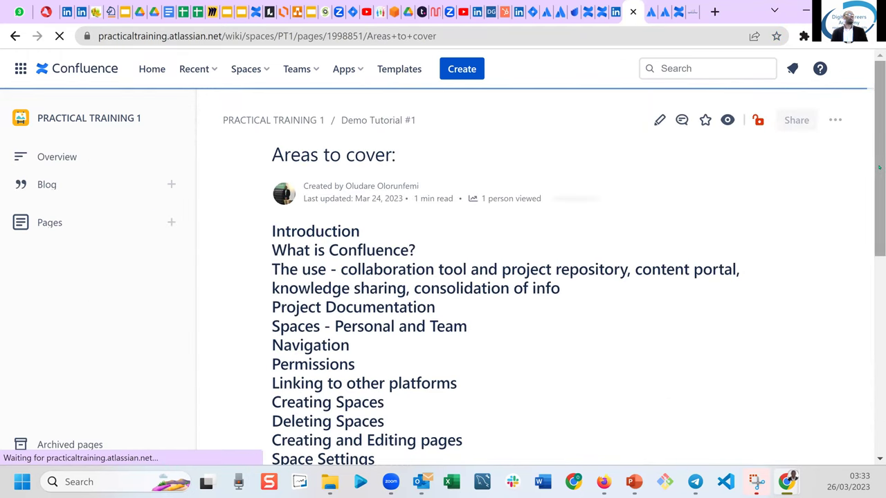
scroll(485, 277, down, 2)
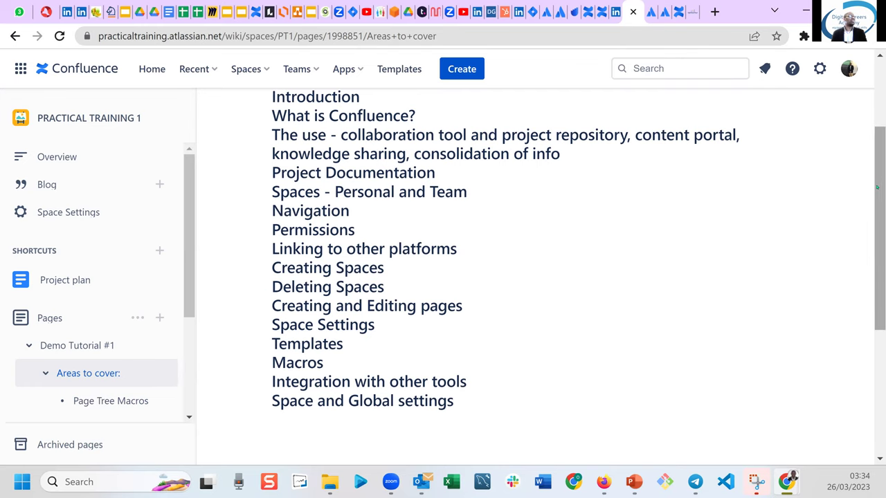
drag(876, 187, 870, 135)
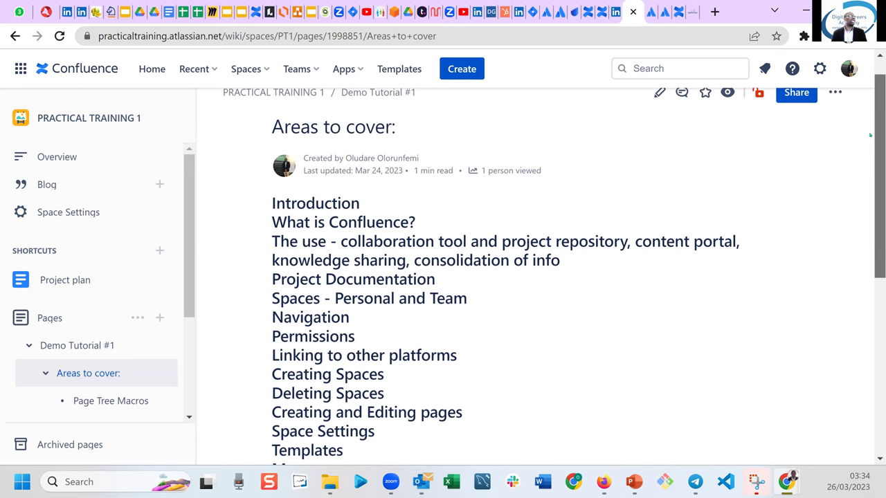
scroll(870, 135, down, 1)
scroll(869, 135, up, 1)
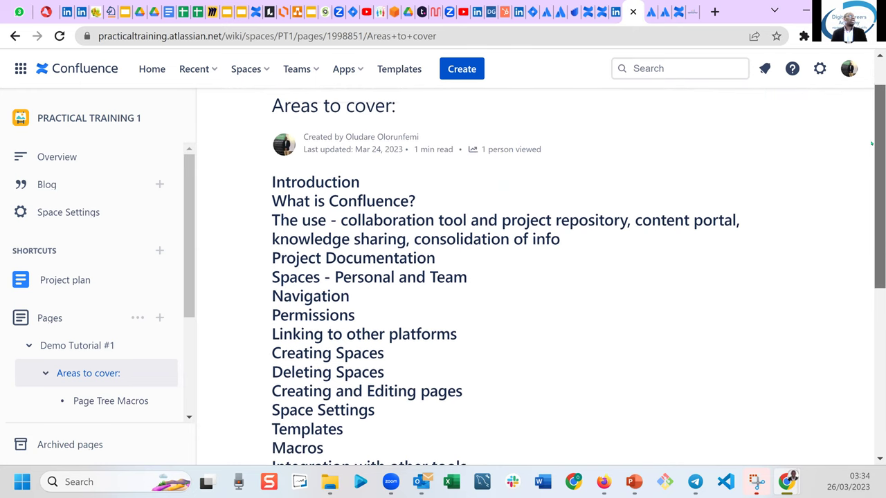
scroll(869, 135, up, 1)
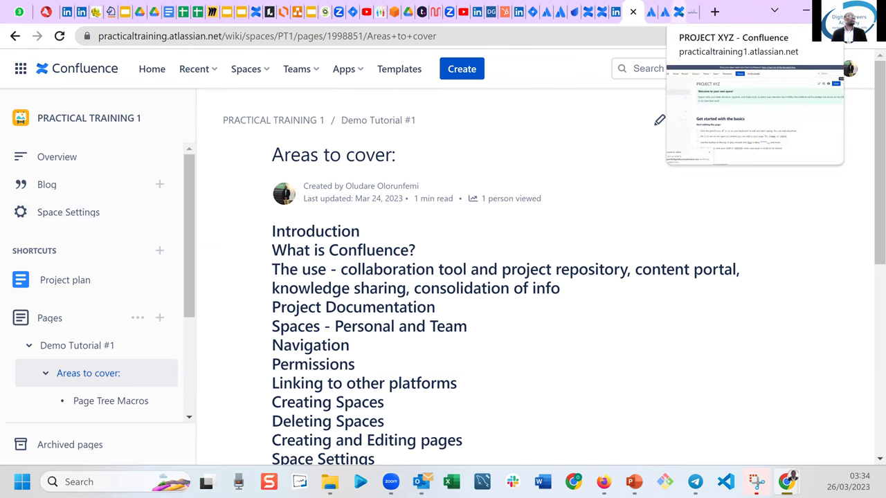
click(675, 12)
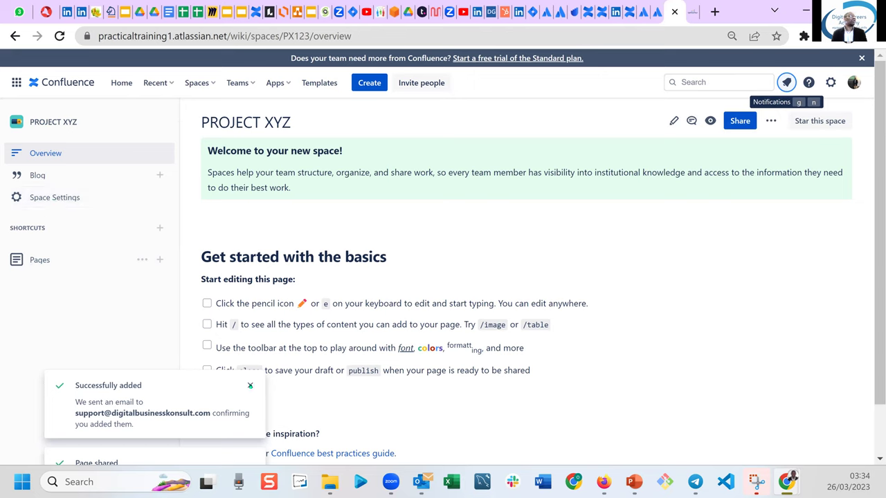
Dismiss the 'Successfully added' and 'Page shared' notices on the PROJECT XYZ overview.
click(250, 386)
mouse_move(629, 12)
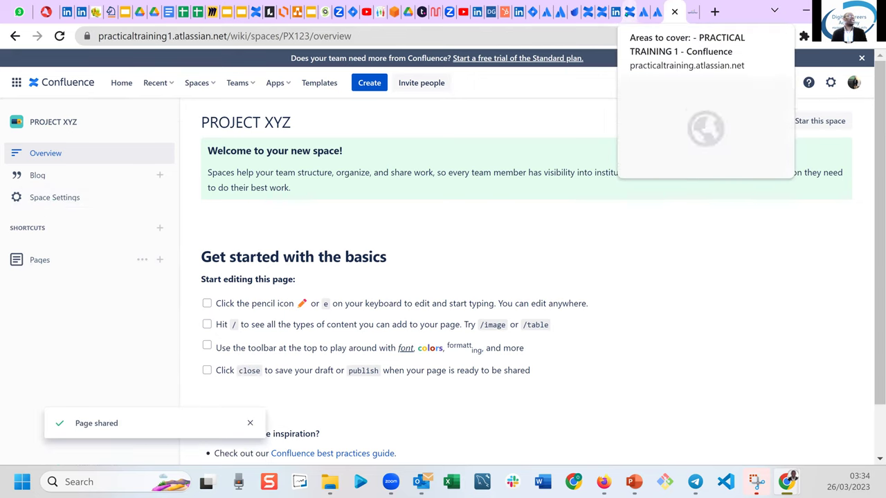
click(629, 12)
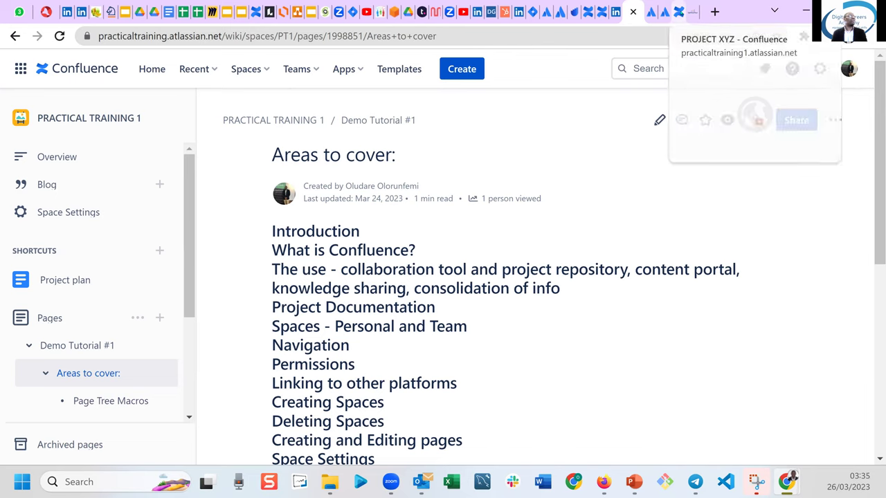
click(681, 12)
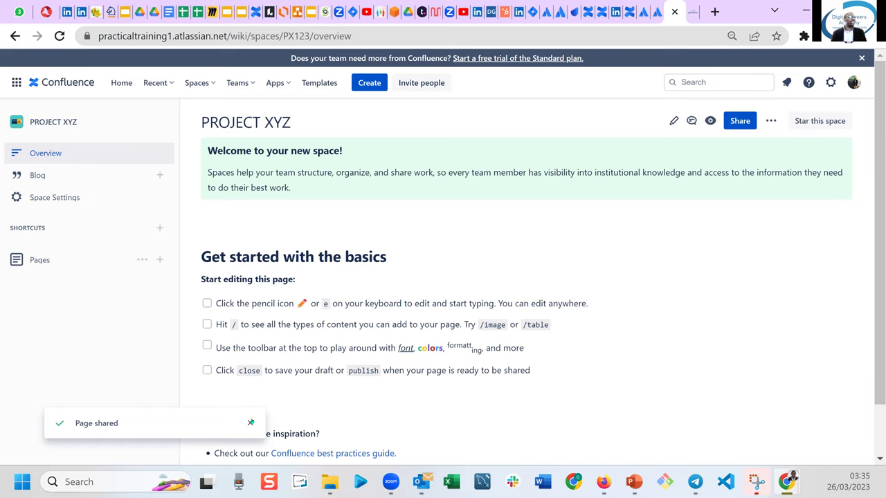
click(251, 422)
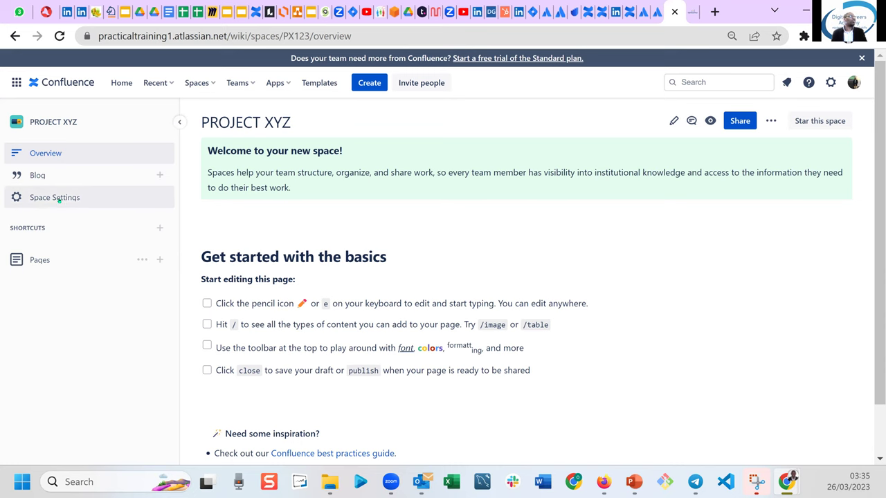
Go to PROJECT XYZ Space Settings and choose 'Delete space' under Manage space.
click(60, 200)
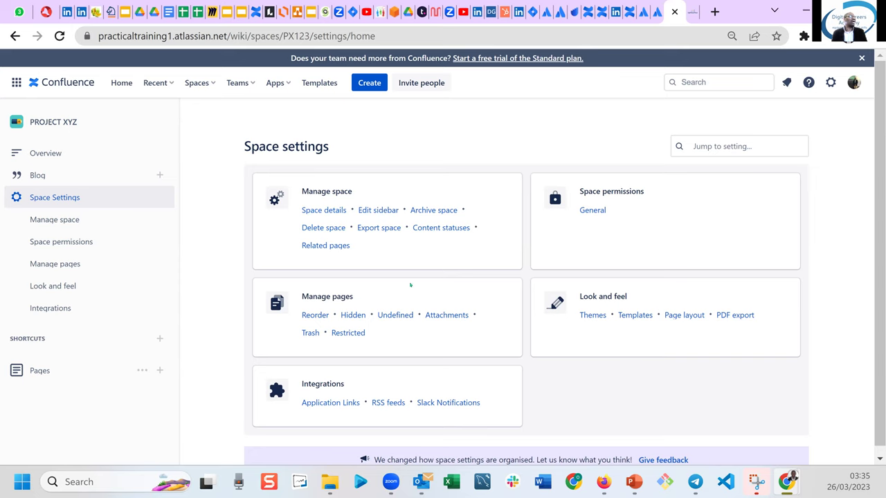
click(318, 229)
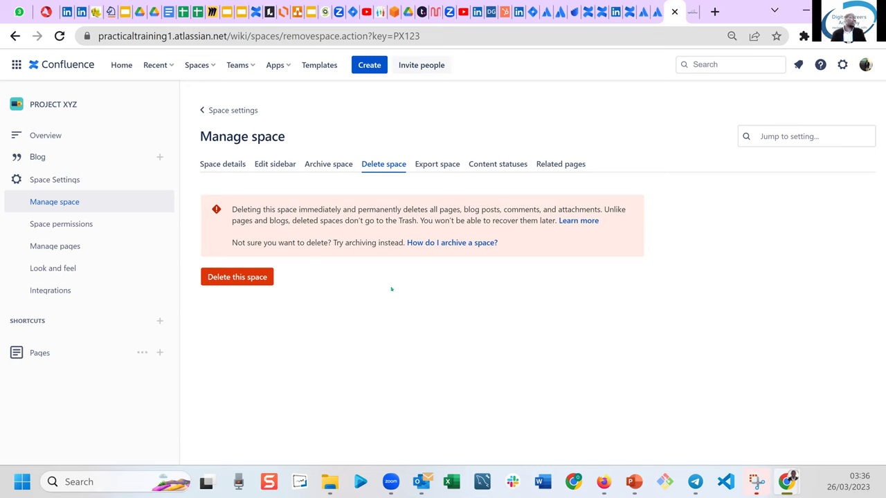
Delete the PROJECT XYZ space and confirm the permanent deletion.
click(260, 279)
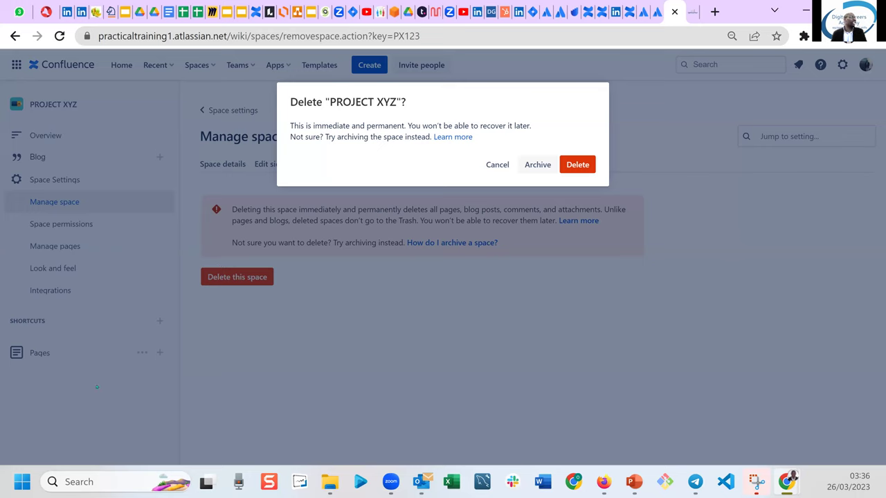
click(573, 165)
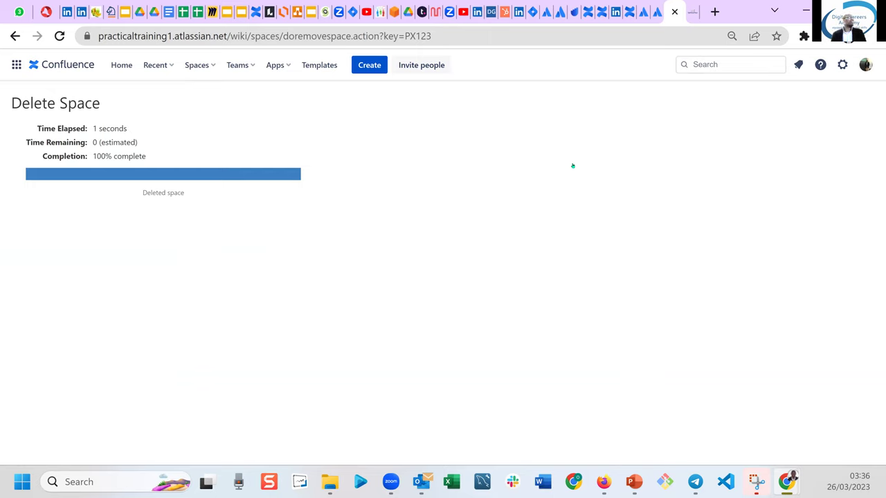
Reload the deletion page to verify PROJECT XYZ is gone, then show the Spaces dropdown.
click(60, 36)
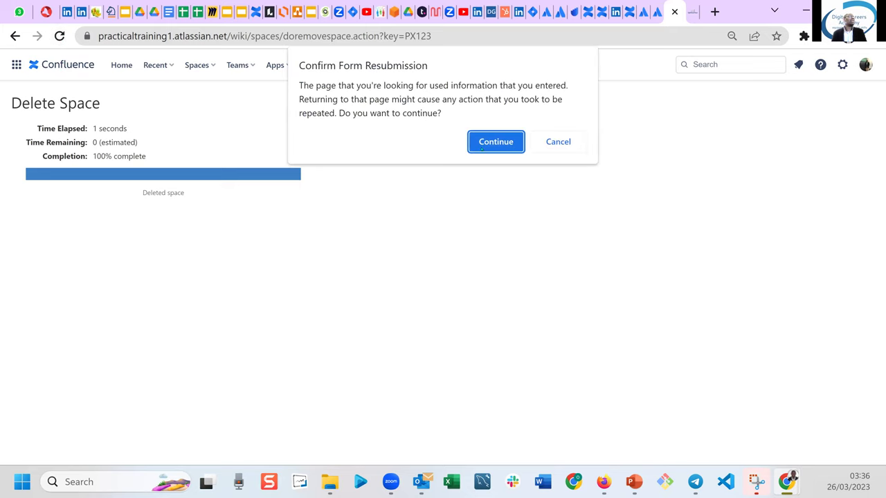
click(488, 144)
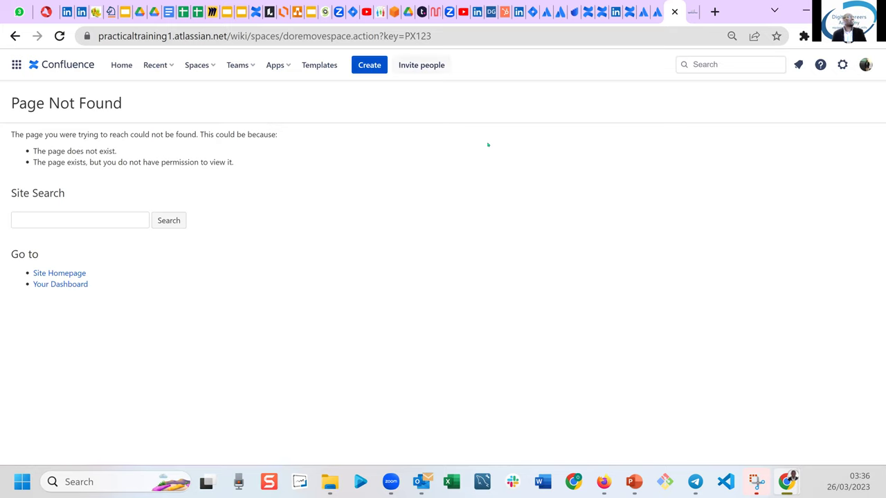
click(208, 70)
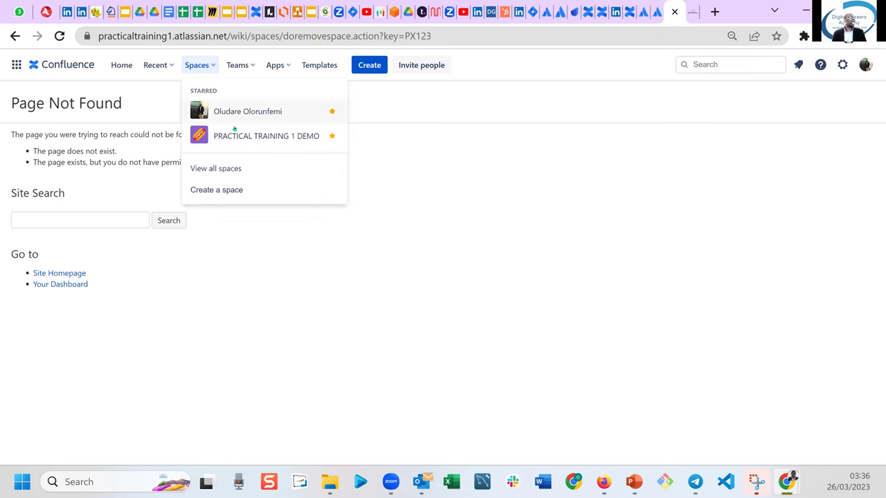
Open the PRACTICAL TRAINING 1 DEMO space from the Spaces list, then return to the Areas to cover tab.
click(434, 279)
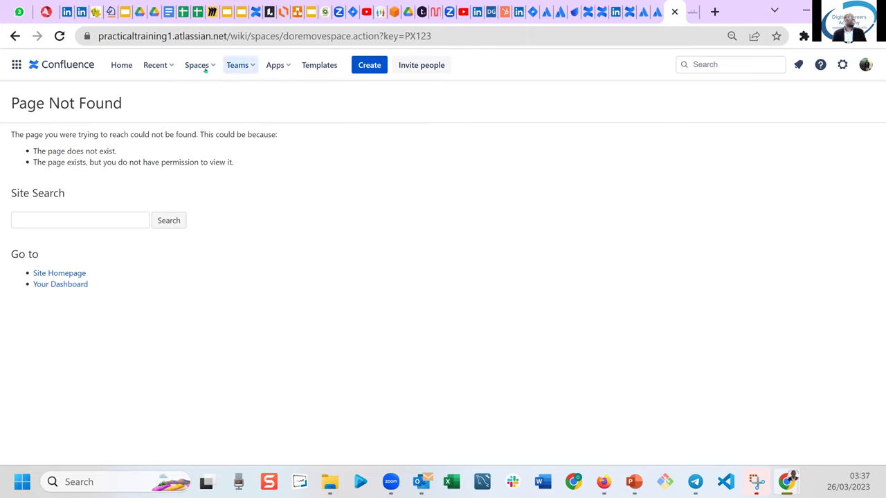
click(197, 65)
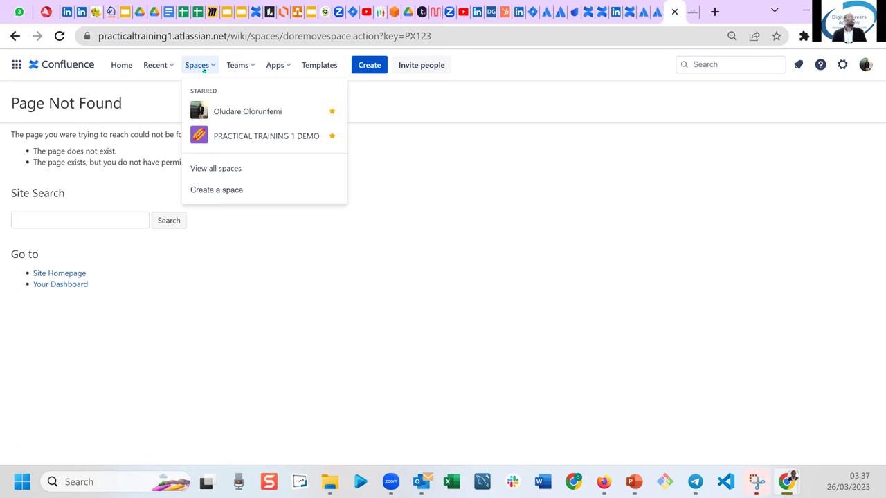
click(252, 138)
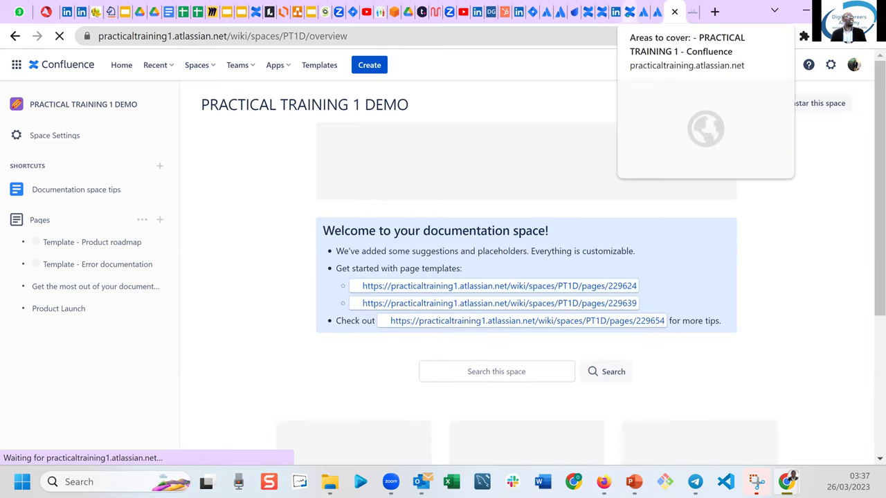
click(629, 11)
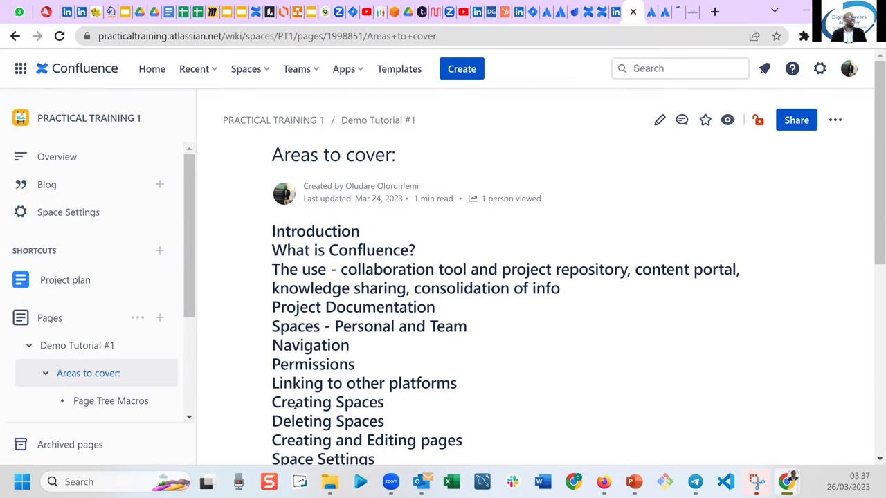
Highlight the Creating Spaces topic, then return to the PRACTICAL TRAINING 1 DEMO overview and its Spaces list.
drag(286, 402, 345, 402)
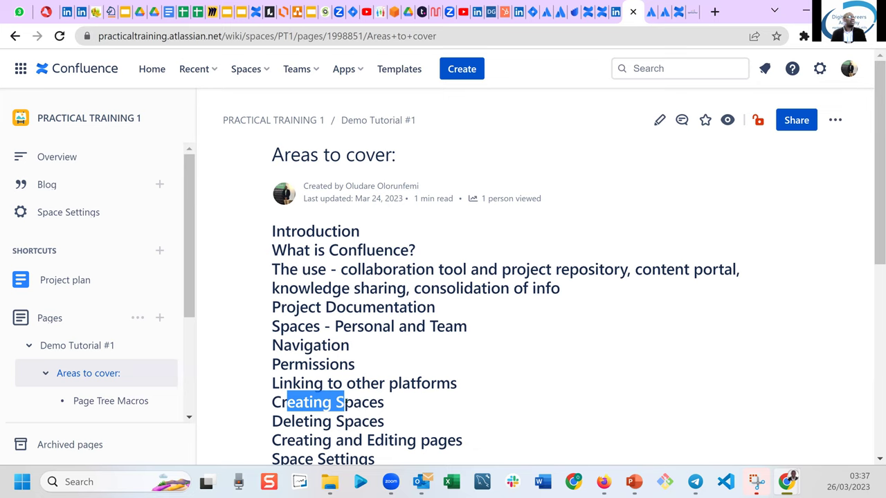
click(265, 69)
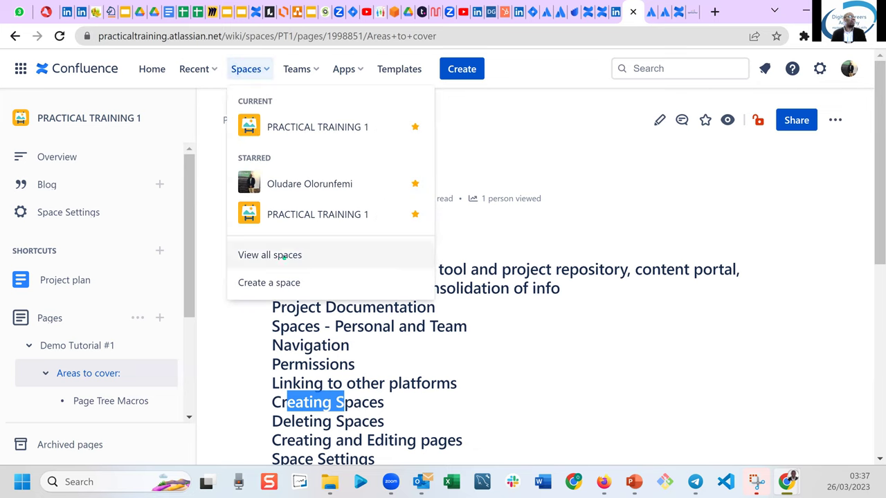
click(550, 371)
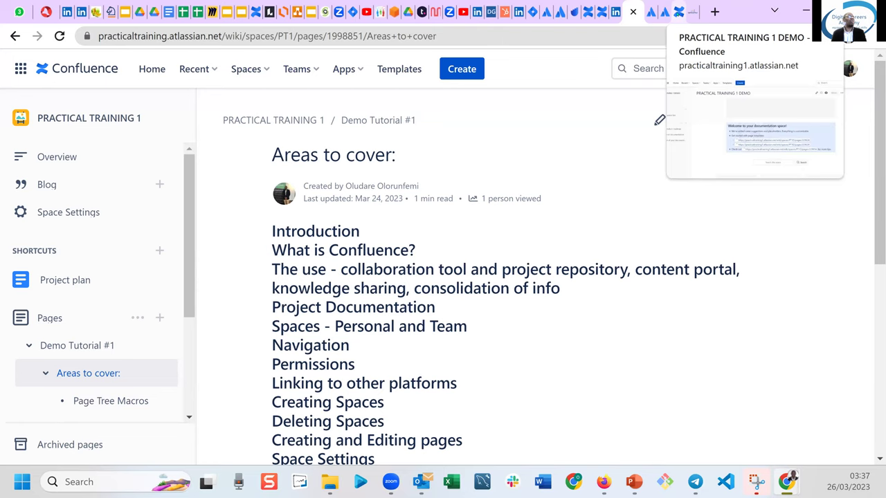
click(677, 12)
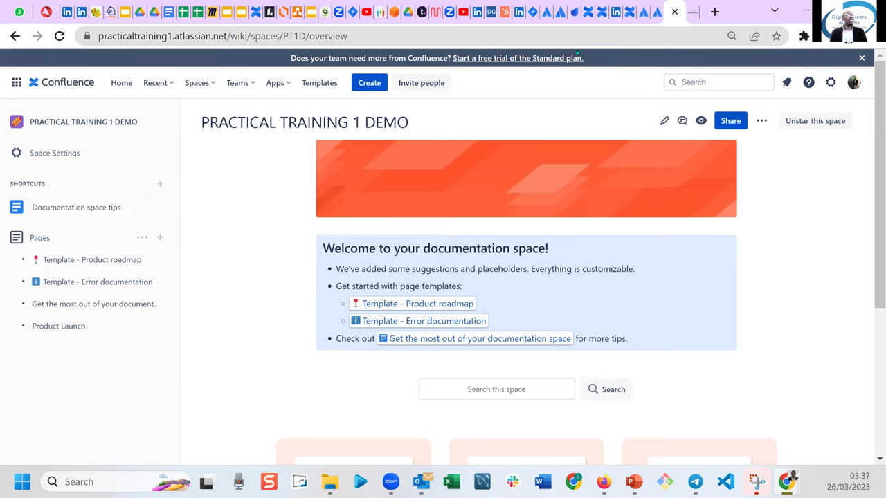
click(626, 11)
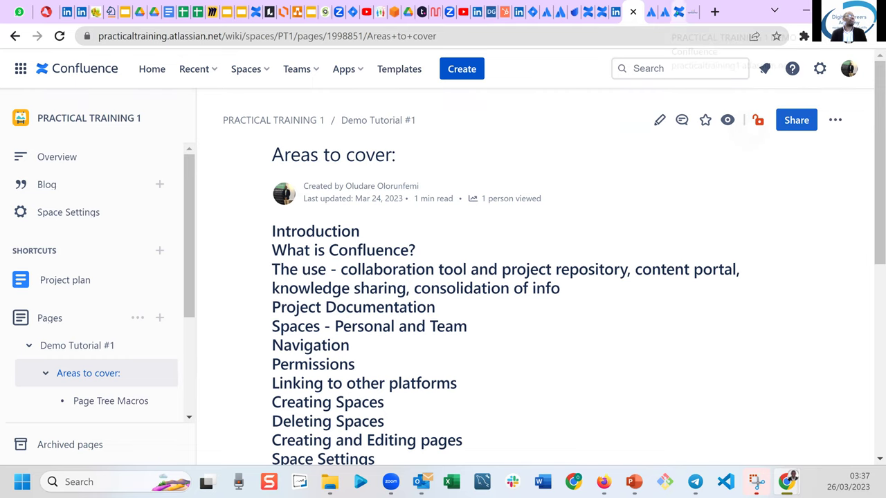
click(671, 18)
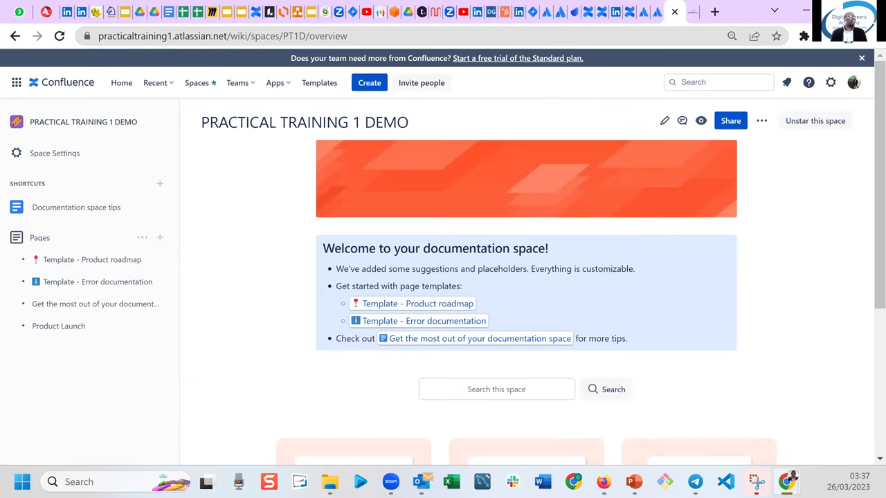
click(212, 82)
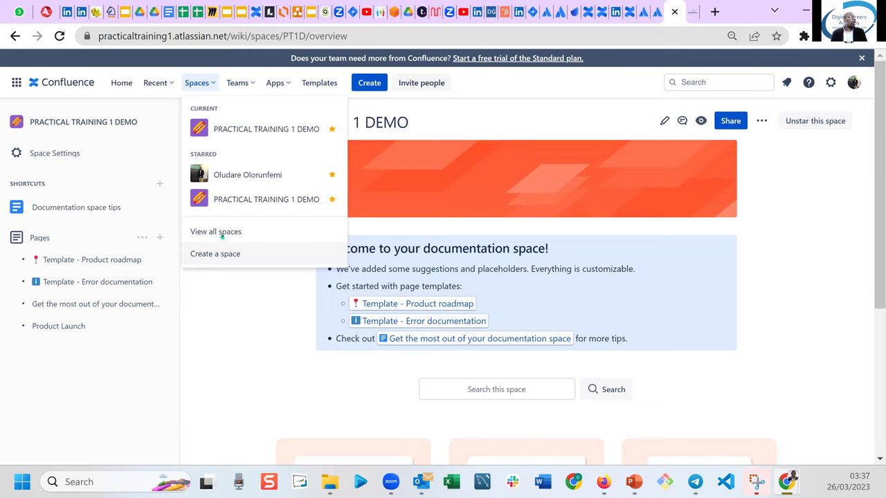
Browse the list of all spaces and open the PRACTICAL TRAINING 1 DEMO space card.
click(221, 234)
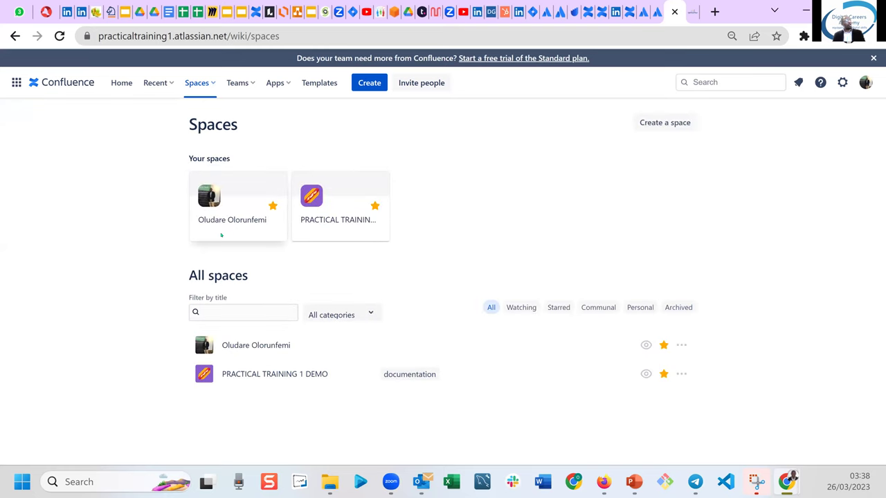
click(660, 122)
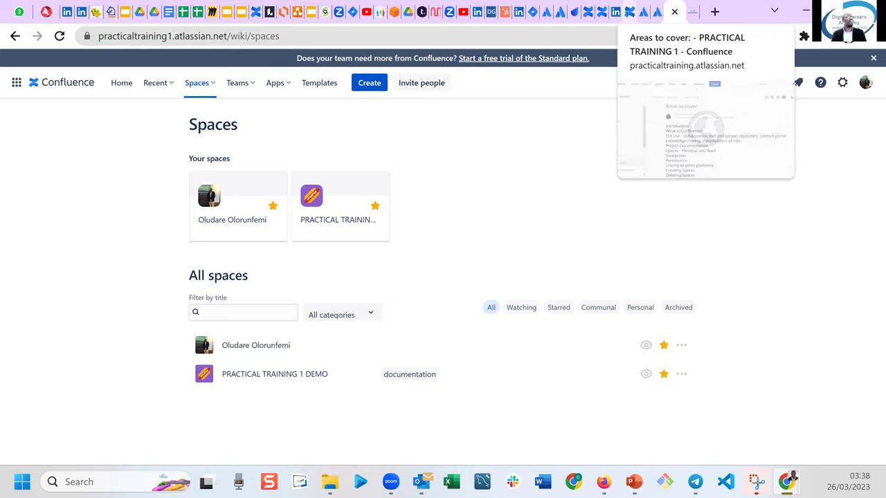
click(631, 12)
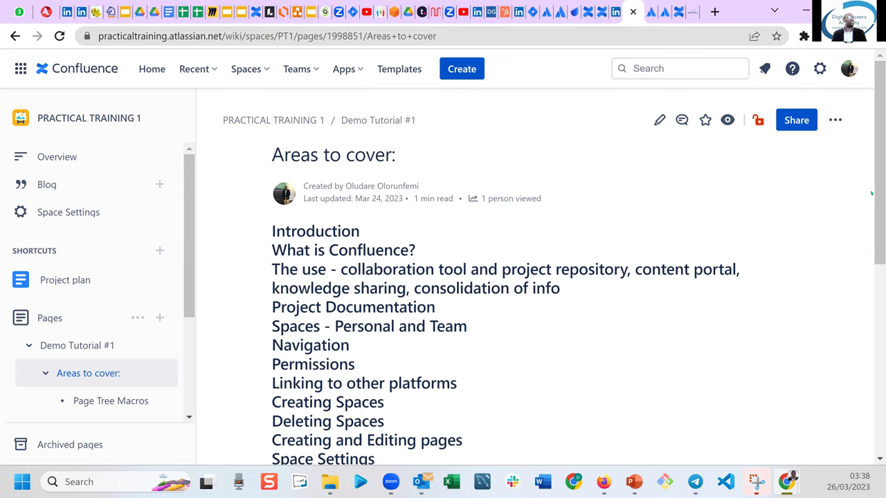
drag(876, 194, 876, 228)
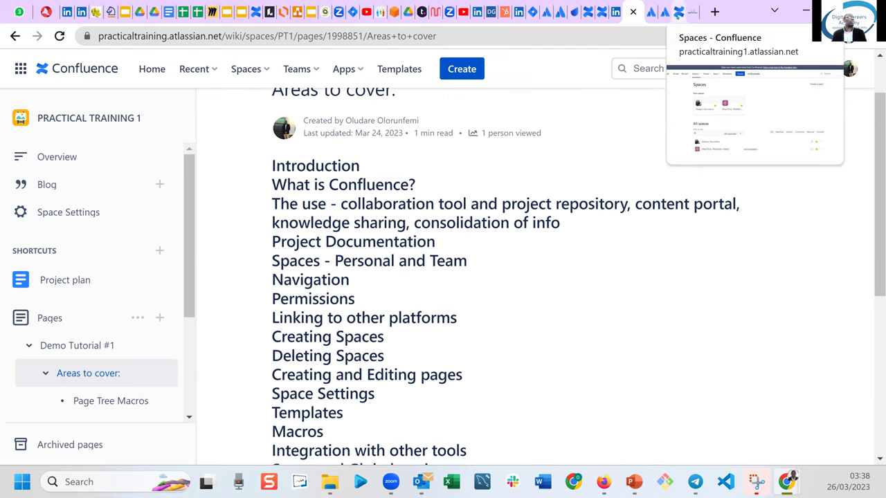
click(676, 13)
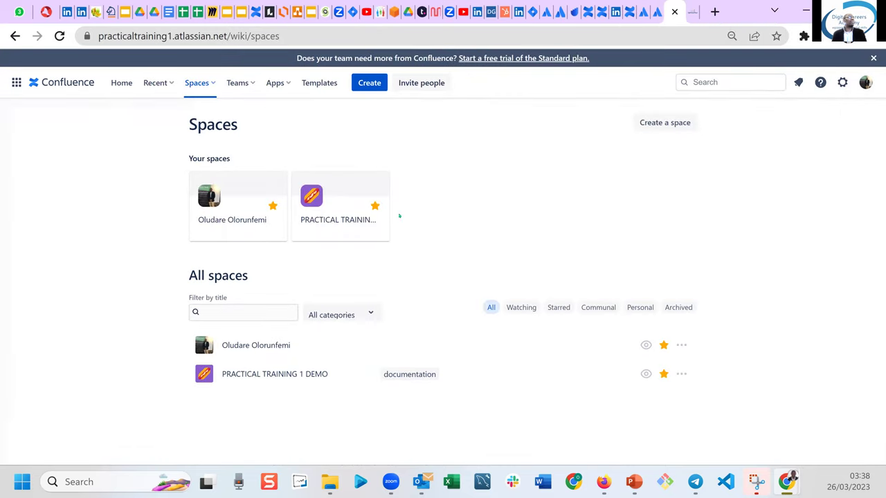
click(343, 219)
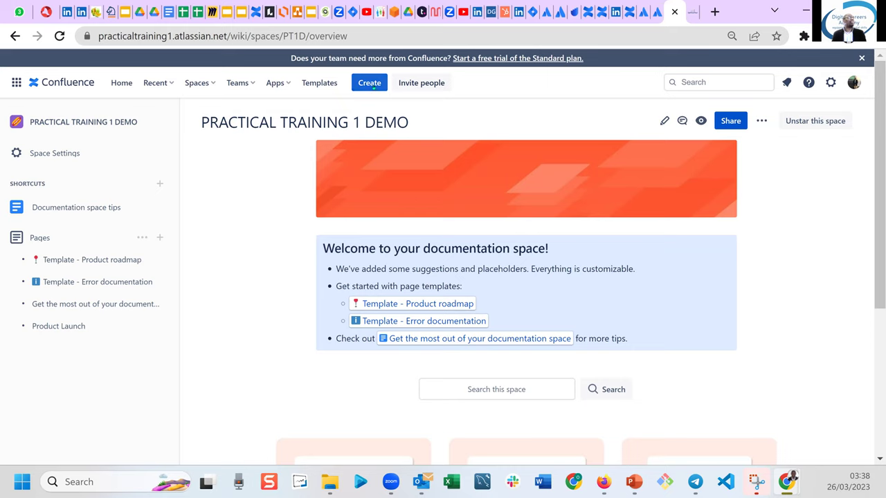
Create a new page titled 'Linking to other platform - Jira'.
click(373, 86)
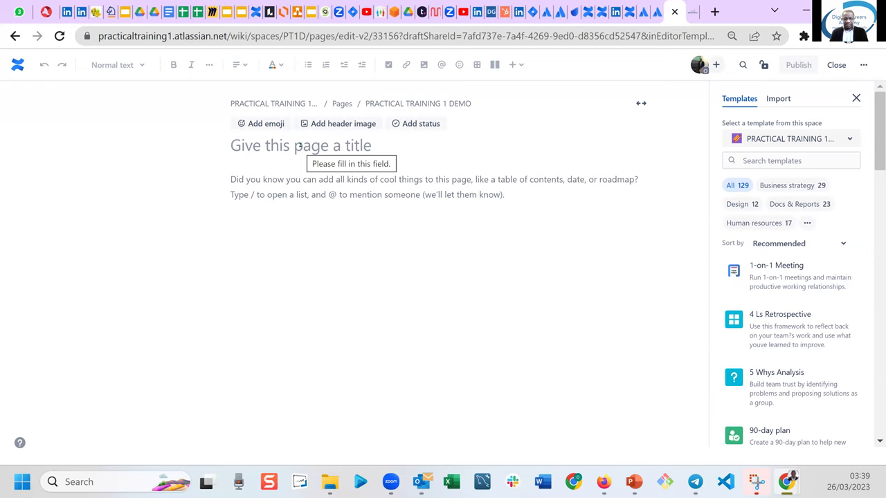
text(Linking to)
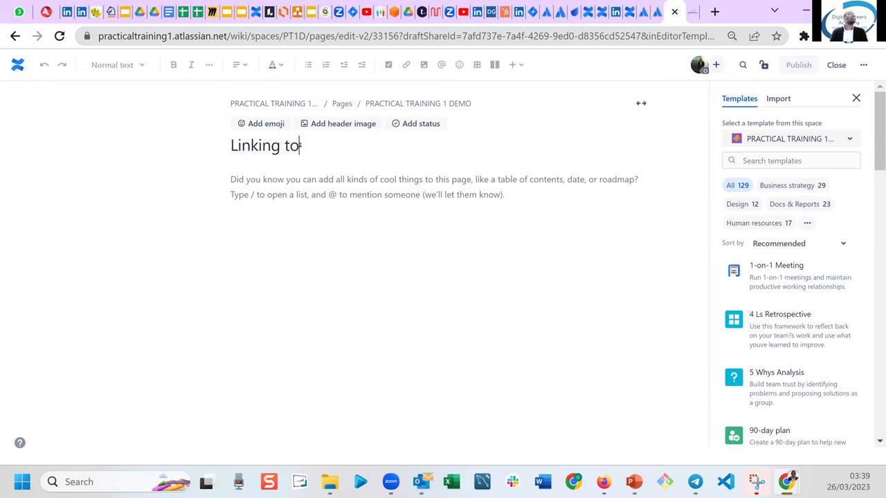
text( other platform)
key(BackSpace)
key(BackSpace)
key(BackSpace)
key(BackSpace)
key(BackSpace)
key(BackSpace)
text(a)
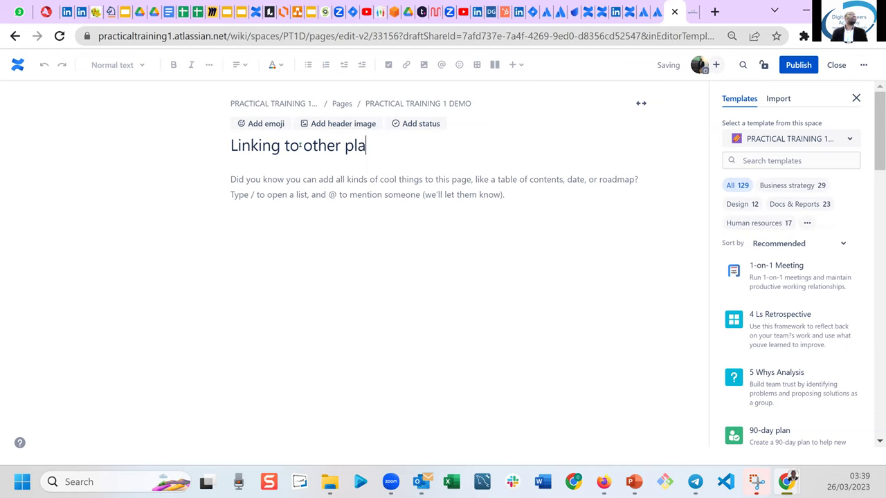
text(tform - Jira)
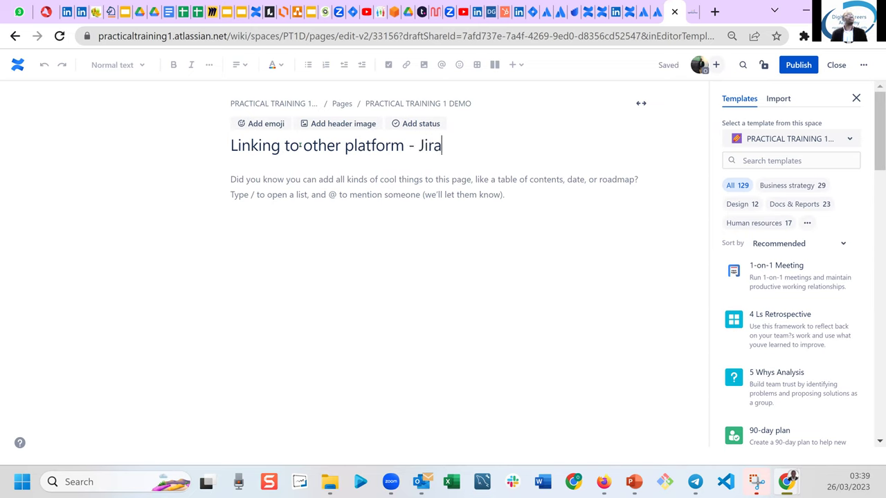
Write 'Here are the Jira issues' in the page body, followed by two blank lines.
click(280, 185)
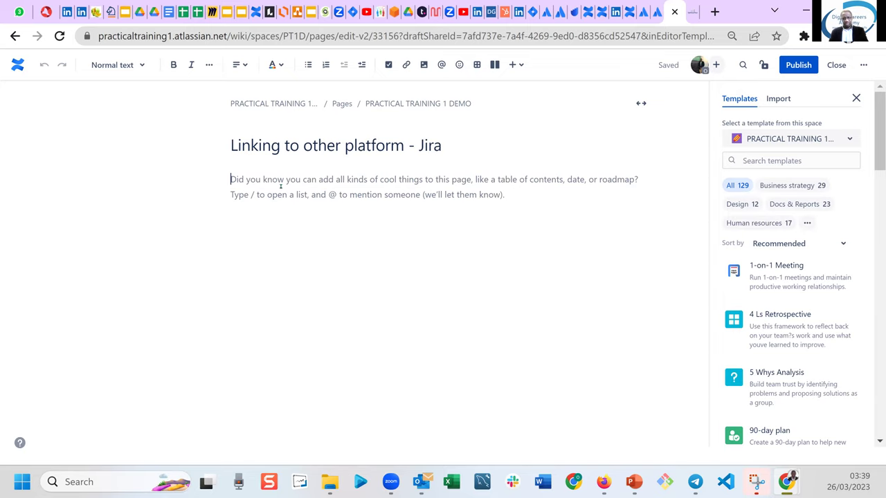
text(r)
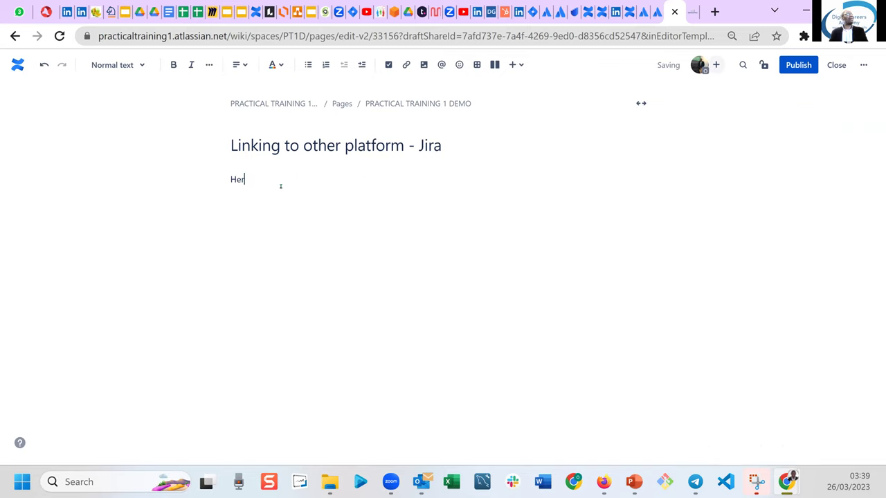
text(e is our Jira issues)
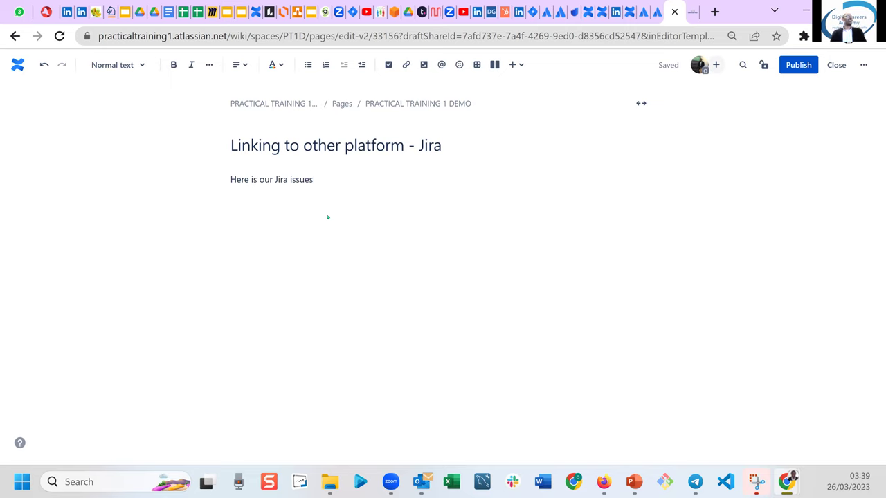
click(253, 180)
key(Delete)
key(Delete)
text(are)
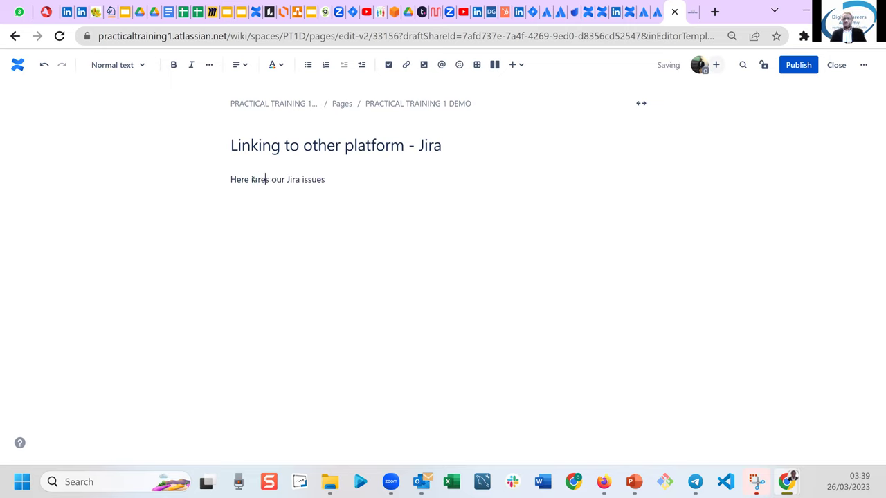
key(BackSpace)
key(BackSpace)
key(BackSpace)
key(BackSpace)
text(are )
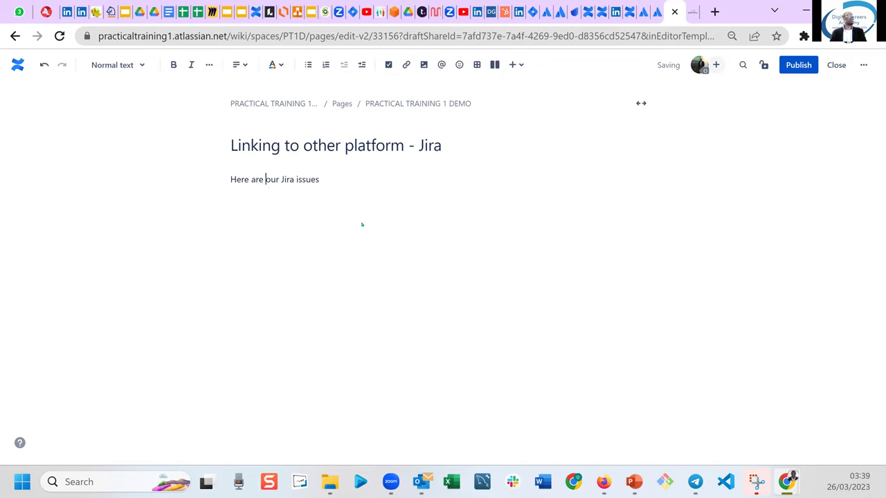
text(the)
key(Delete)
key(Delete)
key(Delete)
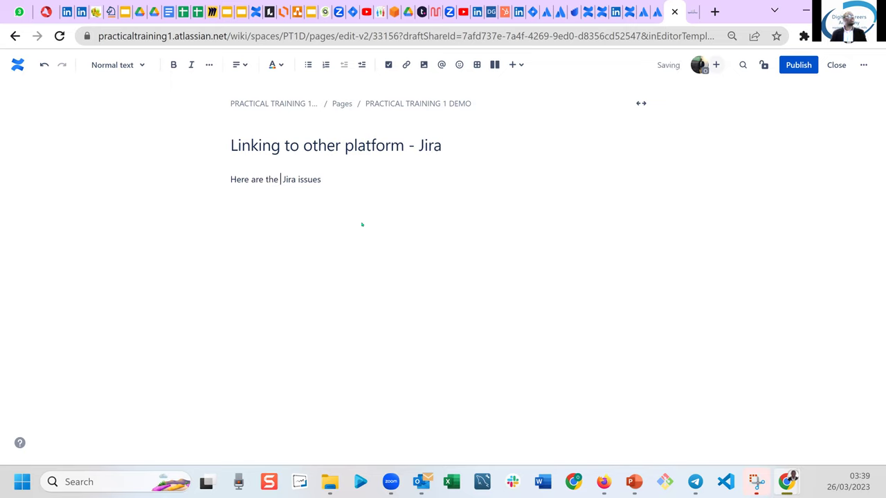
key(Delete)
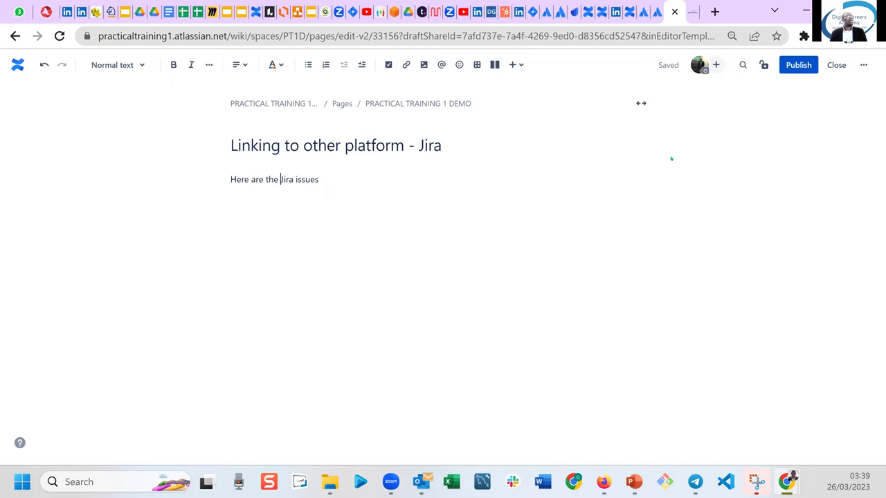
click(332, 184)
key(Return)
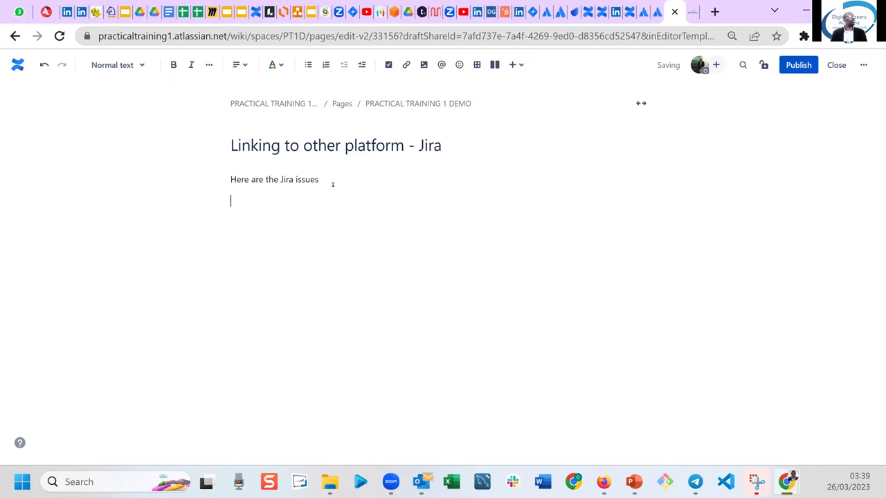
key(Return)
Filter the insert menu by 'jira' and choose the Jira issue element.
click(523, 66)
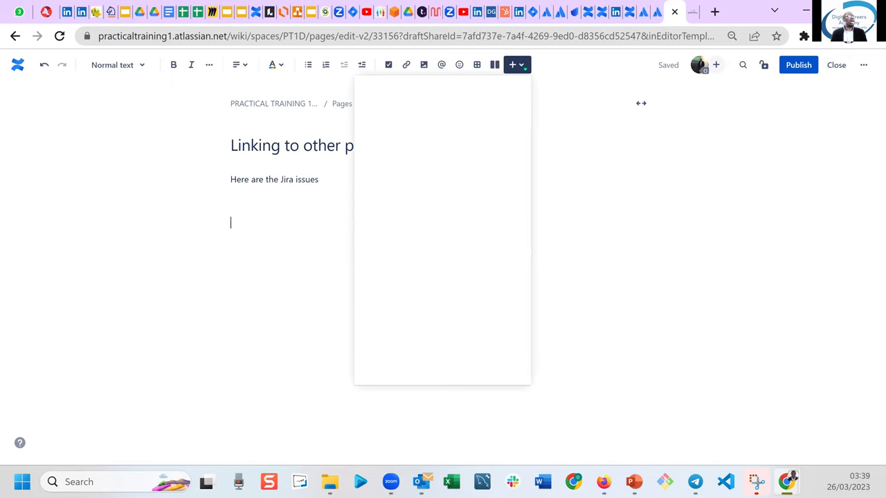
click(524, 67)
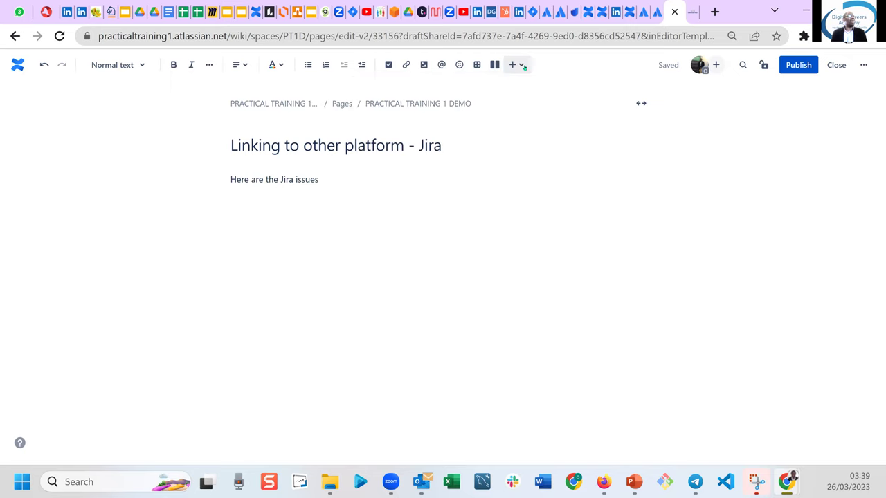
click(524, 67)
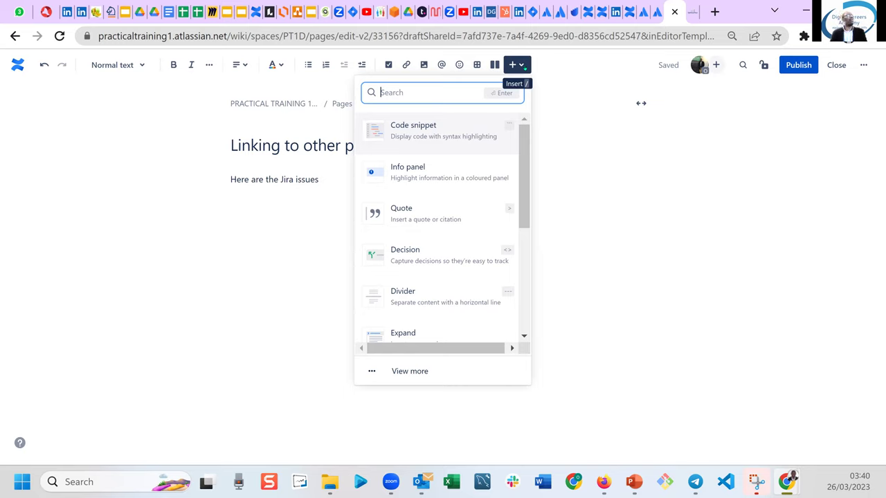
text(jira)
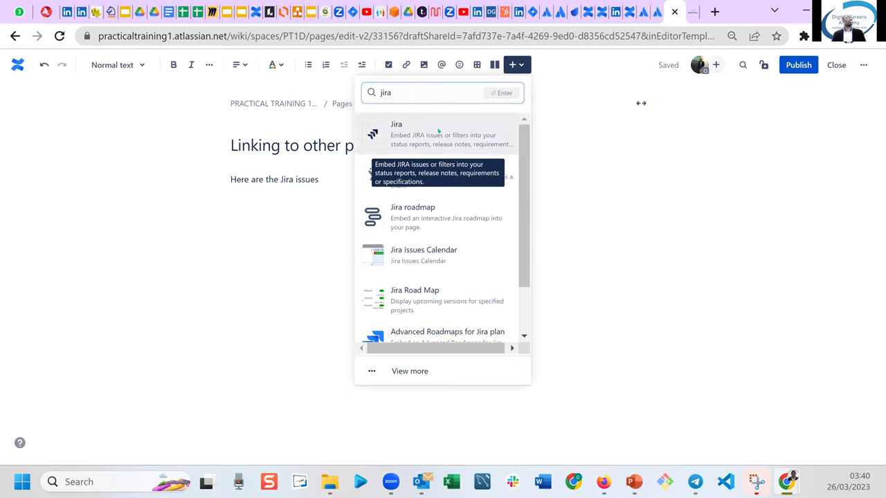
click(438, 131)
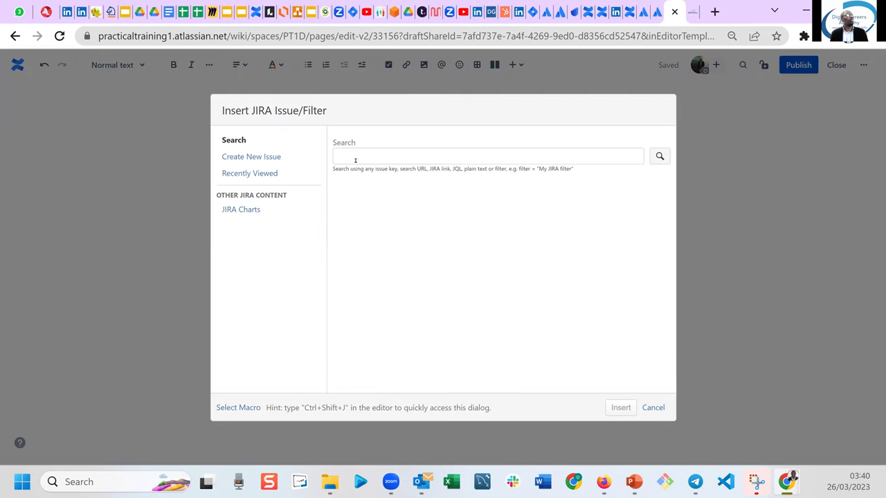
click(355, 159)
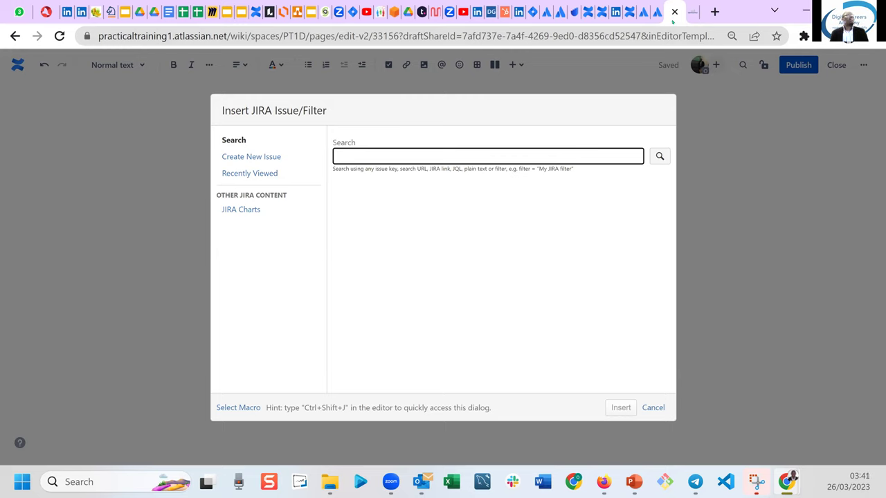
Duplicate the draft's browser tab, close the editor, and switch to Jira Software's Projects page.
right_click(672, 21)
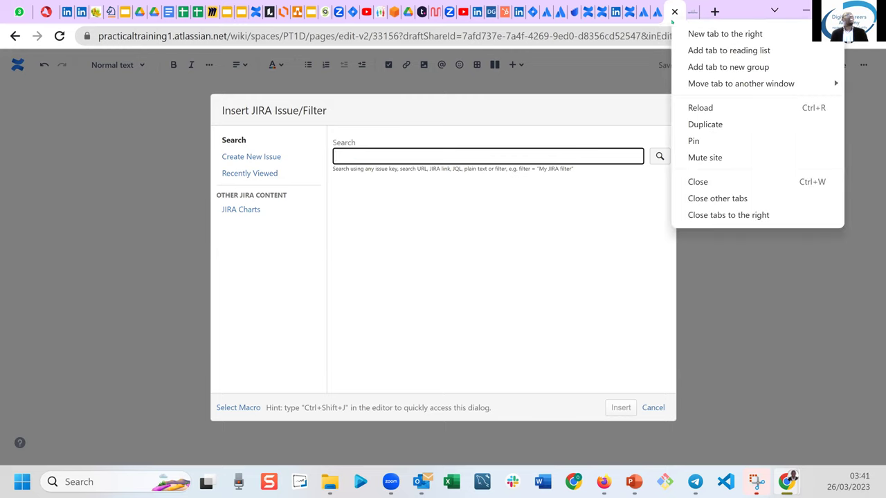
click(700, 125)
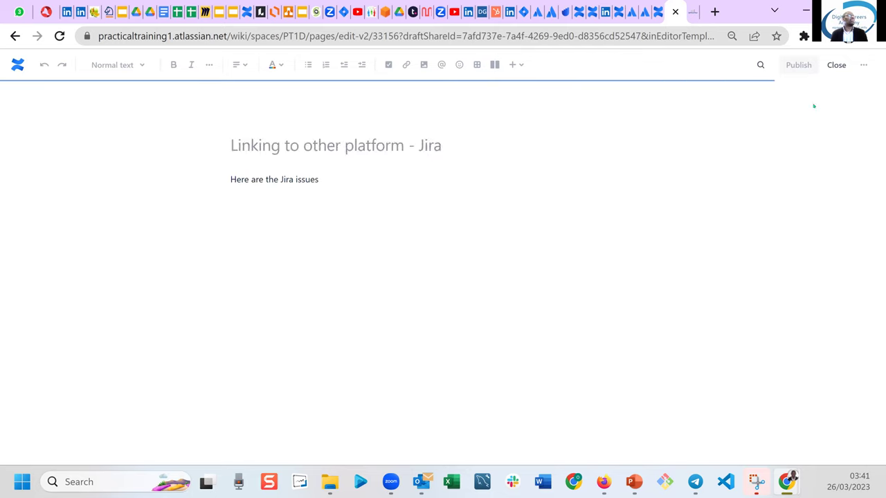
click(836, 66)
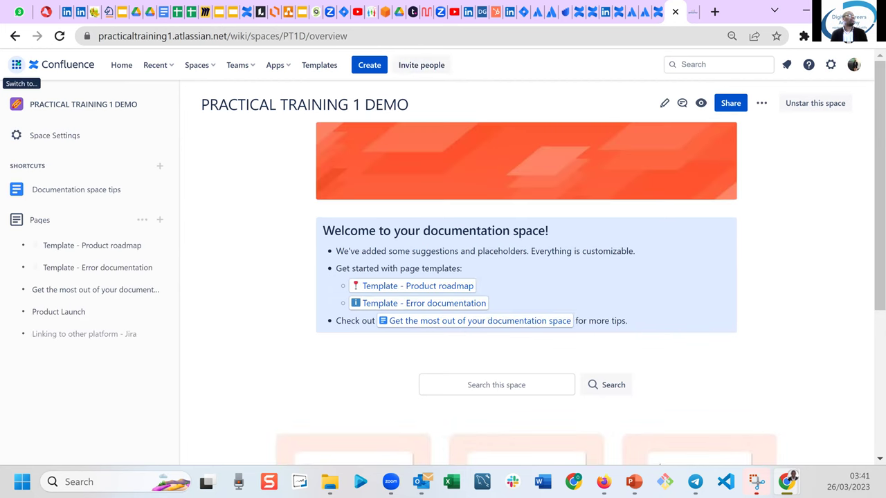
click(16, 82)
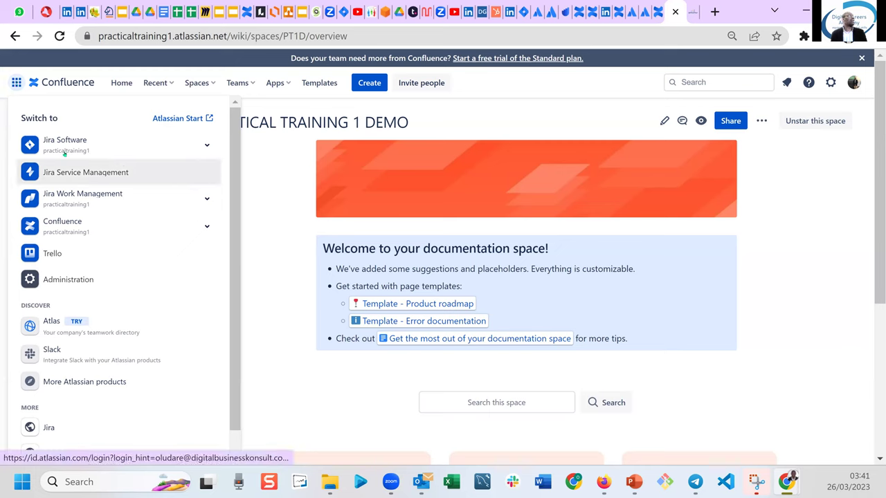
click(64, 145)
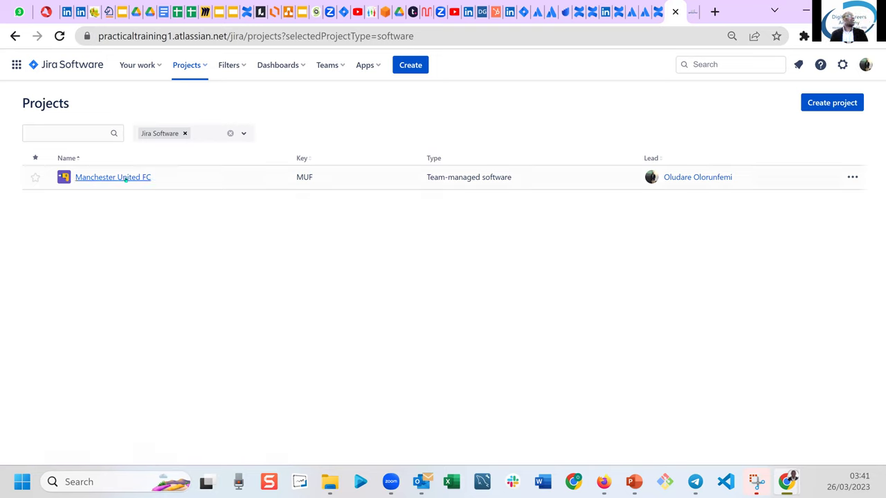
Add issues Registration (MUF-1) and Login (MUF-2) to the MUF board's To Do column.
click(125, 178)
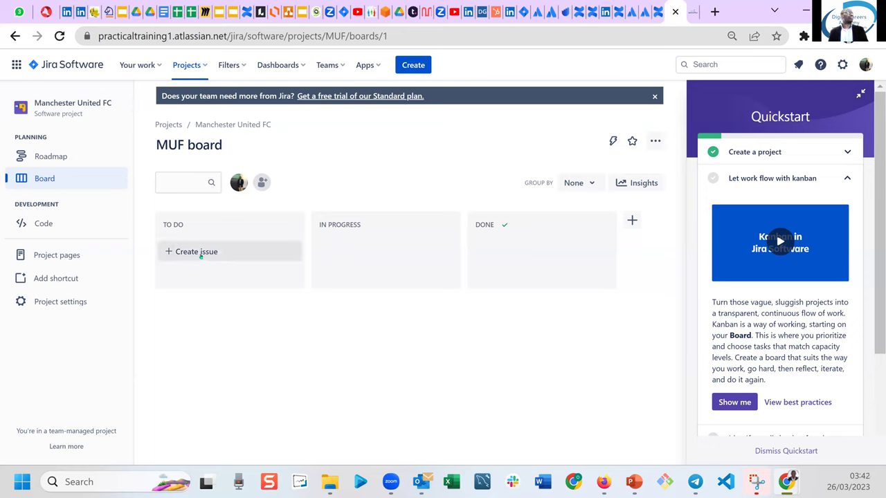
click(201, 253)
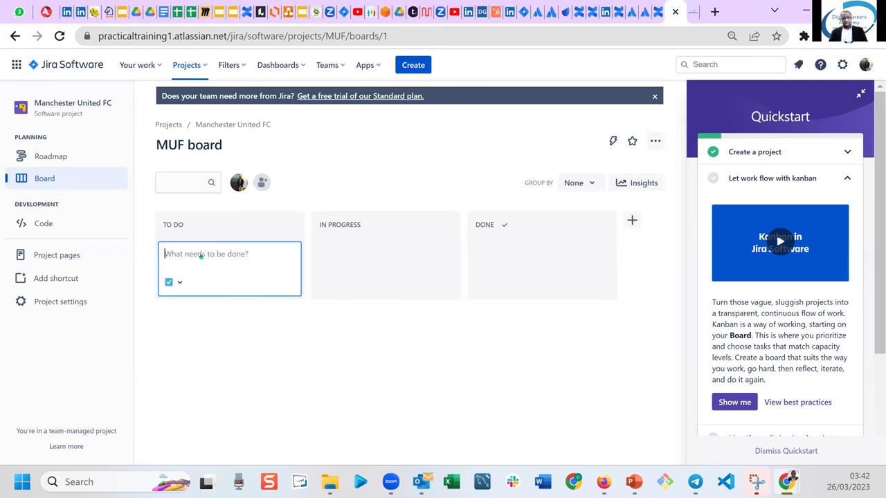
text(Registration)
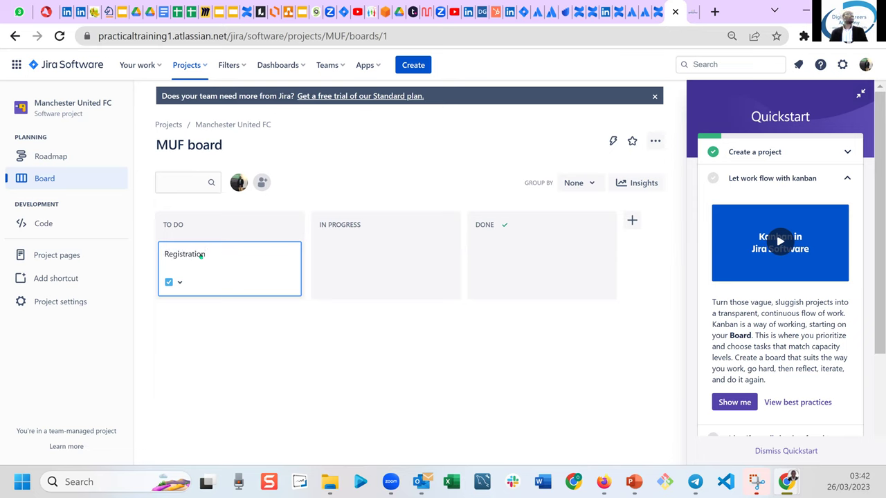
key(Return)
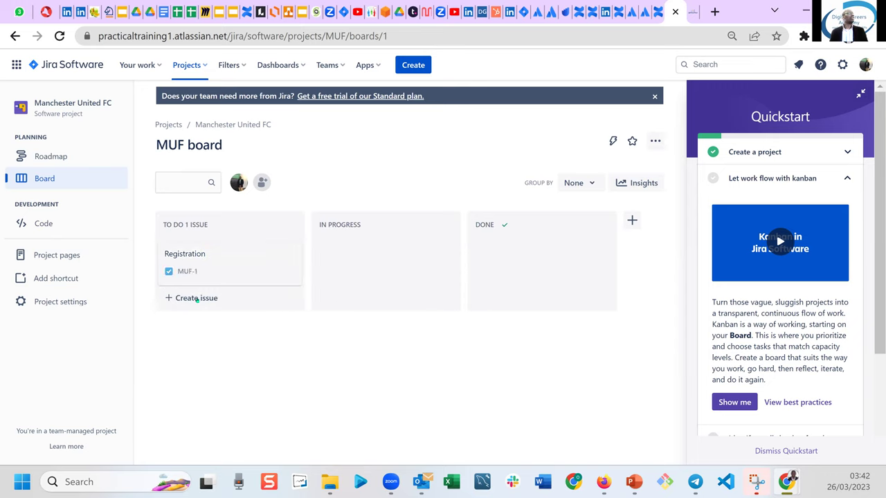
click(192, 301)
text(Login)
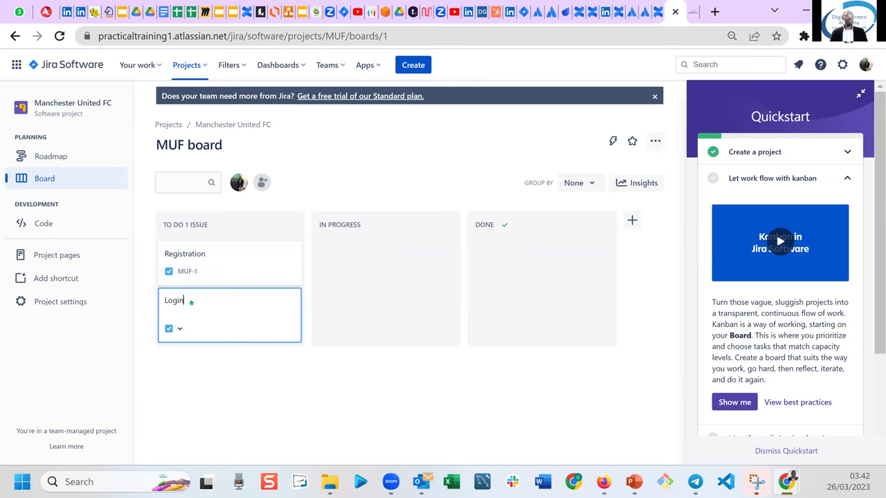
key(Return)
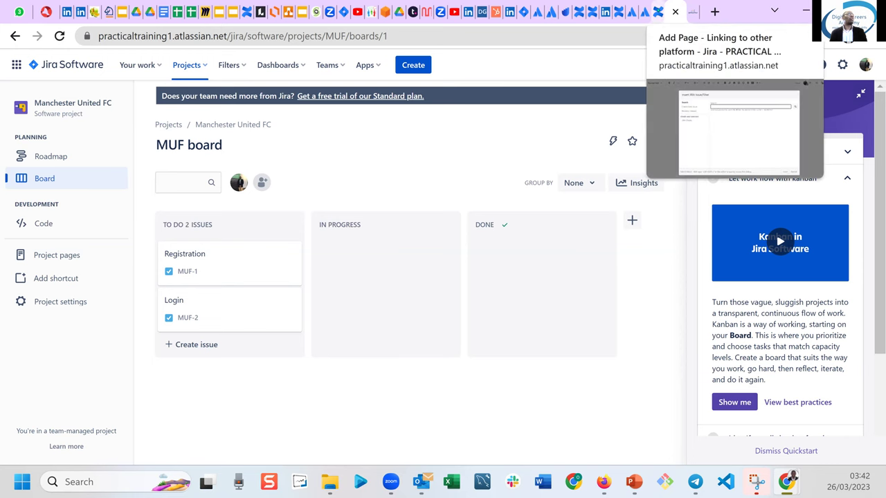
click(661, 12)
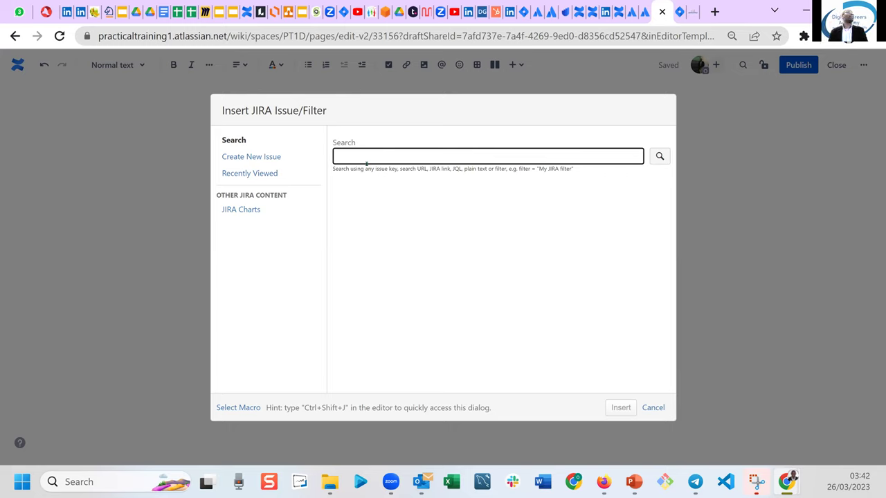
Search for 'Registration' and insert issue MUF-1 as a table, then return to the MUF board.
text(Registration)
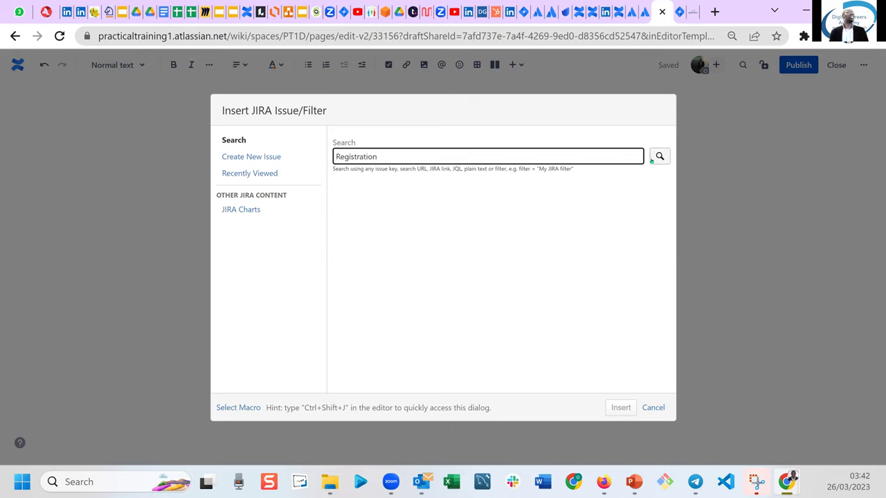
click(659, 156)
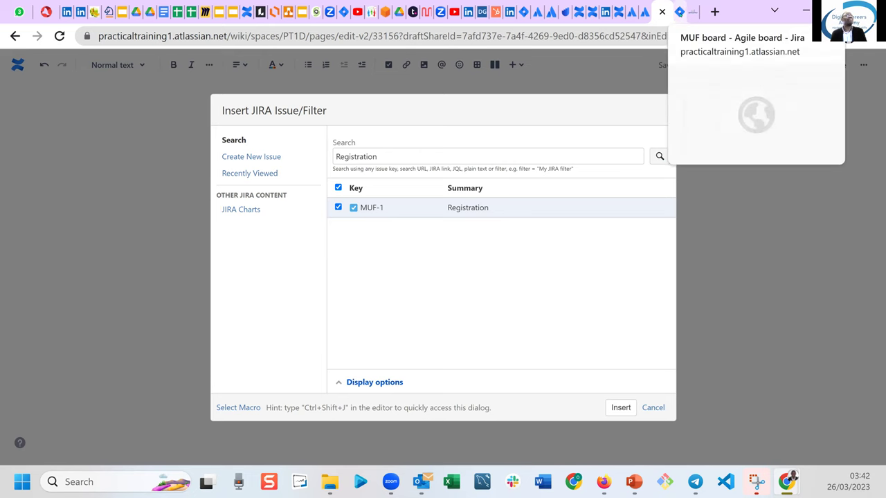
click(680, 12)
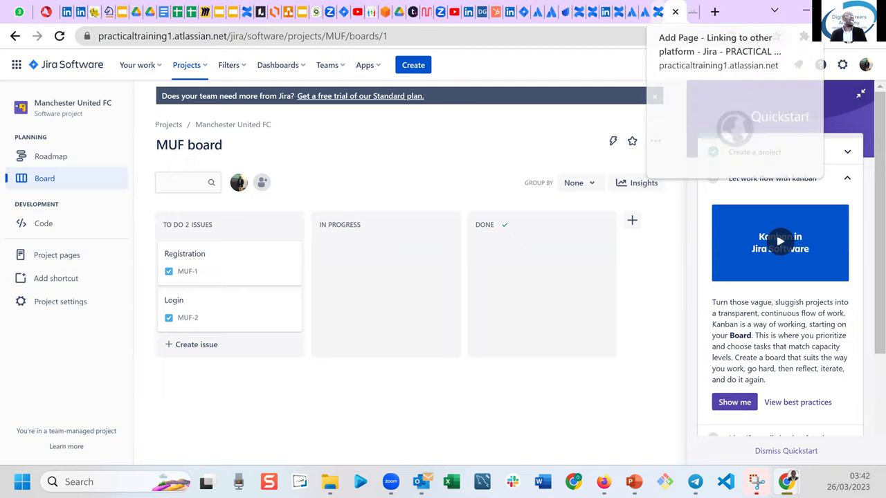
click(658, 14)
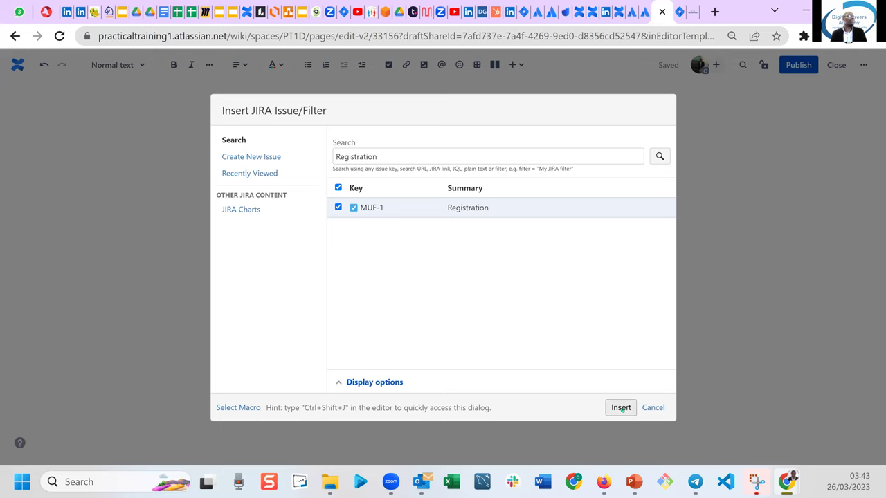
click(621, 408)
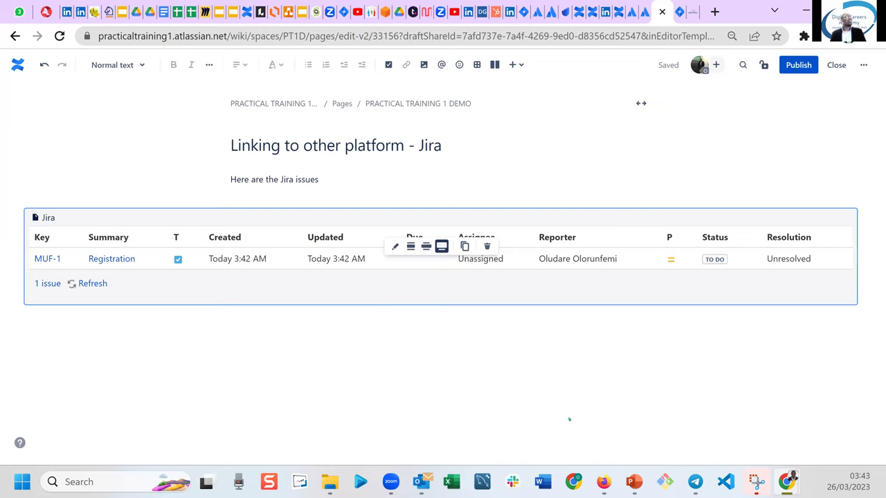
click(329, 378)
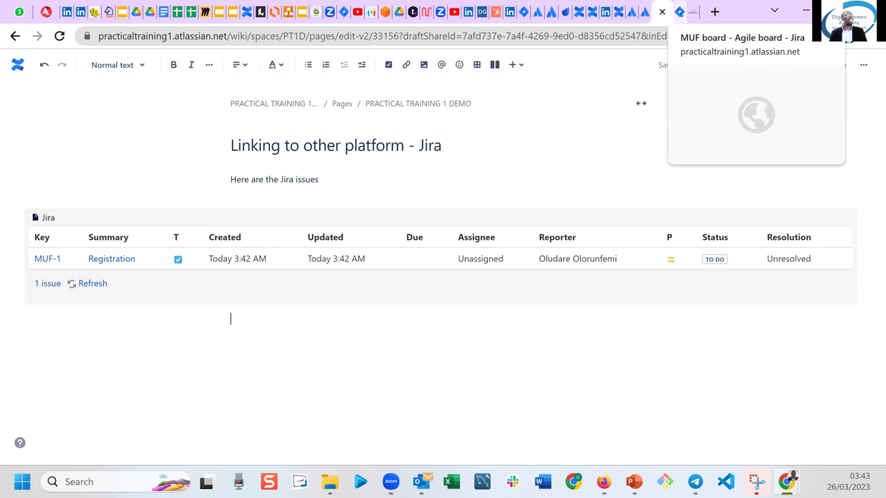
click(681, 12)
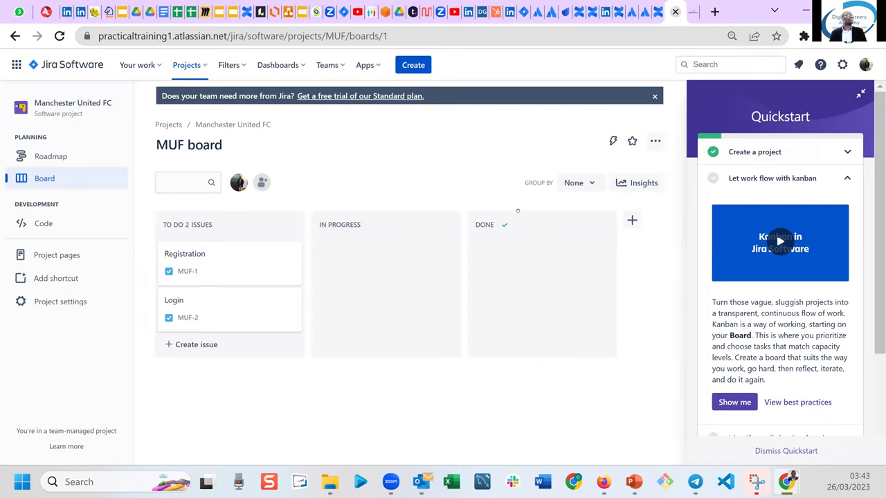
Add child issues 'Clear the field' (MUF-3) and 'Insert new goal post' (MUF-4) to MUF-1 Registration, leaving their status unchanged.
click(205, 268)
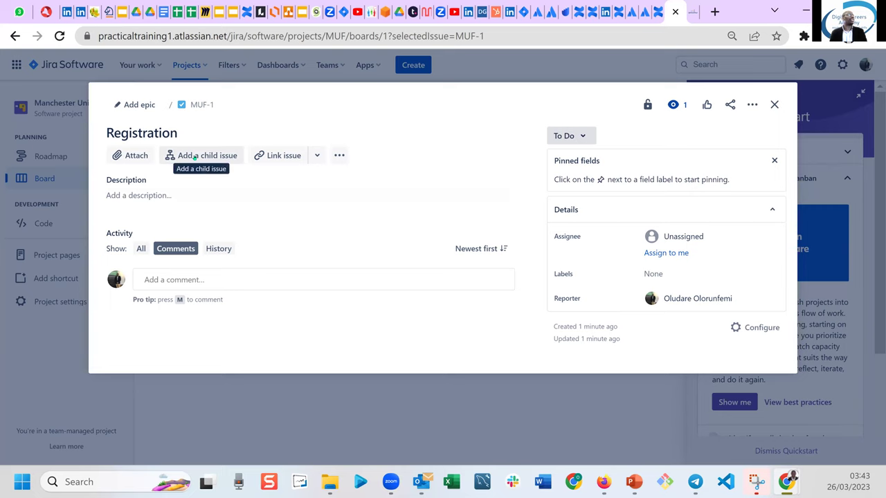
click(195, 158)
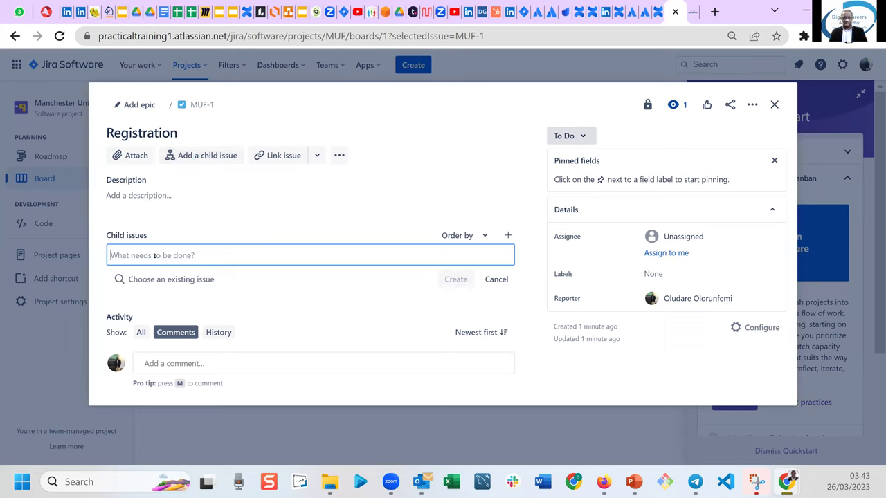
text(Clear the field)
click(453, 281)
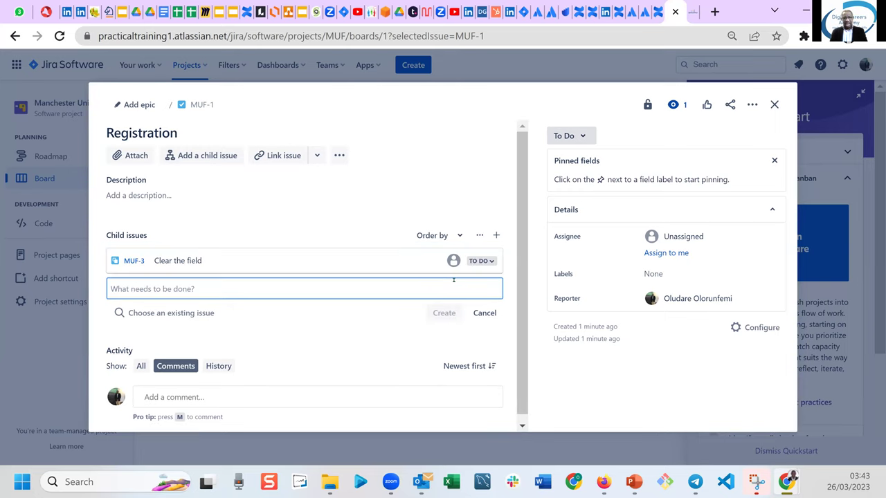
text(Insert new goal post)
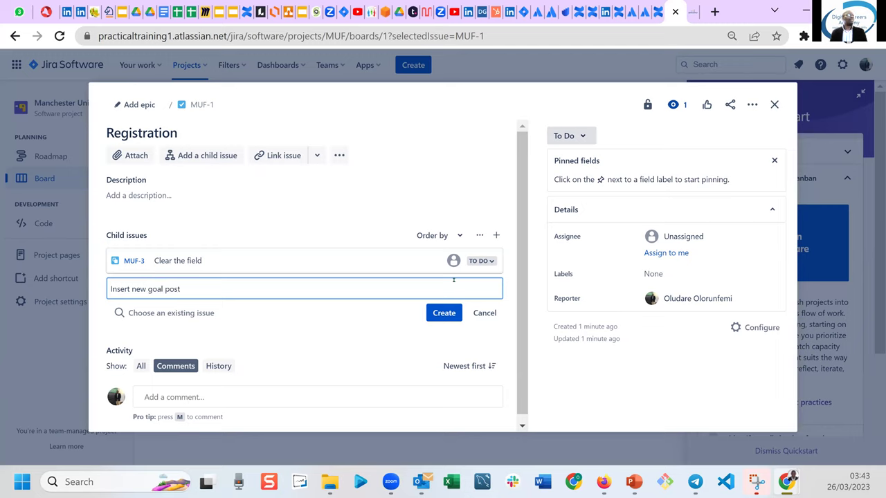
key(Return)
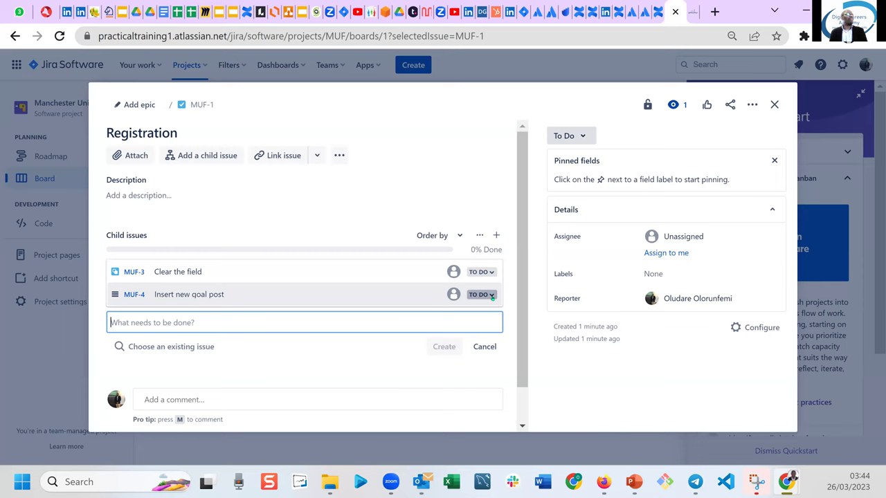
click(492, 296)
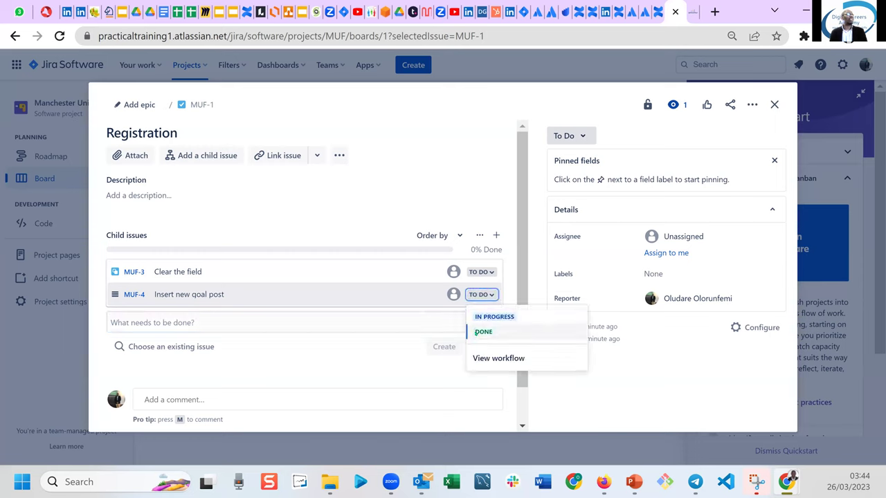
click(368, 366)
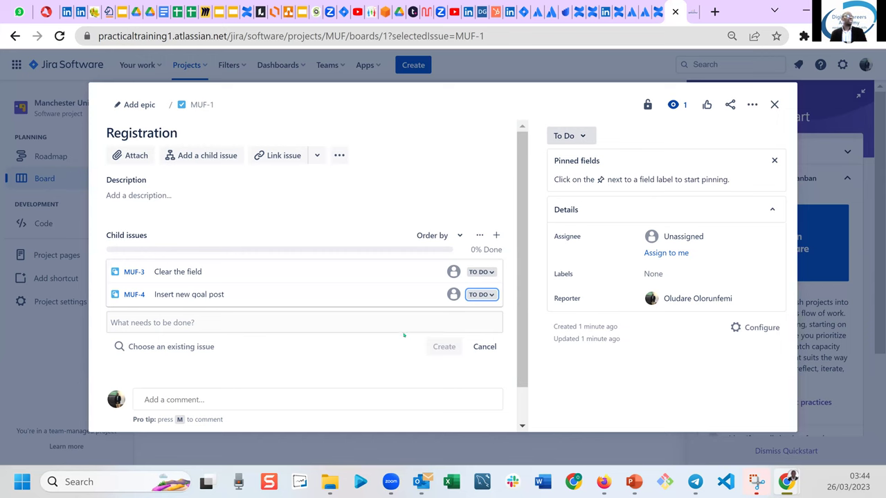
click(774, 104)
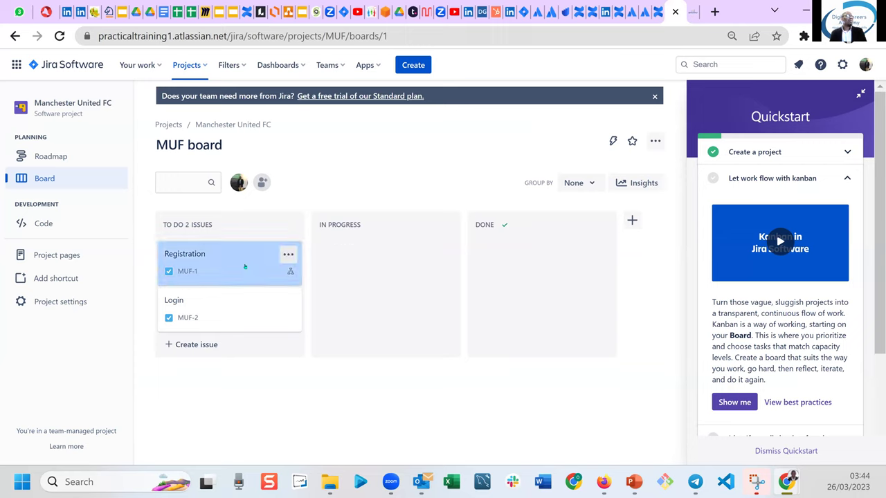
Move the Registration card from TO DO to IN PROGRESS and return to the Confluence draft.
drag(245, 266, 393, 259)
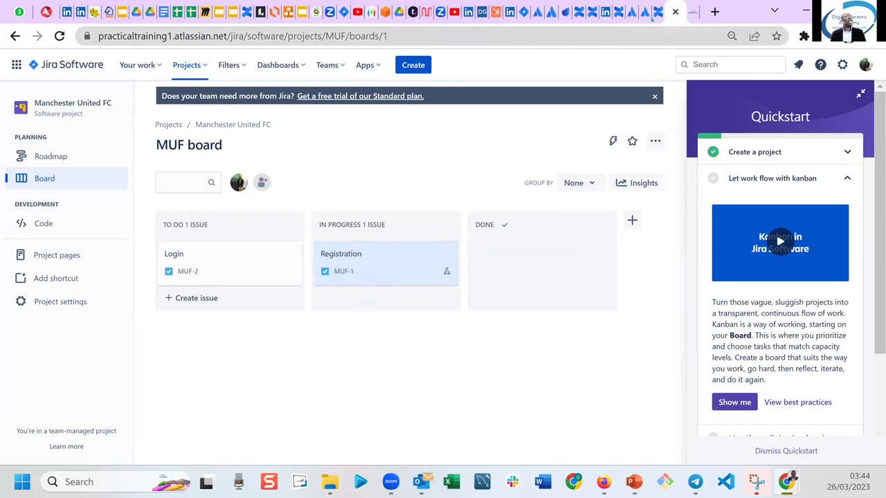
click(657, 12)
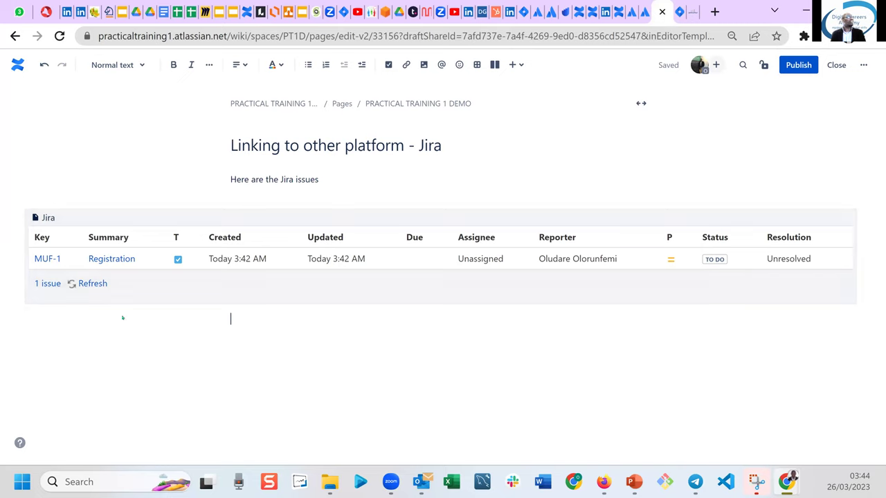
Refresh the embedded Jira issue table and publish 'Linking to other platform - Jira'.
click(90, 284)
key(Up)
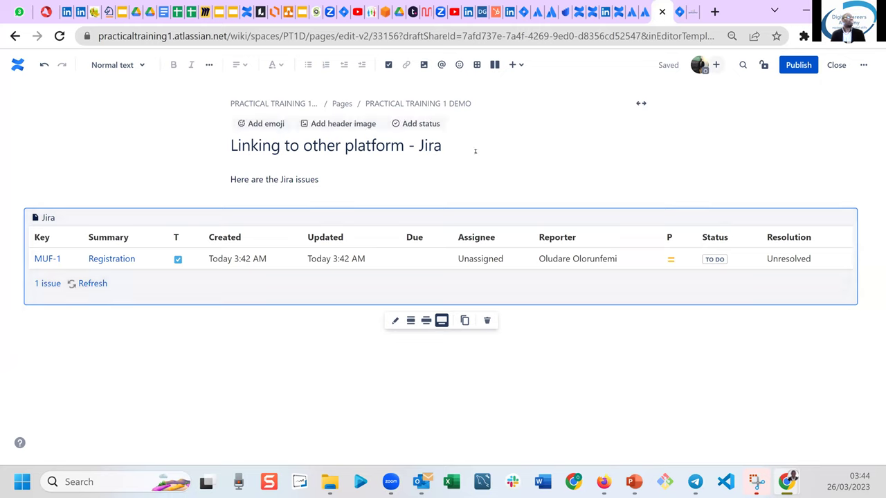
click(793, 66)
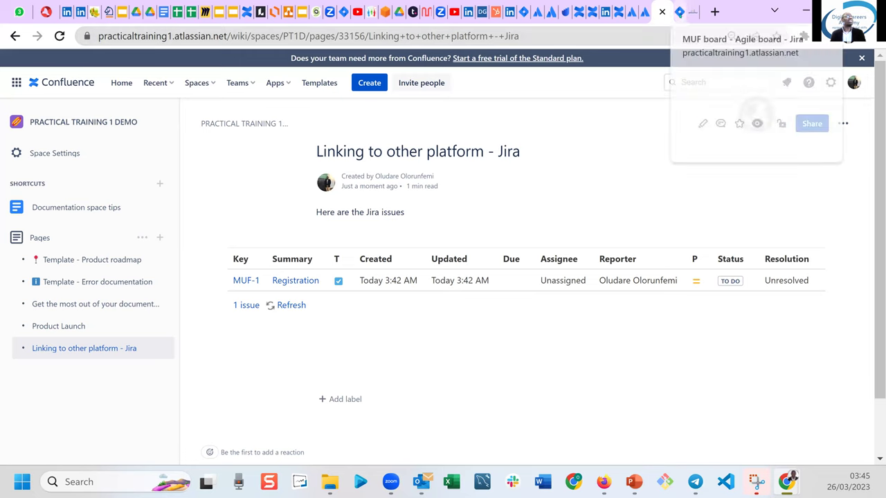
click(679, 12)
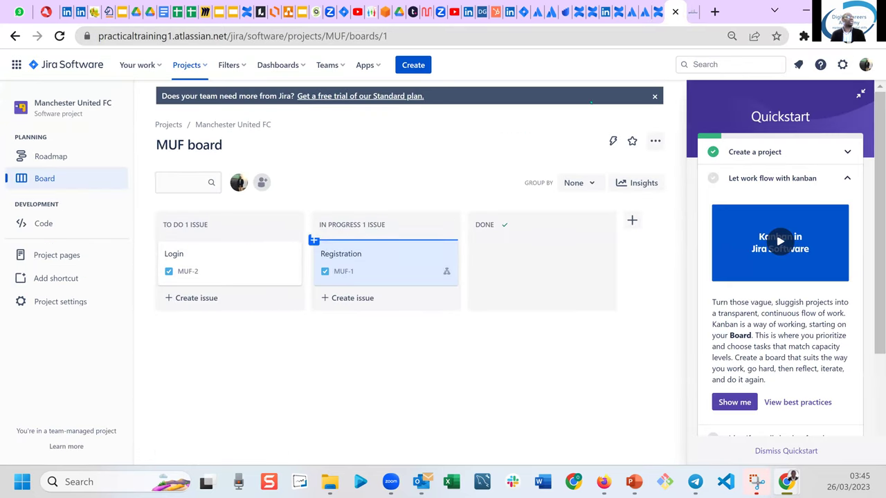
Refresh the Jira table on the published page so MUF-1 shows IN PROGRESS.
key(ctrl+shift+Tab)
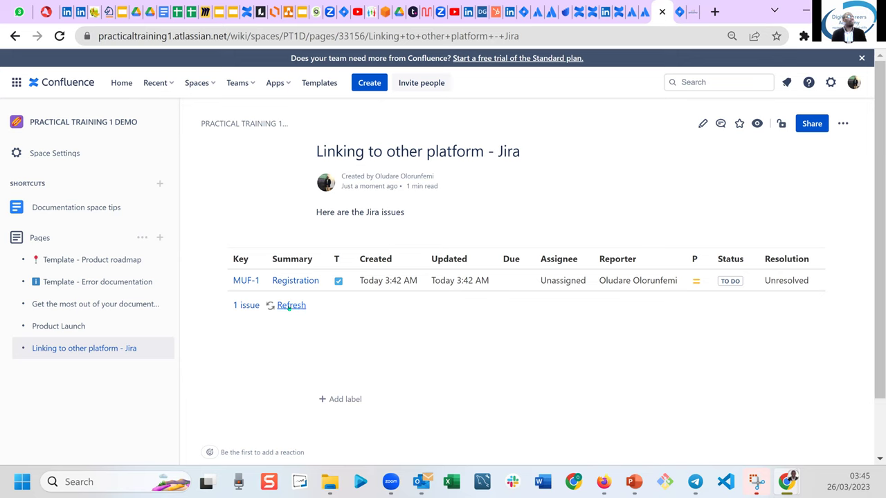
click(289, 307)
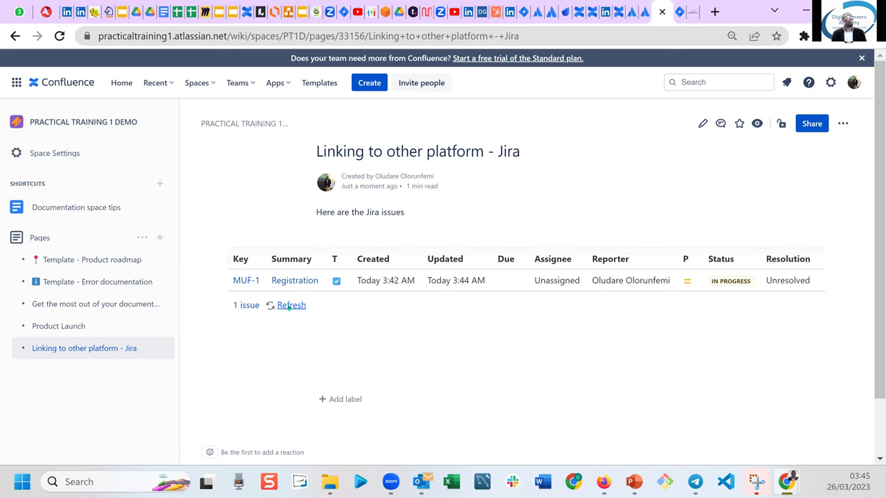
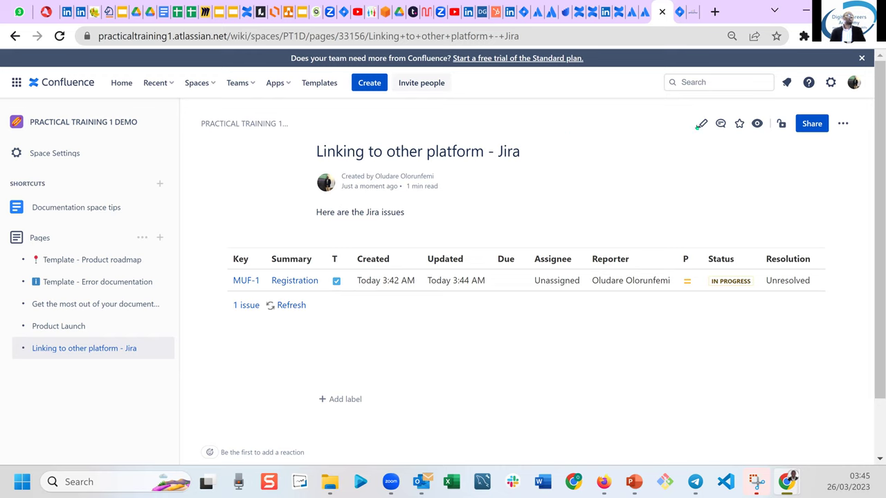
Open the 'Linking to other platform - Jira' page in the editor.
click(699, 125)
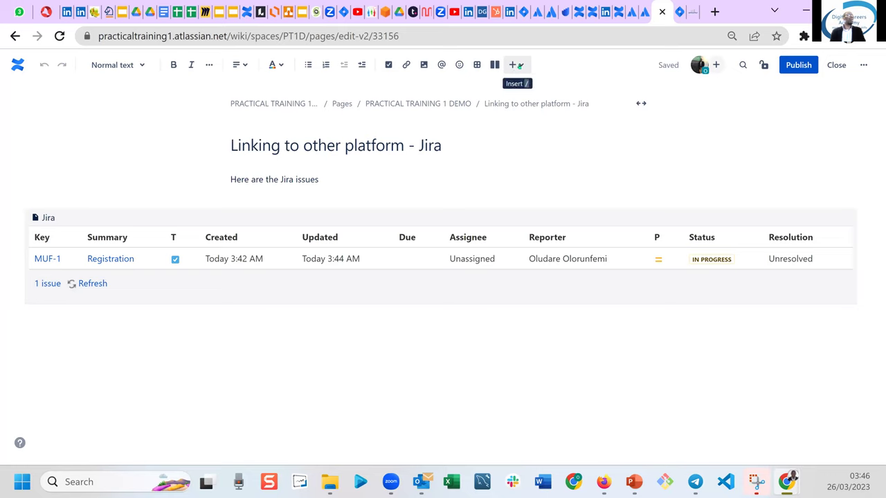
Search Jira for 'Login' and insert the MUF-2 Login issue table above MUF-1 Registration.
click(517, 65)
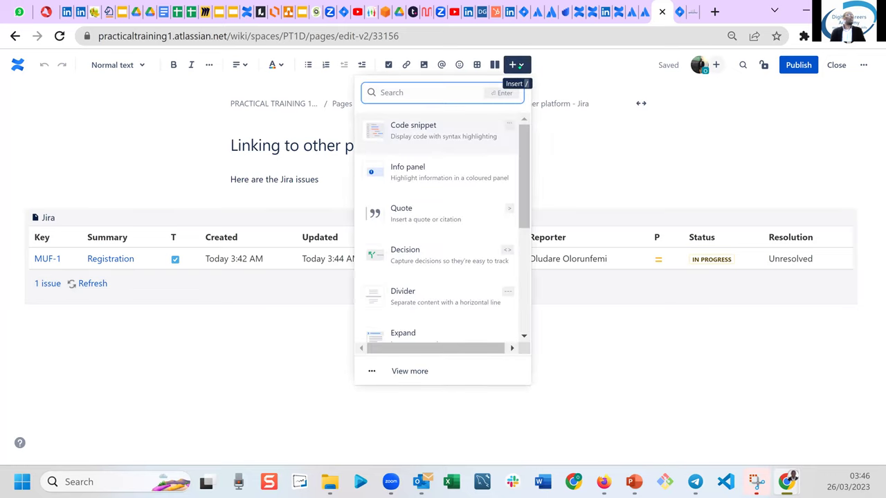
text(jira)
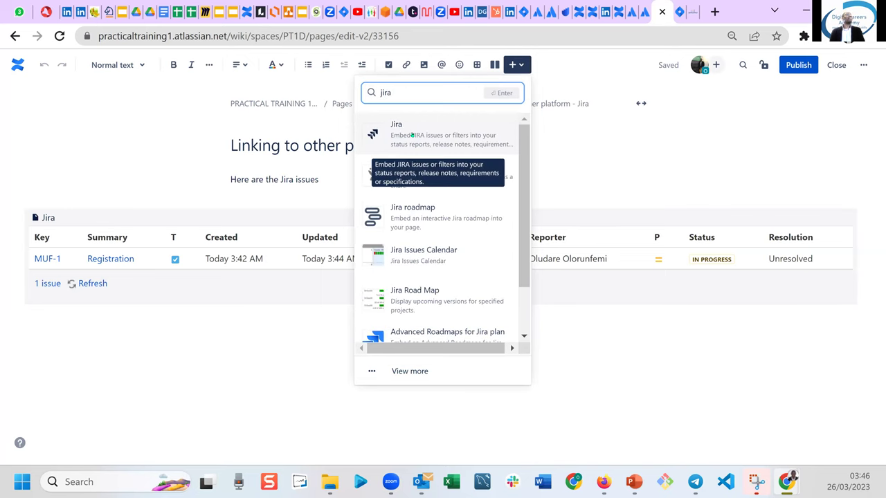
click(413, 137)
click(377, 155)
text(Login)
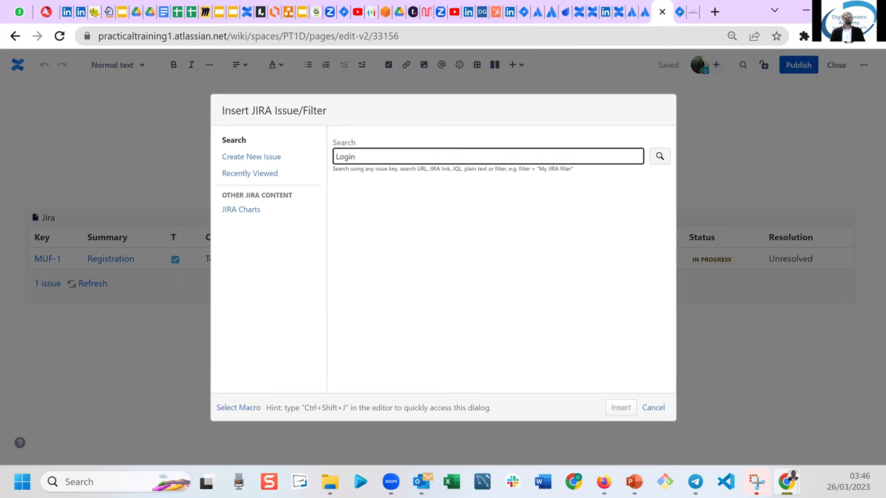
click(681, 11)
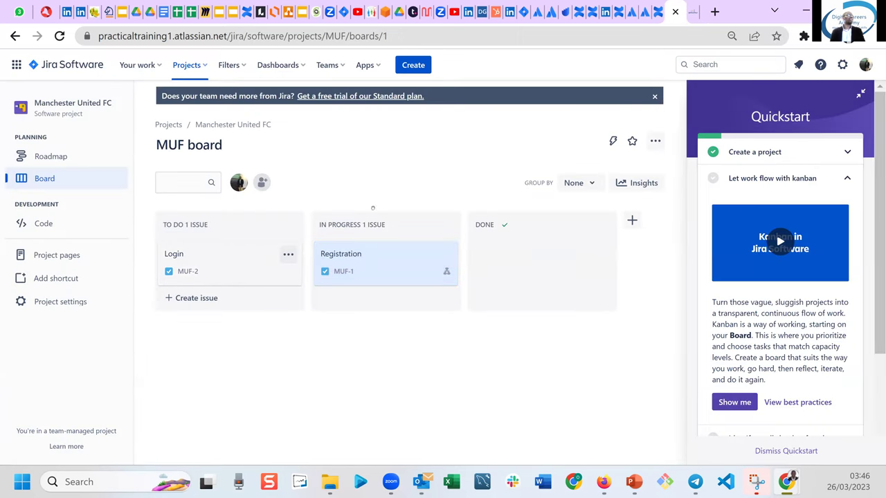
mouse_move(654, 12)
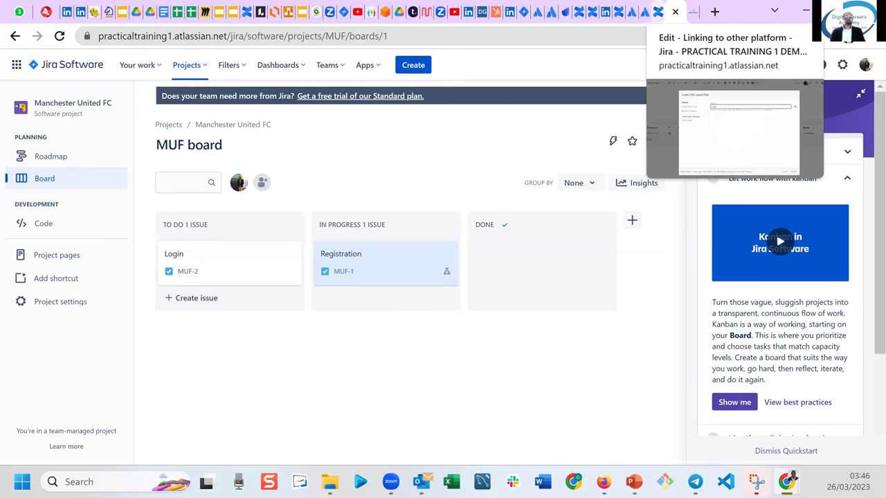
click(654, 11)
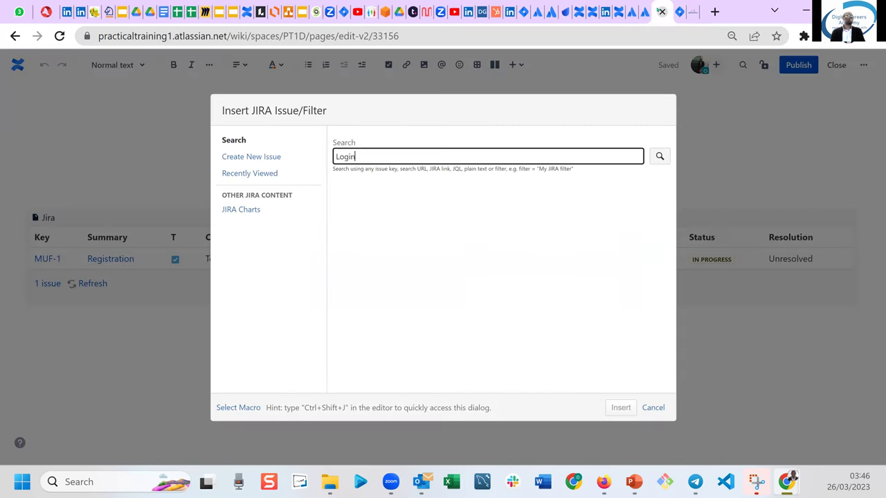
click(660, 156)
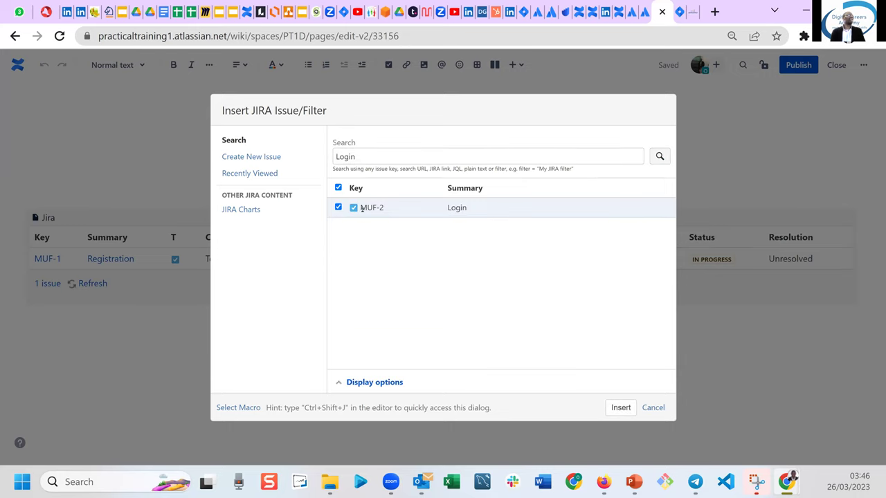
click(620, 408)
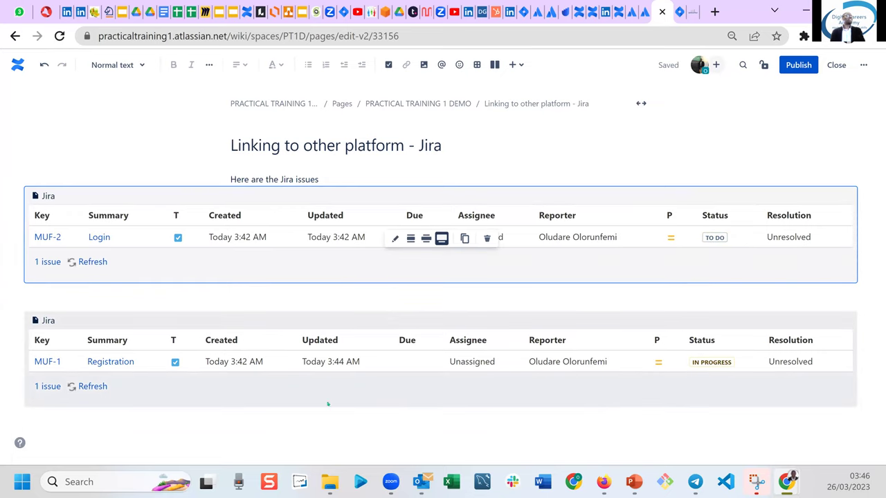
click(326, 417)
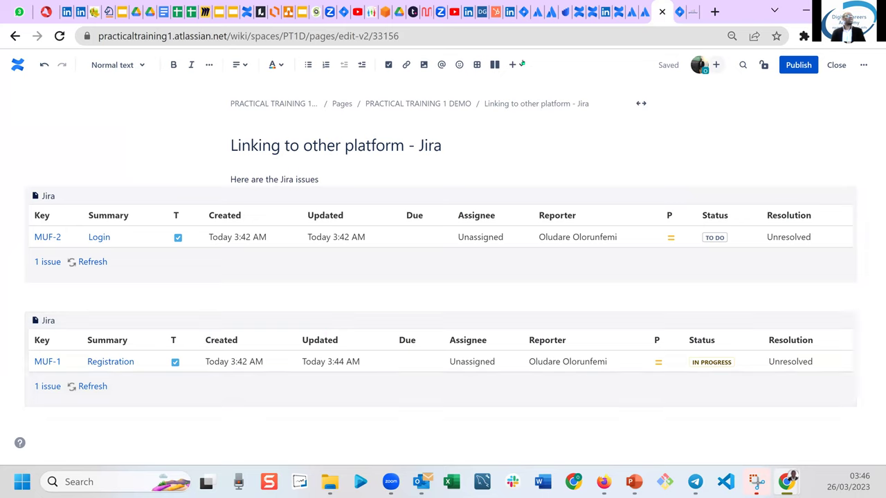
Cancel a second Jira insert dialog and publish the page with both Jira tables.
click(518, 64)
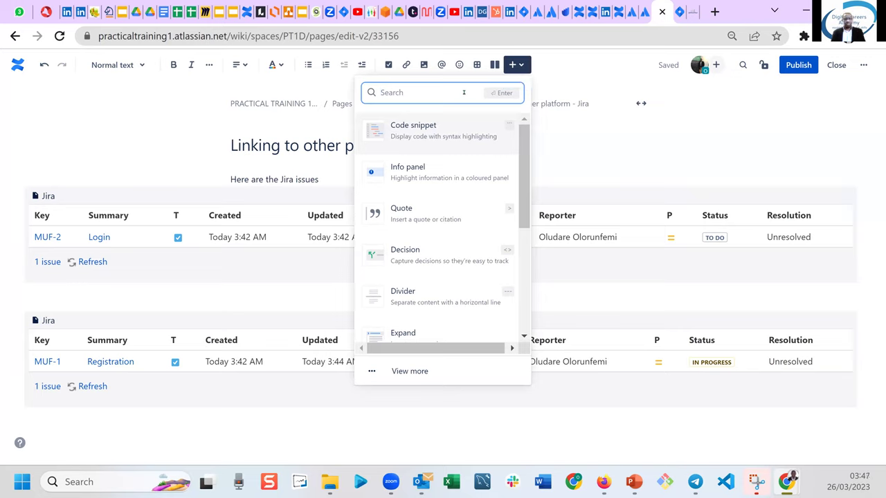
text(jira)
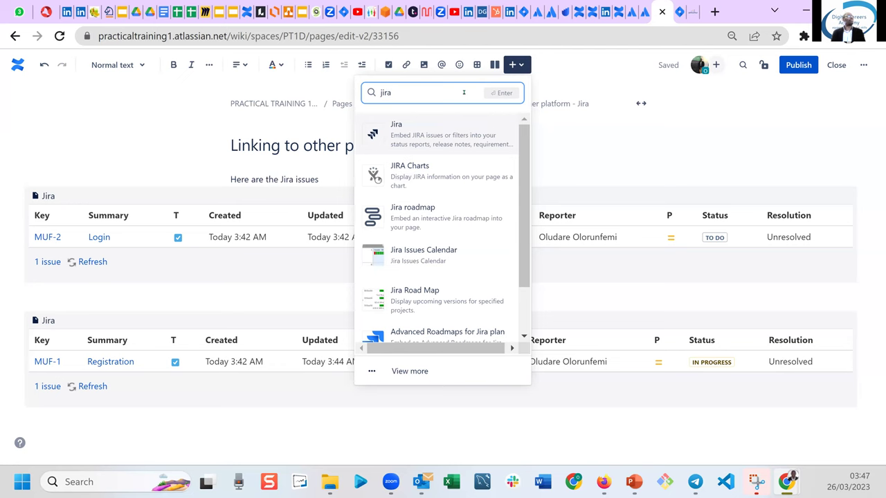
click(428, 126)
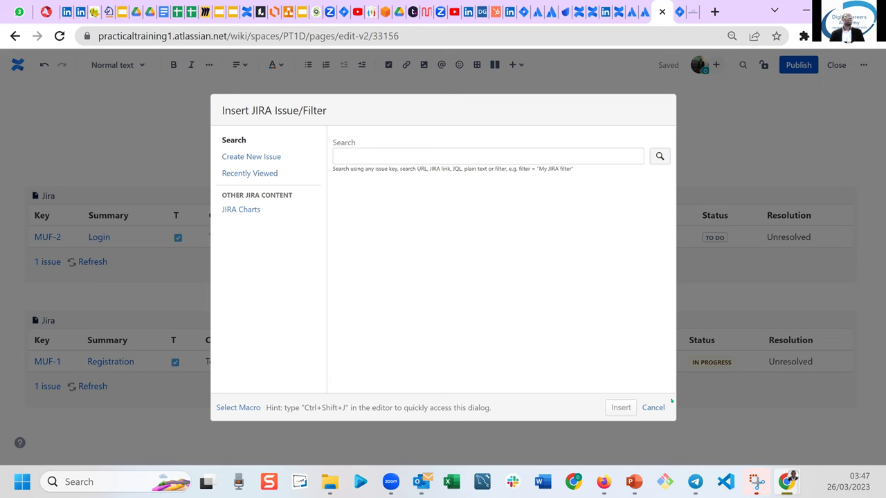
click(654, 408)
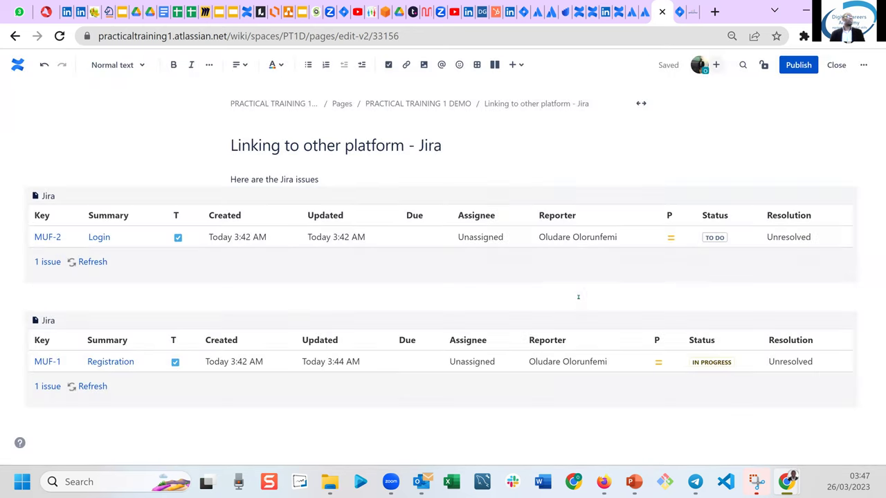
mouse_move(645, 12)
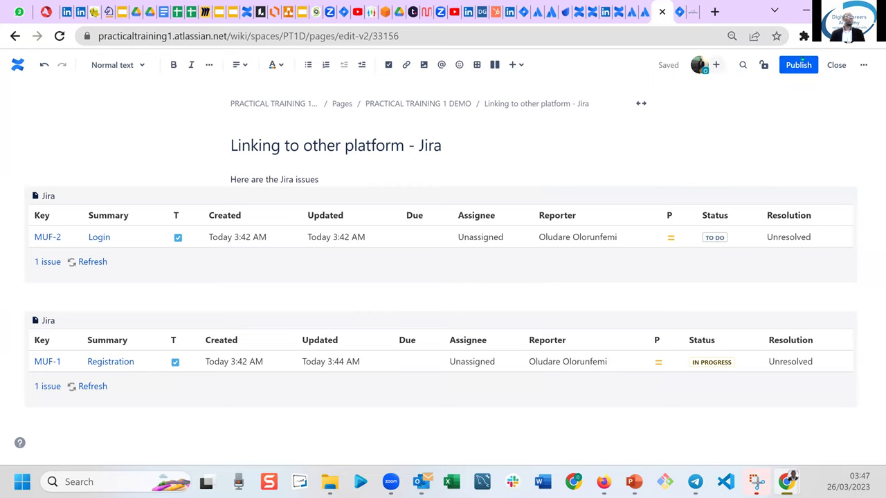
click(801, 60)
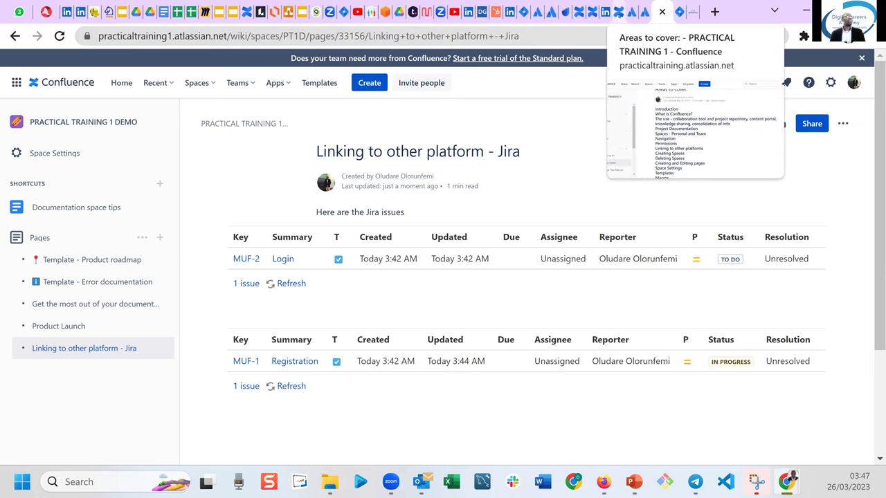
Highlight 'Creating and Editing pages' in Areas to cover, then start a new page under the Jira page.
click(612, 12)
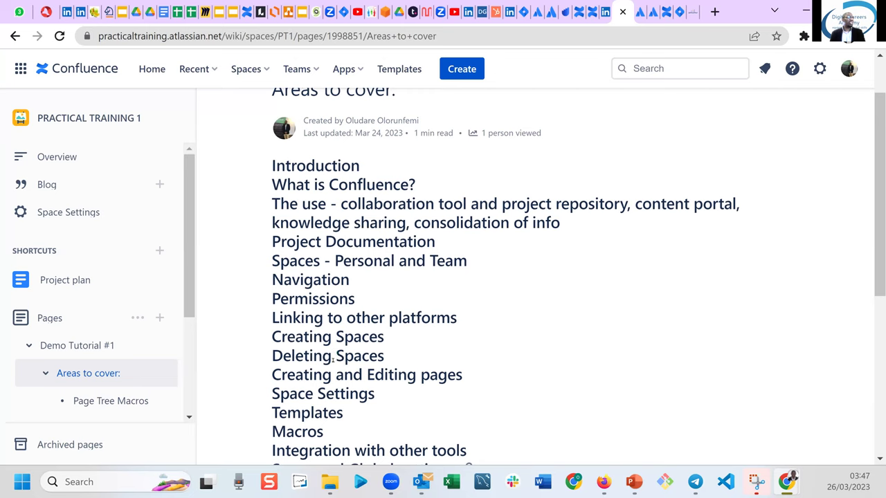
drag(295, 375, 420, 375)
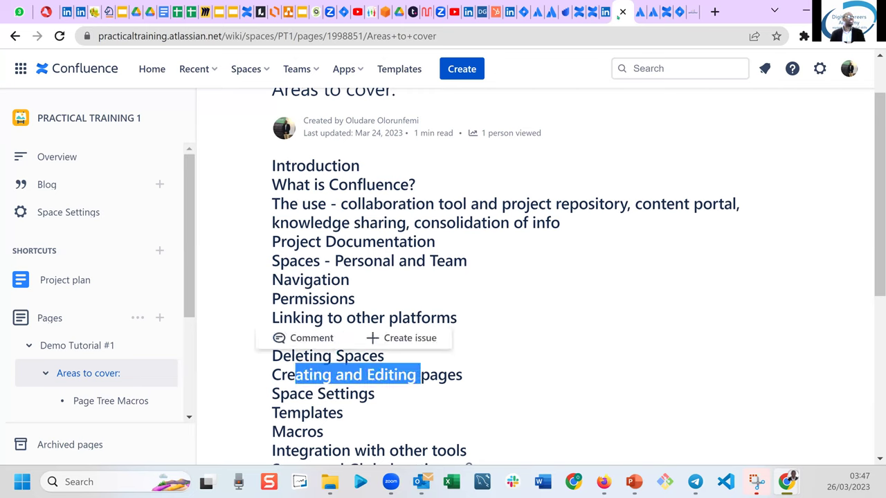
click(653, 11)
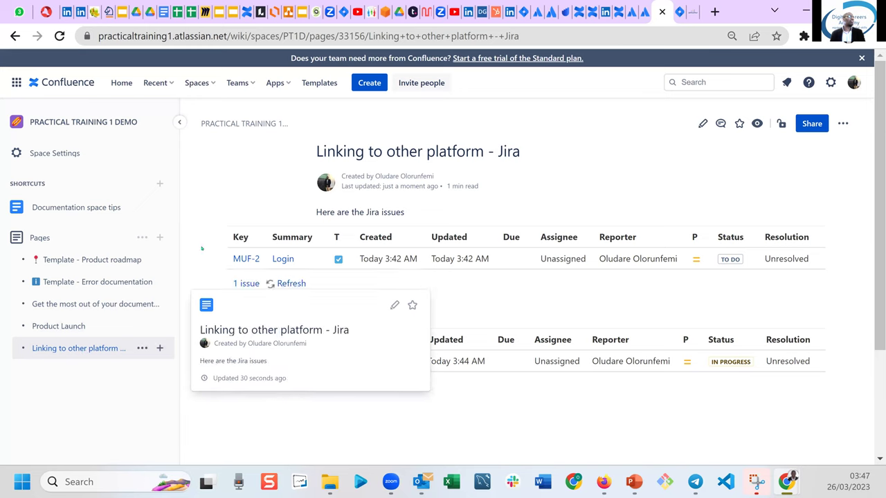
click(369, 83)
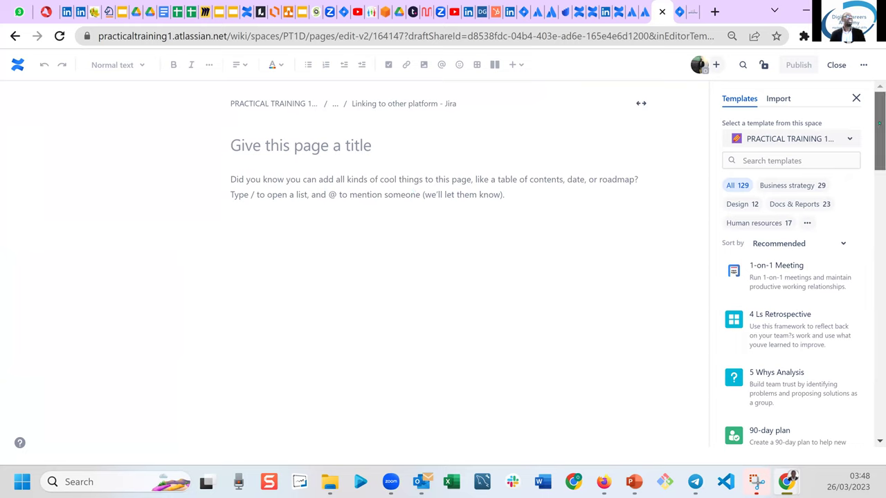
Apply the Capacity Planning template, title the page 'Capacity Planning', and publish it.
scroll(880, 149, down, 1)
scroll(879, 148, down, 3)
drag(880, 153, 879, 213)
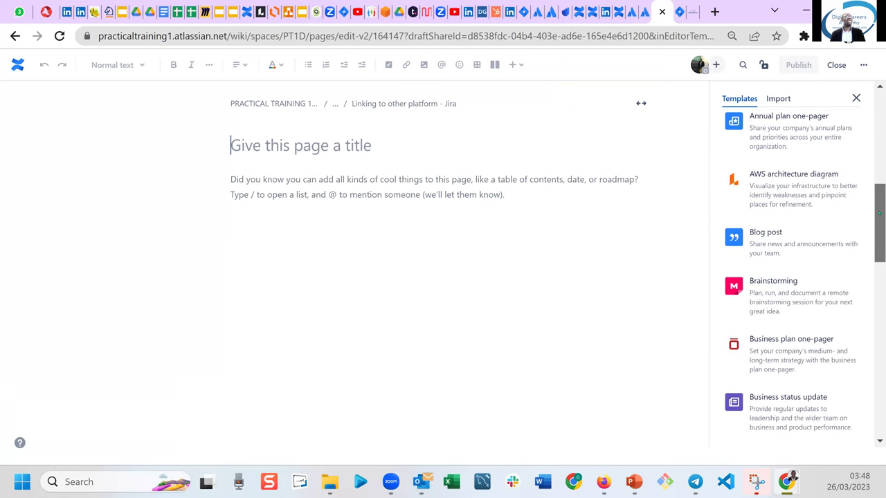
scroll(767, 286, down, 4)
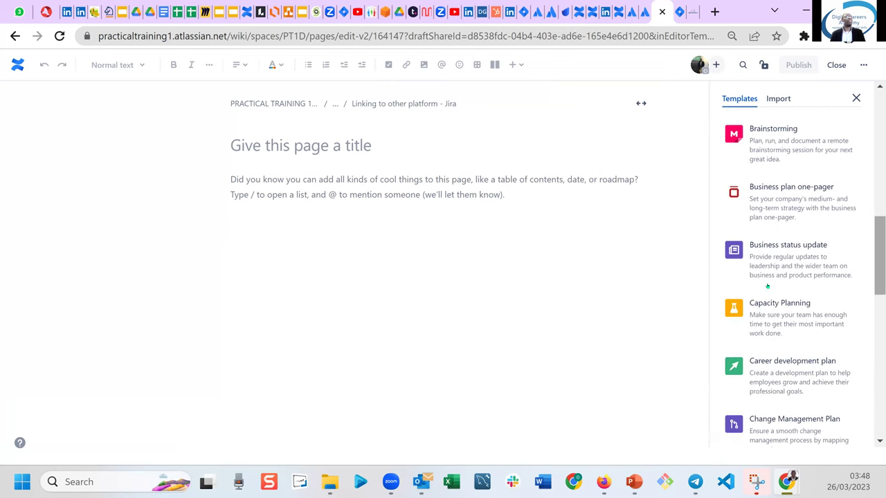
mouse_move(802, 307)
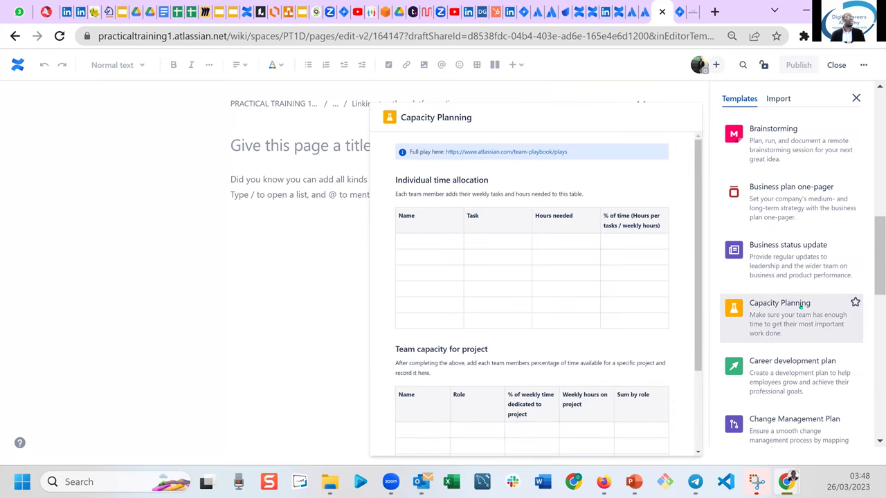
click(801, 309)
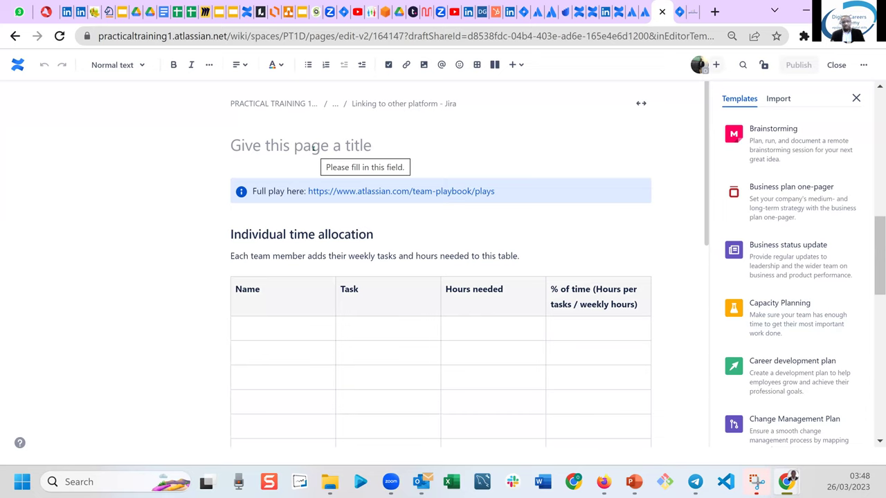
click(278, 146)
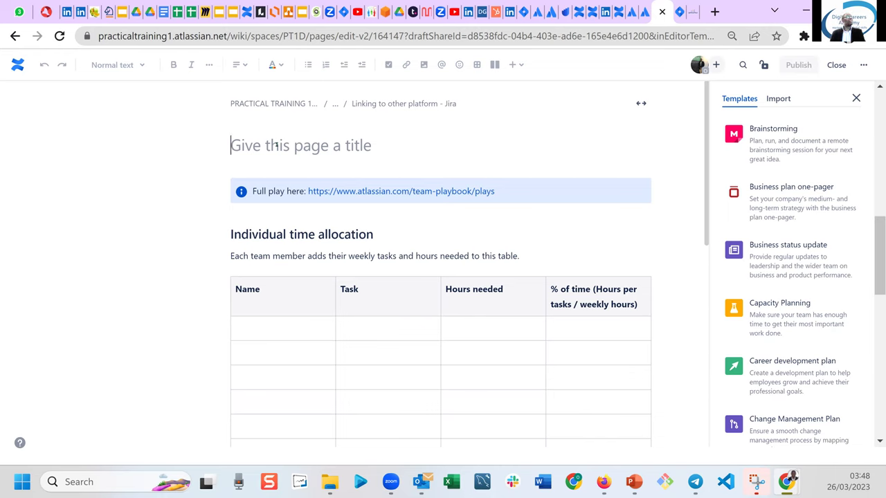
text(Capaci)
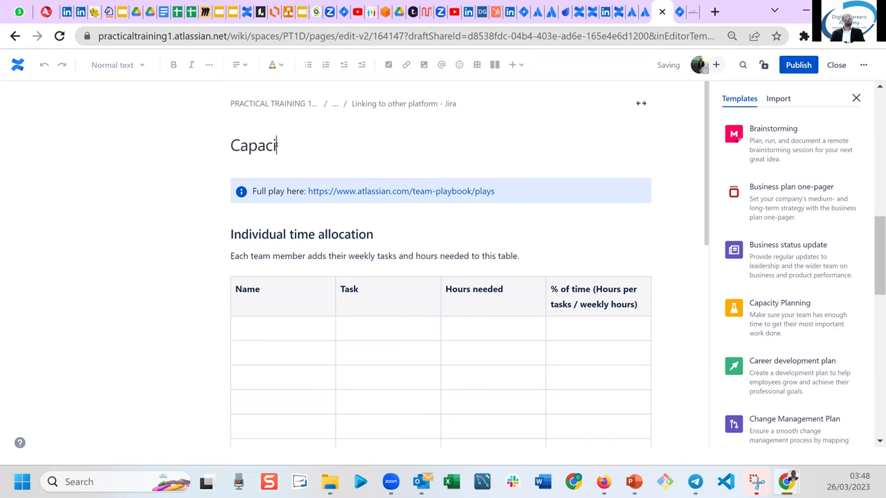
text(ty Planning)
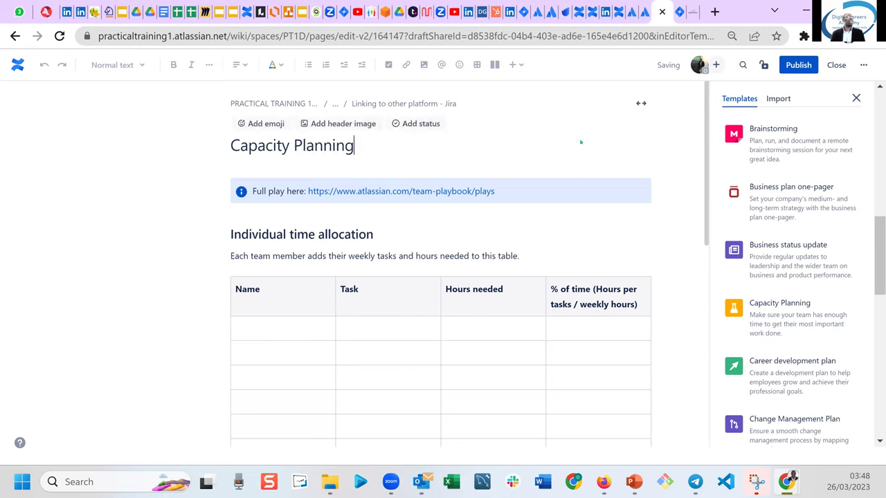
click(798, 64)
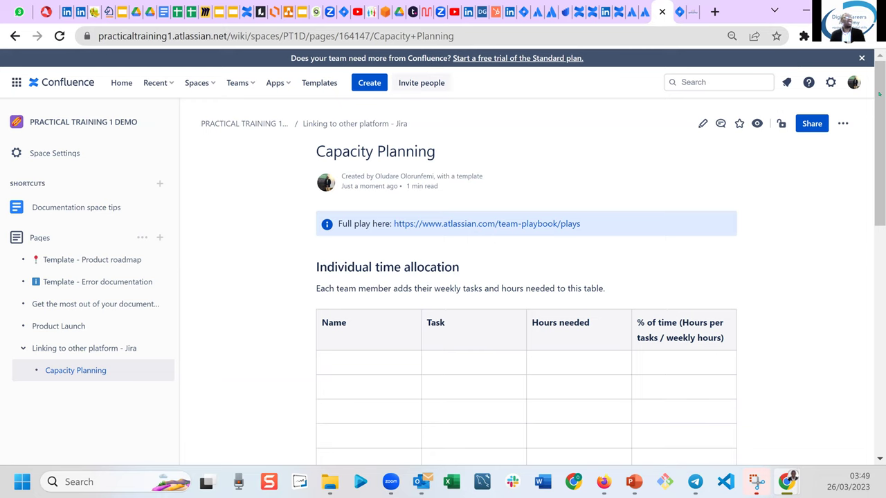
Scroll through the Capacity Planning page, then show the Areas to cover page with no text selected.
scroll(526, 276, down, 2)
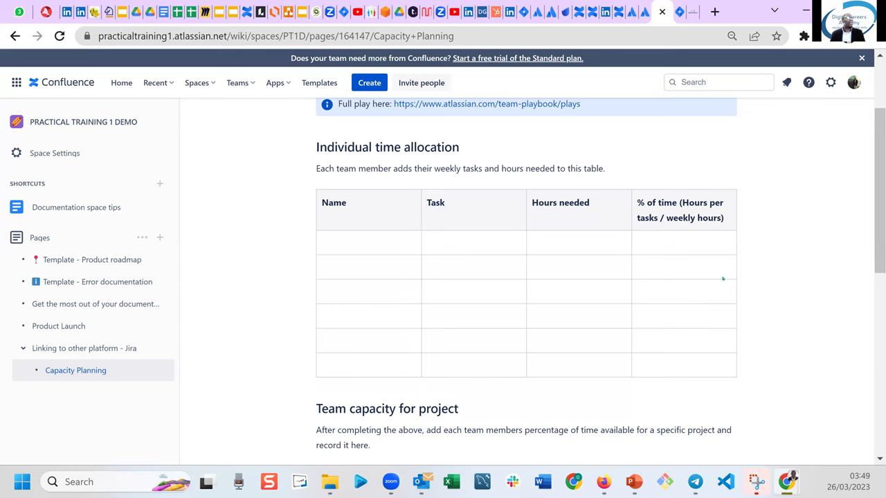
scroll(875, 211, down, 2)
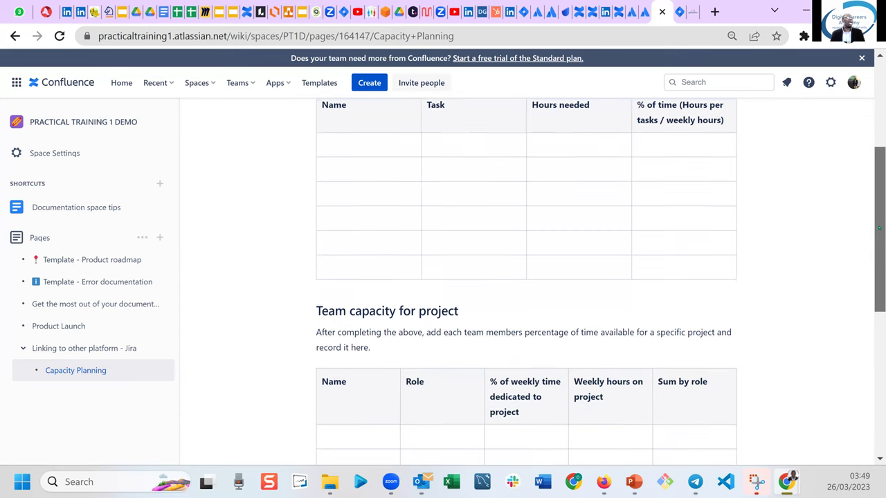
scroll(875, 217, up, 1)
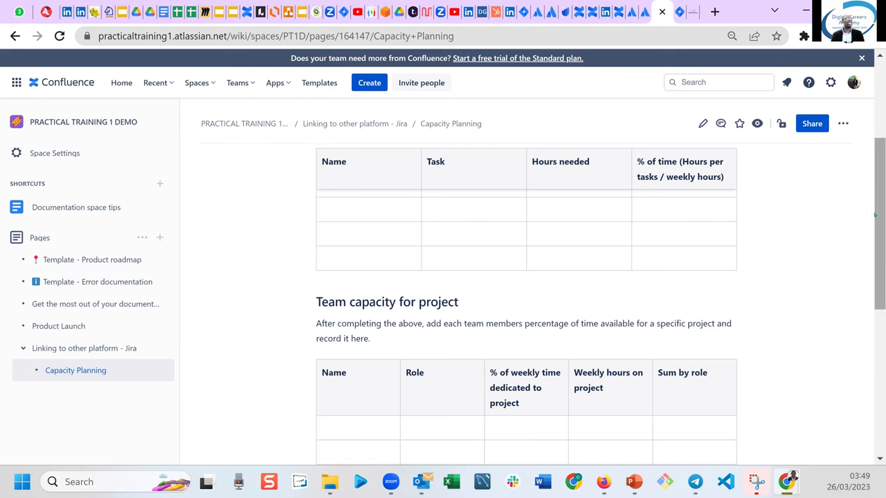
drag(879, 222, 879, 240)
scroll(552, 190, up, 7)
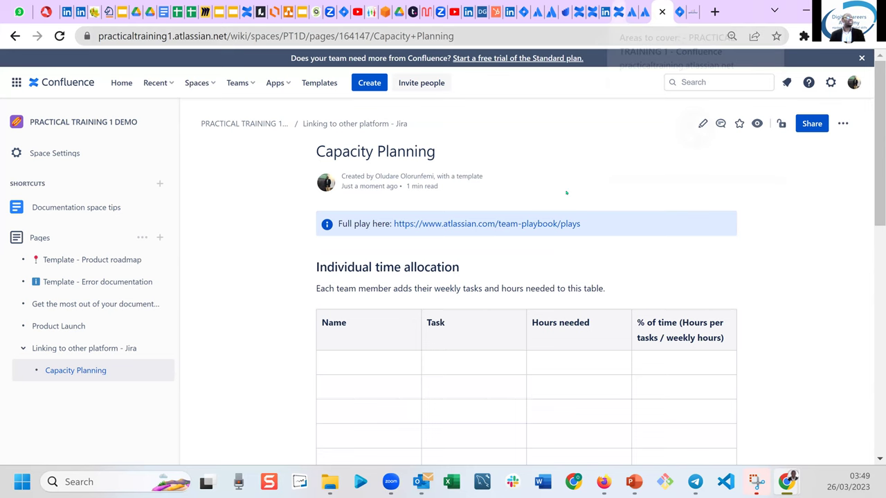
click(618, 12)
click(550, 365)
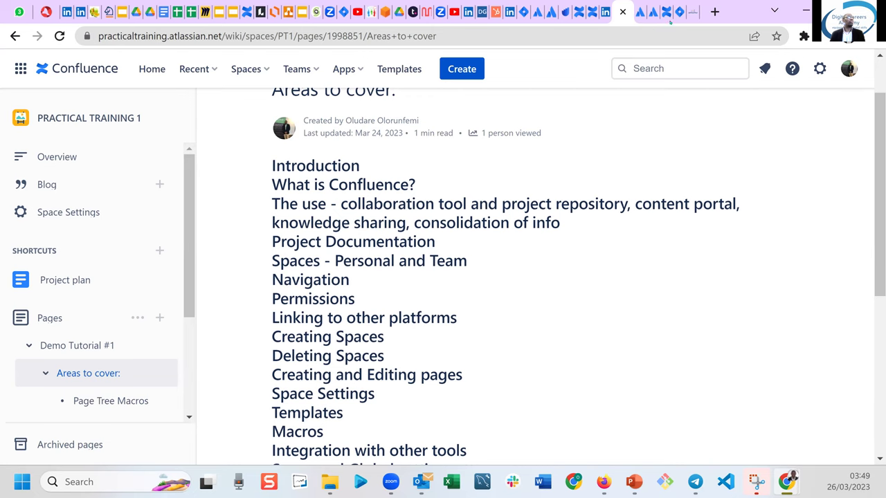
Go back to the Capacity Planning page and reload it.
click(665, 12)
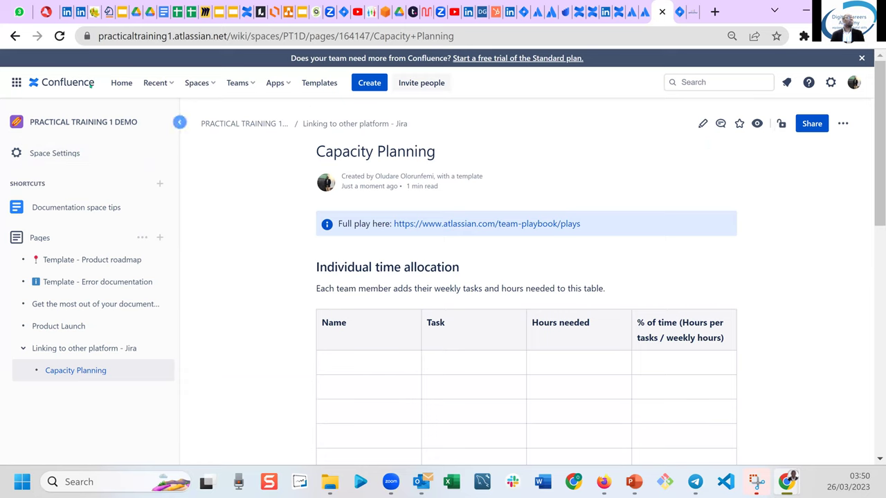
click(60, 36)
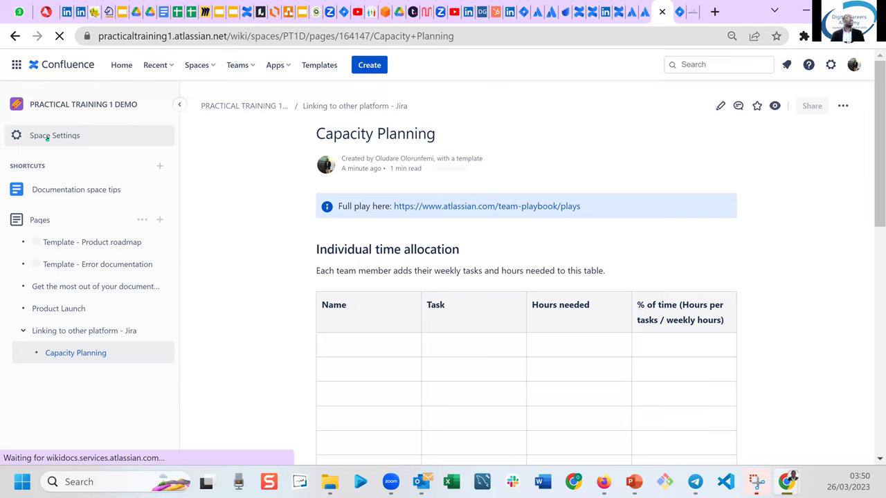
Show Space details for PRACTICAL TRAINING 1 DEMO from Space Settings.
click(47, 137)
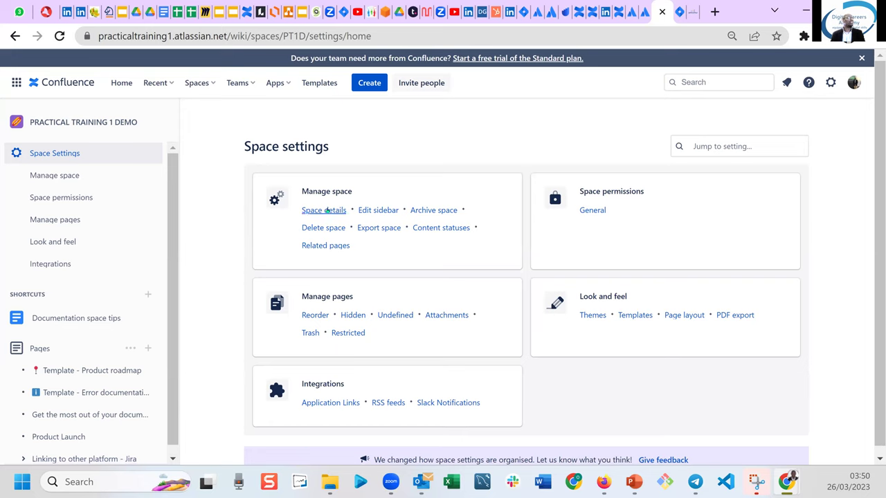
click(327, 210)
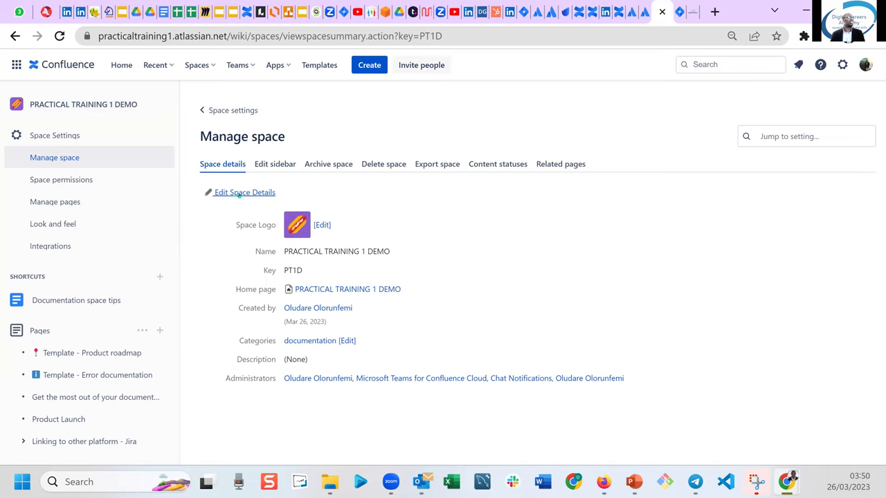
Change the space name to 'PRACTICAL TRAINING DEMO 1' and save the details.
click(238, 194)
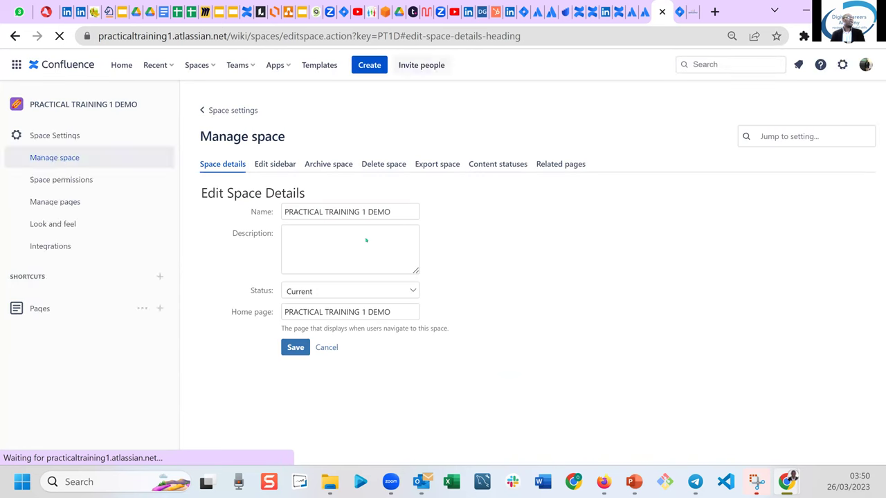
click(396, 212)
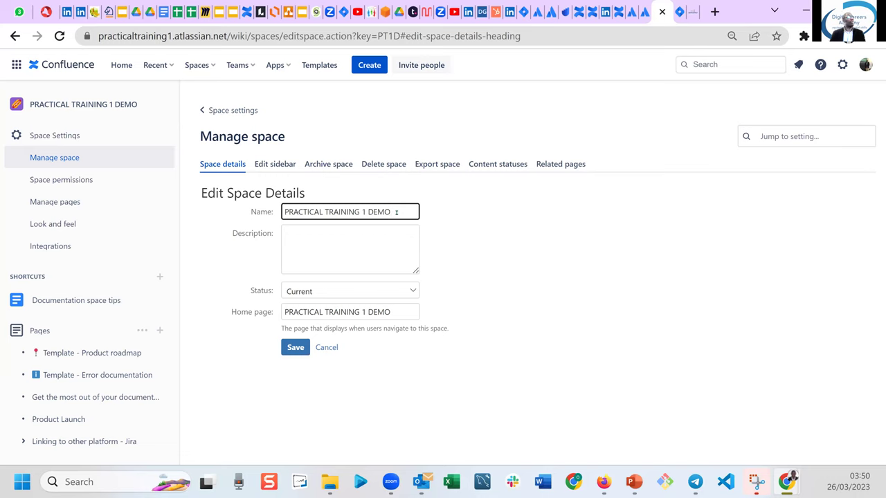
key(BackSpace)
key(BackSpace)
key(BackSpace)
key(BackSpace)
key(BackSpace)
key(BackSpace)
text(Dem)
key(BackSpace)
key(BackSpace)
text(EMO 1)
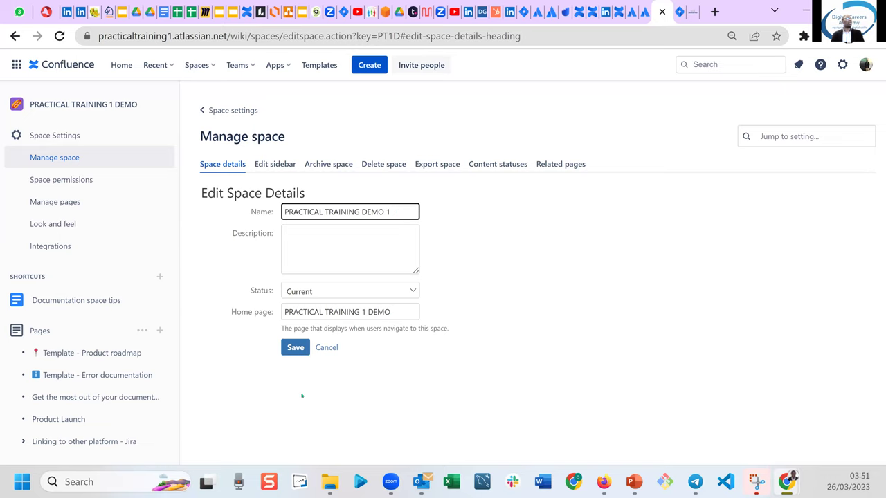
click(294, 348)
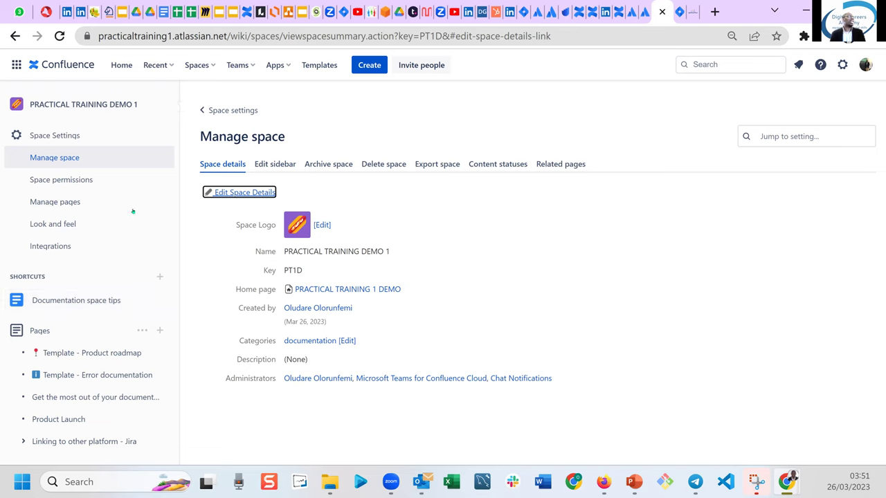
Turn on Blog and Overview in the space sidebar, then return to the Areas to cover page.
click(284, 164)
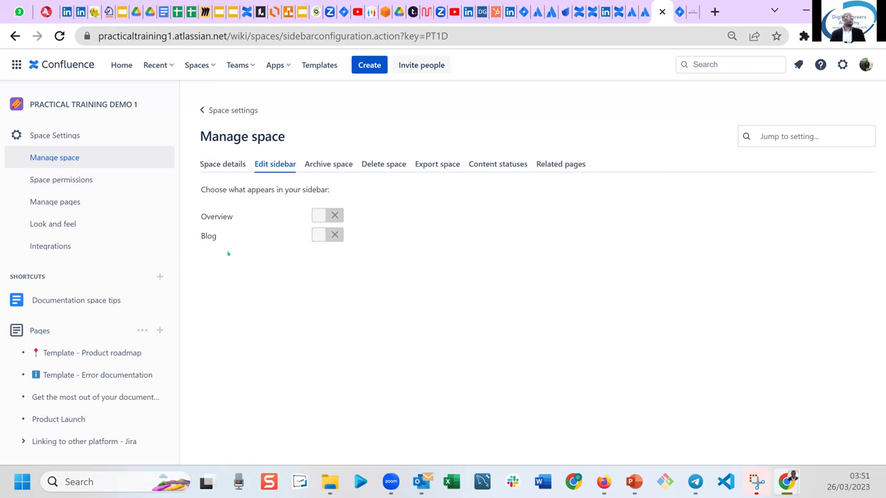
click(323, 234)
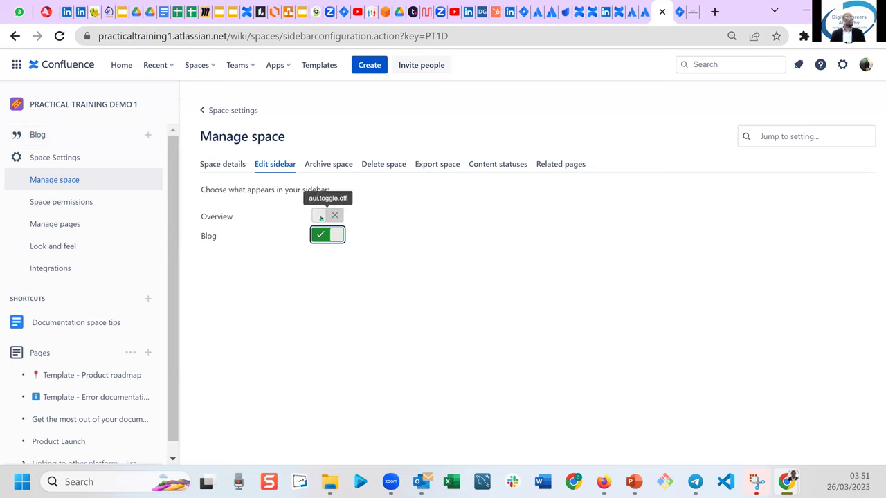
click(320, 216)
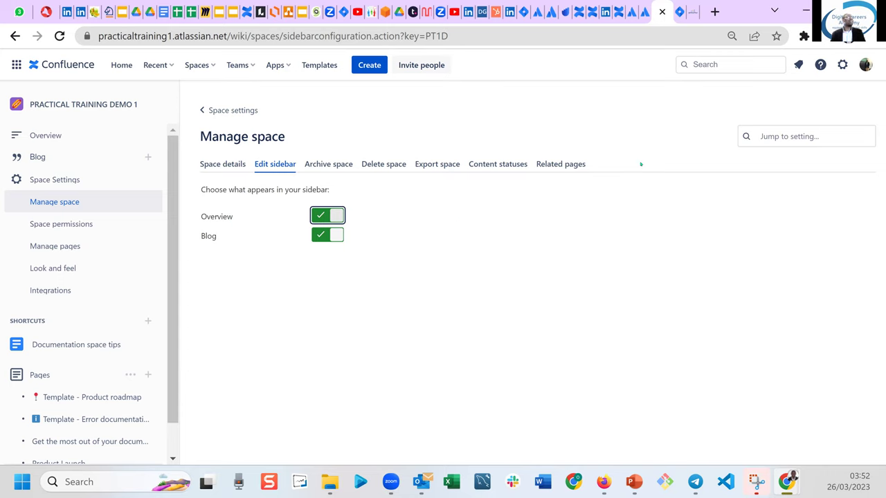
click(512, 344)
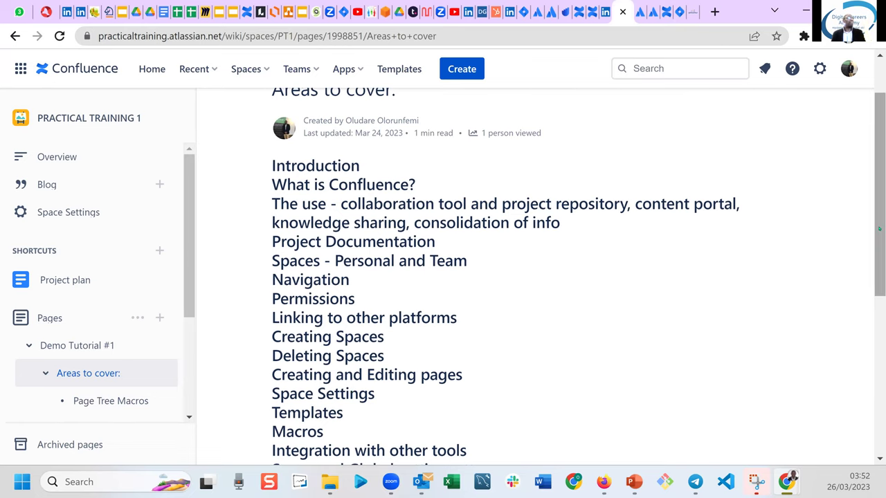
Switch from the Jira board to Confluence and open the starred PRACTICAL TRAINING DEMO 1 space.
drag(878, 229, 879, 268)
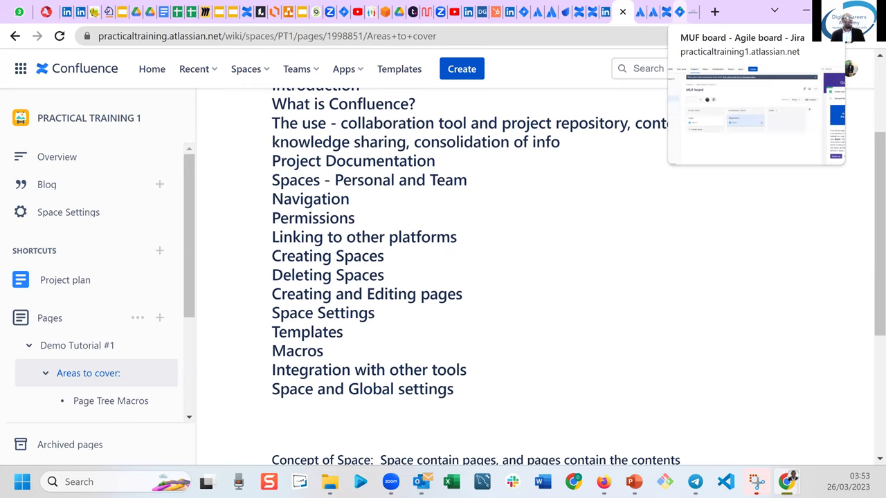
click(661, 12)
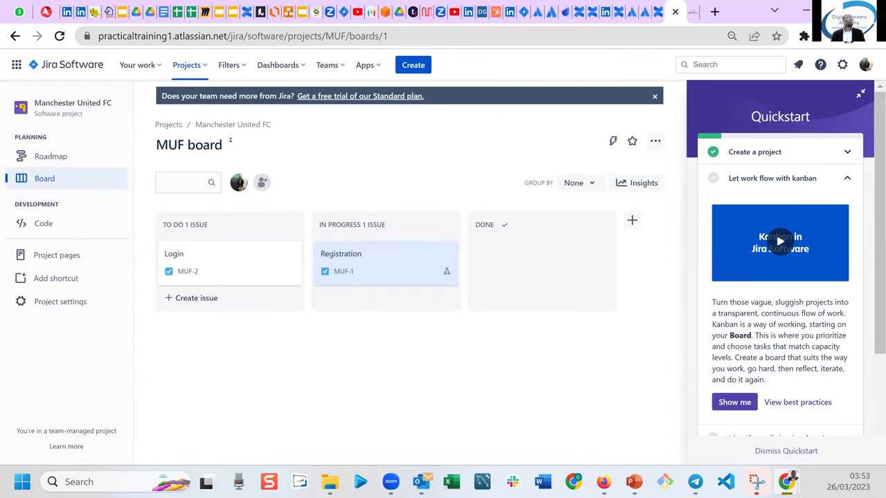
click(15, 64)
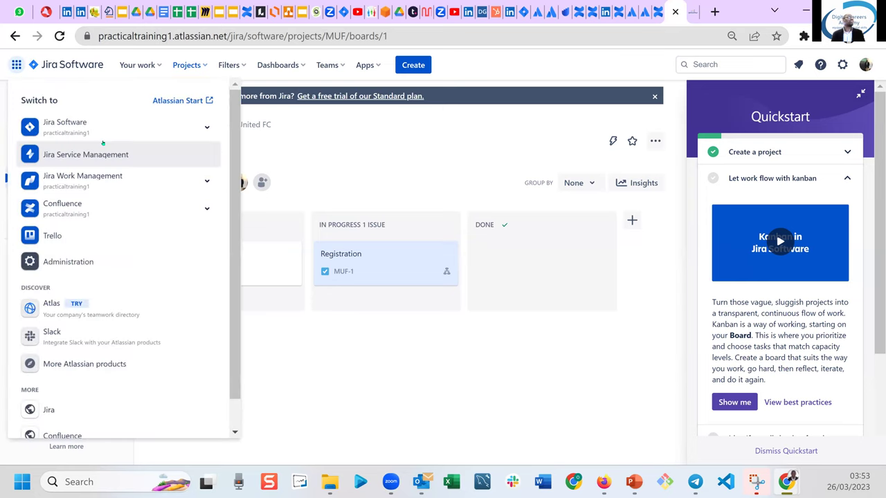
click(76, 208)
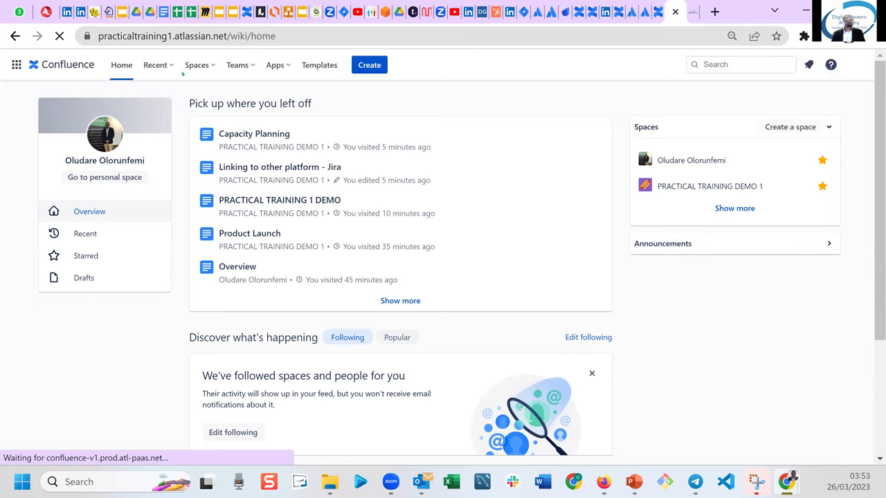
click(199, 65)
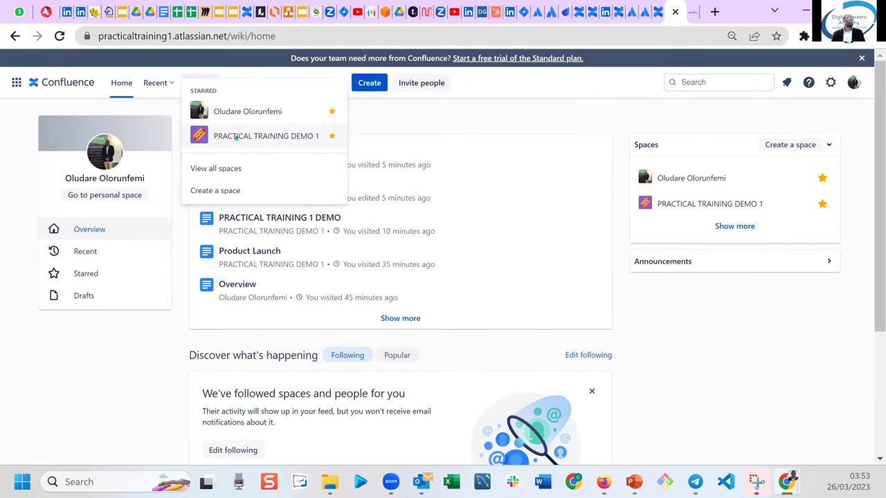
click(236, 137)
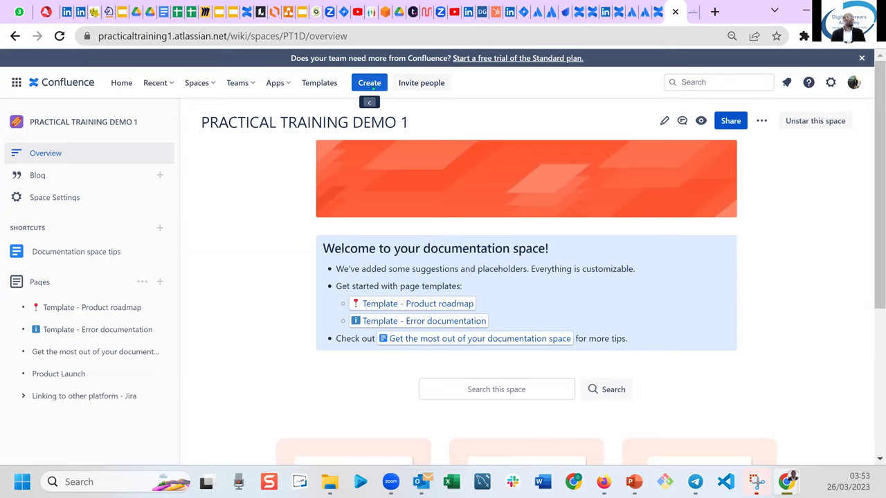
Create a new page in the space titled 'Macros'.
click(371, 86)
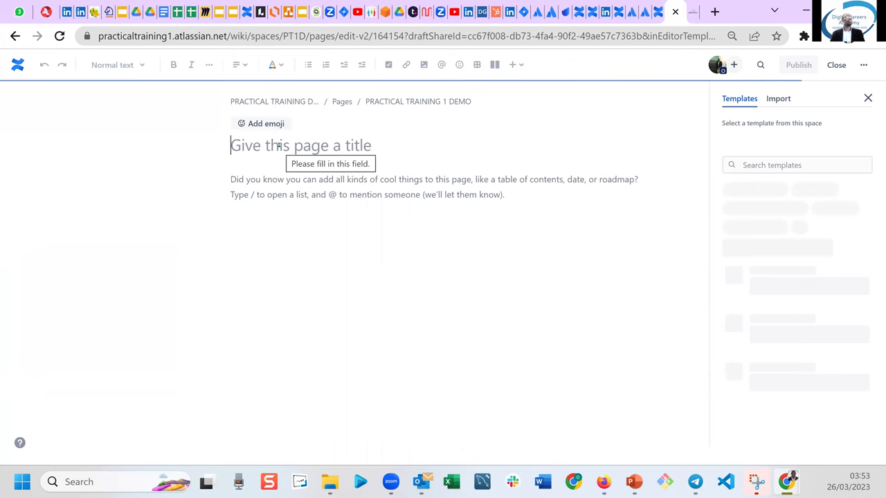
text(m)
key(BackSpace)
text(M)
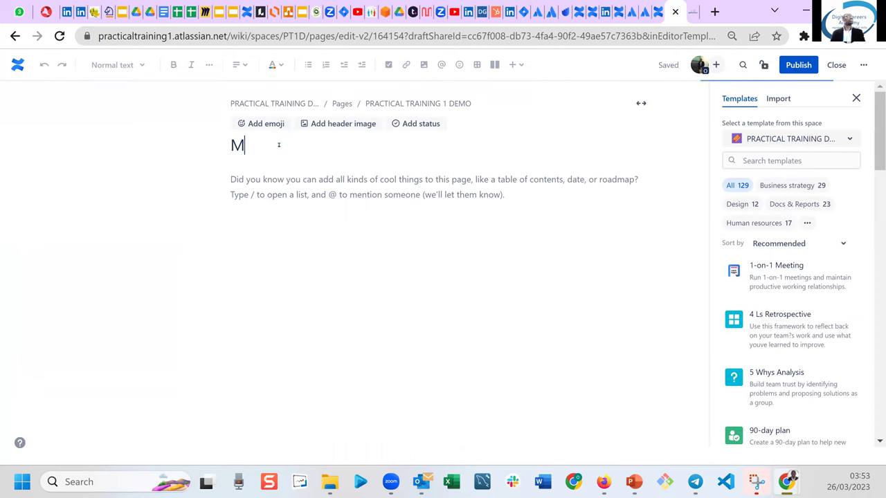
text(acros)
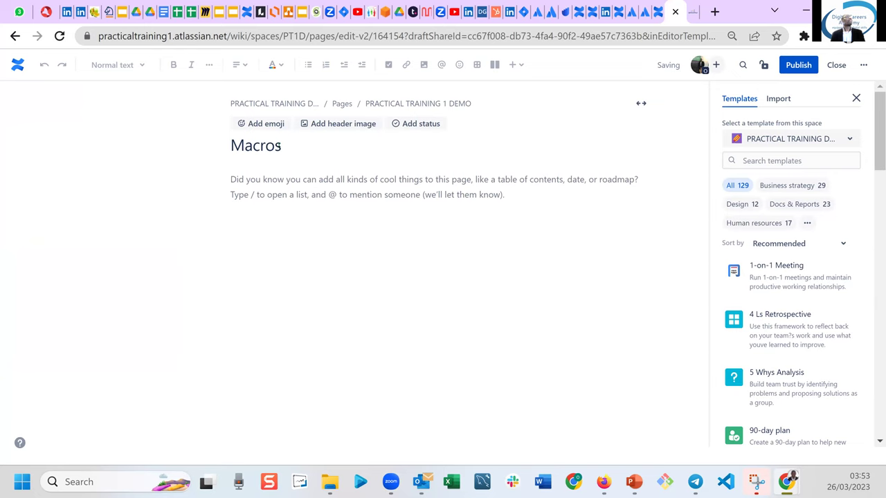
Insert a date element set to 27 Mar 2023 in the page body.
click(291, 179)
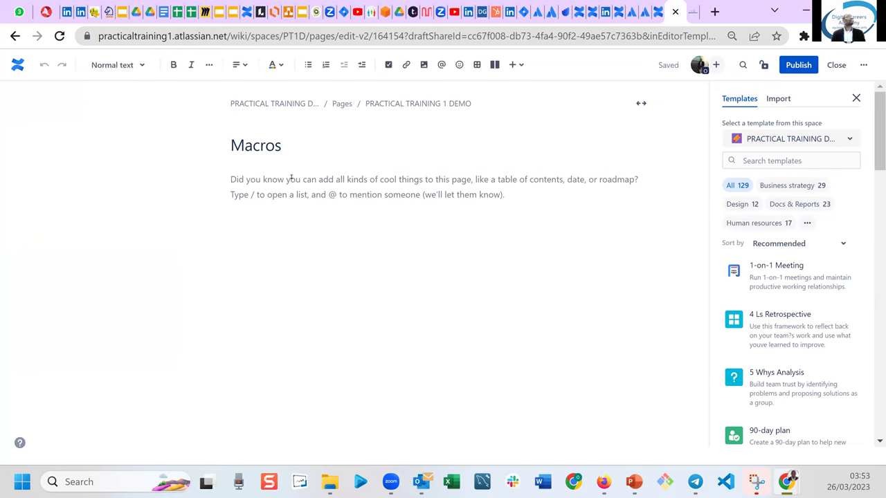
click(515, 65)
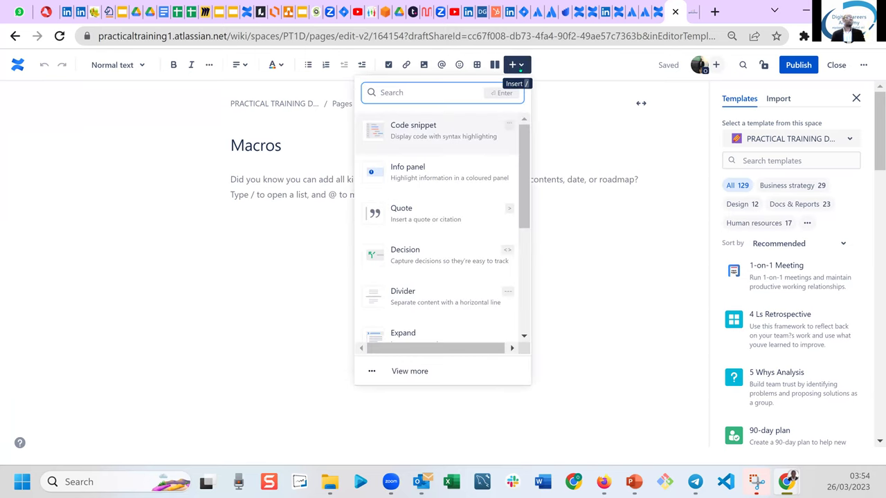
drag(522, 157, 514, 229)
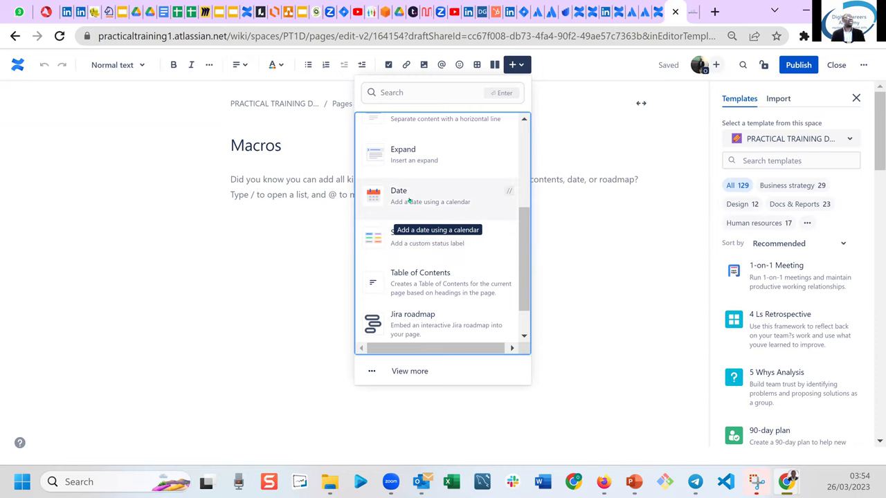
click(409, 200)
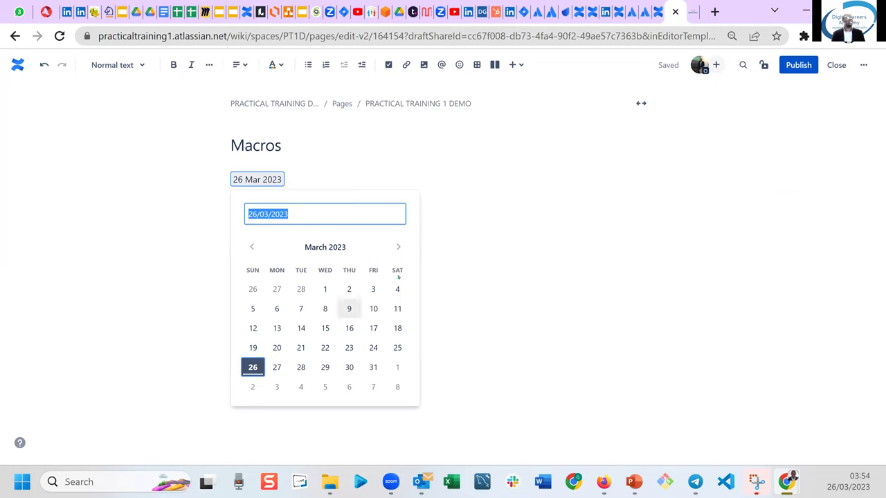
click(493, 323)
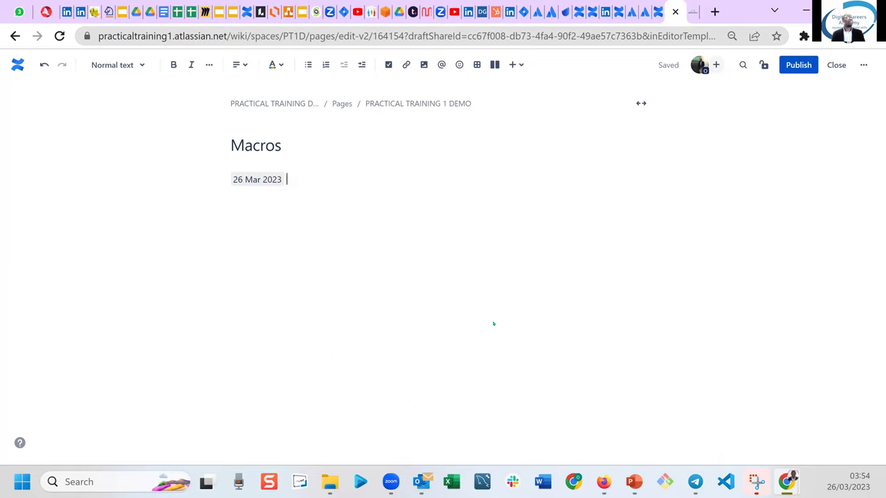
click(264, 180)
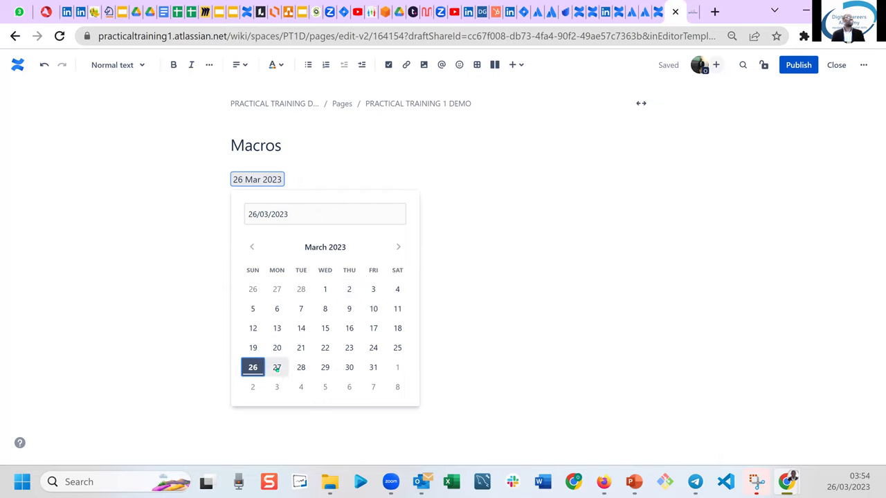
click(277, 367)
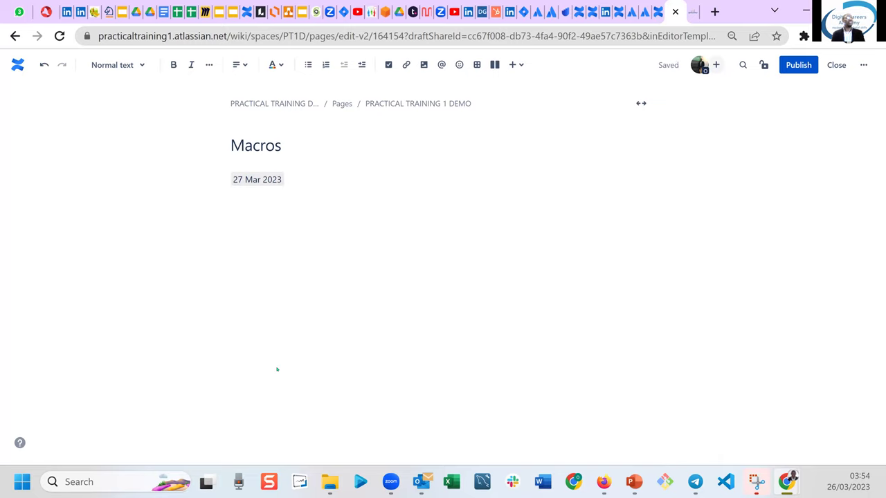
key(Return)
key(Return)
click(513, 65)
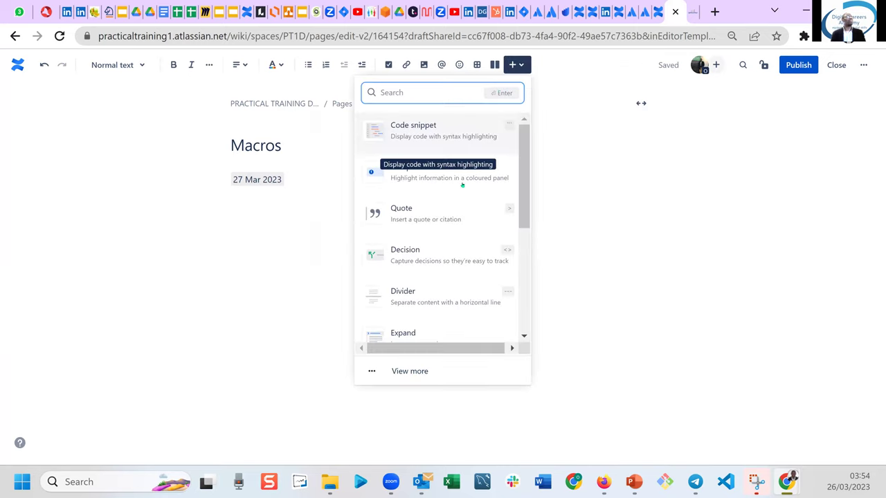
Insert a blue status label reading 'TO-DO' below the date.
click(528, 237)
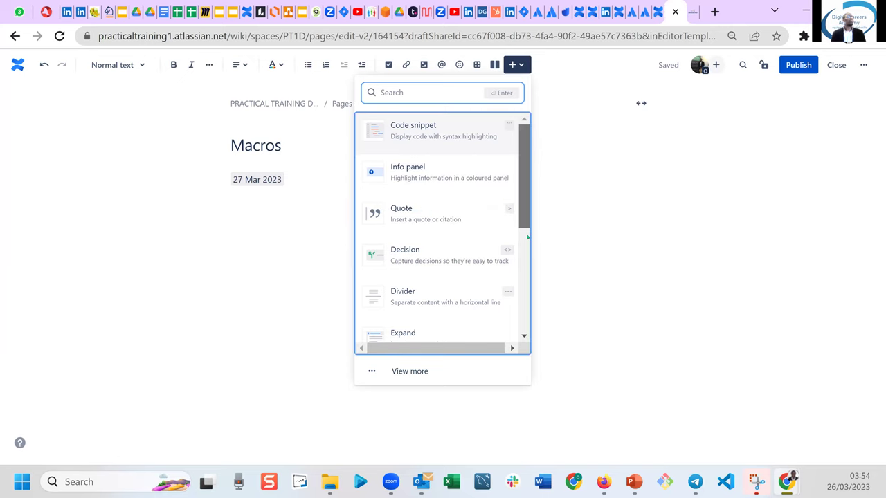
scroll(528, 237, down, 4)
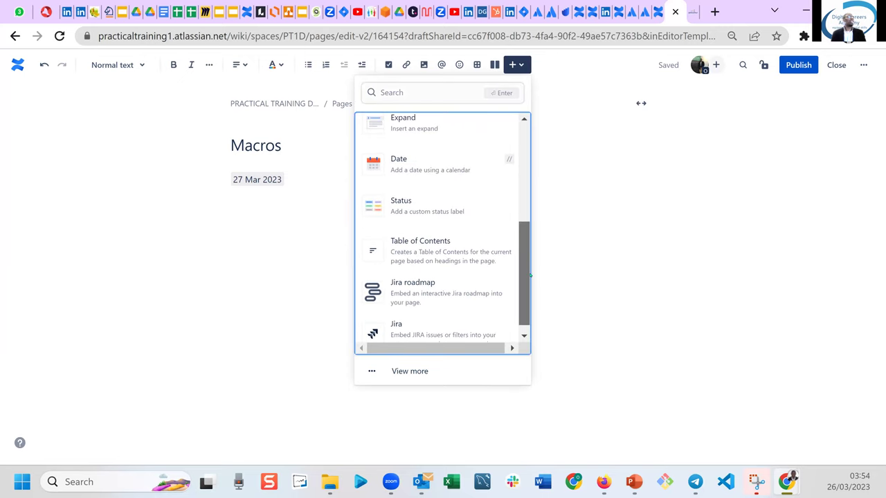
click(413, 202)
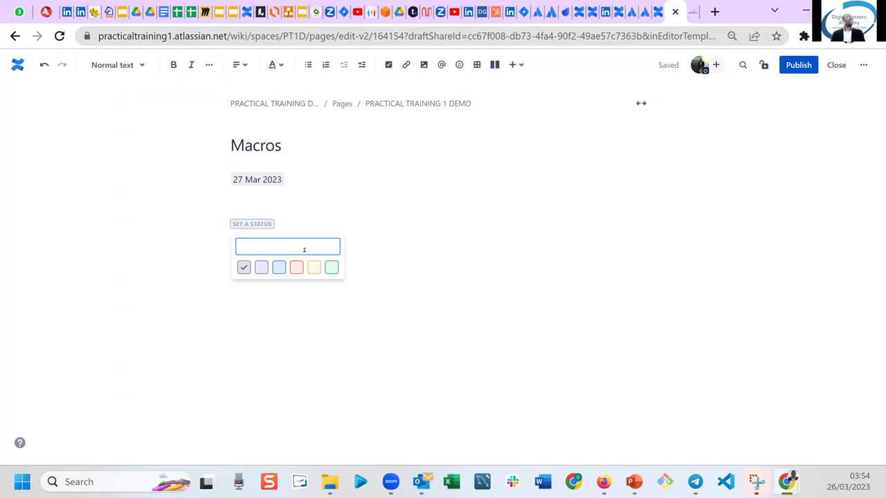
text(TO)
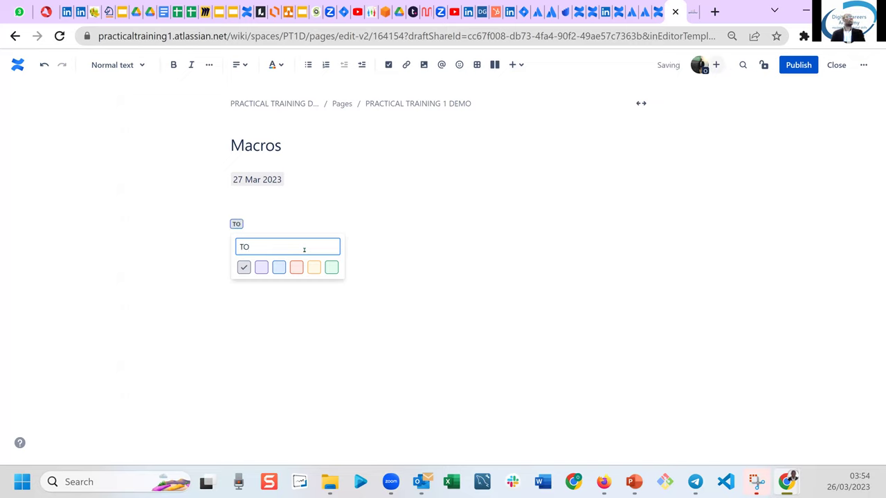
text(-DO)
click(262, 269)
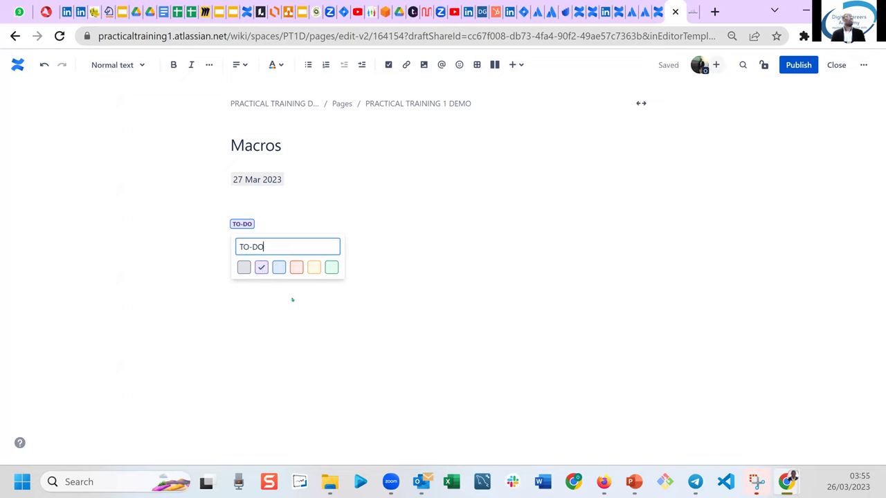
click(278, 267)
click(274, 301)
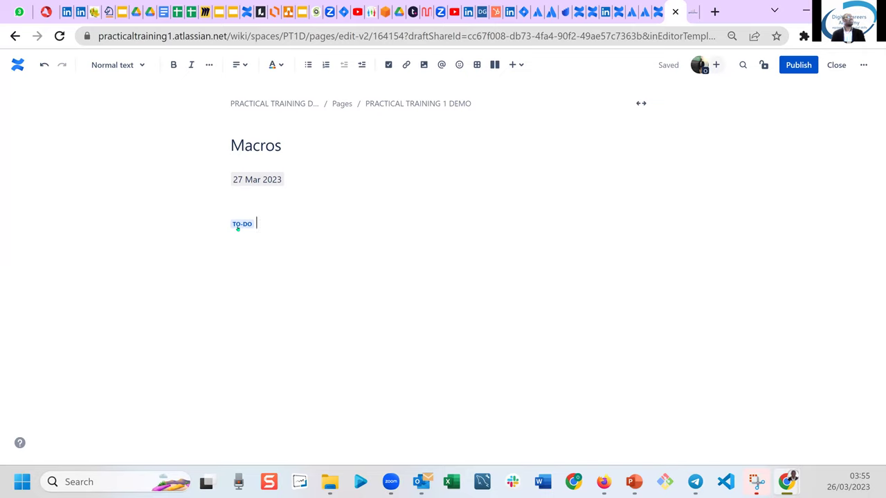
click(238, 227)
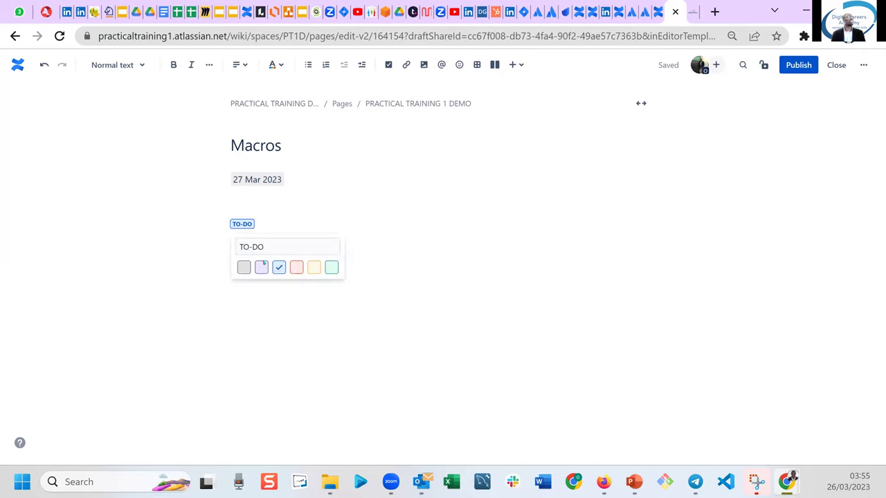
click(248, 295)
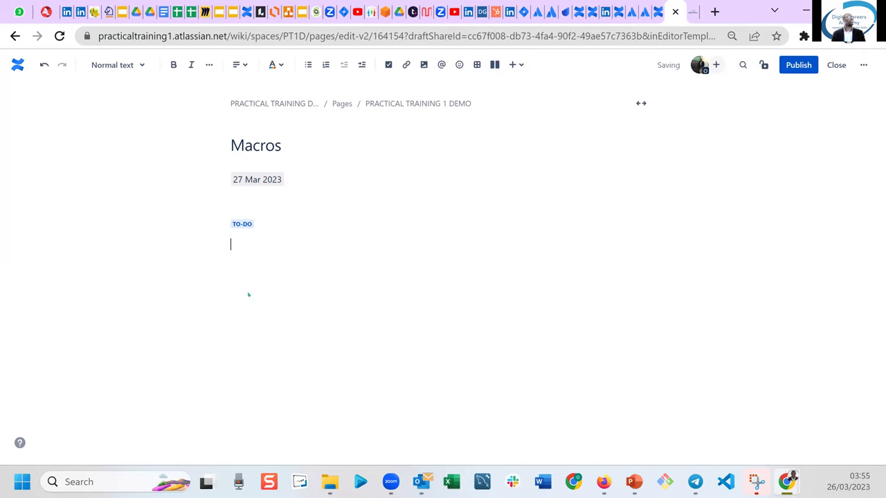
click(517, 65)
Insert a Table of Contents below the TO-DO status.
drag(525, 184, 519, 281)
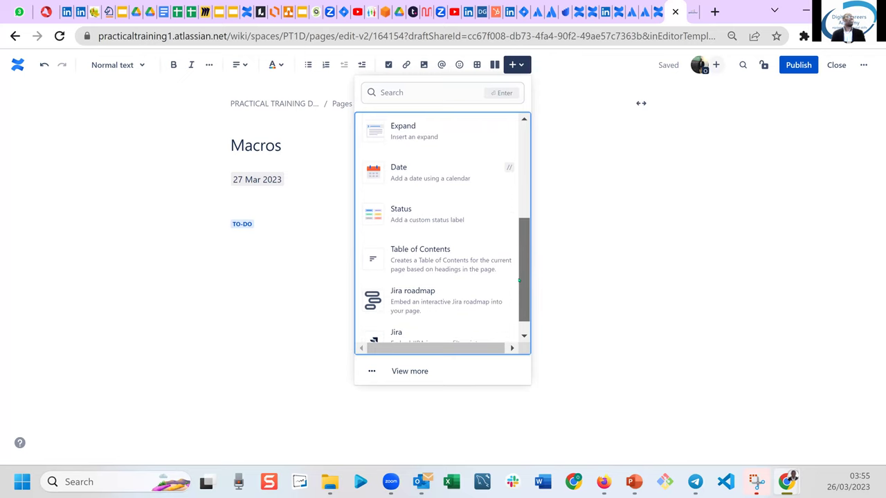
drag(519, 280, 519, 280)
click(431, 263)
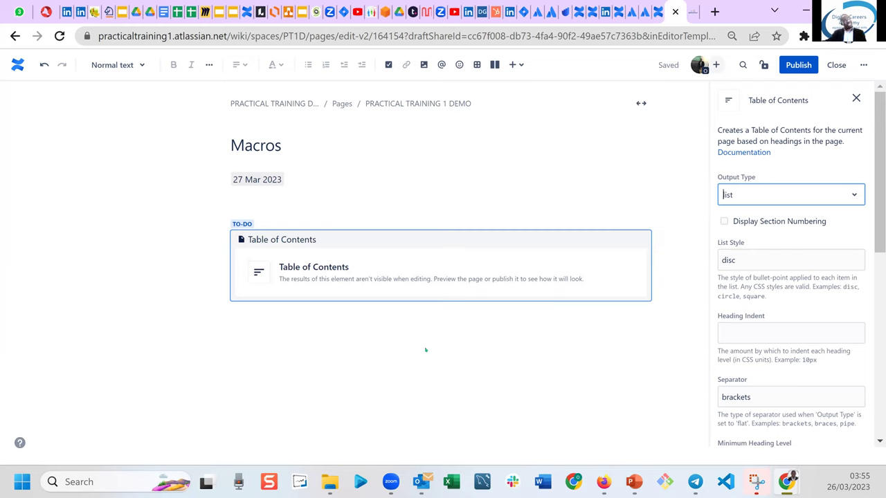
click(362, 362)
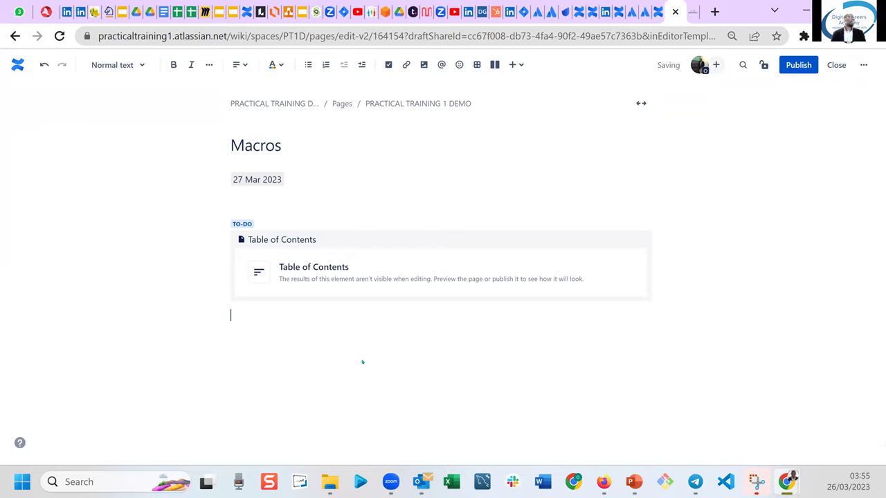
Open the full Browse catalogue of insertable elements via View more.
click(514, 65)
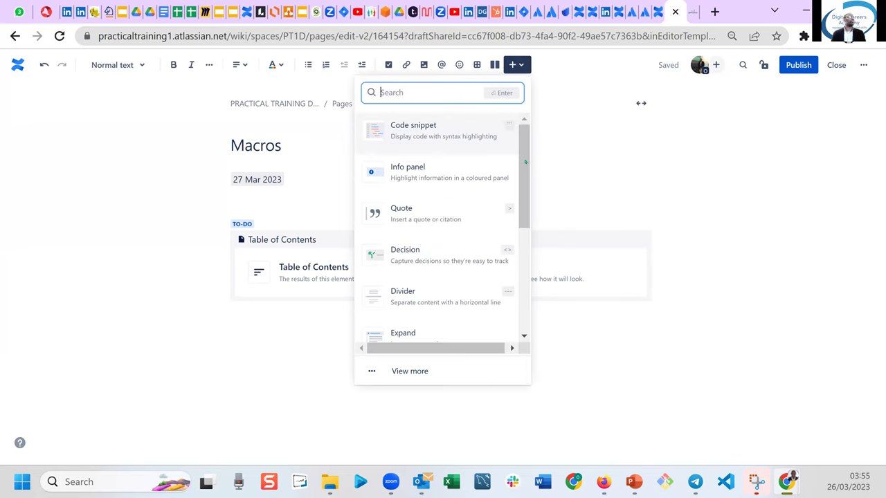
click(518, 282)
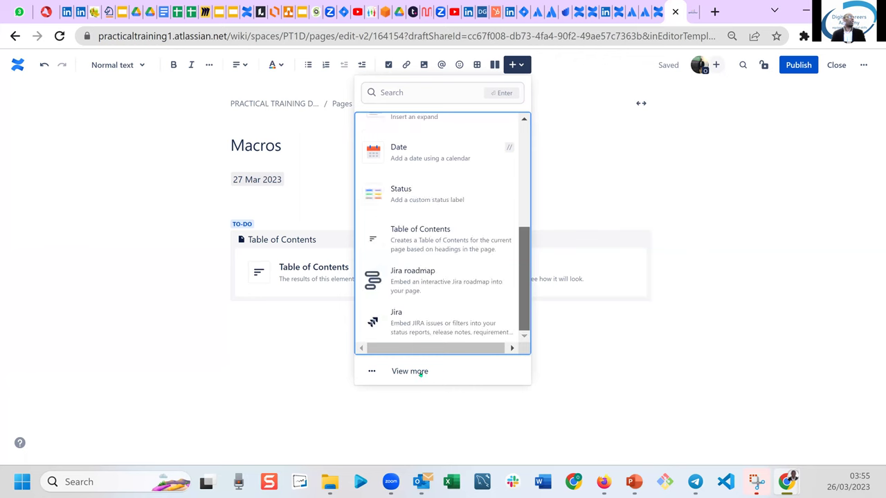
click(410, 371)
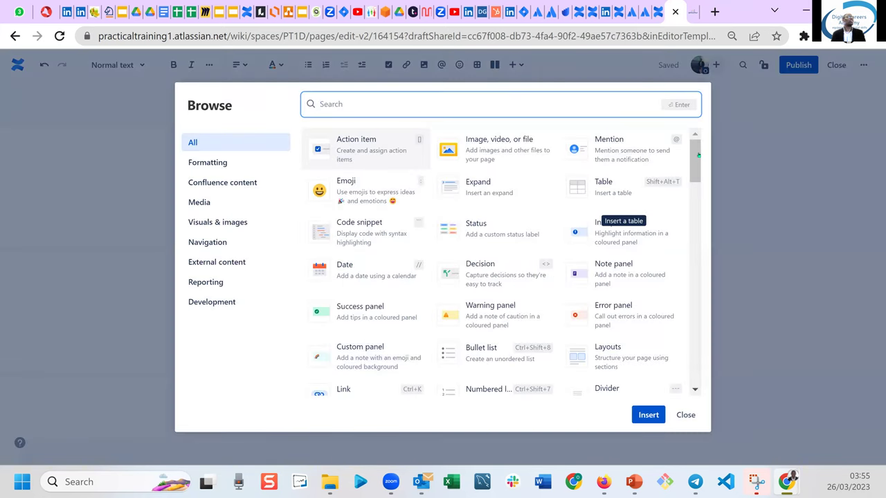
Scroll through the All list of elements and insert the Chart element.
click(699, 156)
drag(699, 156, 698, 239)
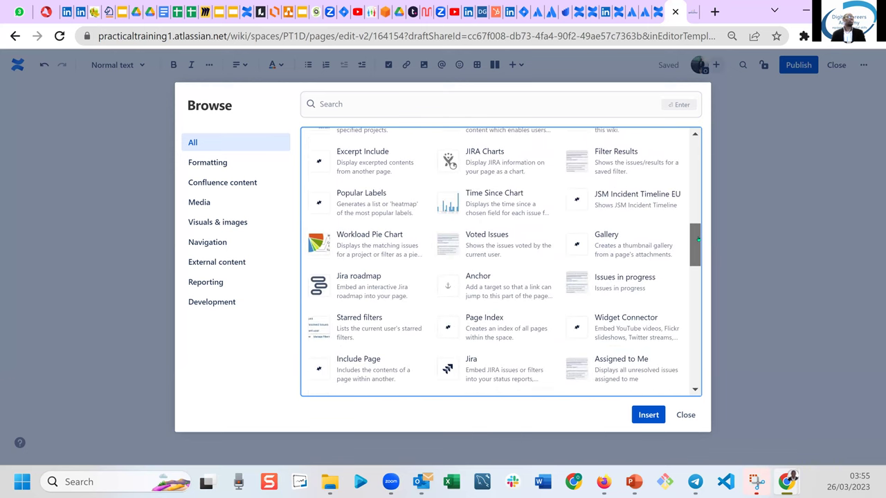
drag(698, 239, 698, 255)
scroll(699, 260, down, 3)
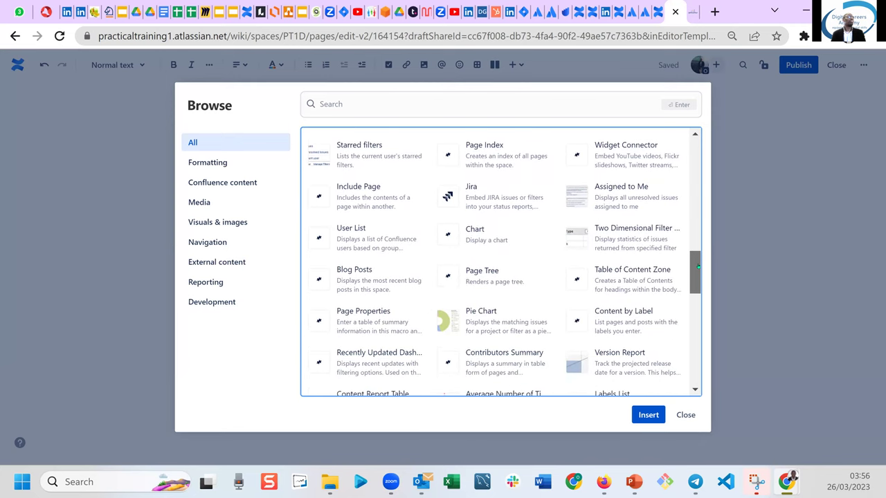
scroll(698, 278, down, 2)
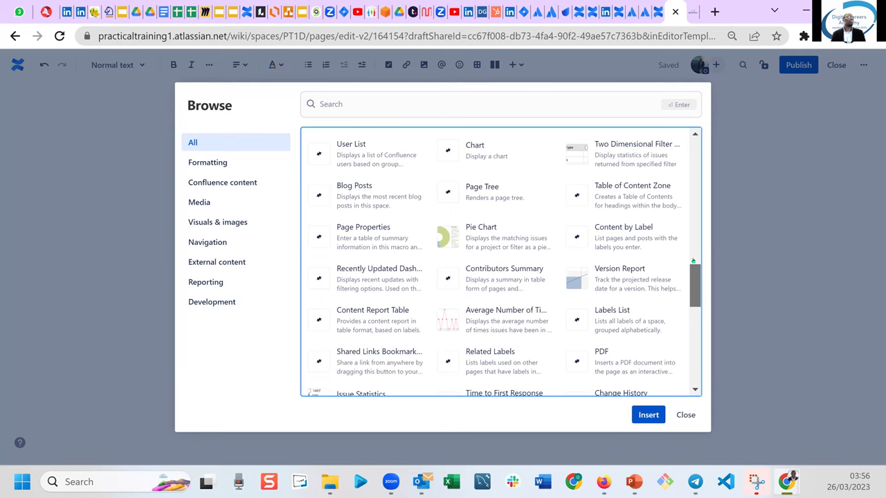
scroll(693, 260, up, 3)
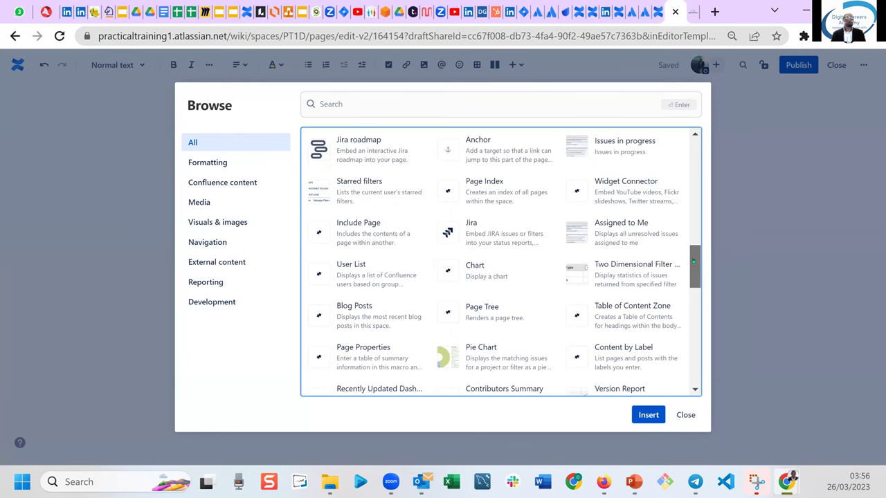
scroll(692, 263, down, 5)
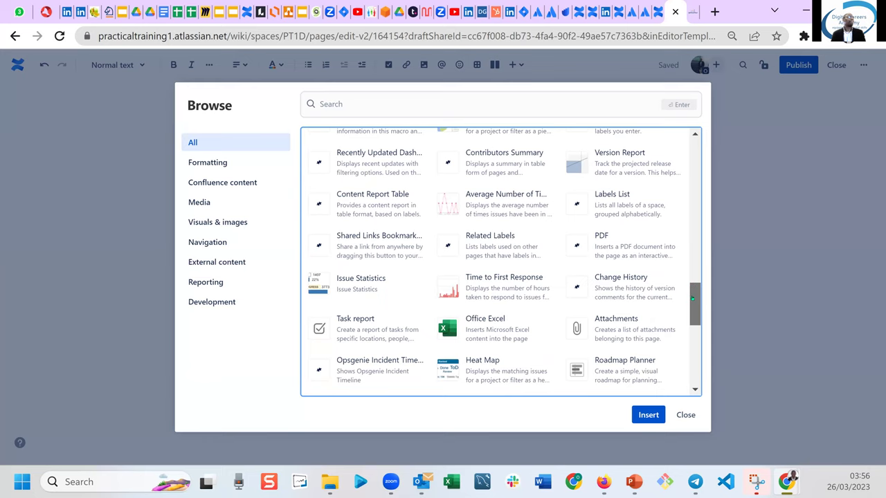
drag(692, 300, 689, 363)
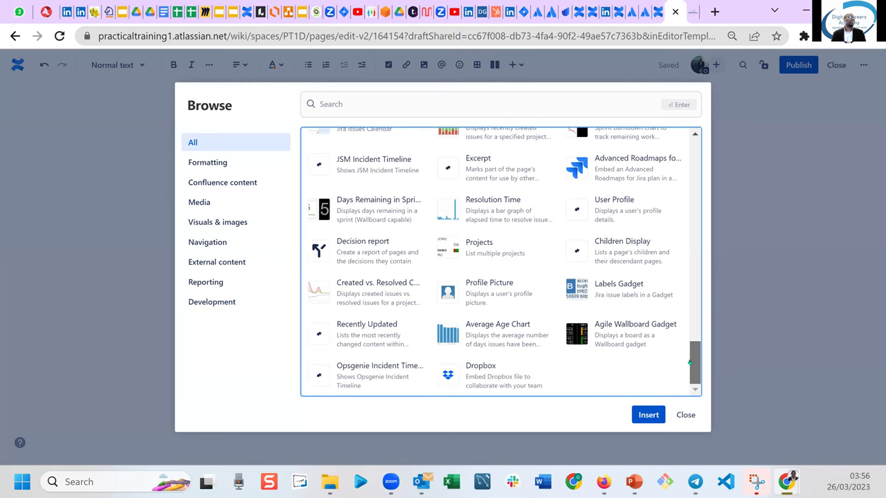
drag(689, 363, 681, 262)
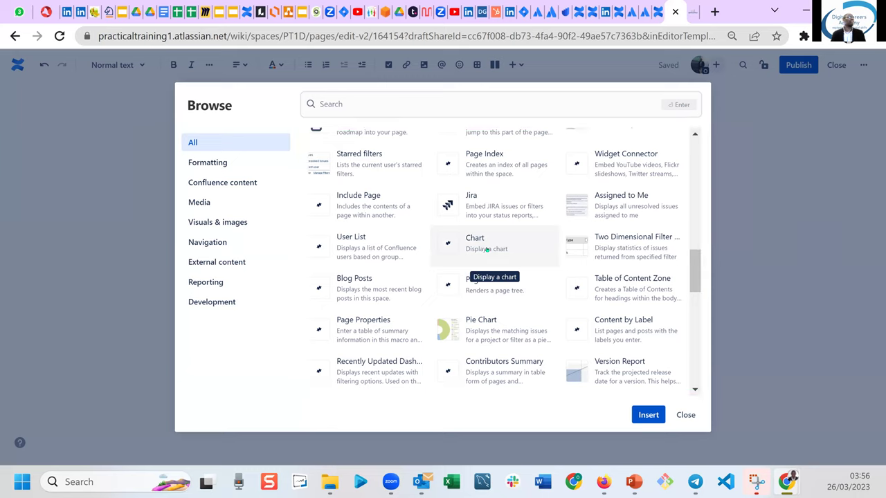
click(649, 416)
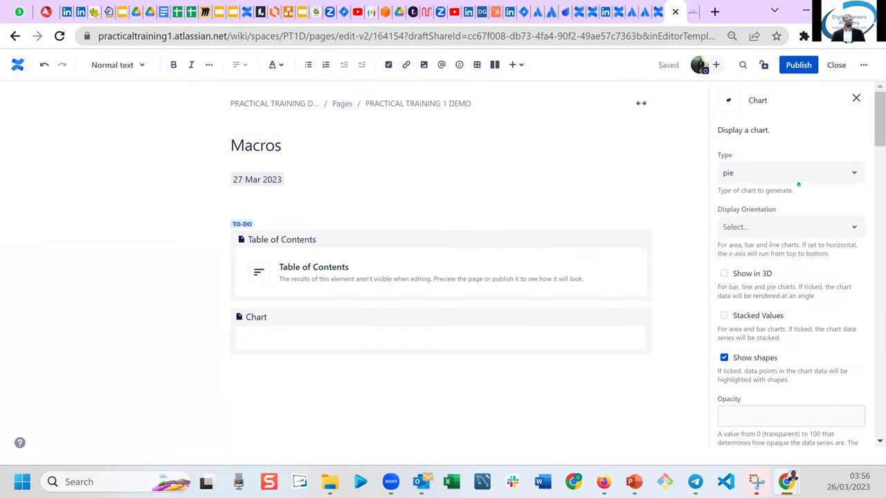
Keep the Chart type as pie and close the Chart settings panel.
click(844, 169)
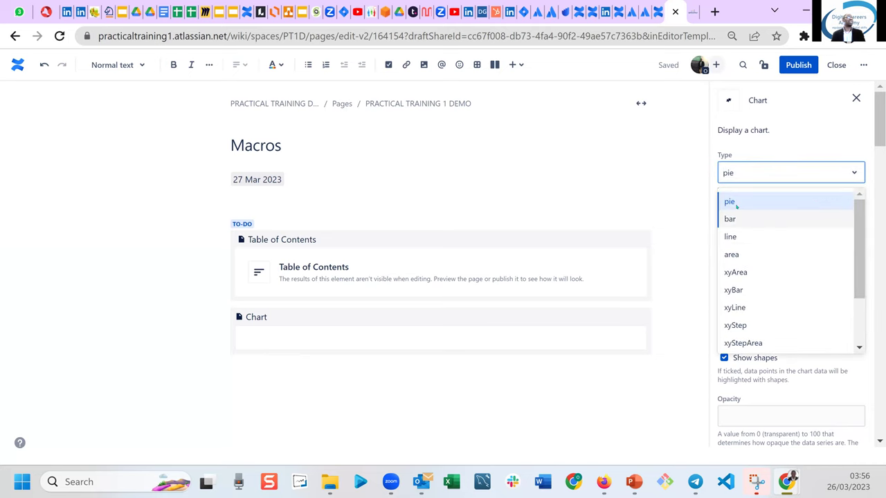
key(Escape)
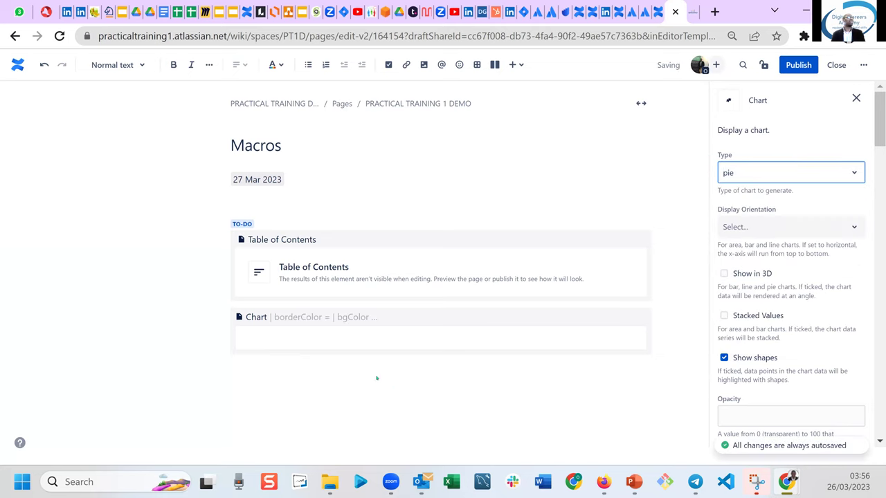
click(383, 379)
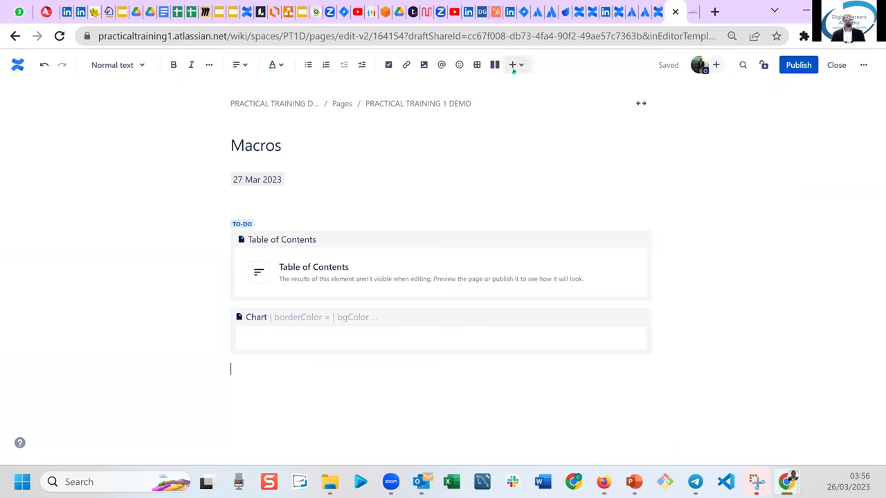
click(516, 65)
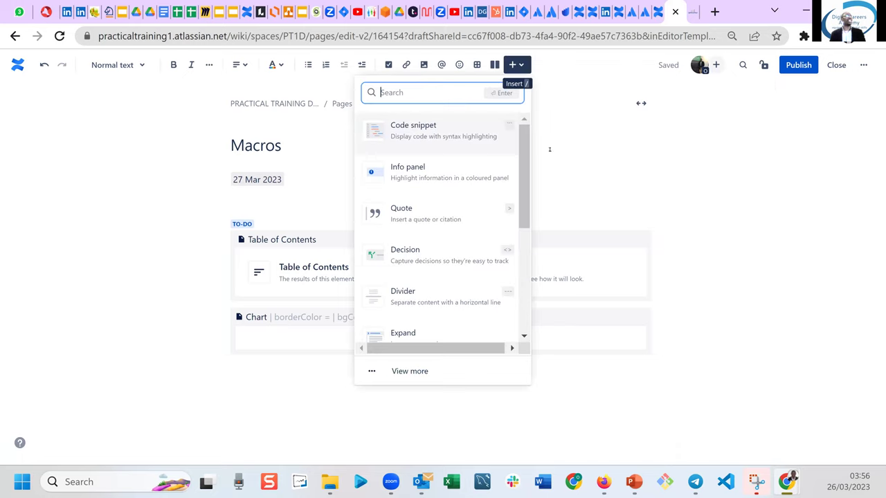
Insert a Page Tree macro from the Navigation category below the Chart.
click(529, 196)
scroll(427, 339, down, 5)
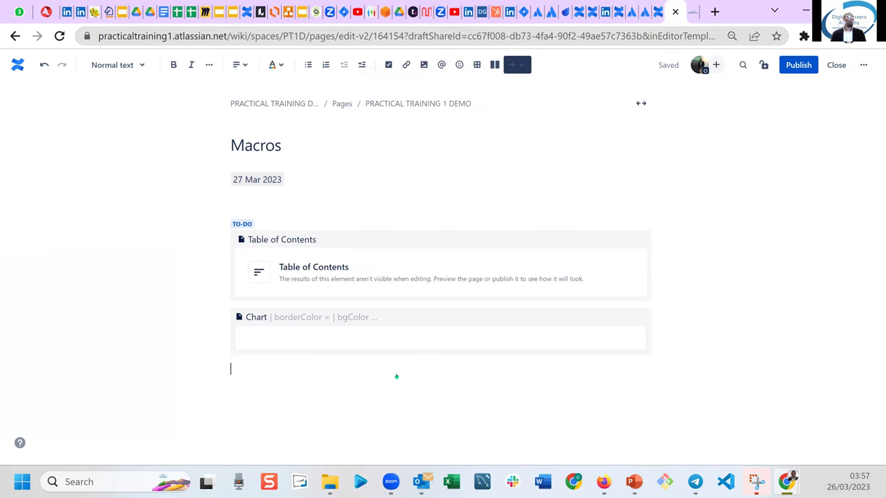
key(Escape)
click(199, 202)
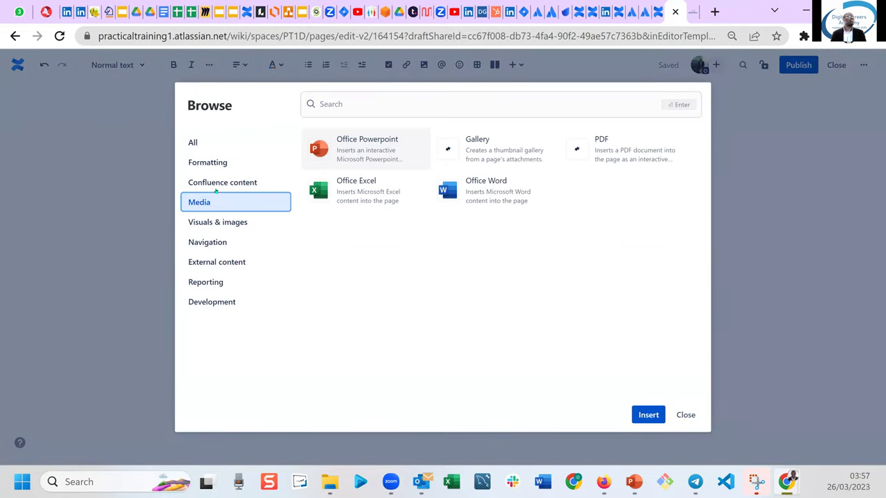
click(216, 185)
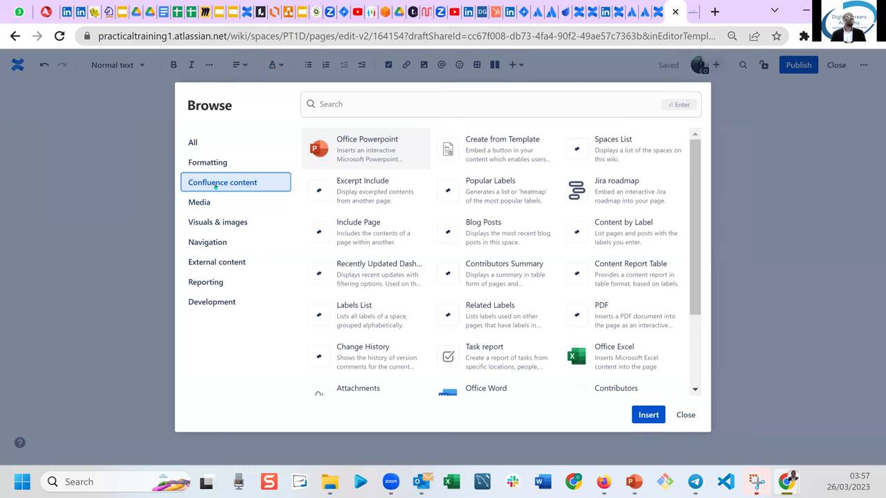
click(218, 222)
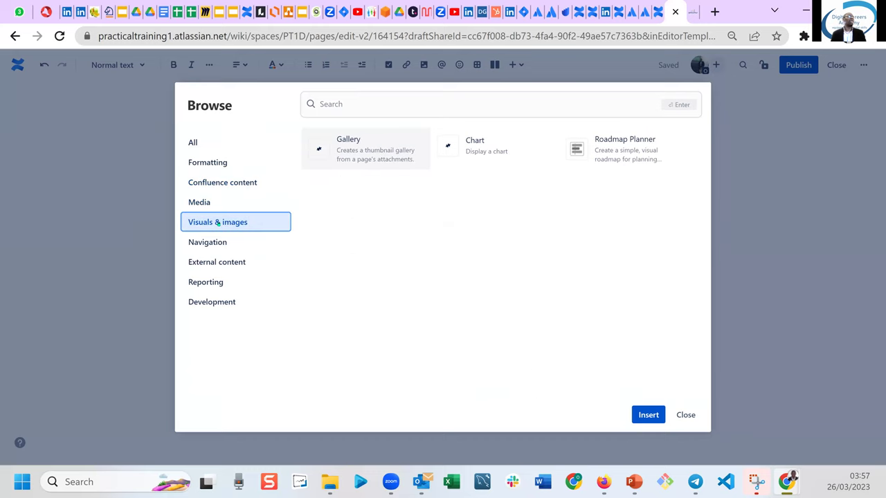
click(208, 246)
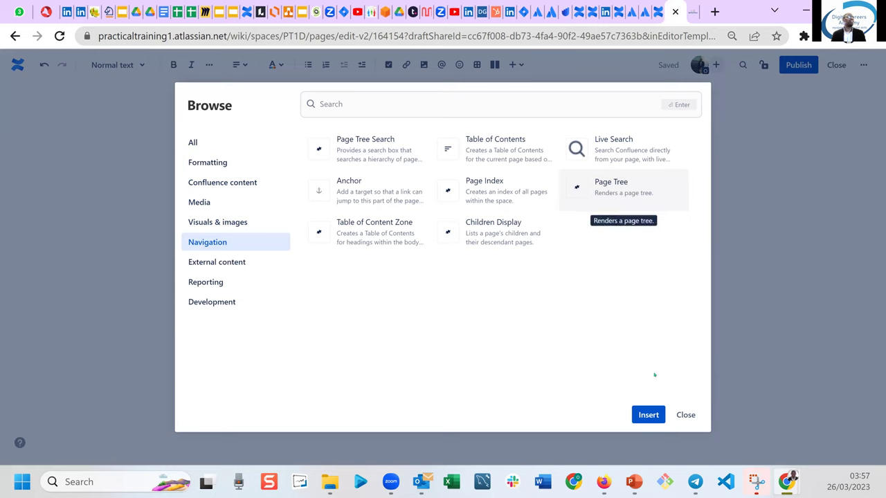
click(638, 414)
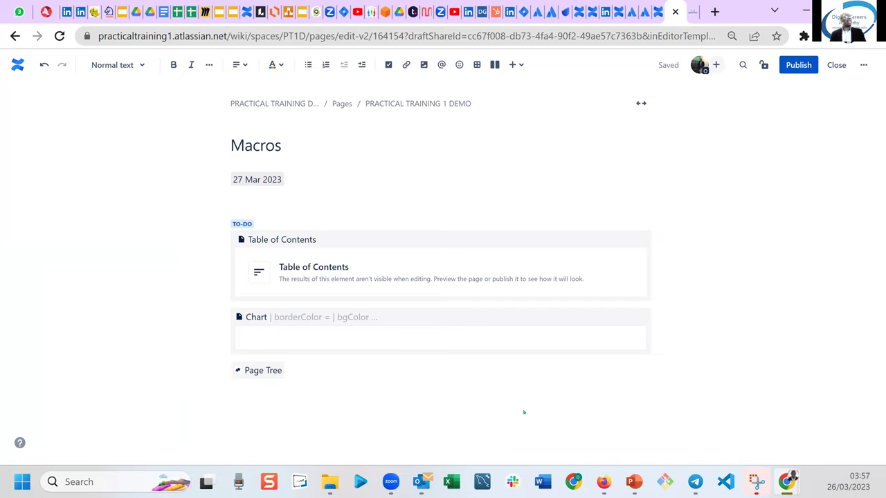
Publish the Macros page.
click(265, 371)
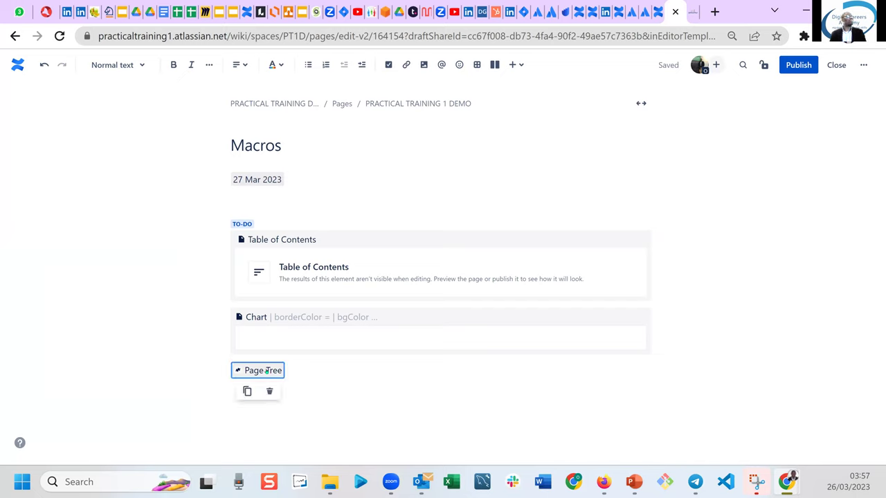
click(351, 375)
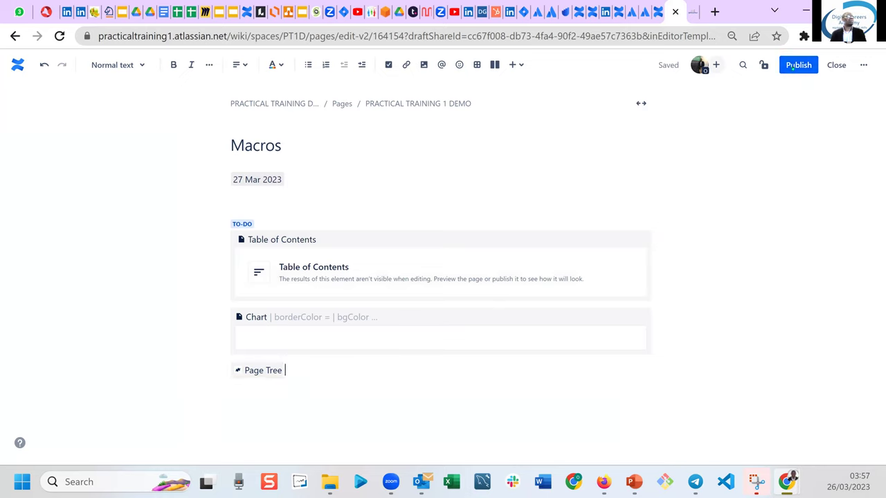
click(793, 65)
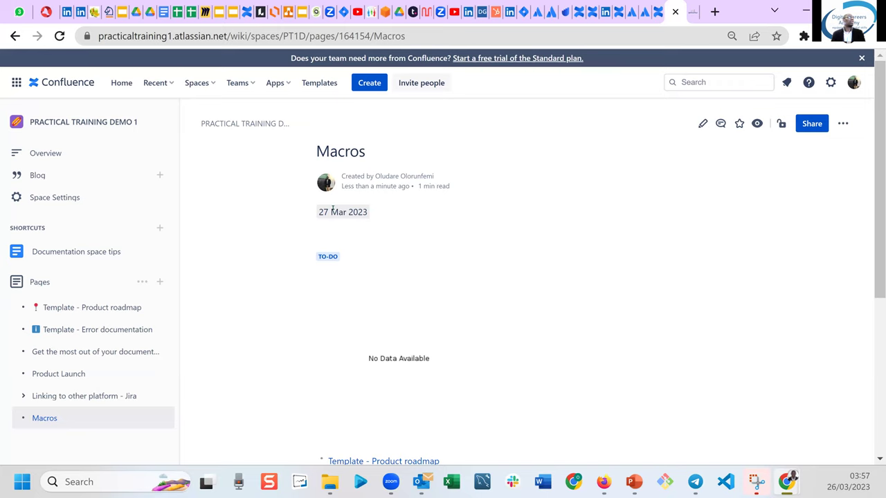
Scroll down the published Macros page to view the page tree links, then back up.
drag(875, 183, 867, 320)
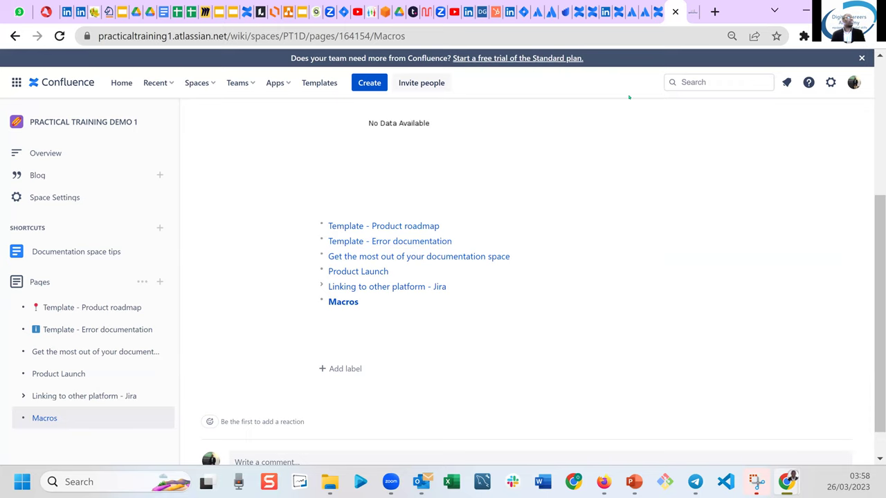
scroll(879, 211, up, 4)
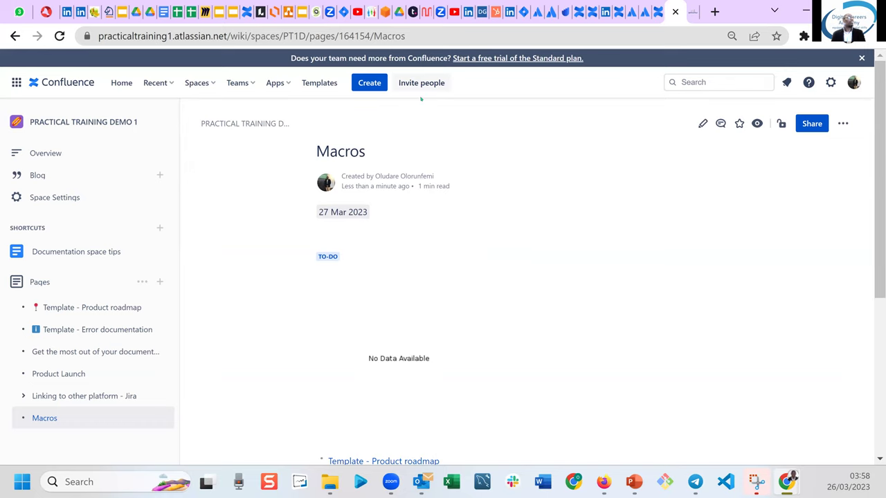
scroll(879, 253, down, 1)
scroll(878, 252, down, 3)
scroll(879, 253, up, 4)
click(703, 123)
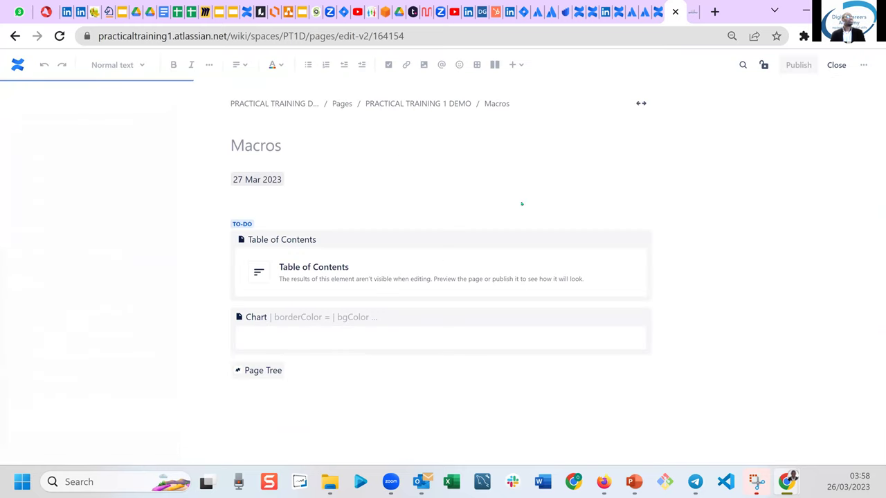
click(514, 64)
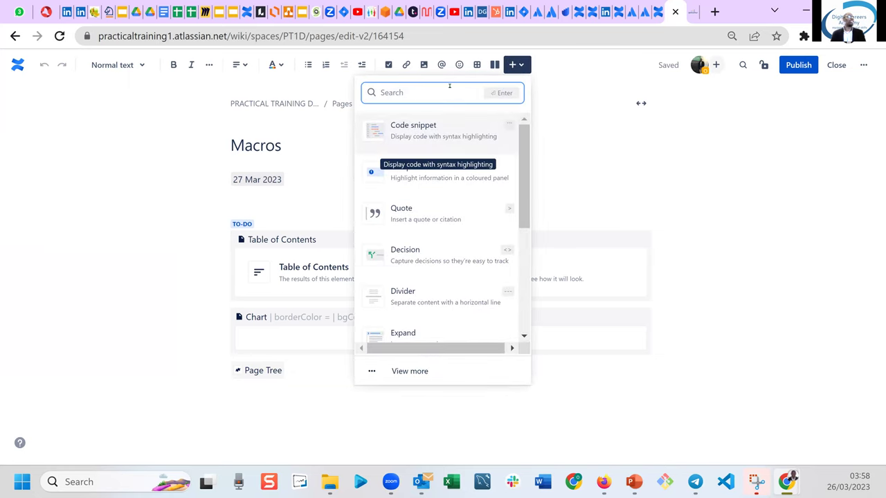
click(411, 370)
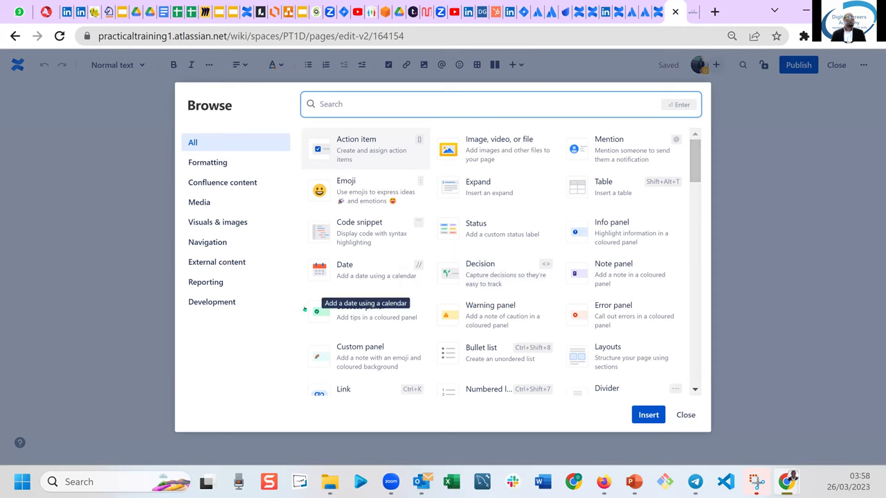
click(207, 283)
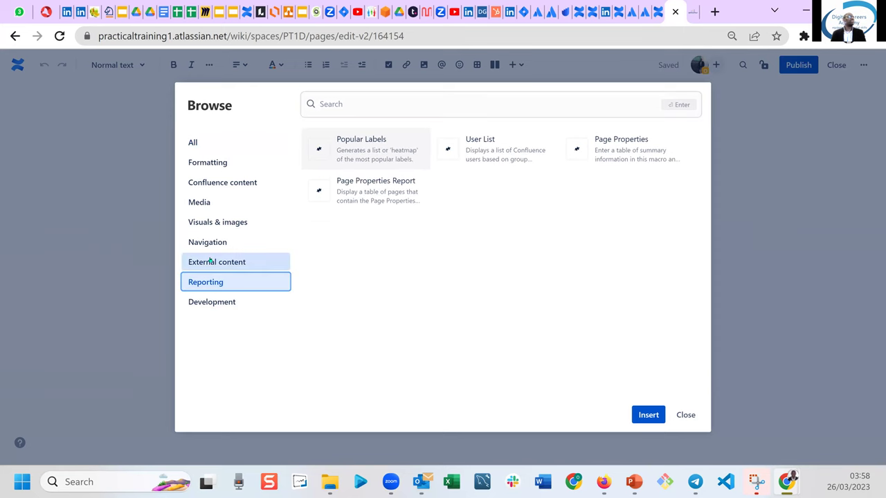
click(210, 261)
click(213, 243)
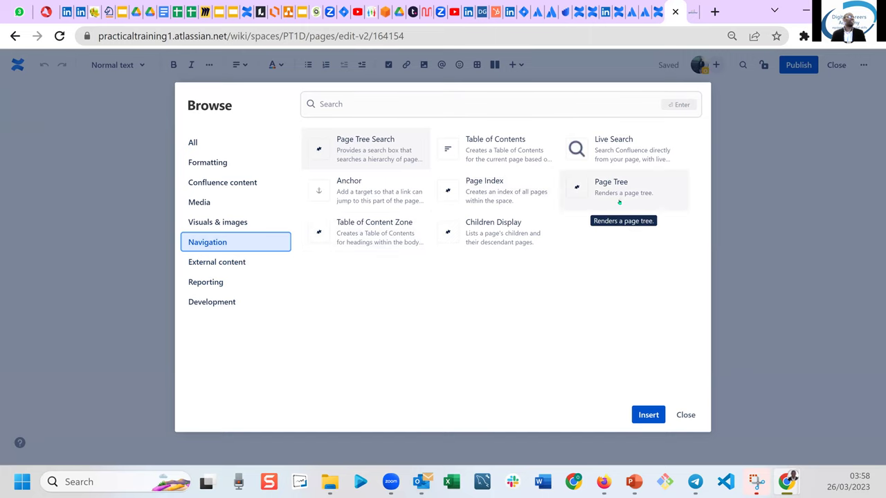
click(686, 415)
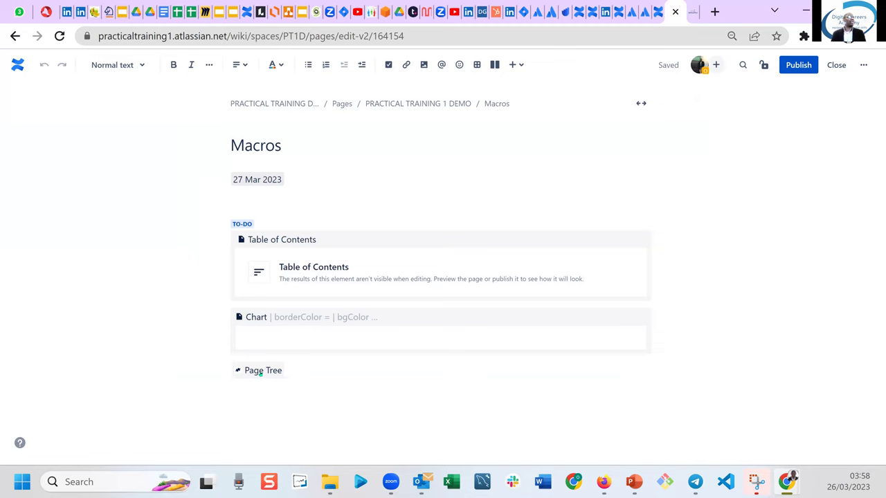
click(798, 65)
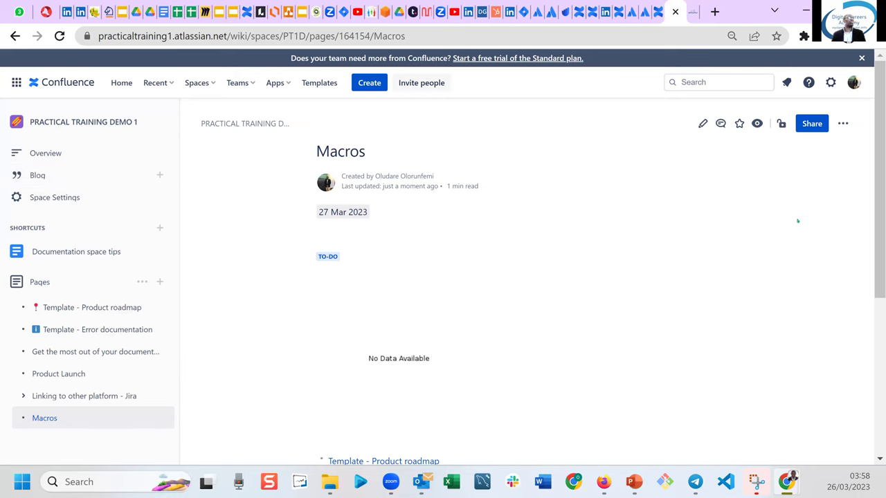
Check the Areas to cover page, return to Macros, and open the Apps menu.
drag(877, 212, 878, 327)
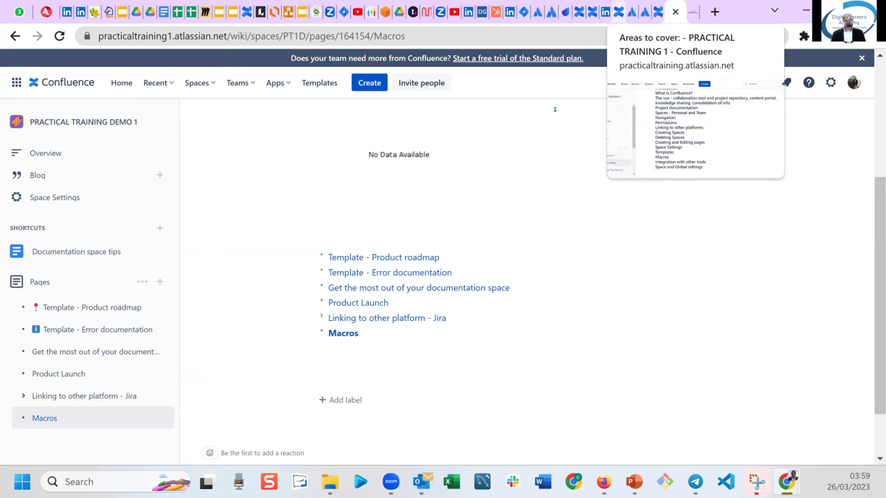
click(619, 11)
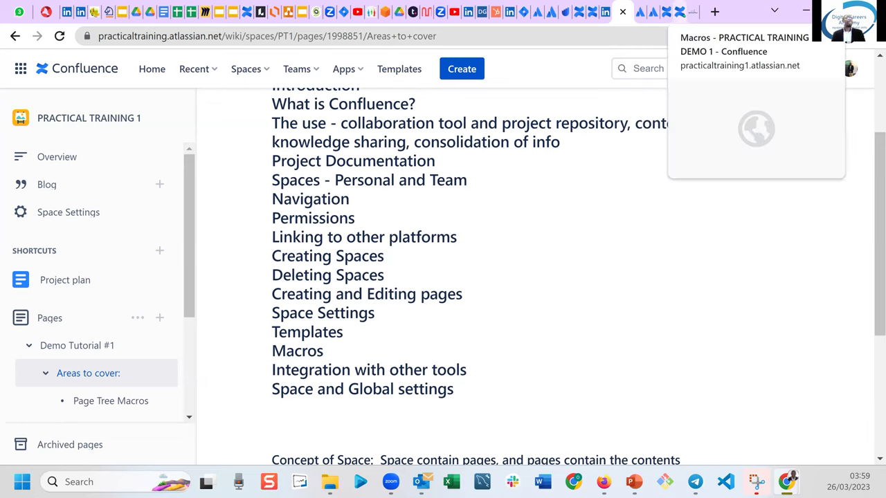
click(685, 12)
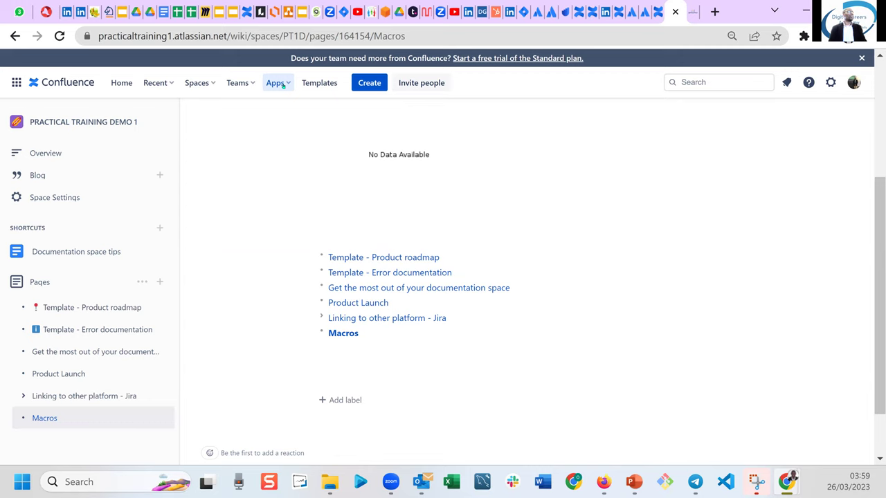
click(282, 84)
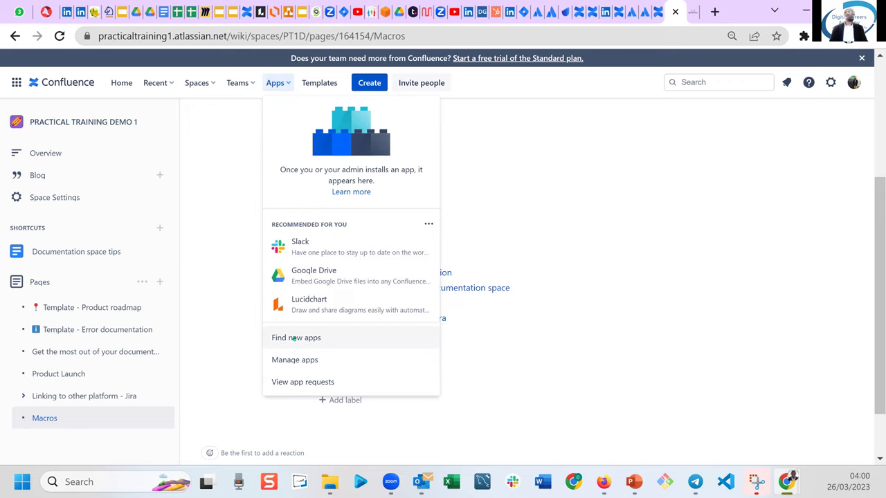
Find draw.io Diagrams & Whiteboards in the app marketplace and start its free trial.
click(294, 338)
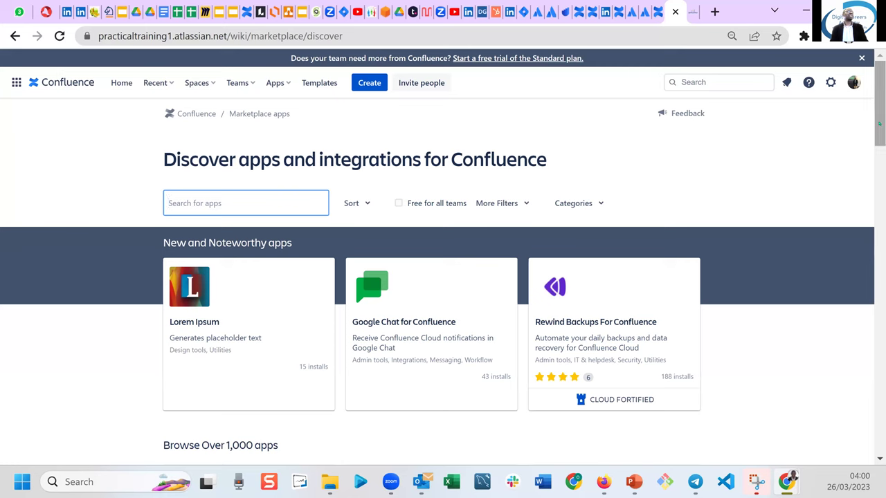
drag(879, 156, 879, 201)
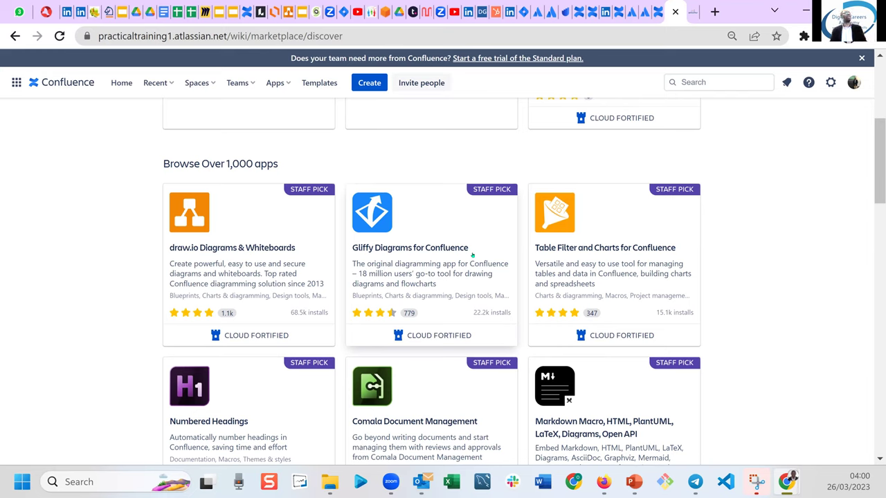
click(241, 242)
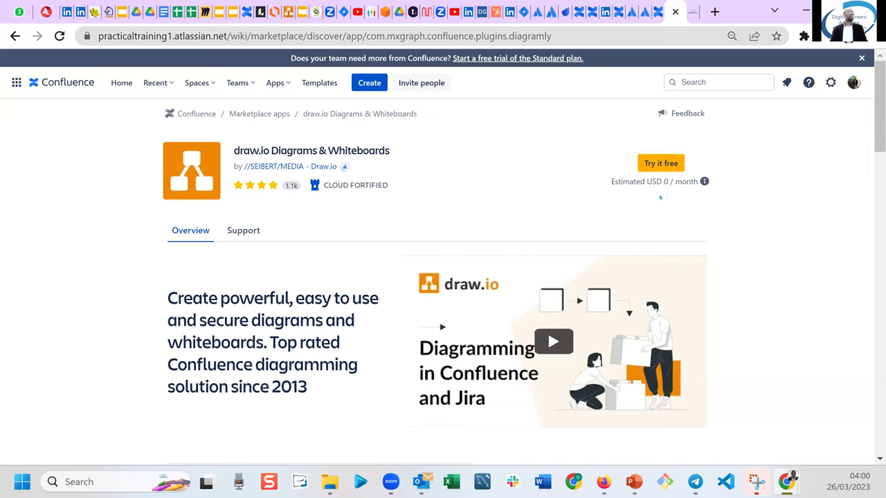
mouse_move(704, 181)
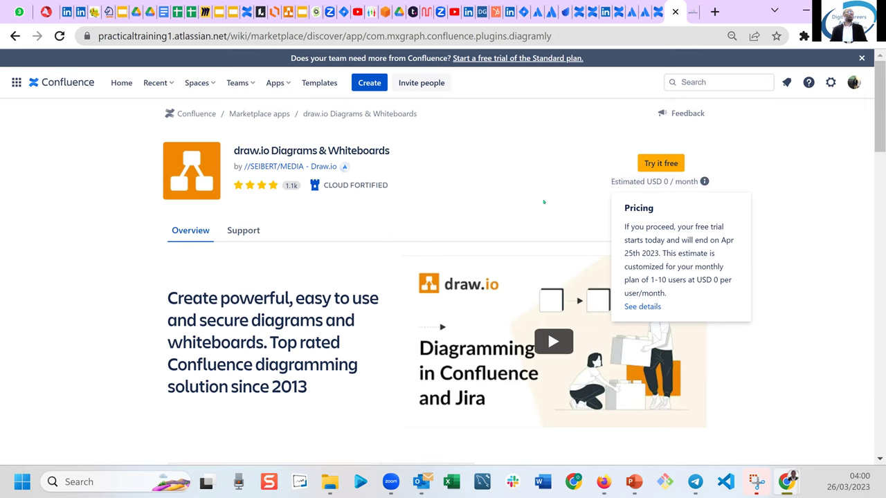
mouse_move(344, 167)
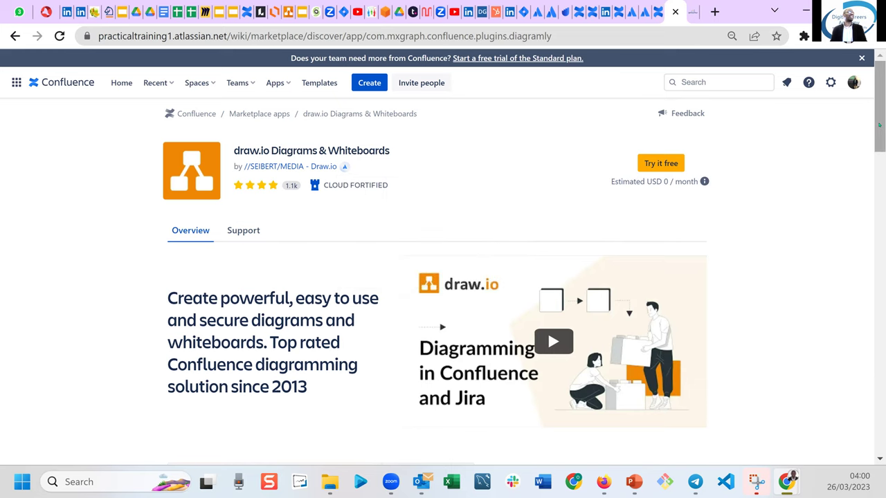
drag(879, 142, 866, 88)
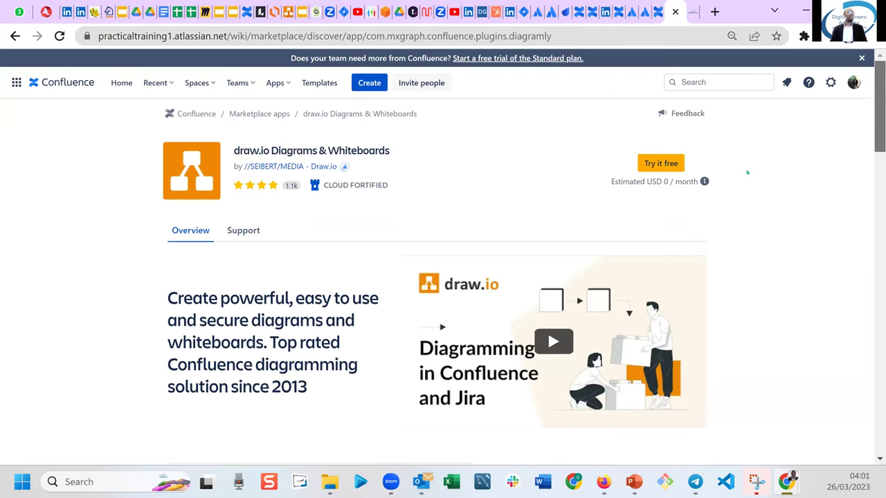
click(655, 160)
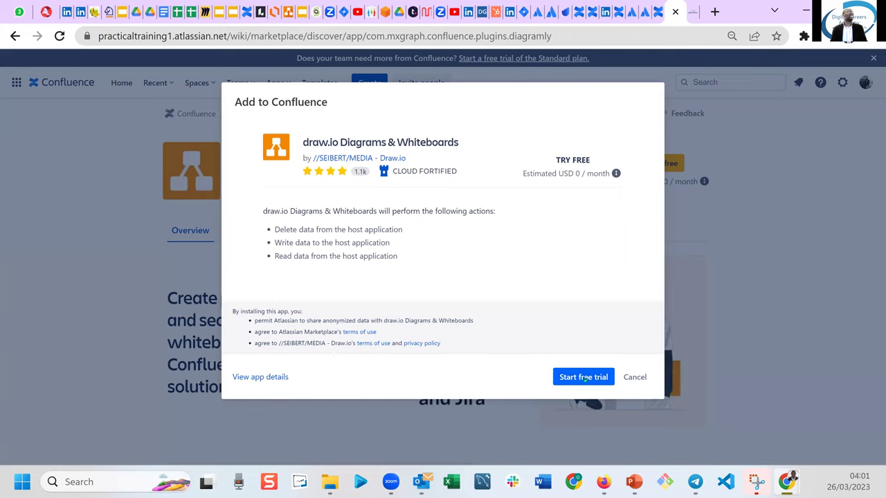
Start the draw.io free trial, close the four extra Chrome tabs, and open a new tab.
click(583, 378)
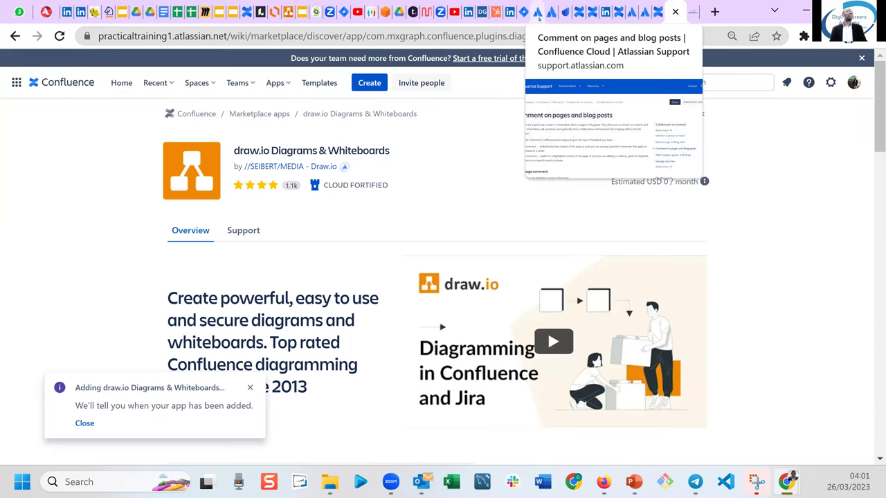
click(539, 17)
click(541, 12)
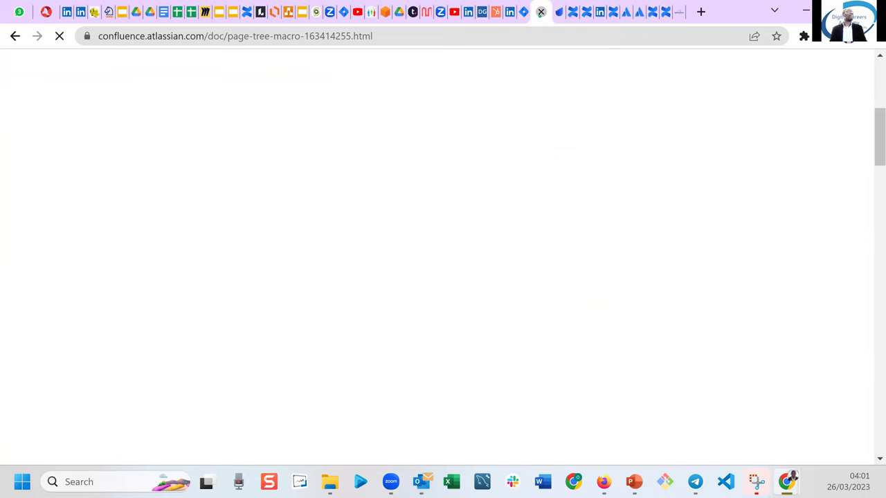
click(540, 12)
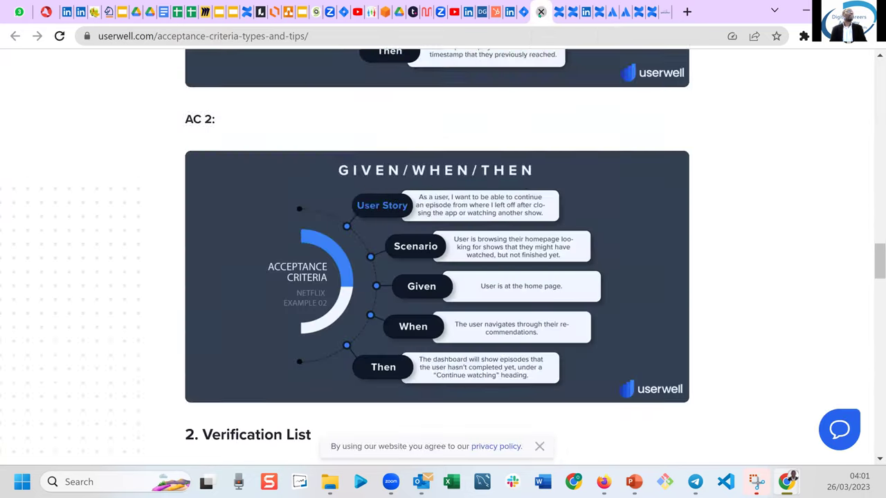
click(540, 12)
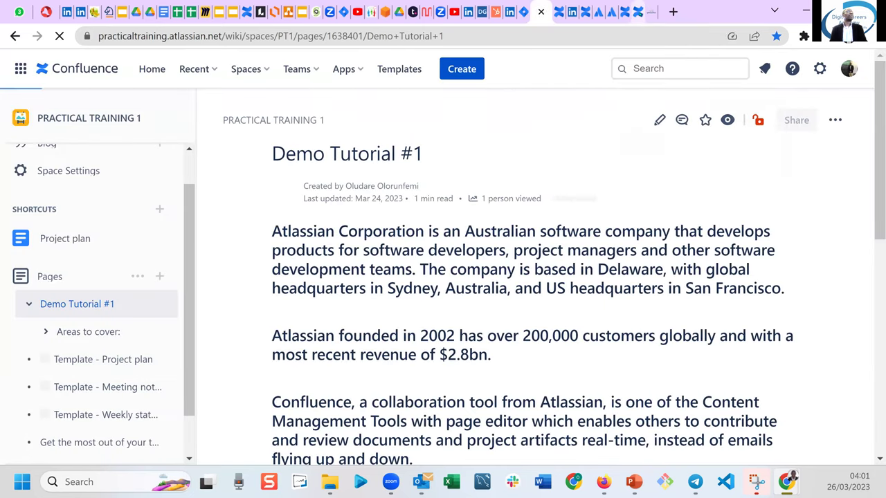
click(541, 12)
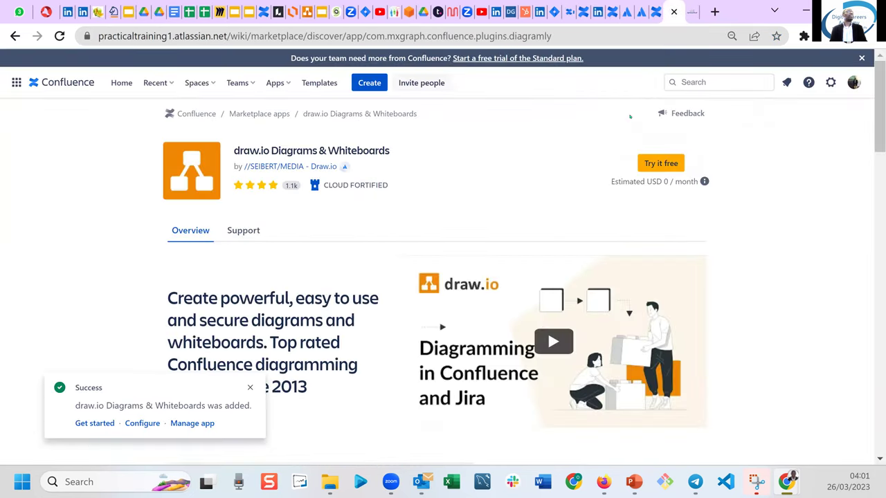
click(713, 11)
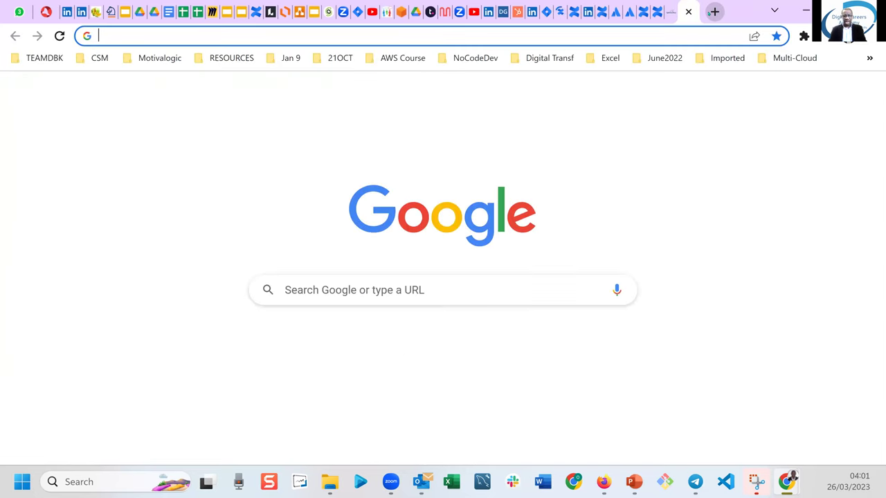
Load app.diagrams.net by entering 'draw' in the address bar and accepting the draw.io suggestion.
text(draw)
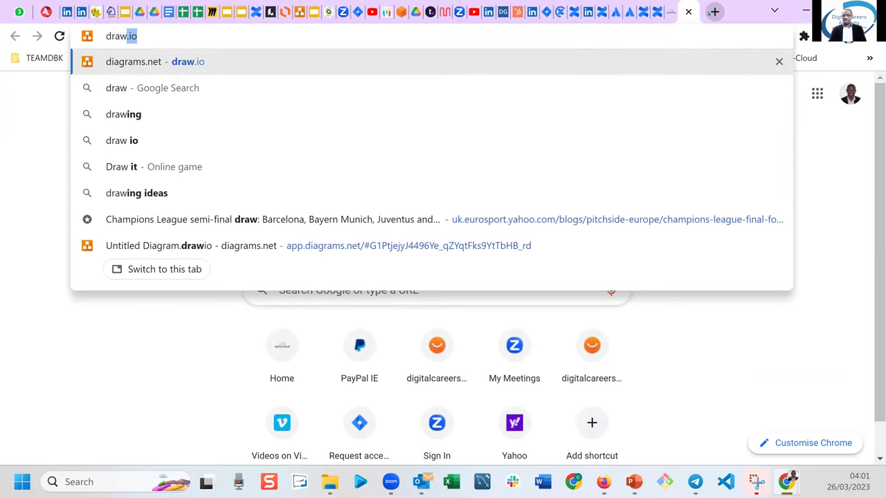
key(Return)
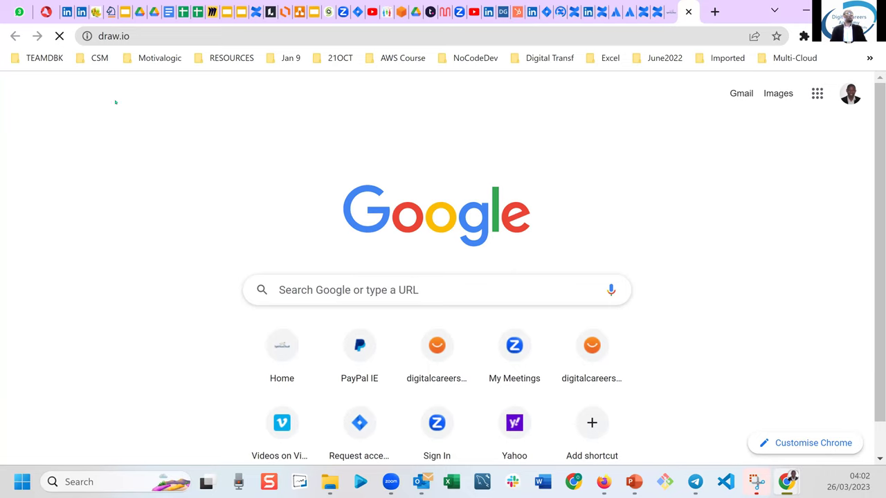
click(156, 35)
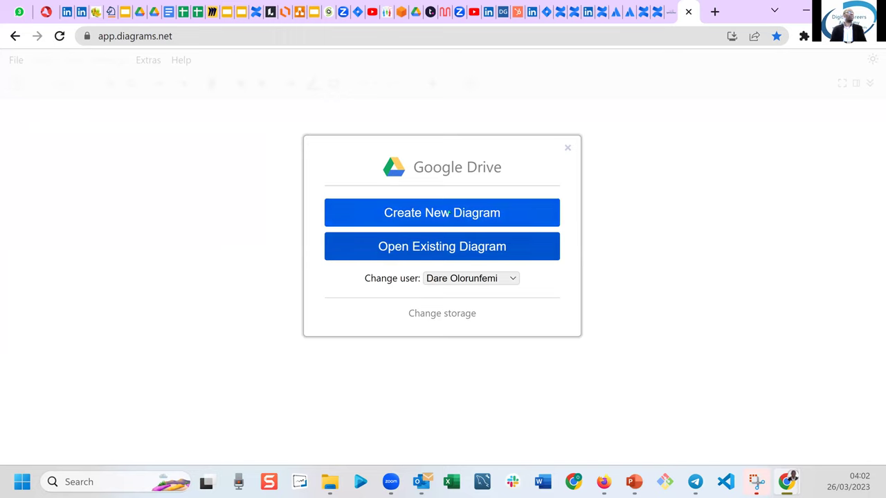
Create a Blank Diagram in draw.io and save it to the Google Drive root folder.
click(448, 212)
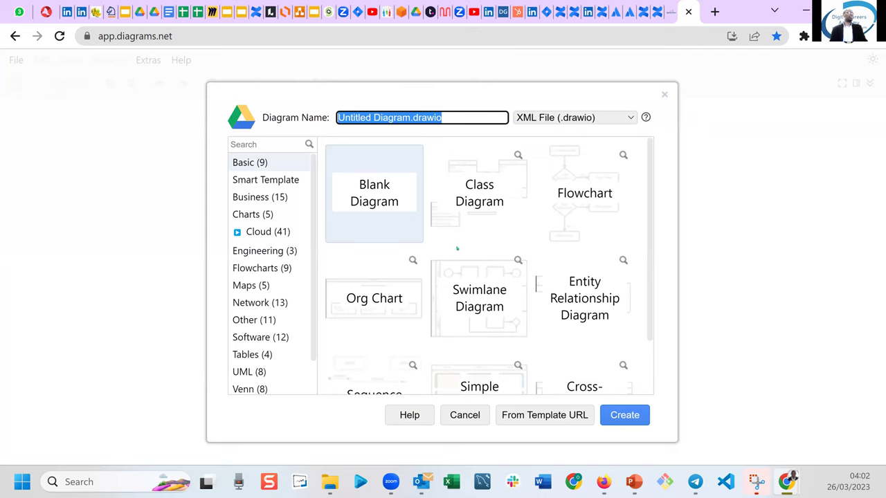
click(374, 201)
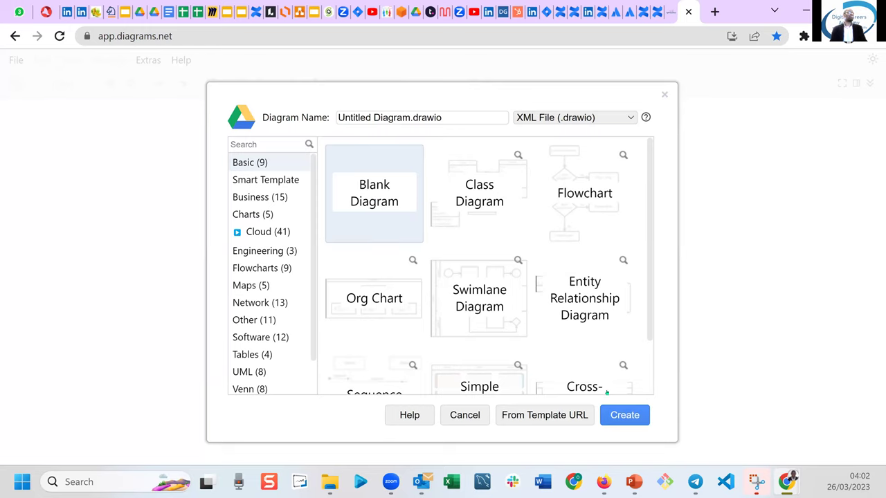
click(624, 415)
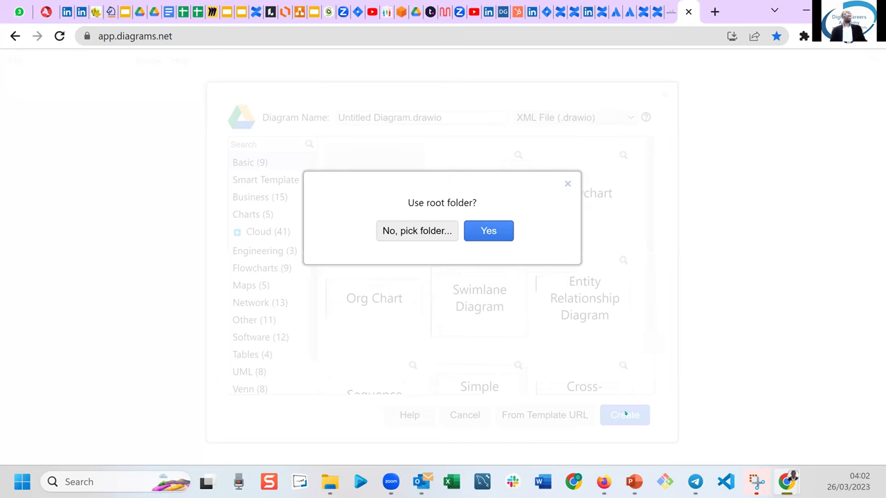
click(495, 230)
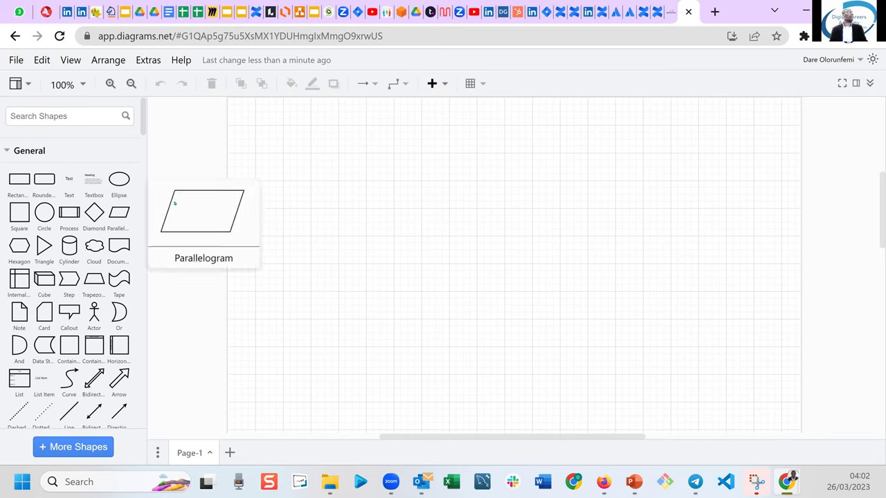
mouse_move(116, 183)
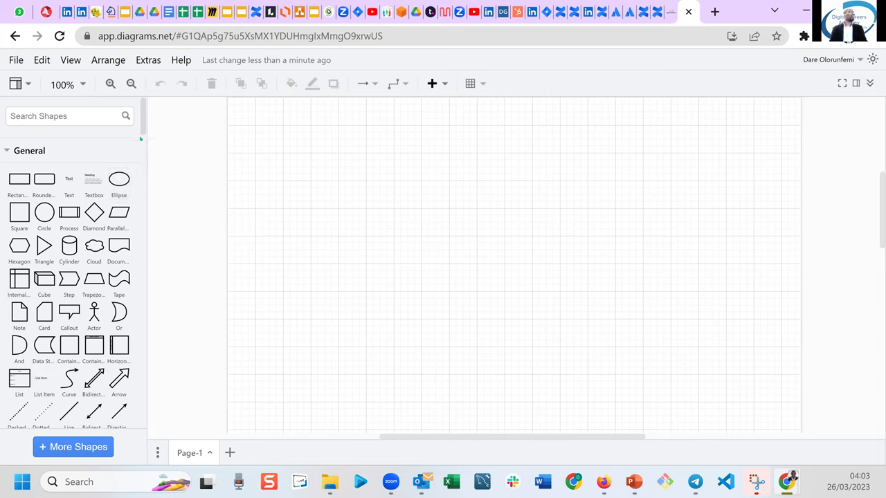
drag(143, 122, 144, 164)
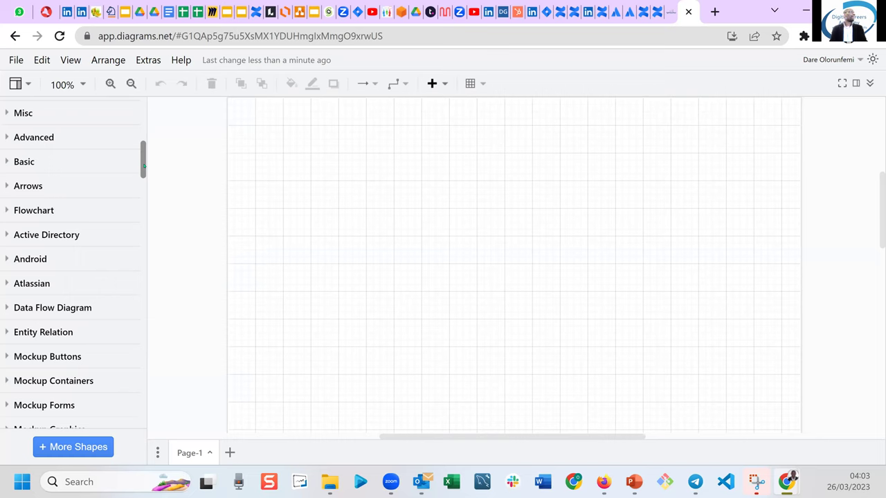
From the Data Flow Diagram library, place a start/end pill, two activity rectangles and a decision diamond in a row.
drag(144, 166, 141, 176)
scroll(144, 194, down, 1)
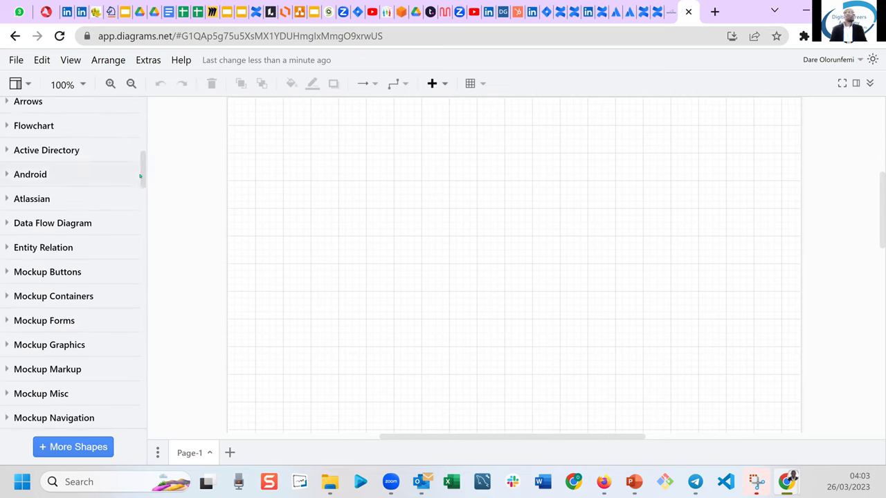
click(9, 226)
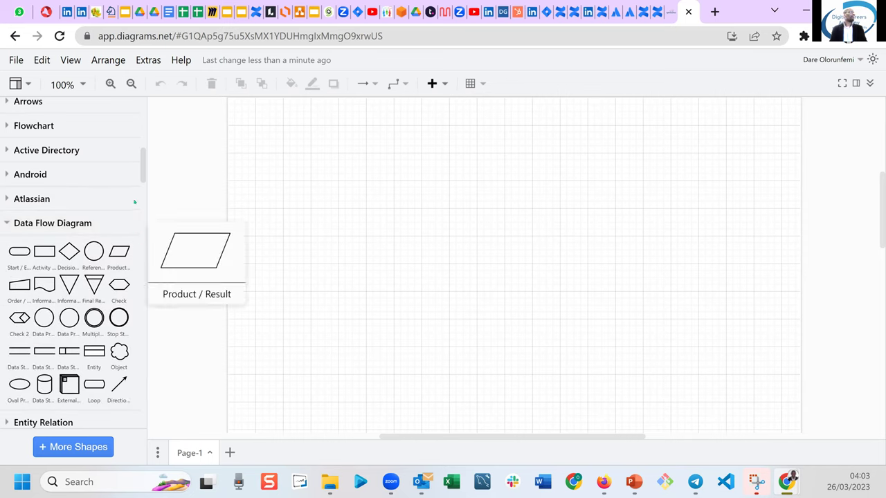
drag(20, 251, 305, 205)
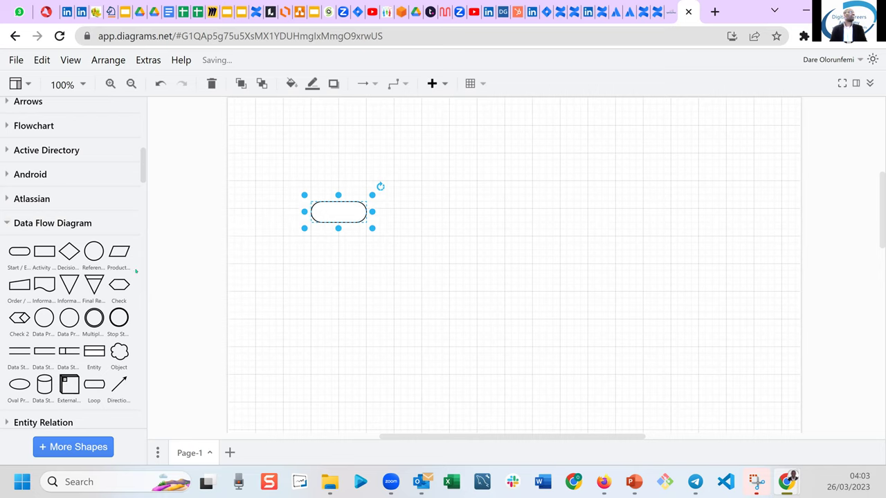
drag(44, 251, 445, 202)
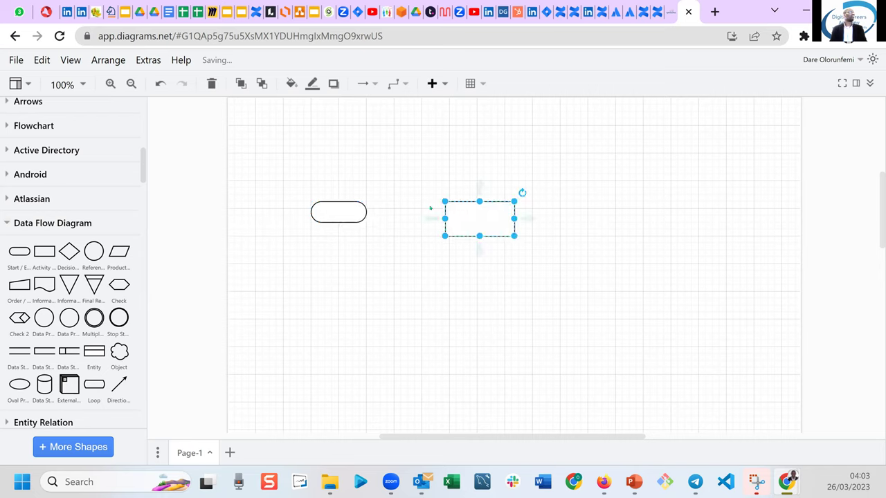
drag(44, 252, 588, 200)
drag(70, 251, 706, 208)
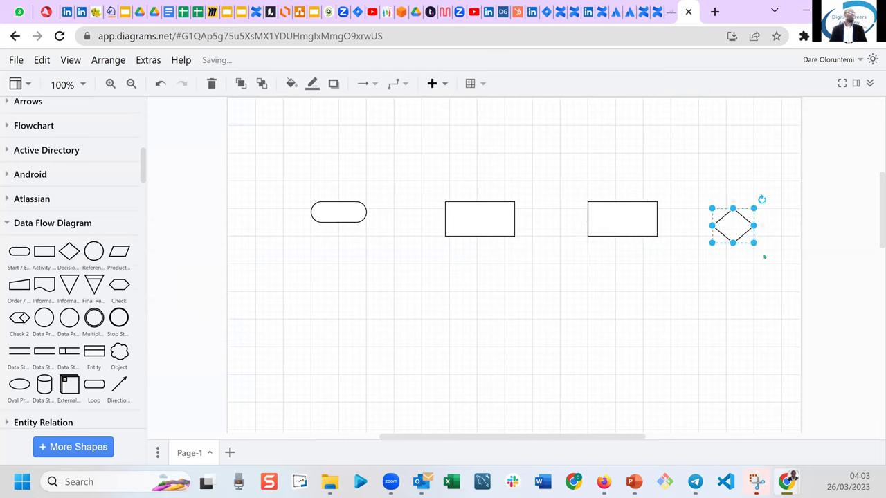
Close up the gaps between the four shapes and add a wavy document shape below the diamond.
drag(346, 218, 290, 221)
drag(477, 219, 399, 220)
drag(602, 210, 496, 210)
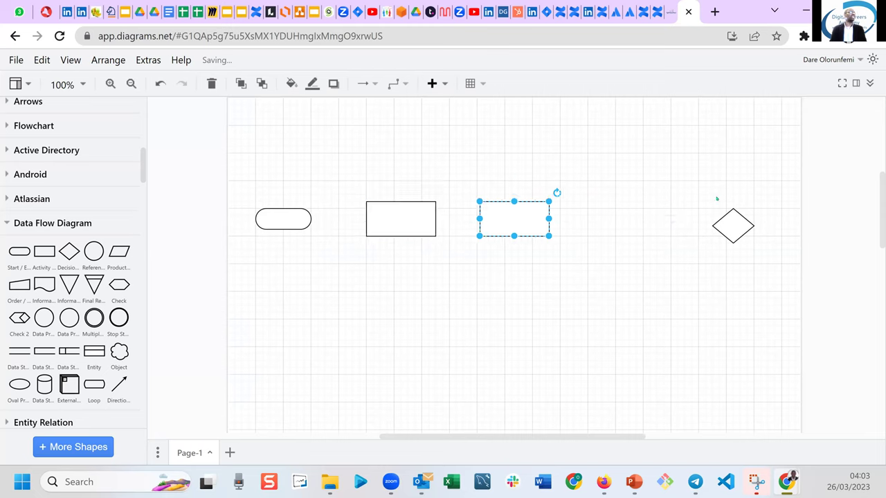
drag(727, 217, 617, 210)
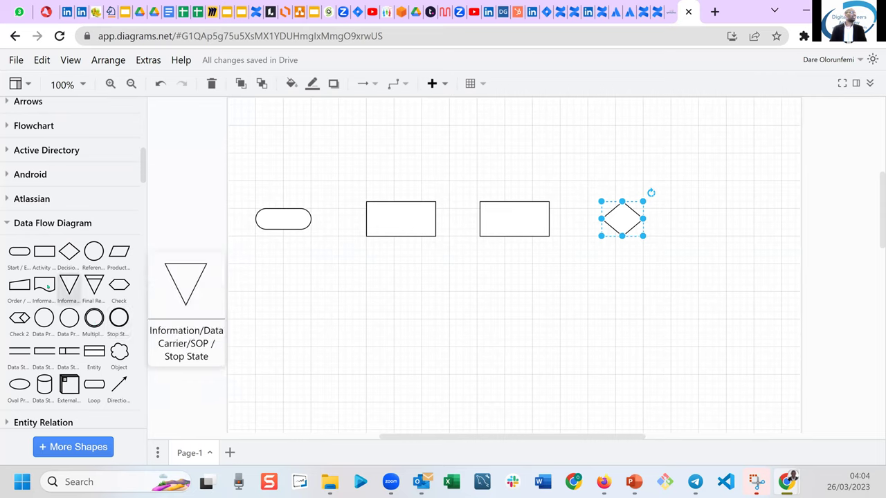
drag(46, 285, 606, 277)
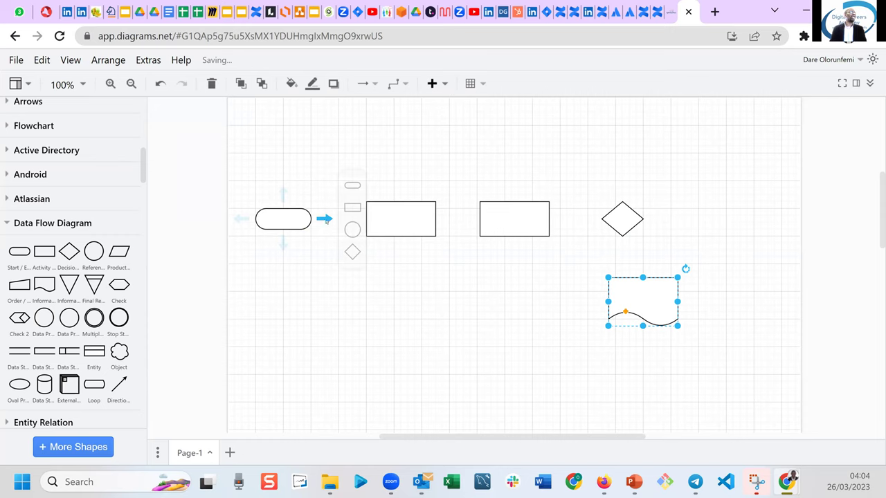
Connect the pill, both rectangles, the diamond and the document shape below it with arrows.
click(325, 220)
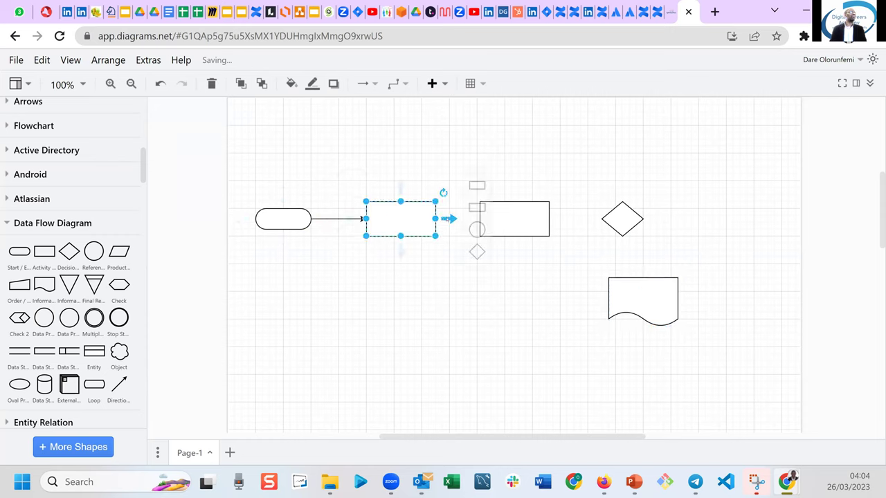
click(448, 219)
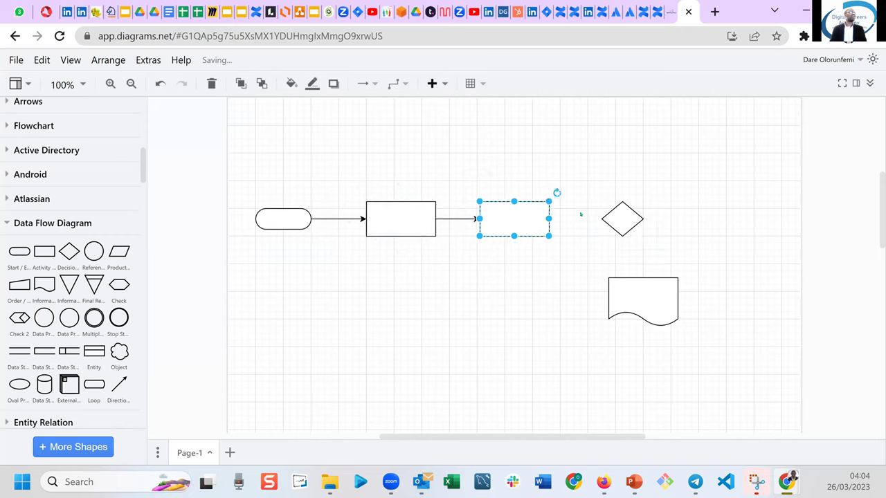
mouse_move(560, 218)
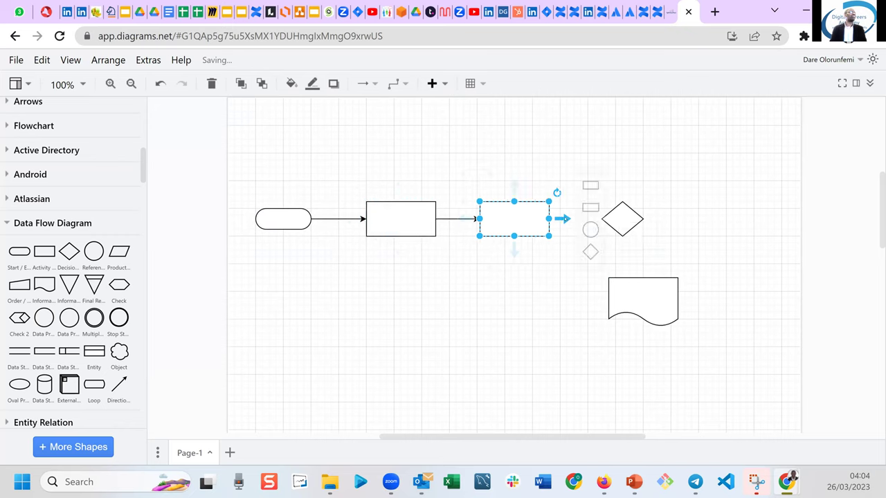
click(590, 251)
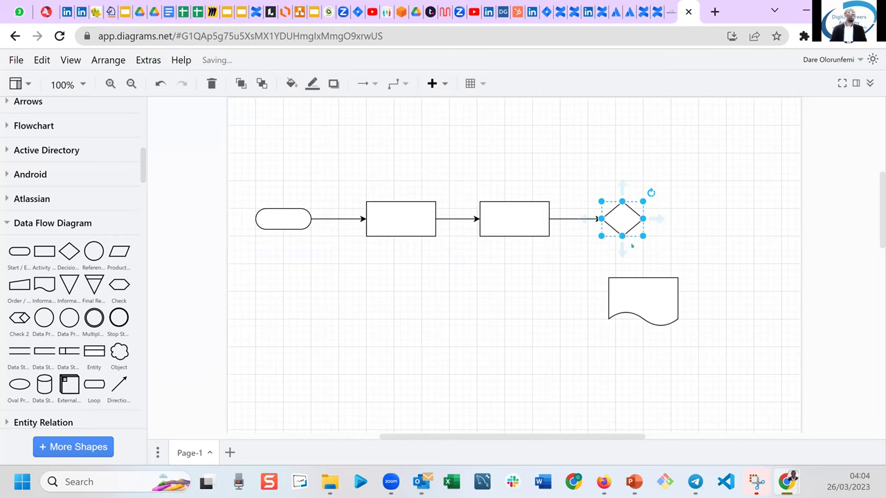
mouse_move(623, 252)
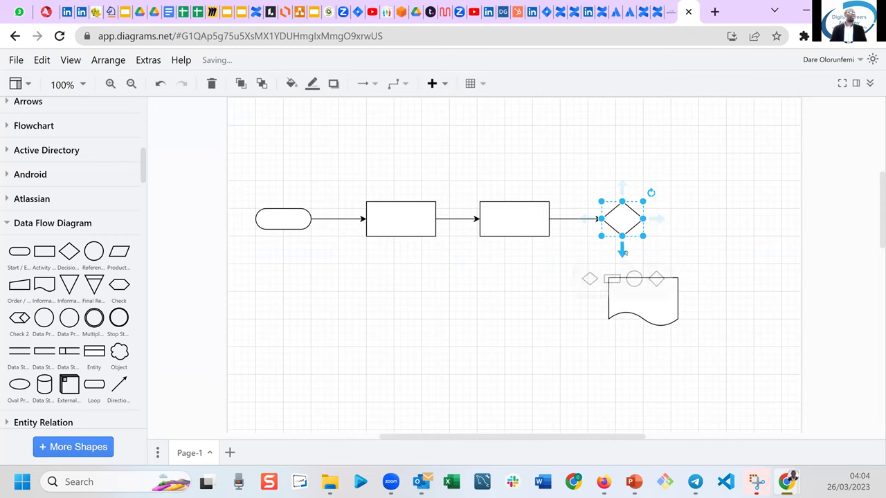
click(623, 252)
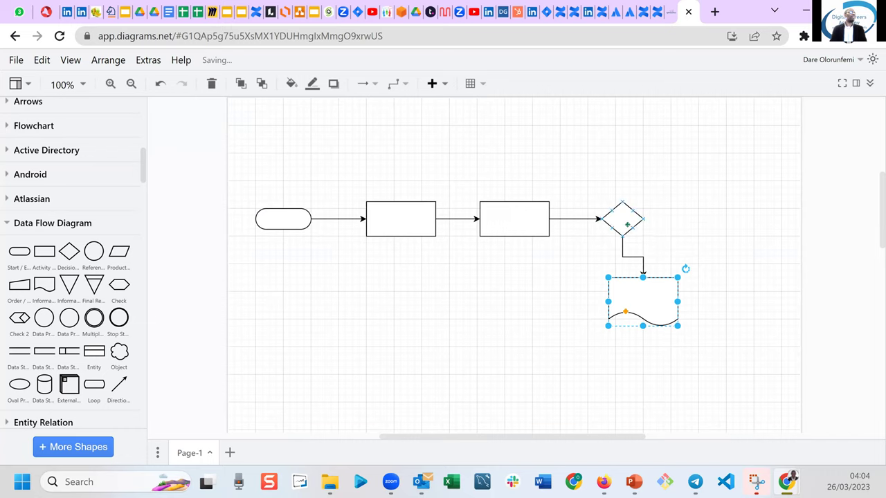
Add a connected circle right of the diamond and a rectangle below it, then shift the document shape under the diamond.
click(626, 225)
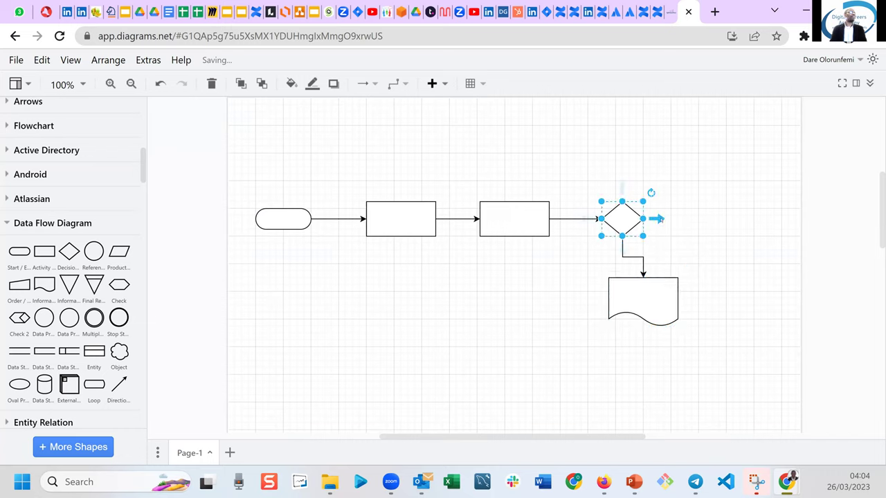
mouse_move(661, 220)
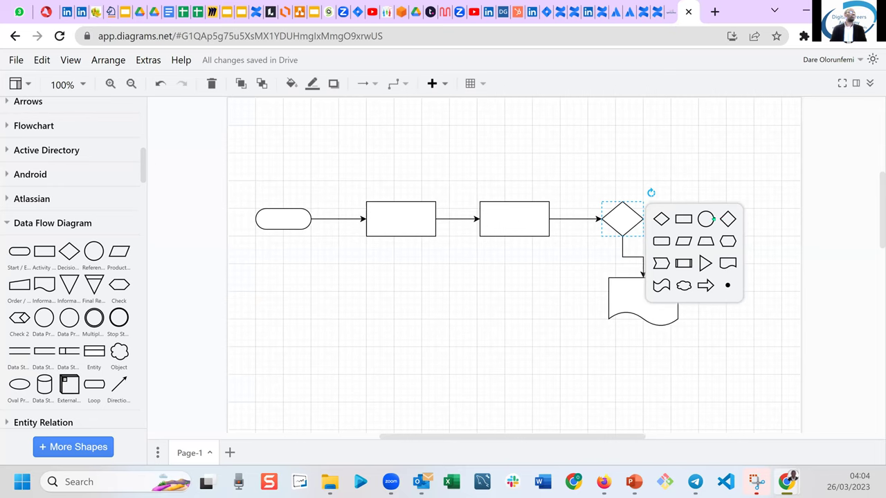
click(706, 219)
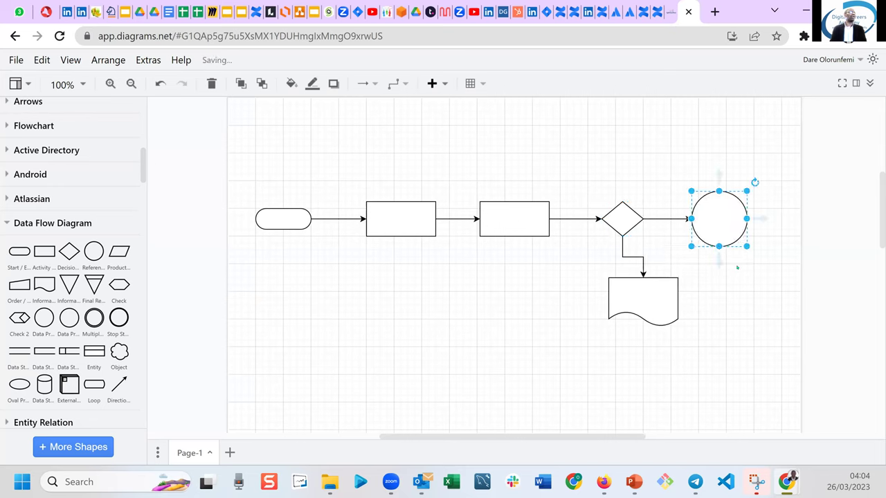
mouse_move(718, 260)
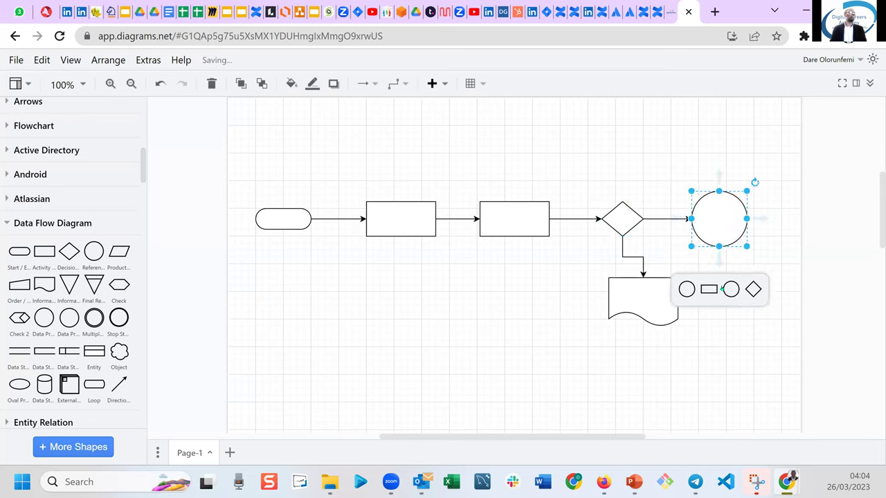
click(709, 289)
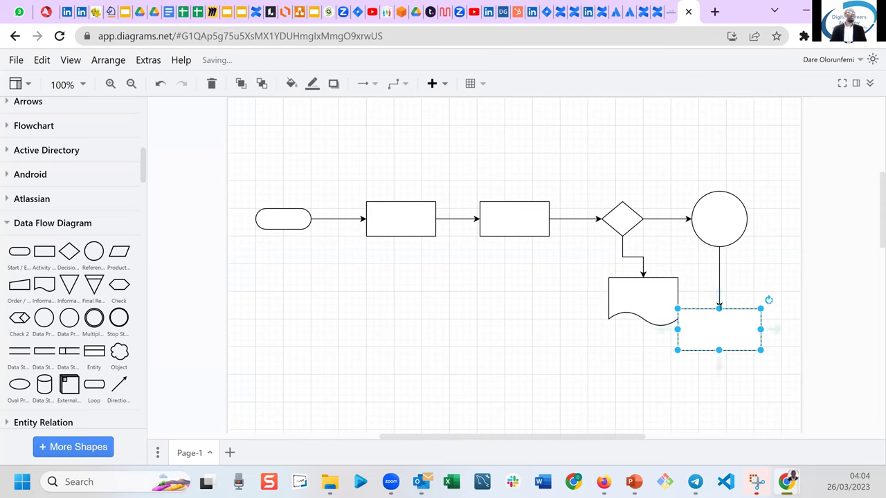
drag(743, 328, 764, 329)
drag(648, 319, 589, 340)
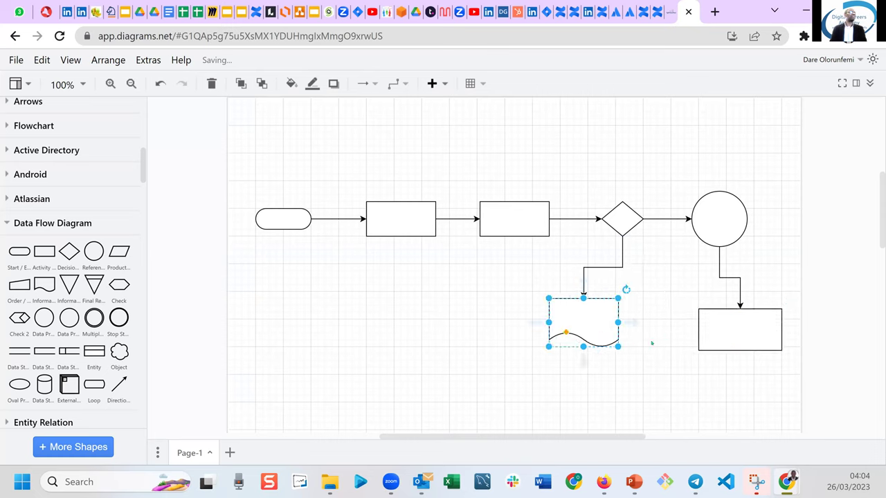
Connect the document shape to the right rectangle, add a connected rounded box below it, and deselect everything.
mouse_move(630, 326)
drag(631, 323, 726, 329)
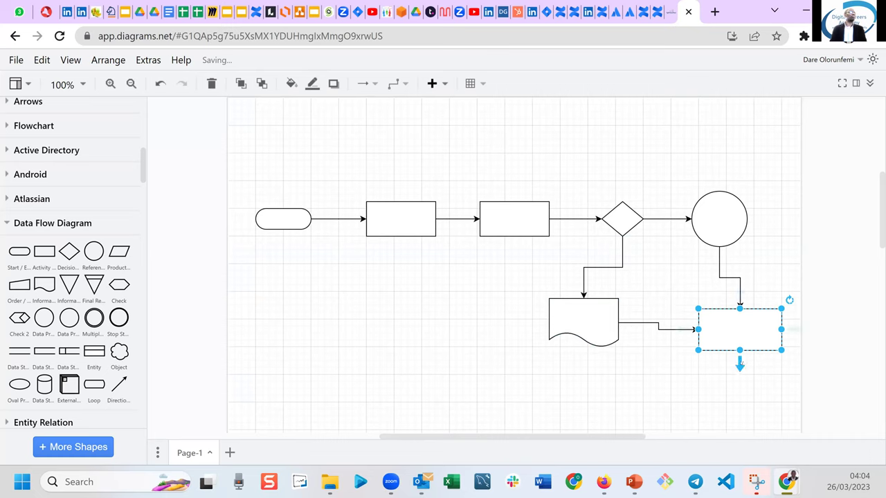
mouse_move(740, 364)
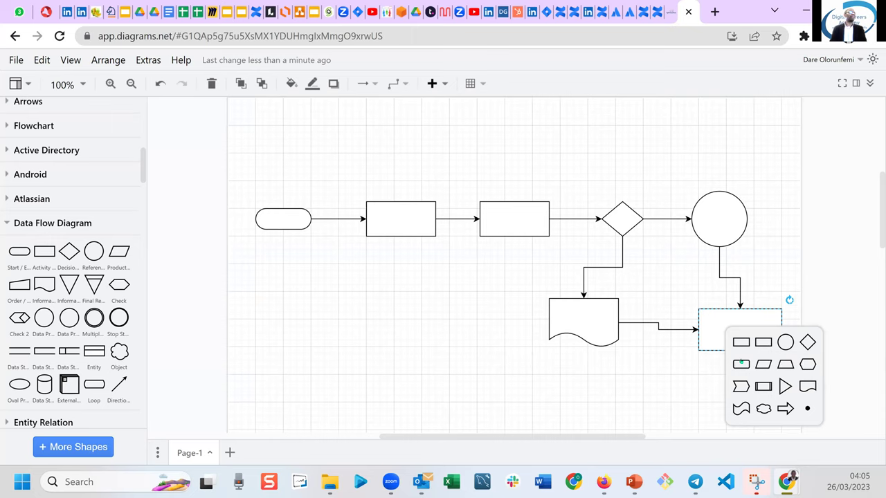
click(741, 364)
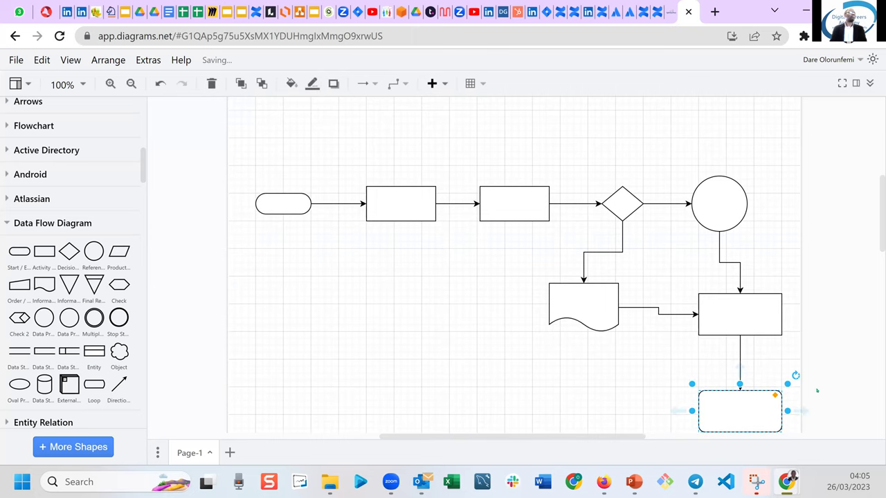
scroll(879, 230, down, 3)
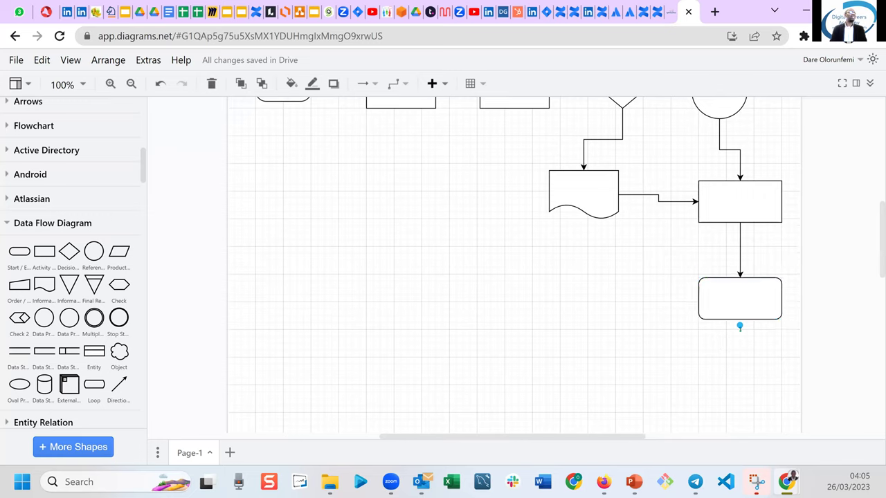
mouse_move(740, 339)
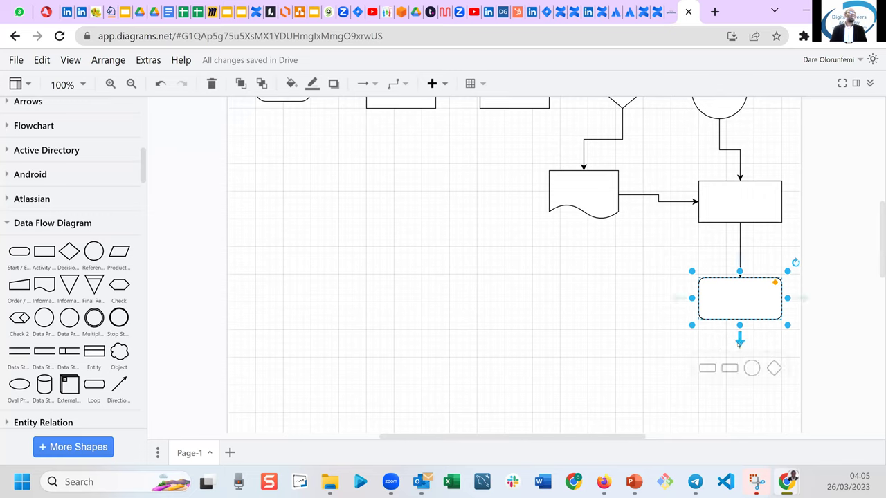
right_click(593, 361)
click(532, 296)
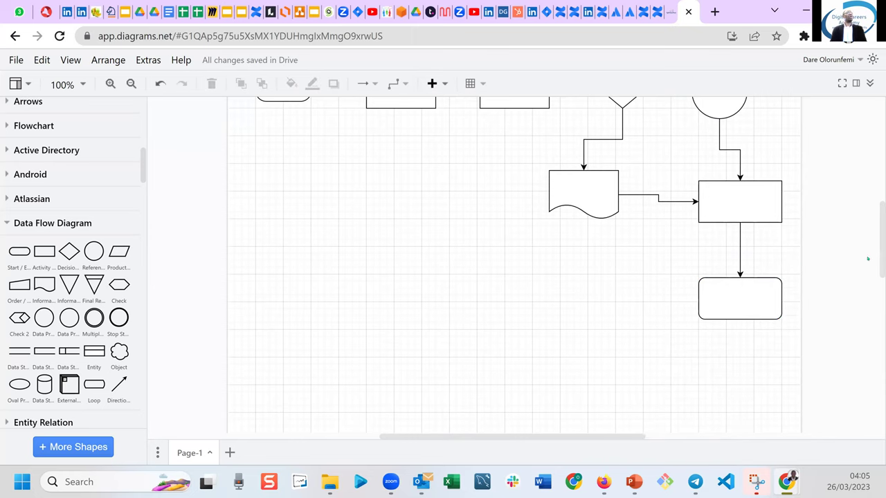
drag(879, 258, 865, 198)
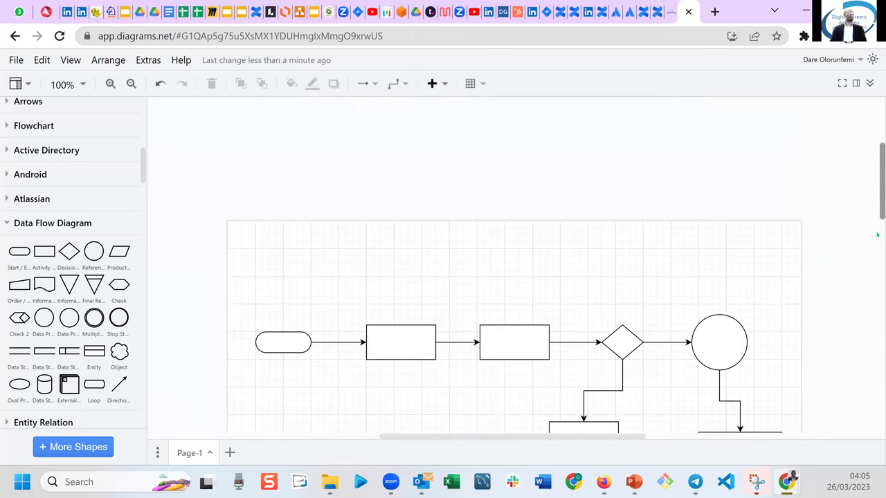
scroll(878, 235, down, 2)
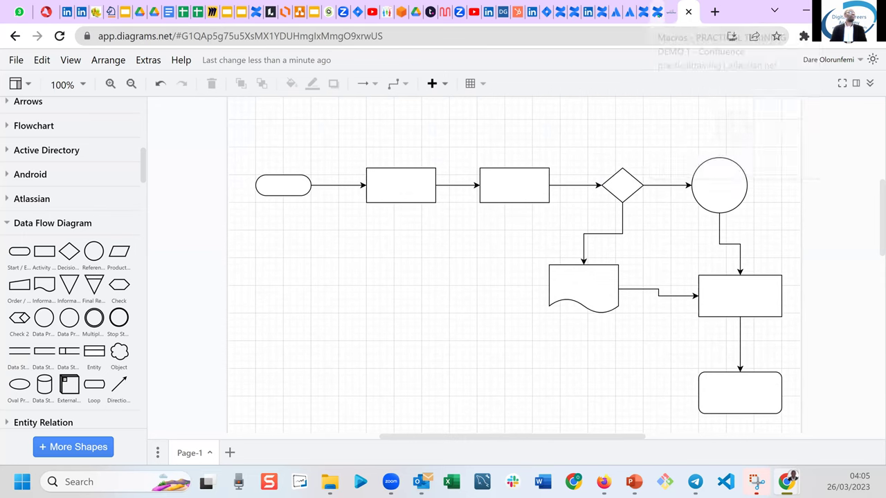
click(657, 11)
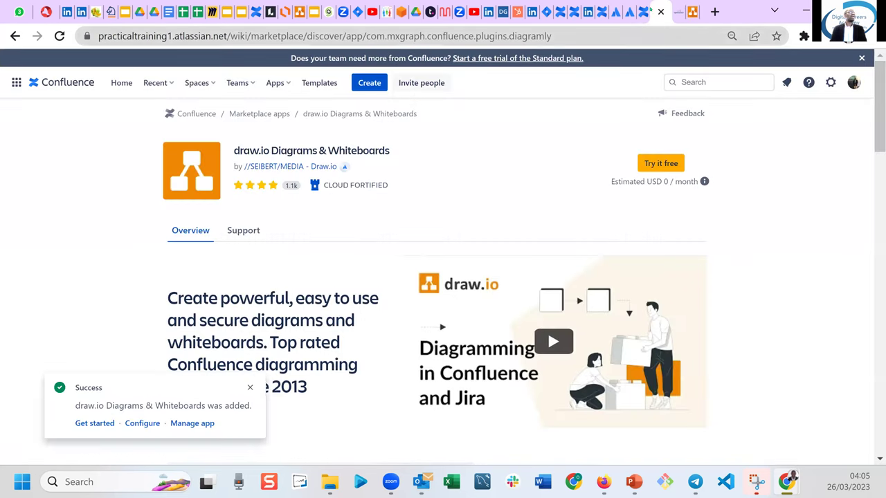
Close the marketplace and website tabs and confirm the demo space's draw.io Diagrams list is empty.
click(640, 12)
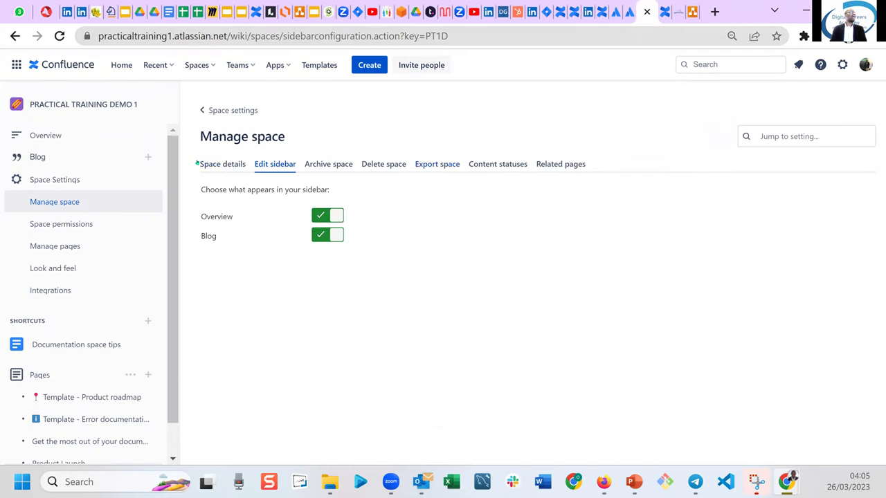
click(54, 135)
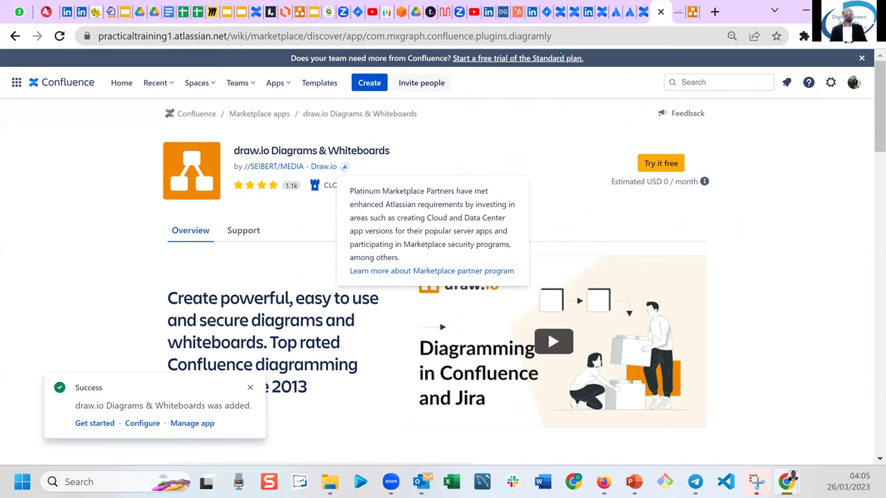
click(660, 12)
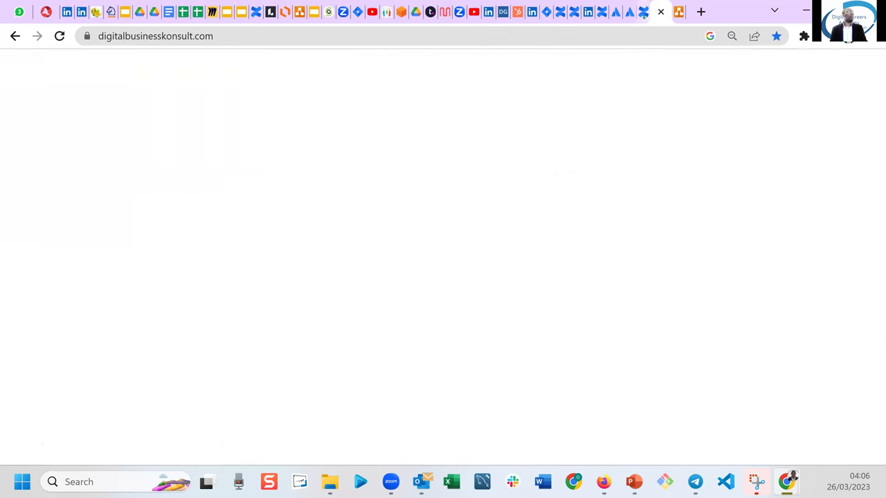
click(660, 12)
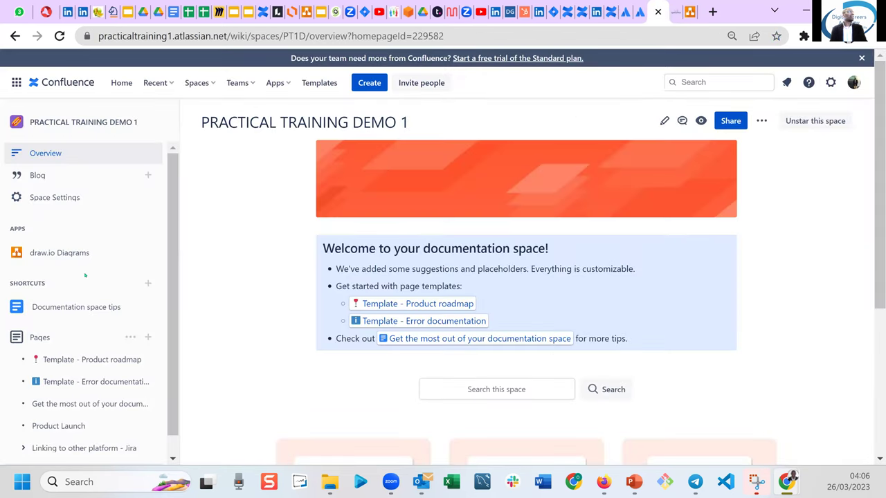
click(61, 258)
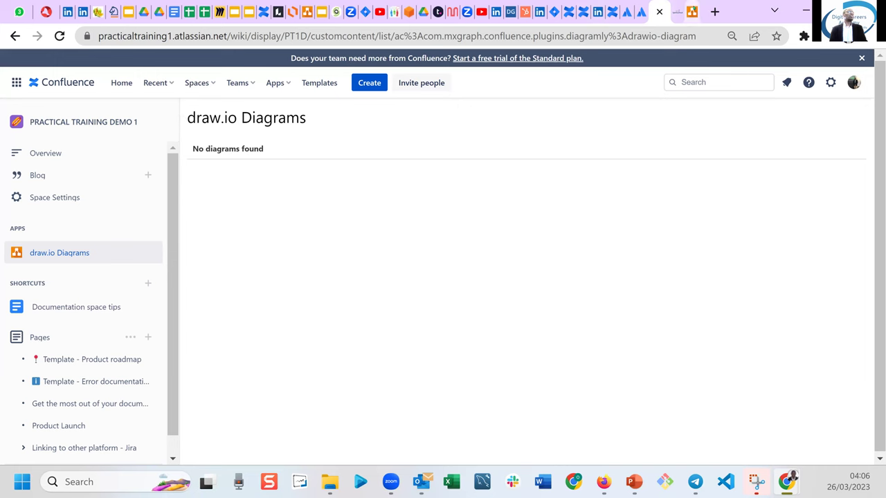
click(691, 11)
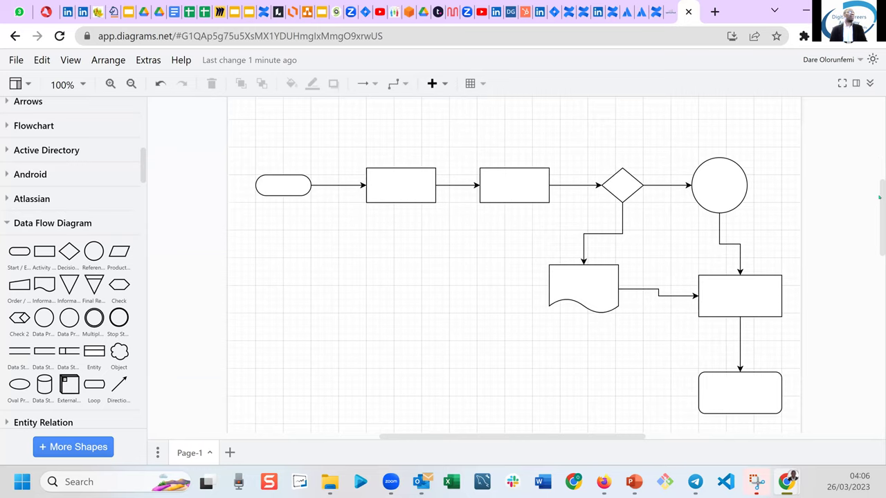
Save the flowchart with File > Save so all changes are stored in Google Drive.
drag(879, 218, 638, 104)
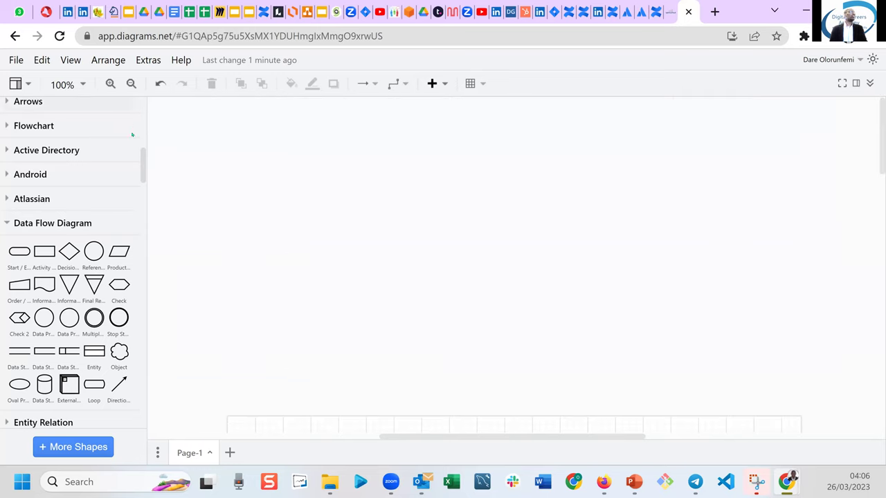
drag(140, 163, 141, 110)
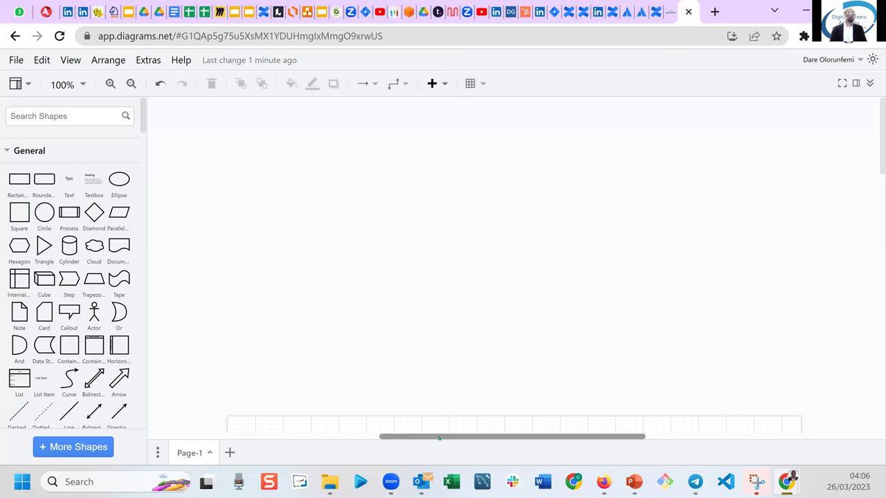
click(322, 436)
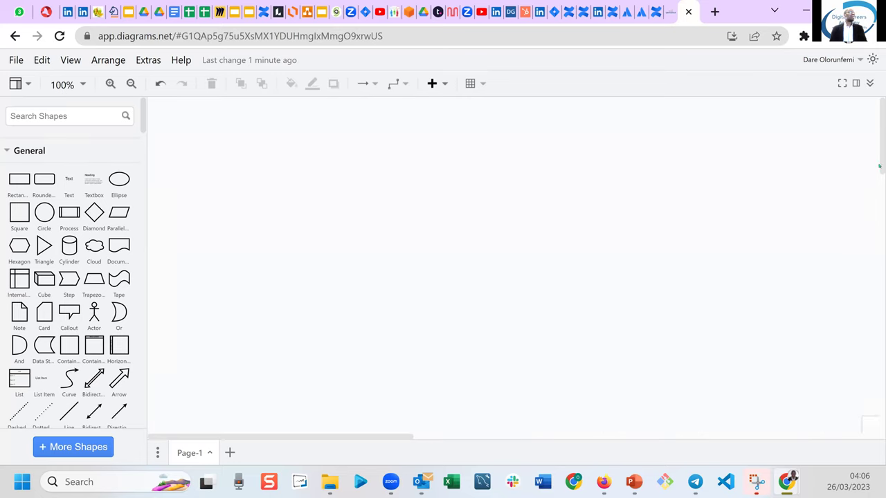
drag(879, 166, 537, 169)
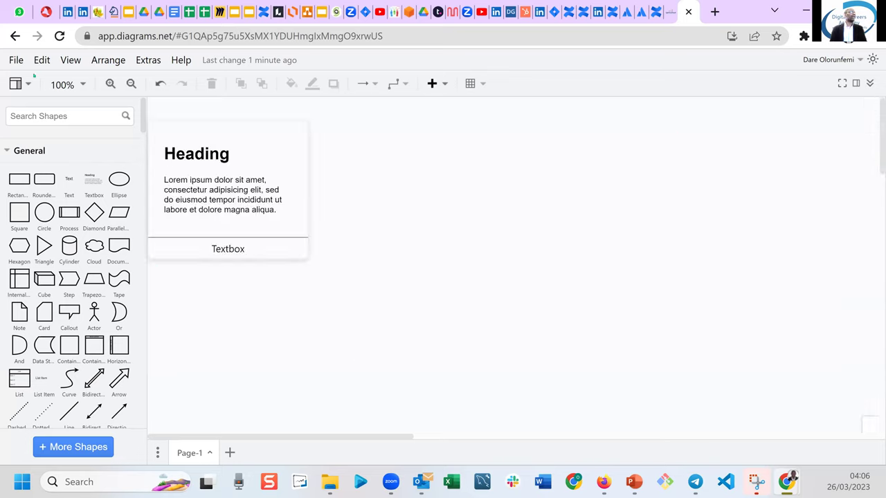
click(16, 60)
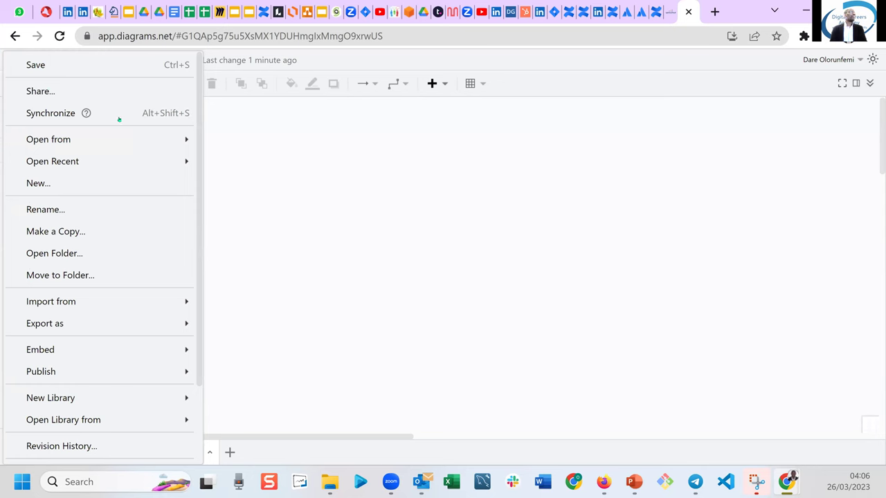
click(53, 70)
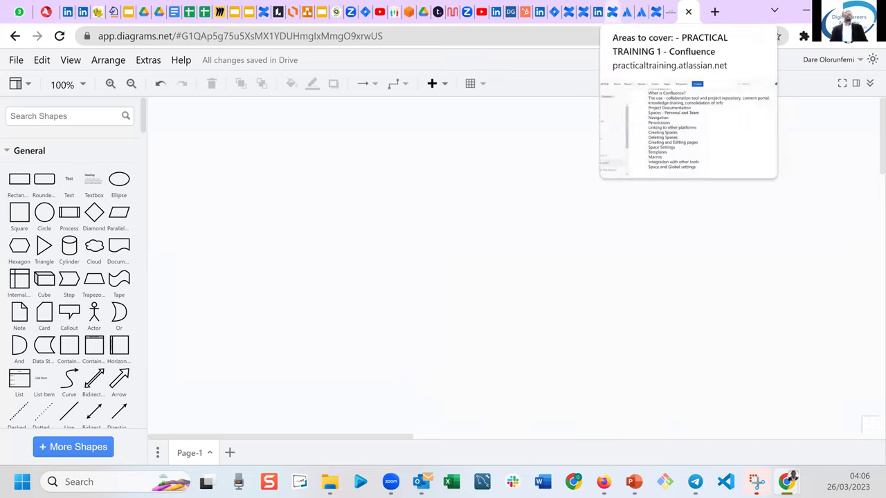
click(612, 12)
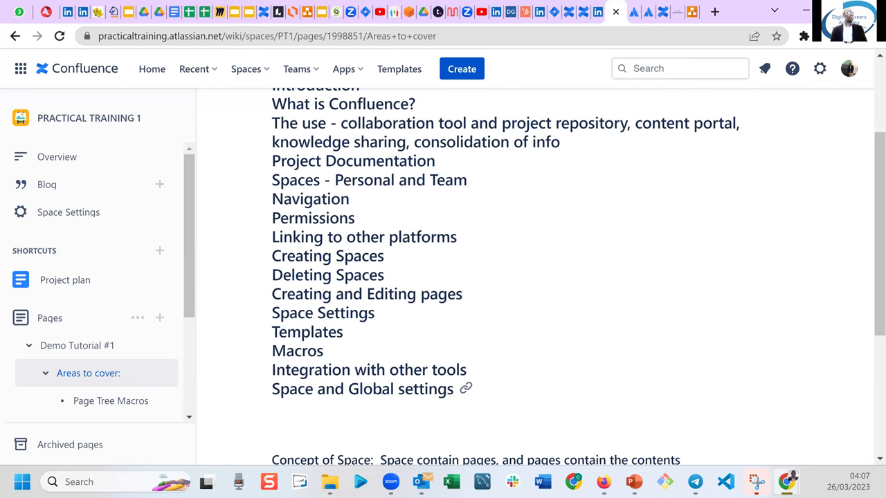
Open Space Settings for PRACTICAL TRAINING DEMO 1 from its draw.io Diagrams page.
click(663, 12)
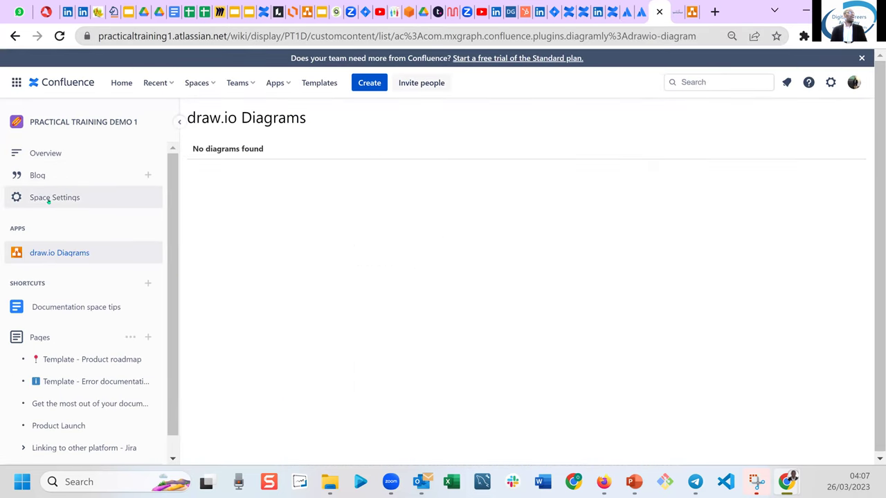
click(48, 199)
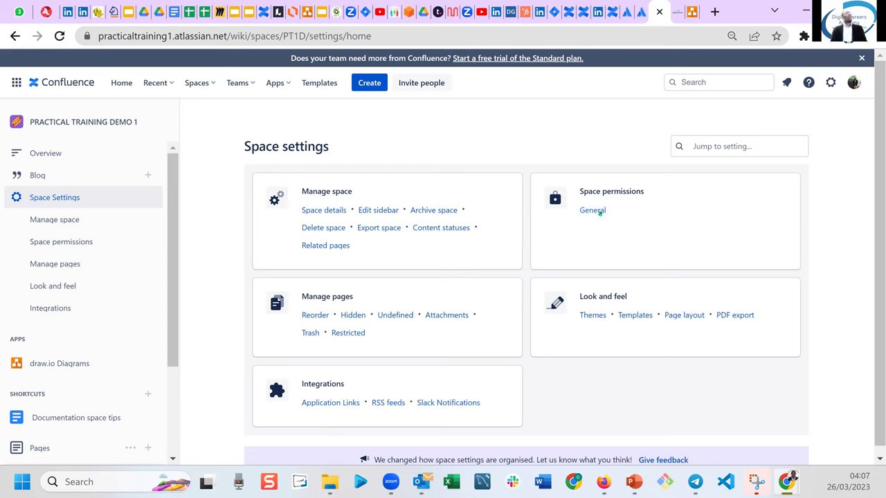
View the demo space's General permissions, locked on the free plan, then go back to Areas to cover.
click(599, 213)
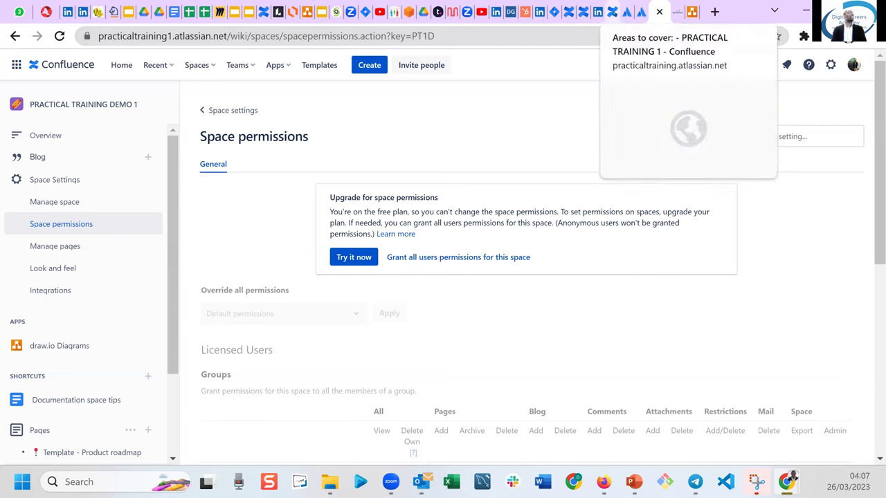
click(612, 11)
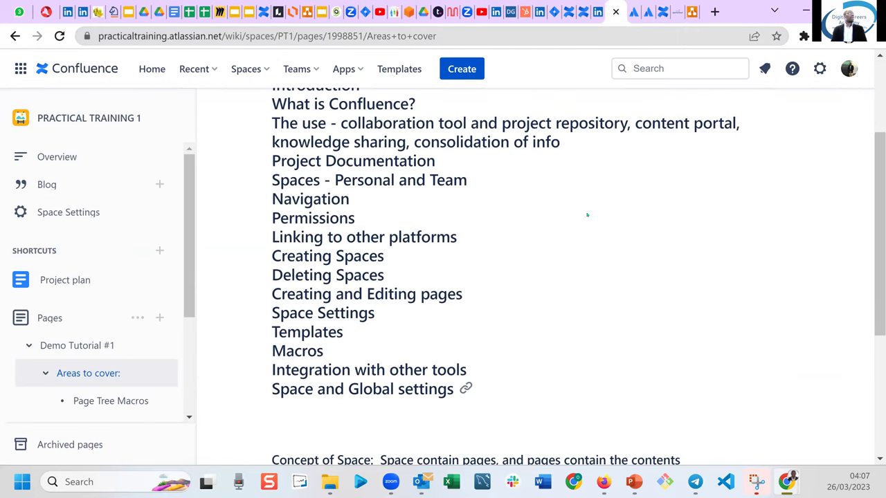
Open the General space permissions of PRACTICAL TRAINING 1 through its Space Settings.
scroll(865, 157, up, 3)
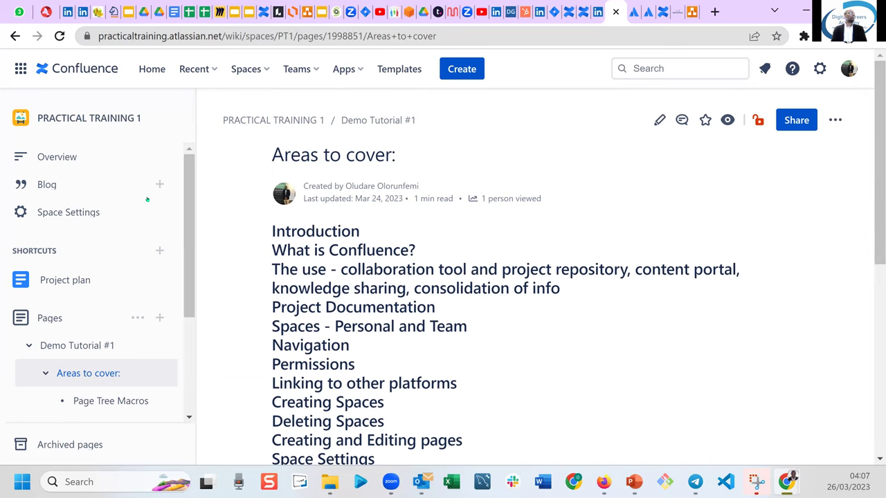
click(62, 217)
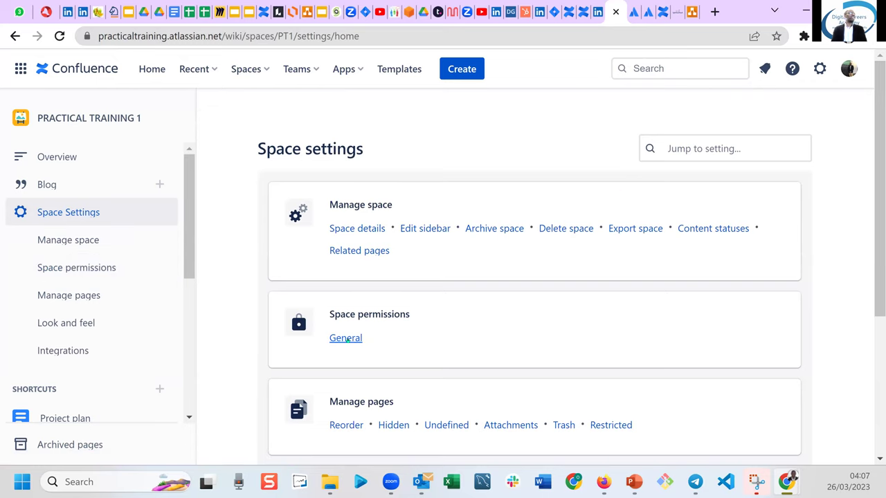
click(346, 339)
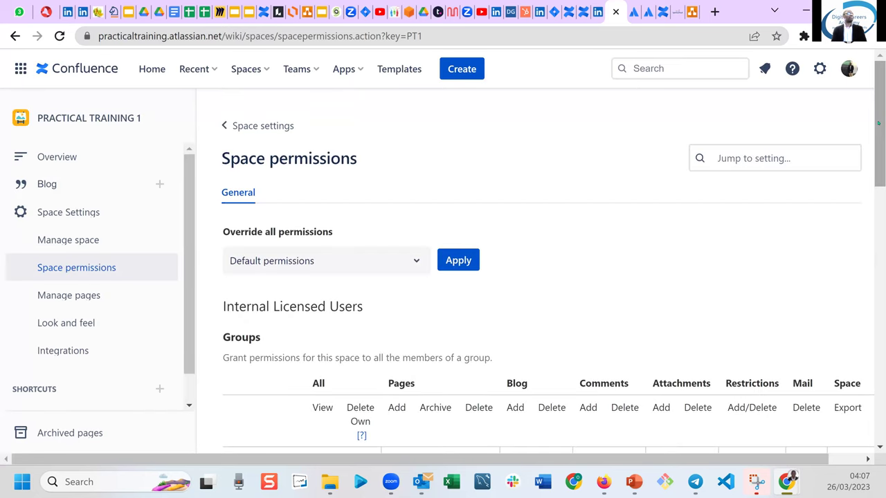
Duplicate the PRACTICAL TRAINING 1 space permissions tab and switch to the new copy.
scroll(535, 277, down, 1)
scroll(534, 277, down, 2)
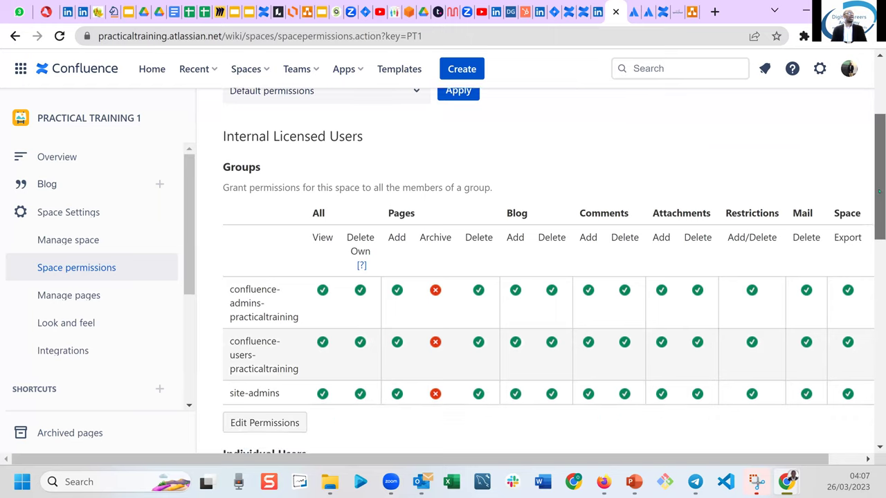
scroll(534, 277, up, 1)
scroll(535, 276, down, 1)
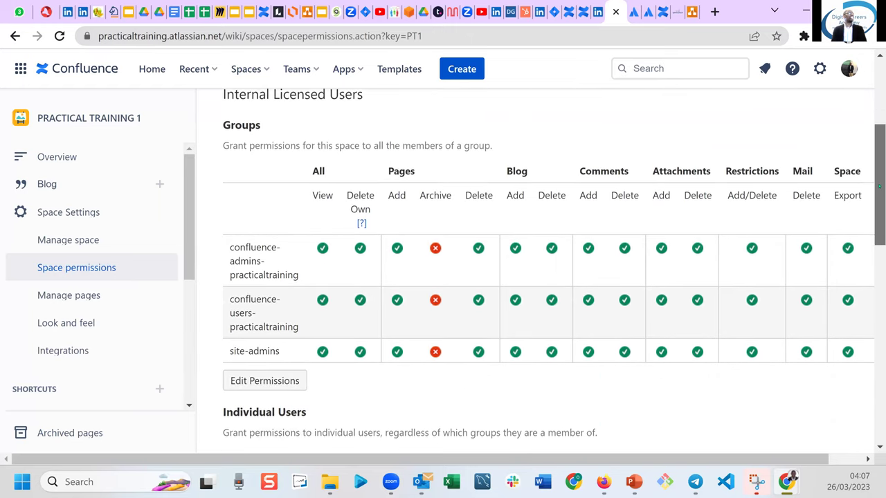
scroll(535, 277, up, 1)
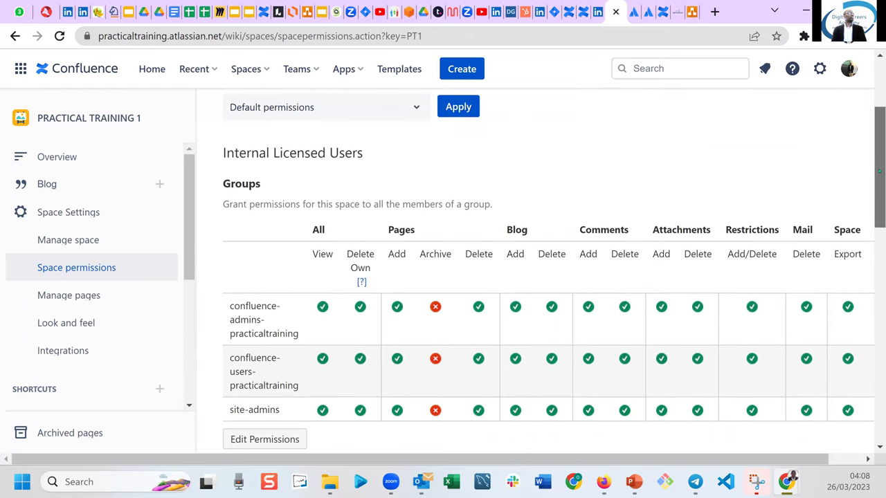
scroll(535, 276, up, 1)
scroll(535, 277, down, 1)
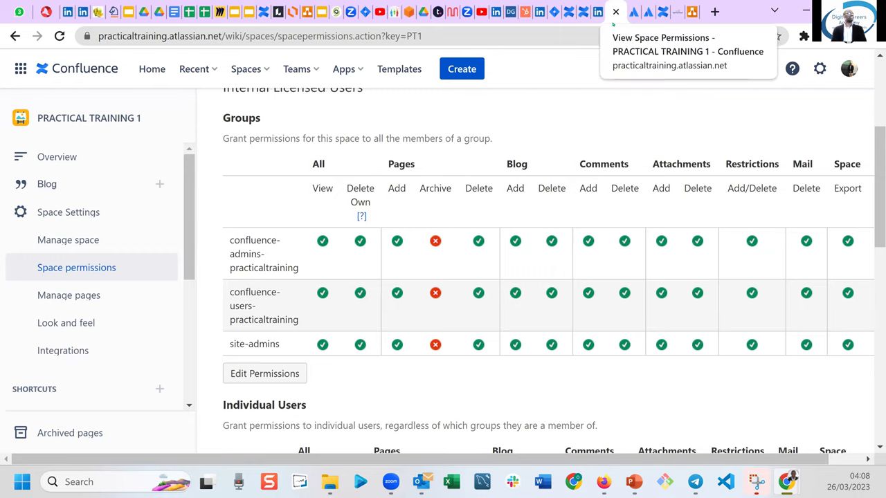
right_click(613, 25)
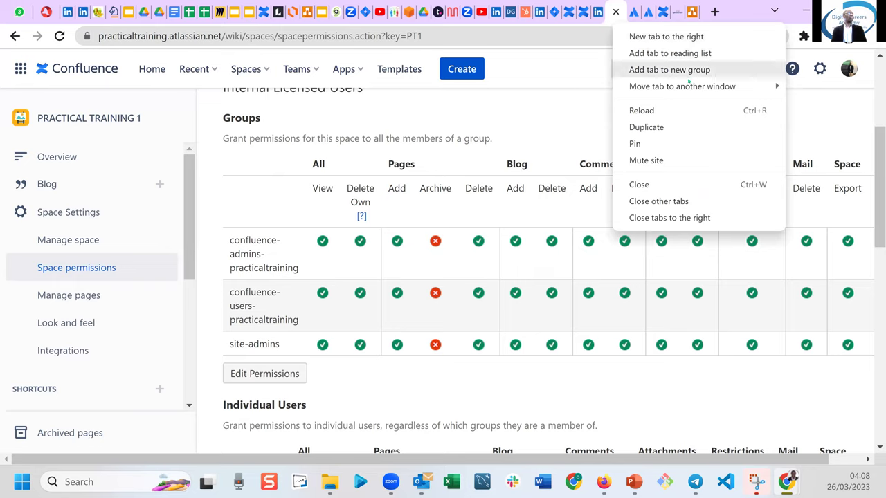
click(646, 125)
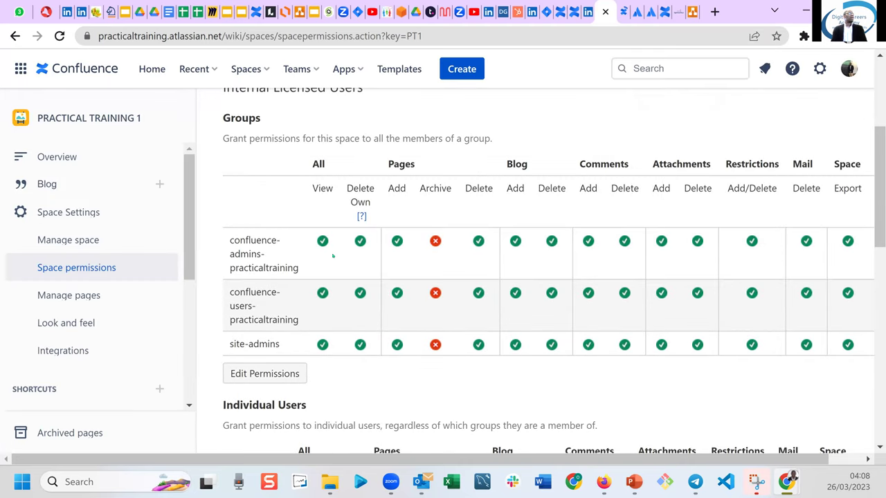
click(622, 16)
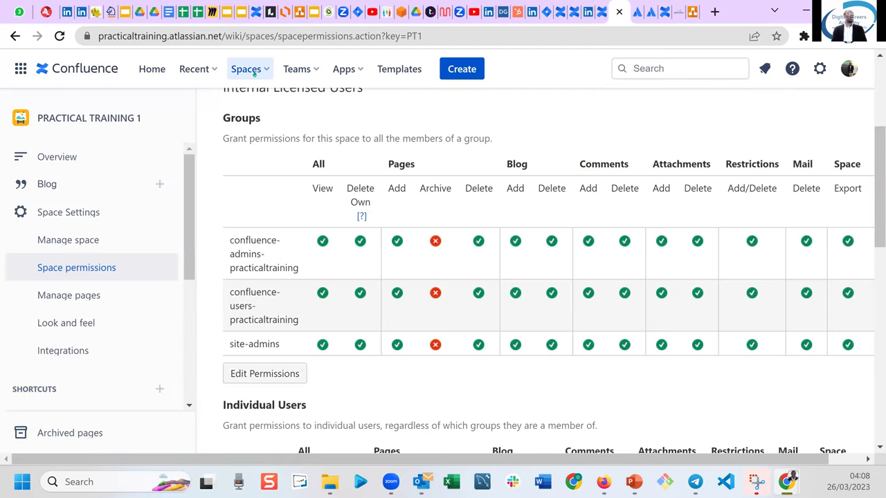
click(256, 70)
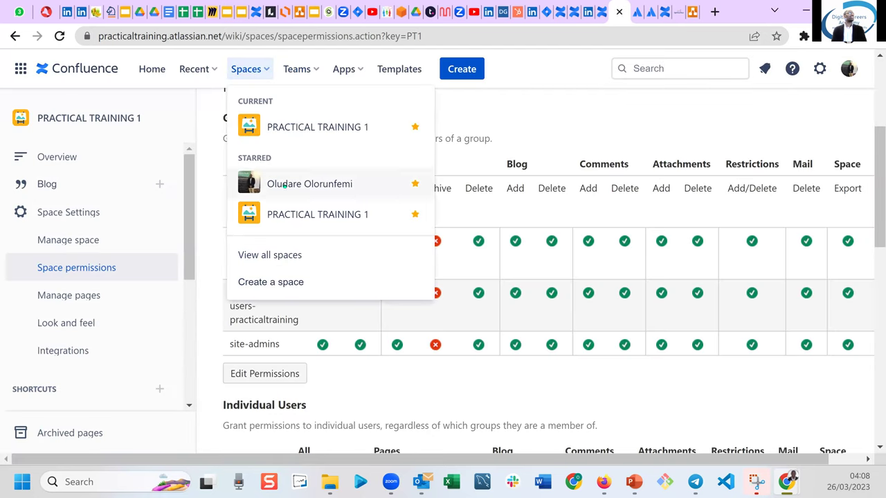
click(279, 254)
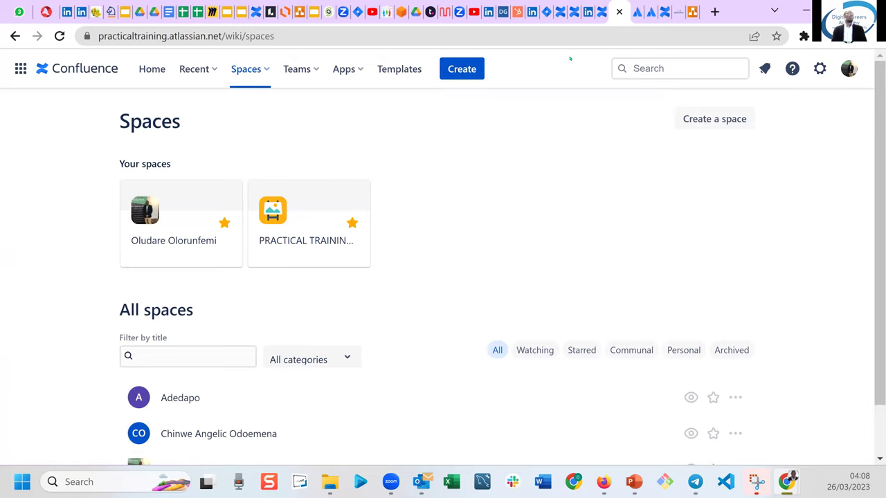
click(600, 8)
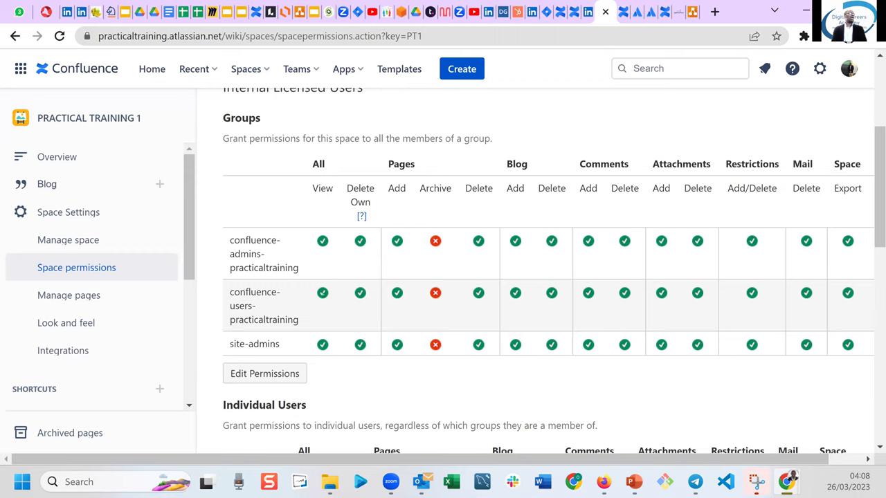
Edit permissions and uncheck View and Space Export for the confluence-users-practicaltraining group.
click(271, 368)
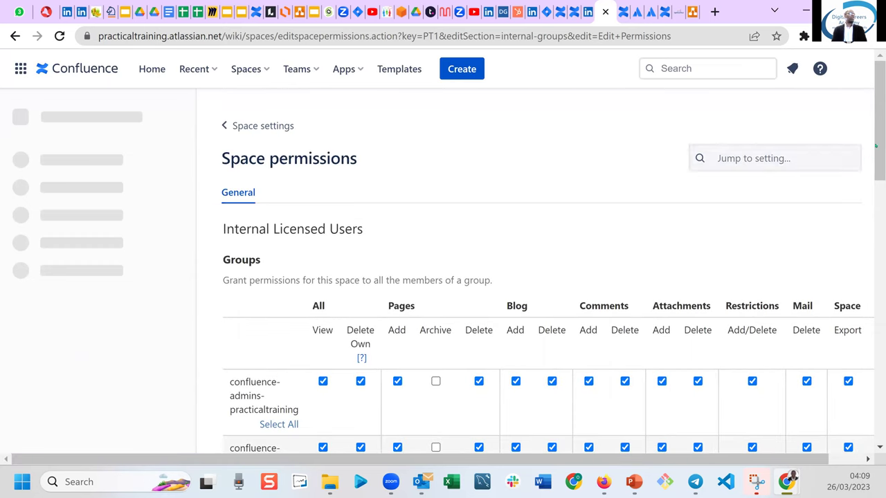
scroll(578, 263, down, 2)
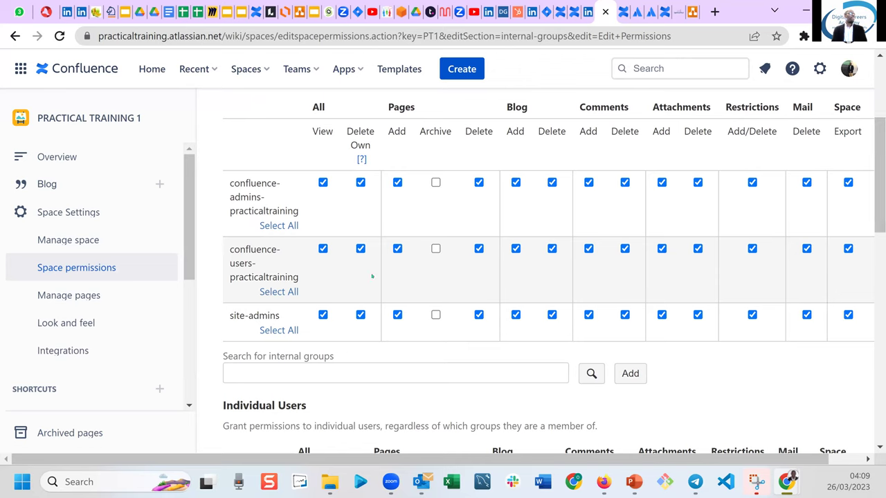
click(322, 248)
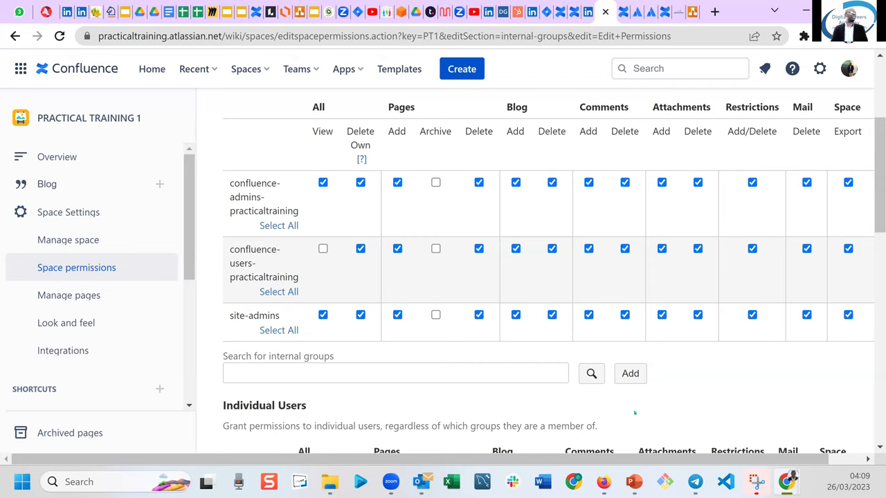
drag(633, 458, 620, 446)
click(847, 249)
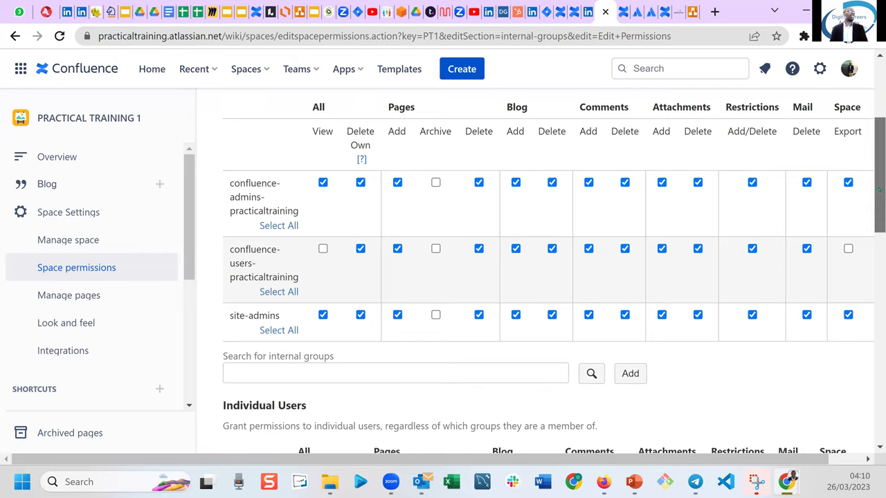
scroll(880, 201, down, 1)
drag(879, 255, 875, 440)
drag(875, 407, 879, 265)
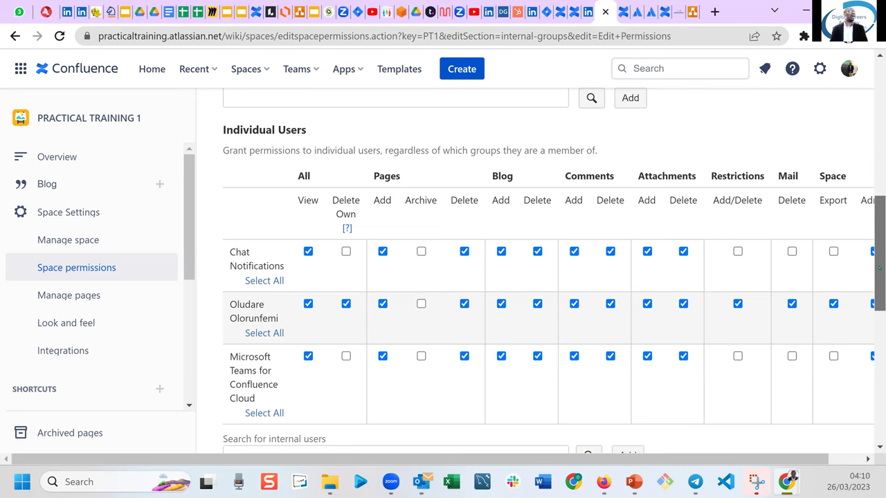
drag(879, 268, 681, 418)
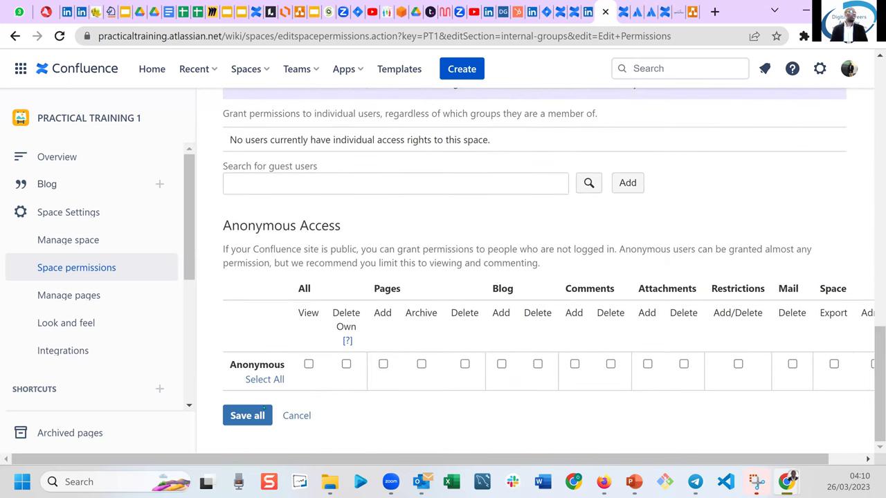
Save all permission changes, then open PRACTICAL TRAINING 1 from the all-spaces directory.
click(246, 417)
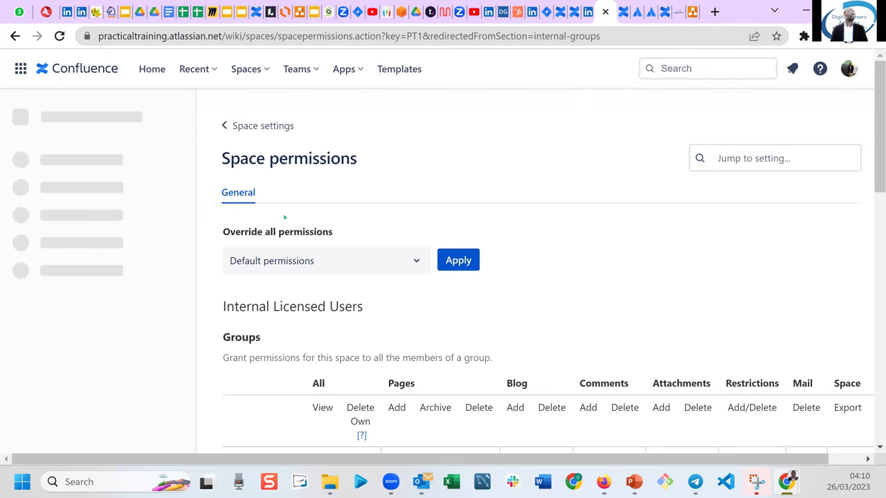
click(259, 70)
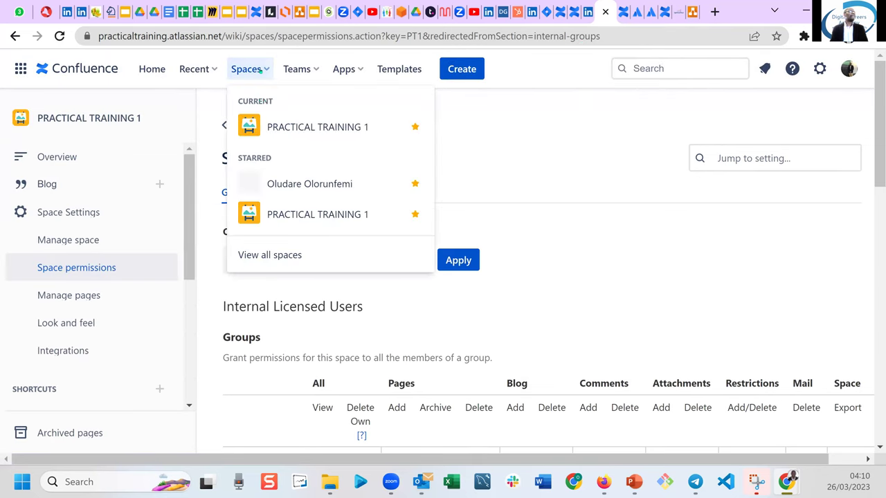
click(268, 254)
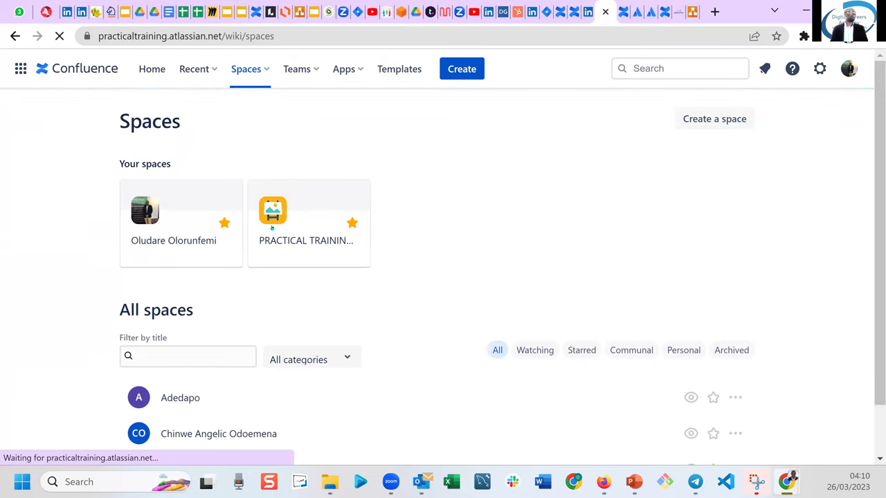
click(279, 241)
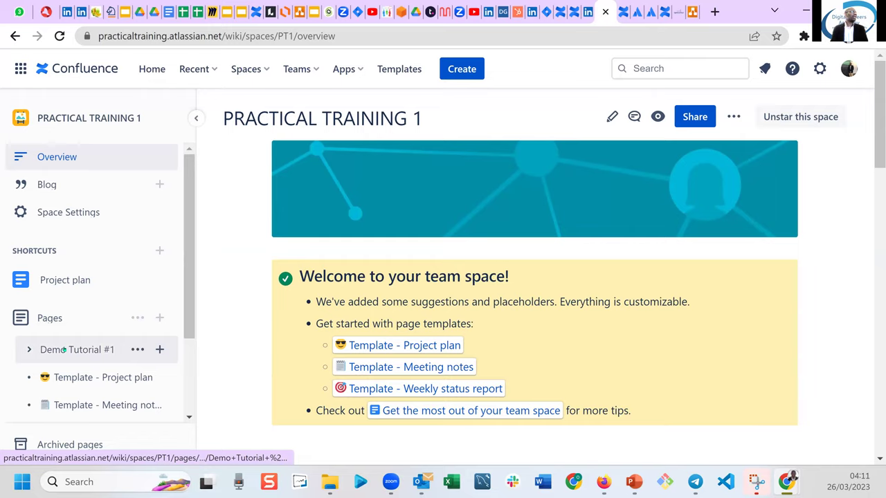
Expand Demo Tutorial #1 in the sidebar and open its 'Areas to cover:' child page.
click(72, 349)
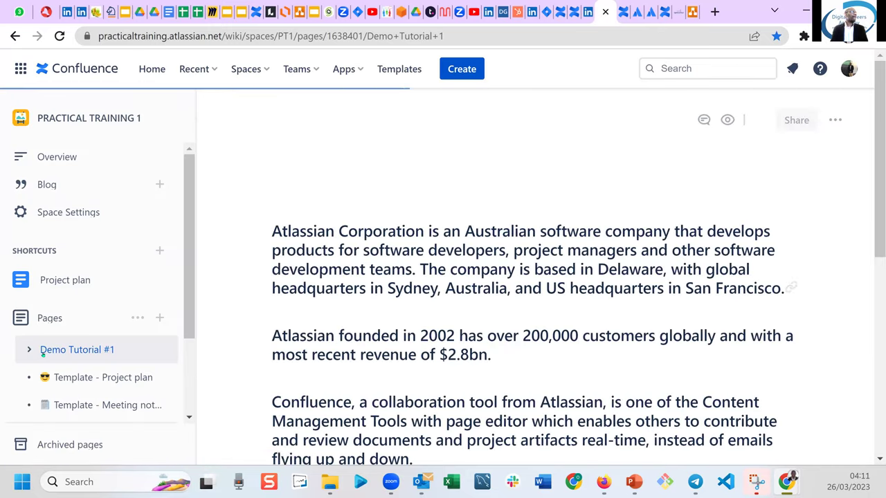
click(32, 350)
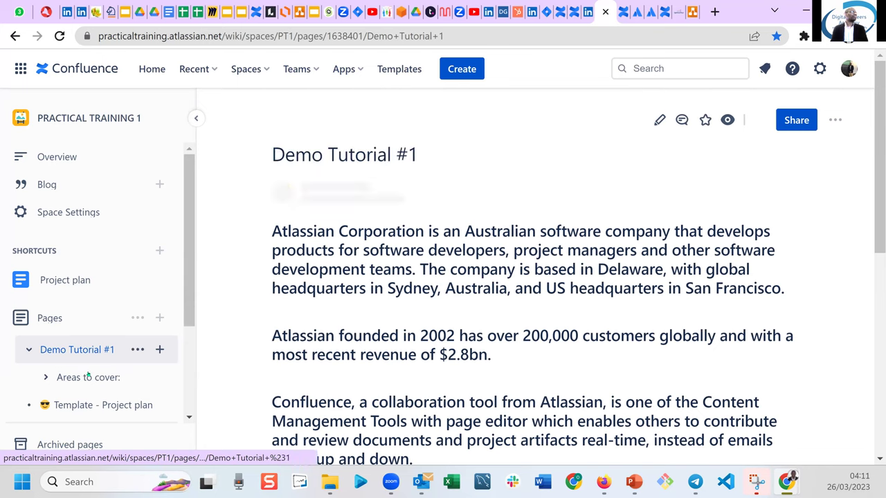
click(88, 376)
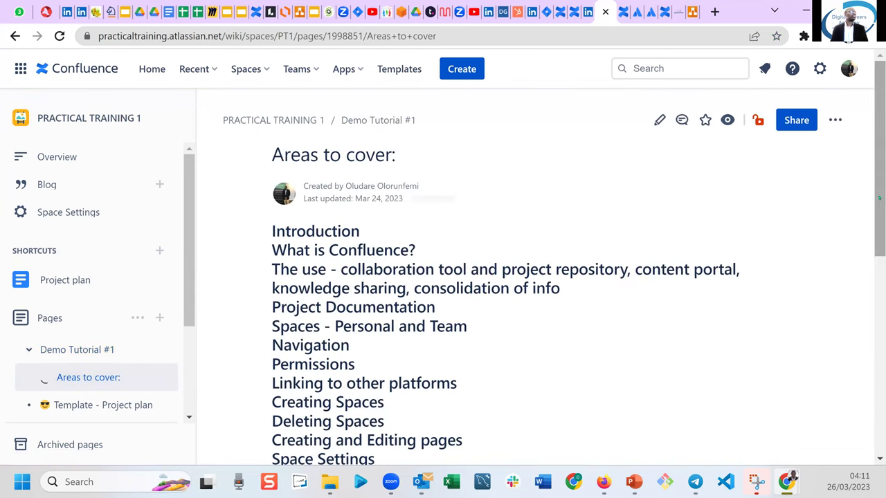
drag(879, 166, 879, 253)
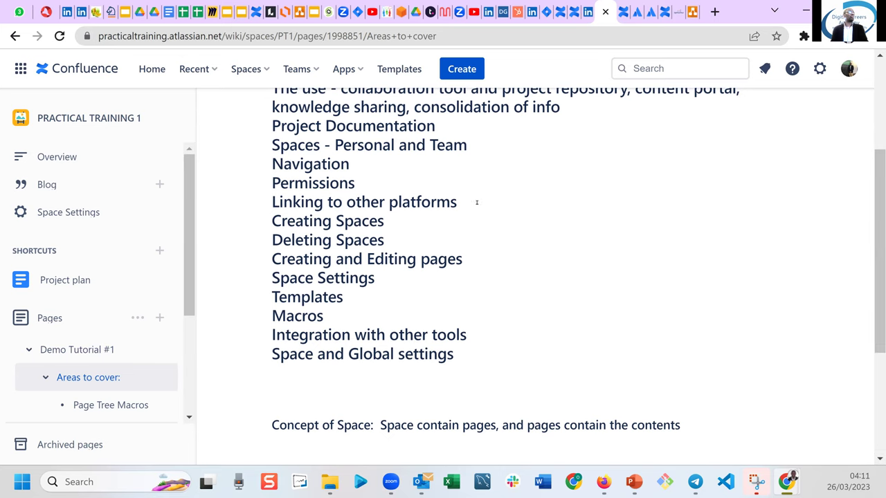
scroll(878, 256, up, 3)
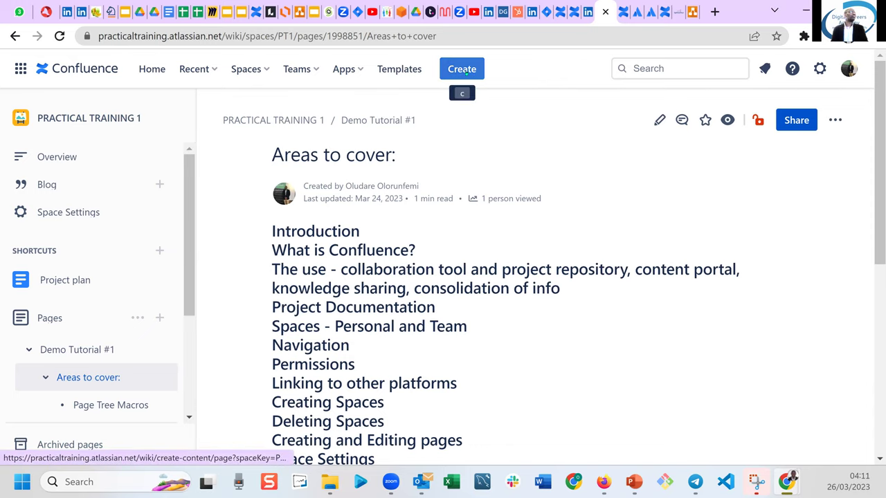
Create a new page titled 'Attachment' and move into its empty body.
click(466, 75)
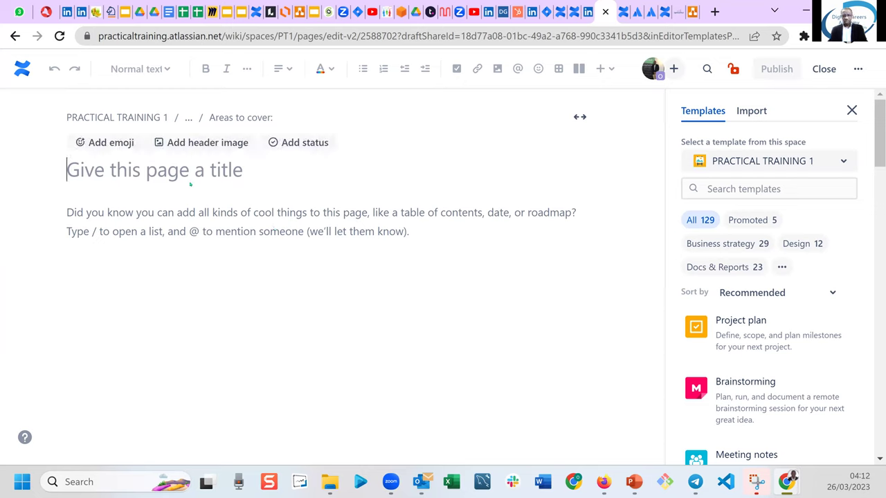
text(A)
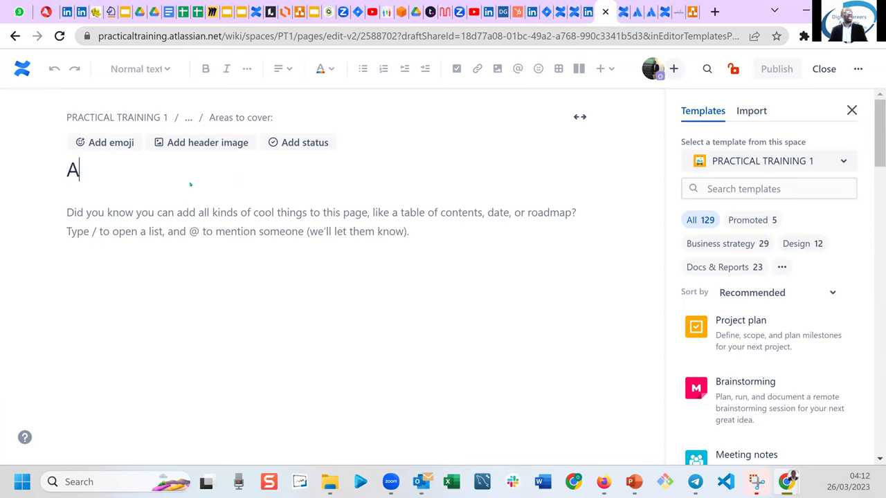
text(ttachment)
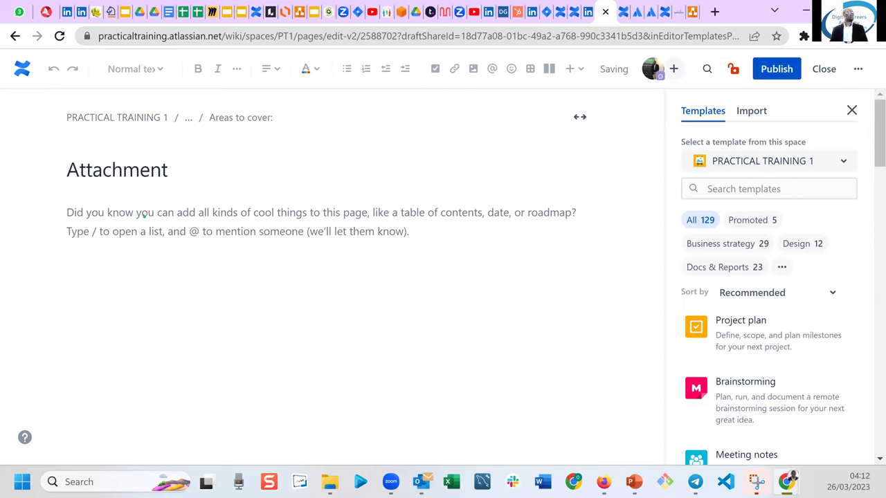
key(Return)
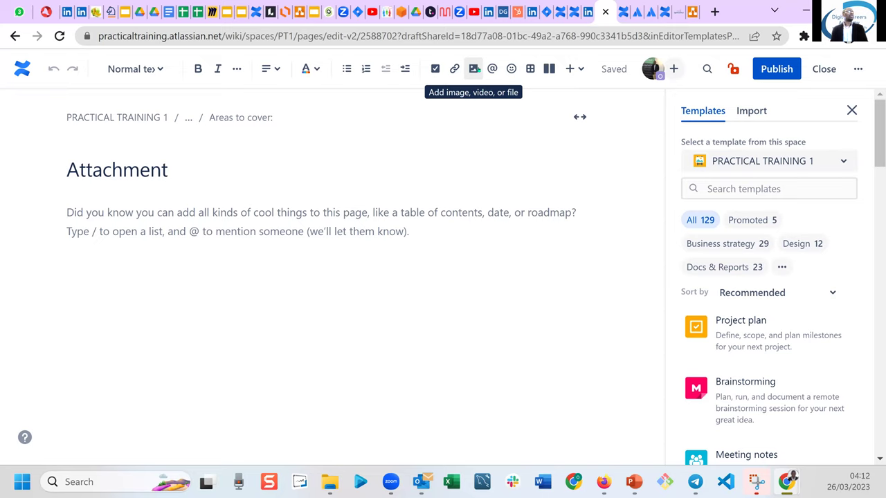
Insert the Map-1 image from Downloads into the Attachment page body.
click(473, 68)
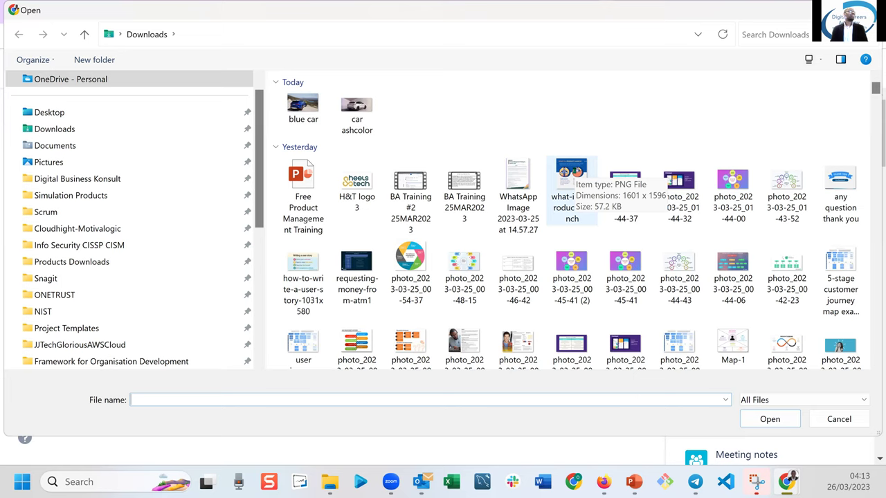
click(571, 178)
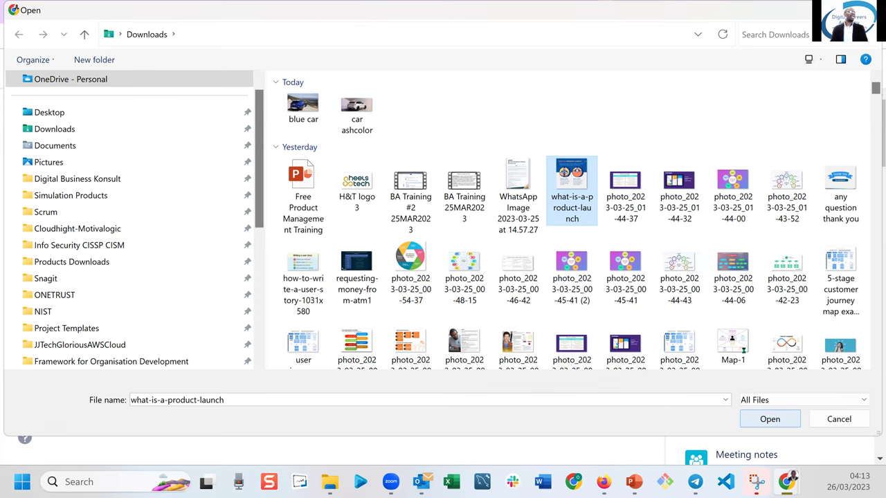
click(734, 339)
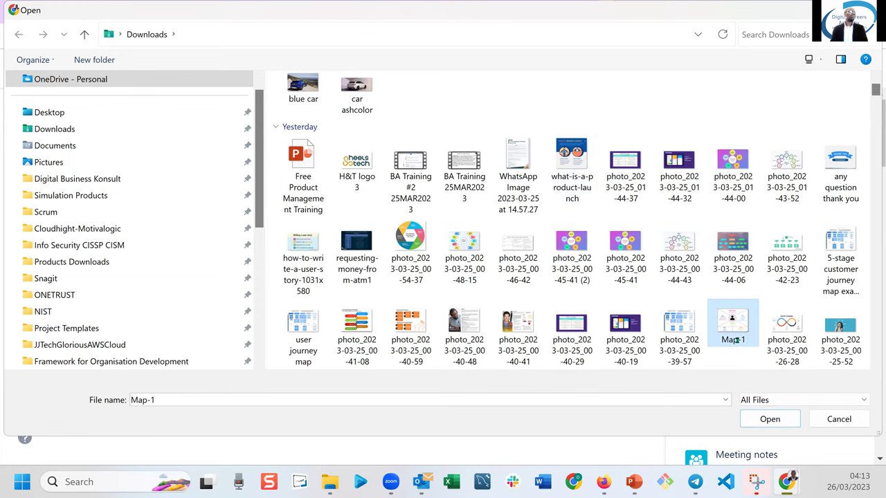
click(765, 417)
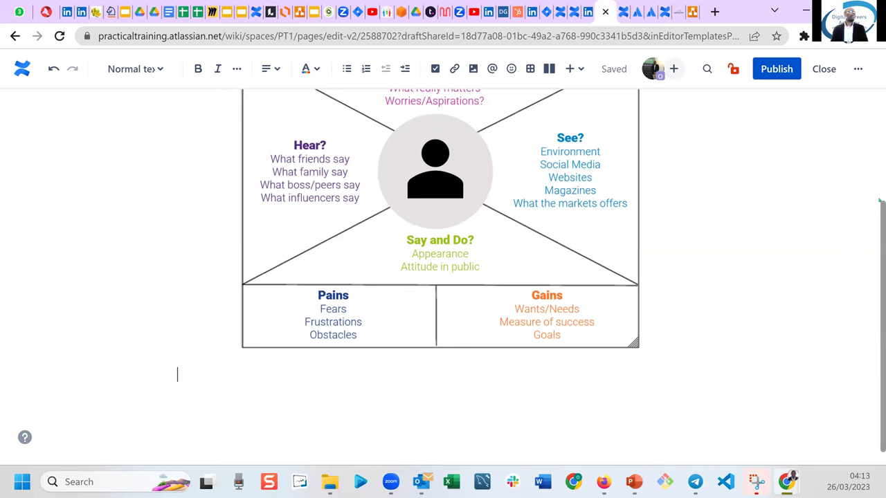
Scroll through the page to check the full Map-1 empathy map, from Think and Feel to Pains and Gains.
drag(877, 319, 879, 200)
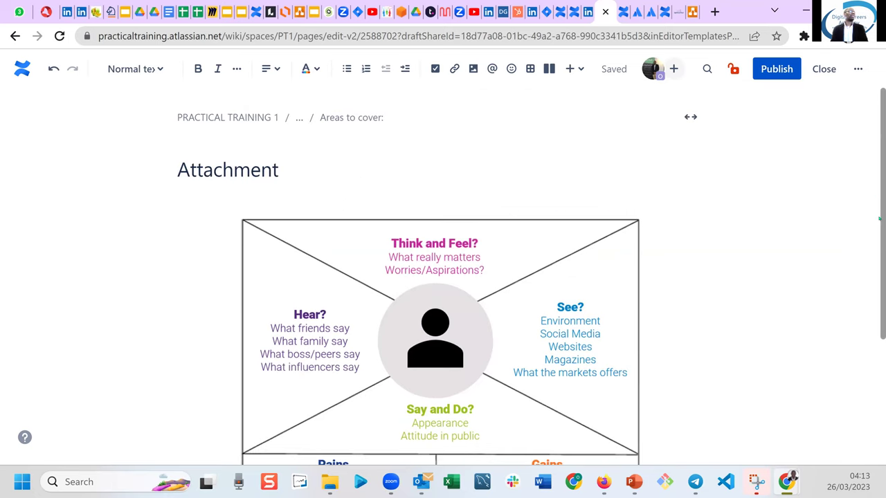
scroll(878, 315, down, 2)
scroll(878, 315, down, 1)
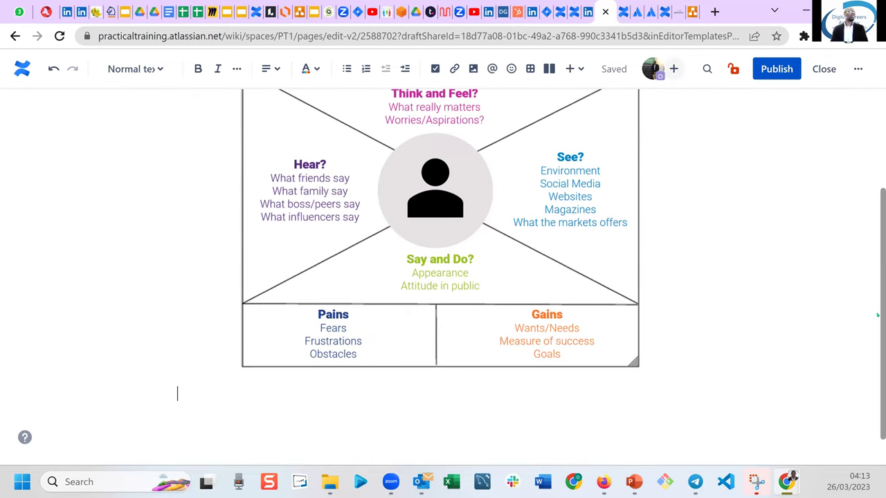